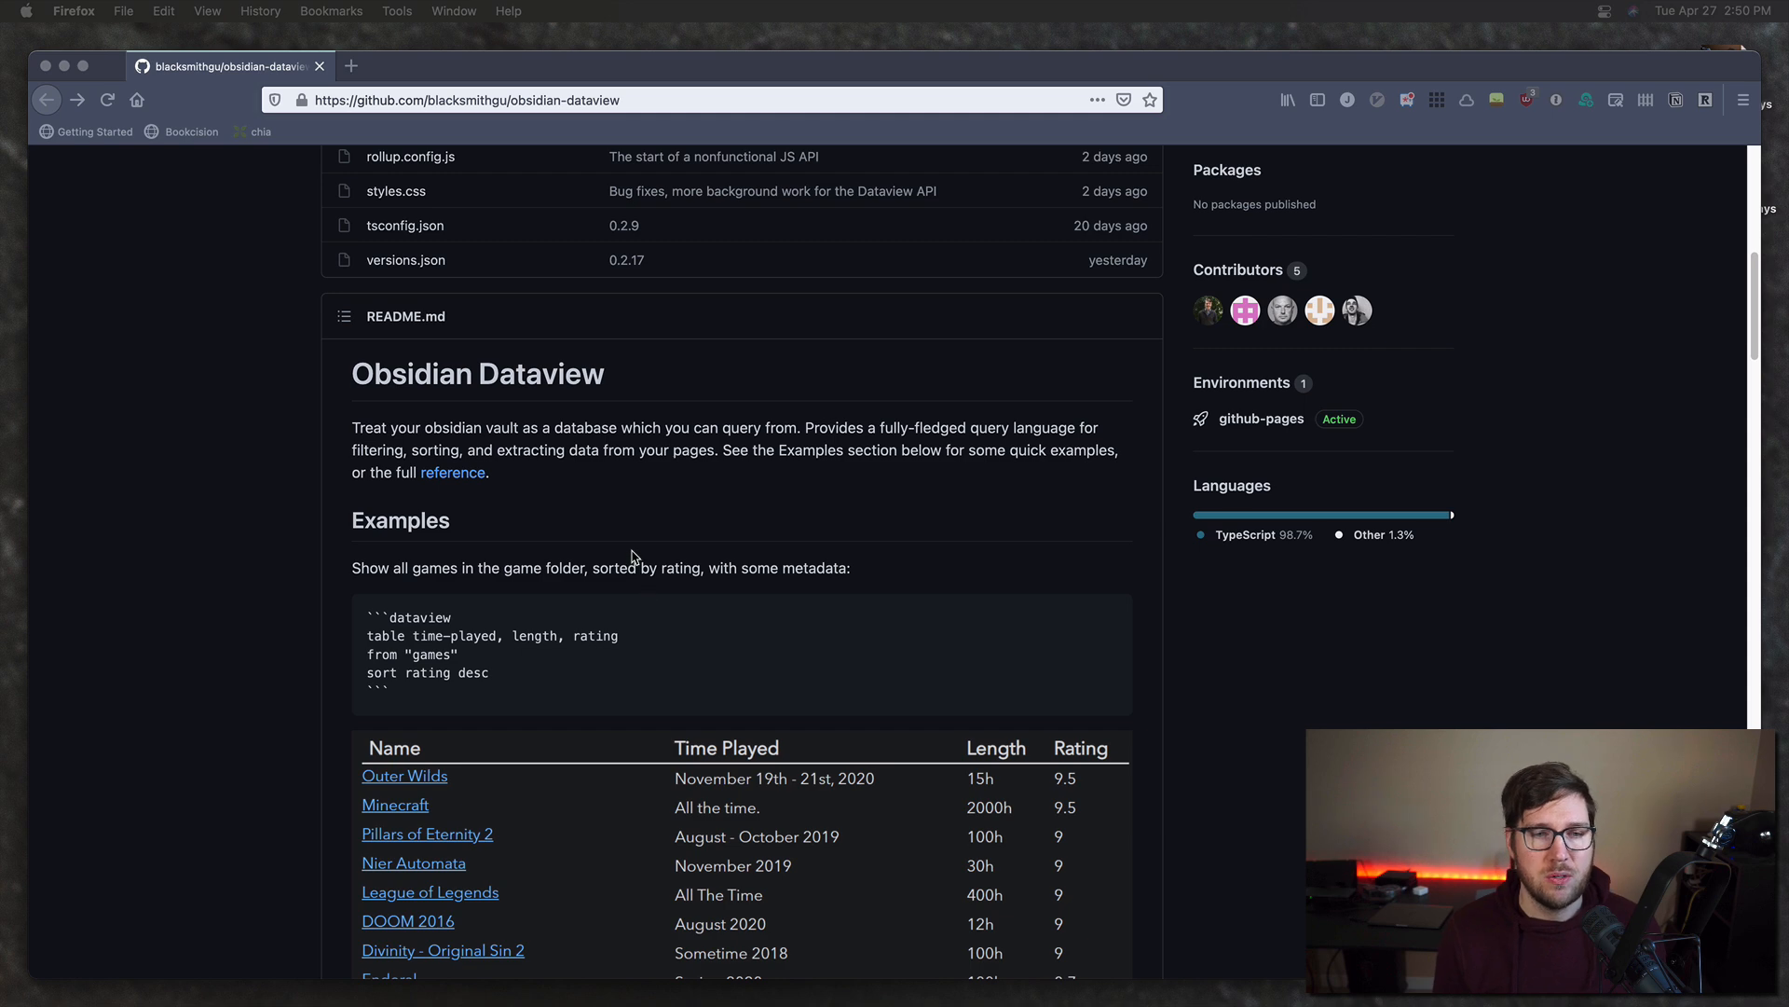
Step: Examine the example Dataview query in the README, including its table fields, source folder and sorting, and the resulting games table
{"action": "left_click", "coordinate": [373, 642]}
{"action": "left_click_drag", "start_coordinate": [370, 640], "coordinate": [530, 662]}
{"action": "left_click", "coordinate": [457, 631]}
{"action": "left_click_drag", "start_coordinate": [368, 642], "coordinate": [631, 645]}
{"action": "left_click", "coordinate": [454, 639]}
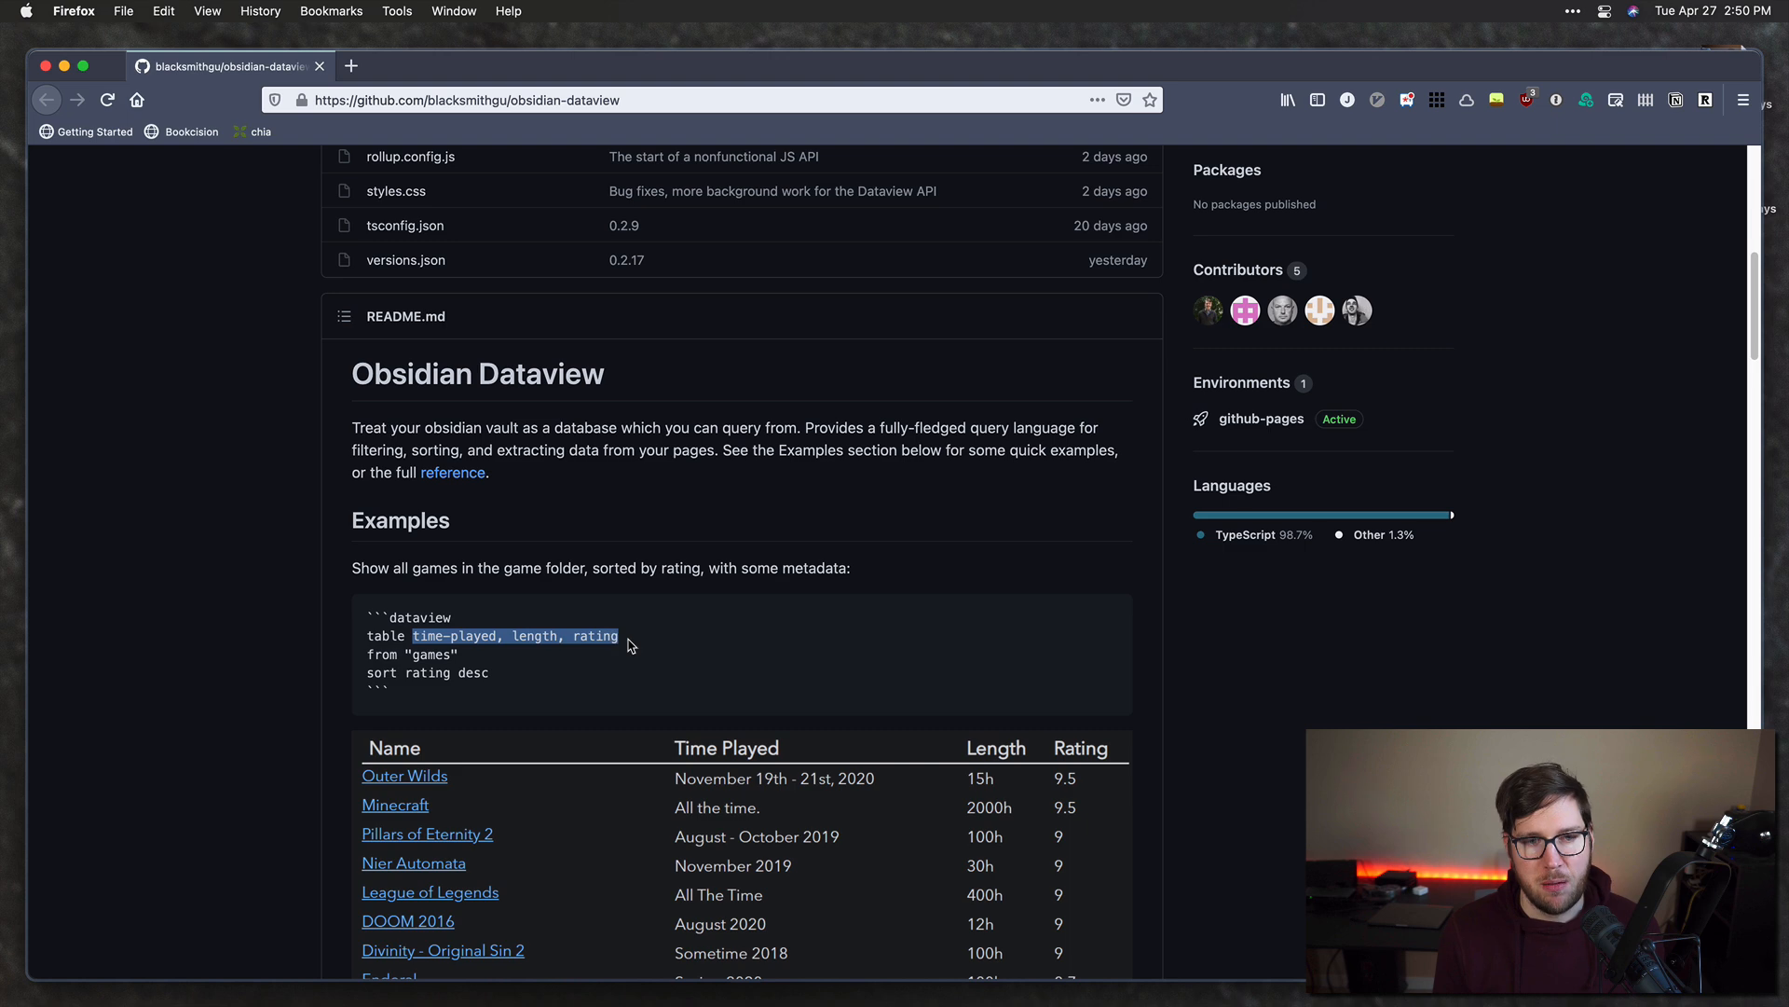
{"action": "left_click", "coordinate": [631, 645]}
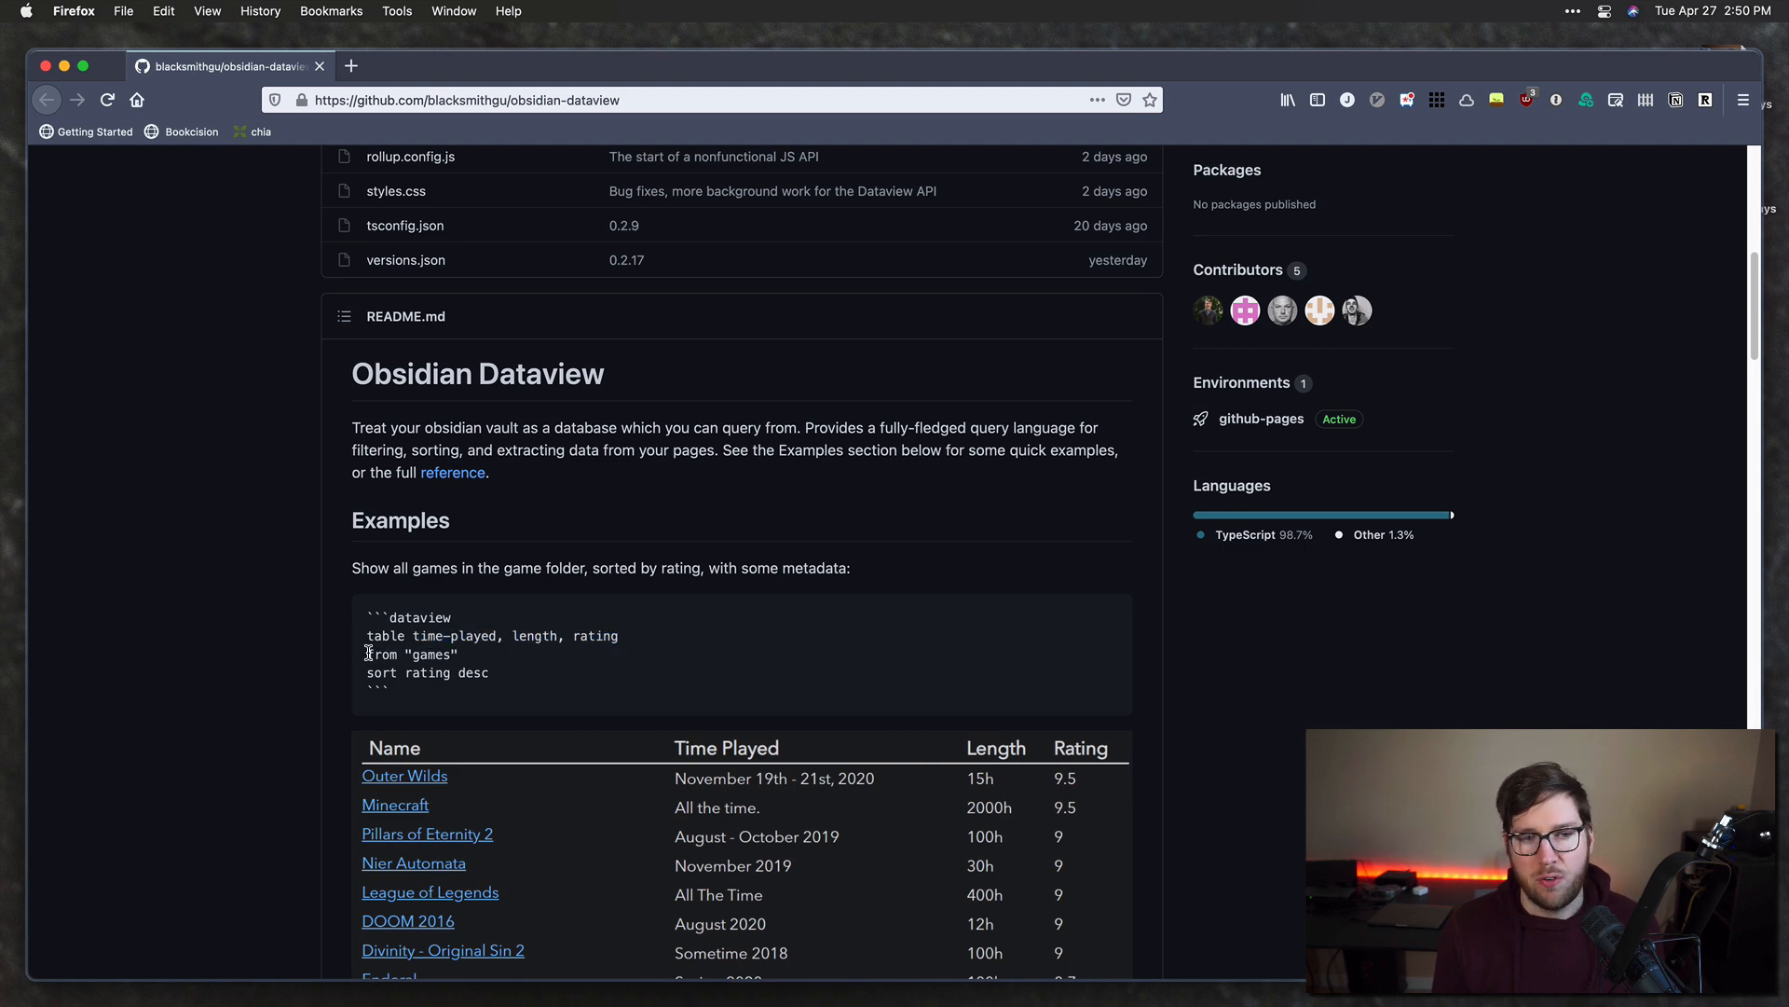
{"action": "left_click_drag", "start_coordinate": [424, 655], "coordinate": [496, 660]}
{"action": "left_click", "coordinate": [458, 669]}
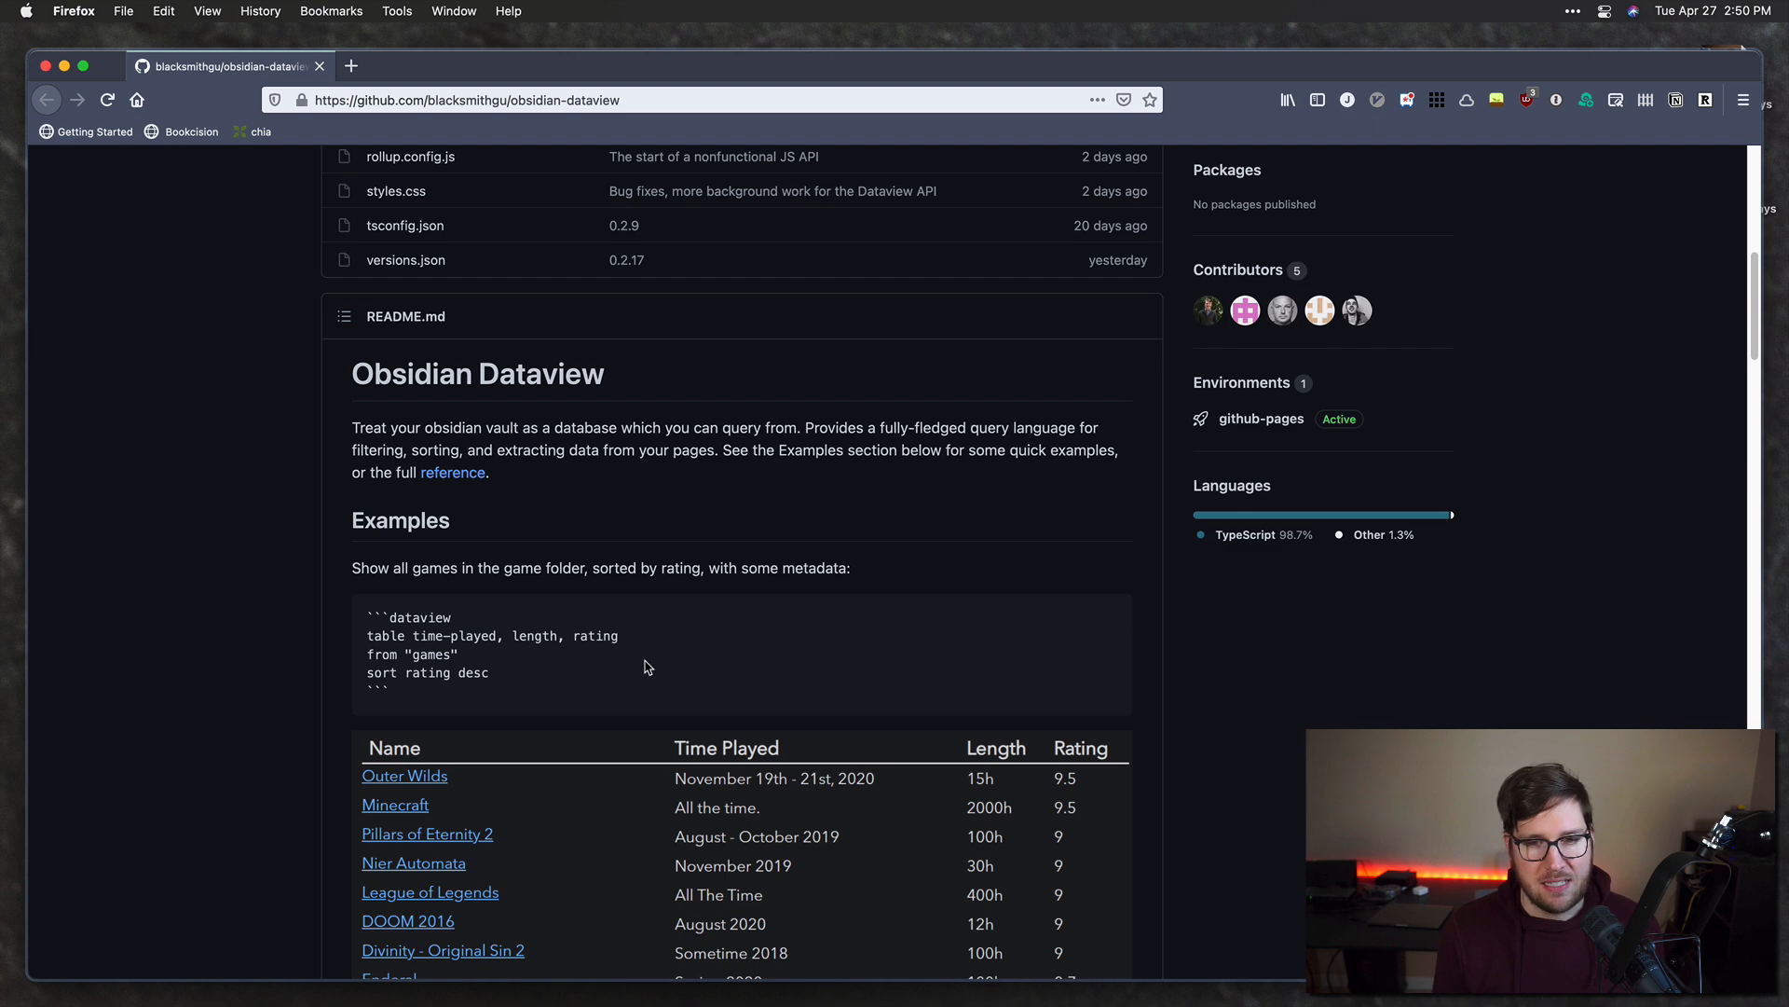
{"action": "scroll", "coordinate": [647, 668], "scroll_direction": "down", "scroll_amount": 5}
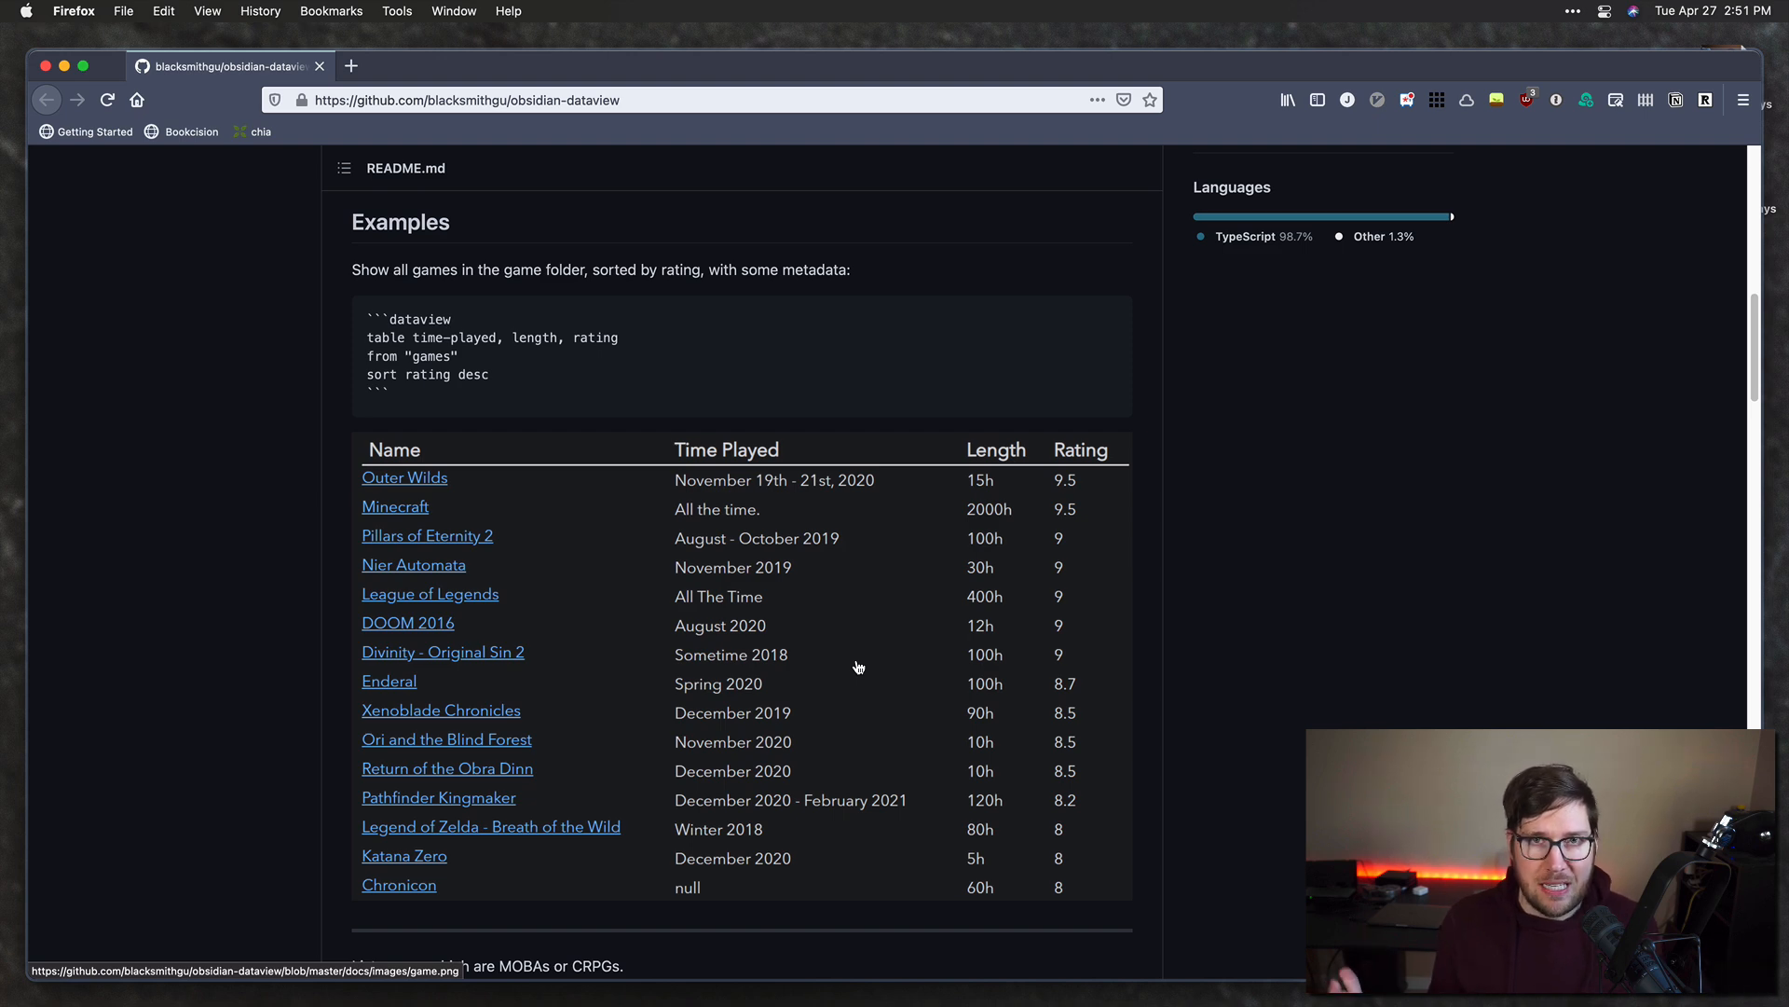
Step: Switch to Obsidian and search the community plugins for "data" to open the Dataview plugin's page
{"action": "key", "text": "super+Tab"}
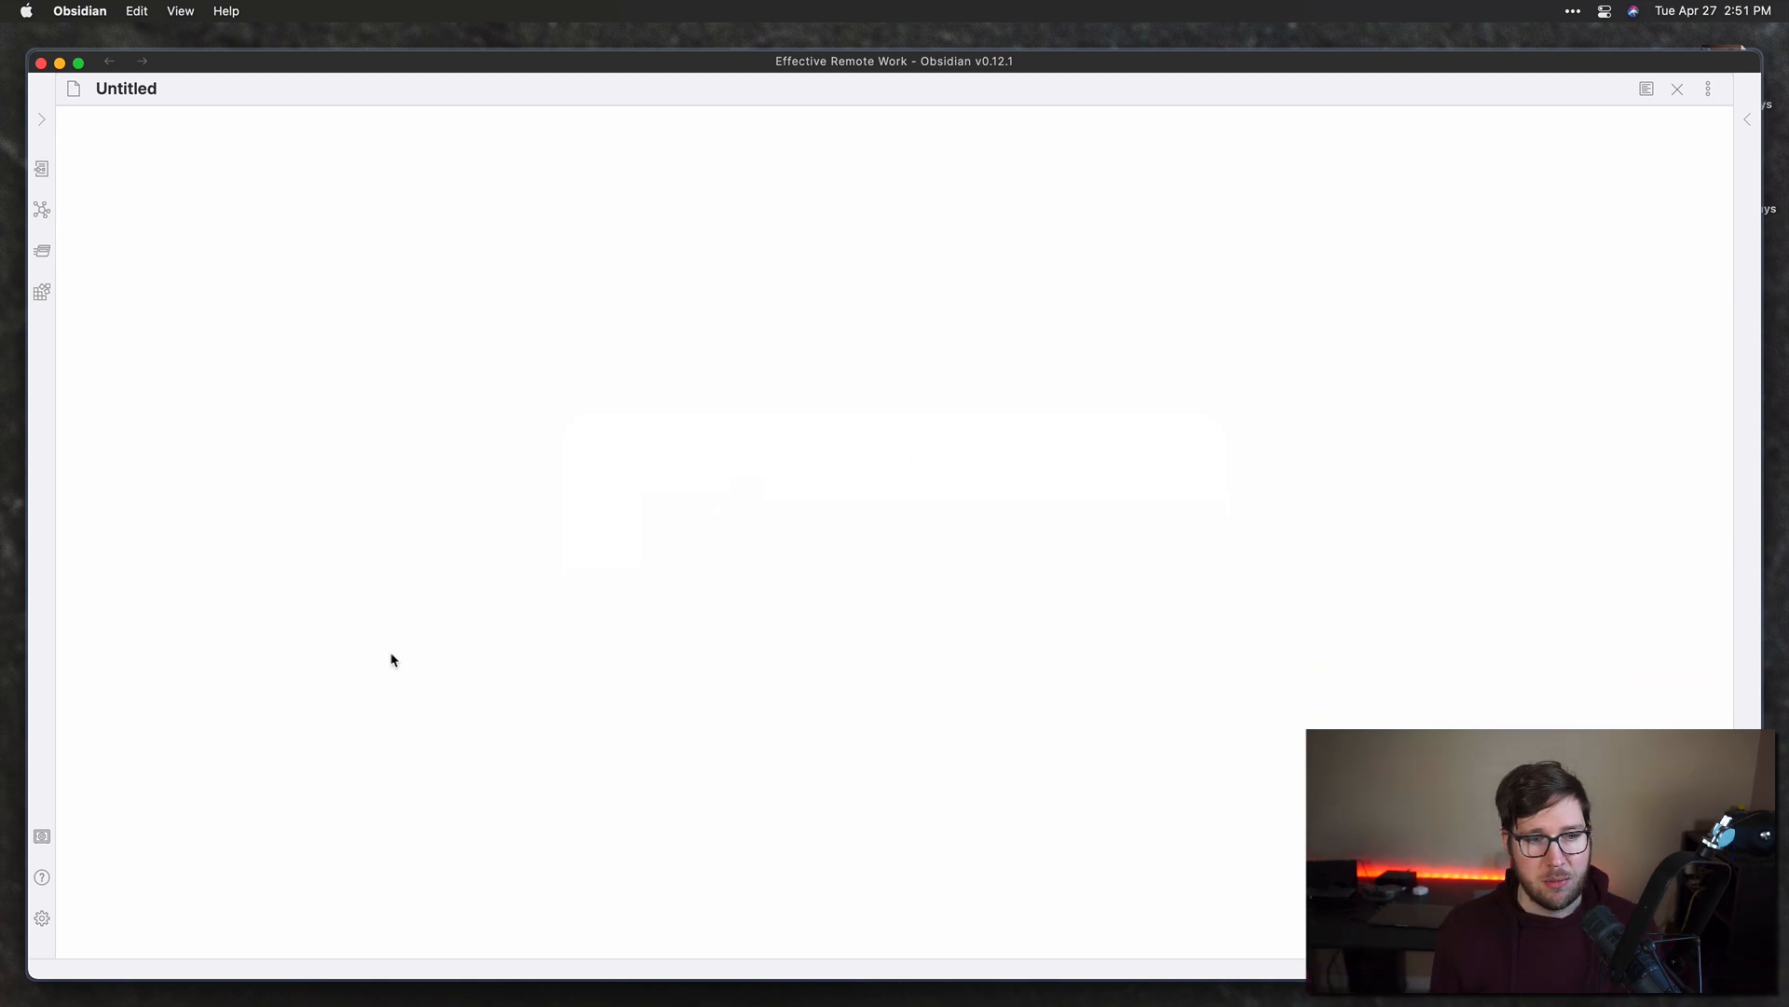
{"action": "left_click", "coordinate": [42, 918]}
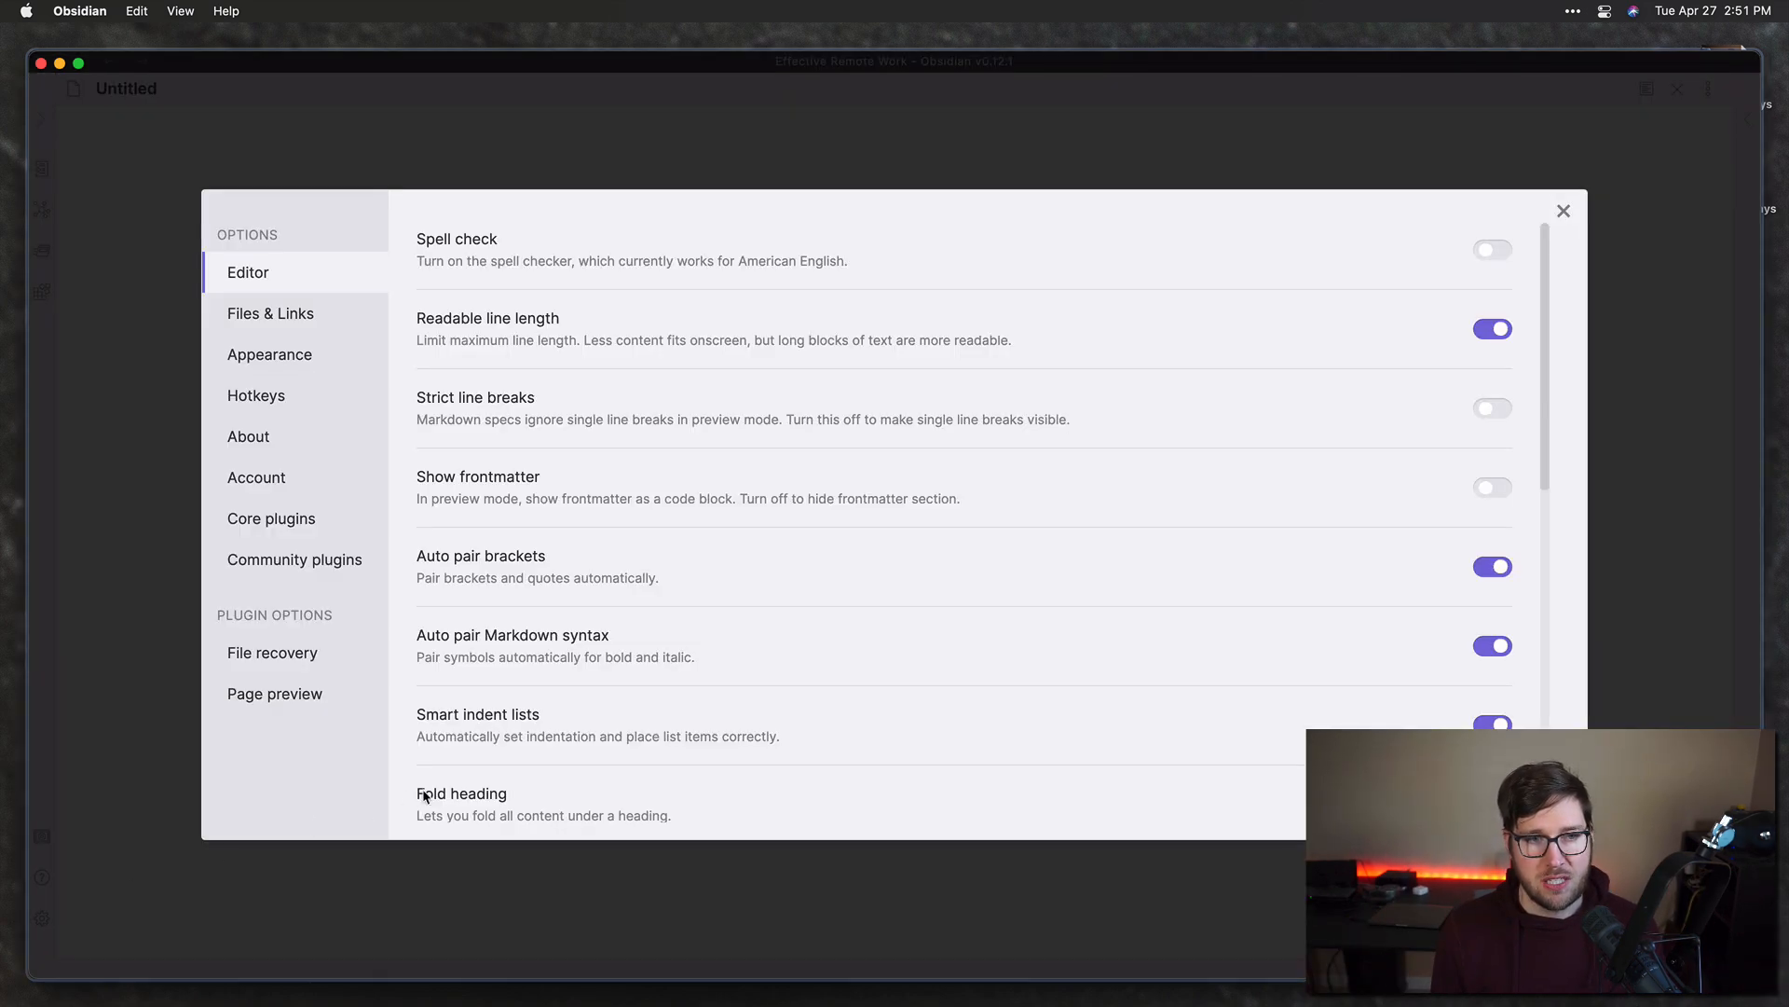
{"action": "left_click", "coordinate": [315, 561]}
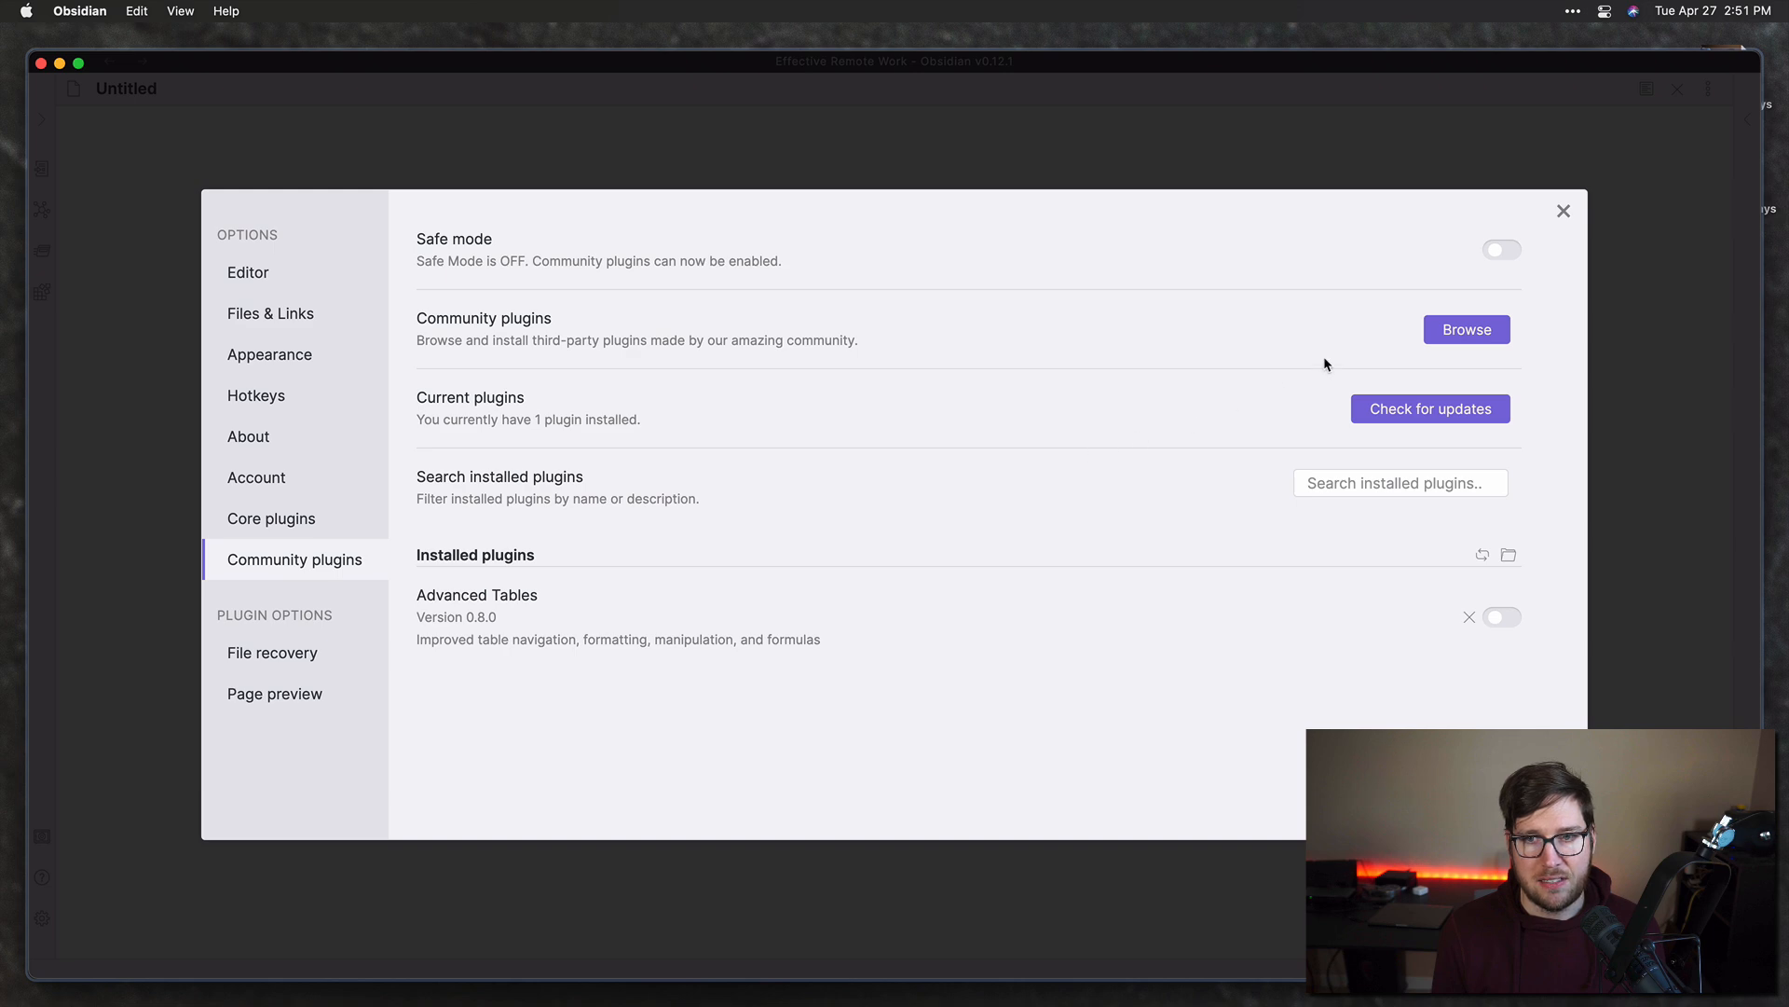
{"action": "left_click", "coordinate": [1457, 334]}
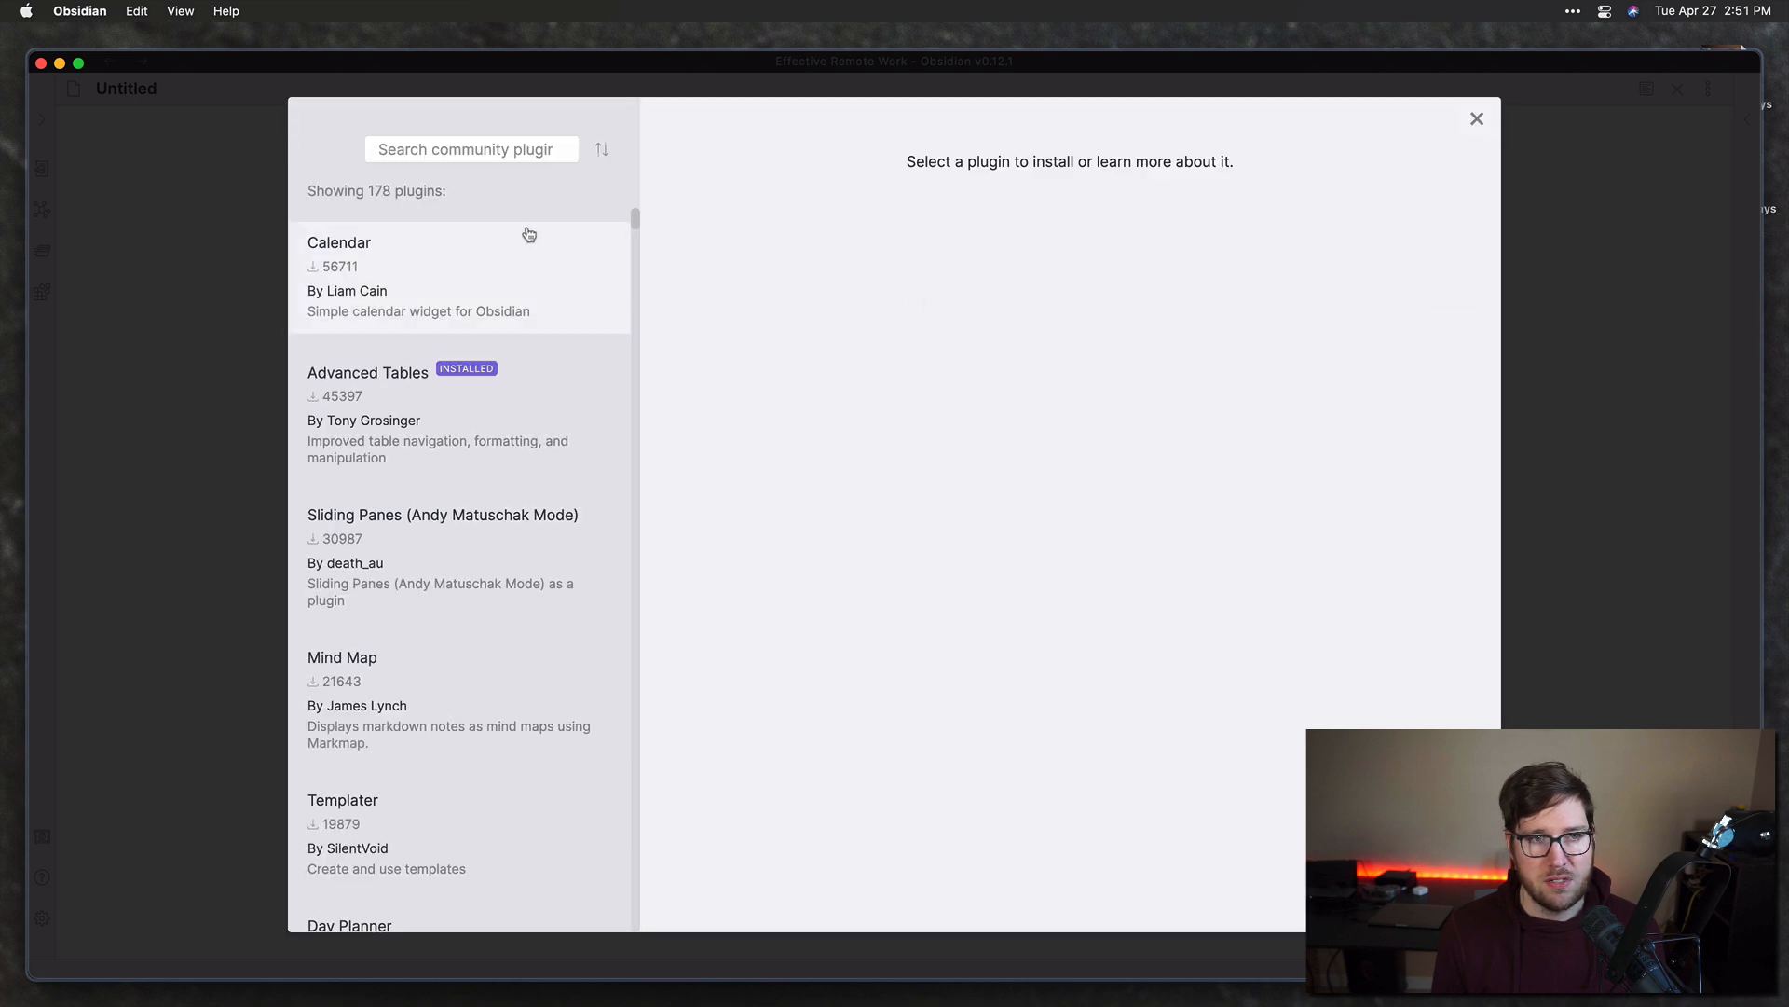
{"action": "left_click", "coordinate": [494, 142]}
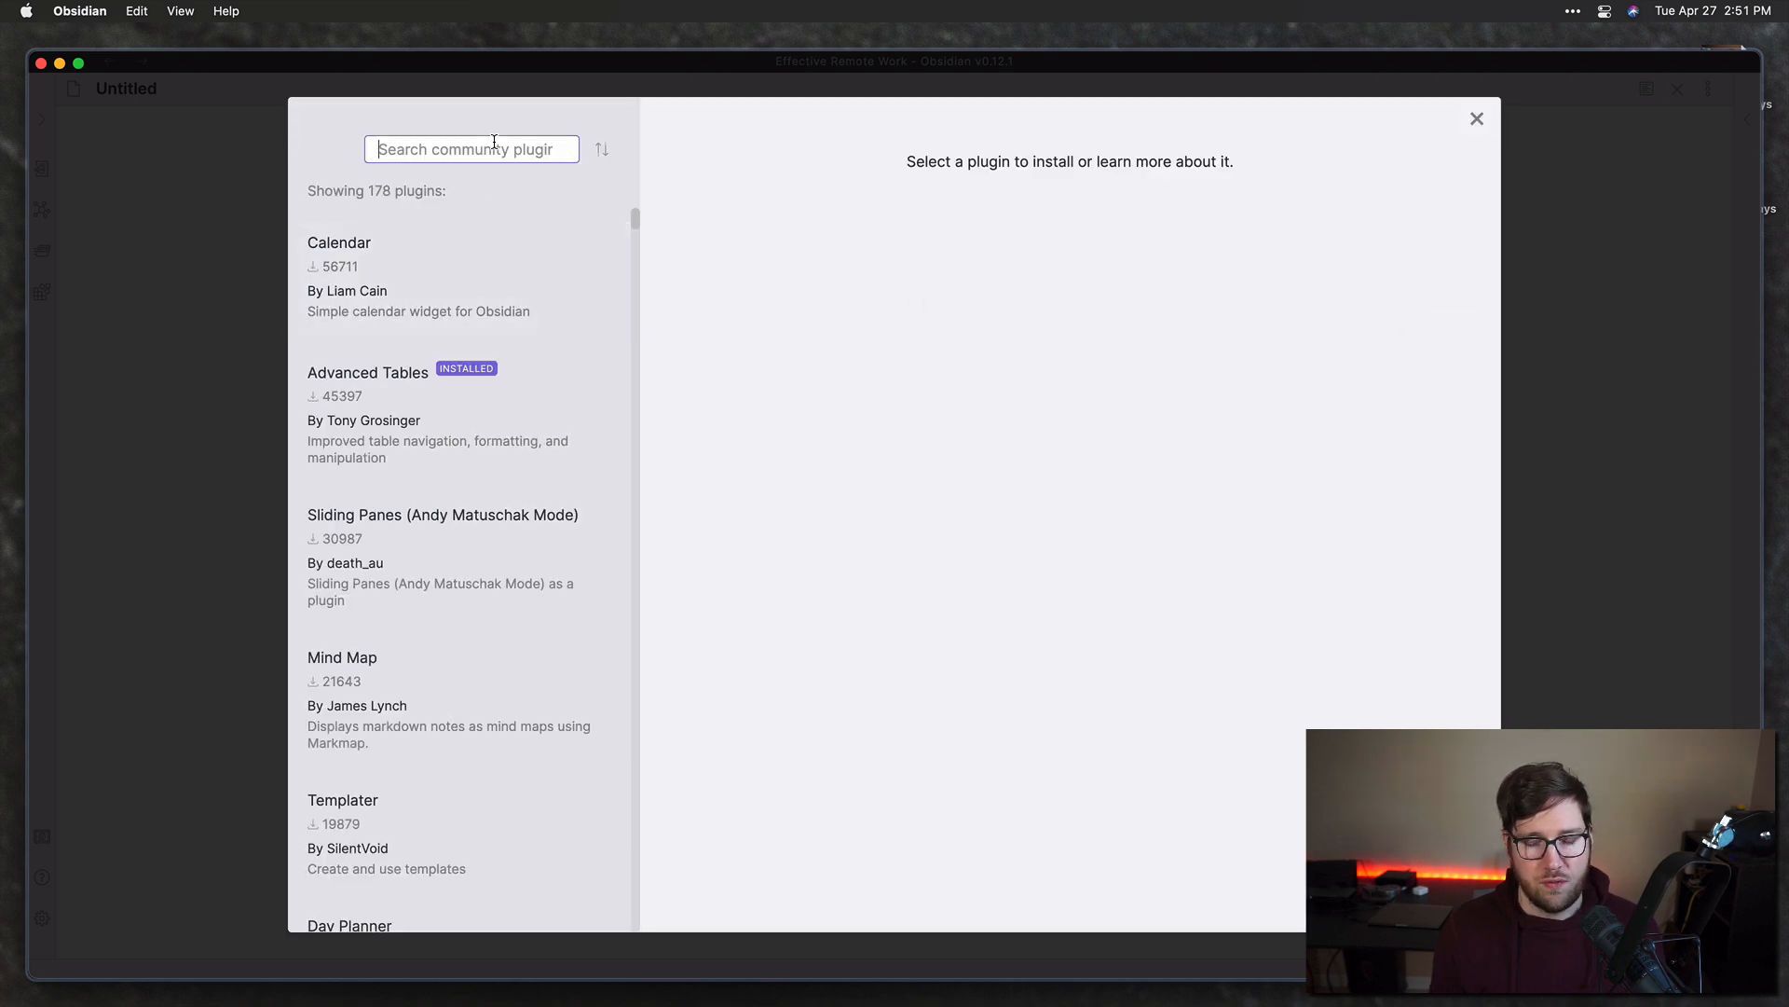
{"action": "type", "text": "data"}
{"action": "left_click", "coordinate": [451, 287]}
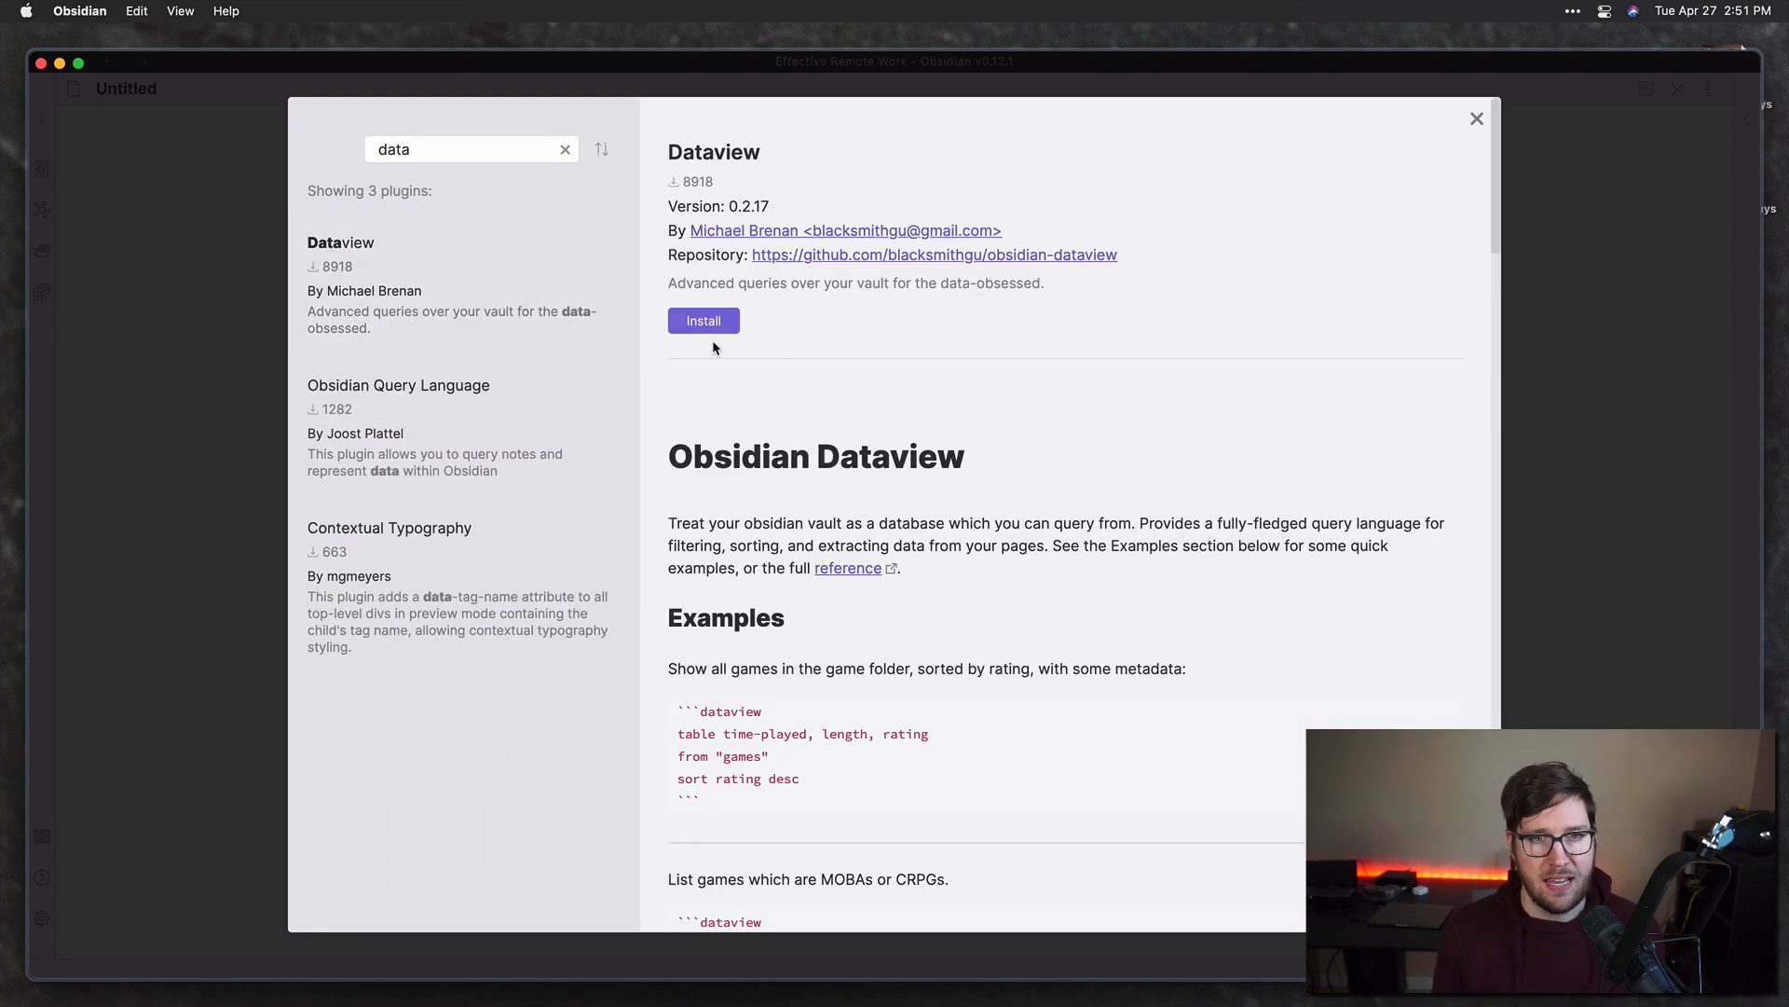
Step: Install and enable the Dataview plugin, and enable the already installed Advanced Tables plugin
{"action": "left_click", "coordinate": [708, 326]}
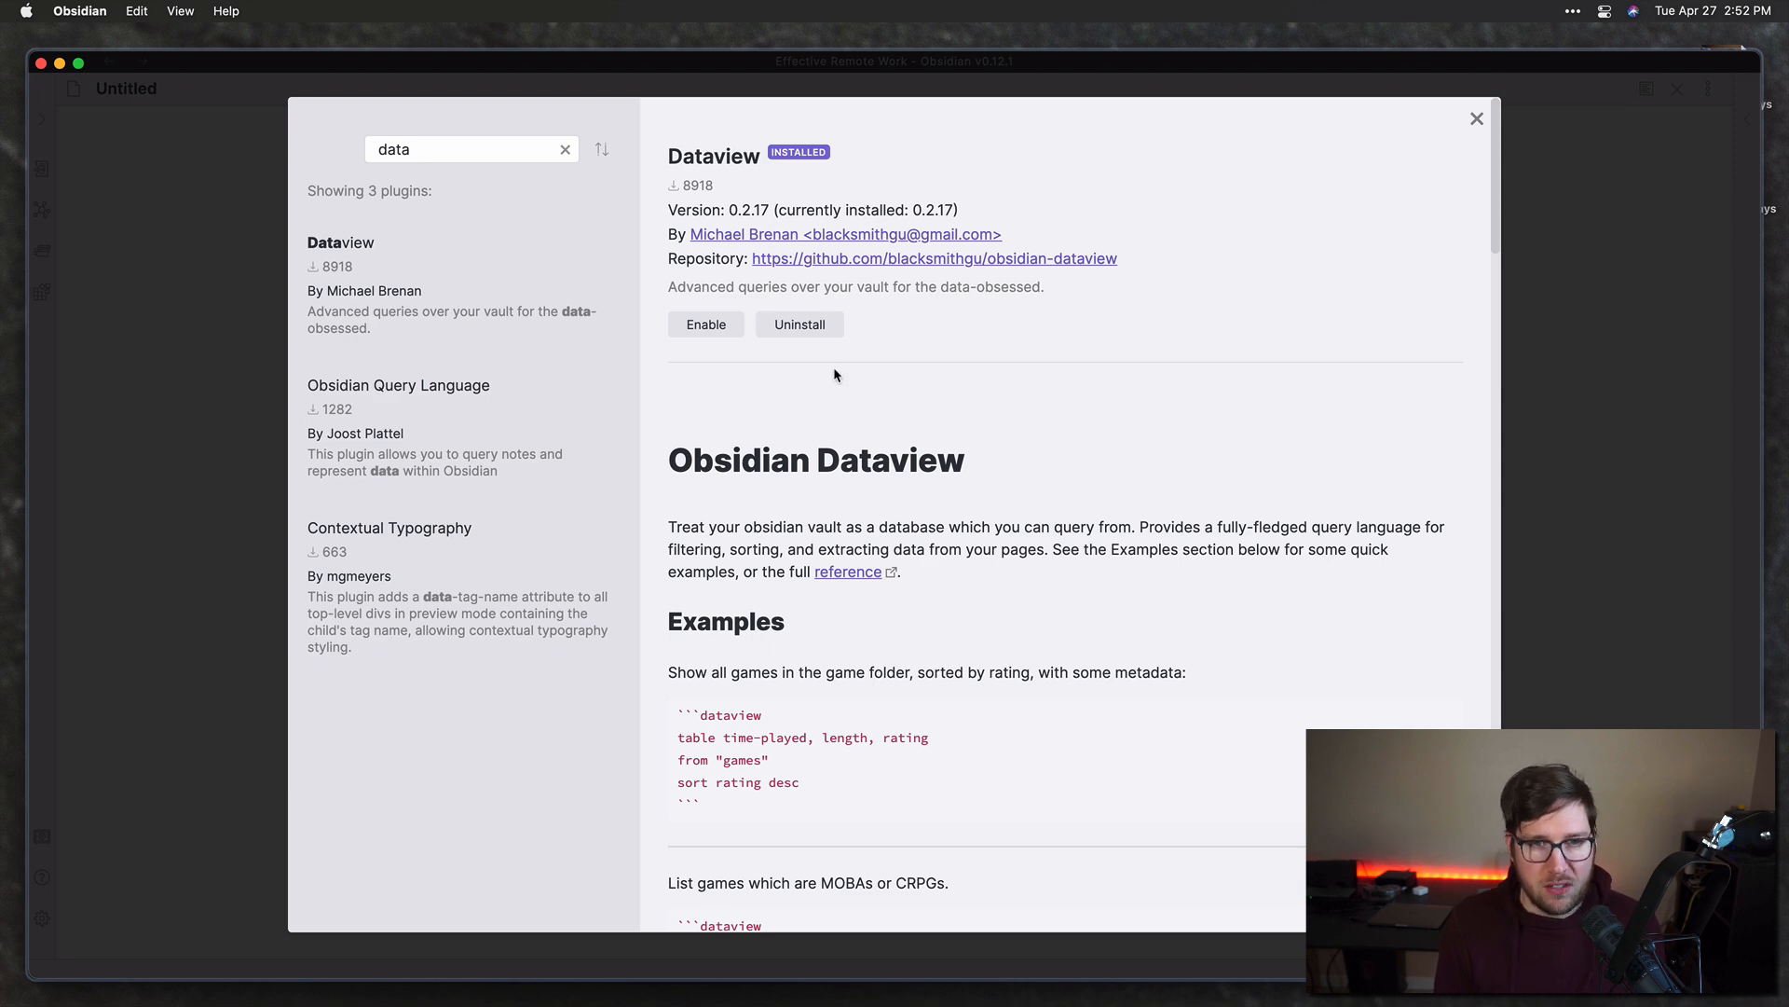
{"action": "left_click", "coordinate": [708, 326]}
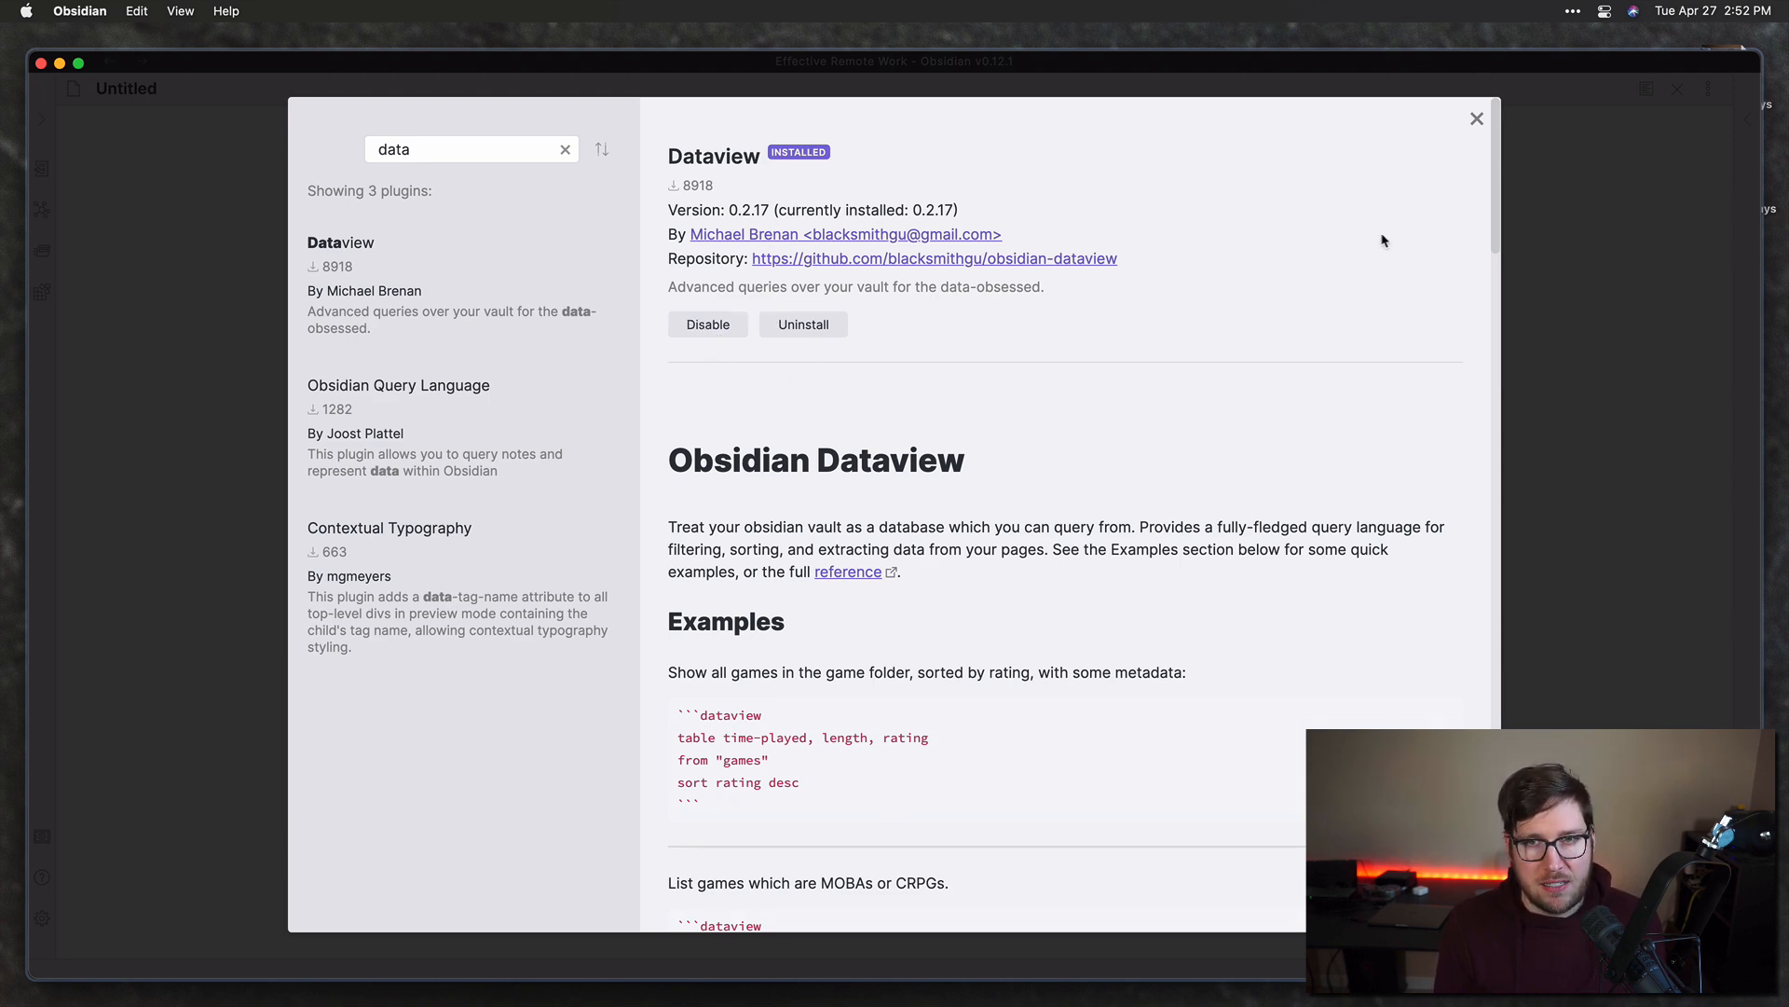
{"action": "left_click", "coordinate": [1477, 119]}
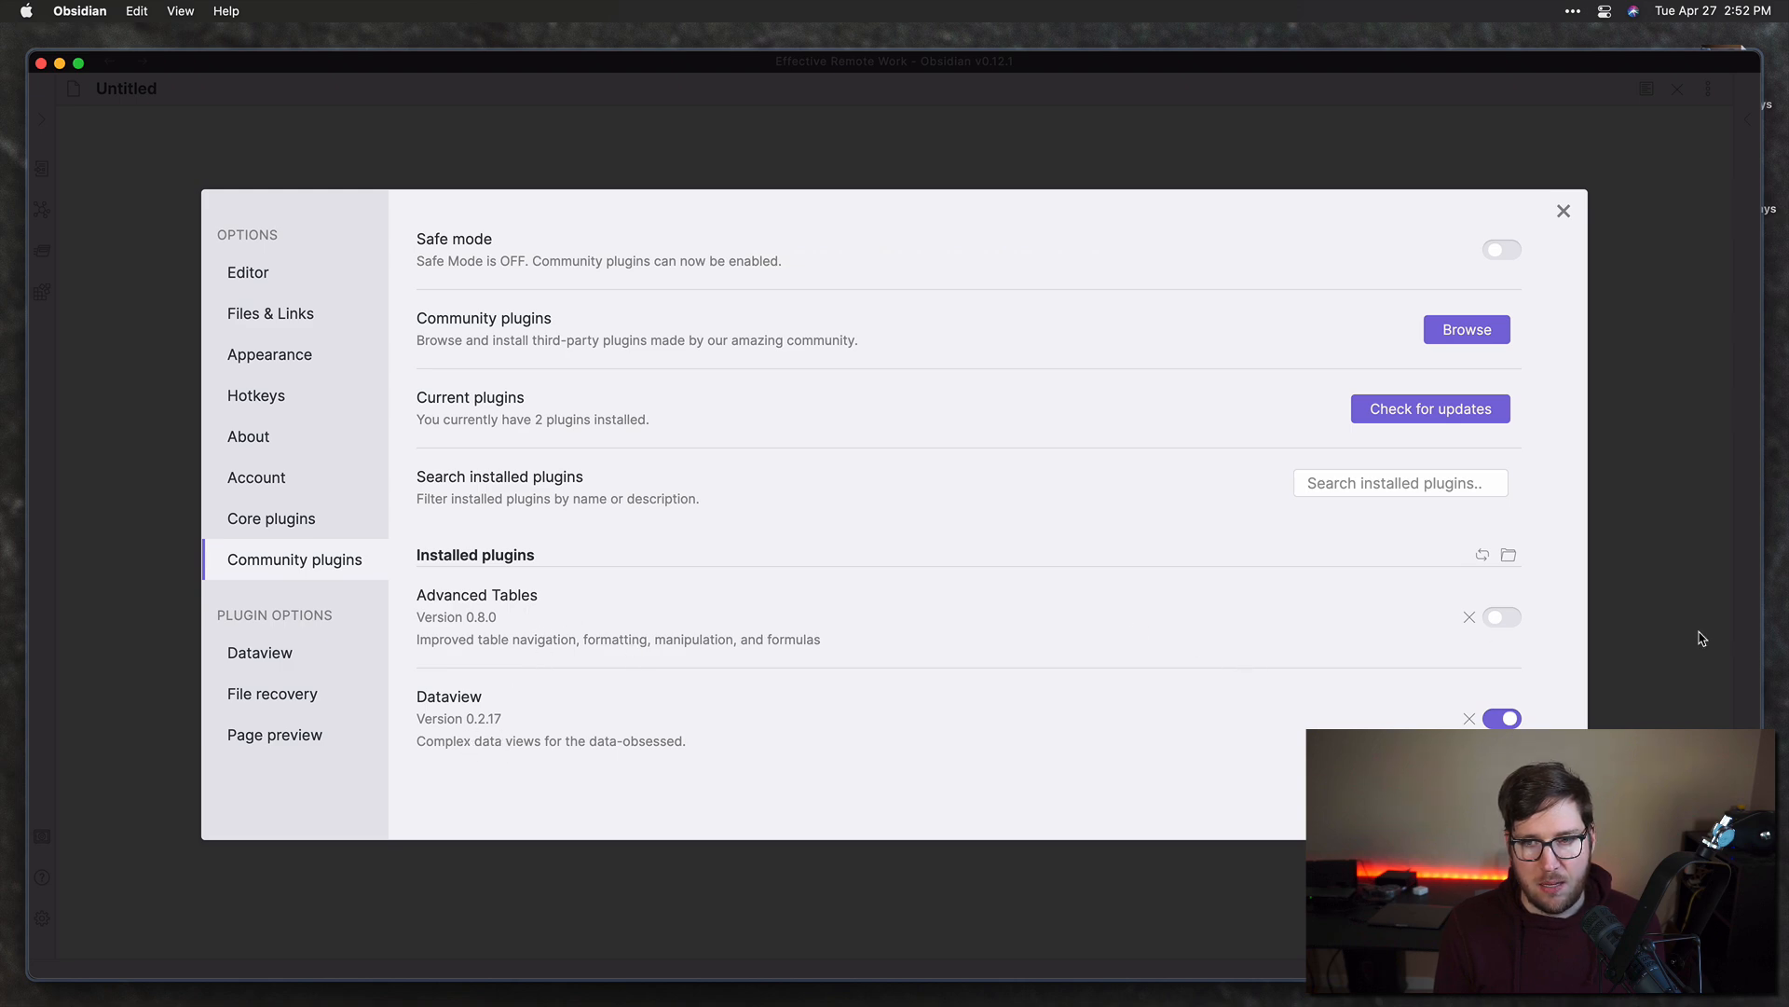
{"action": "left_click", "coordinate": [1502, 620]}
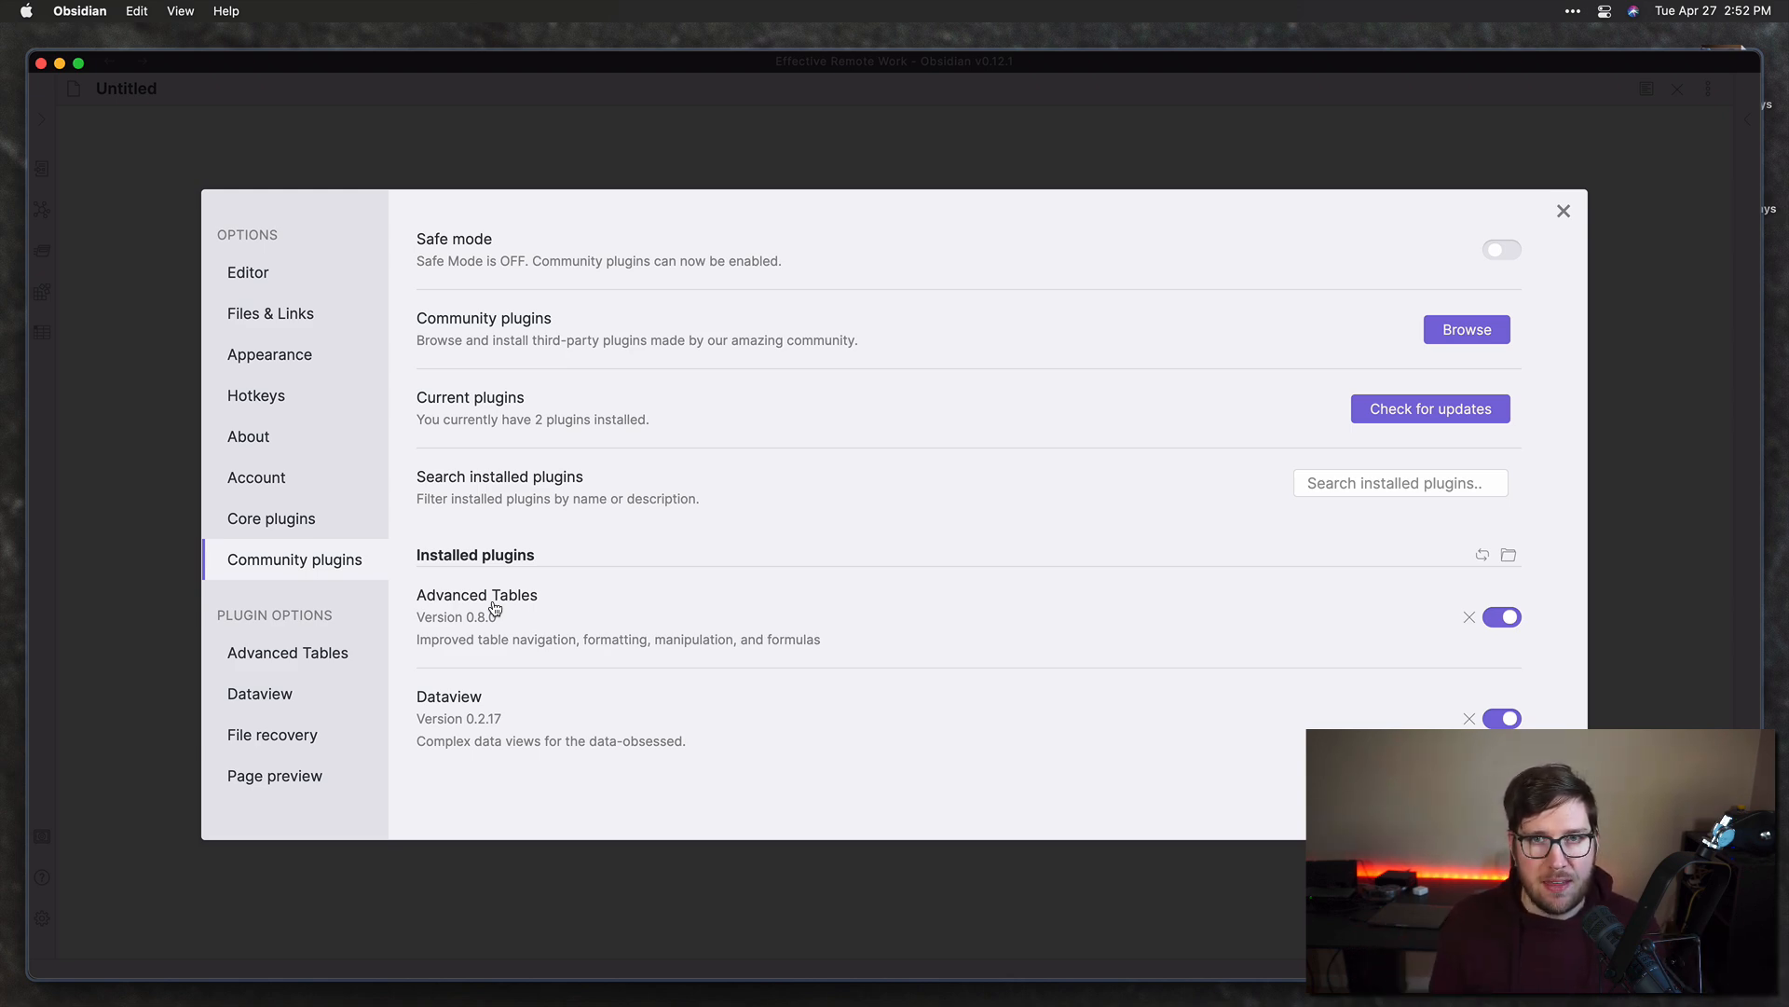
{"action": "left_click", "coordinate": [1564, 212]}
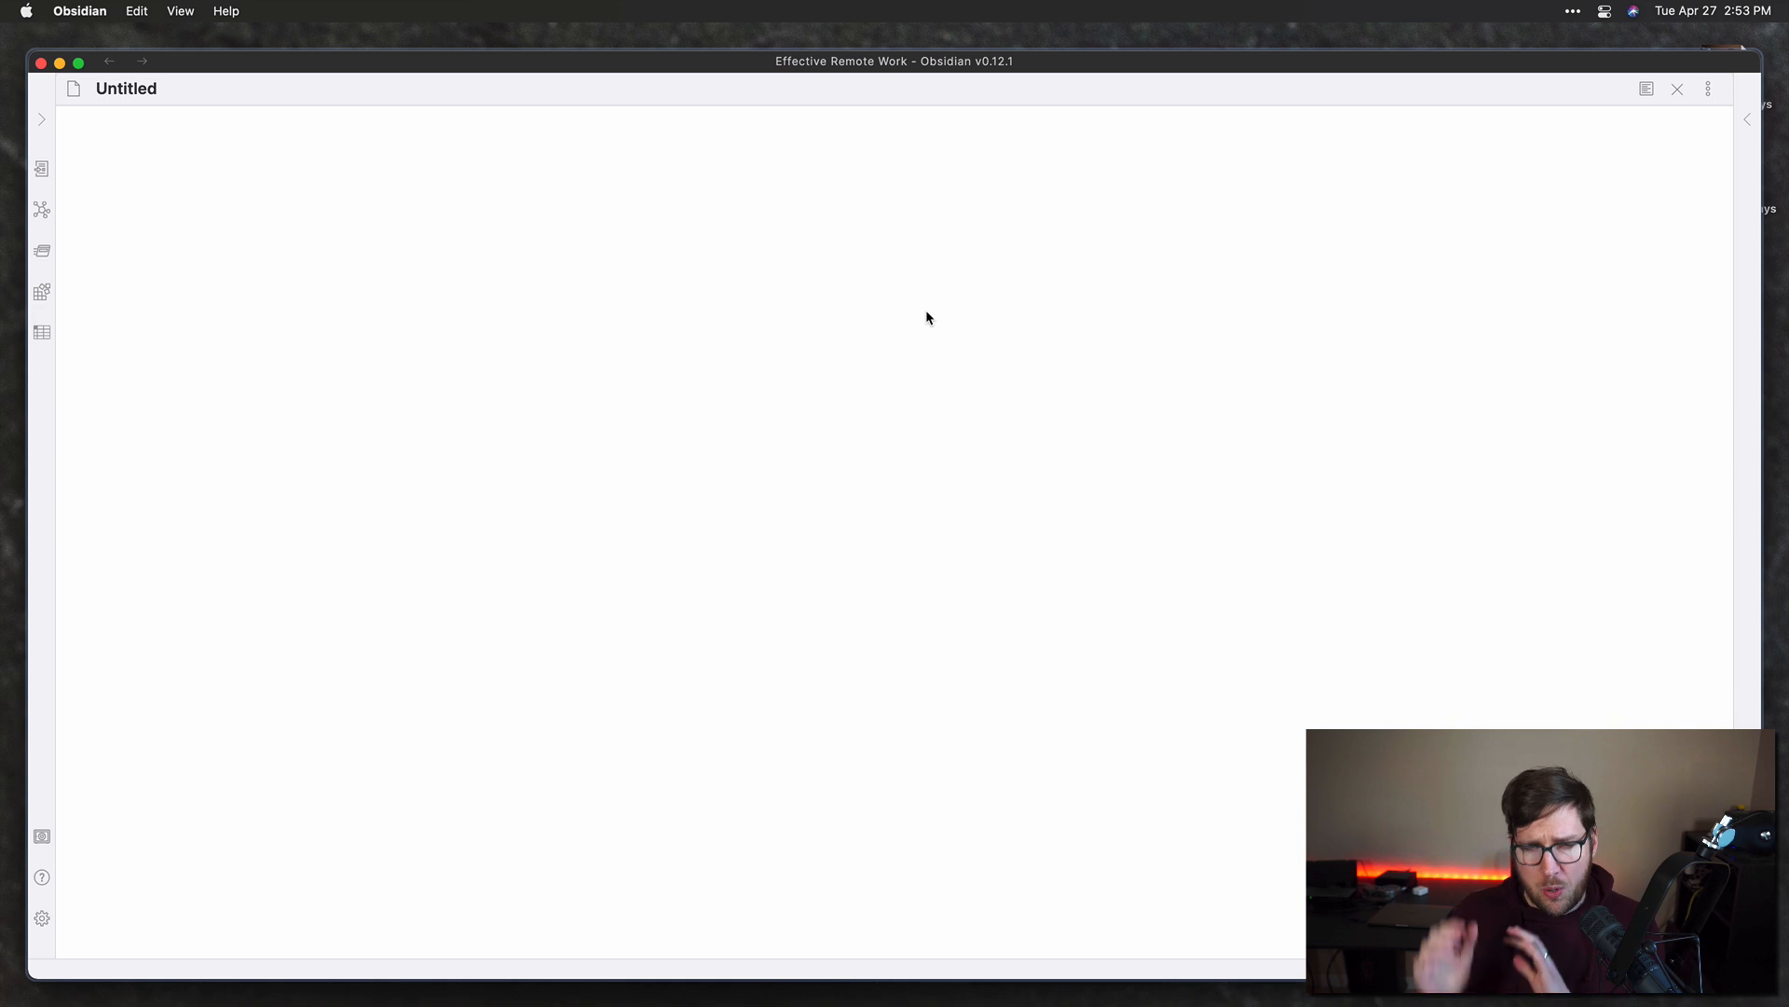
Step: Write the section names "To Do", "Doing" and "Done" in the Untitled note, separated by blank lines
{"action": "type", "text": "o Do  D"}
{"action": "type", "text": "oing  "}
{"action": "type", "text": "Done"}
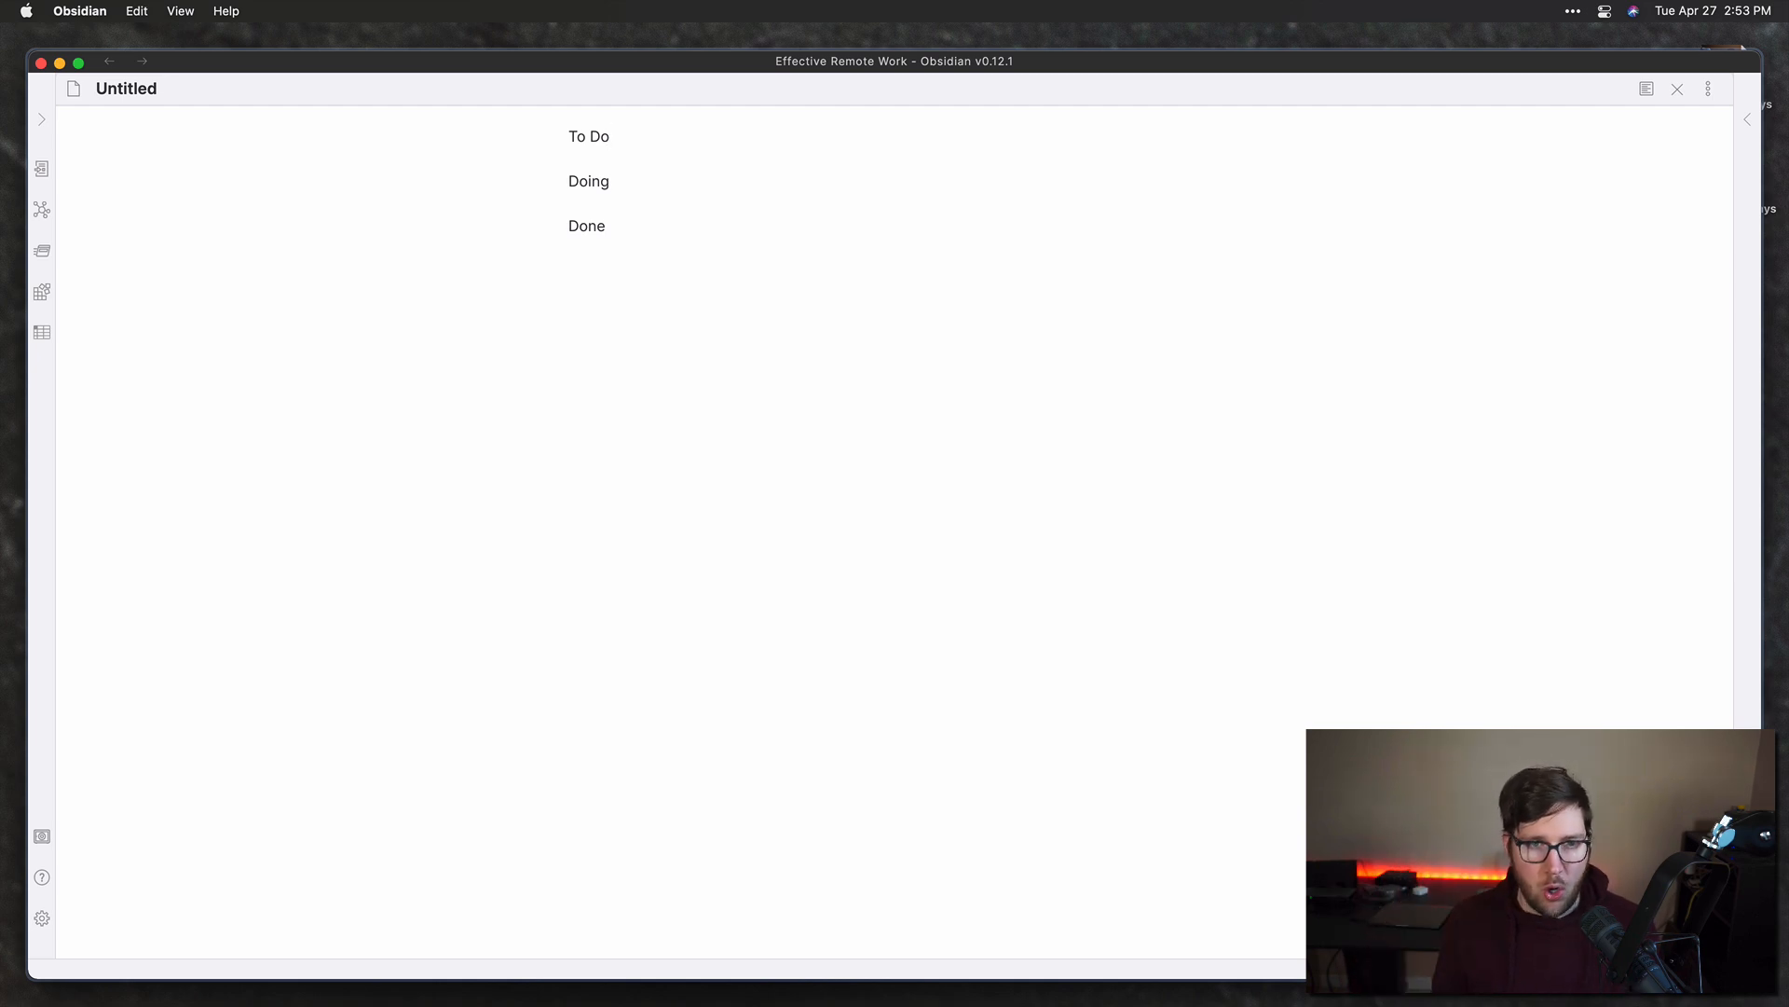
Step: List "Make a dataview video", "Build a planter box" and "Fix a bug in my code" as bullets under To Do
{"action": "key", "text": "Return"}
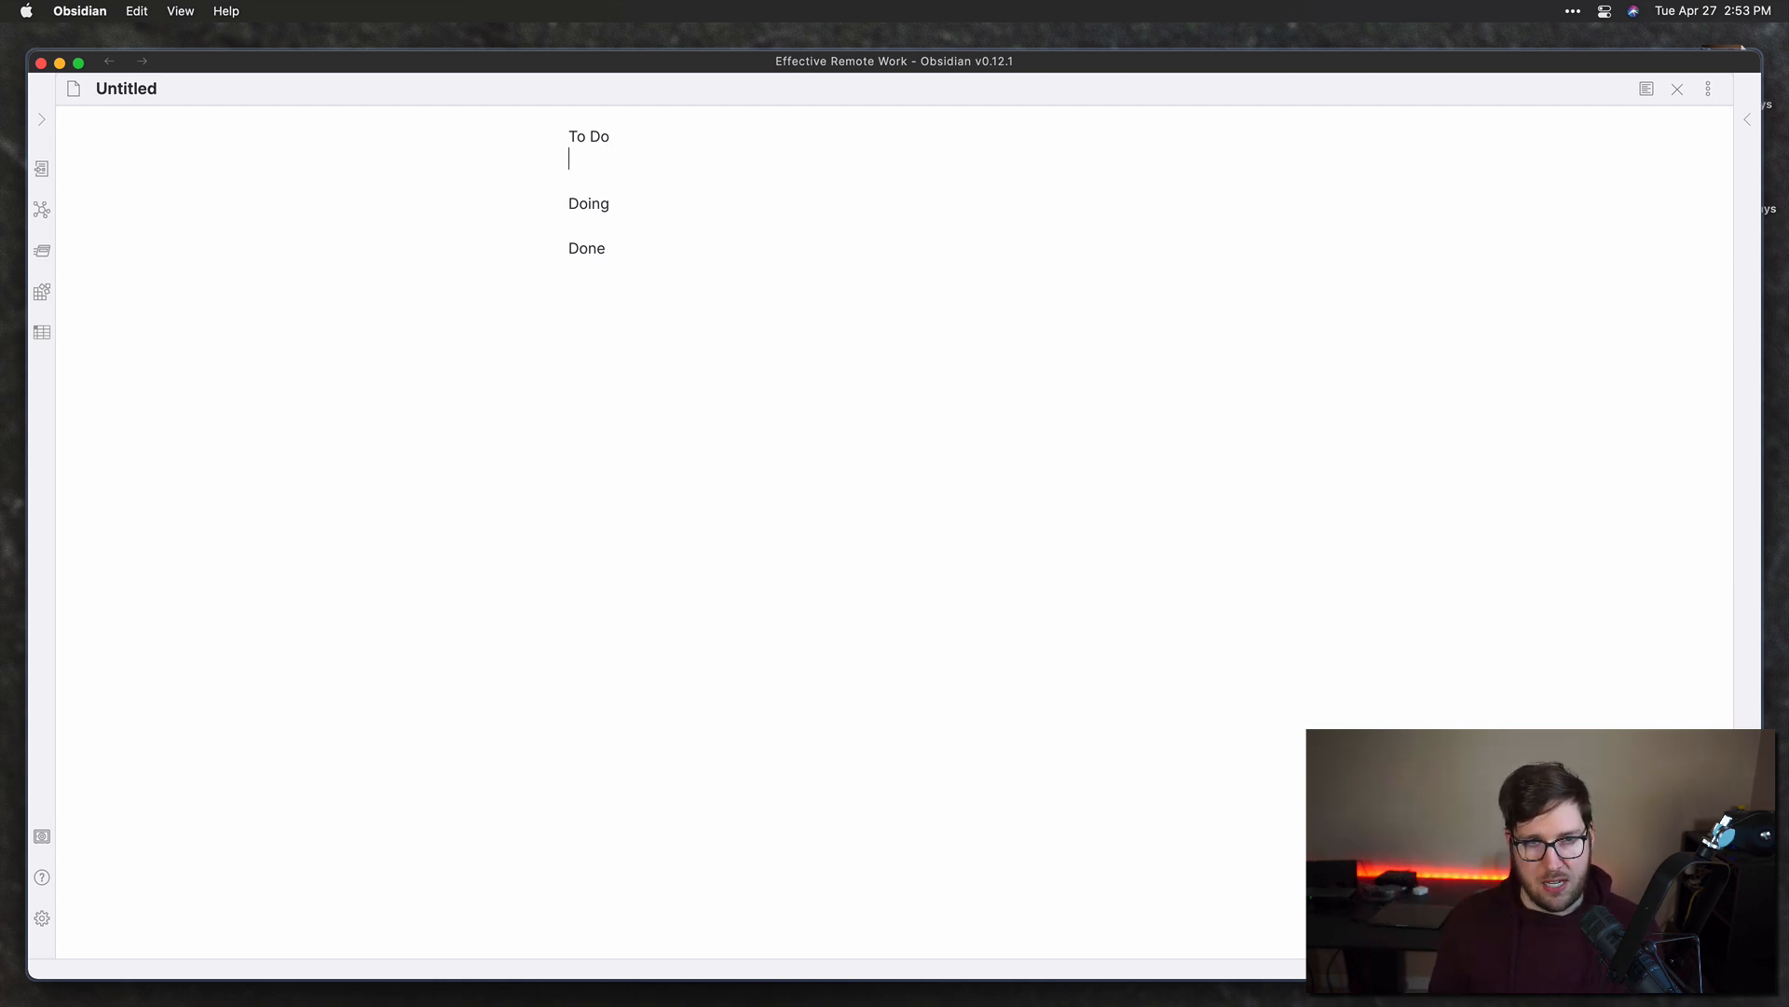
{"action": "type", "text": "- Make a dataview video"}
{"action": "key", "text": "Return"}
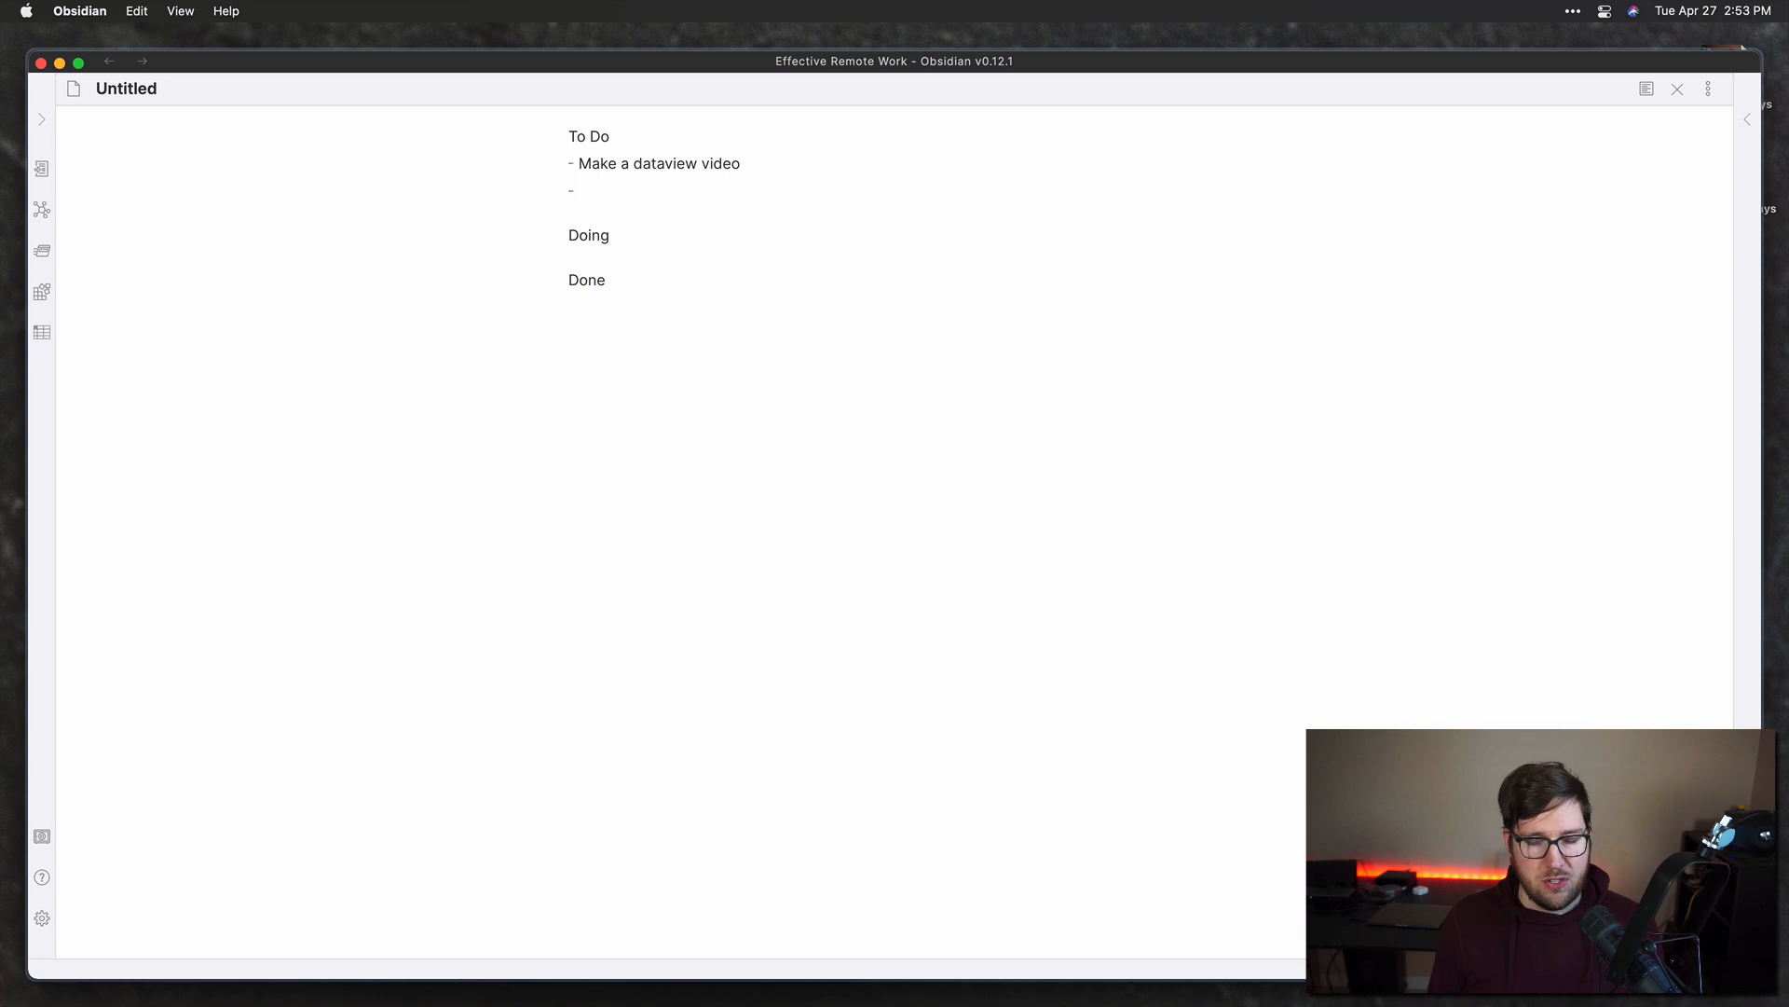
{"action": "type", "text": "Build a aplanter box"}
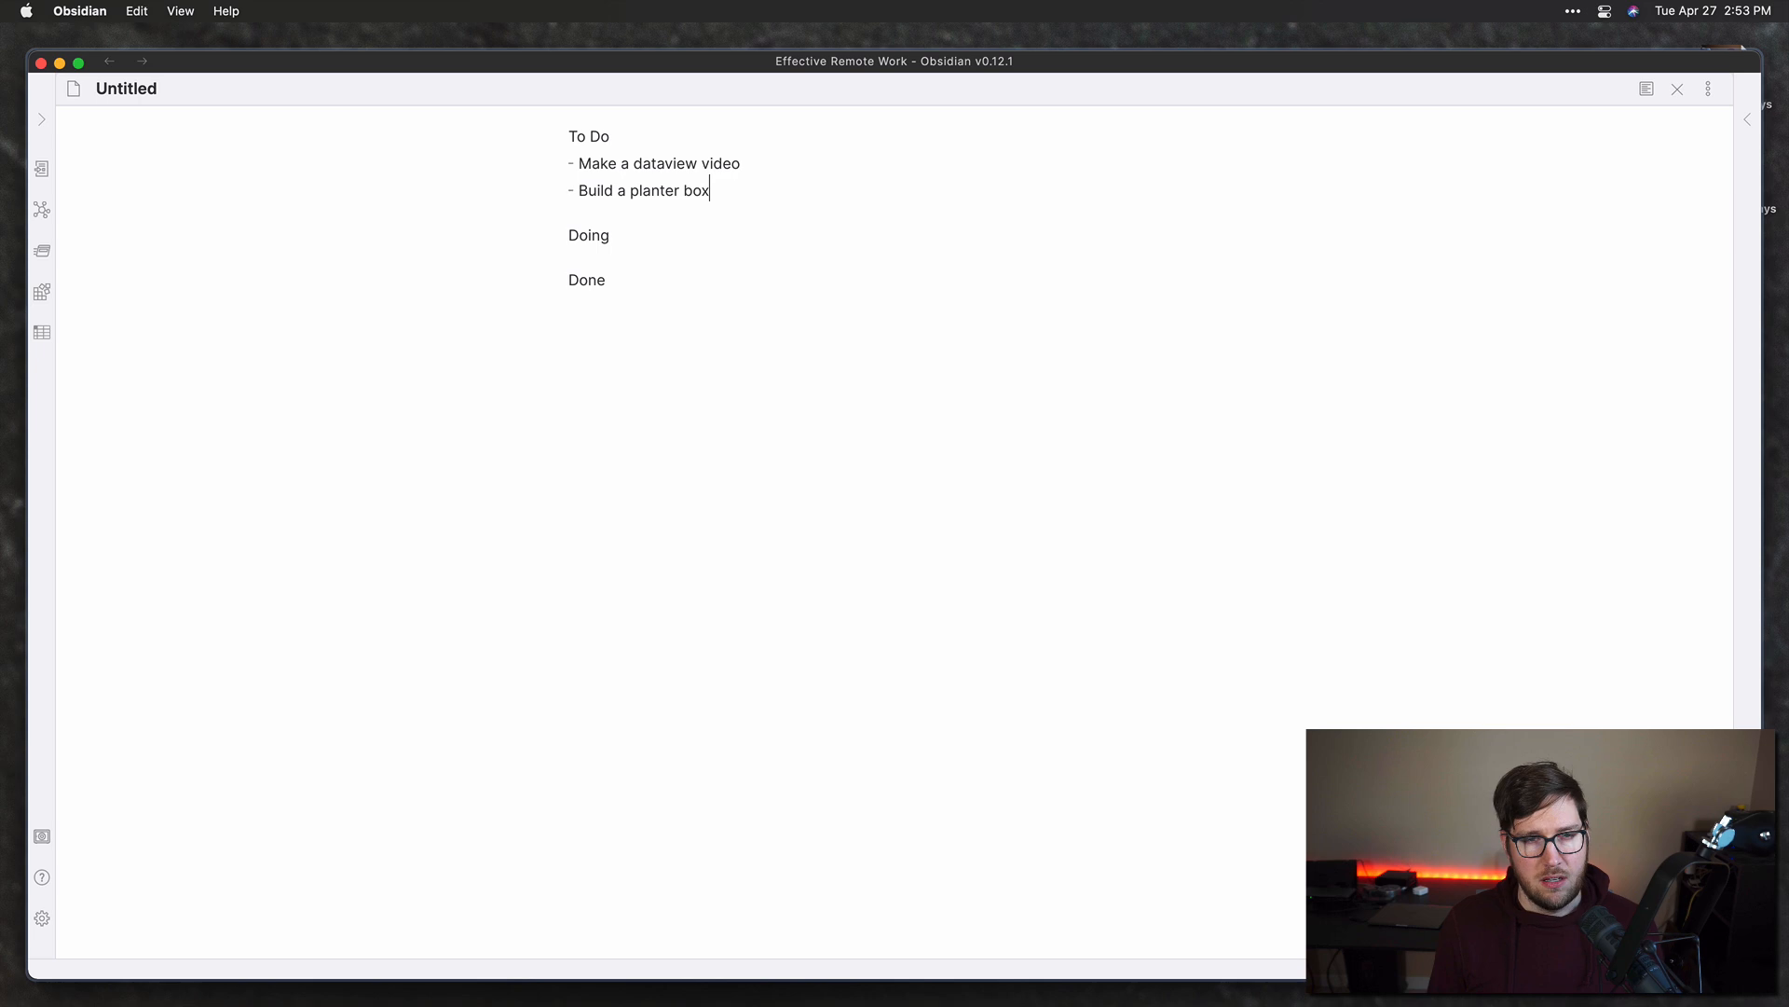
{"action": "key", "text": "Return"}
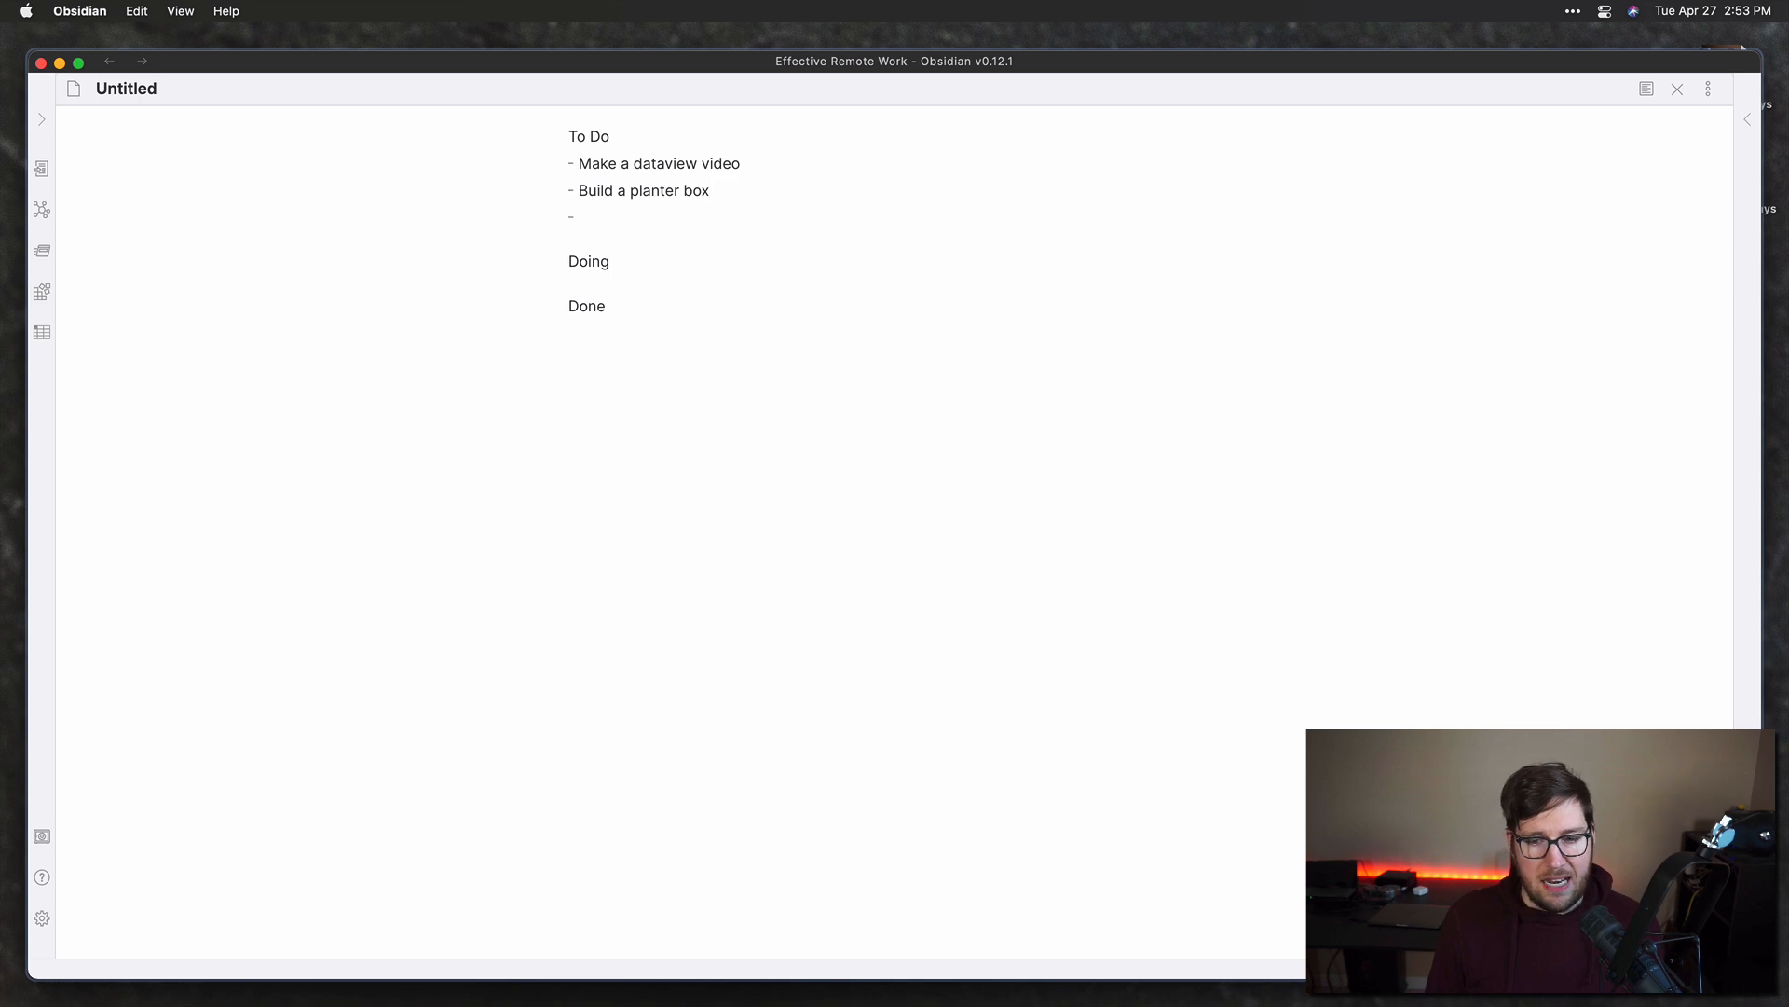
{"action": "type", "text": "Fix ab"}
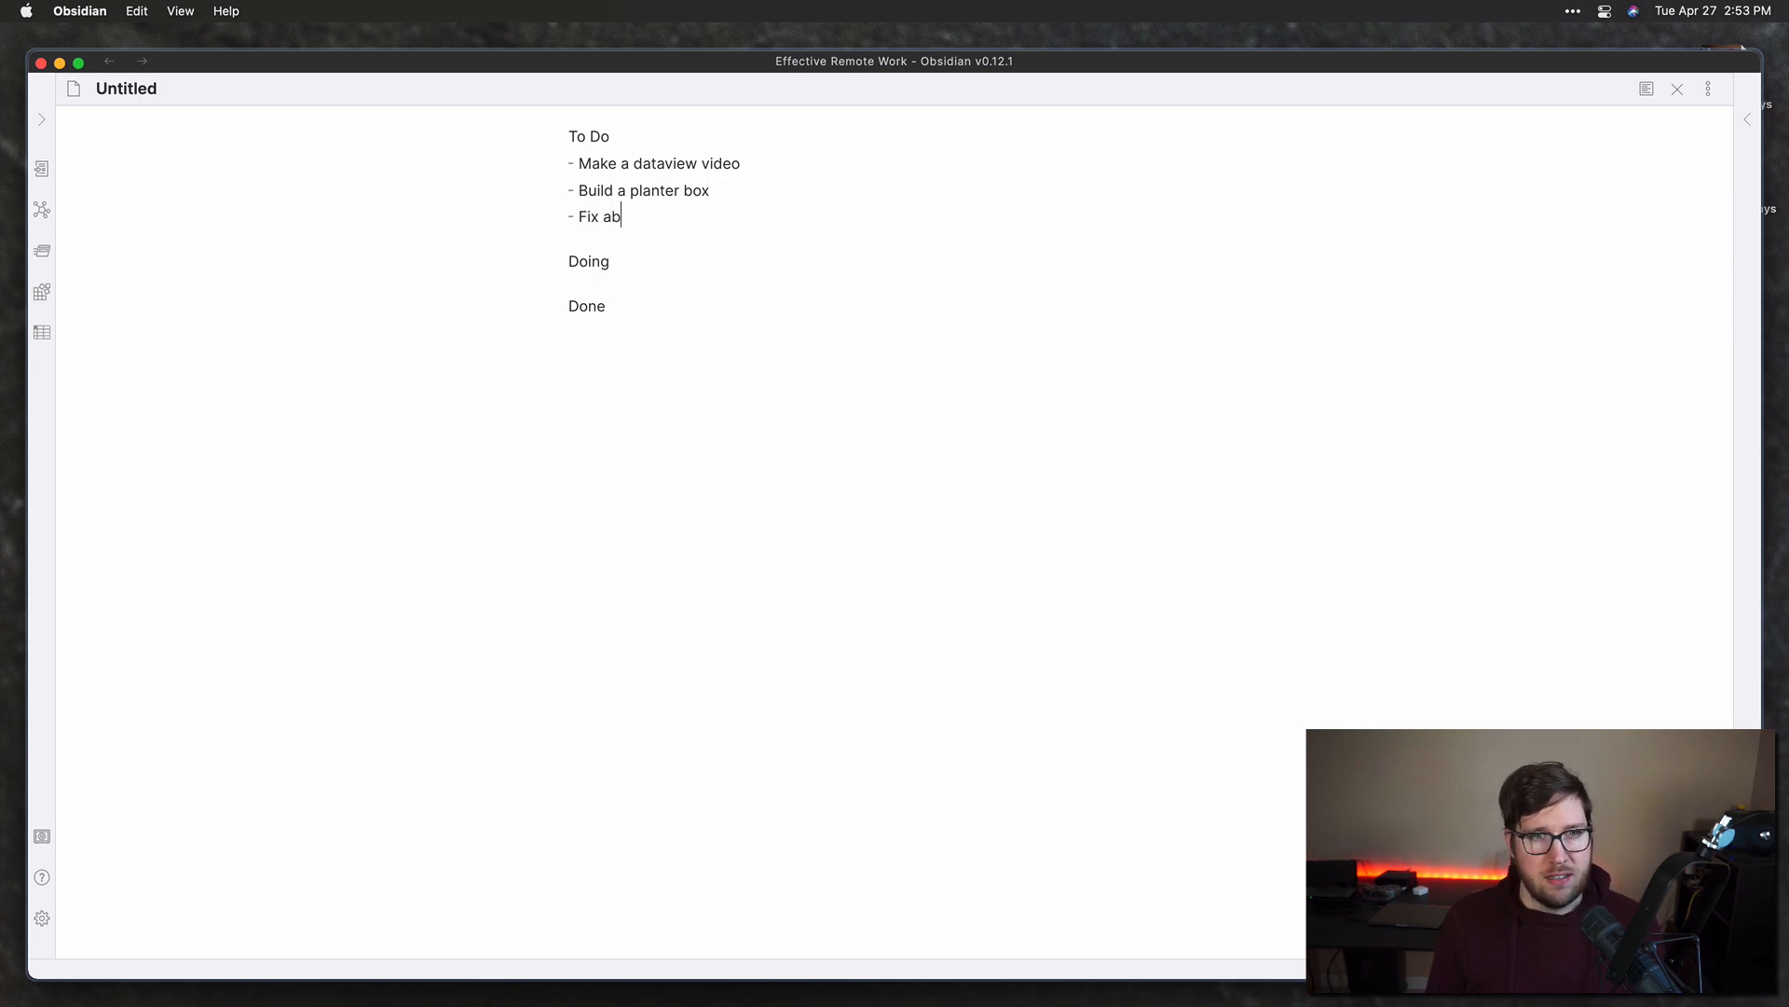
{"action": "key", "text": "BackSpace"}
{"action": "type", "text": "bug in my code"}
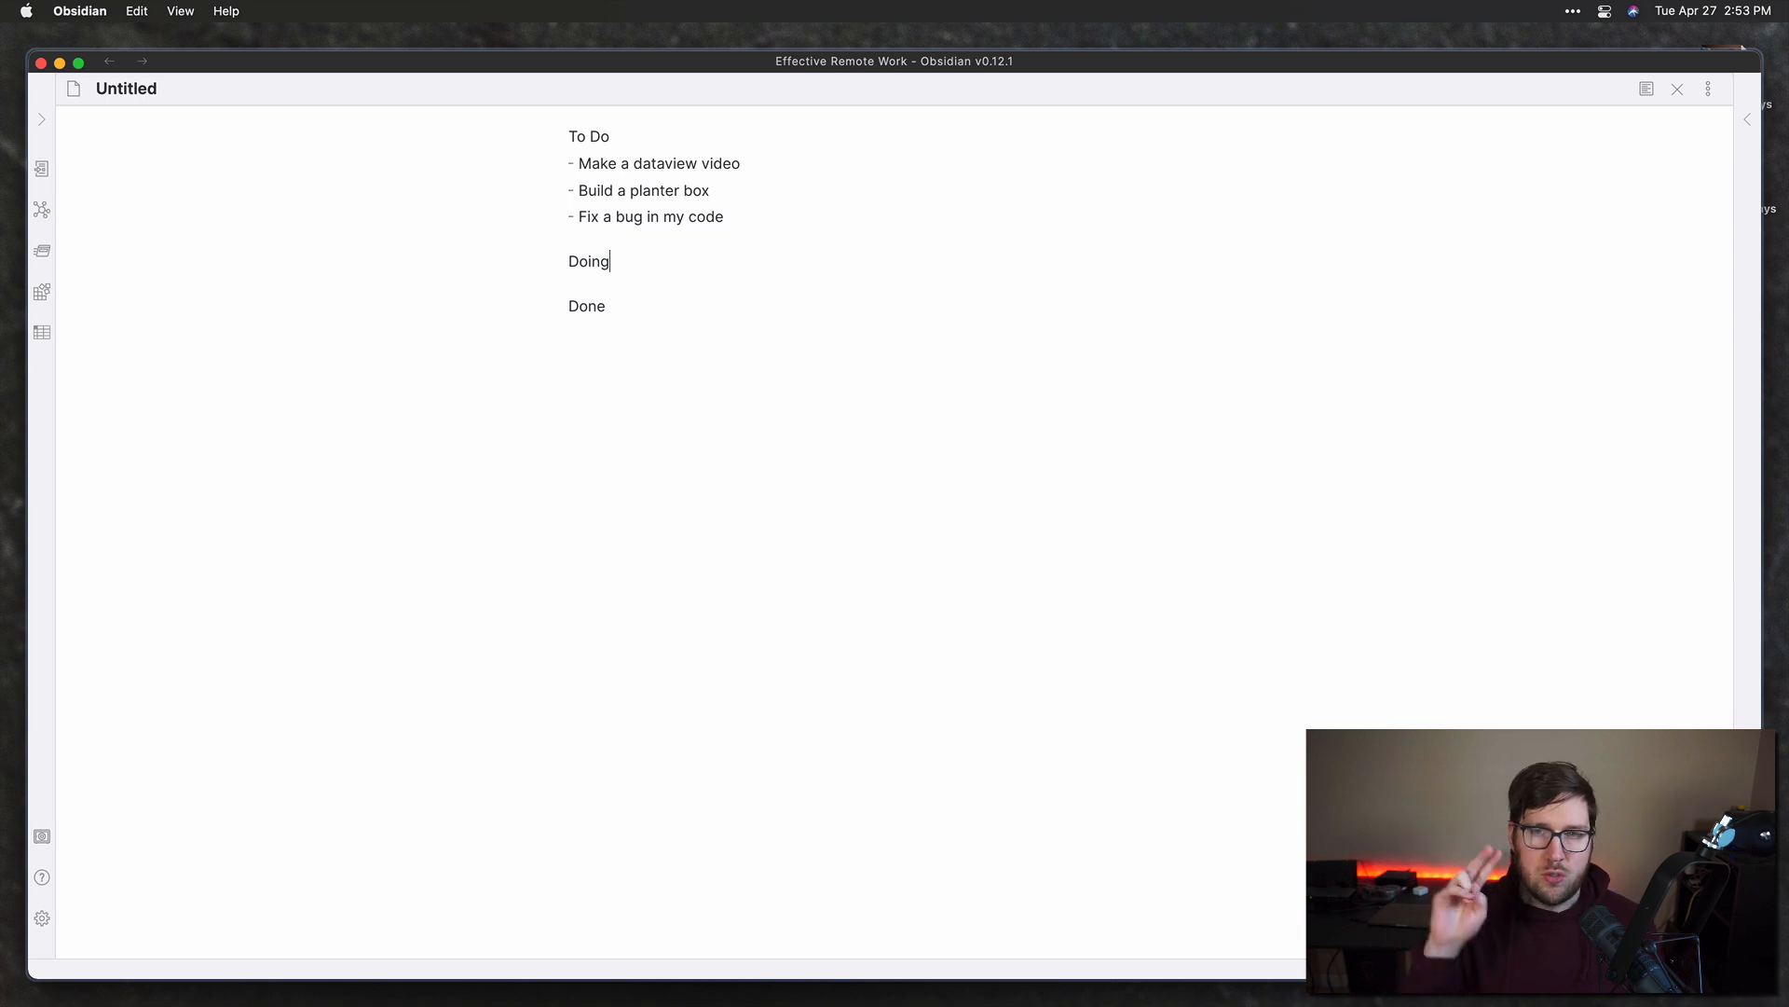
Step: Add a numbered list below Done with "Visualize your tasks/projects" and "Limit in progress work", and append "3-5" to the Doing line
{"action": "key", "text": "Return"}
{"action": "type", "text": "1. Visualize your tasks/projects"}
{"action": "key", "text": "Return"}
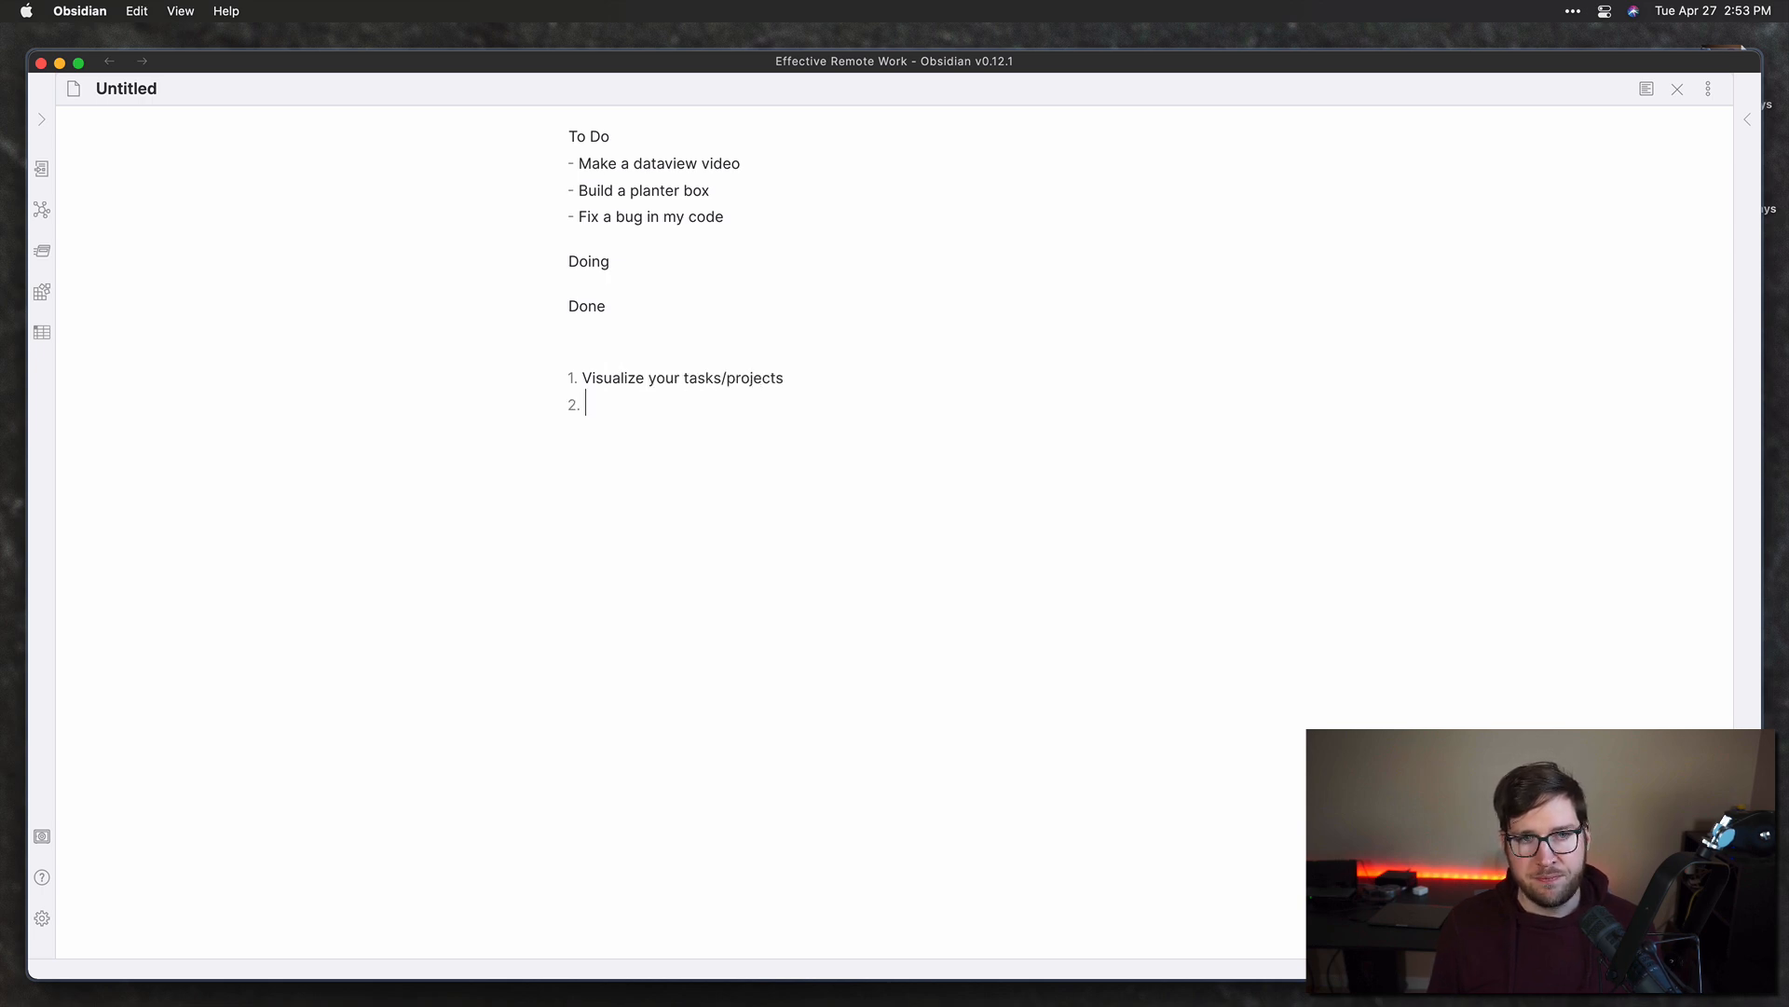
{"action": "type", "text": "Limit in prog"}
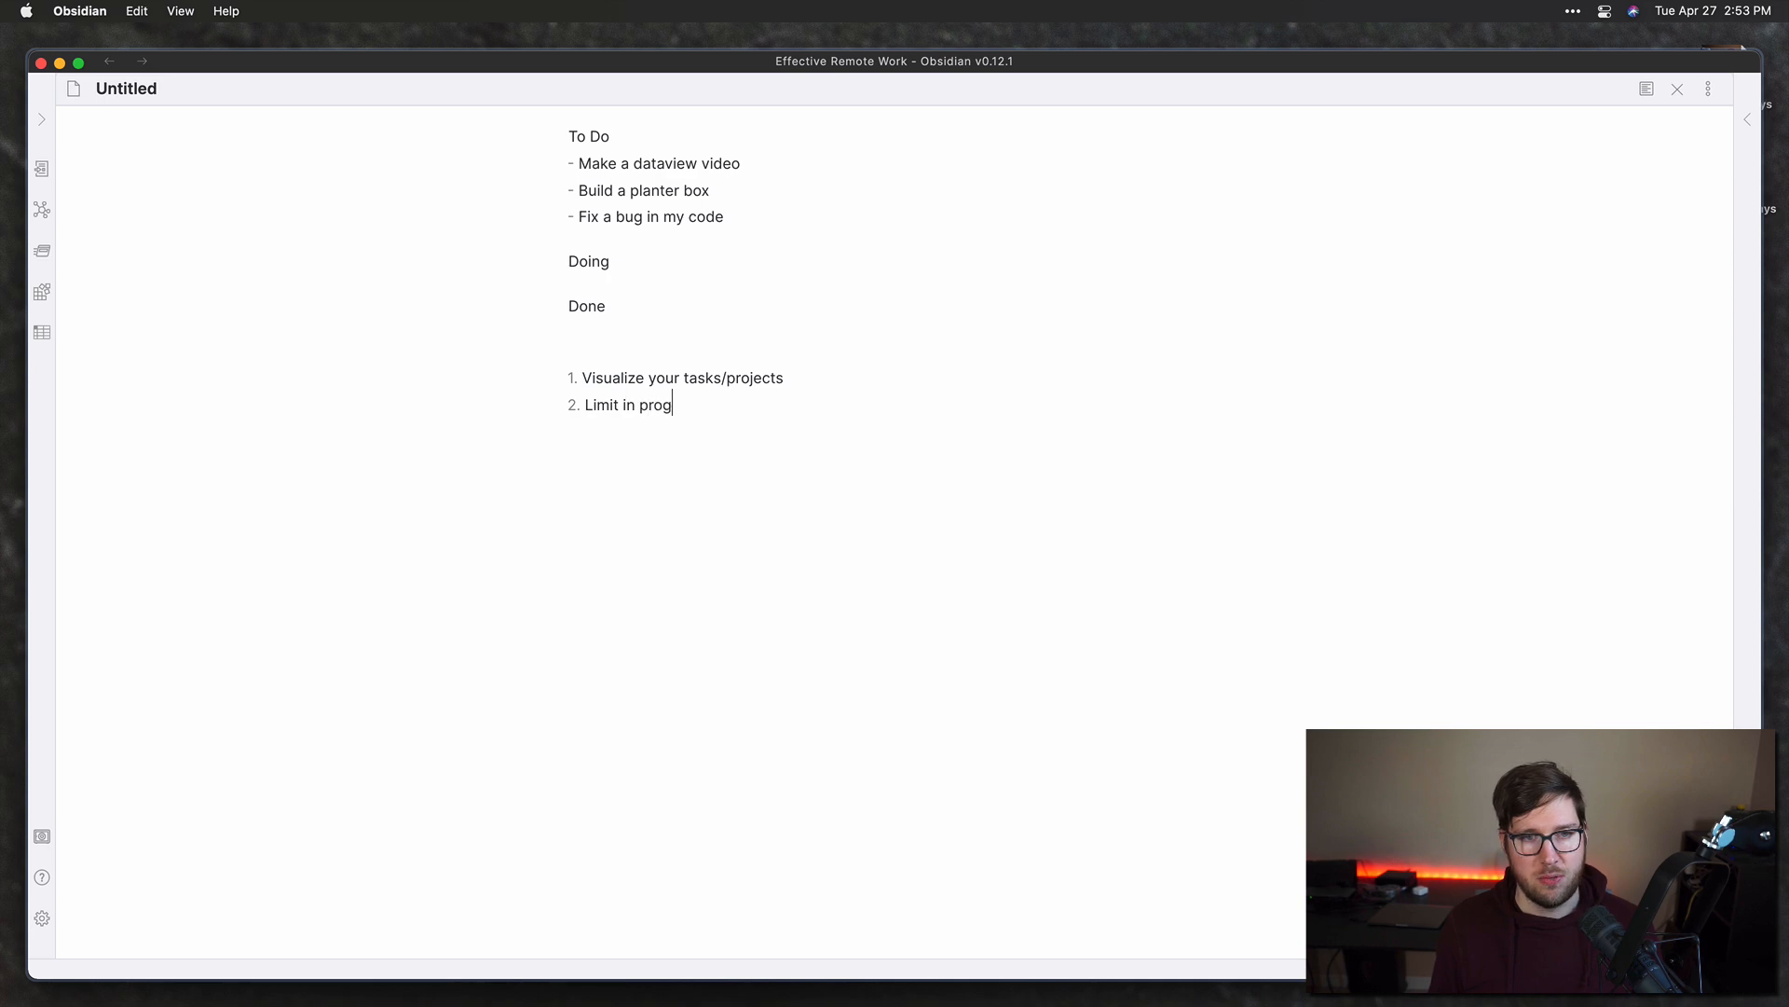
{"action": "type", "text": "ress work"}
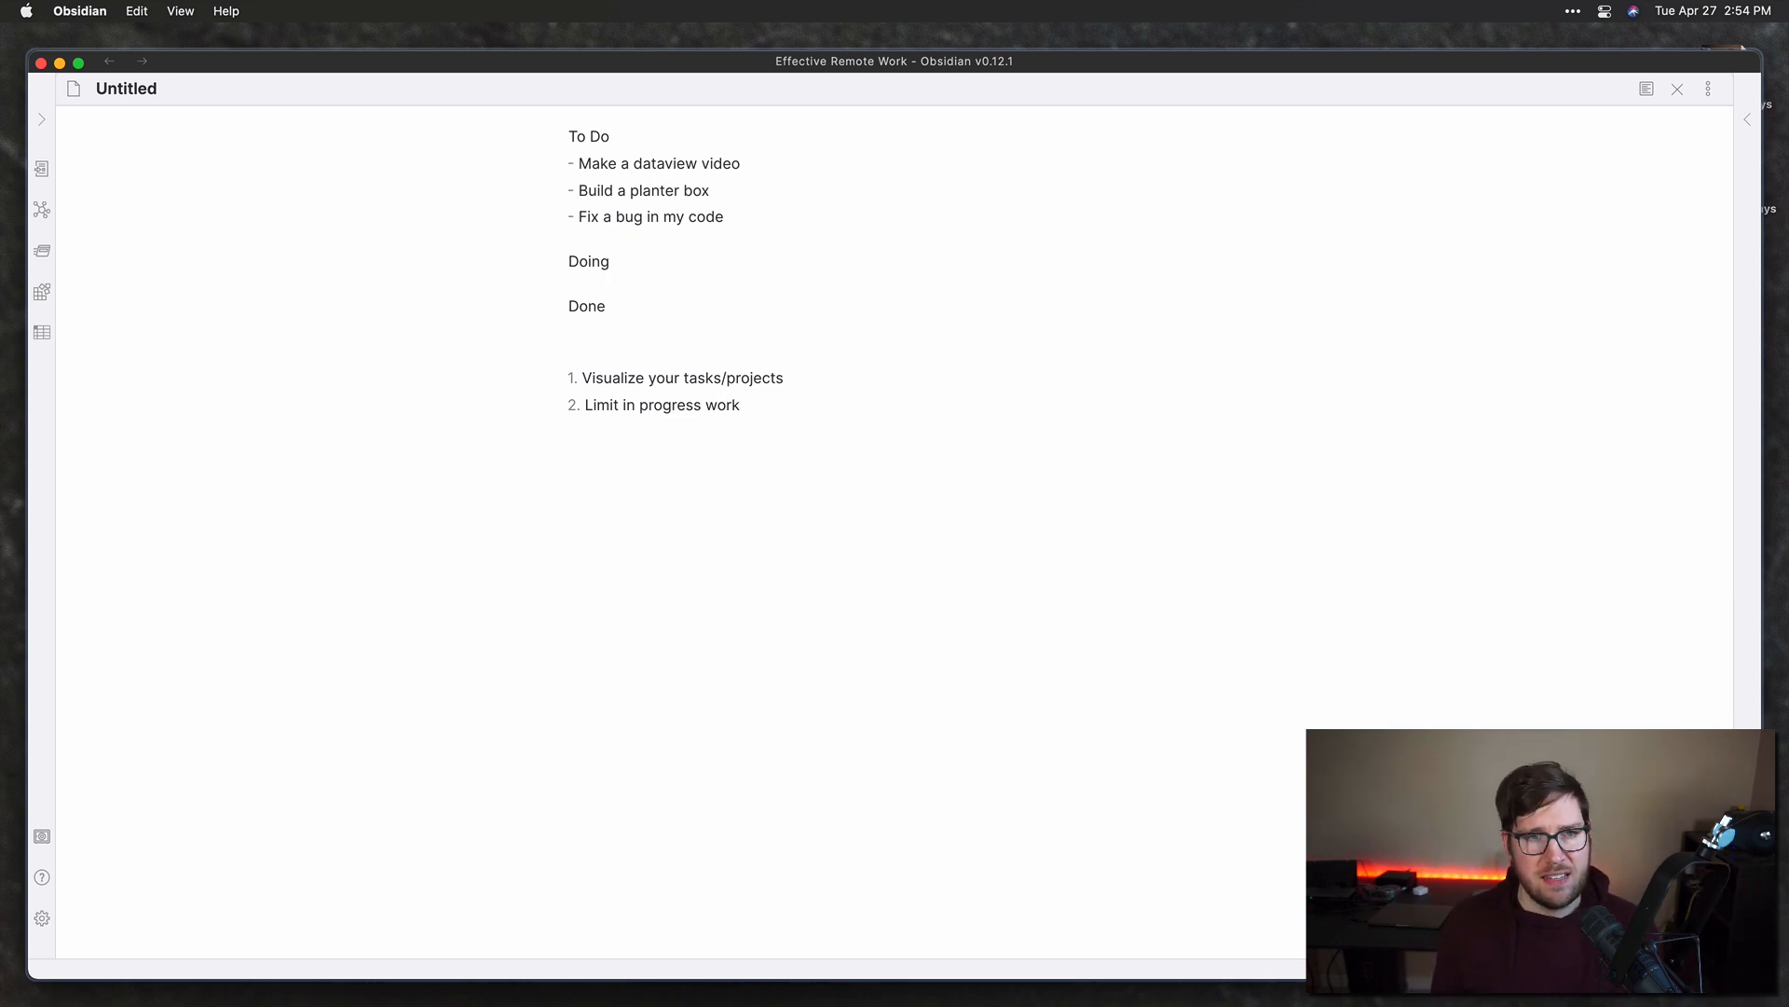
{"action": "left_click", "coordinate": [613, 261]}
{"action": "type", "text": "3-5"}
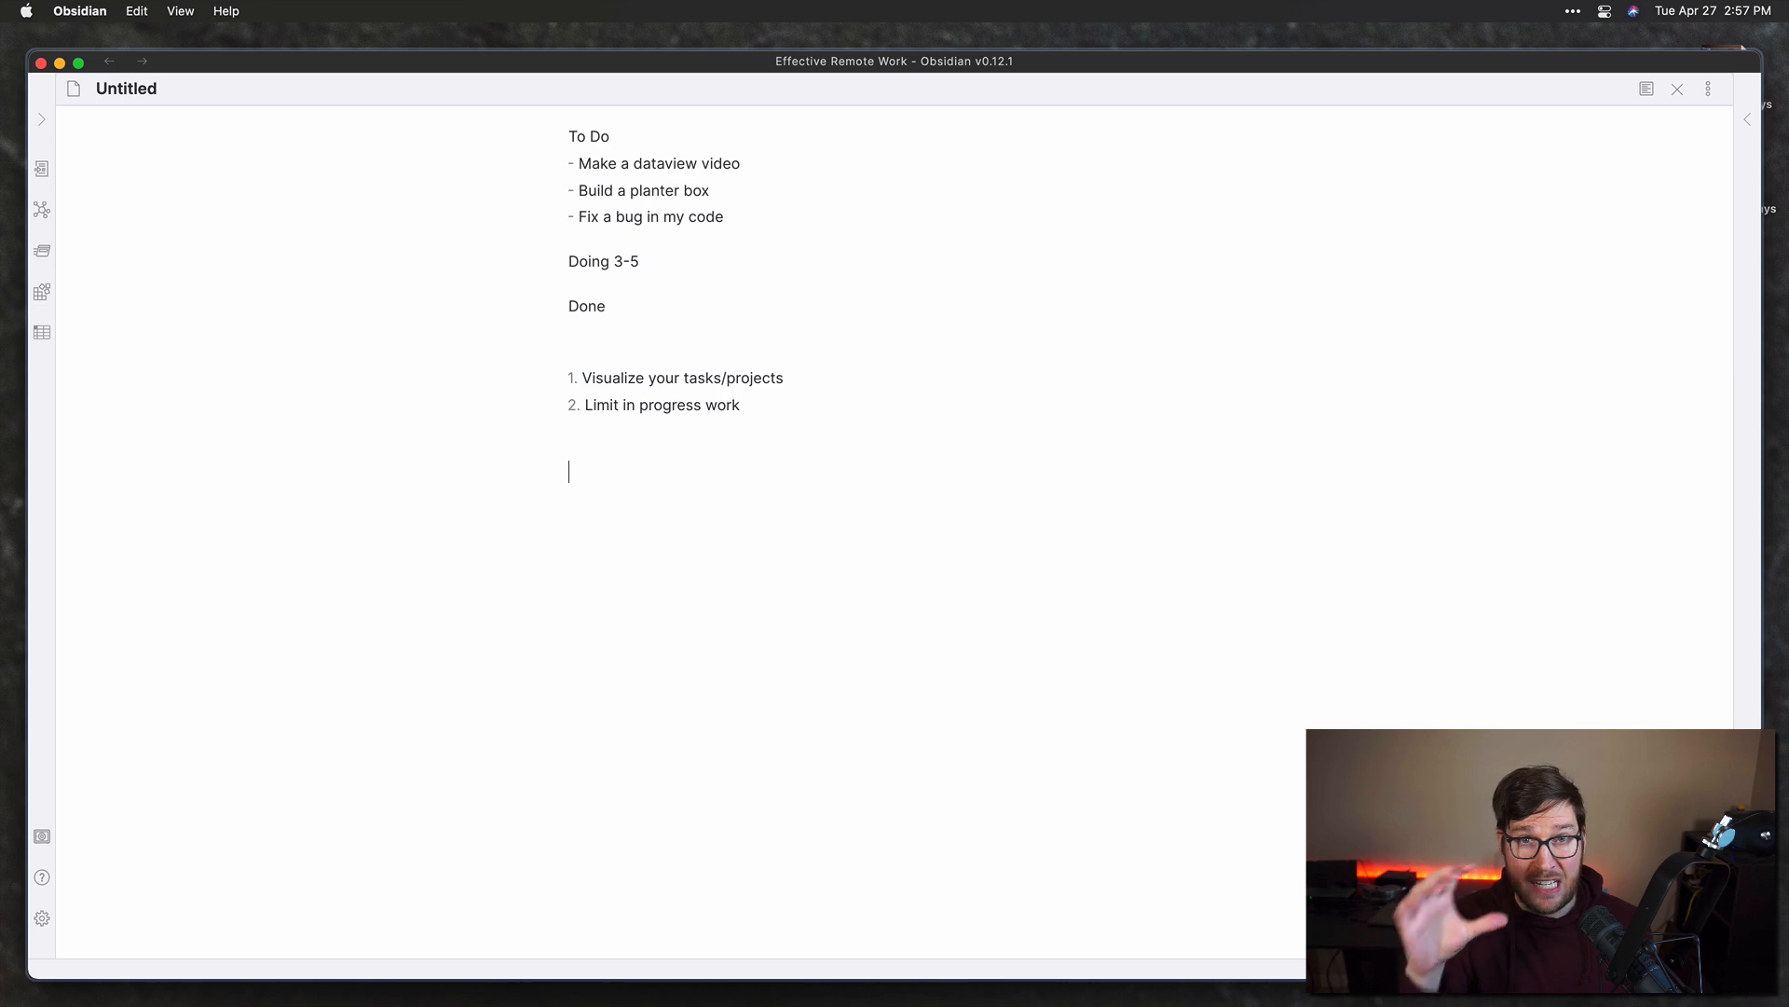
Step: Add the line "Project Notes" below the numbered list
{"action": "type", "text": "Project not"}
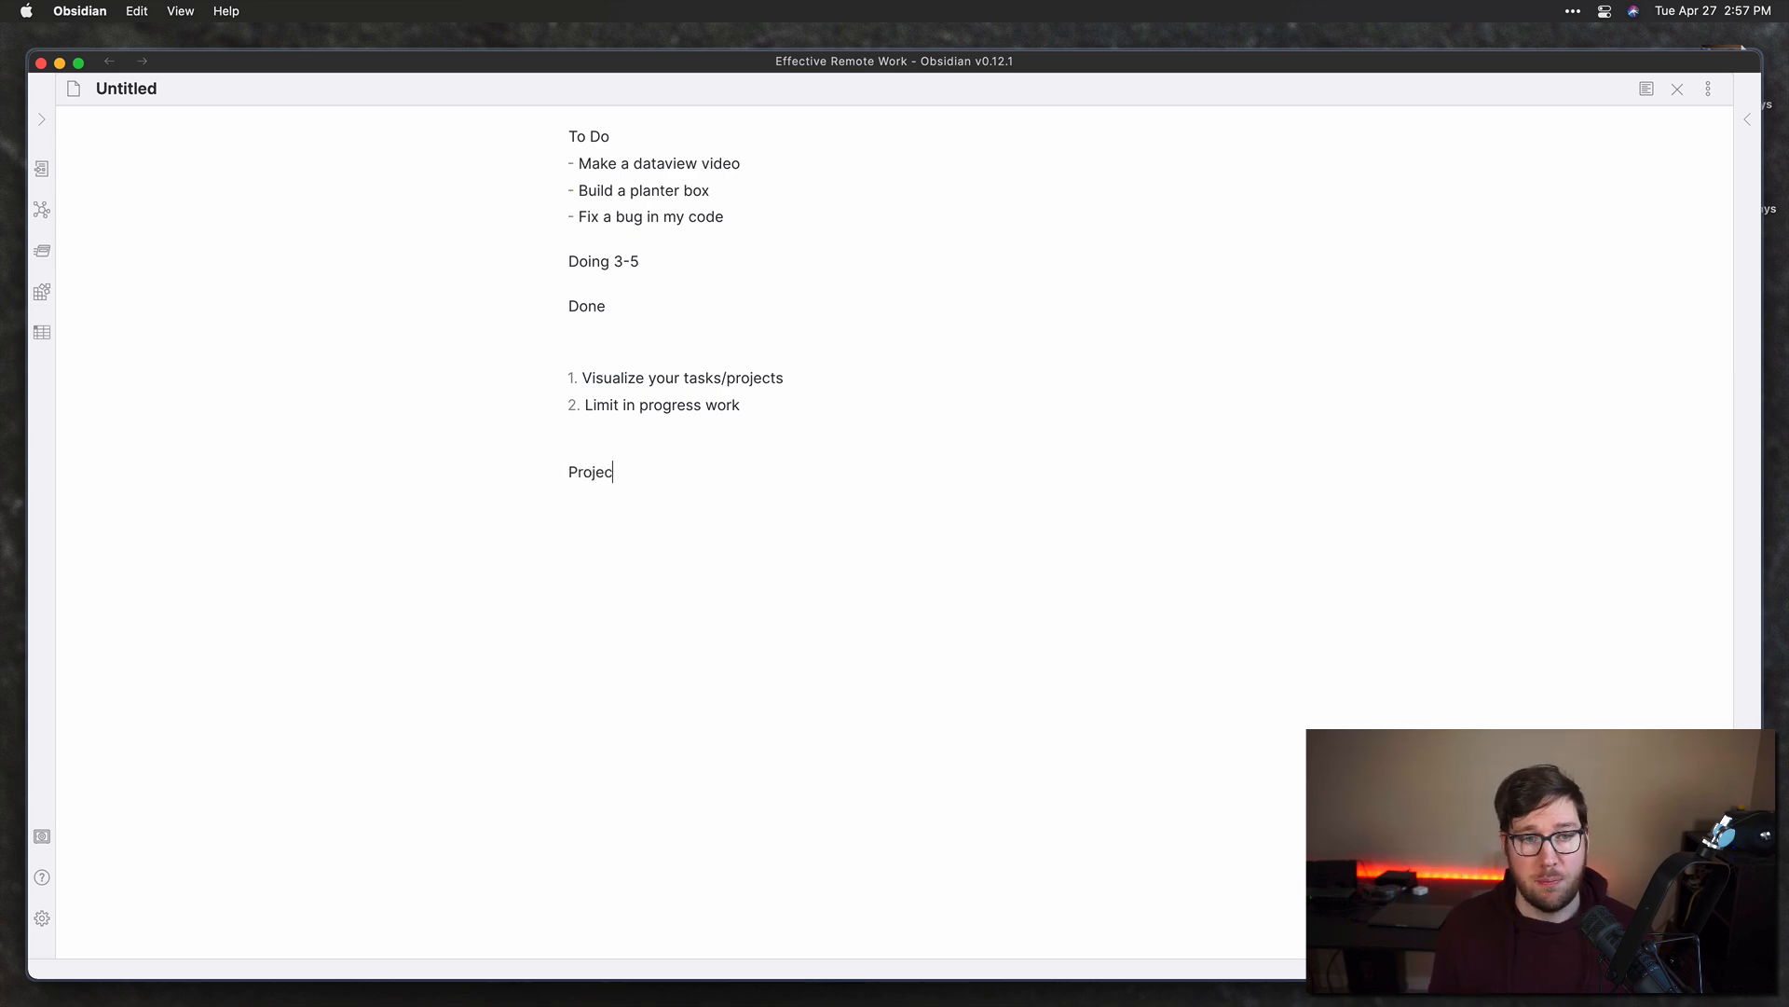
{"action": "key", "text": "BackSpace"}
{"action": "key", "text": "BackSpace"}
{"action": "key", "text": "BackSpace"}
{"action": "type", "text": "Notes"}
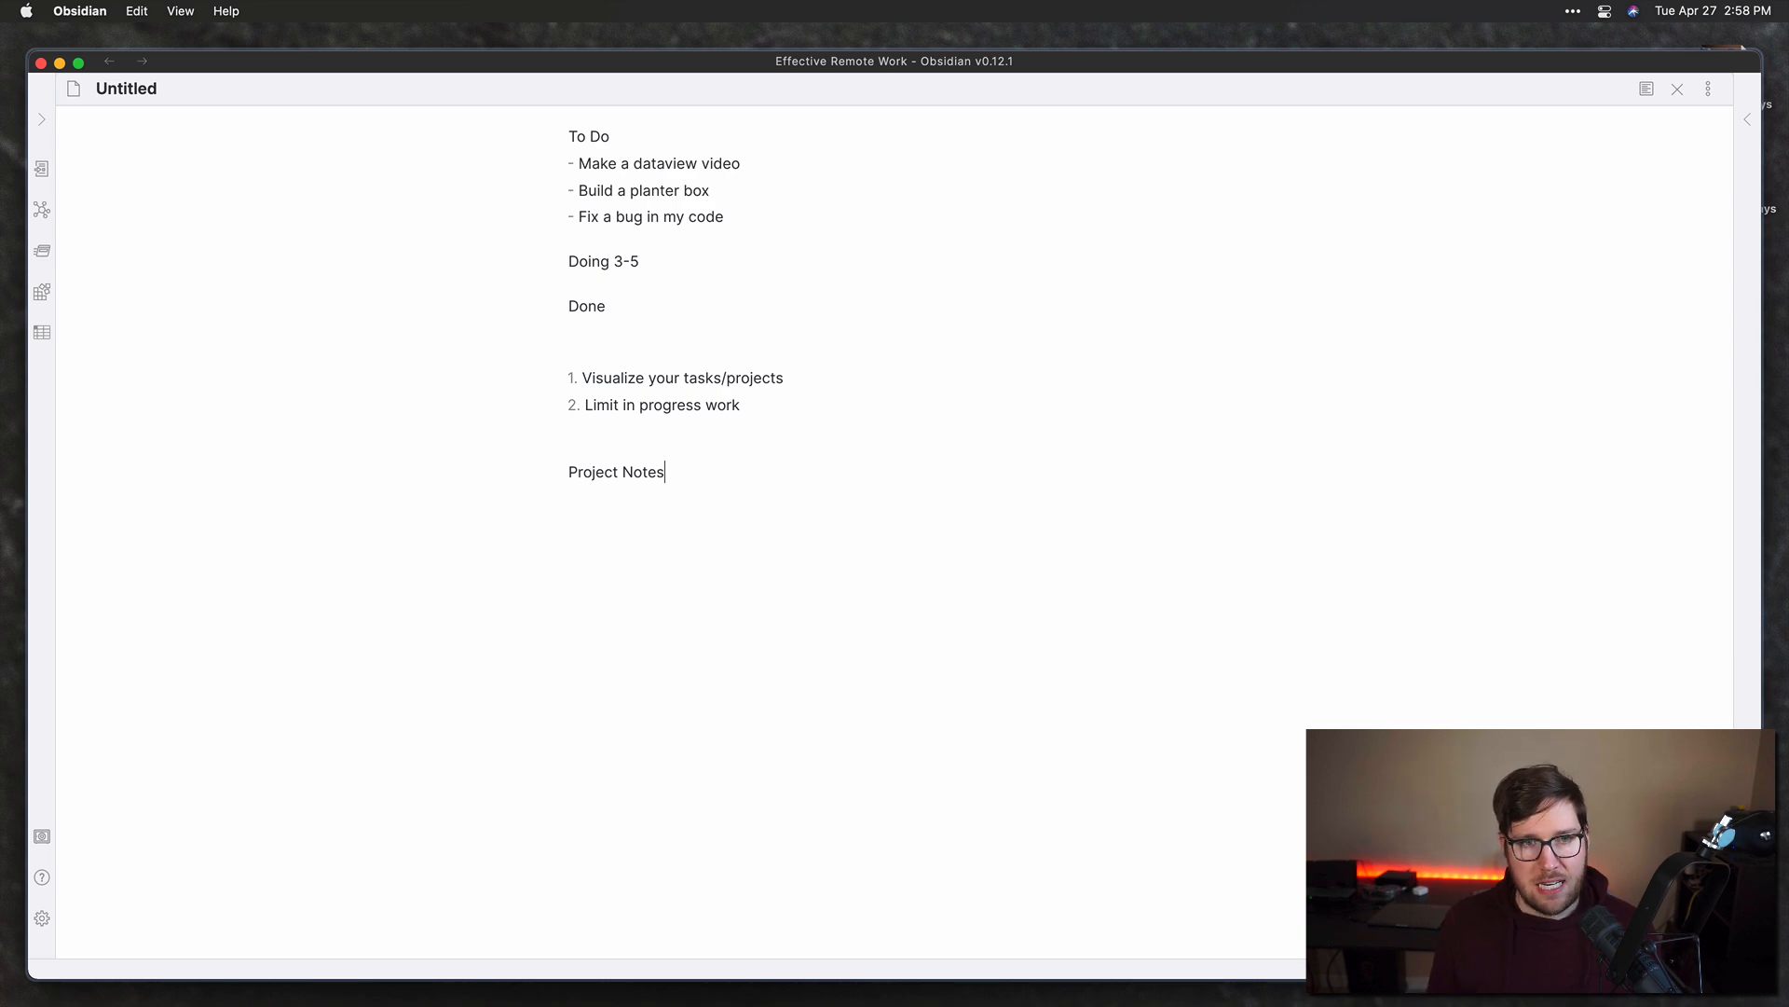
Step: Create a new note titled "Test Project"
{"action": "key", "text": "super+n"}
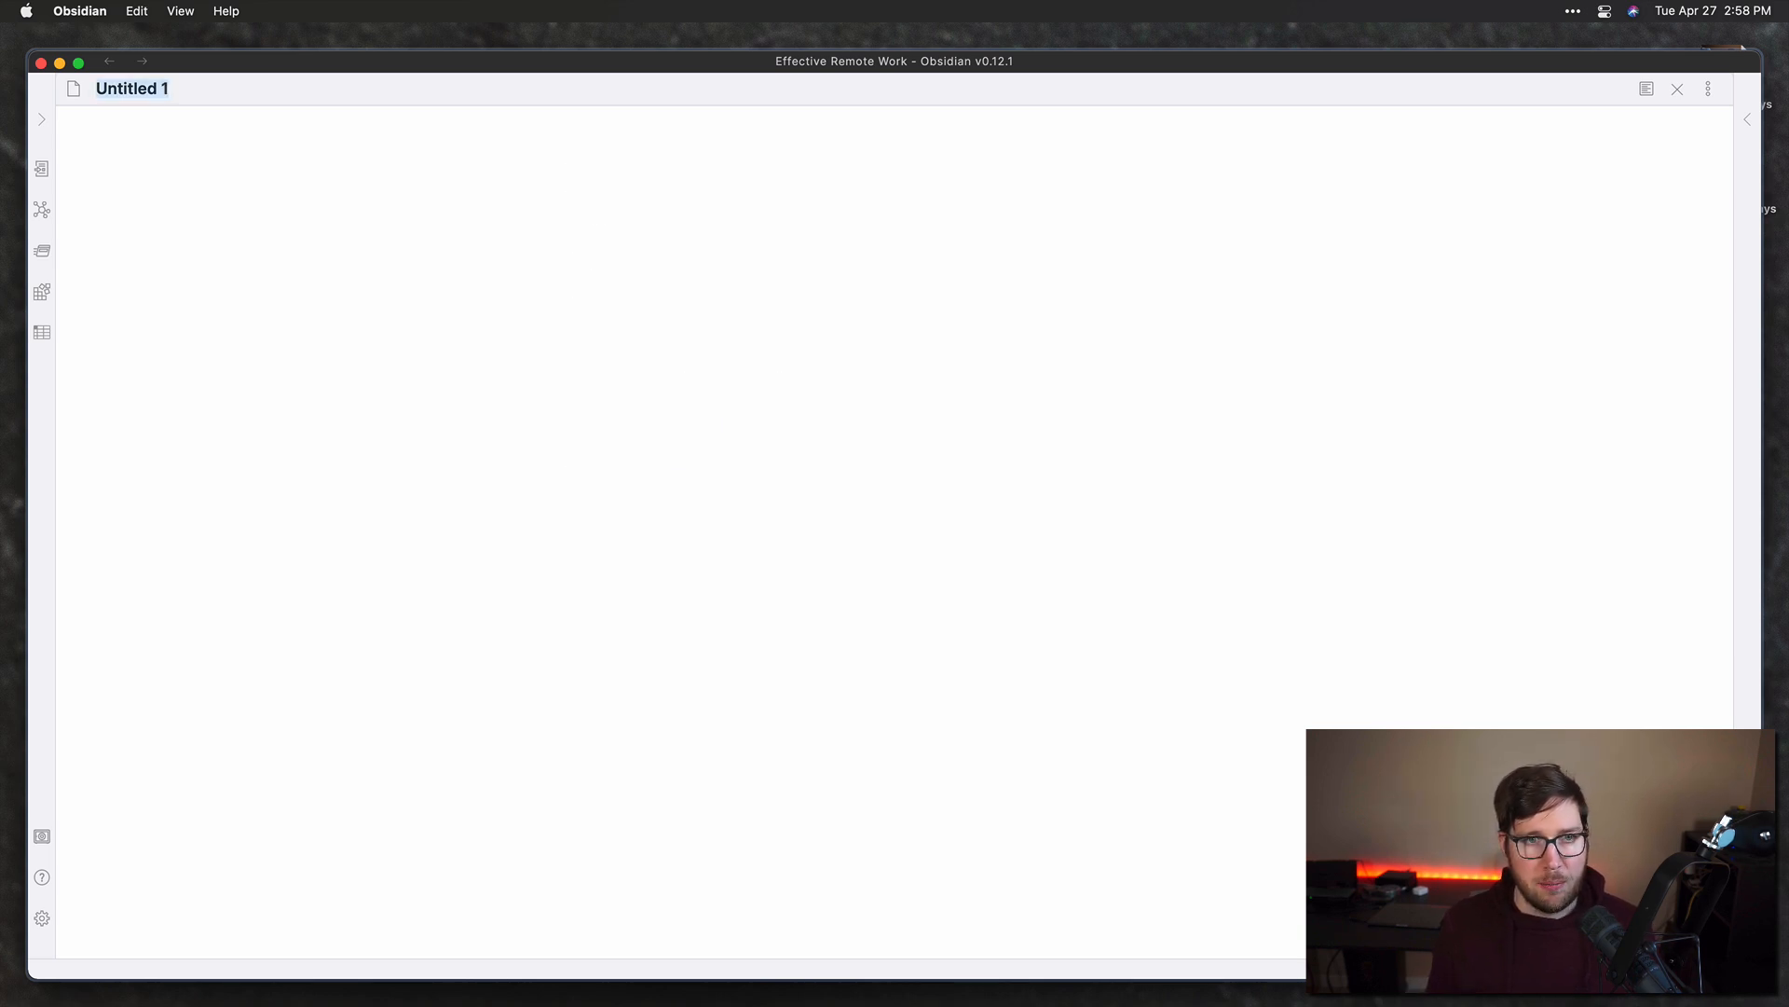
{"action": "type", "text": "Test Project"}
{"action": "key", "text": "Return"}
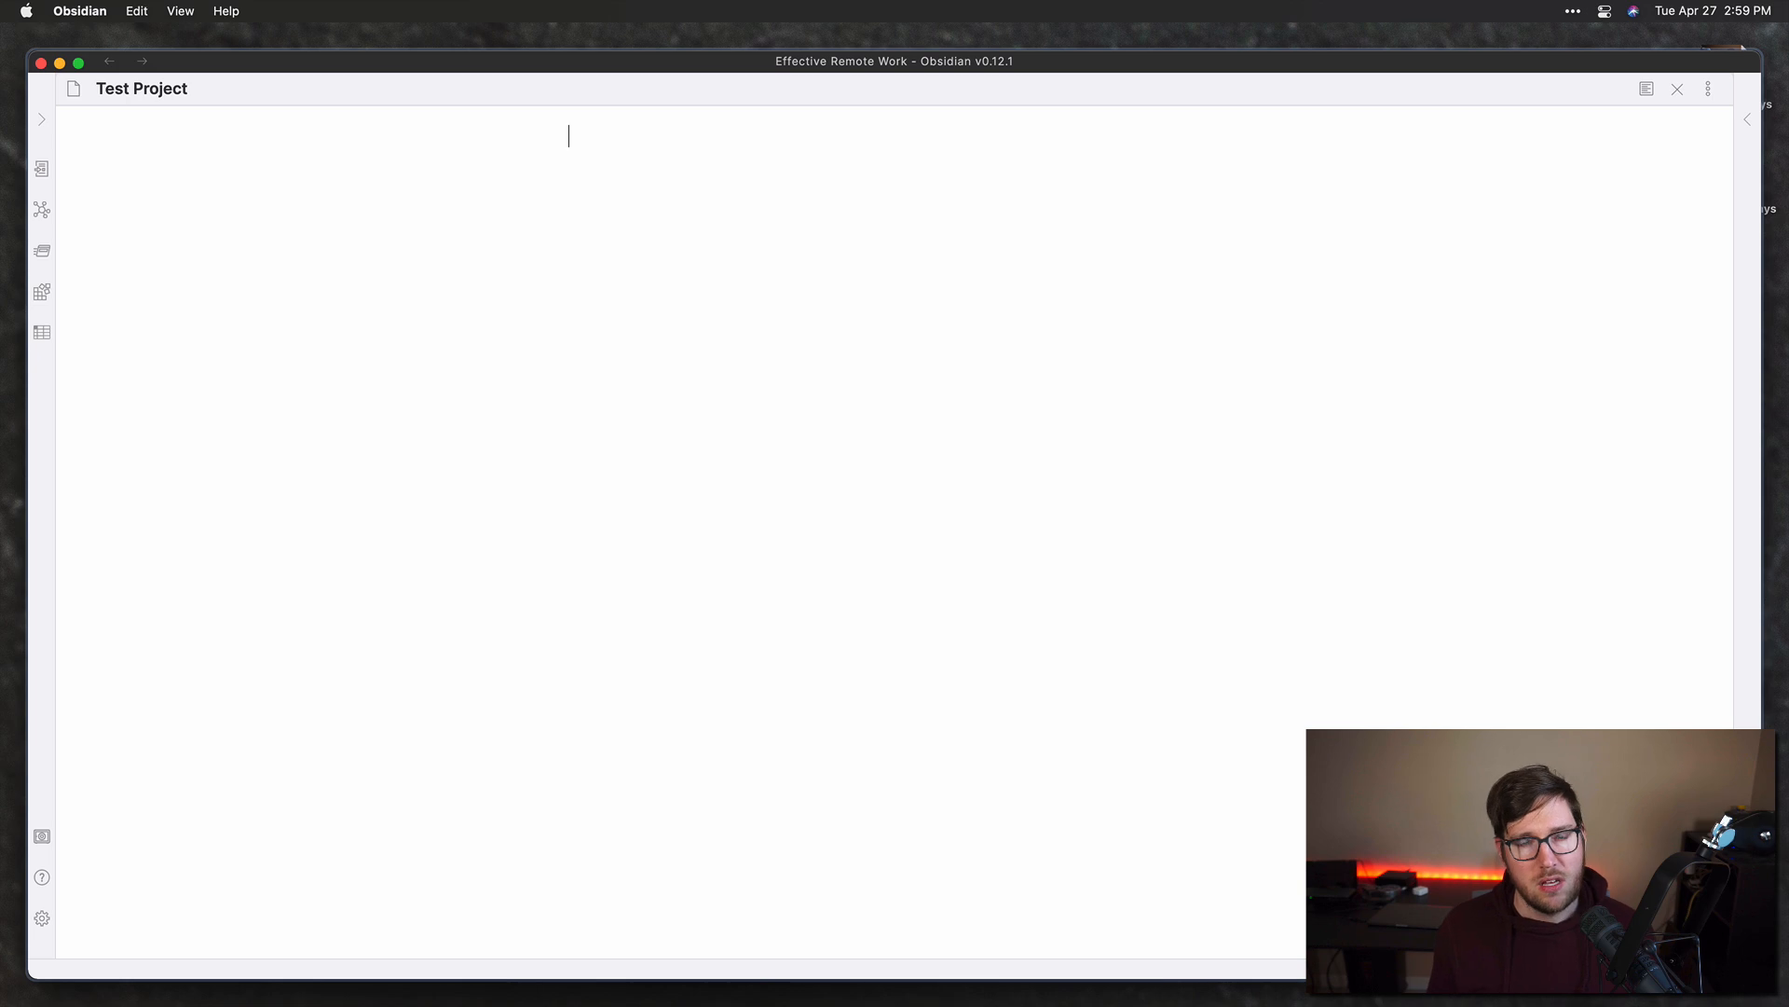
Step: Start a frontmatter block enclosed by "---" lines, with a "tags:" field and a blank line below it
{"action": "type", "text": "-"}
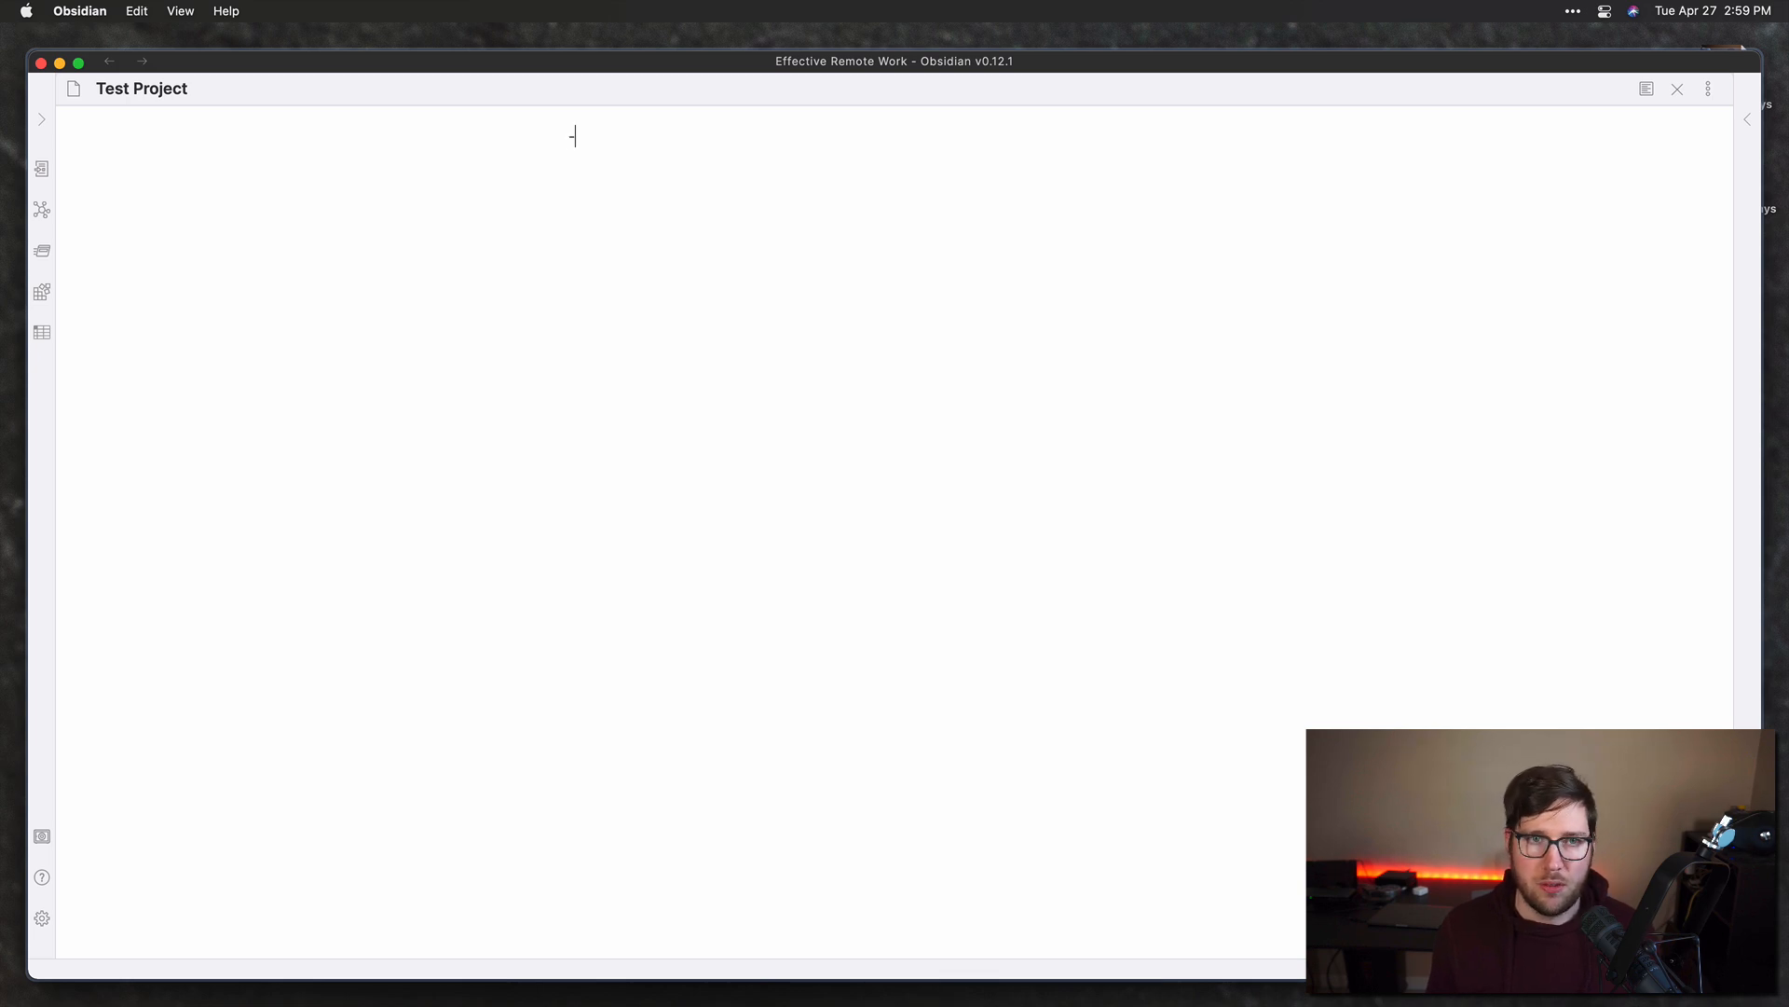
{"action": "type", "text": "-- ---"}
{"action": "key", "text": "Up"}
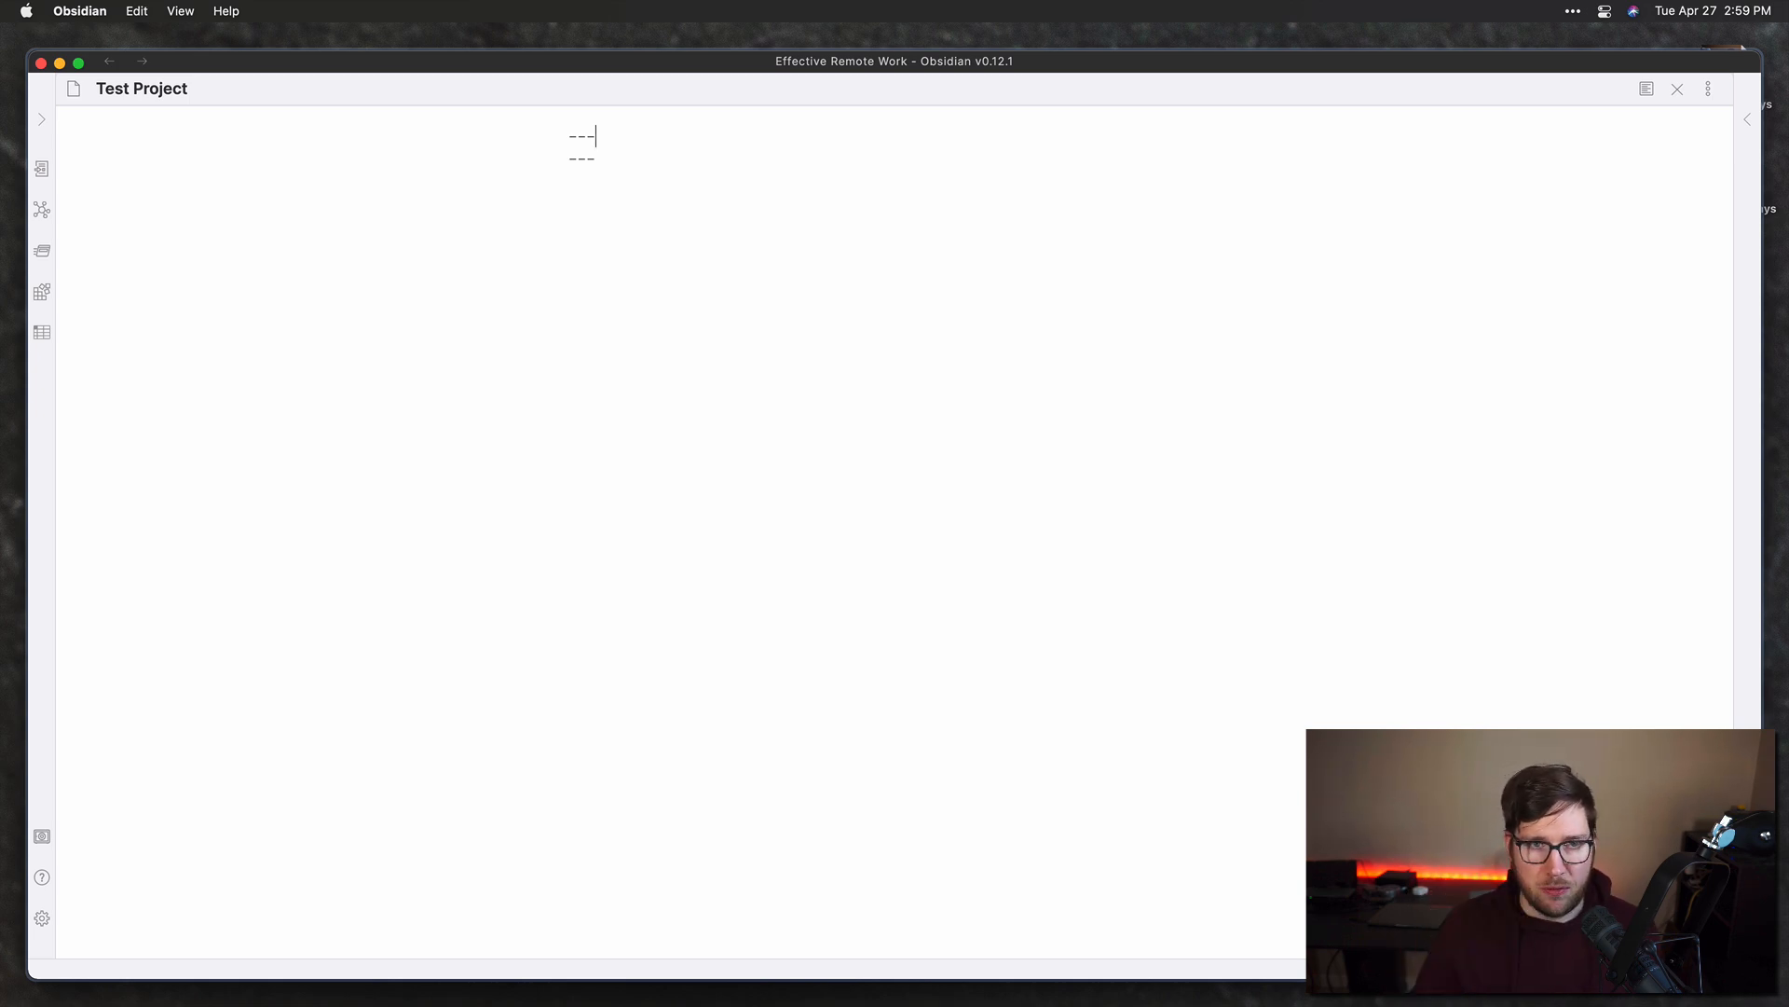
{"action": "key", "text": "Return"}
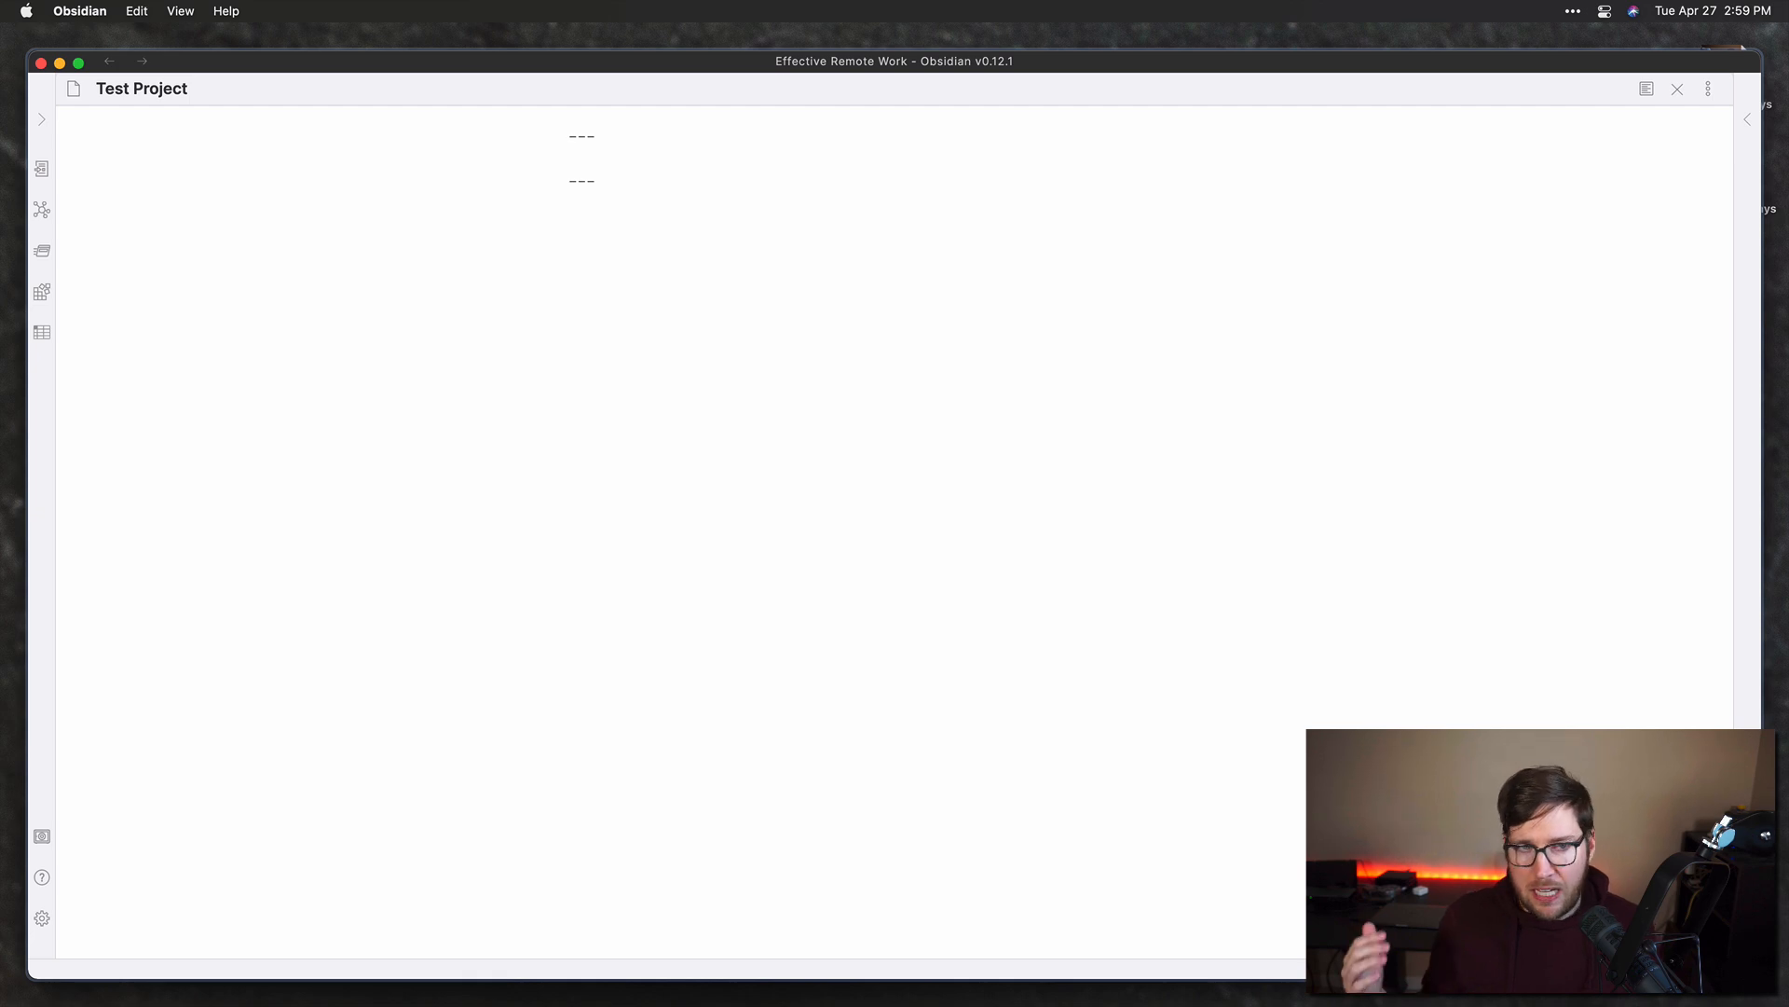
{"action": "type", "text": "tags:"}
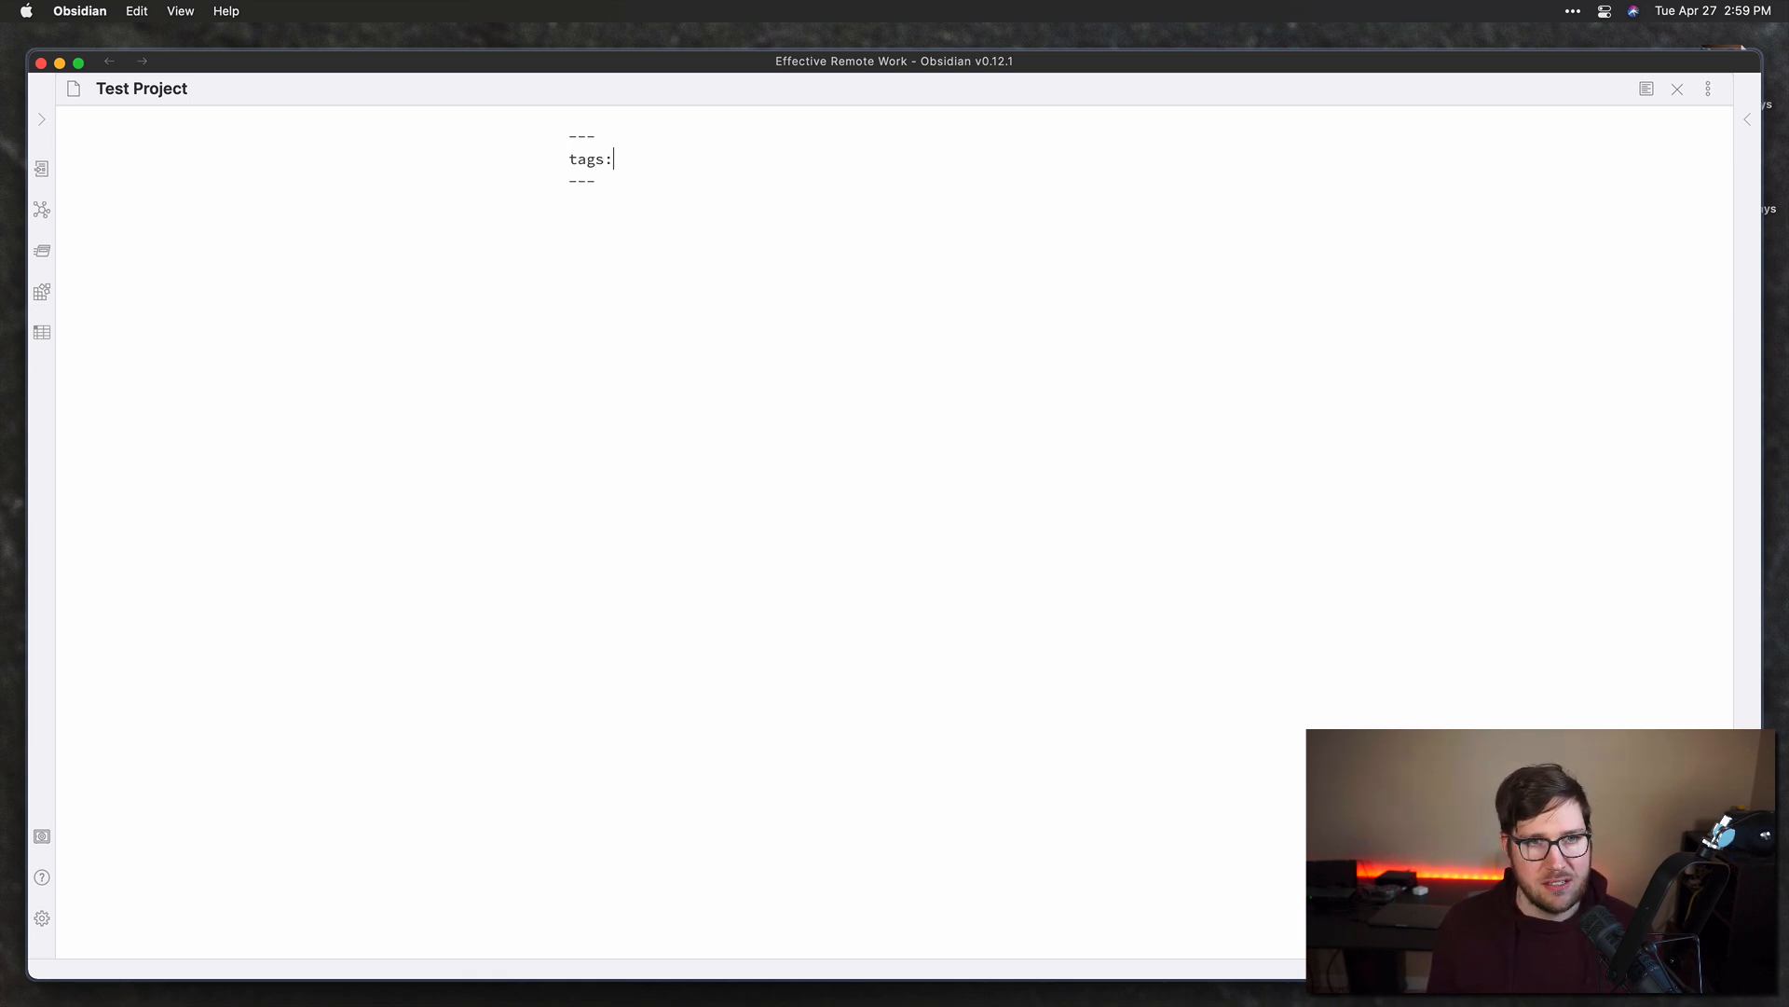
{"action": "key", "text": "Return"}
{"action": "type", "text": "al"}
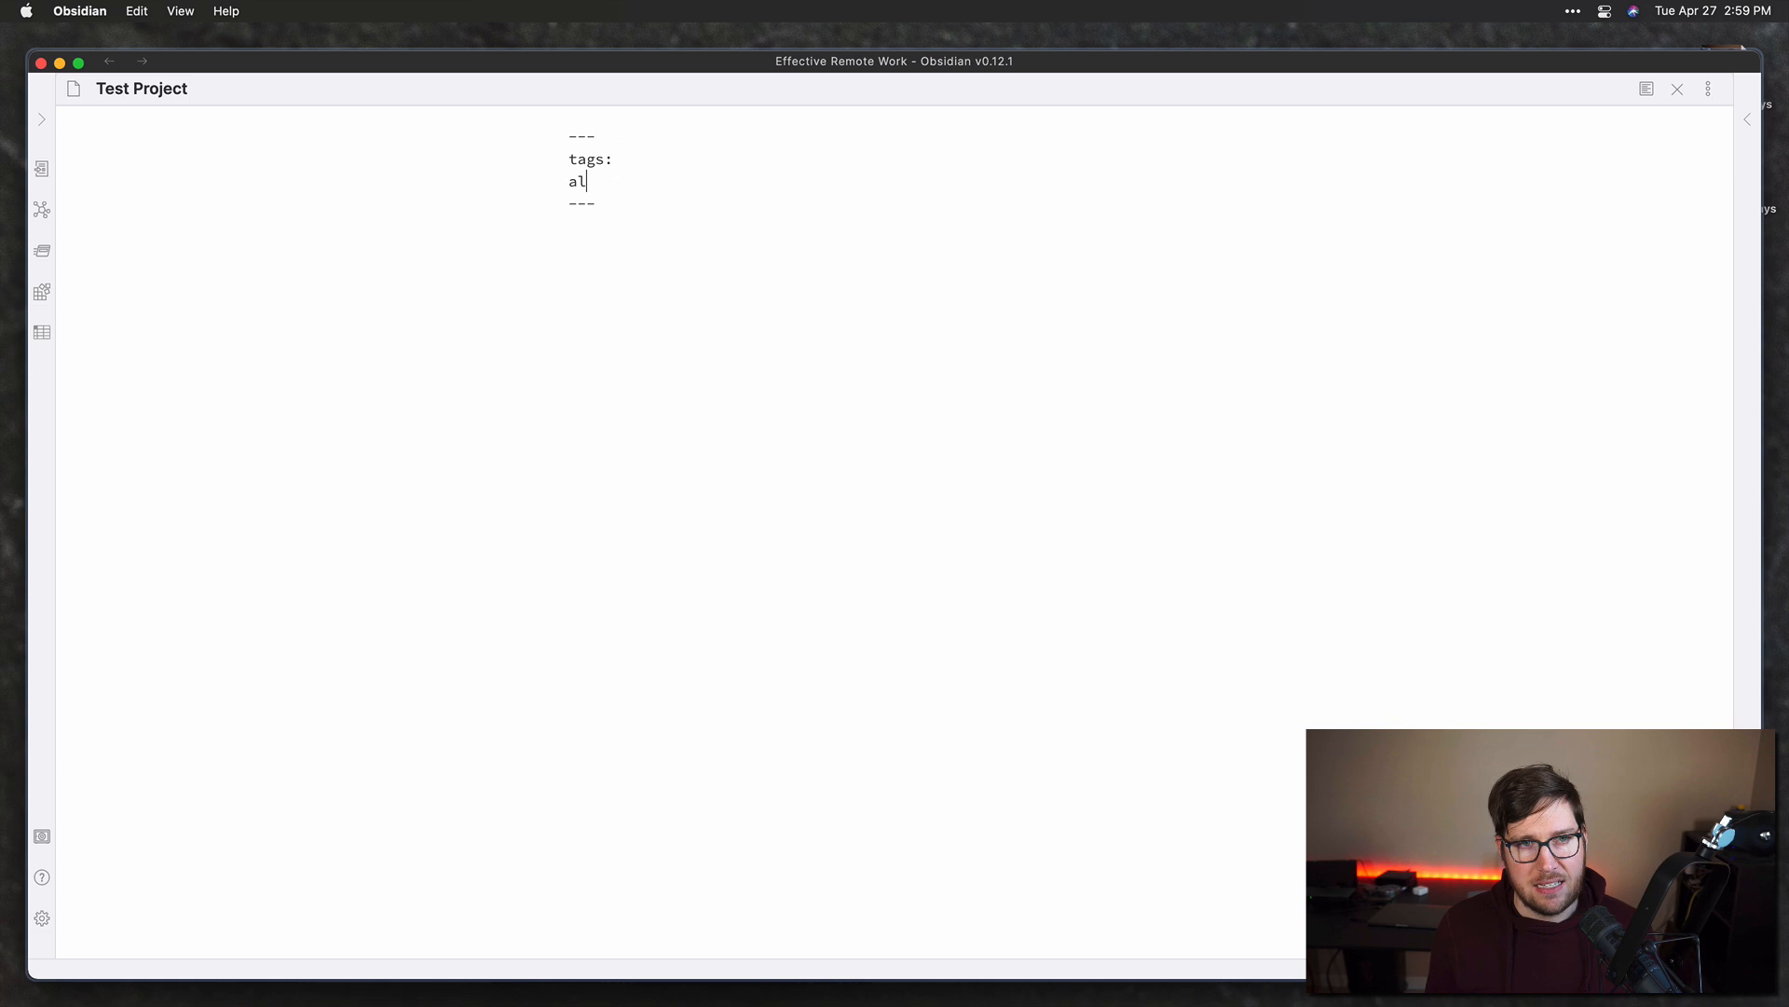
{"action": "type", "text": "iases:"}
{"action": "key", "text": "super+shift+Left"}
{"action": "key", "text": "BackSpace"}
Step: Set the tags field in the frontmatter to "project"
{"action": "key", "text": "Up"}
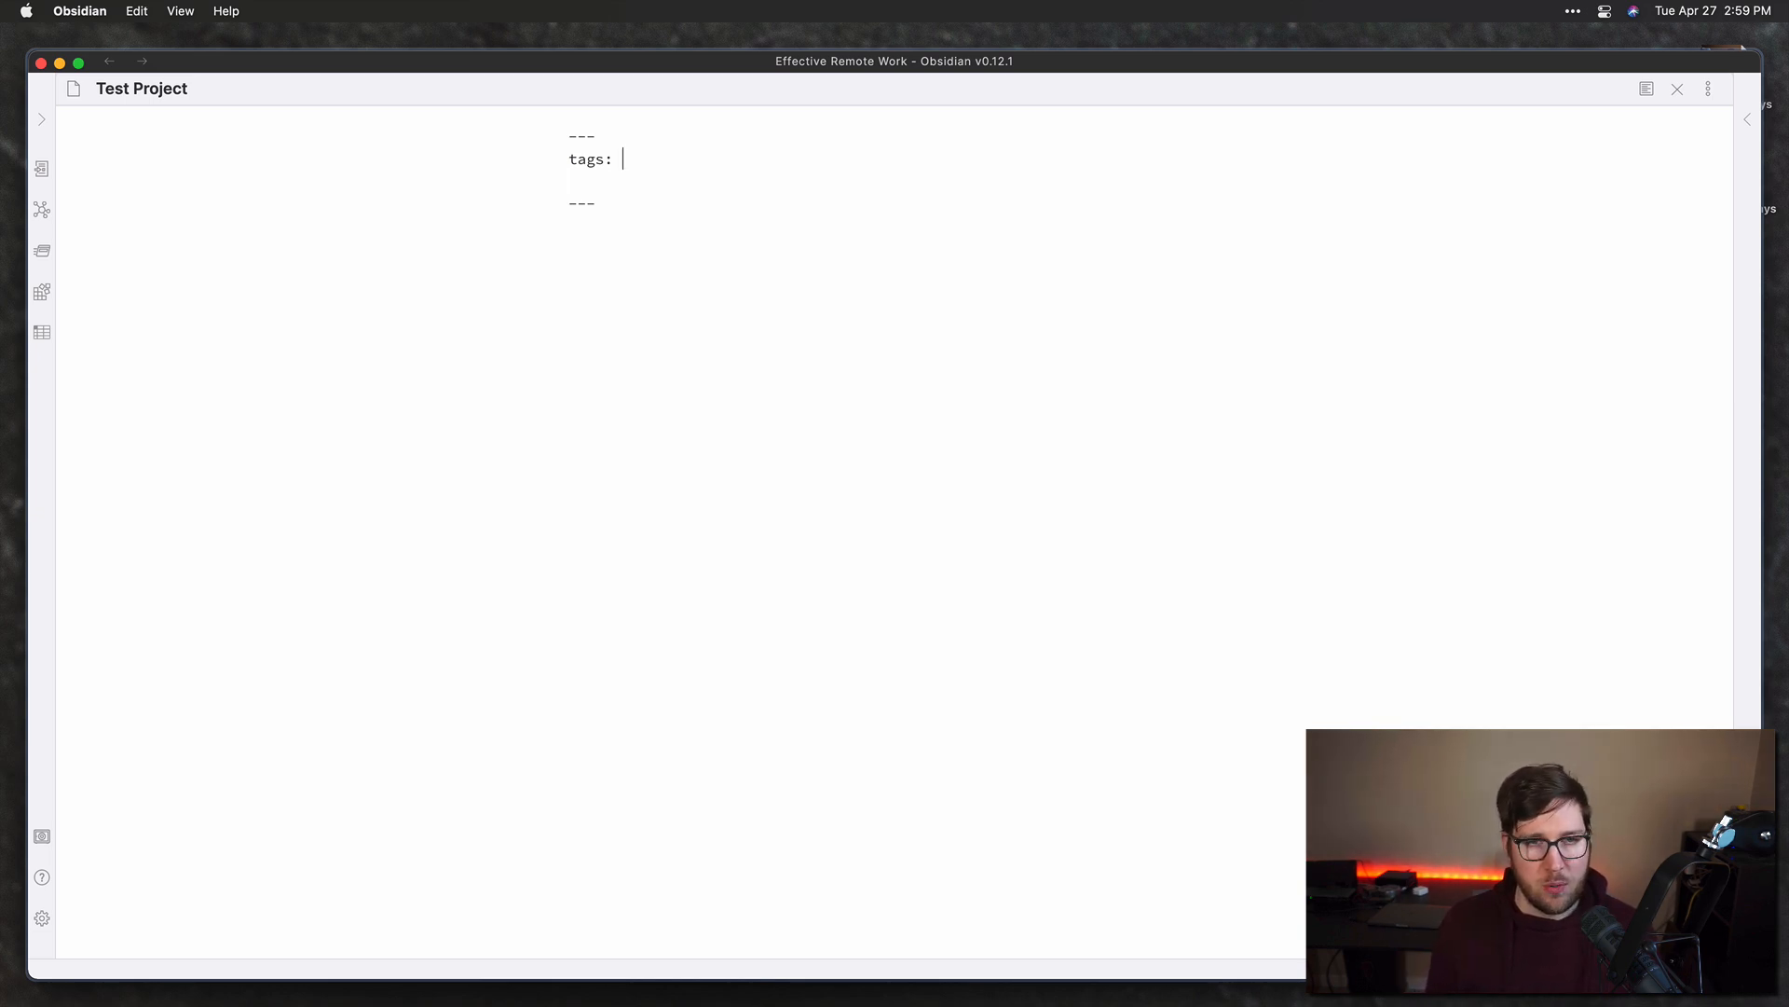
{"action": "type", "text": "project"}
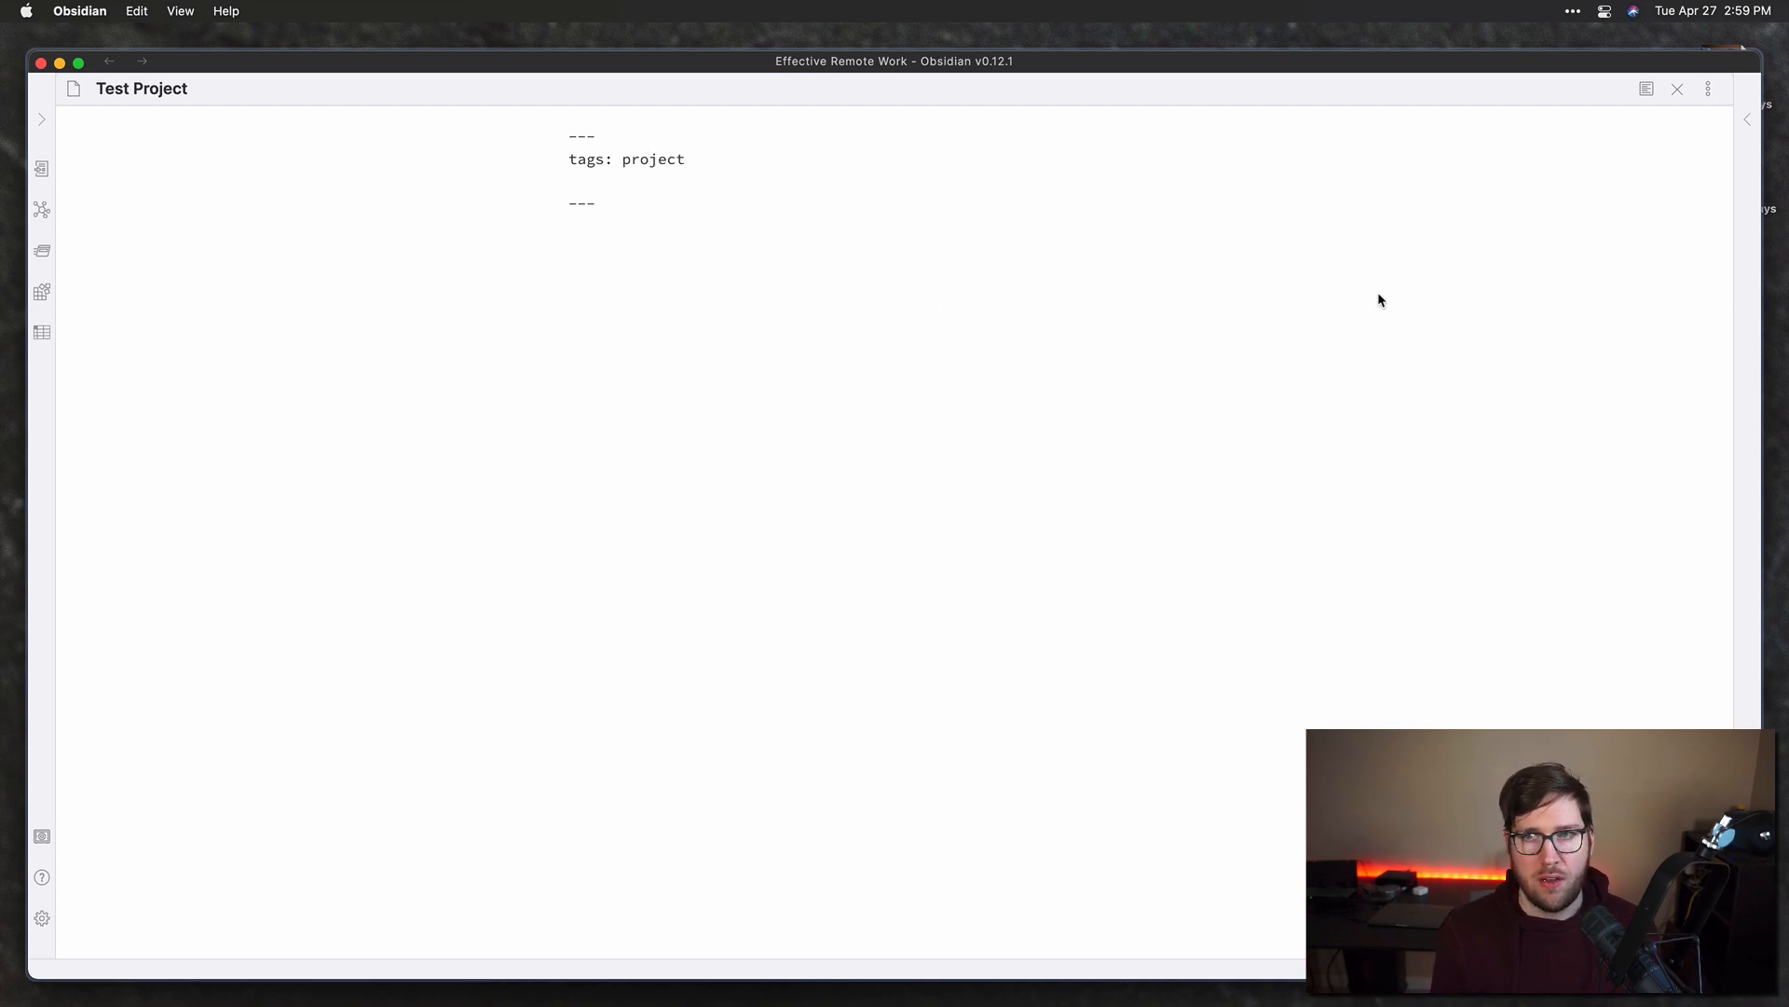
Step: Enable the Tag pane core plugin and show the tag list in the expanded sidebar
{"action": "left_click", "coordinate": [1747, 119]}
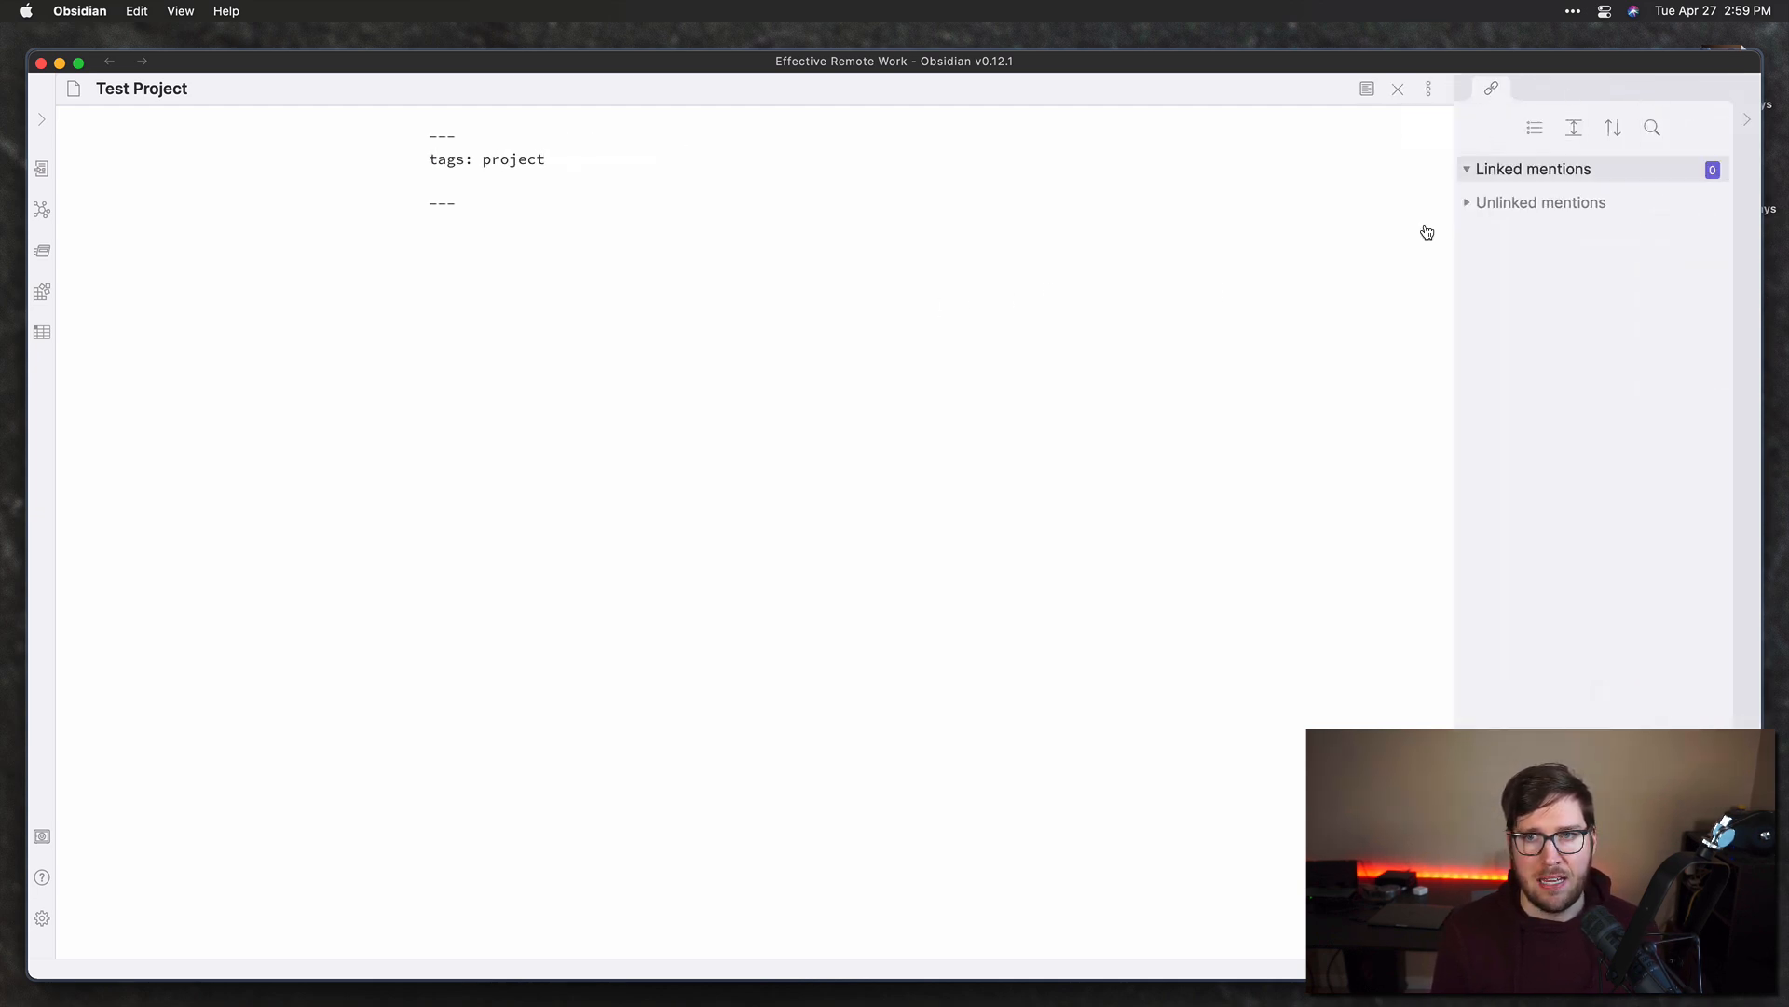
{"action": "left_click", "coordinate": [41, 915]}
{"action": "left_click", "coordinate": [256, 519]}
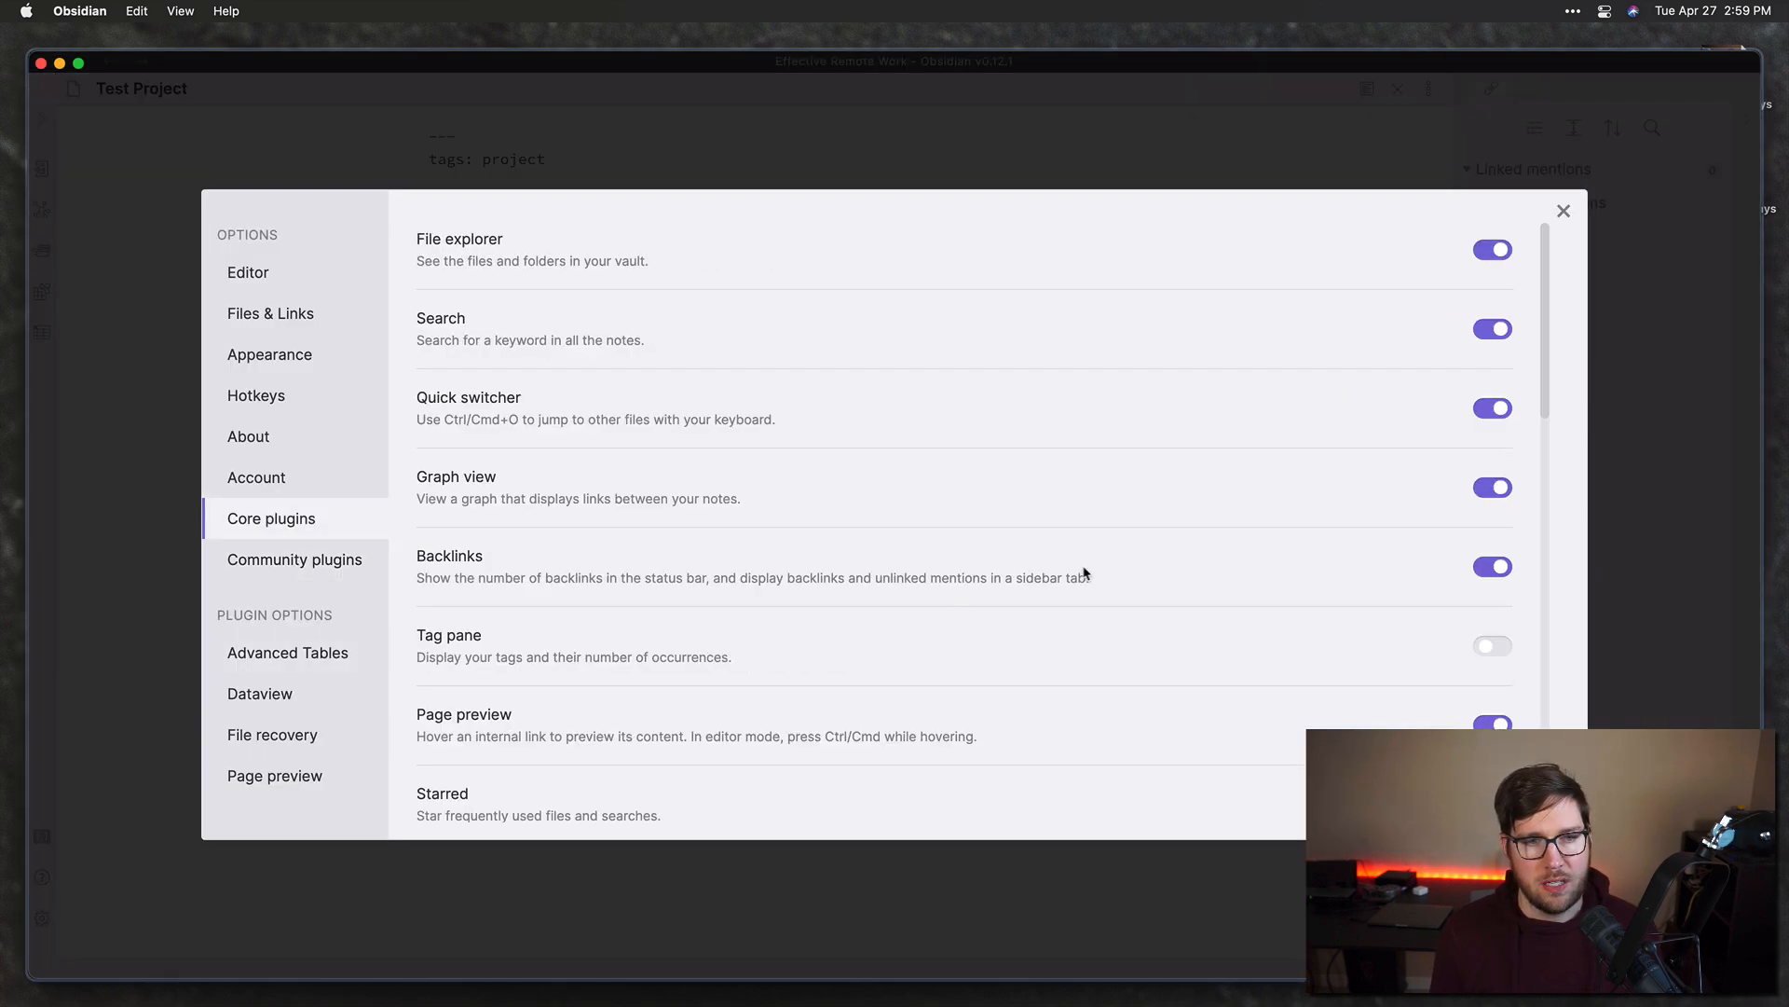
{"action": "left_click", "coordinate": [1494, 652]}
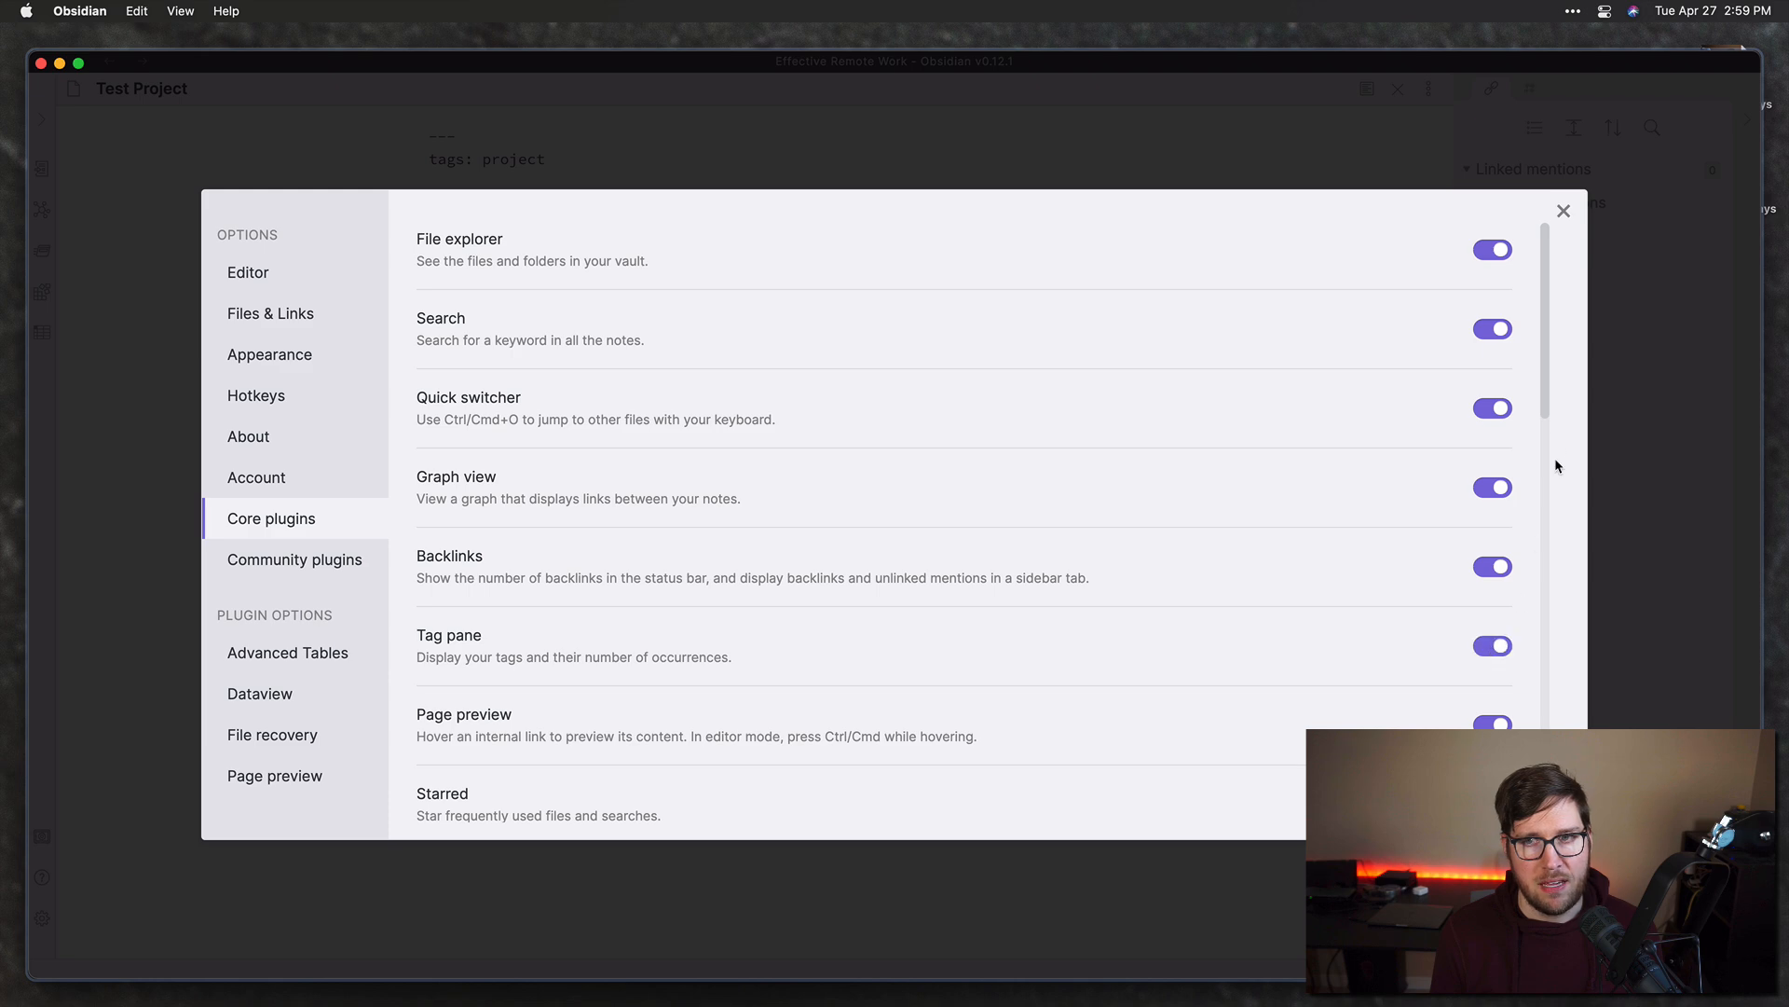
{"action": "left_click", "coordinate": [1563, 213]}
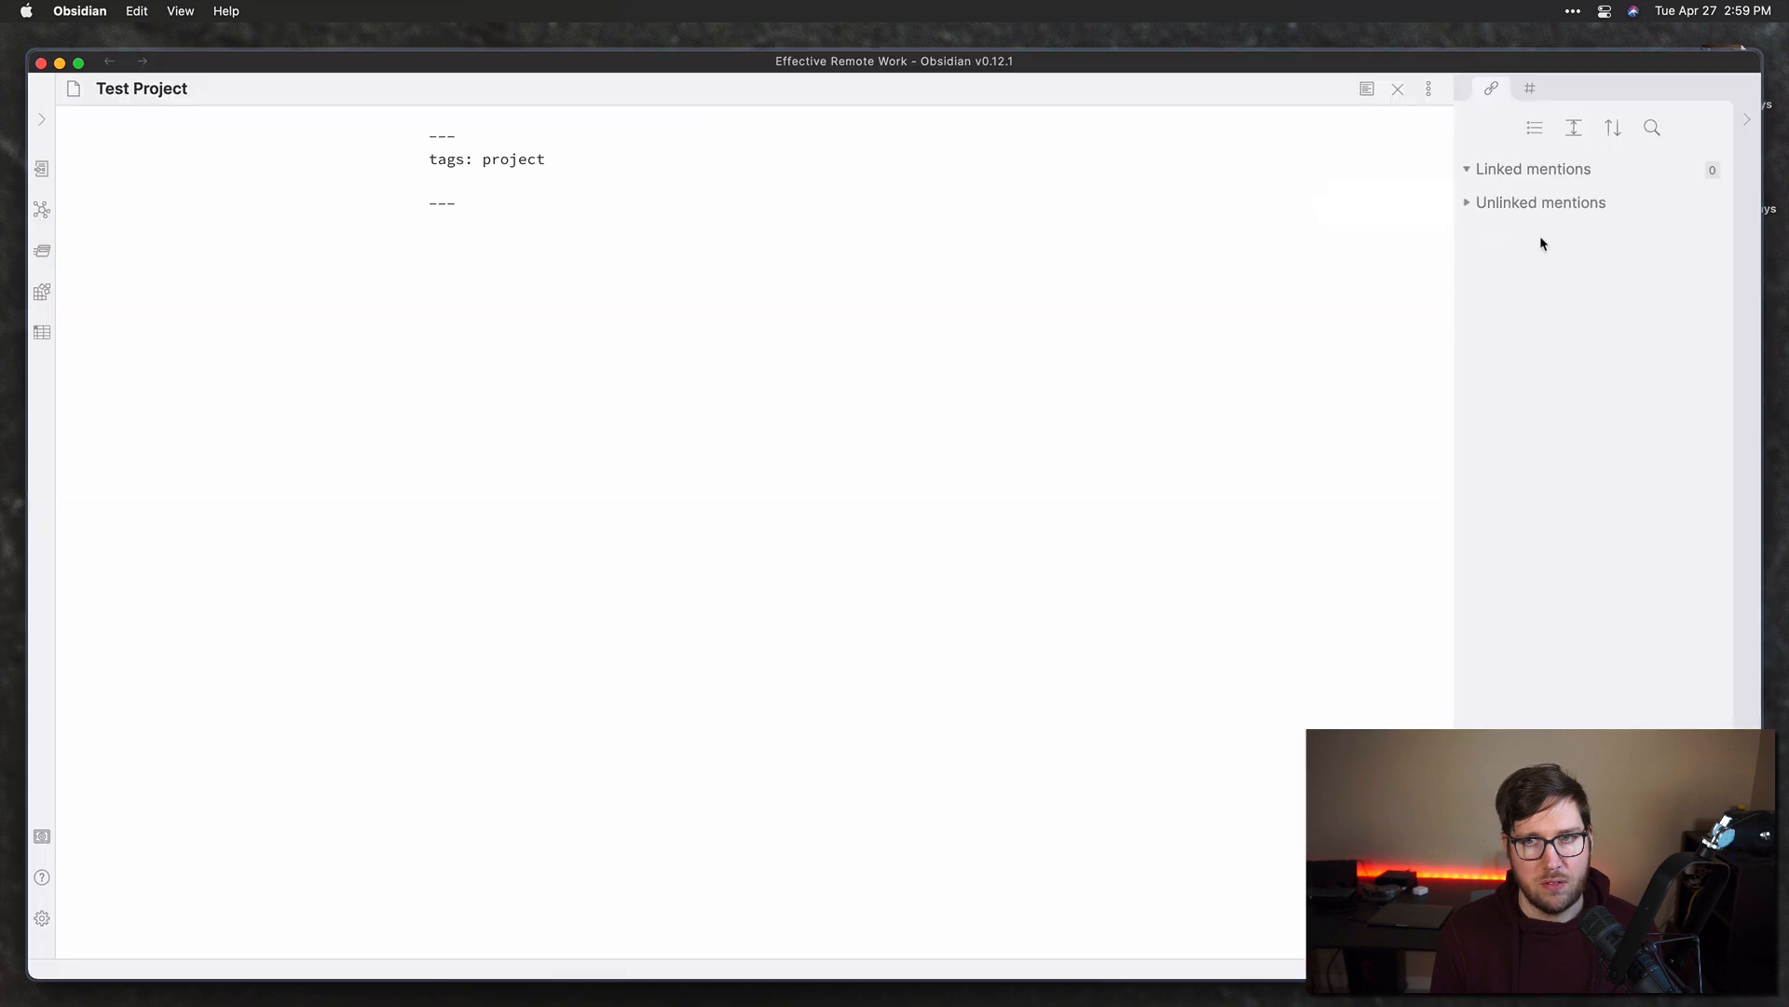
{"action": "left_click", "coordinate": [1535, 82]}
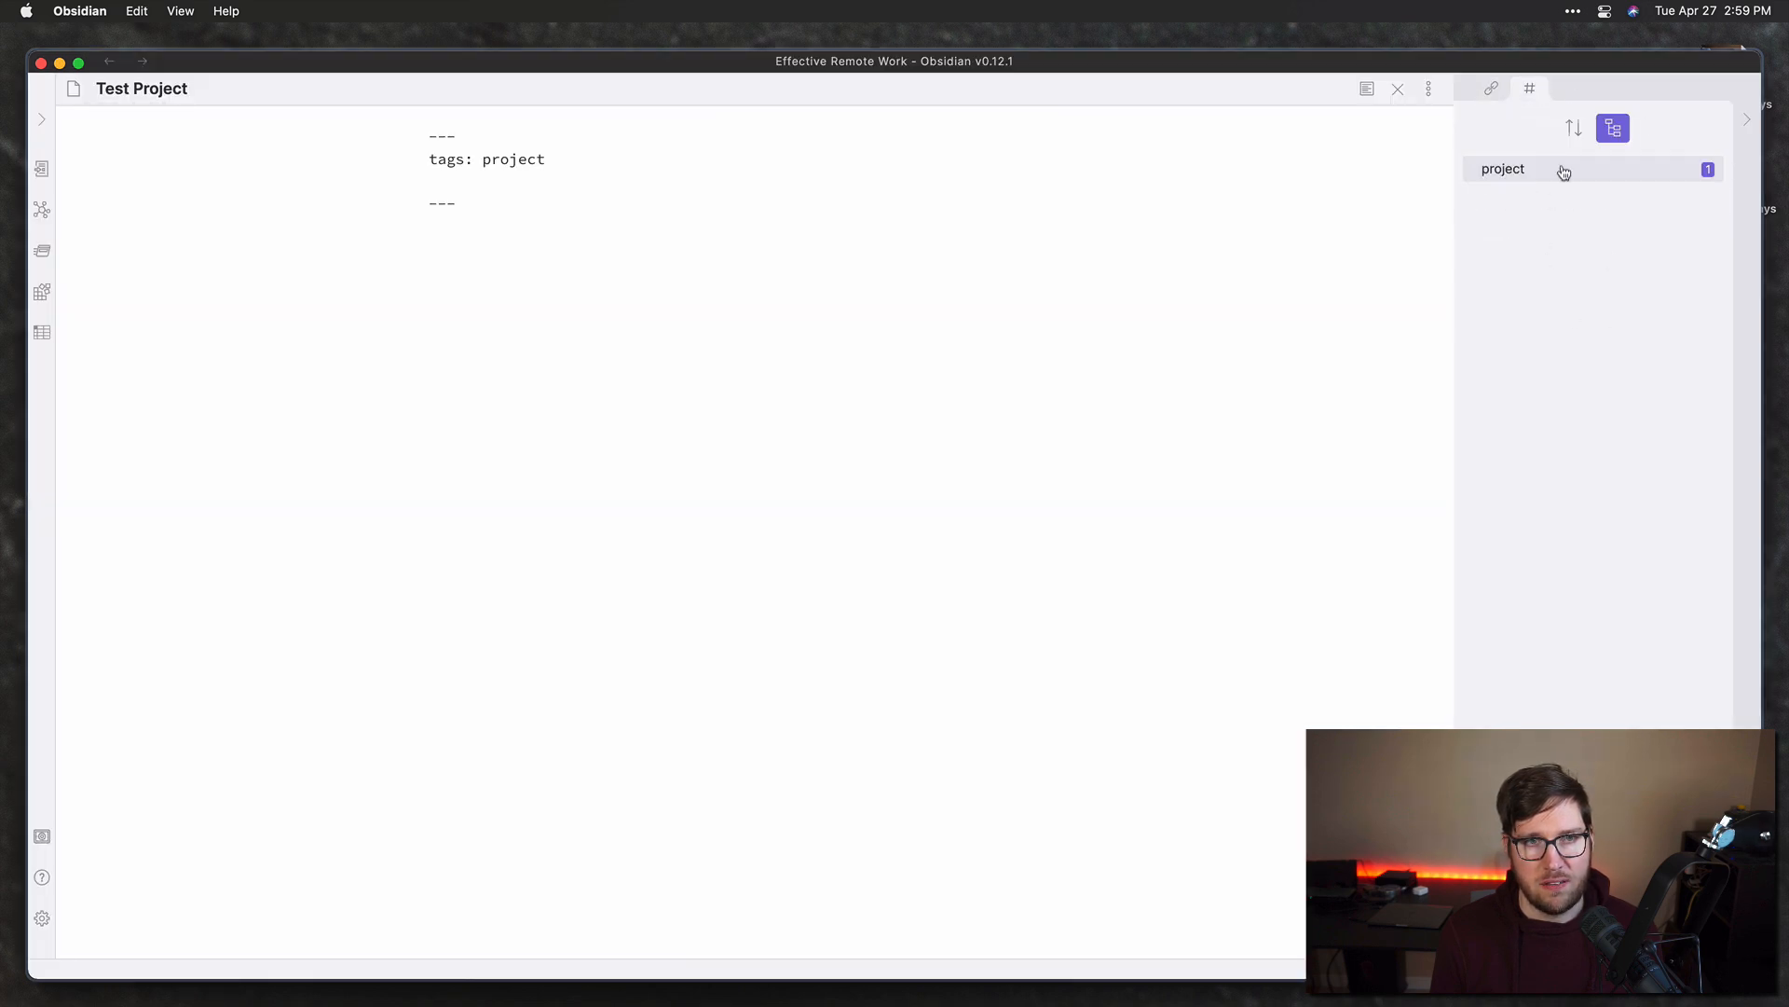
Step: Delete the "project" value from the tags field and enter it again
{"action": "double_click", "coordinate": [515, 160]}
{"action": "key", "text": "BackSpace"}
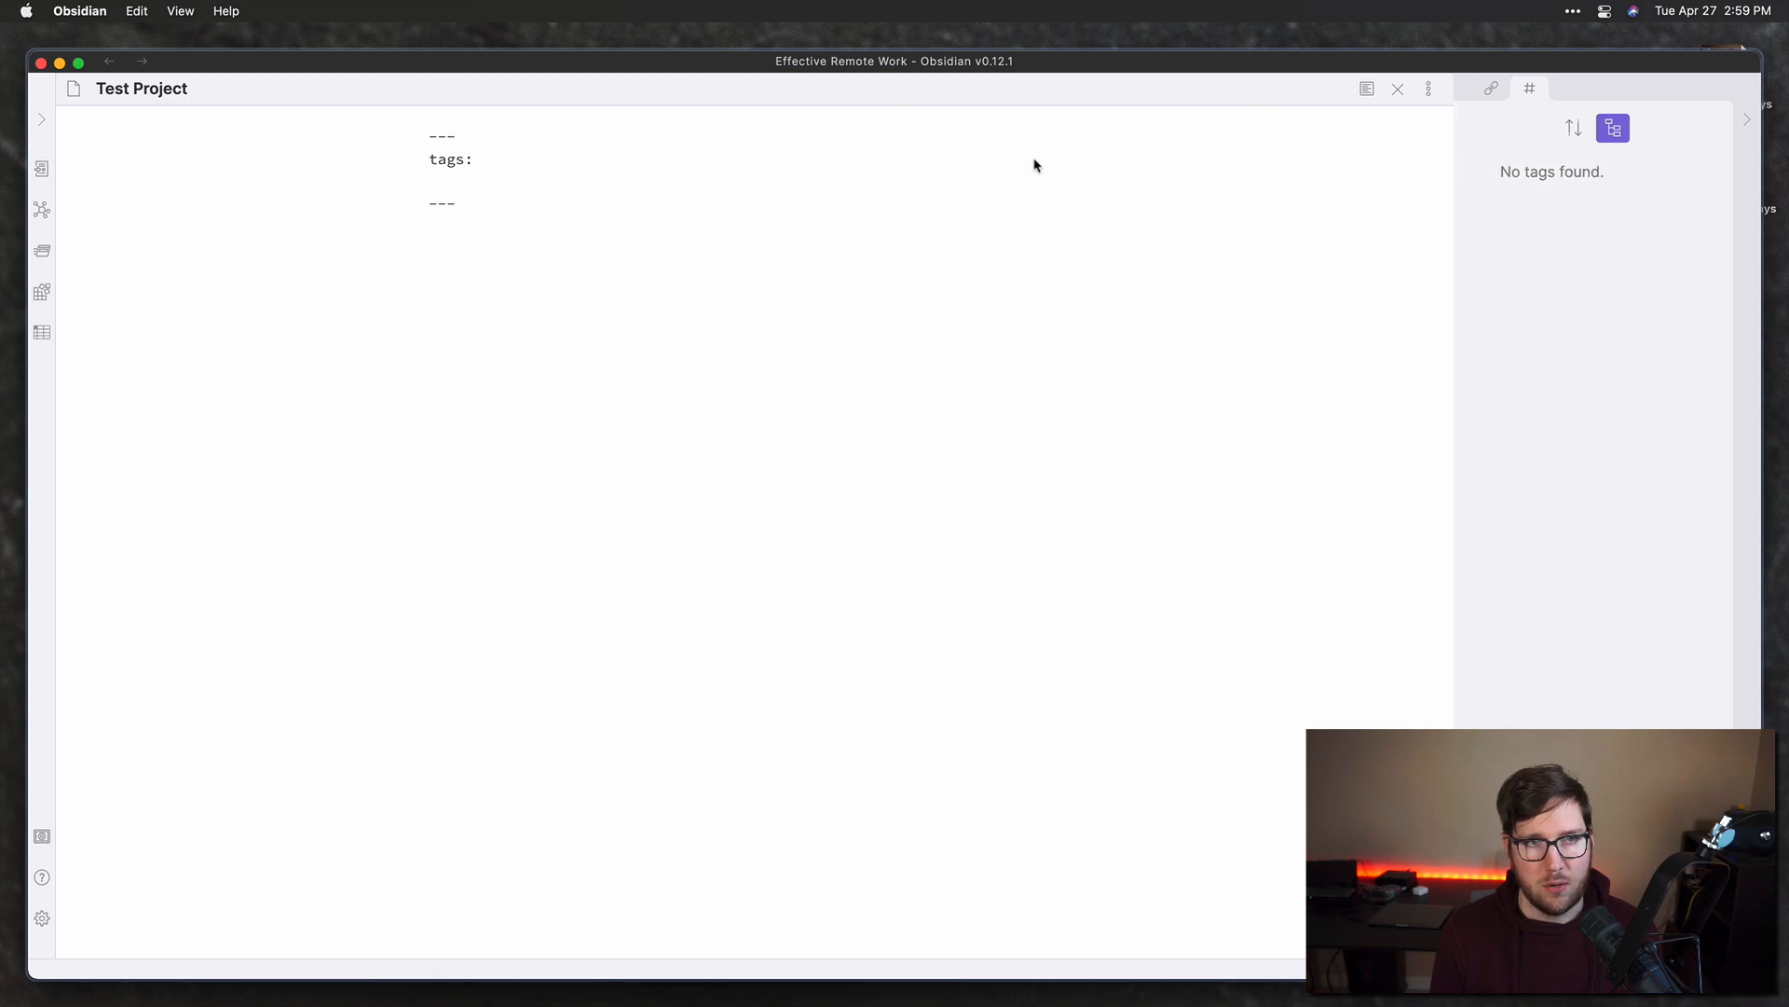
{"action": "type", "text": "project"}
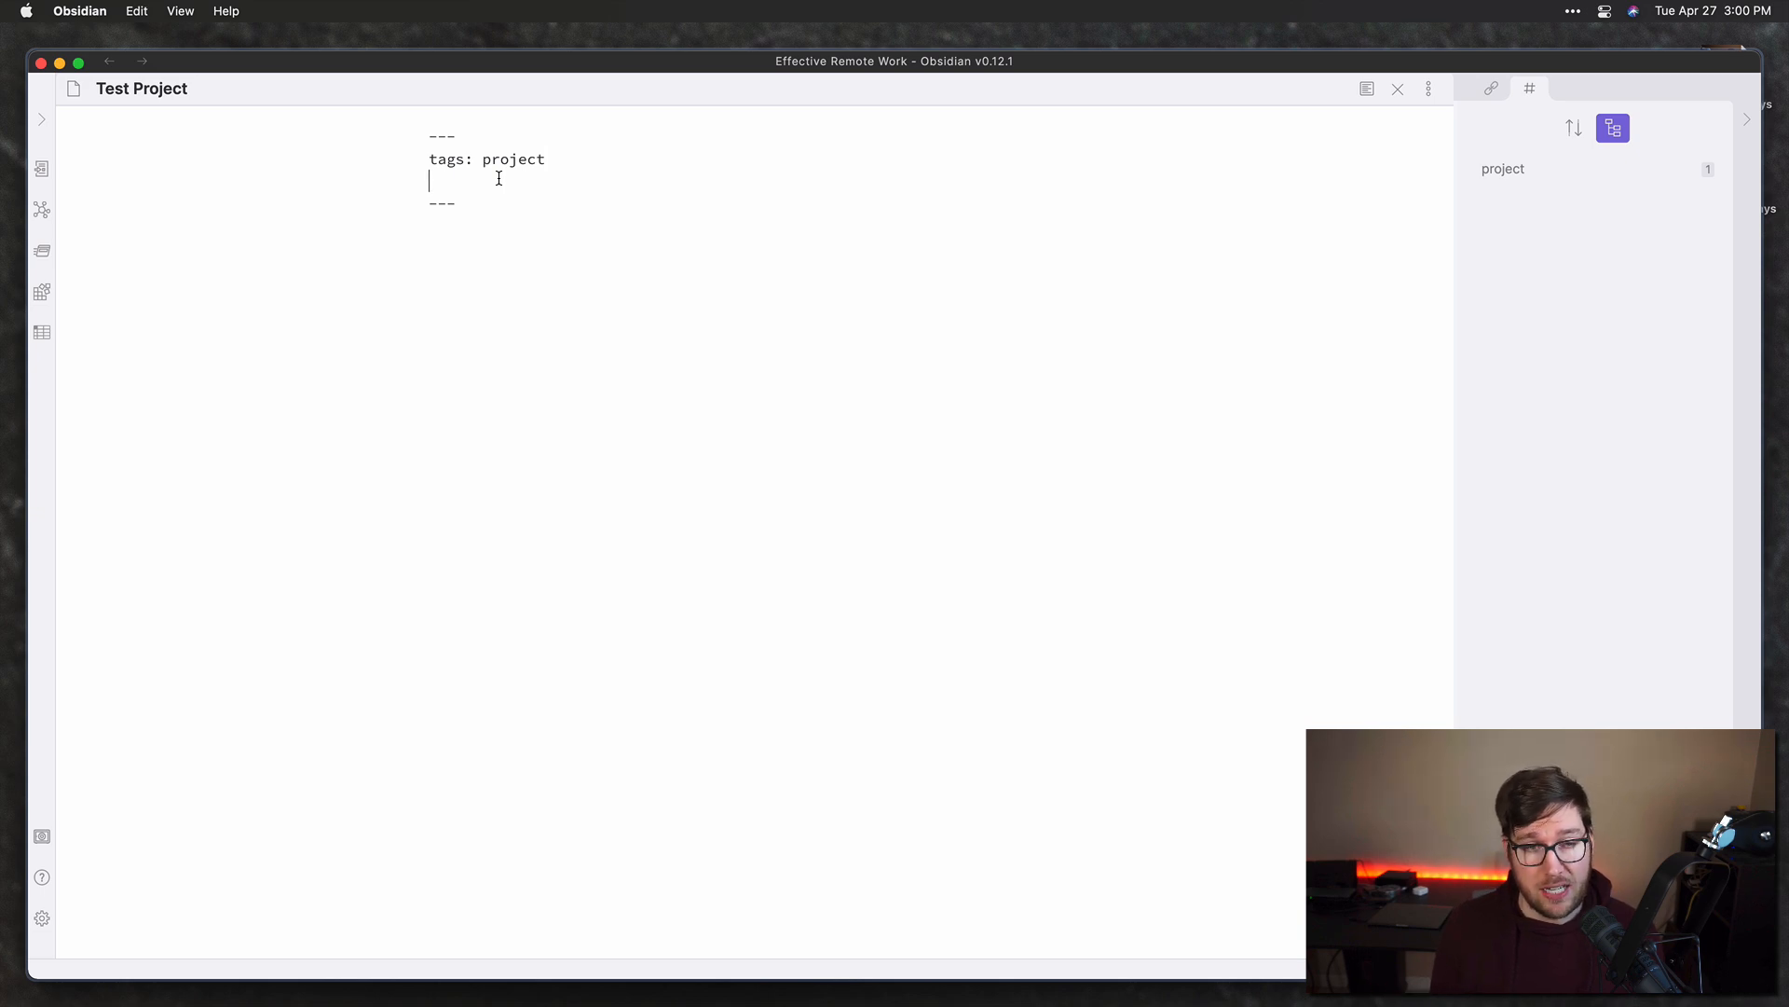
Step: Add an empty "status:" field on the line below tags
{"action": "type", "text": "status:"}
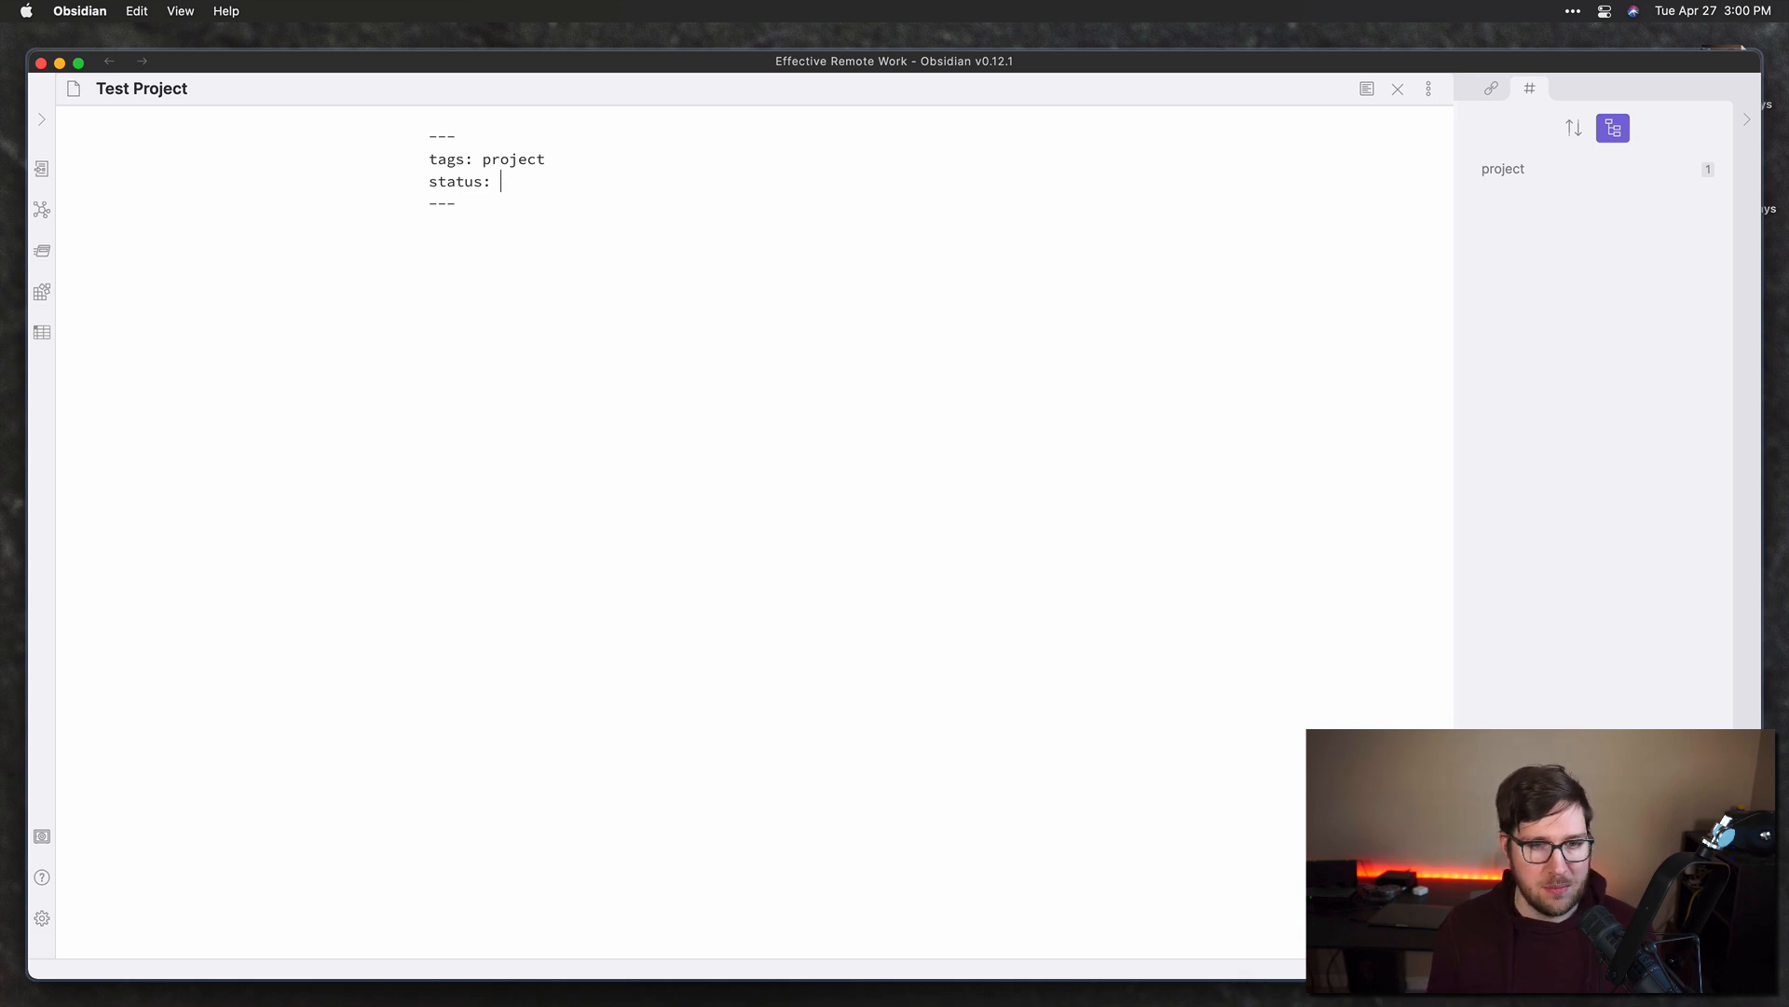
{"action": "type", "text": "todo"}
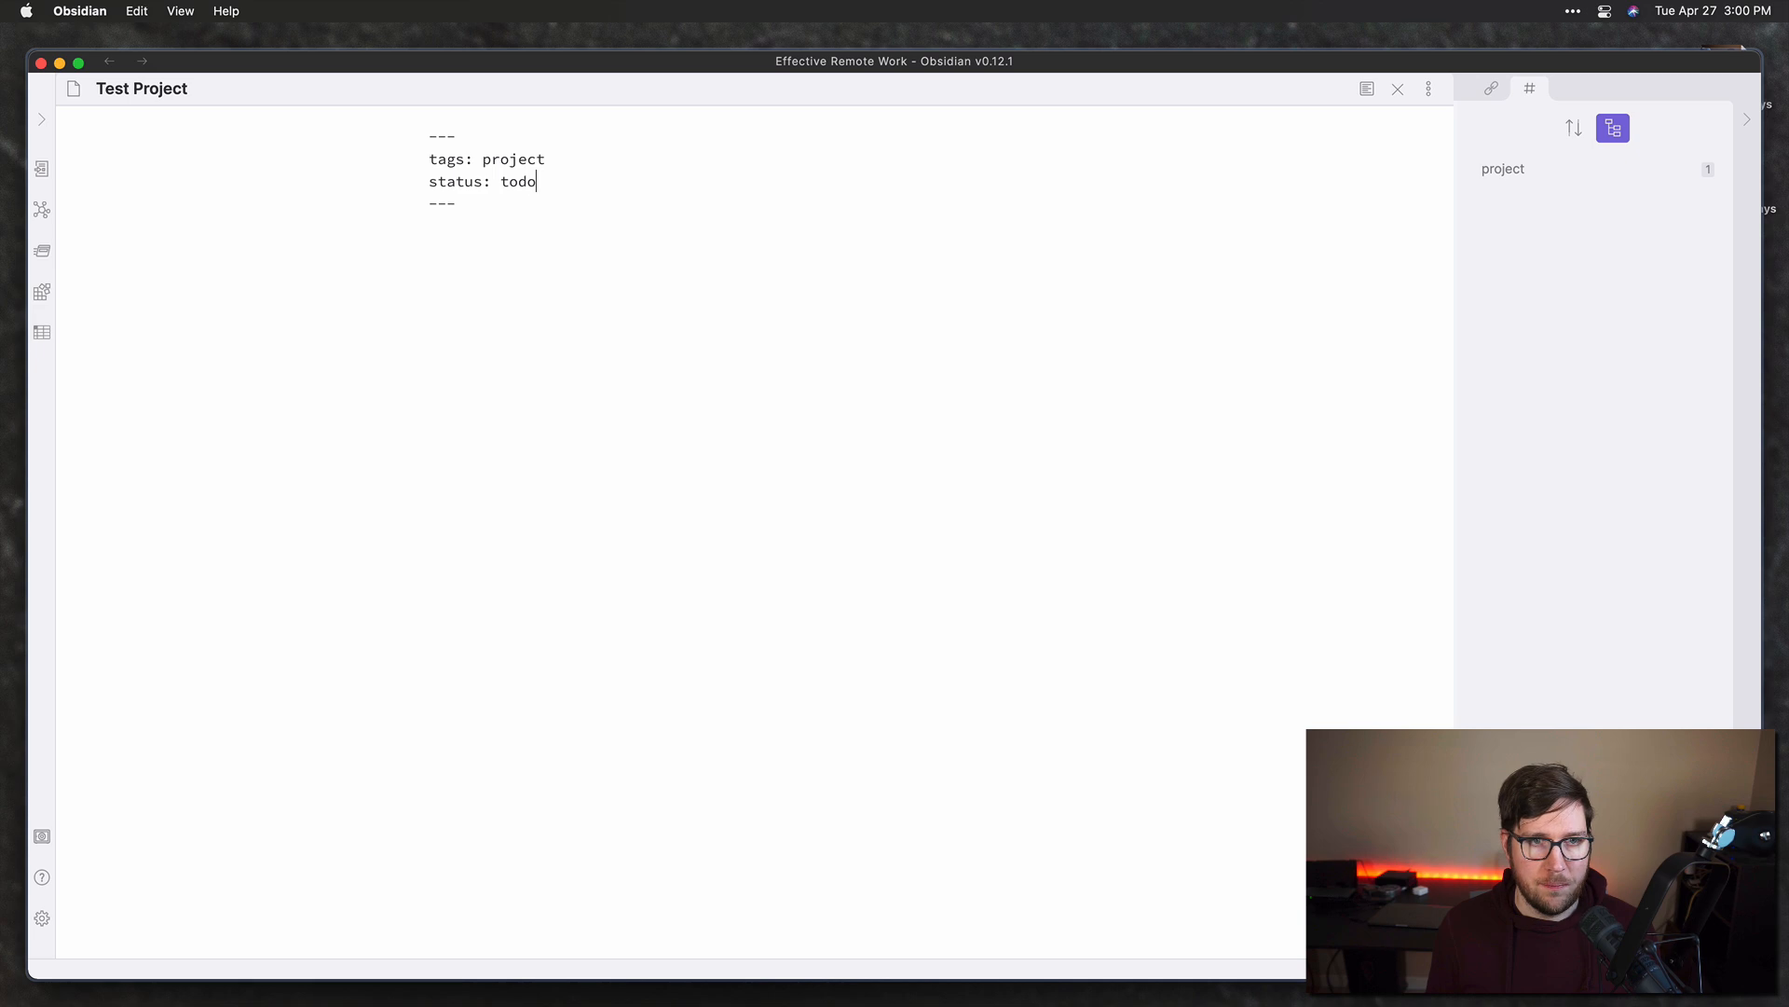
{"action": "type", "text": "/doing/done"}
{"action": "key", "text": "BackSpace"}
{"action": "key", "text": "BackSpace"}
{"action": "key", "text": "BackSpace"}
{"action": "key", "text": "BackSpace"}
{"action": "key", "text": "BackSpace"}
{"action": "key", "text": "BackSpace"}
{"action": "key", "text": "BackSpace"}
{"action": "key", "text": "BackSpace"}
{"action": "key", "text": "BackSpace"}
{"action": "key", "text": "BackSpace"}
{"action": "key", "text": "BackSpace"}
{"action": "key", "text": "BackSpace"}
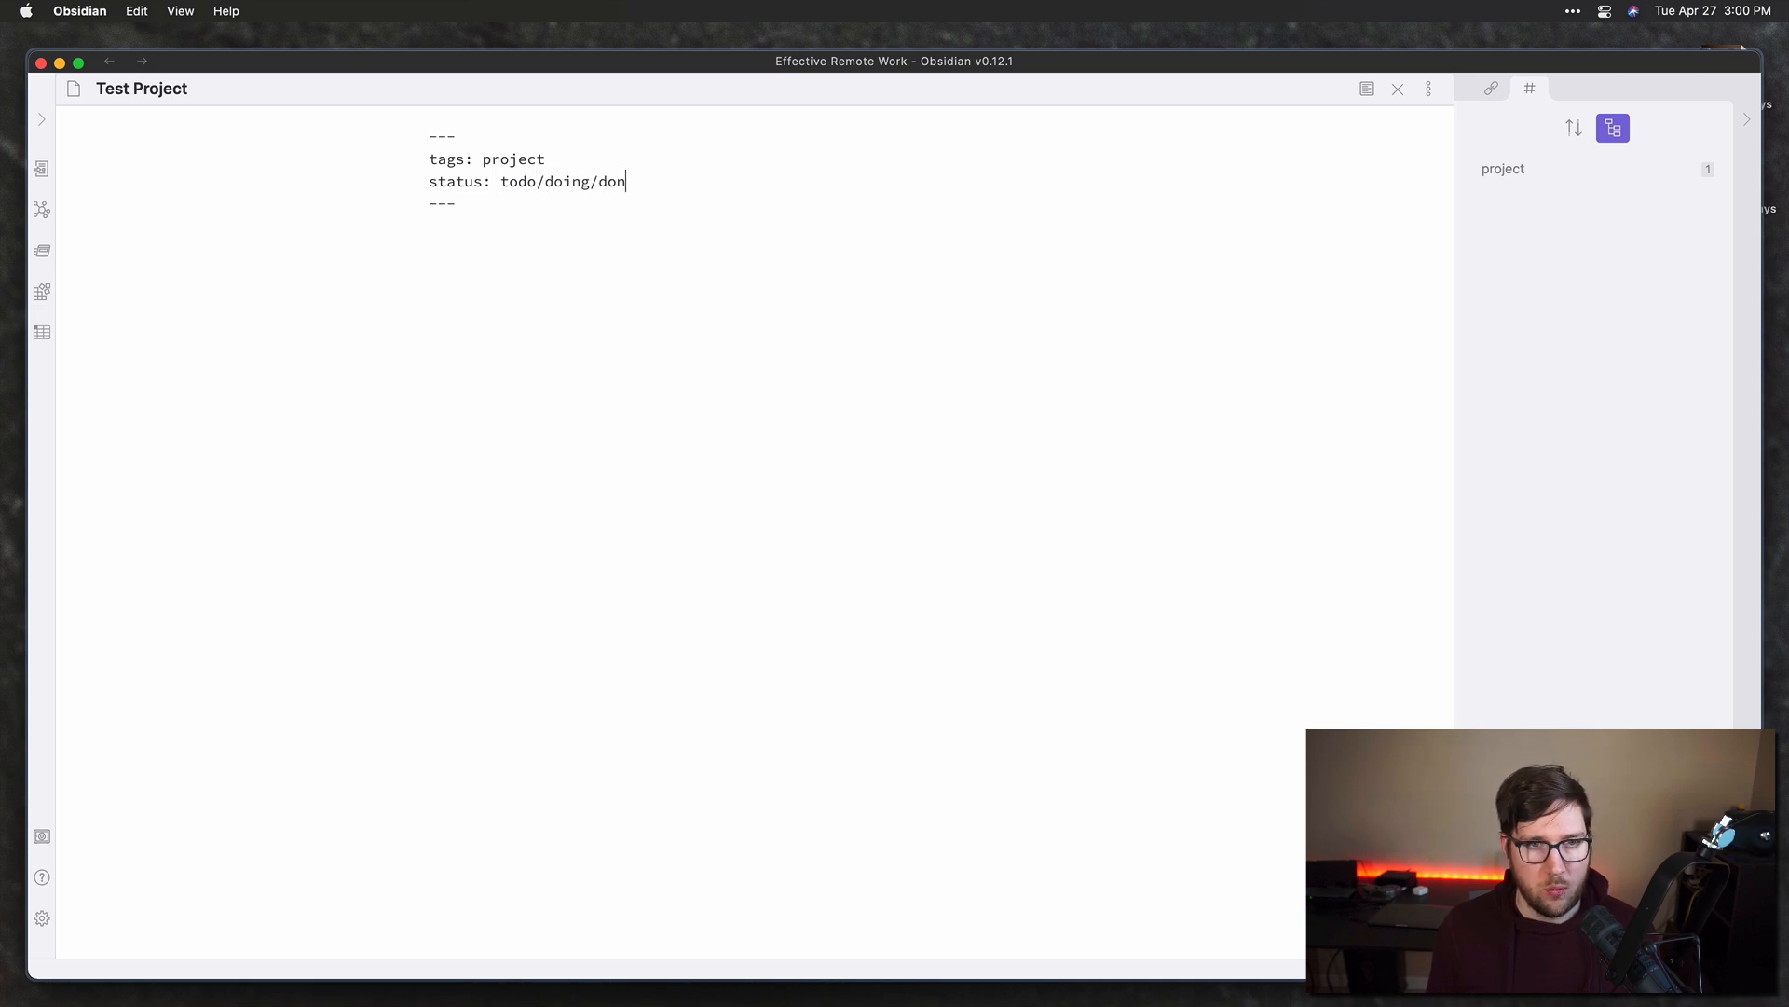
{"action": "key", "text": "BackSpace"}
{"action": "key", "text": "BackSpace"}
{"action": "key", "text": "BackSpace"}
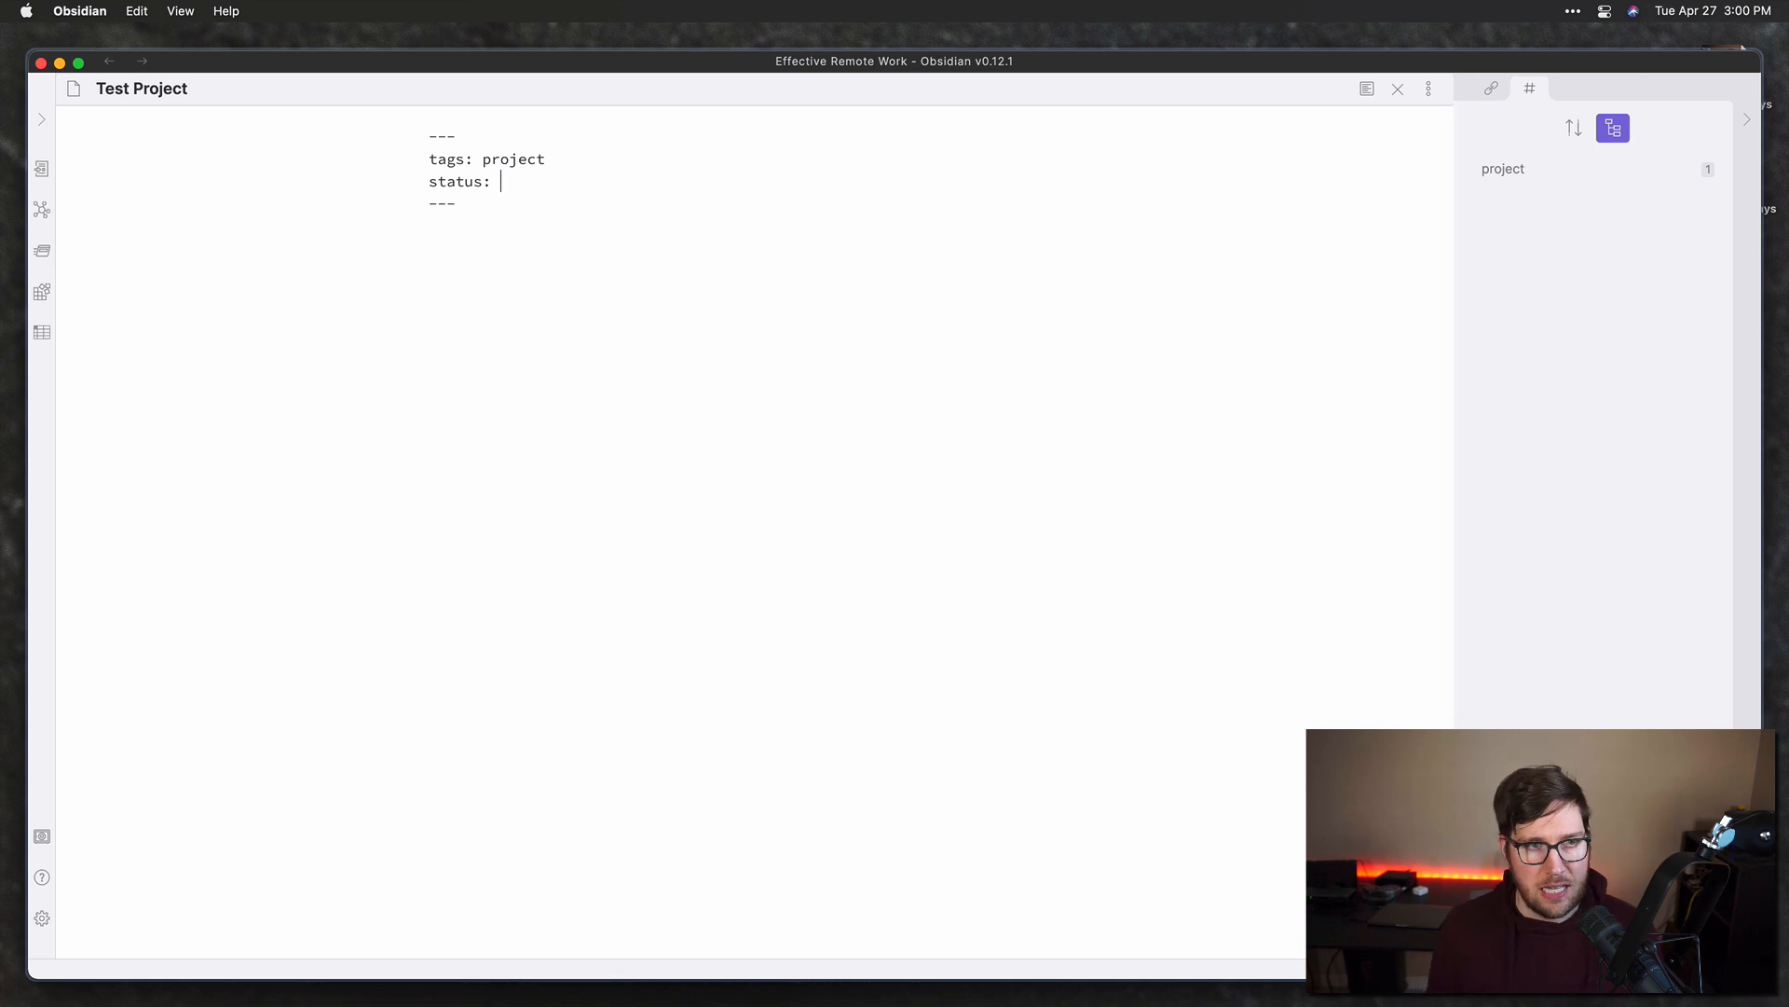
Step: Rename the note as "project template" and insert a blank line below the status field
{"action": "left_click", "coordinate": [163, 85]}
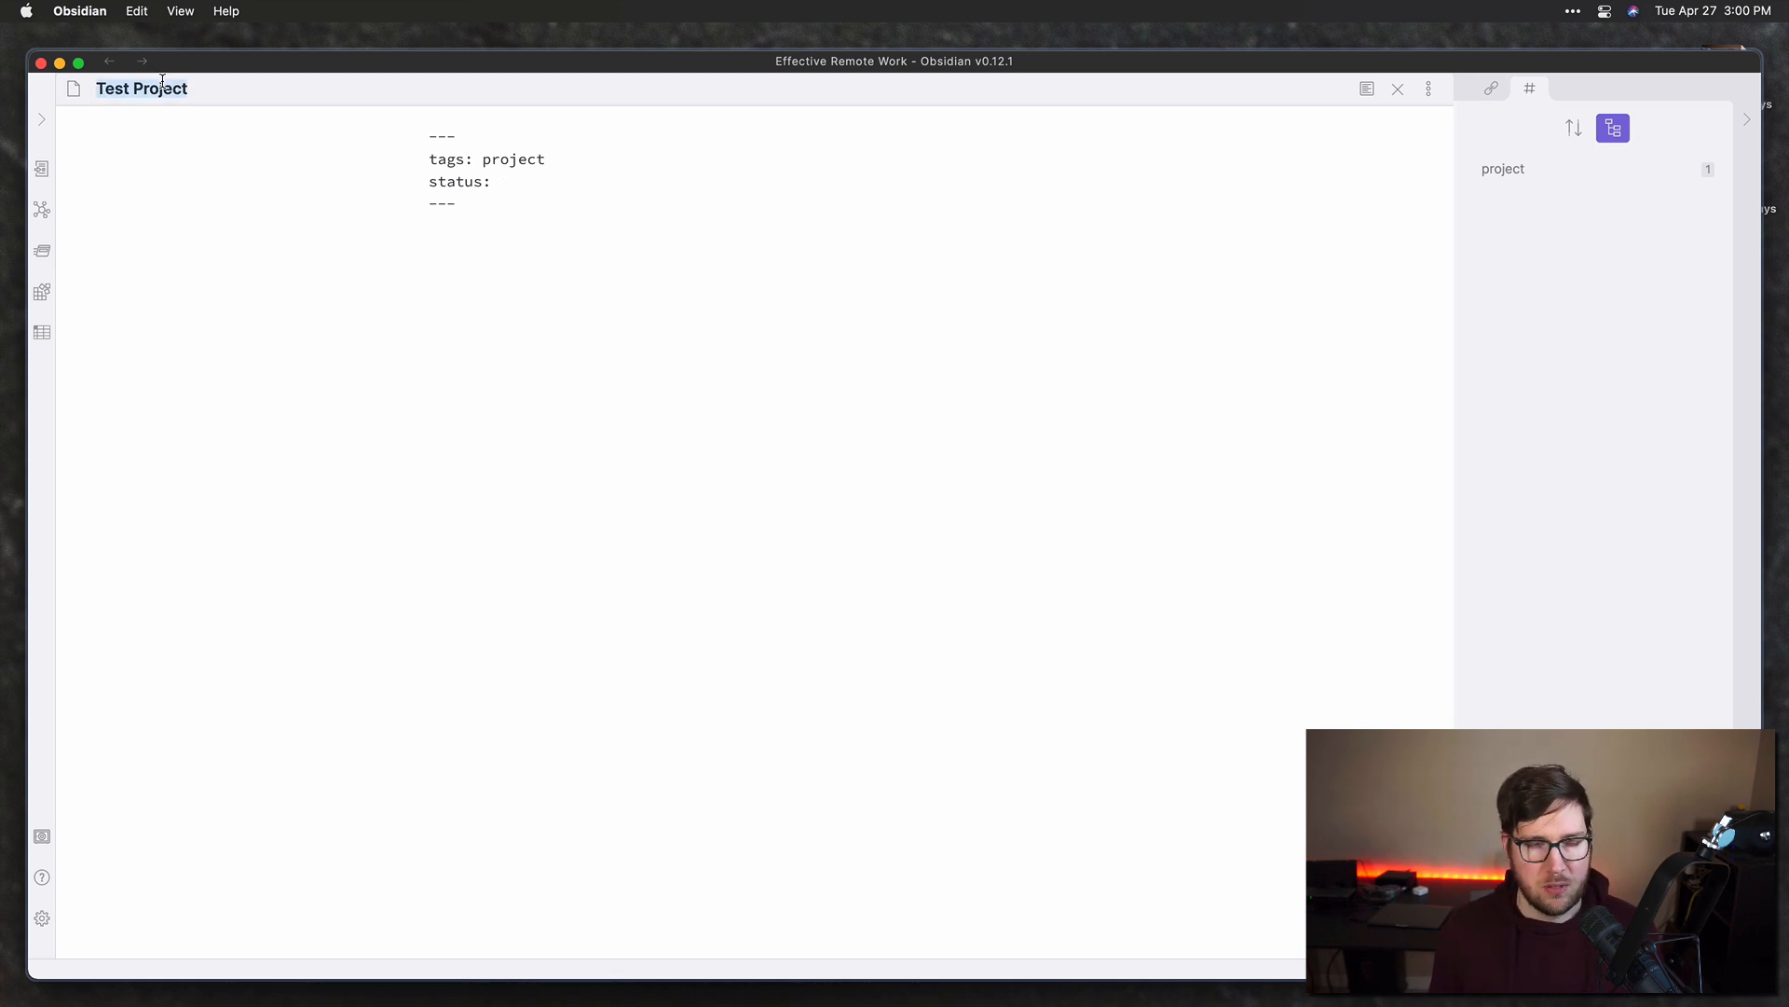
{"action": "type", "text": "ect template"}
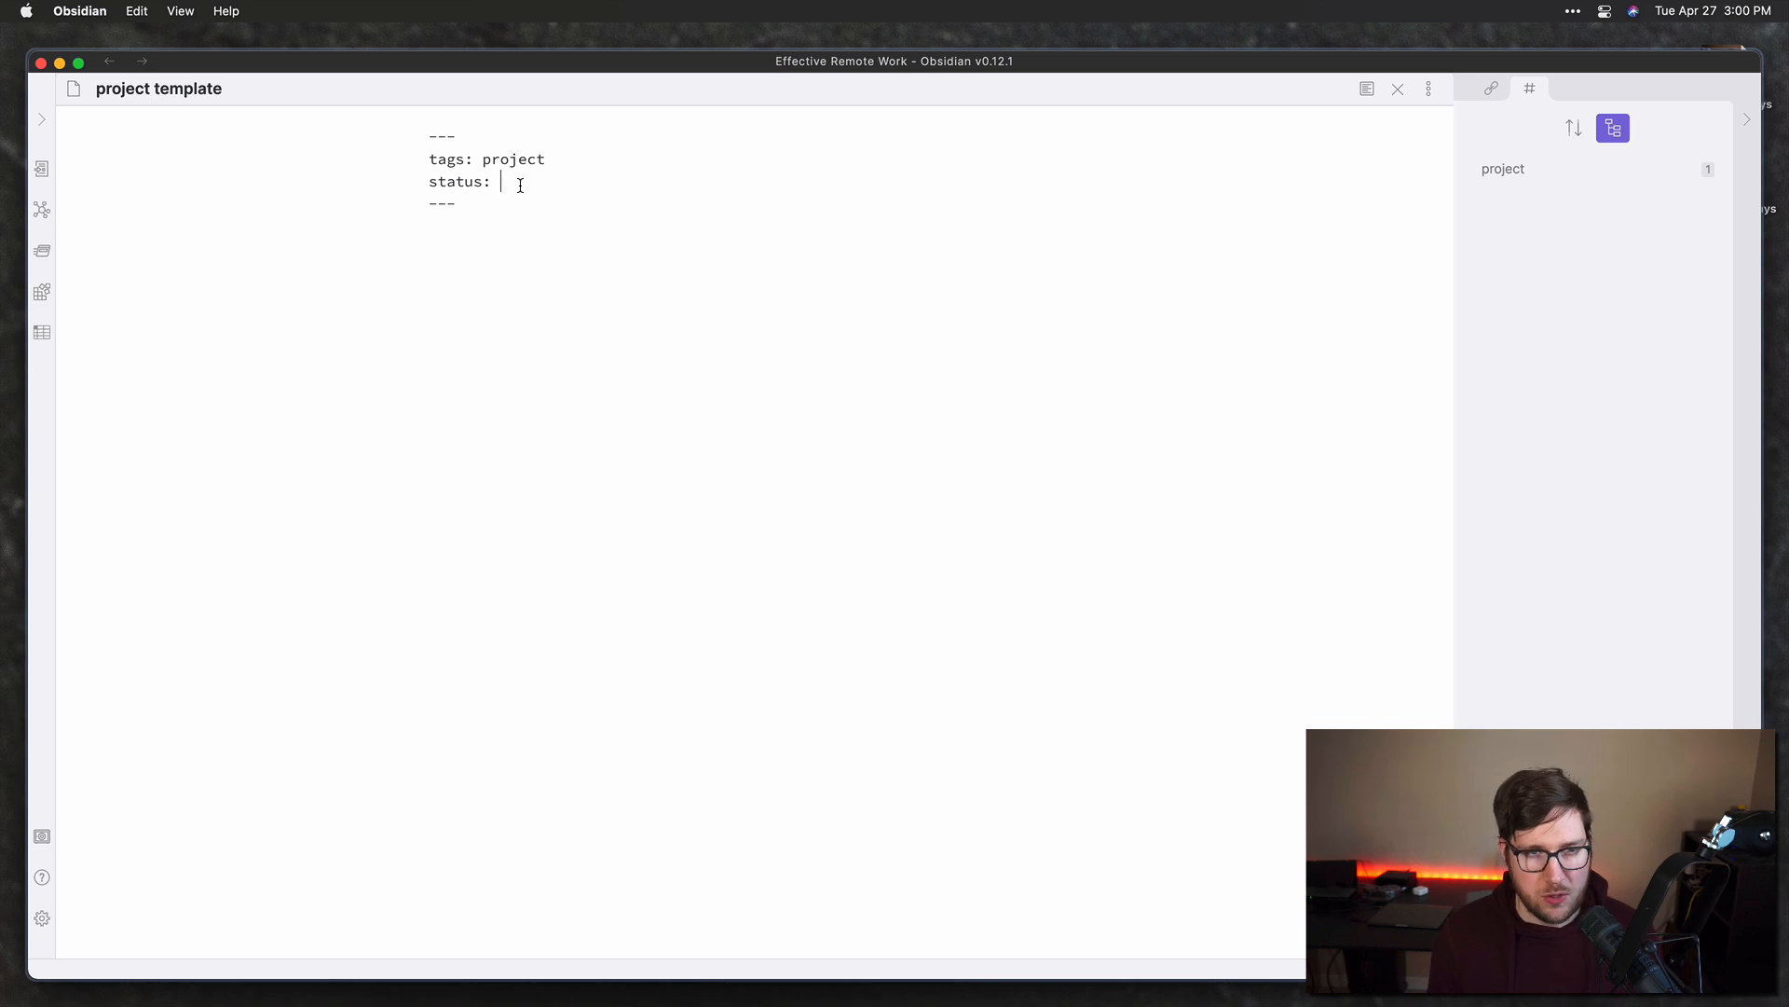
{"action": "left_click", "coordinate": [520, 185]}
{"action": "key", "text": "Return"}
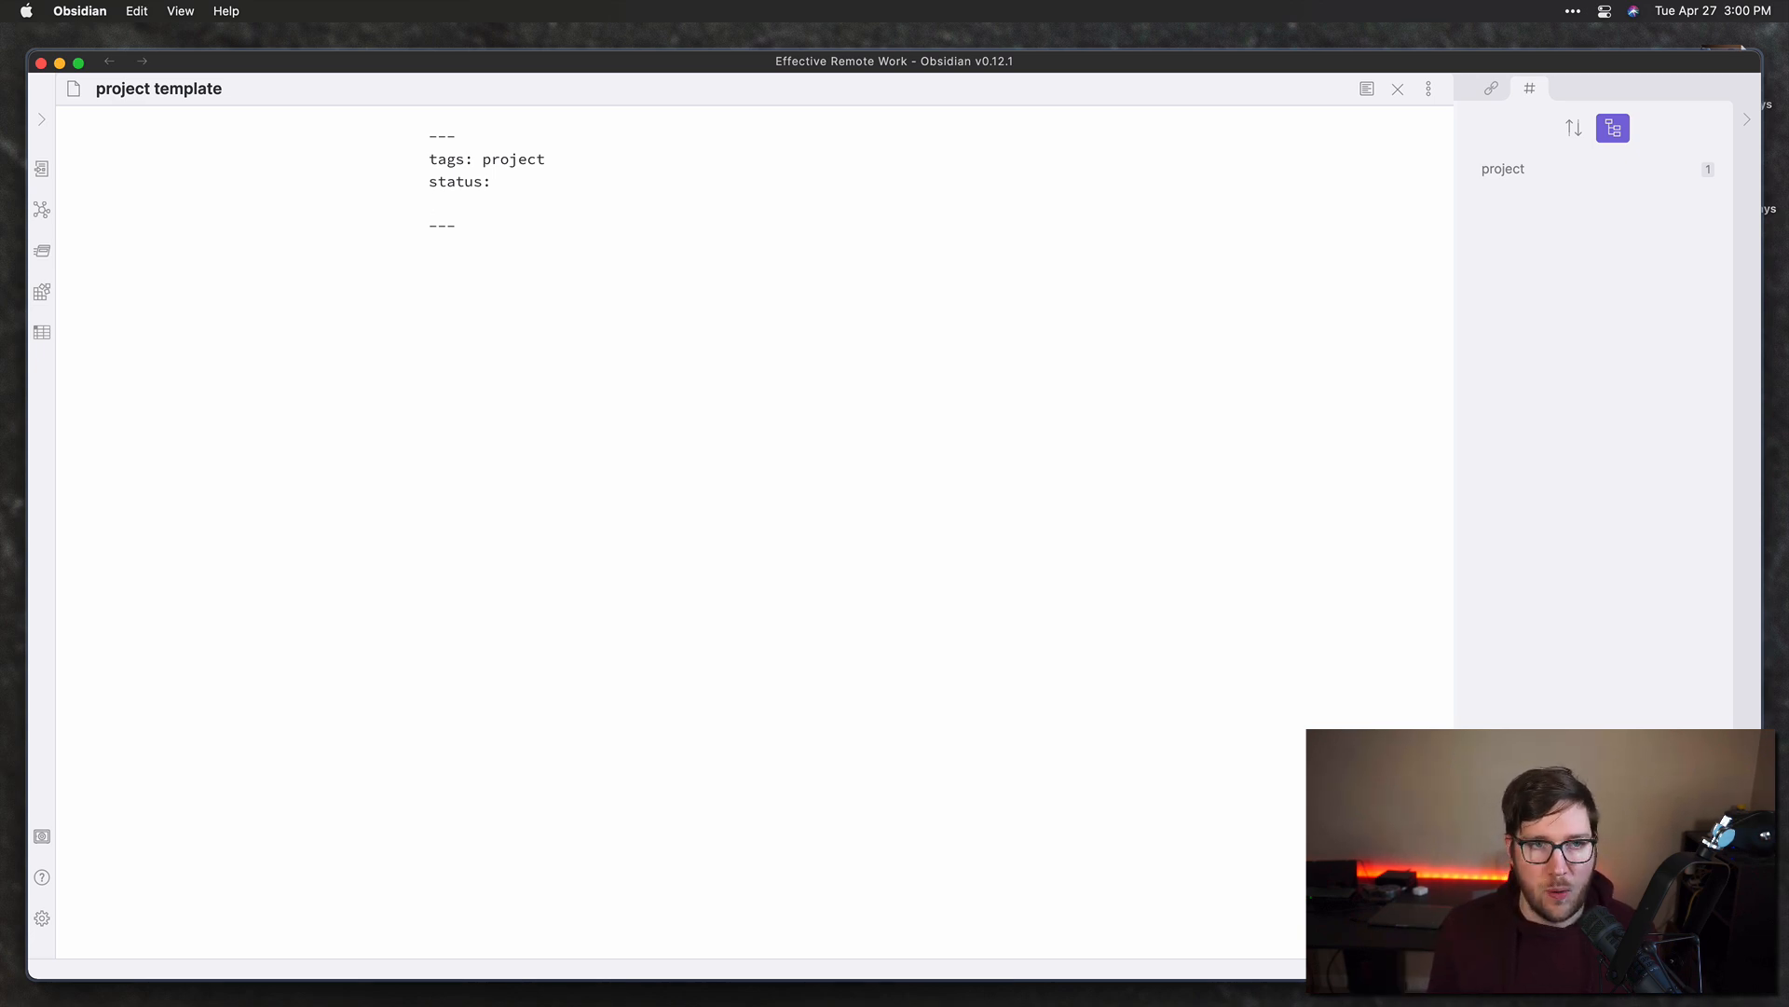
{"action": "type", "text": "completed:"}
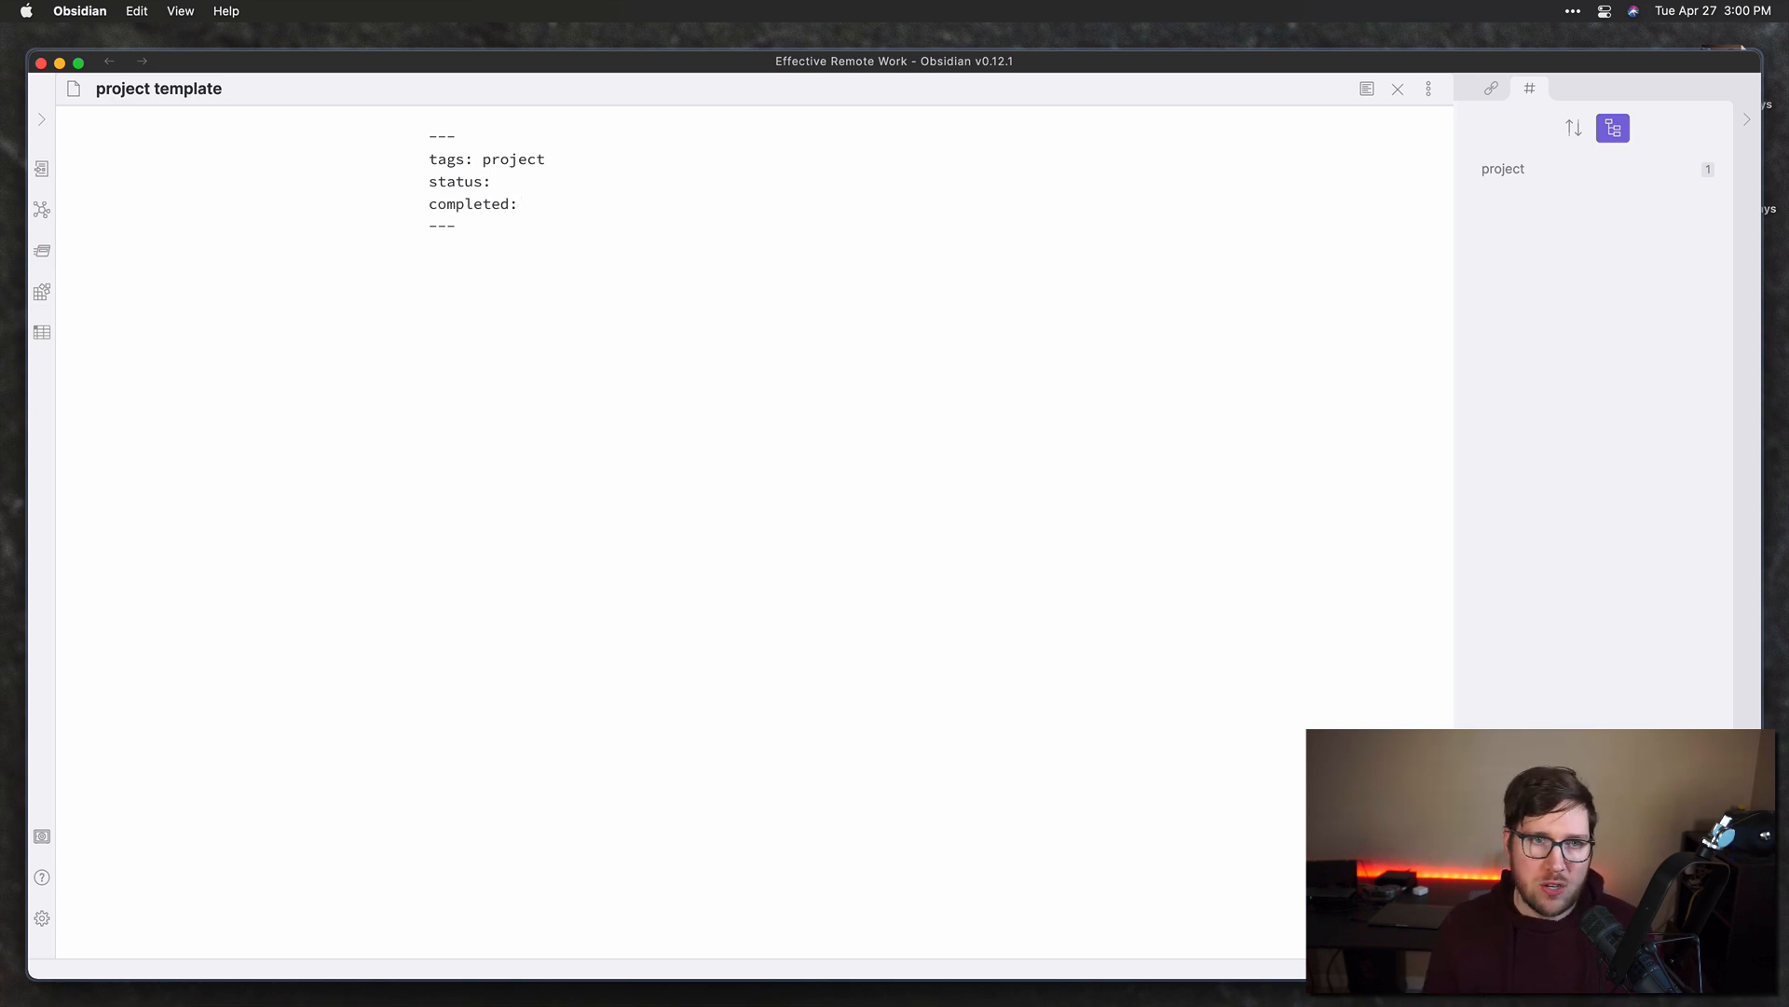
{"action": "key", "text": "BackSpace"}
{"action": "key", "text": "BackSpace"}
{"action": "key", "text": "BackSpace"}
{"action": "key", "text": "BackSpace"}
{"action": "key", "text": "BackSpace"}
{"action": "key", "text": "BackSpace"}
{"action": "key", "text": "BackSpace"}
{"action": "key", "text": "BackSpace"}
{"action": "key", "text": "BackSpace"}
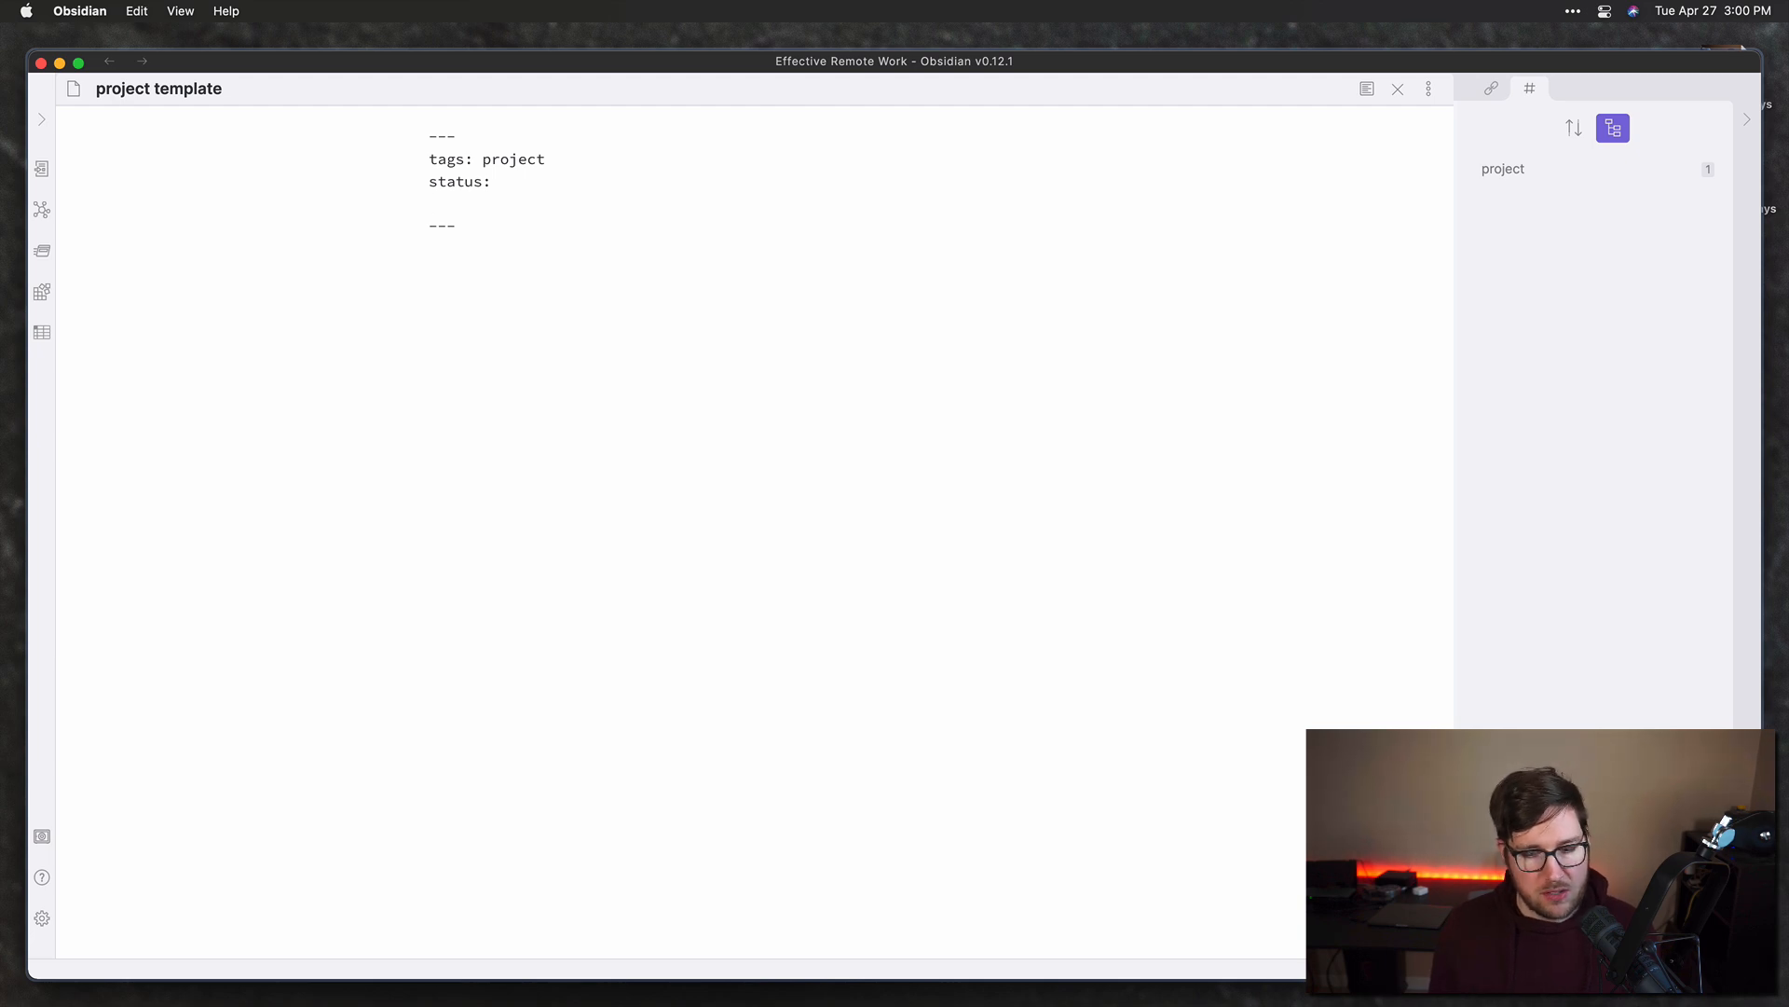
Step: Add an empty "things:" field below status in the frontmatter
{"action": "type", "text": "things:"}
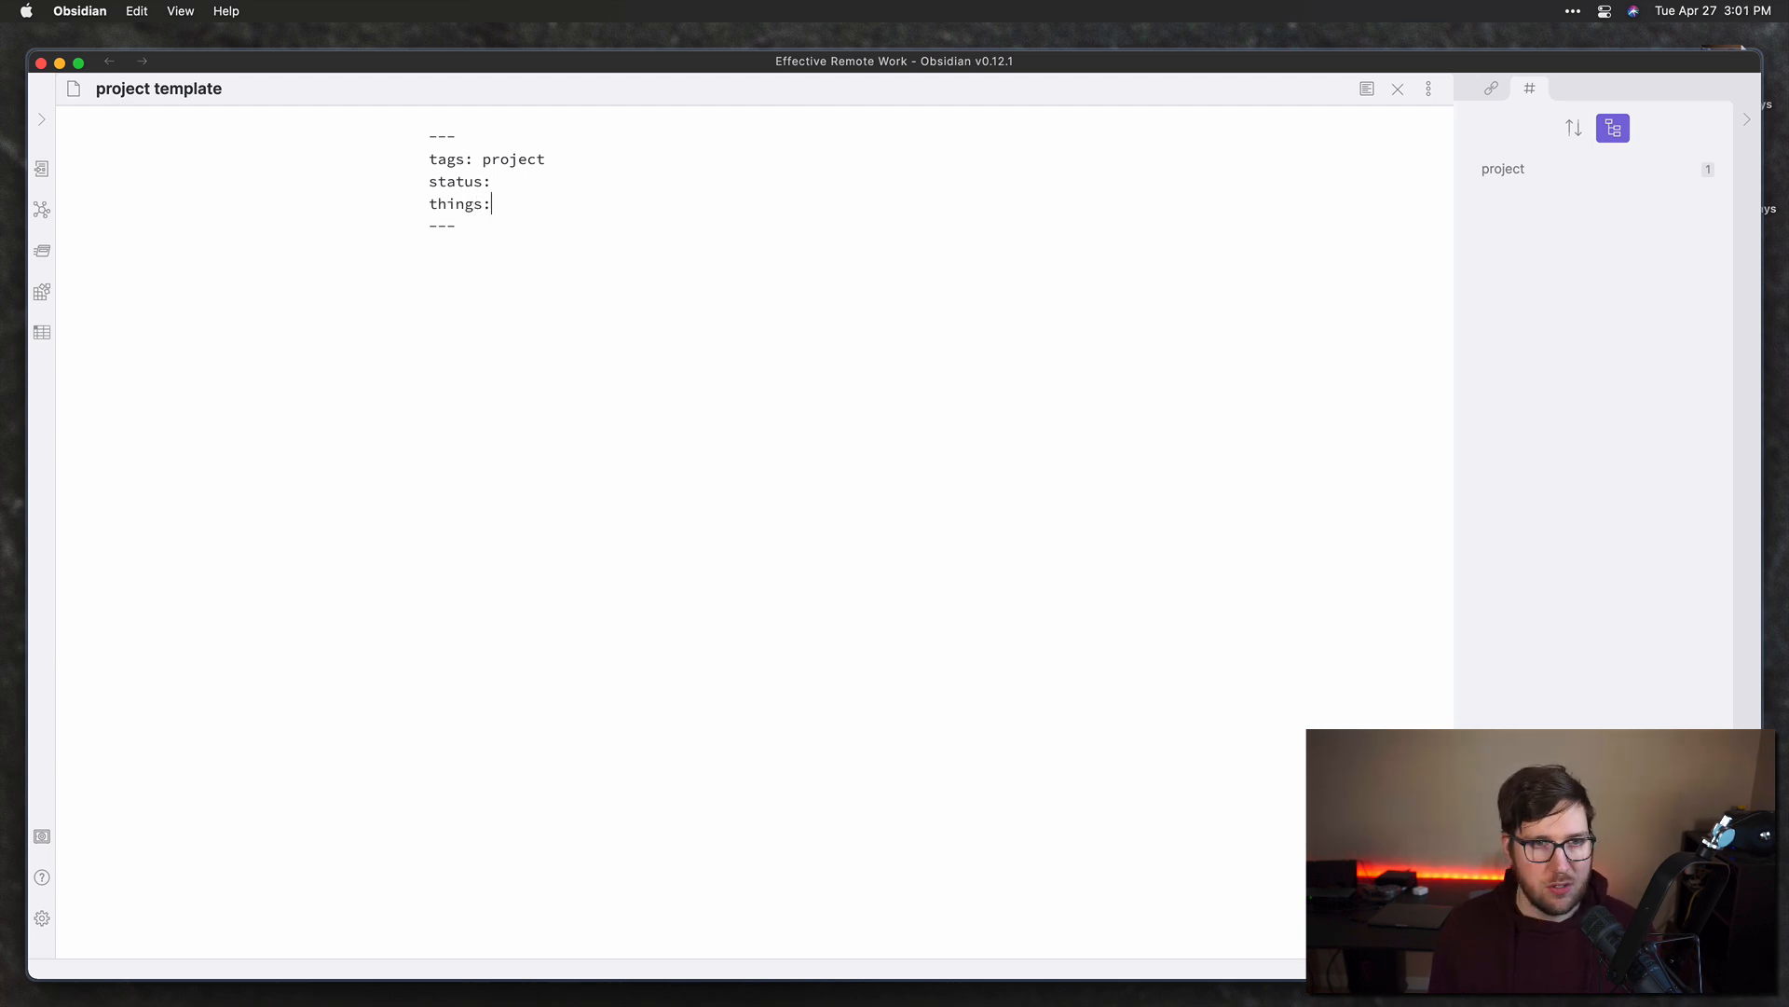
{"action": "key", "text": "BackSpace"}
{"action": "key", "text": "BackSpace"}
{"action": "key", "text": "BackSpace"}
{"action": "key", "text": "BackSpace"}
{"action": "key", "text": "BackSpace"}
{"action": "key", "text": "BackSpace"}
{"action": "type", "text": "things:"}
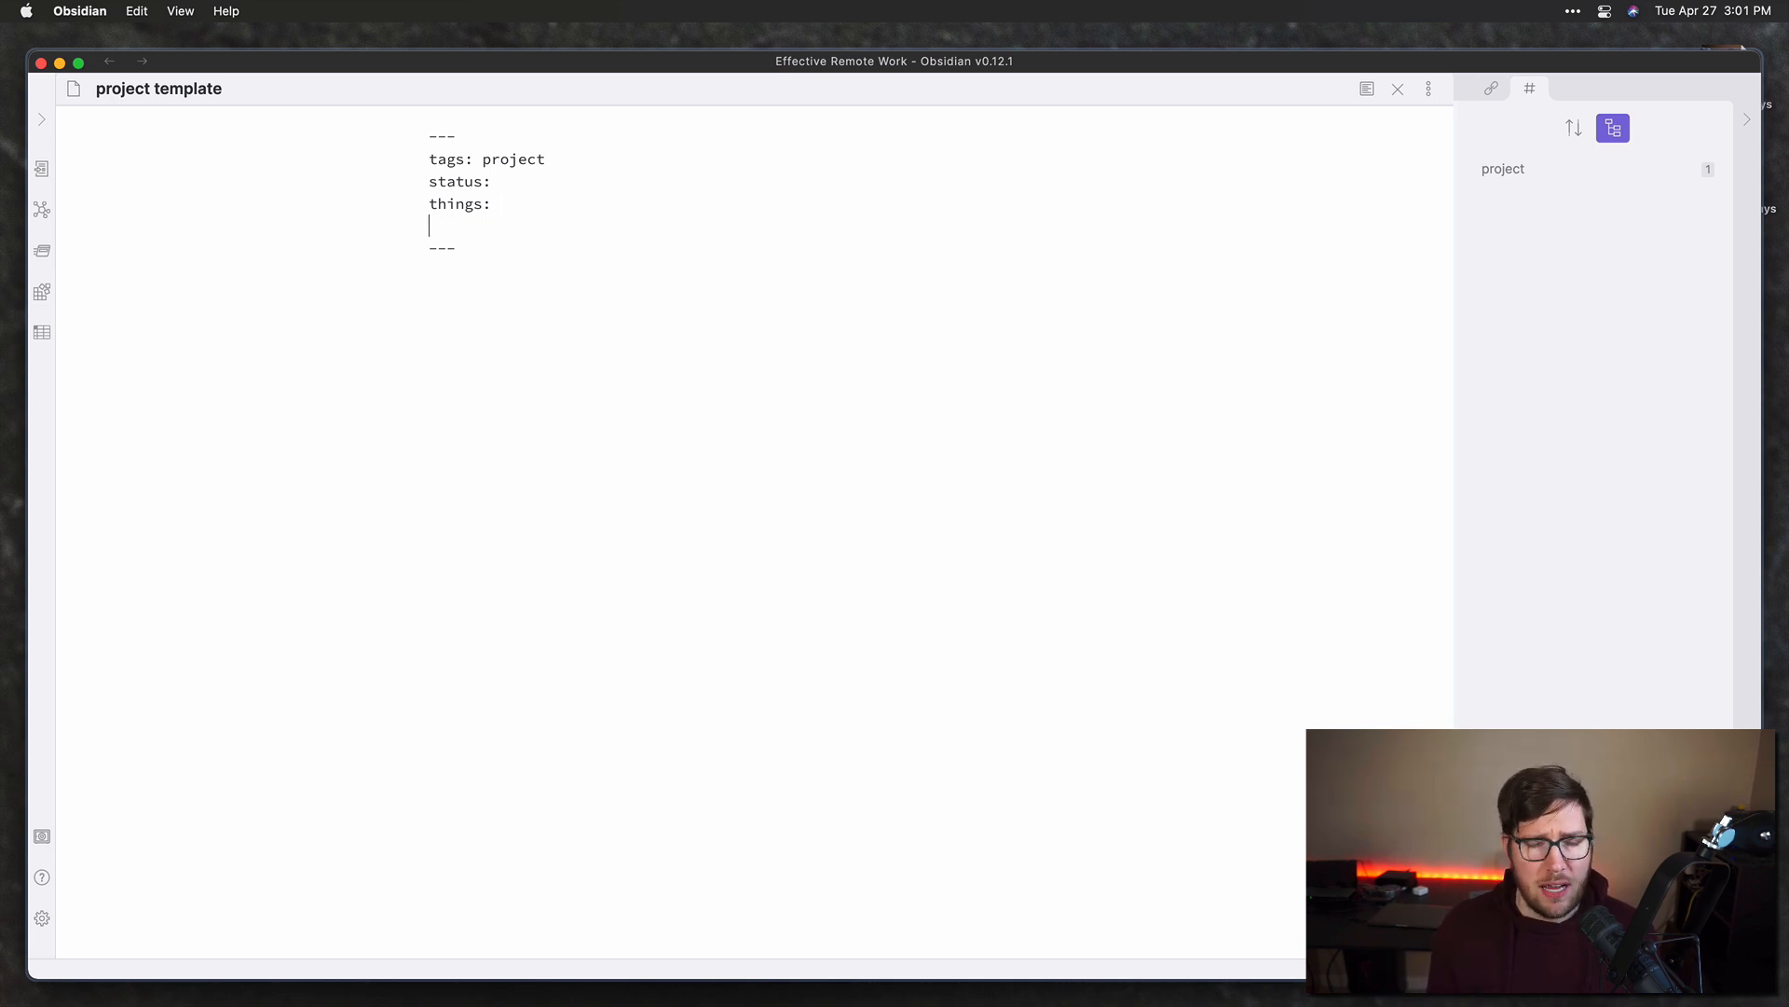
Step: Add a "priority:" field below things and leave its value empty
{"action": "type", "text": "priority"}
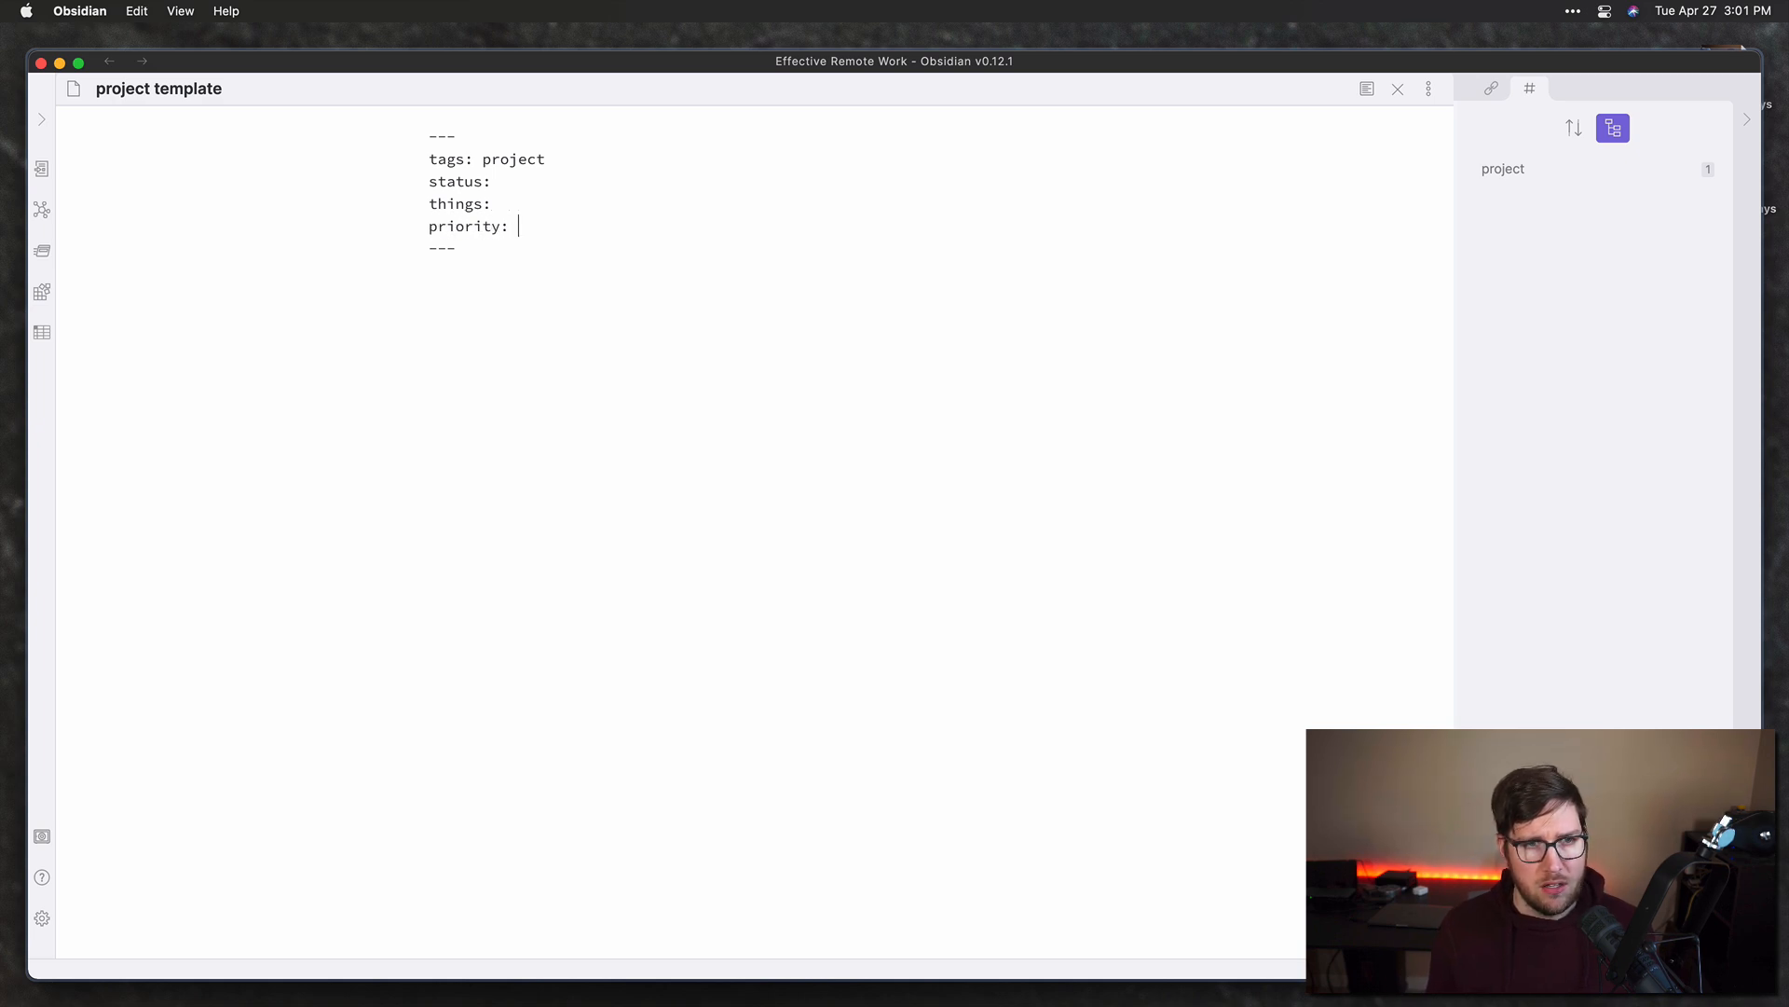
{"action": "type", "text": ": 1-5"}
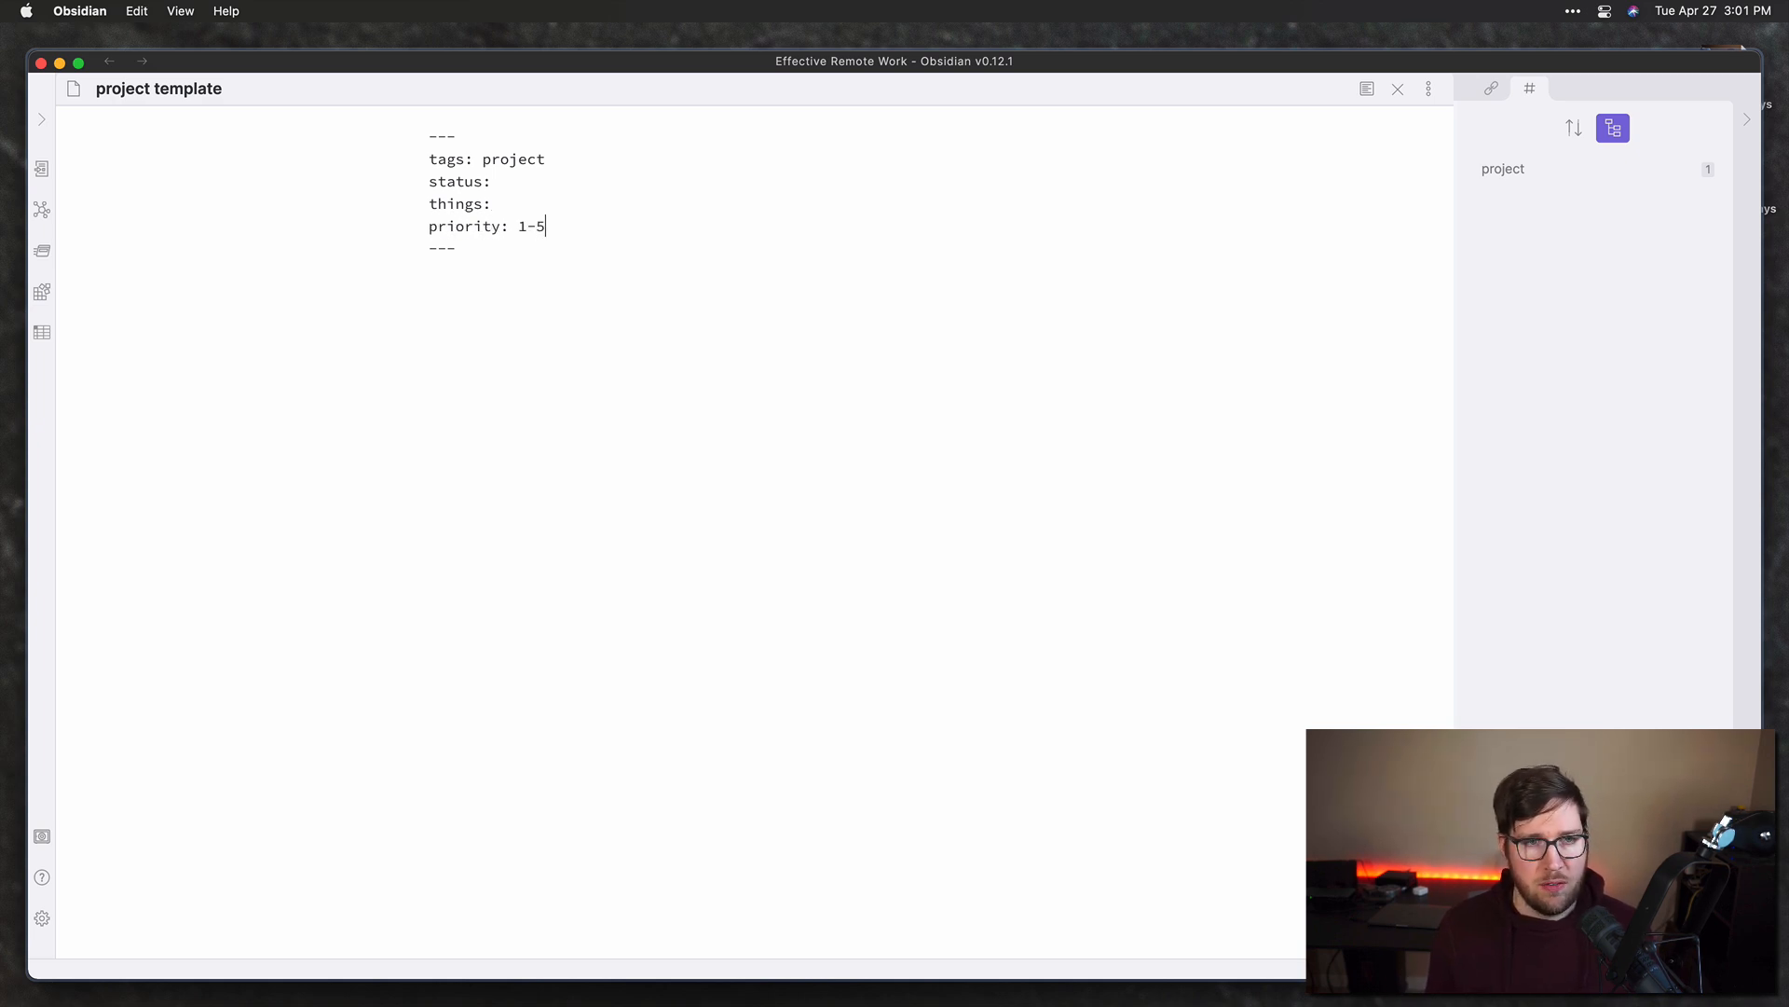
{"action": "key", "text": "BackSpace"}
{"action": "key", "text": "BackSpace"}
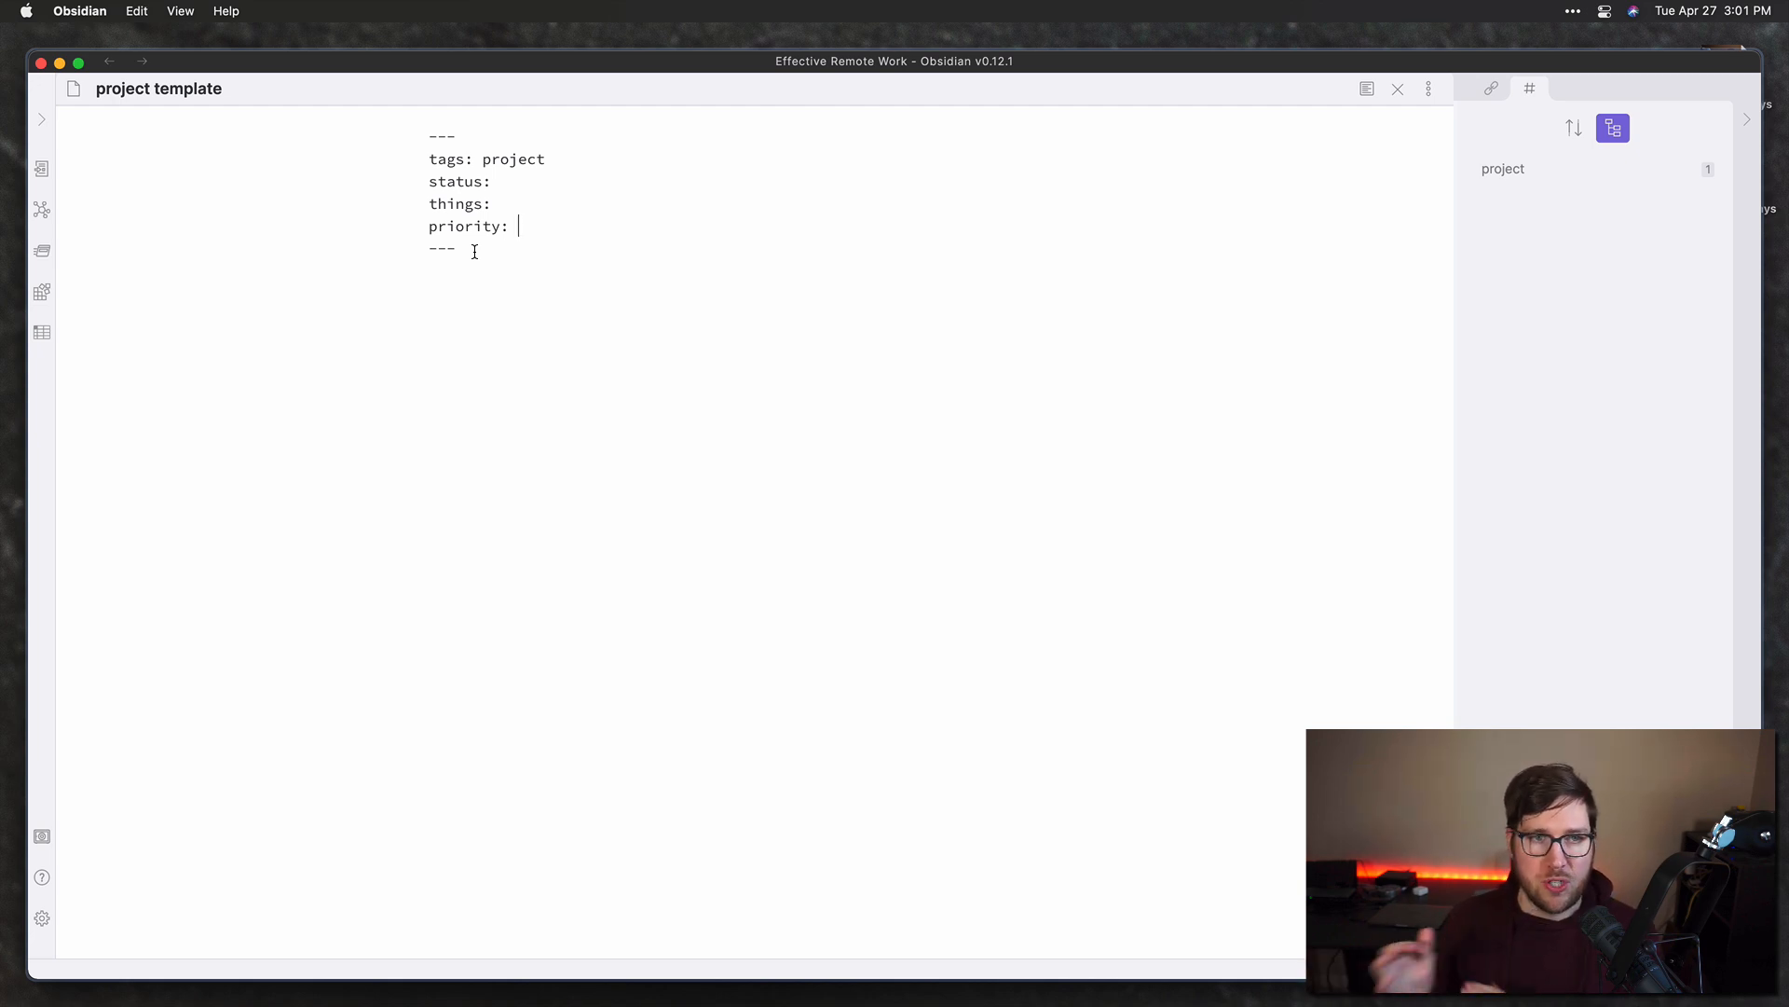
{"action": "left_click_drag", "start_coordinate": [491, 182], "coordinate": [430, 183]}
{"action": "left_click", "coordinate": [431, 183]}
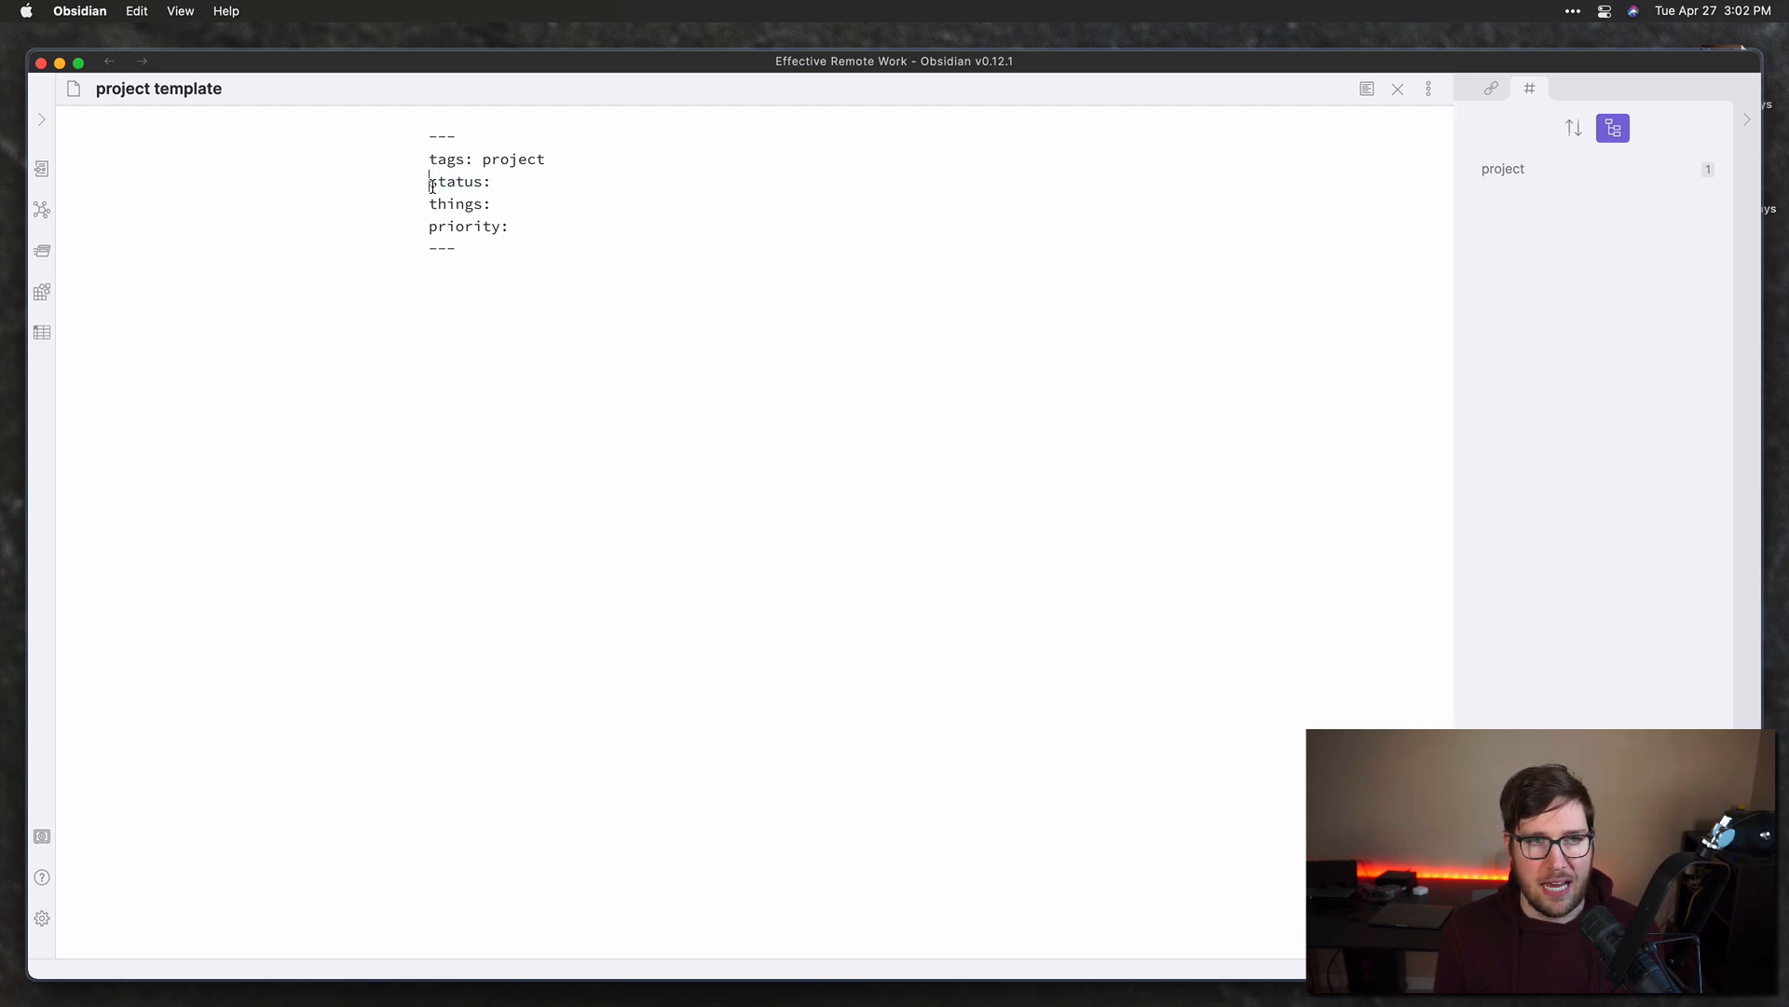
{"action": "left_click", "coordinate": [586, 187]}
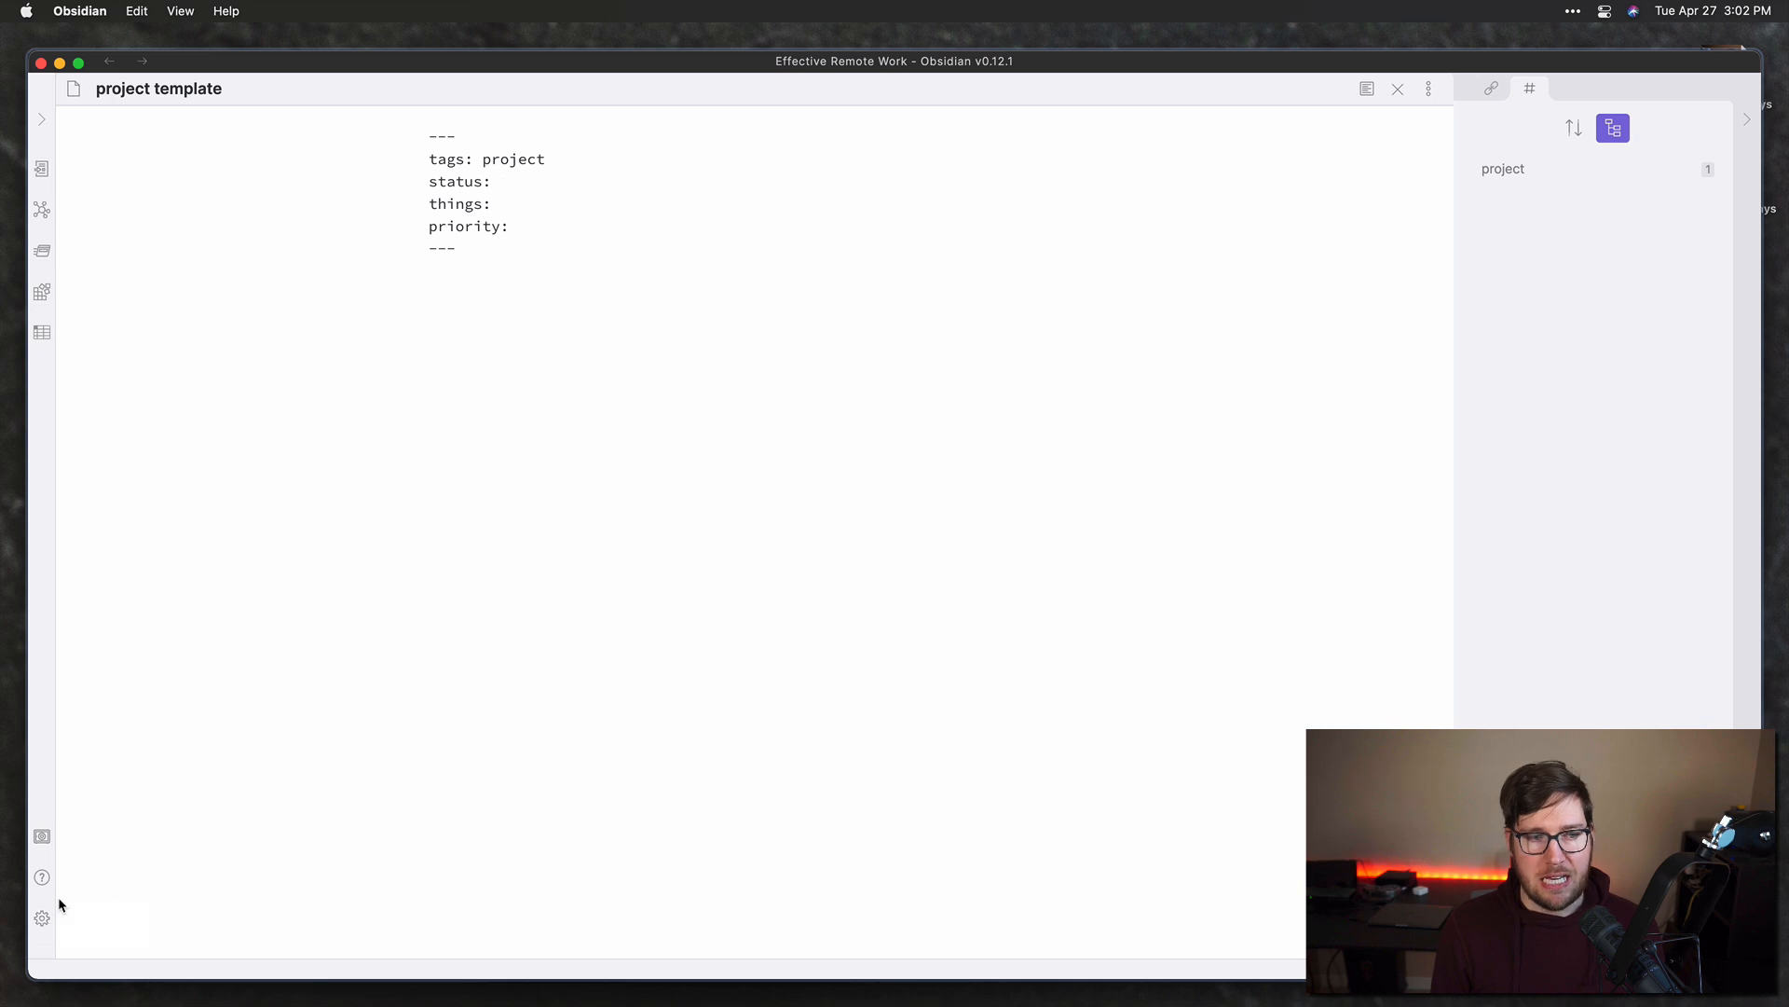
Step: Enable the Templates core plugin and return to the note
{"action": "left_click", "coordinate": [42, 918]}
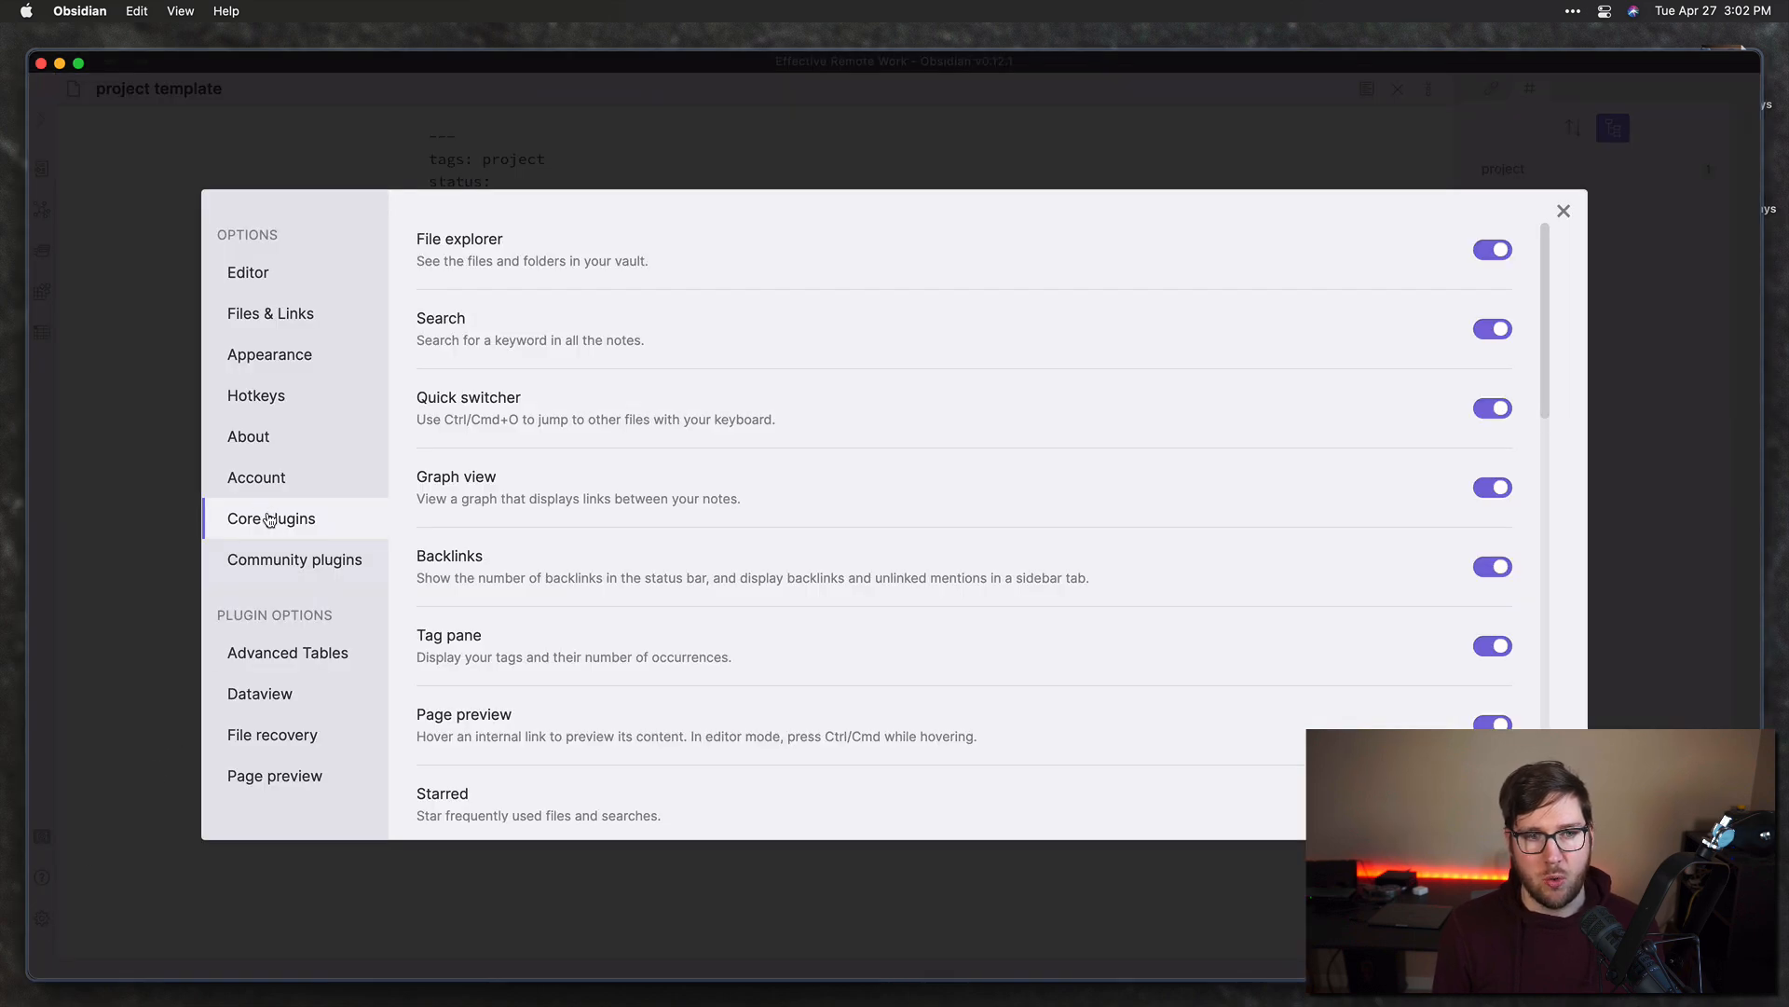
{"action": "scroll", "coordinate": [835, 531], "scroll_direction": "down", "scroll_amount": 15}
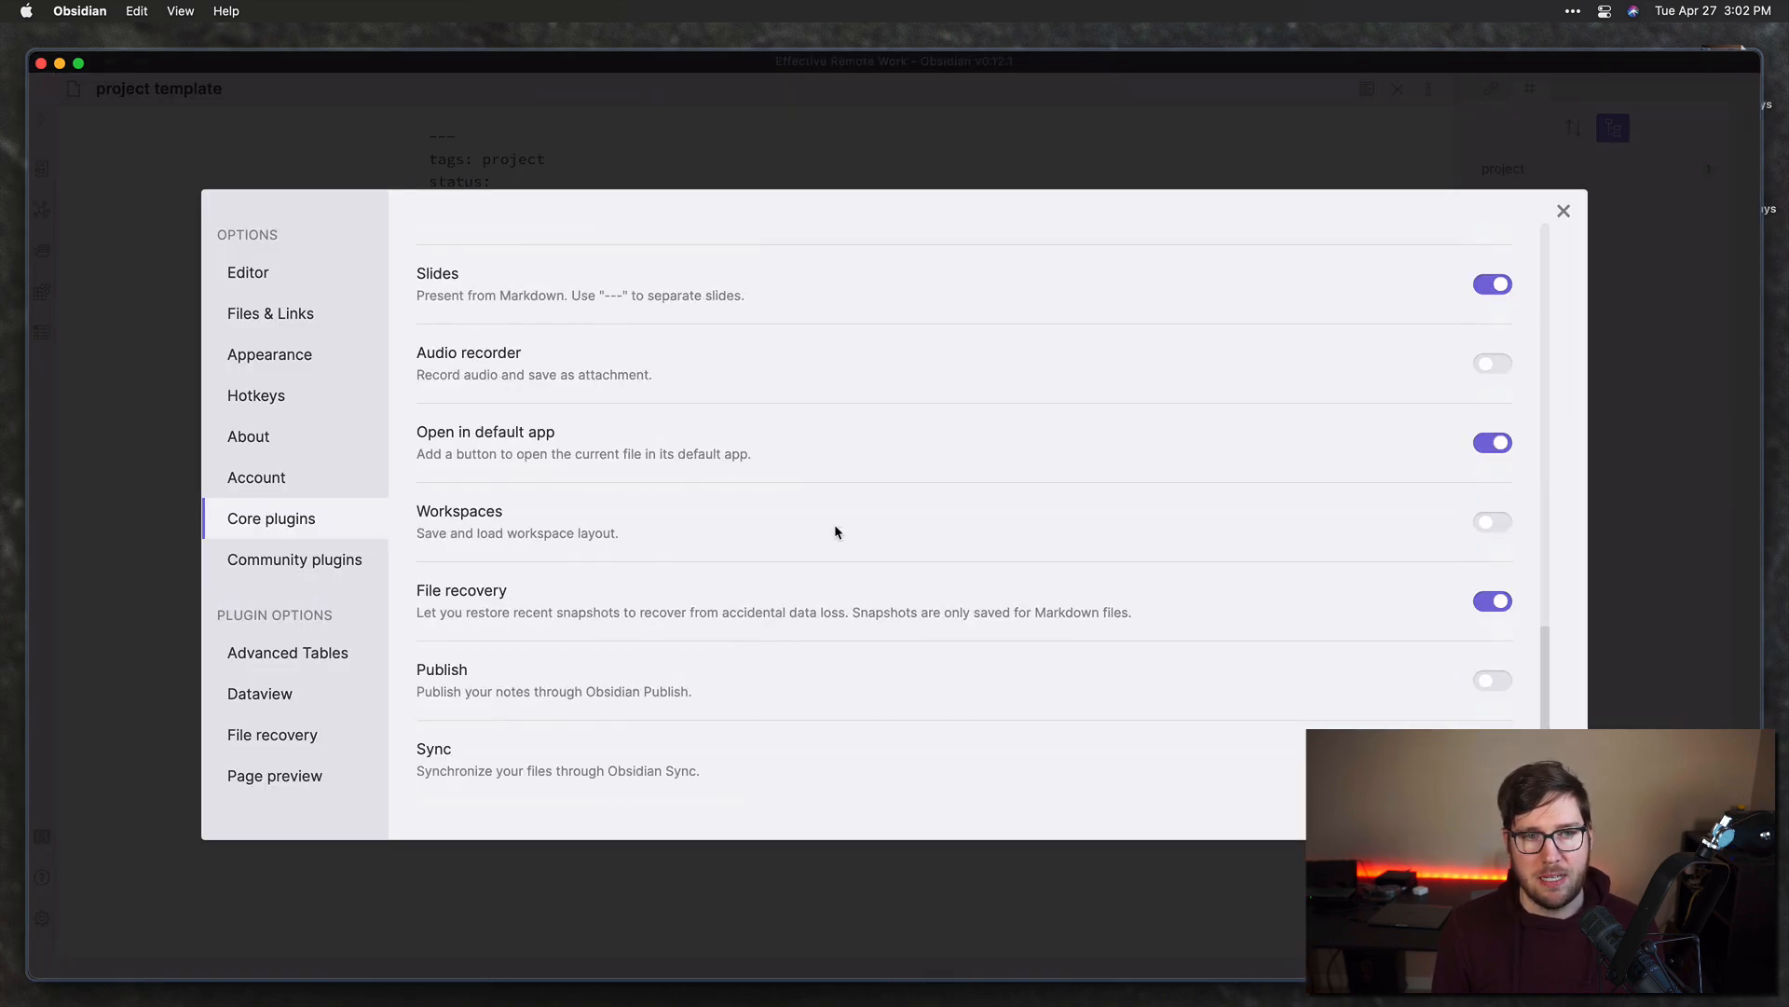
{"action": "scroll", "coordinate": [835, 532], "scroll_direction": "up", "scroll_amount": 8}
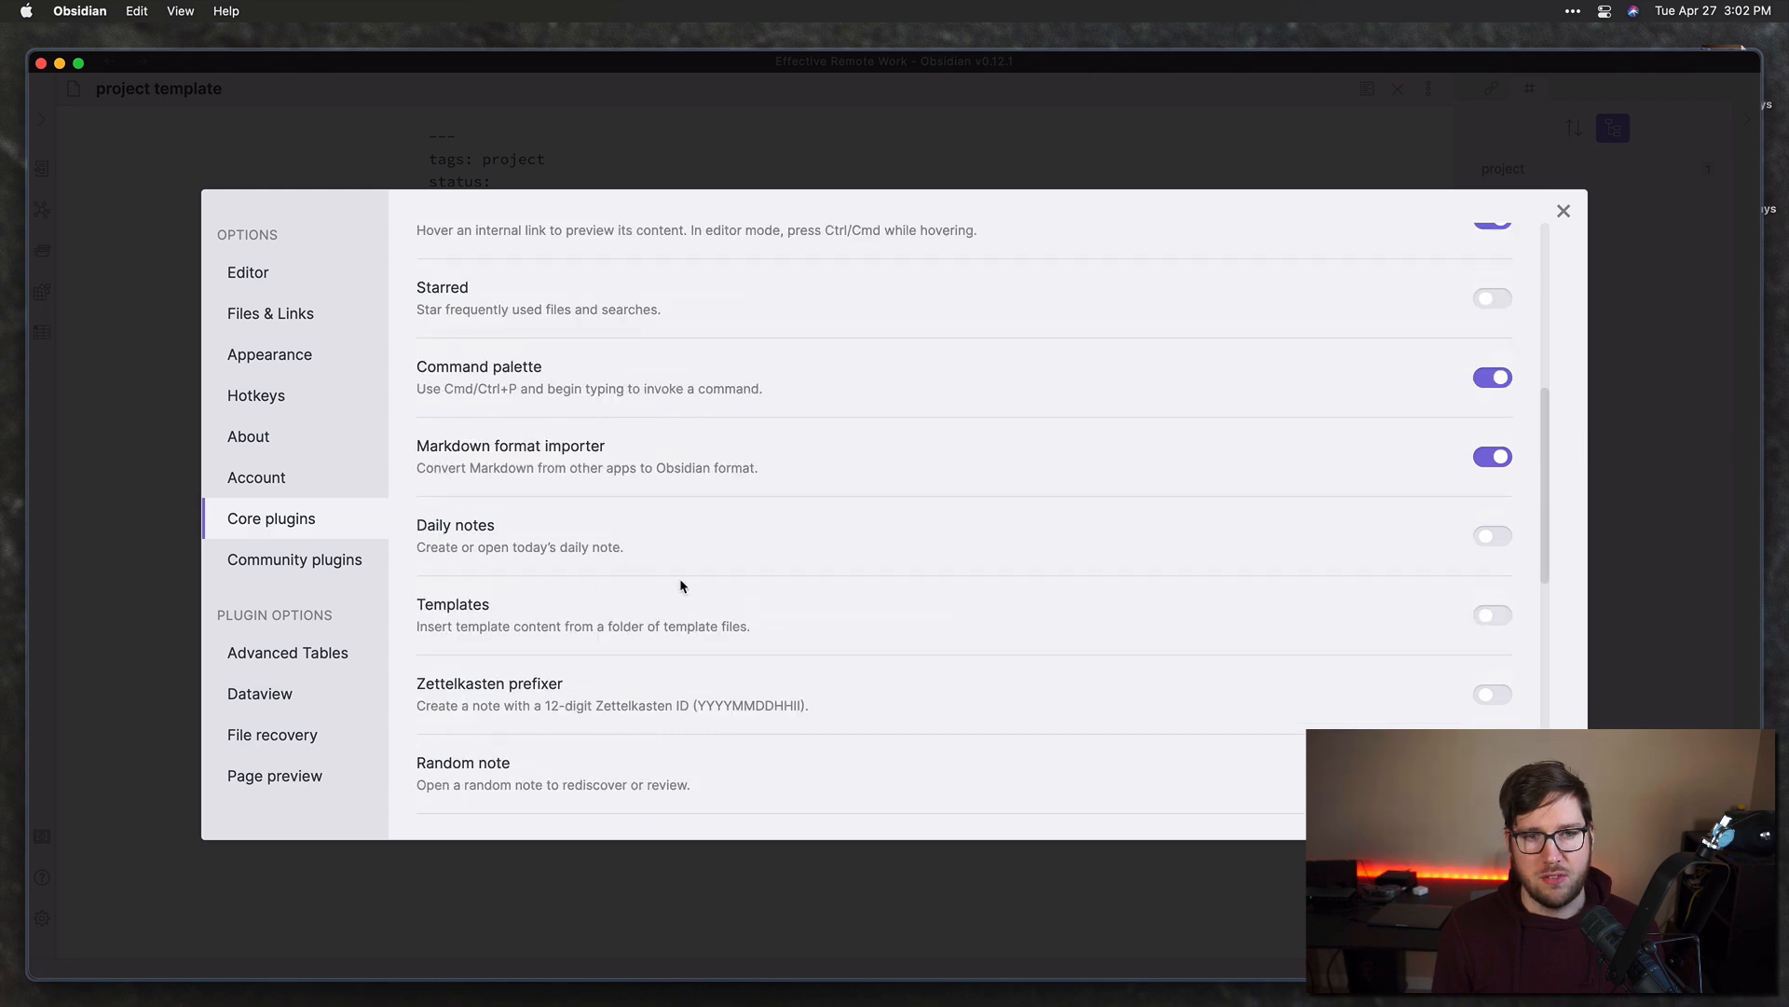
{"action": "left_click", "coordinate": [1497, 617]}
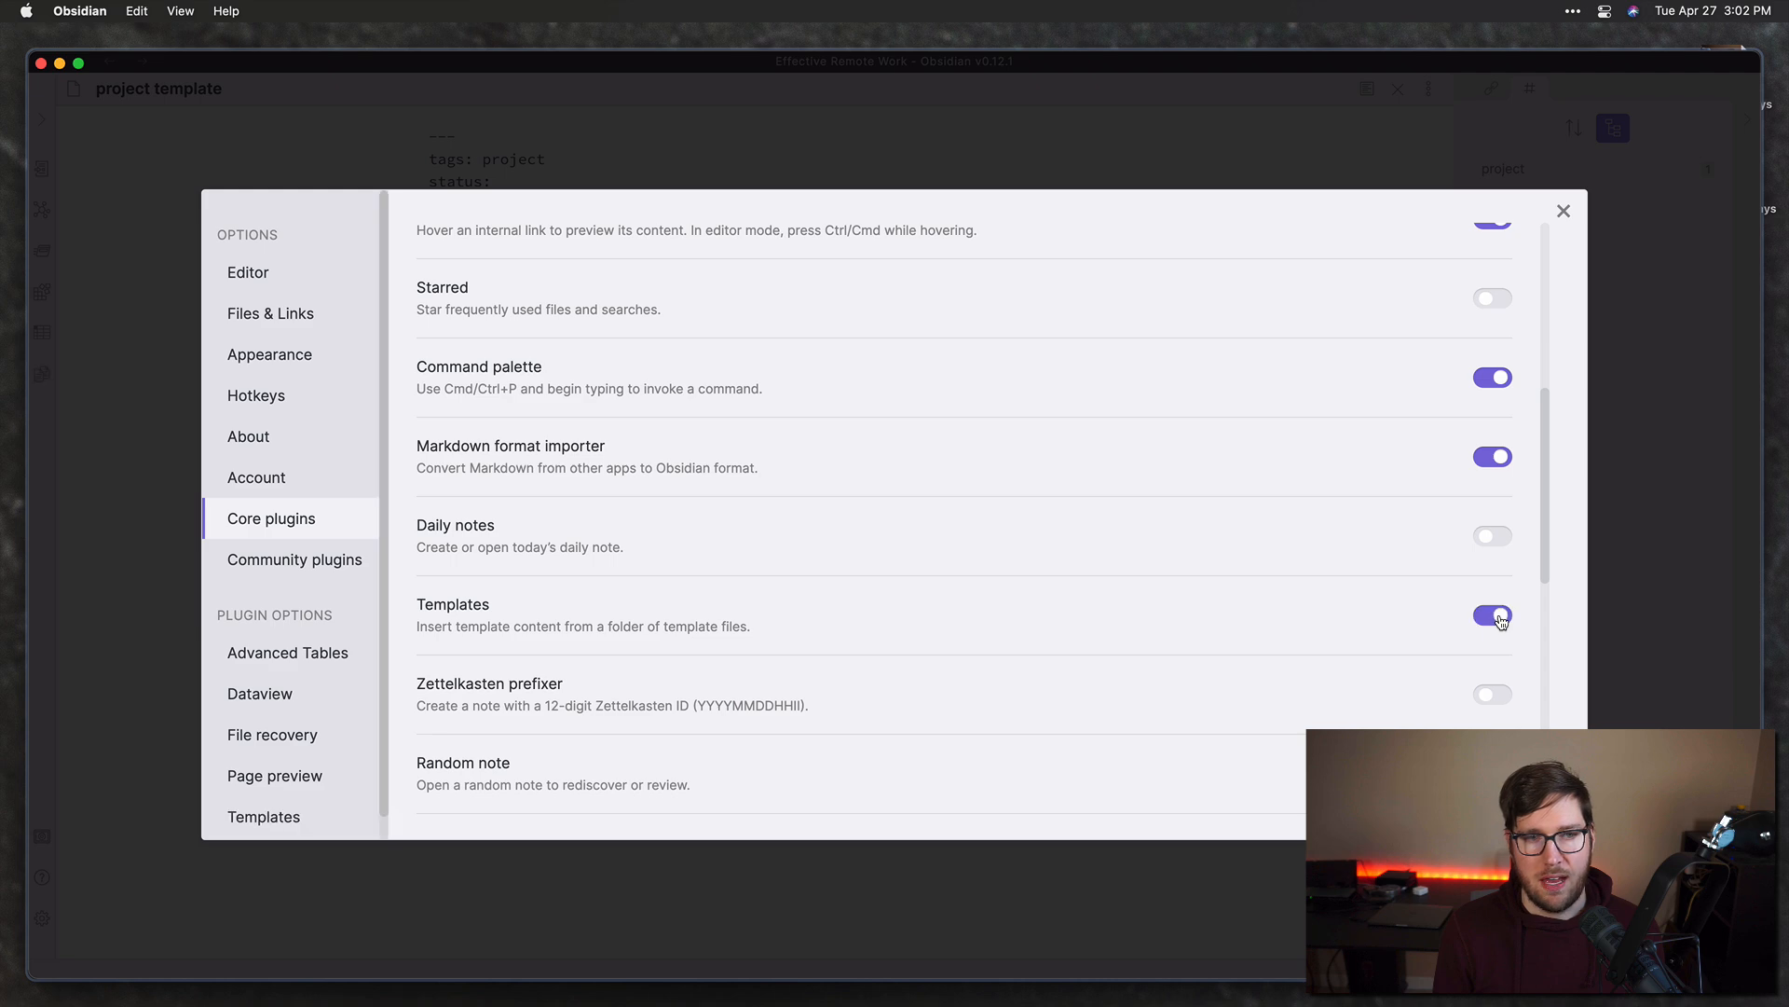
{"action": "left_click", "coordinate": [1564, 212]}
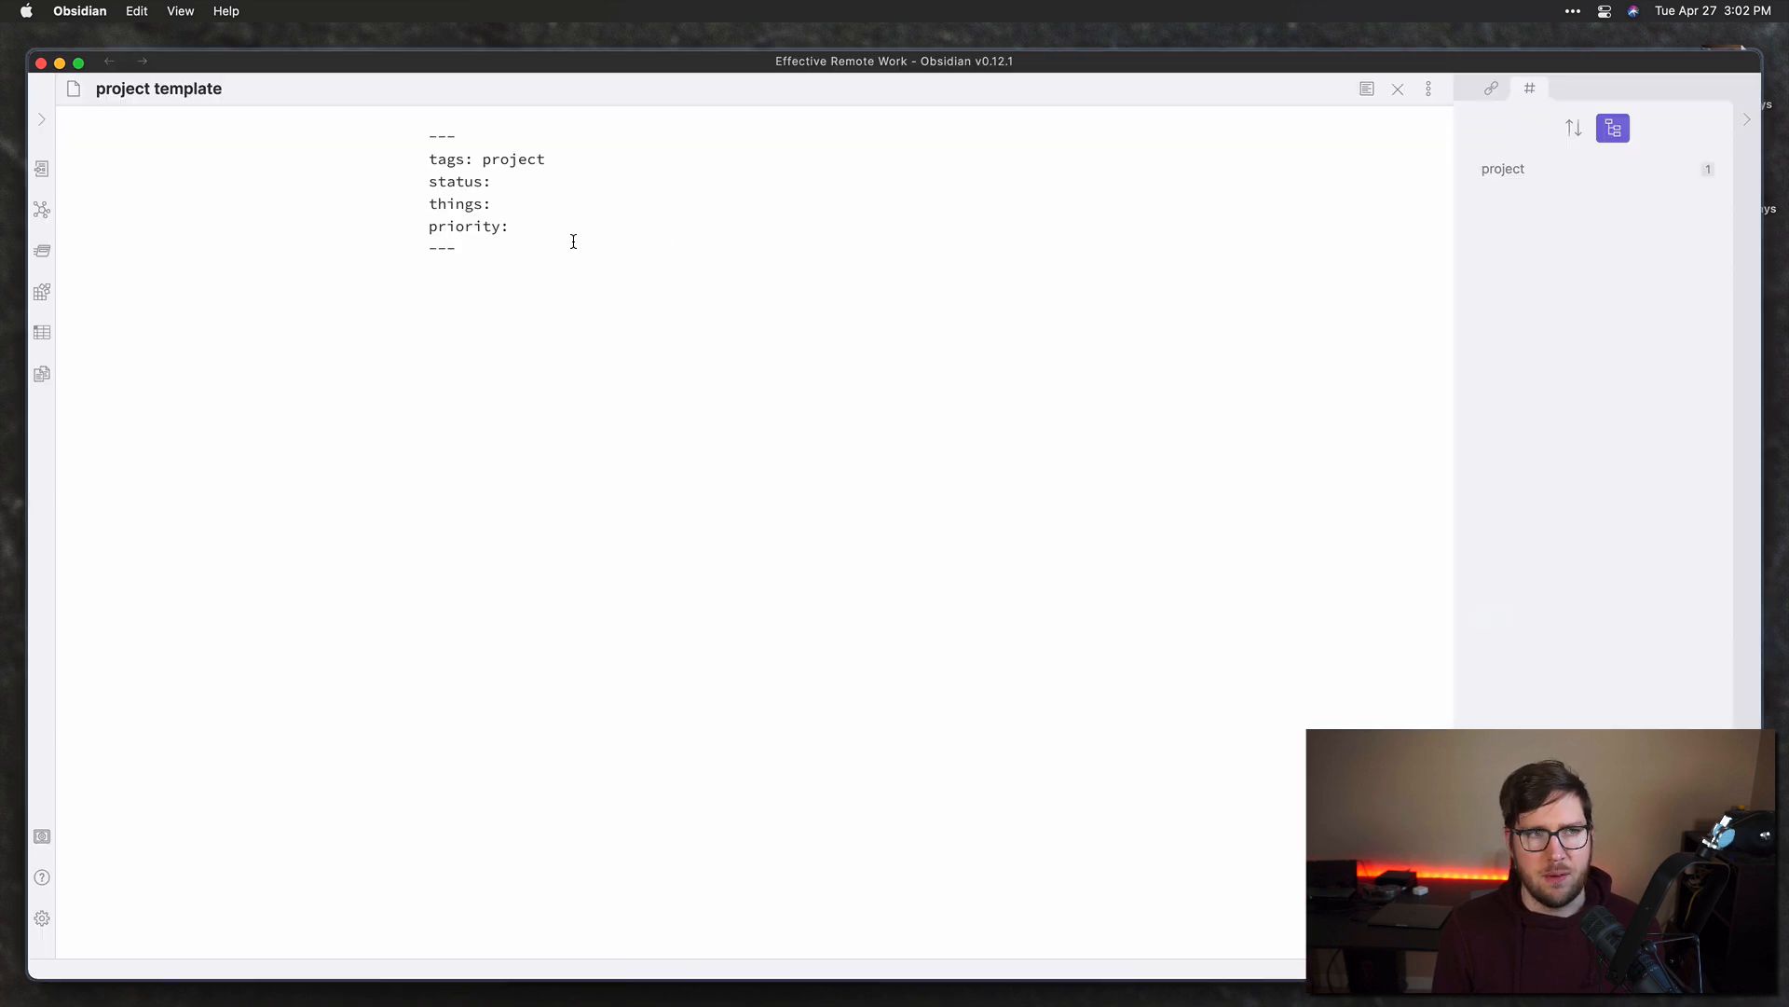
Step: Create a folder named "999 Templates" in the vault and move the project template note into it
{"action": "left_click", "coordinate": [42, 120]}
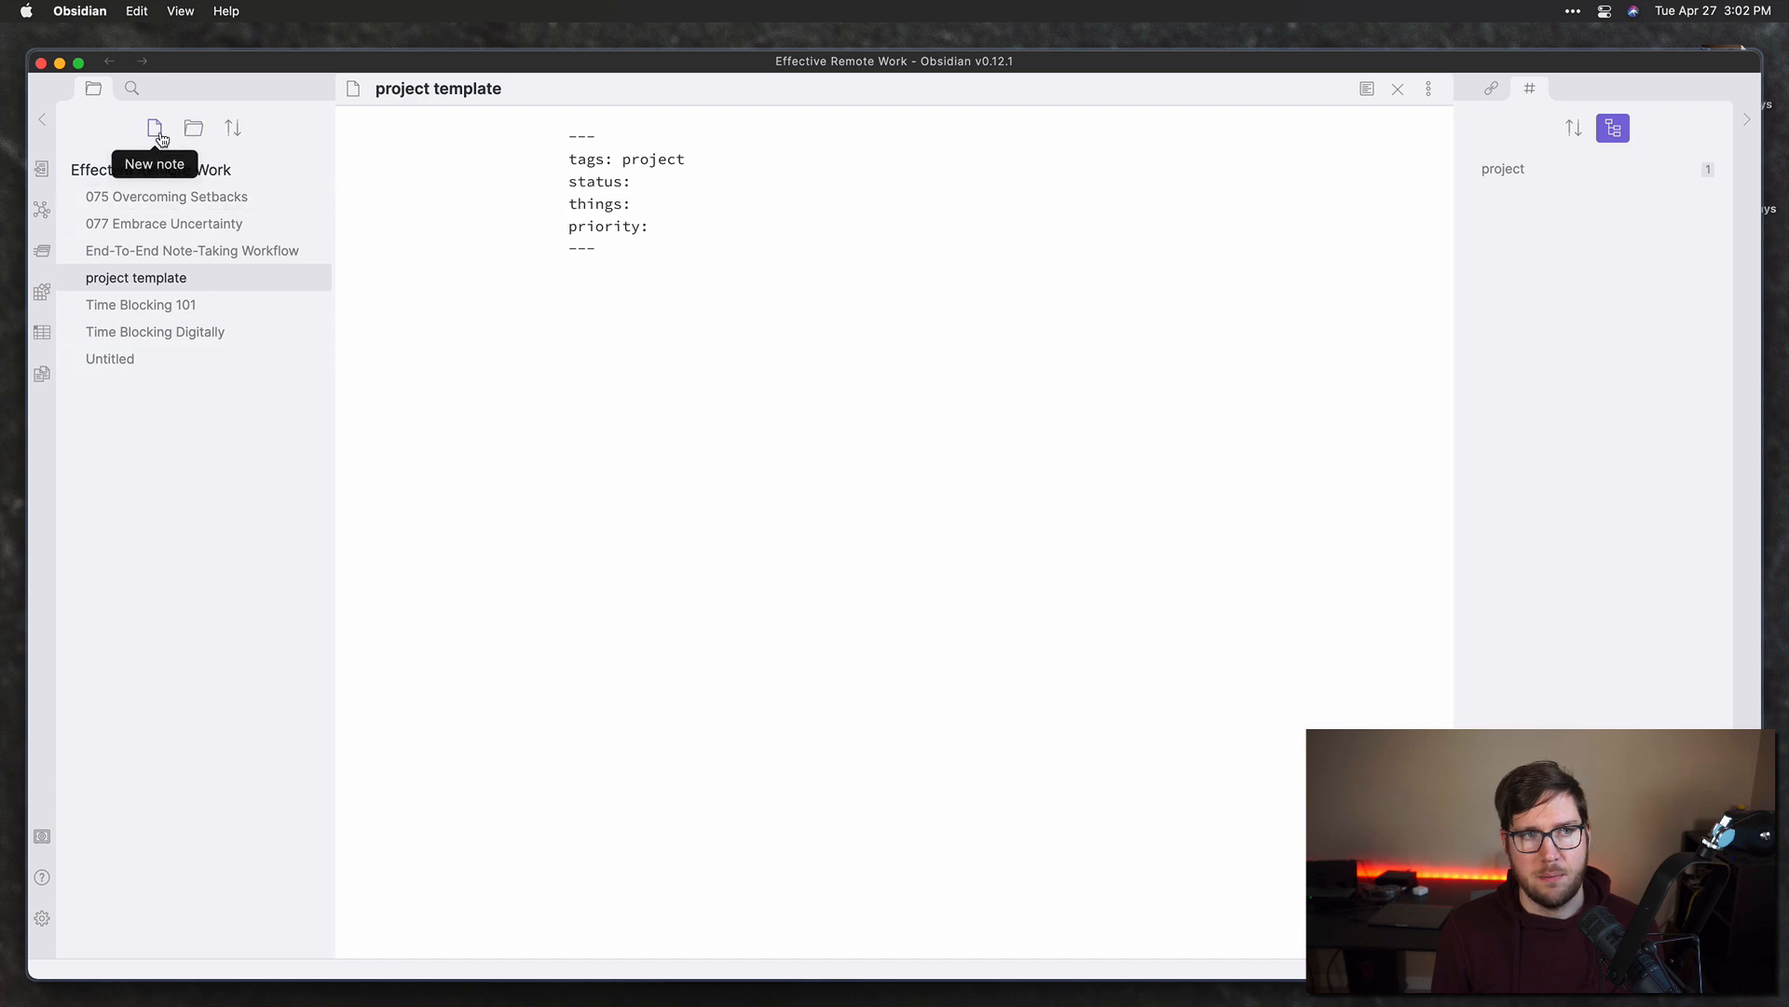
{"action": "left_click", "coordinate": [183, 137]}
{"action": "type", "text": "999 Temp"}
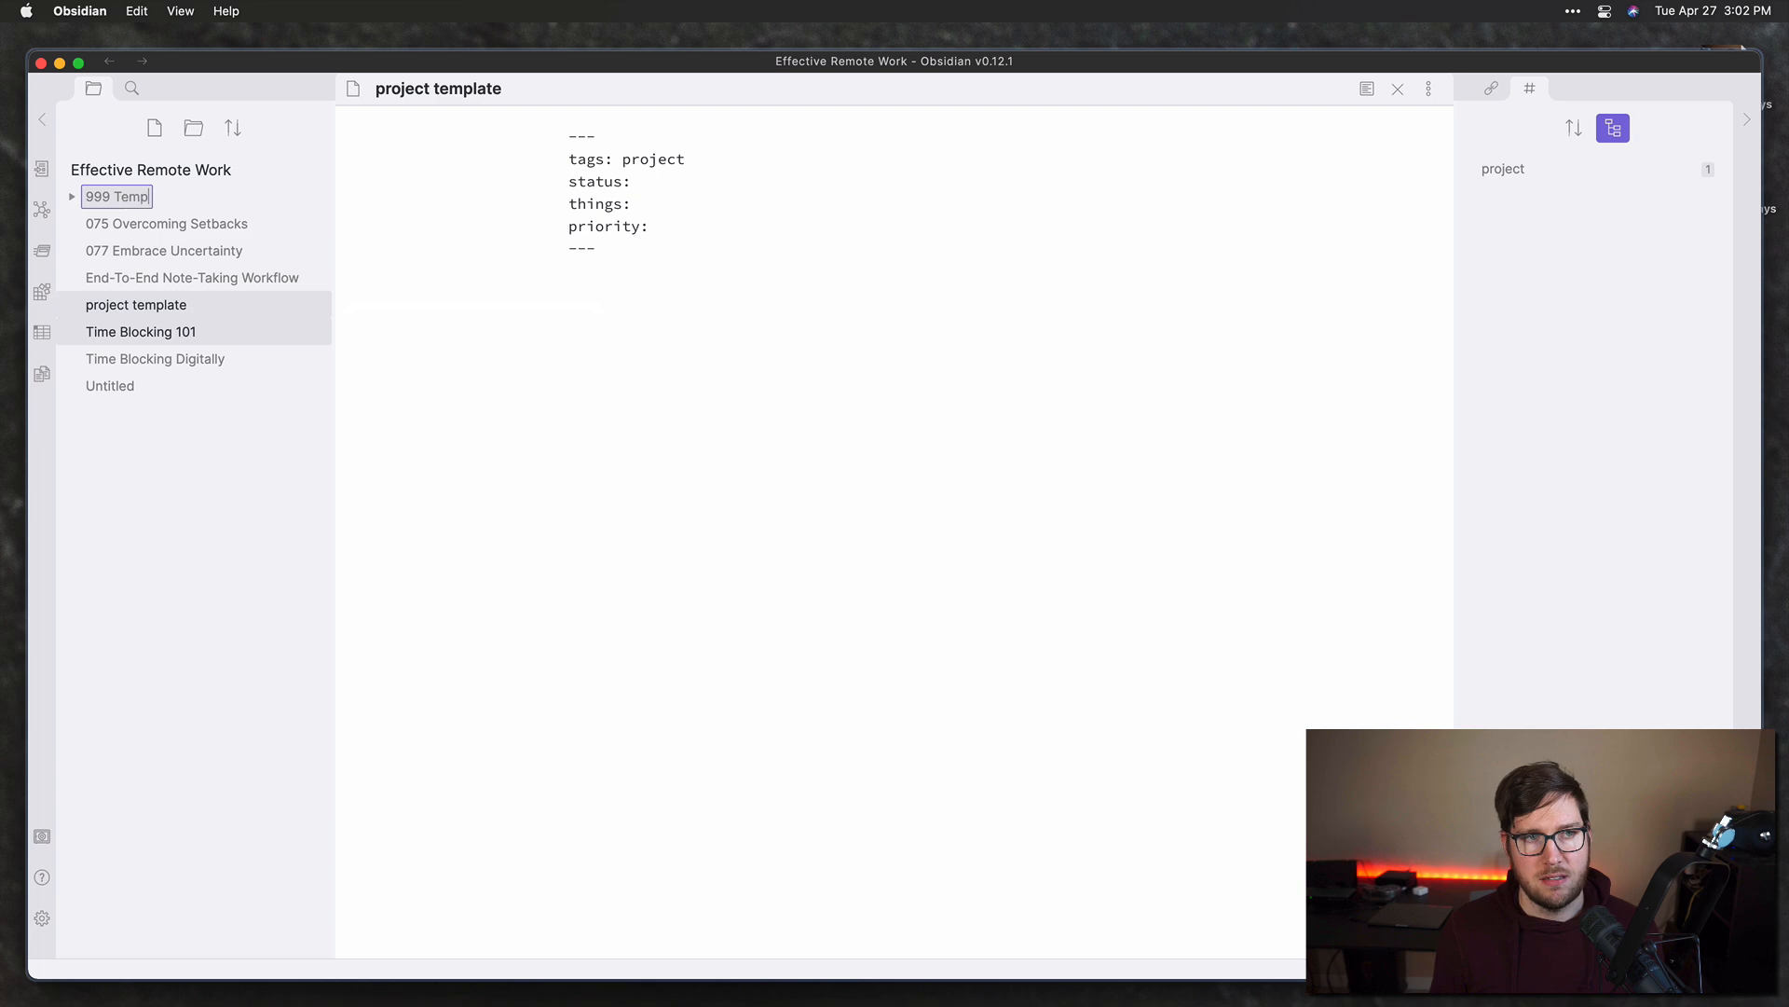
{"action": "type", "text": "lates"}
{"action": "key", "text": "Return"}
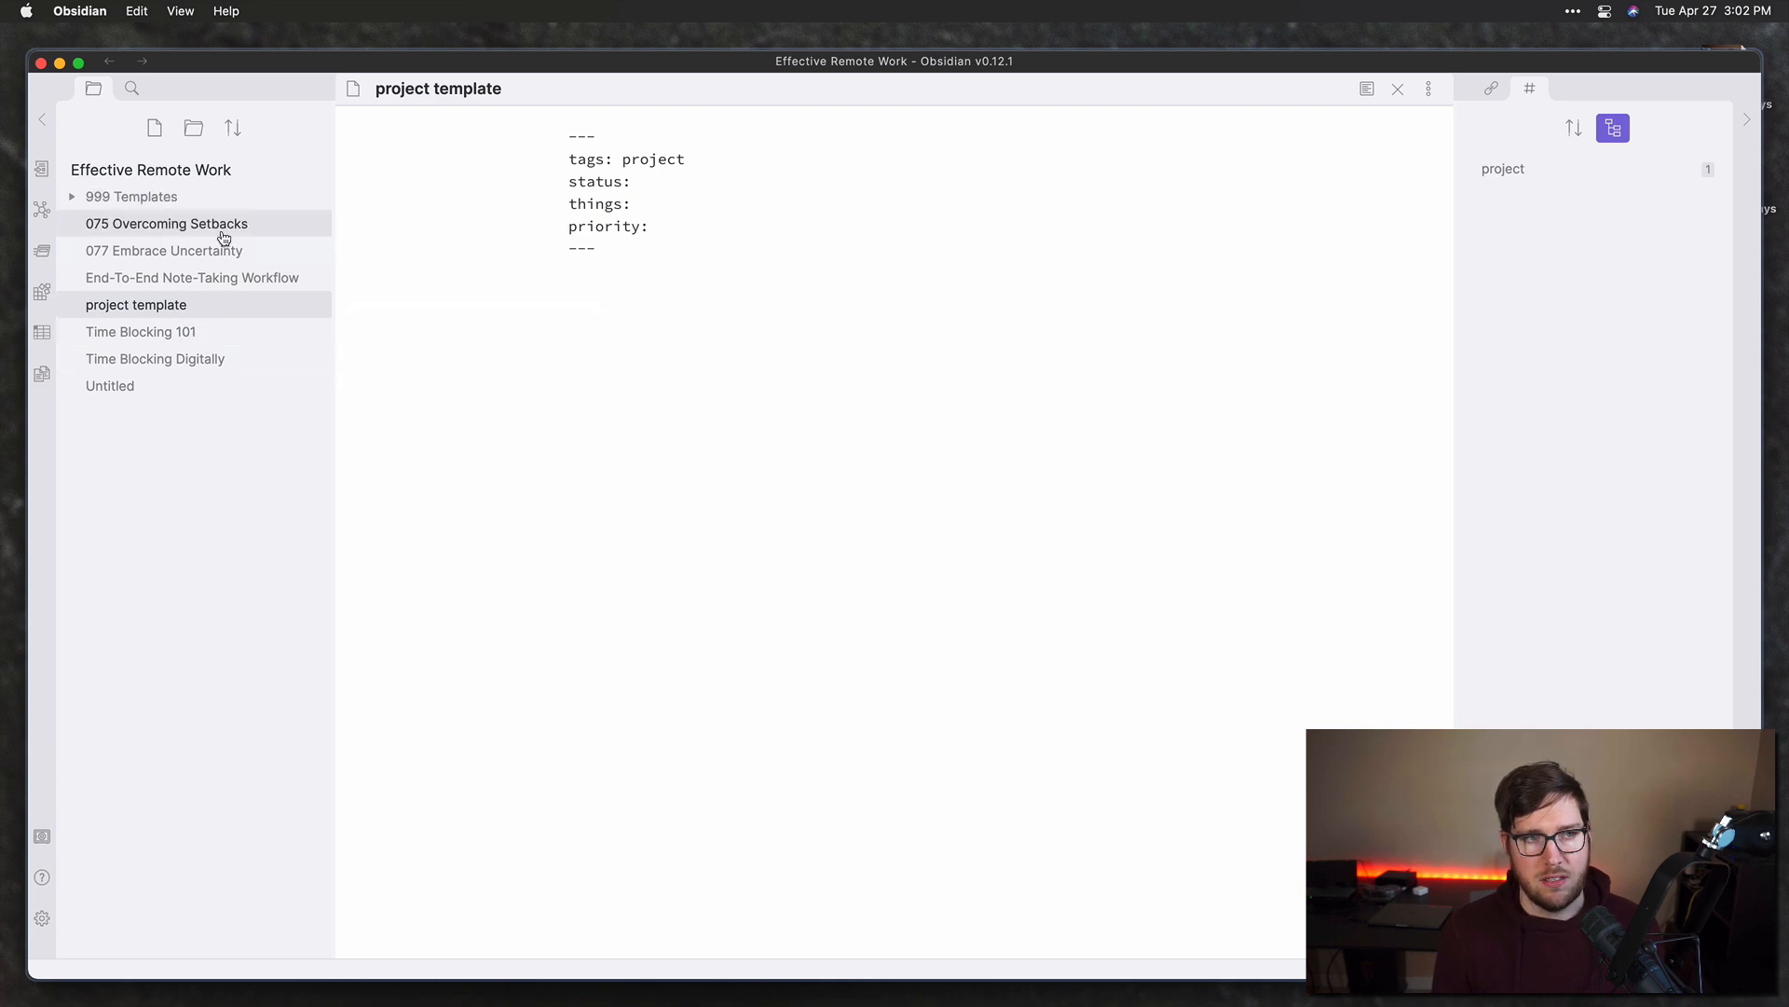
{"action": "left_click_drag", "start_coordinate": [141, 312], "coordinate": [147, 194]}
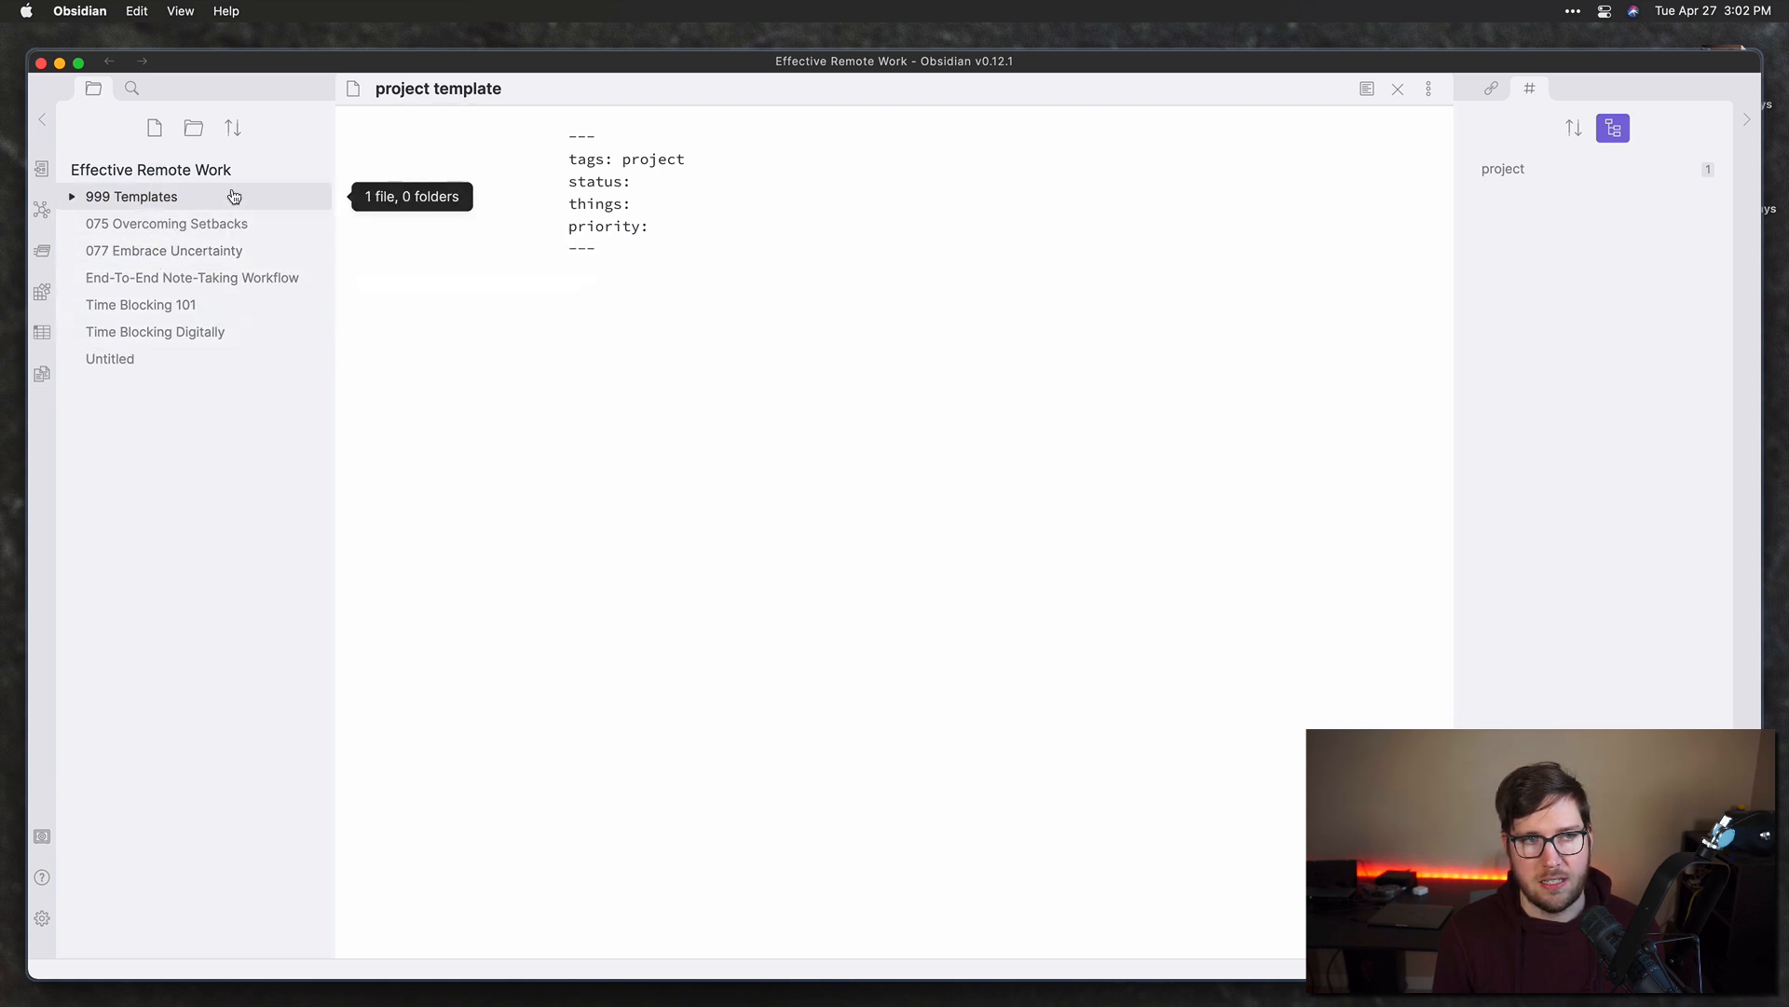
Step: Set the Templates plugin's template folder location to "999 Templates" and return to the note
{"action": "left_click", "coordinate": [43, 918]}
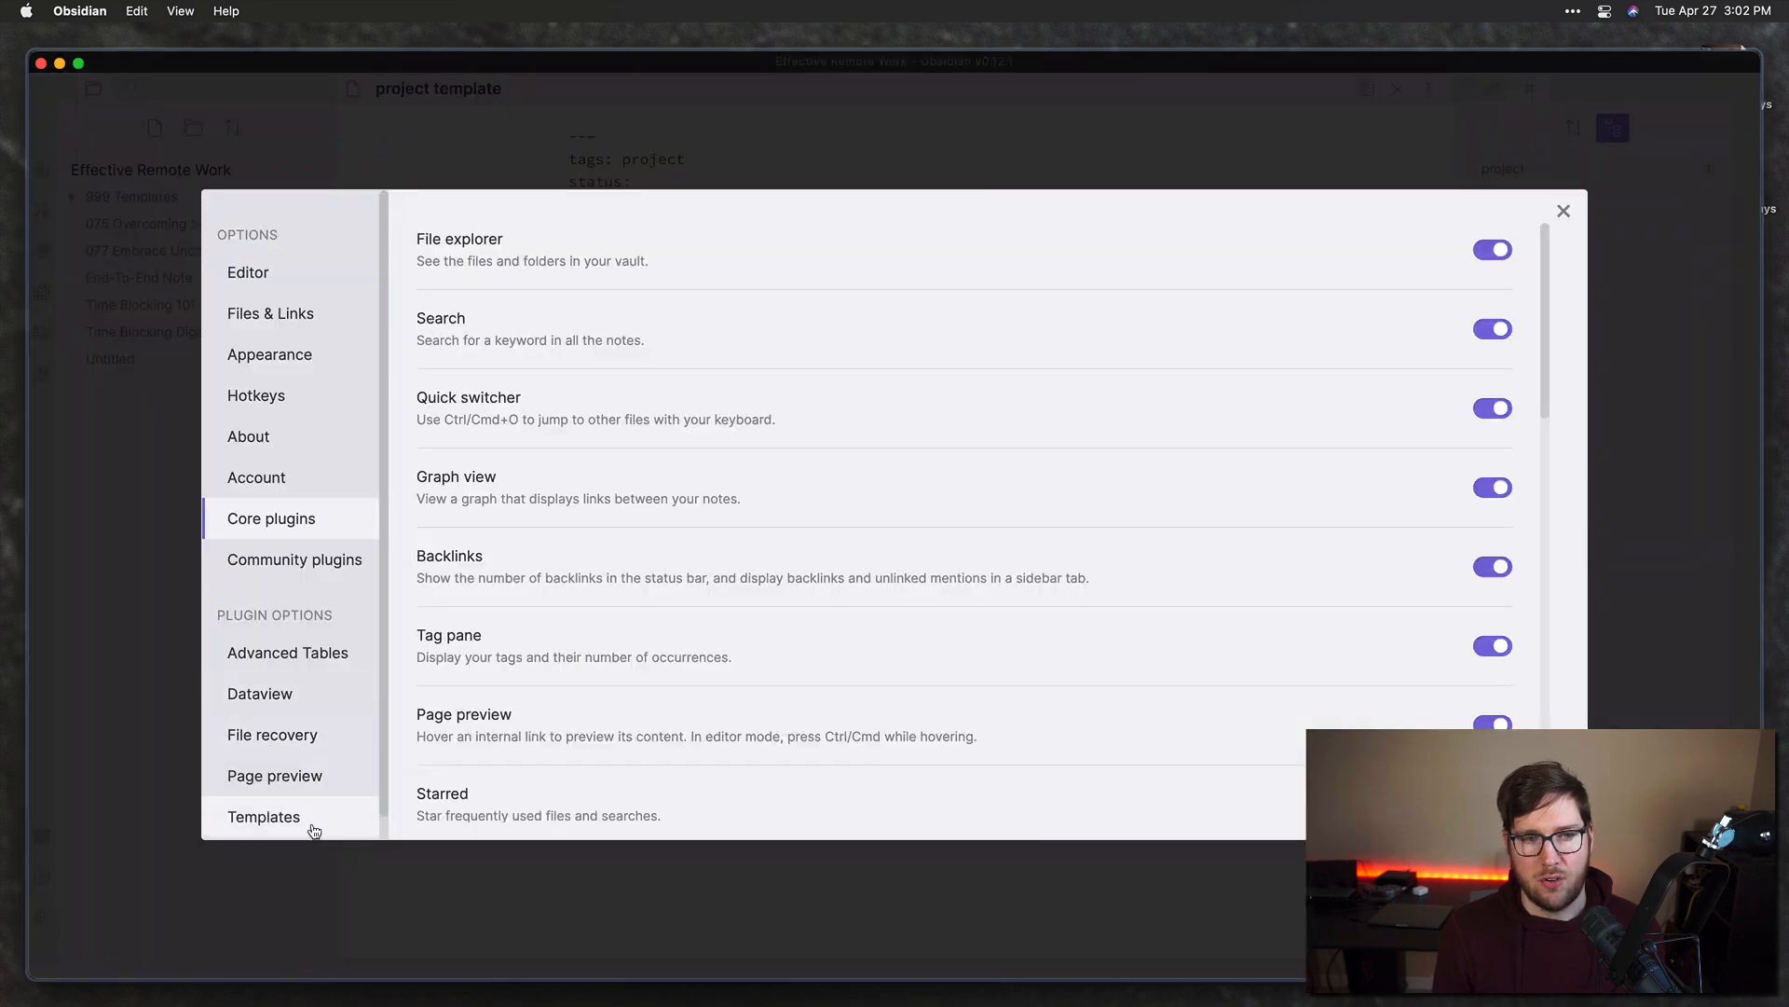
{"action": "left_click", "coordinate": [265, 820]}
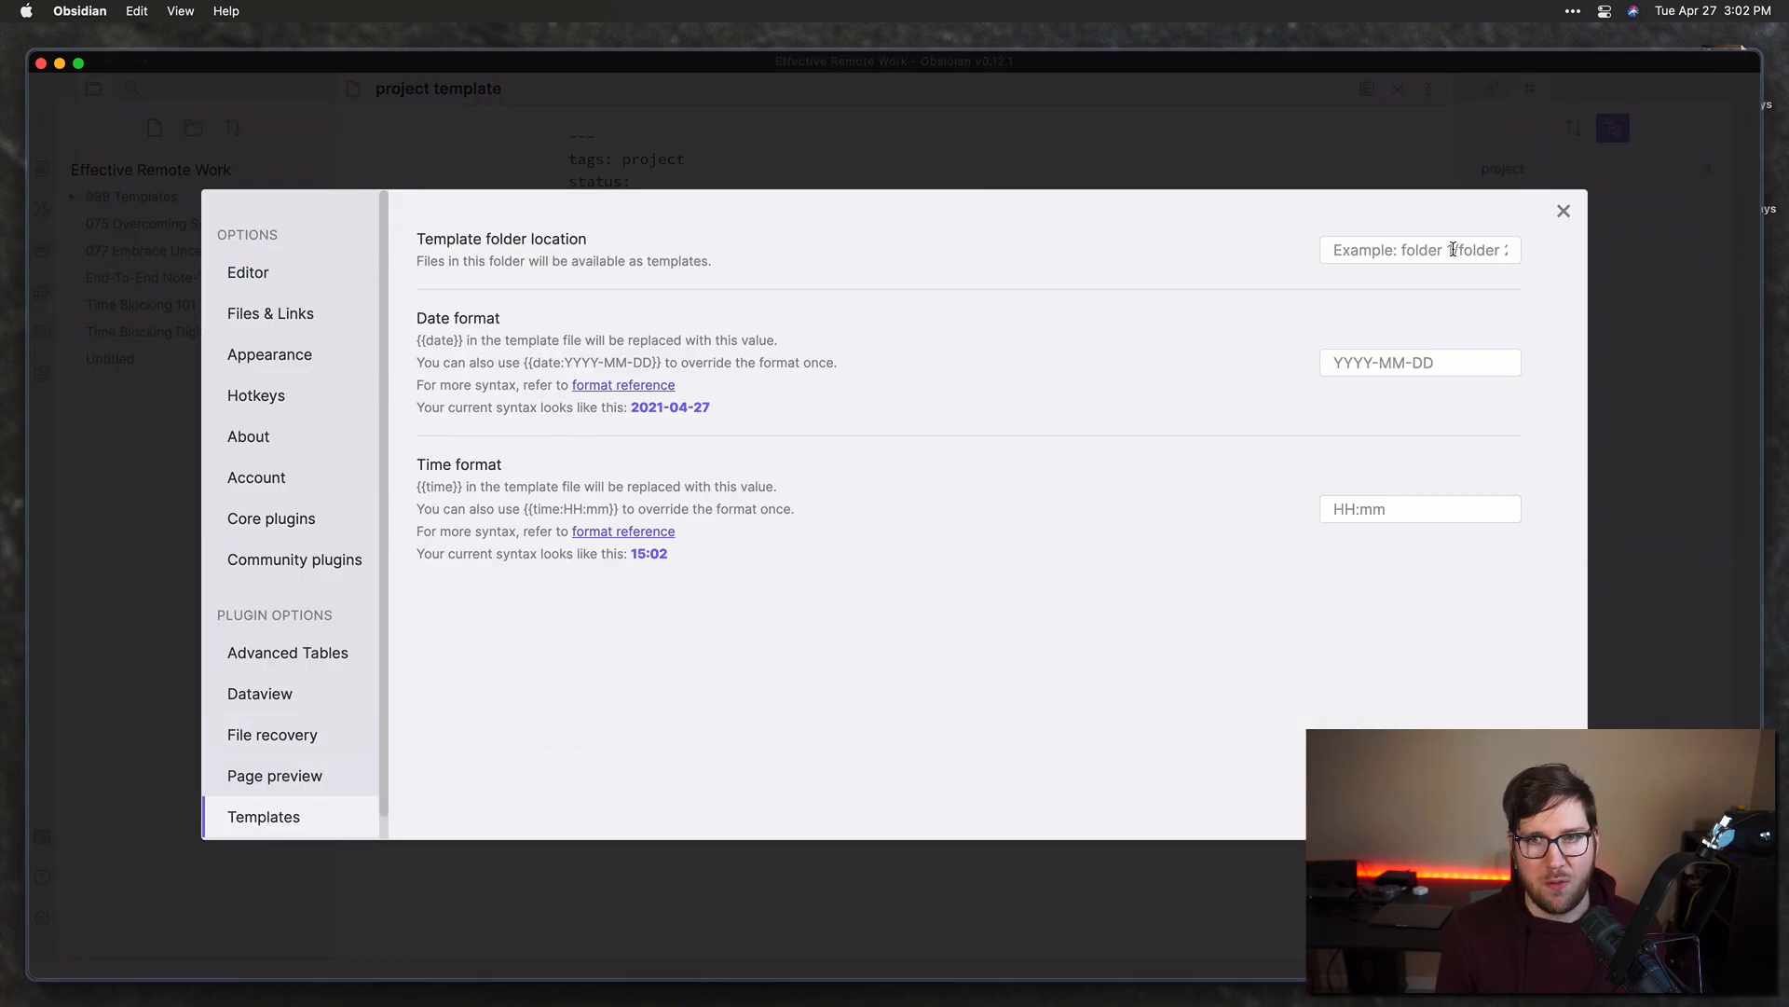
{"action": "left_click", "coordinate": [1403, 251]}
{"action": "left_click", "coordinate": [1361, 319]}
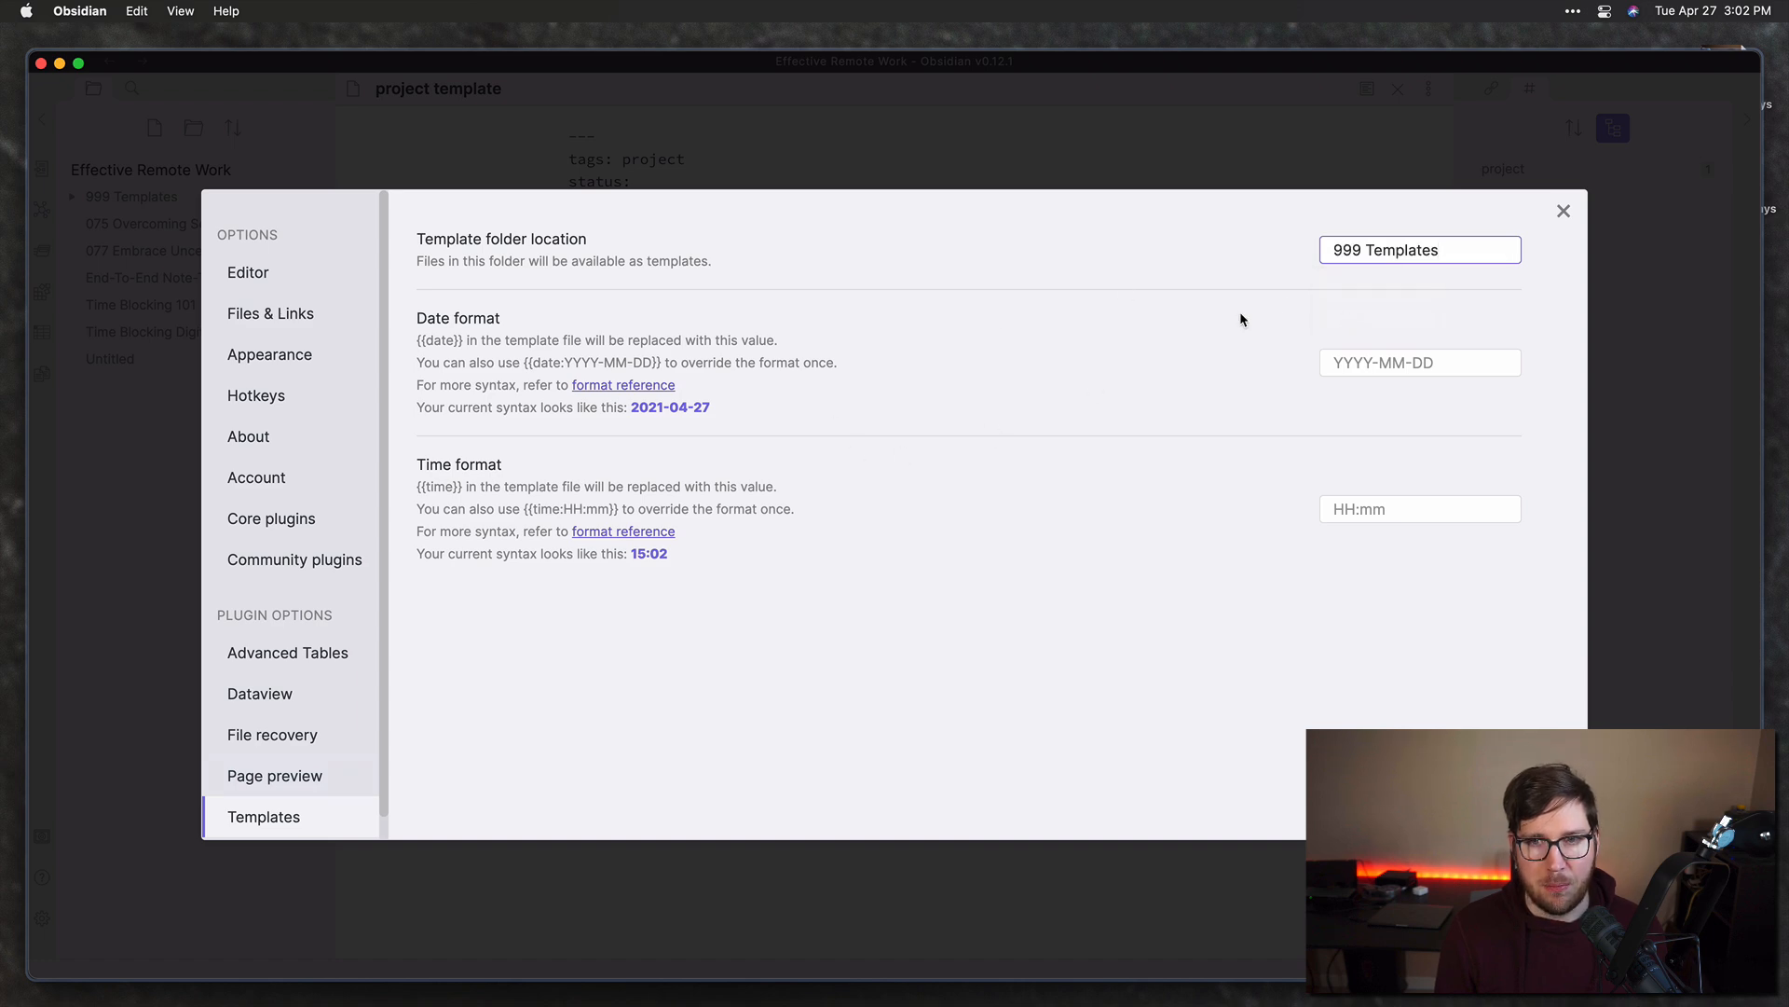
{"action": "left_click", "coordinate": [1564, 210]}
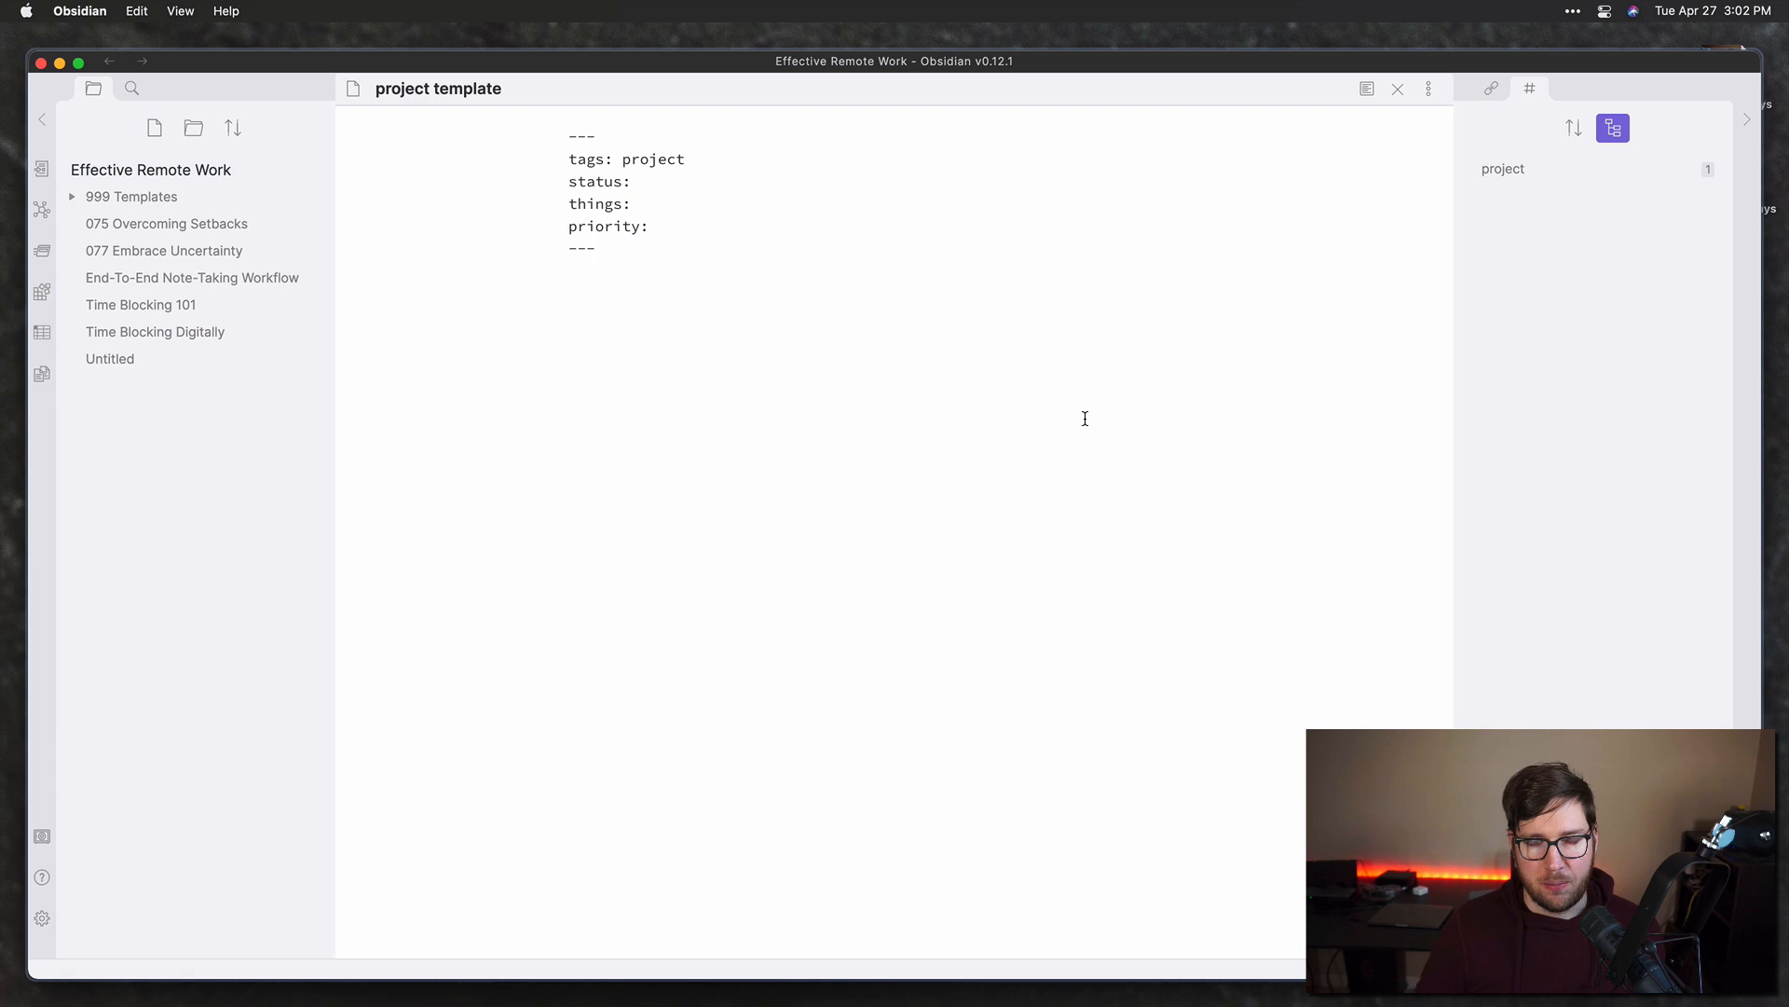
Step: Try out the Insert template command in the project template note and delete the duplicated frontmatter block
{"action": "key", "text": "super+p"}
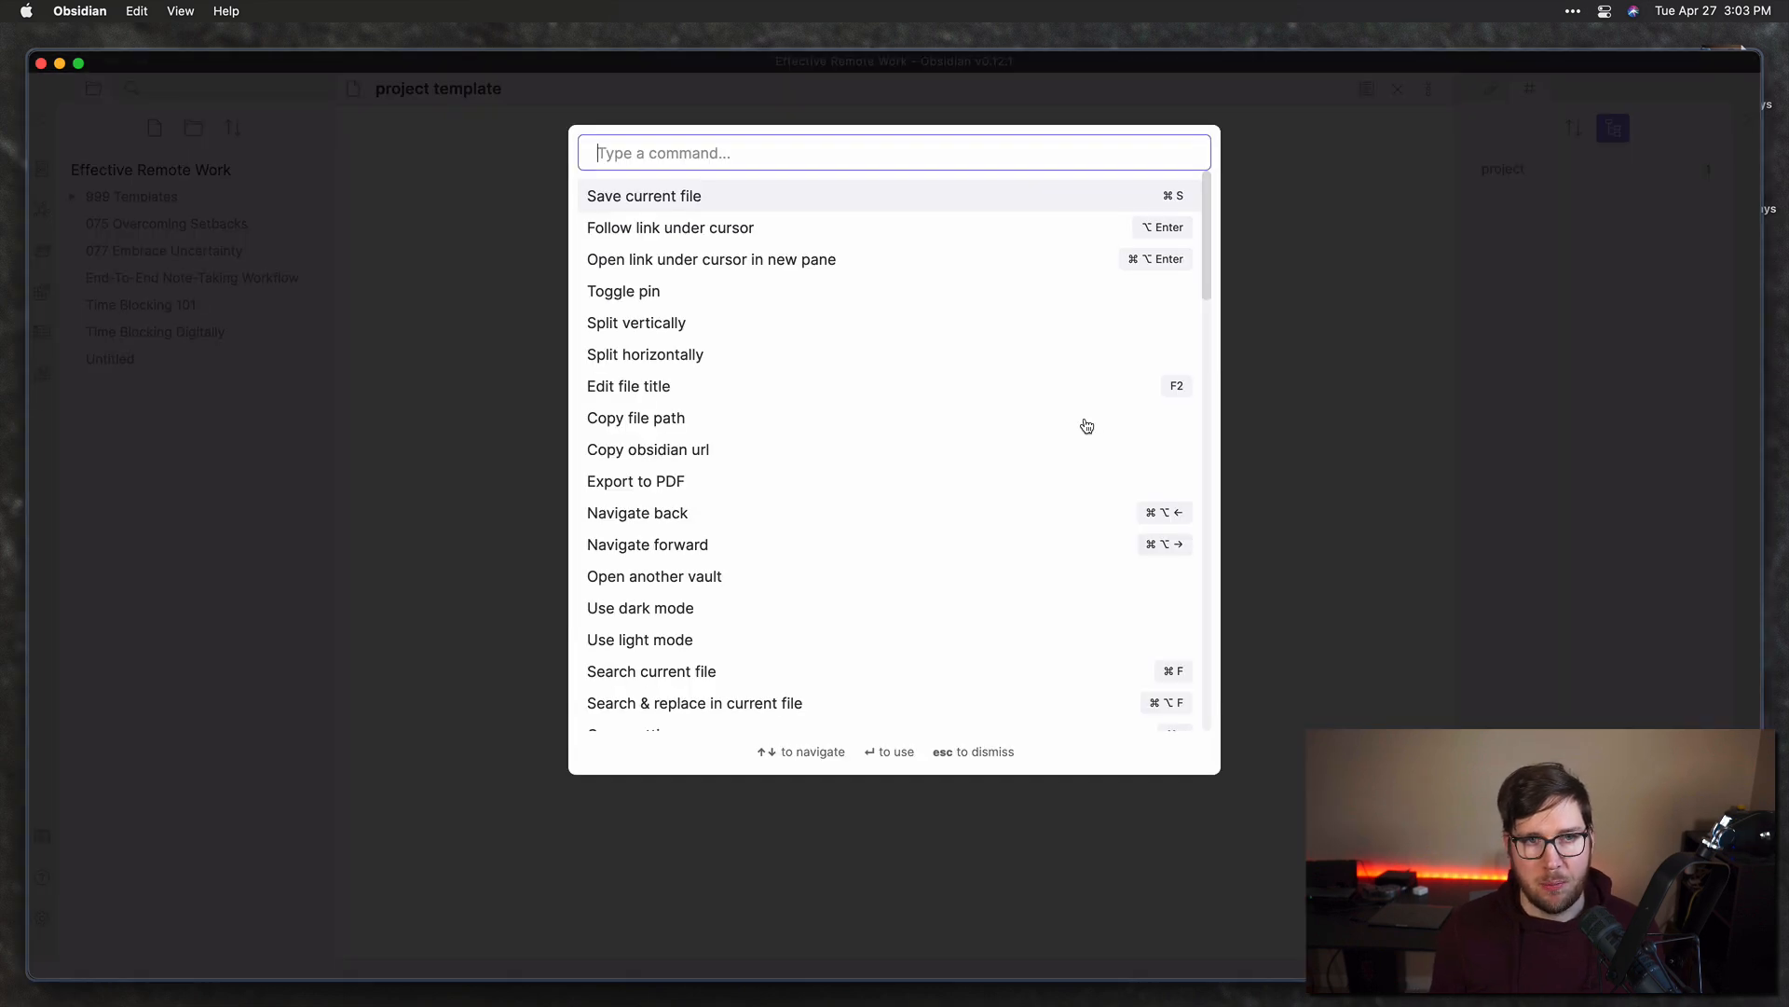
{"action": "type", "text": "temp;"}
{"action": "key", "text": "BackSpace"}
{"action": "key", "text": "BackSpace"}
{"action": "key", "text": "Return"}
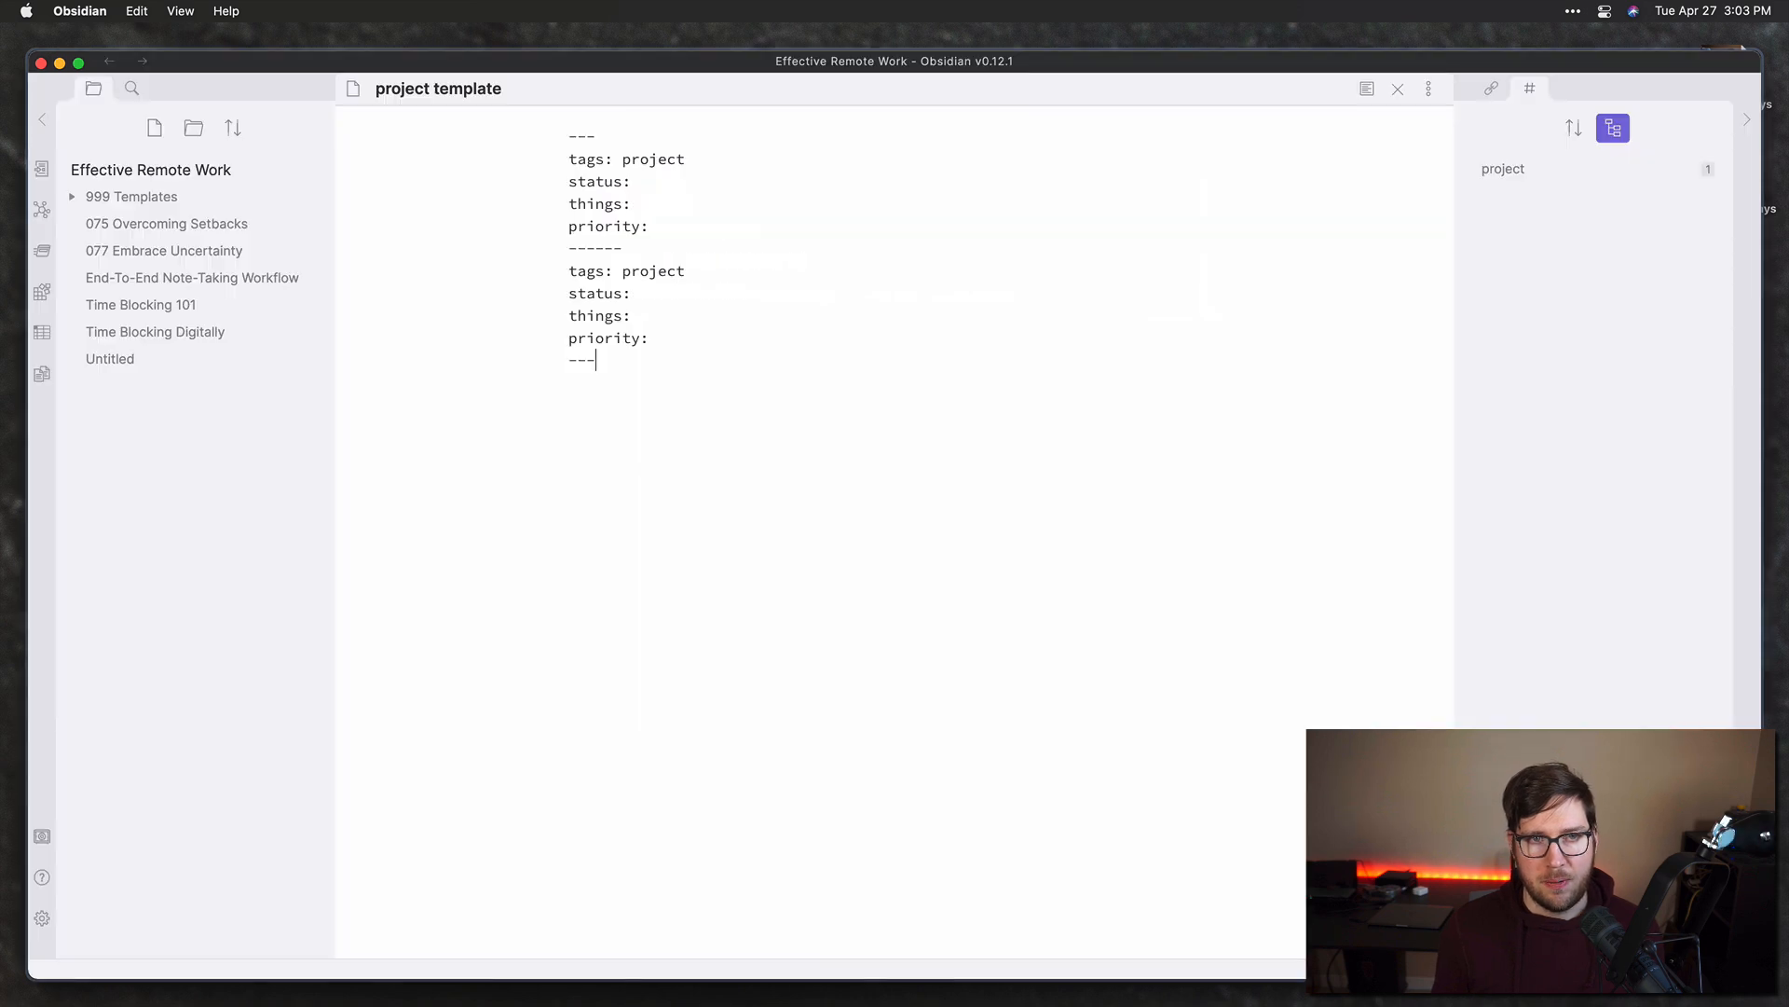
{"action": "left_click_drag", "start_coordinate": [619, 357], "coordinate": [595, 245]}
{"action": "key", "text": "BackSpace"}
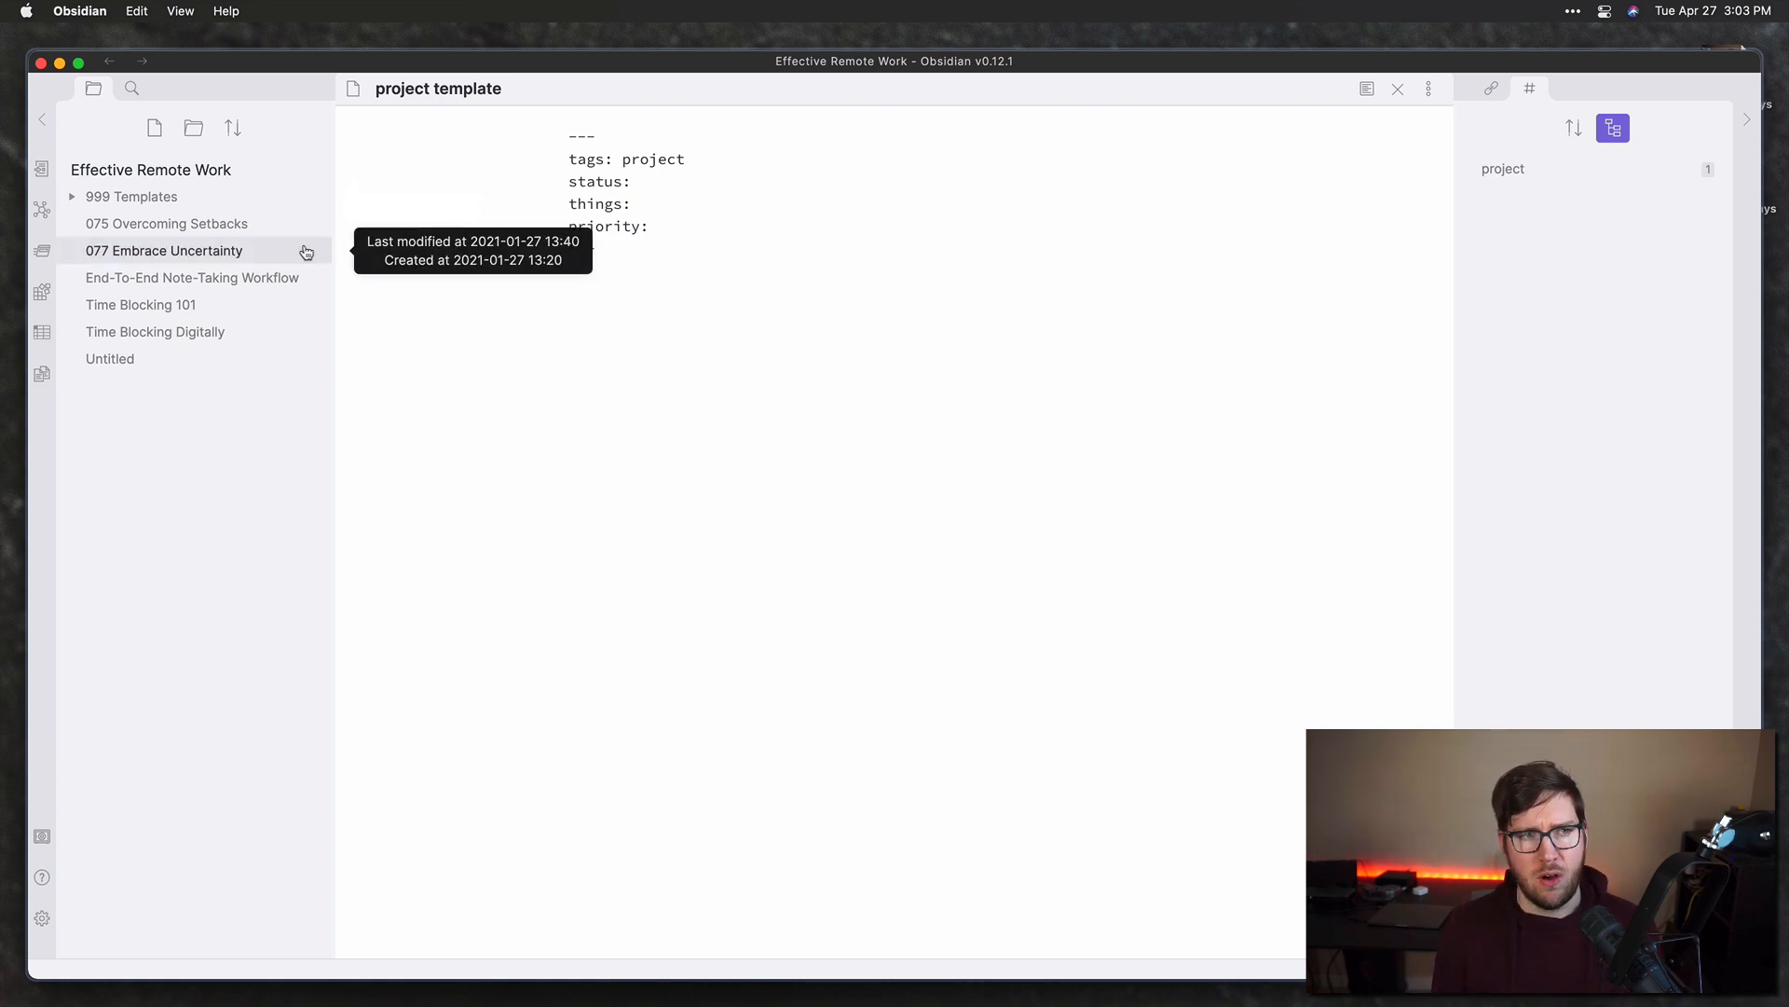
Step: Open the Untitled note with the To Do, Doing and Done lists and rename it "Kanban Board"
{"action": "left_click", "coordinate": [209, 357]}
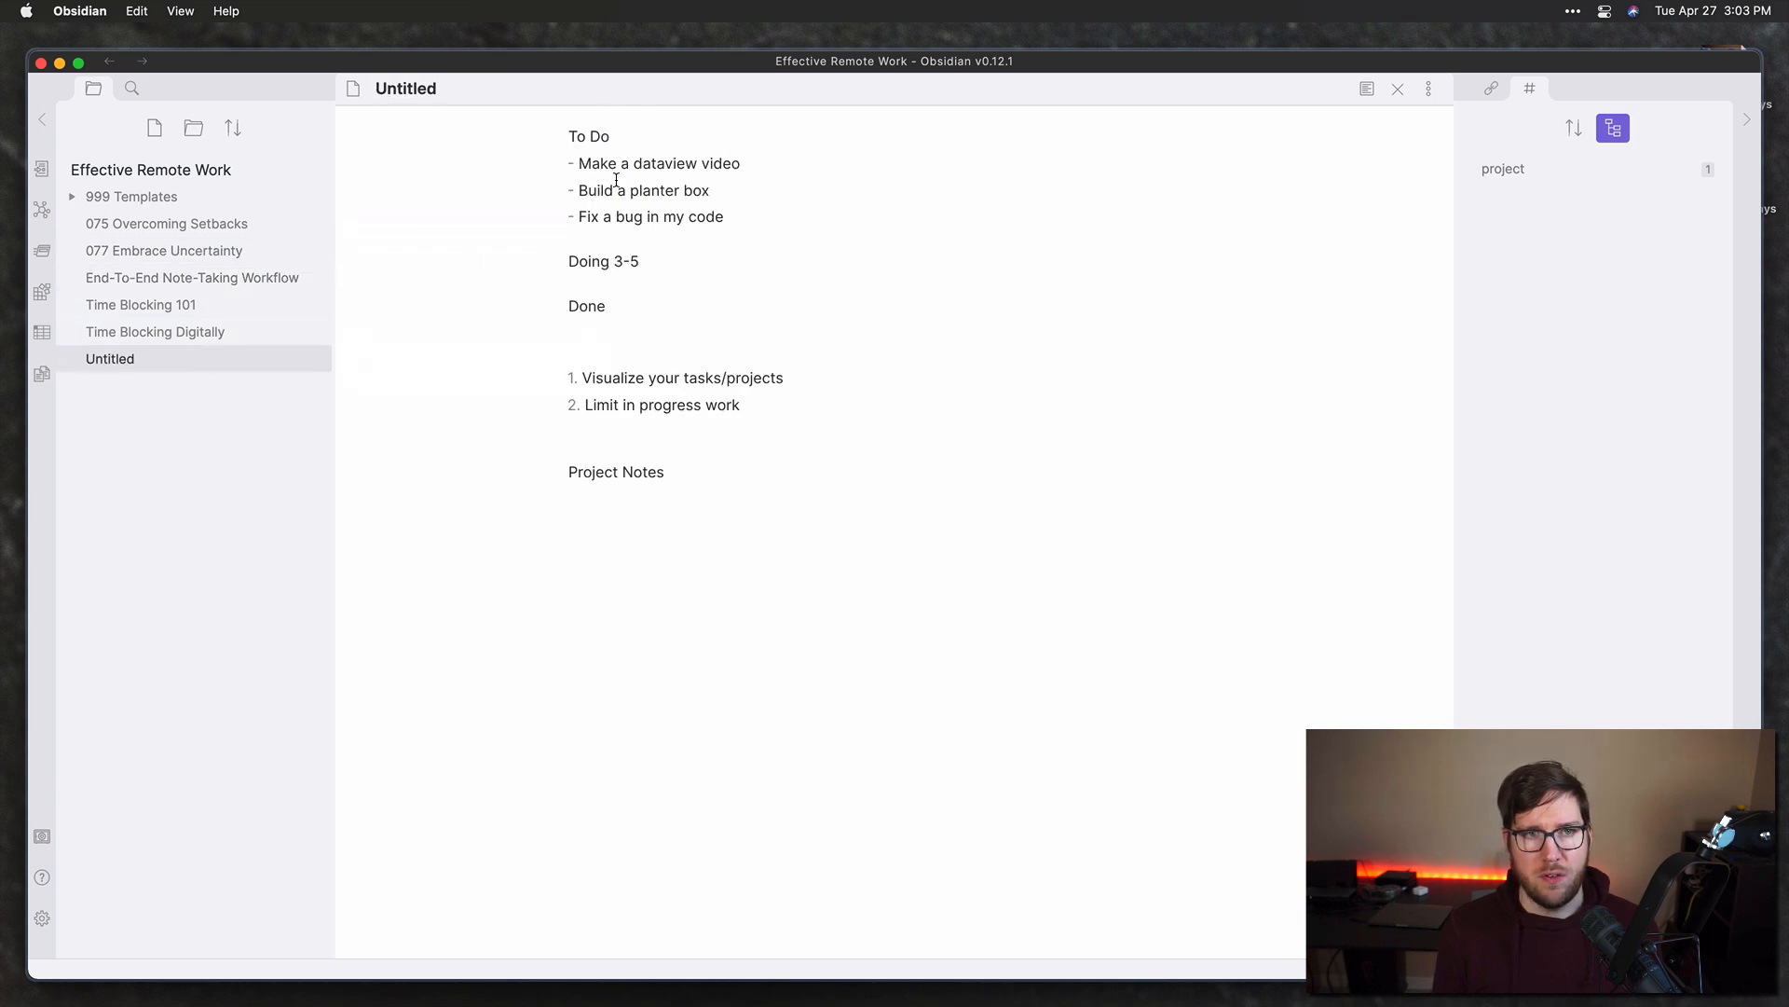
{"action": "double_click", "coordinate": [413, 93]}
{"action": "type", "text": "Ka"}
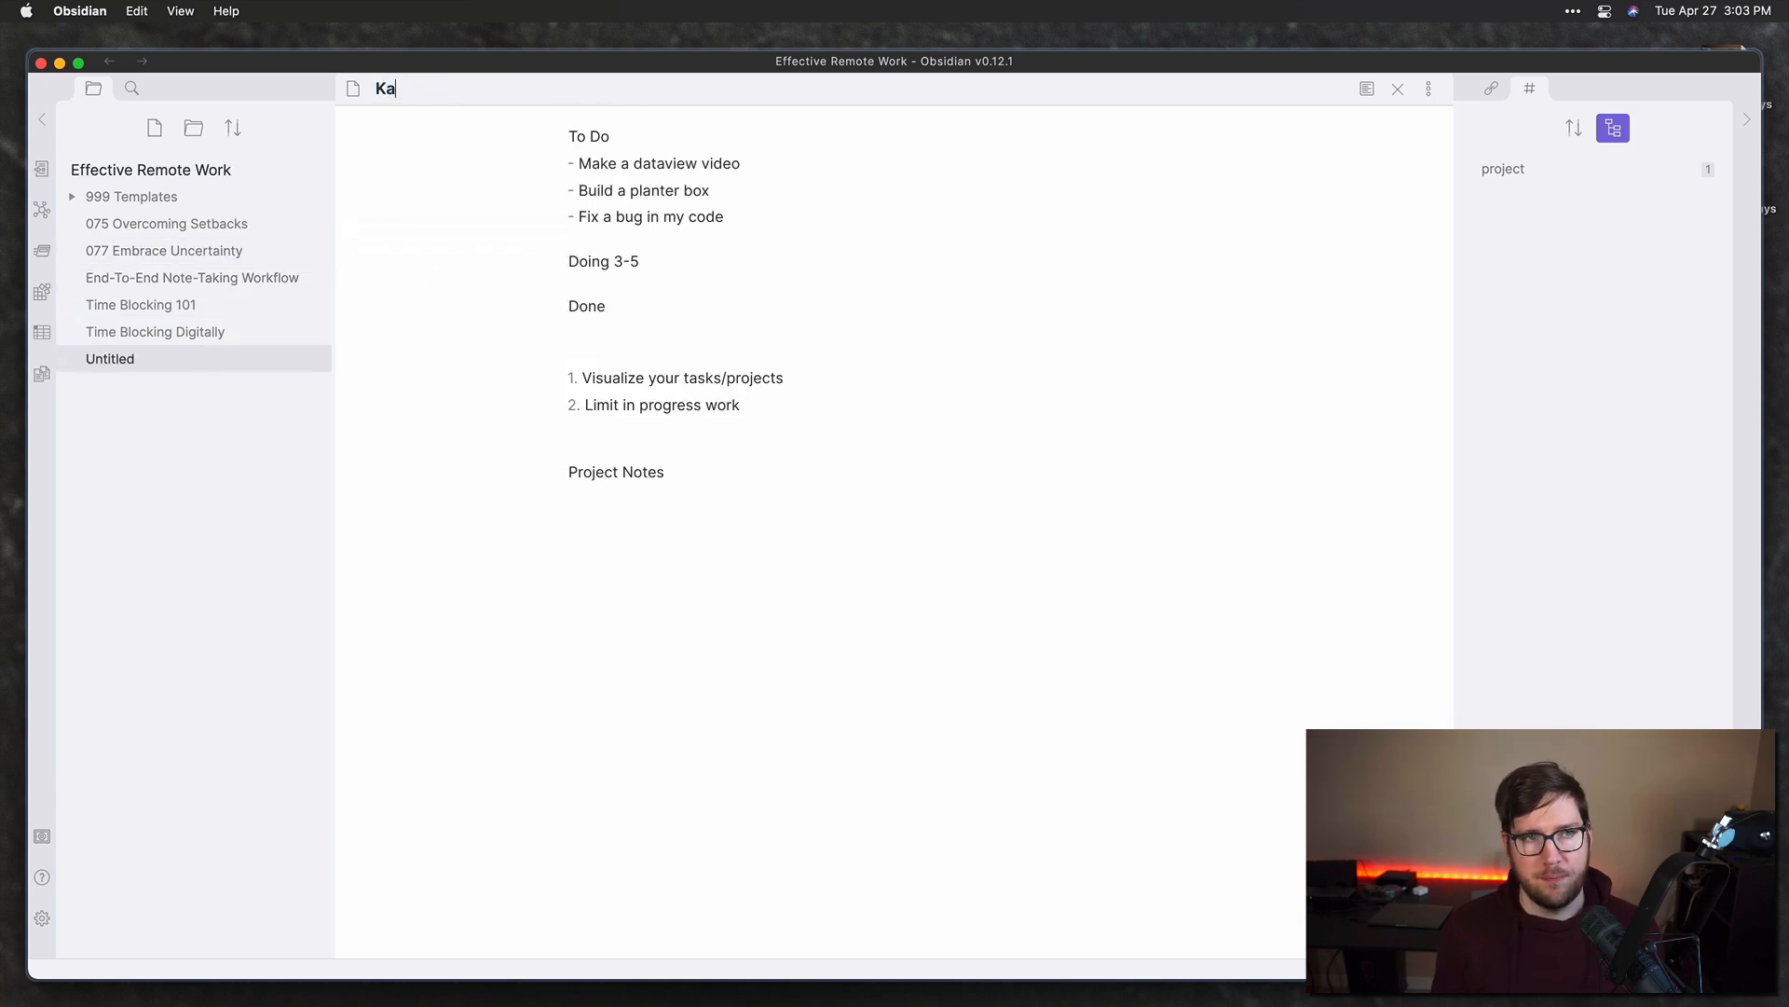
{"action": "type", "text": "nban Board"}
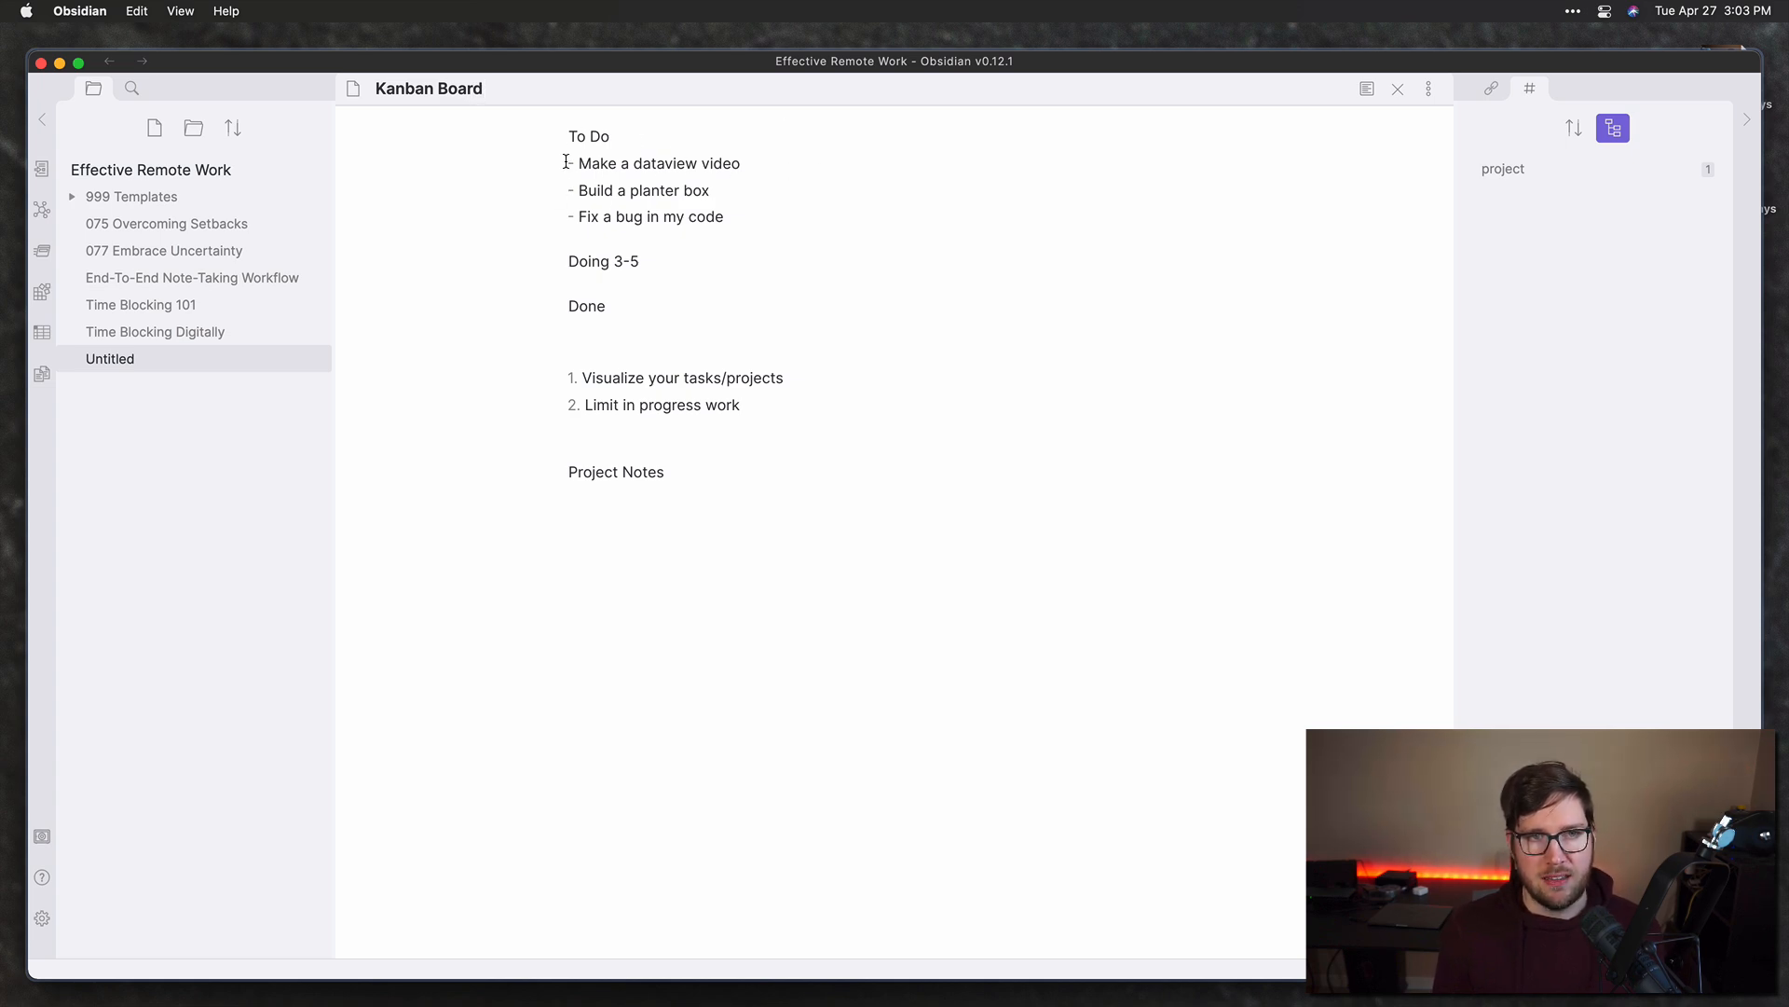
{"action": "left_click_drag", "start_coordinate": [568, 164], "coordinate": [758, 216]}
{"action": "left_click", "coordinate": [758, 217]}
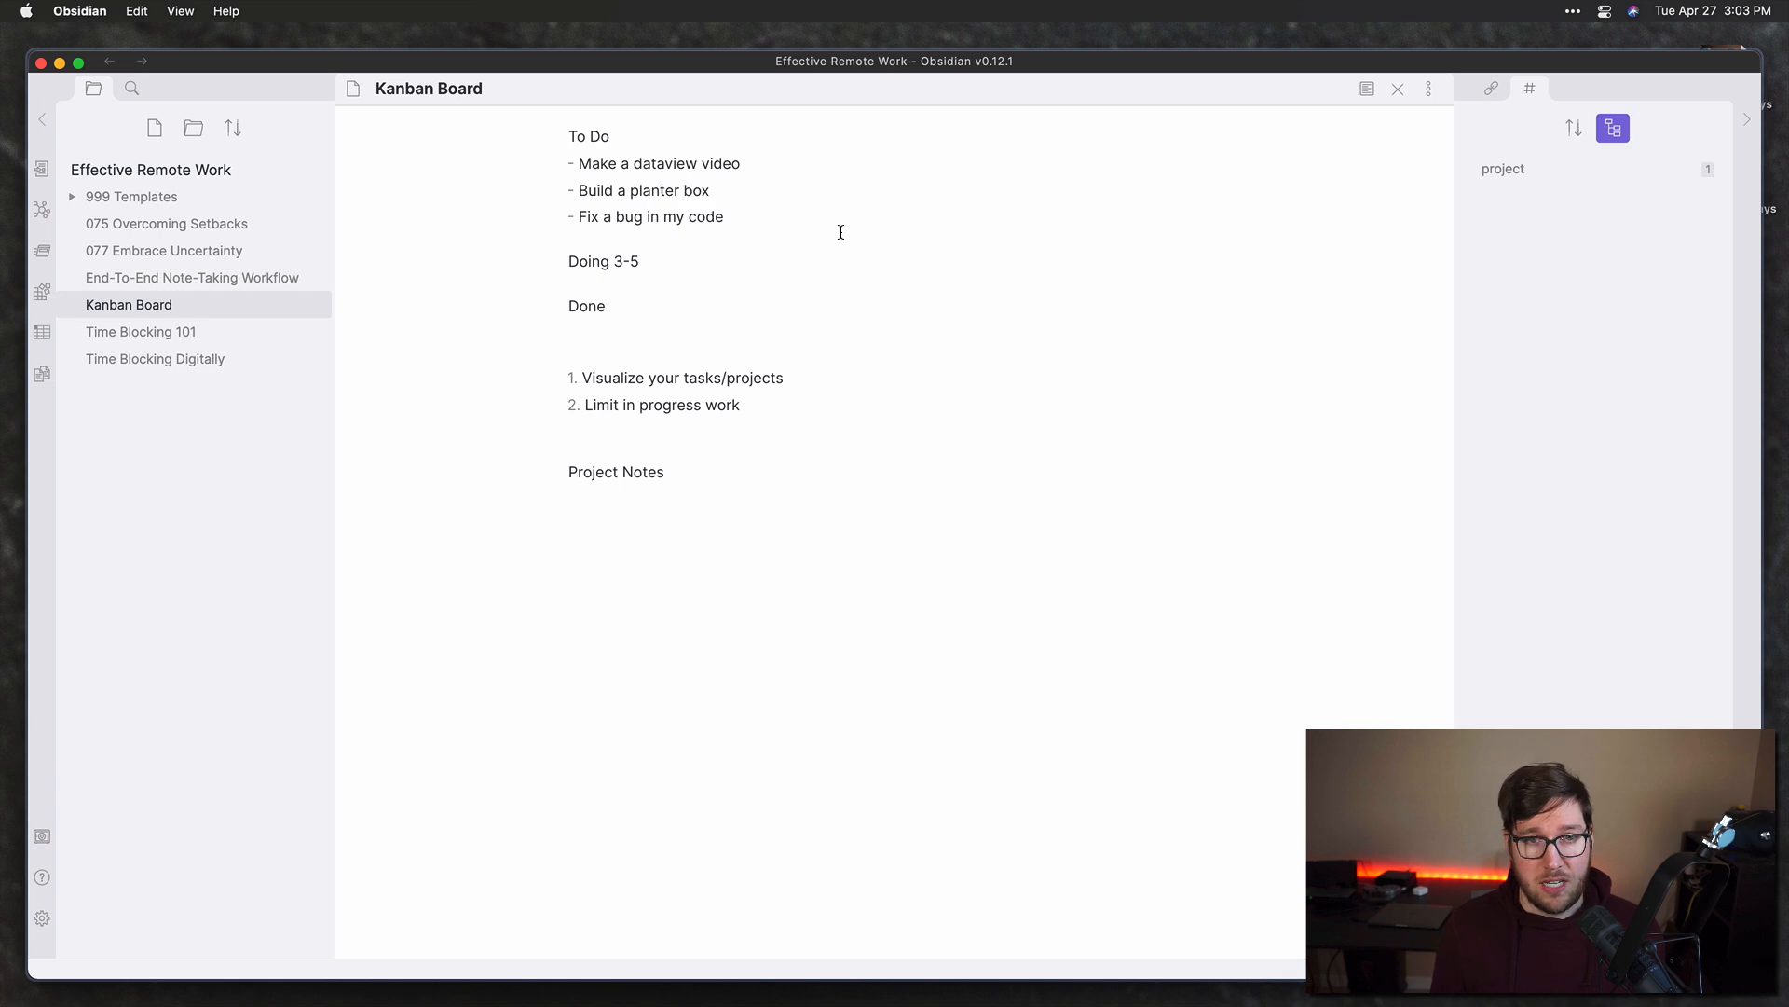
Step: Create a note in a new pane beside Kanban Board, titled with the copied to-do item "Make a dataview video"
{"action": "key", "text": "super+shift+n"}
{"action": "left_click_drag", "start_coordinate": [379, 169], "coordinate": [531, 165]}
{"action": "key", "text": "super+c"}
{"action": "left_click", "coordinate": [962, 87]}
{"action": "key", "text": "super+a"}
{"action": "key", "text": "super+v"}
{"action": "key", "text": "Return"}
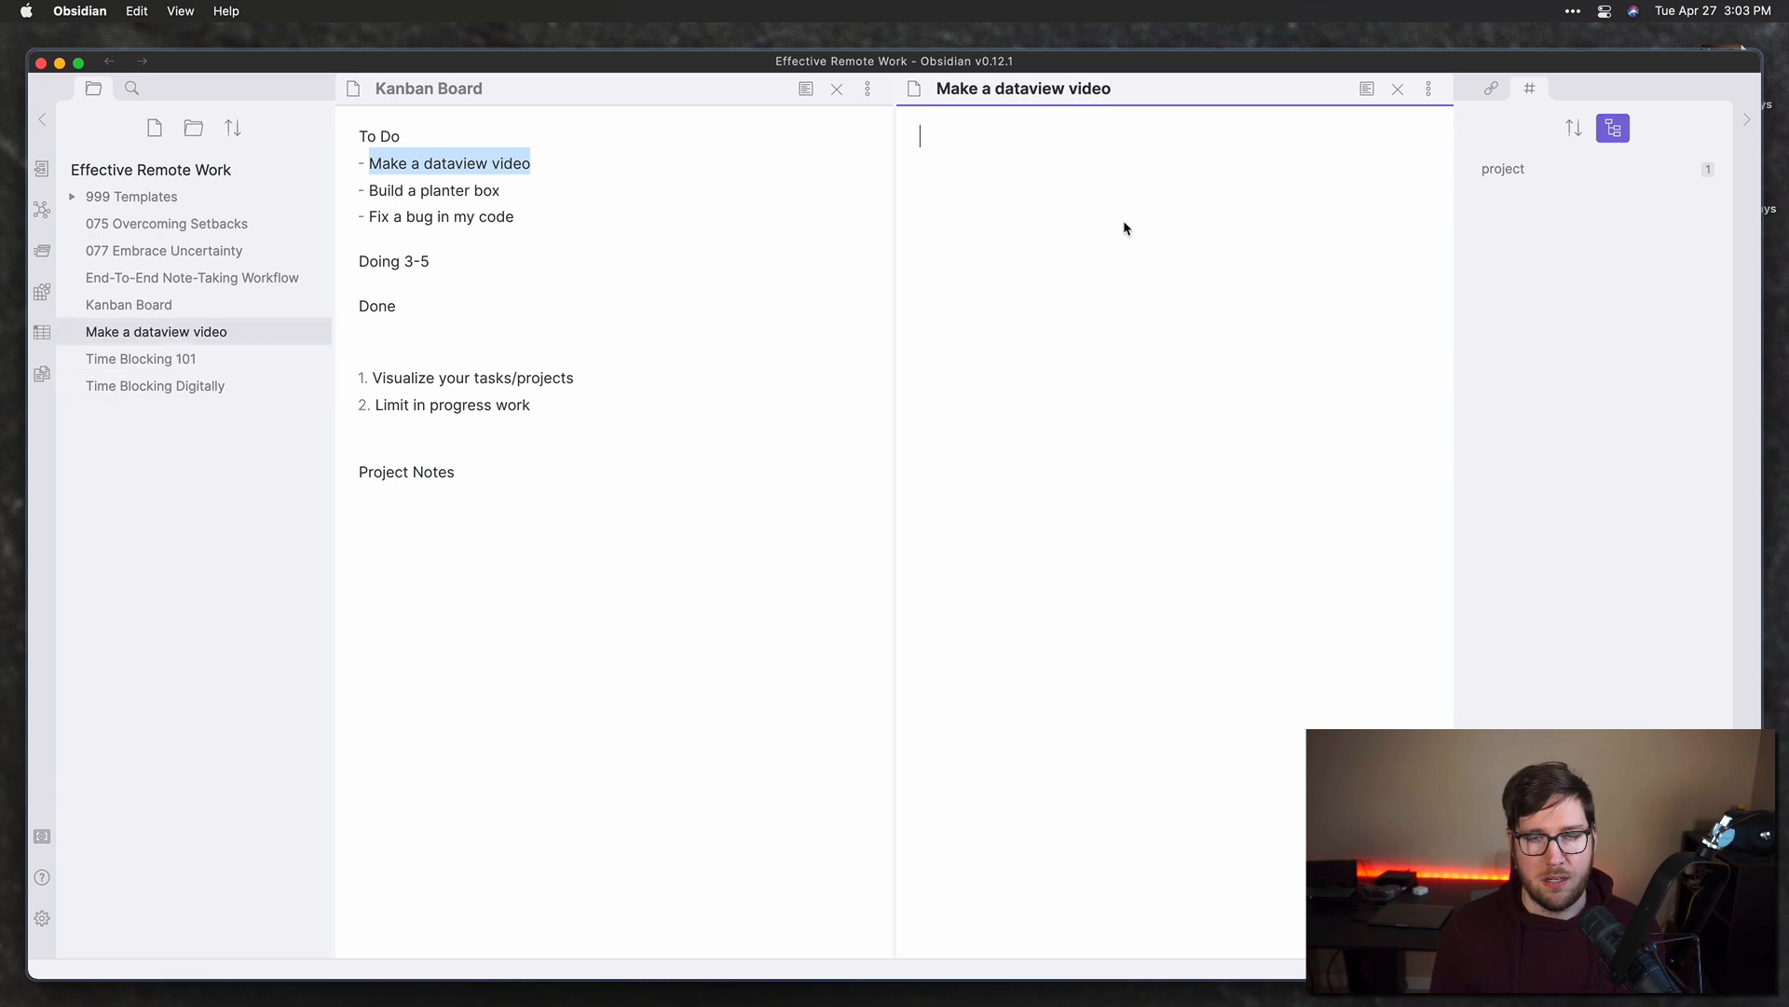
Step: Insert the project template into the "Make a dataview video" note, setting status to doing and priority to 1
{"action": "key", "text": "super+p"}
{"action": "type", "text": "templ"}
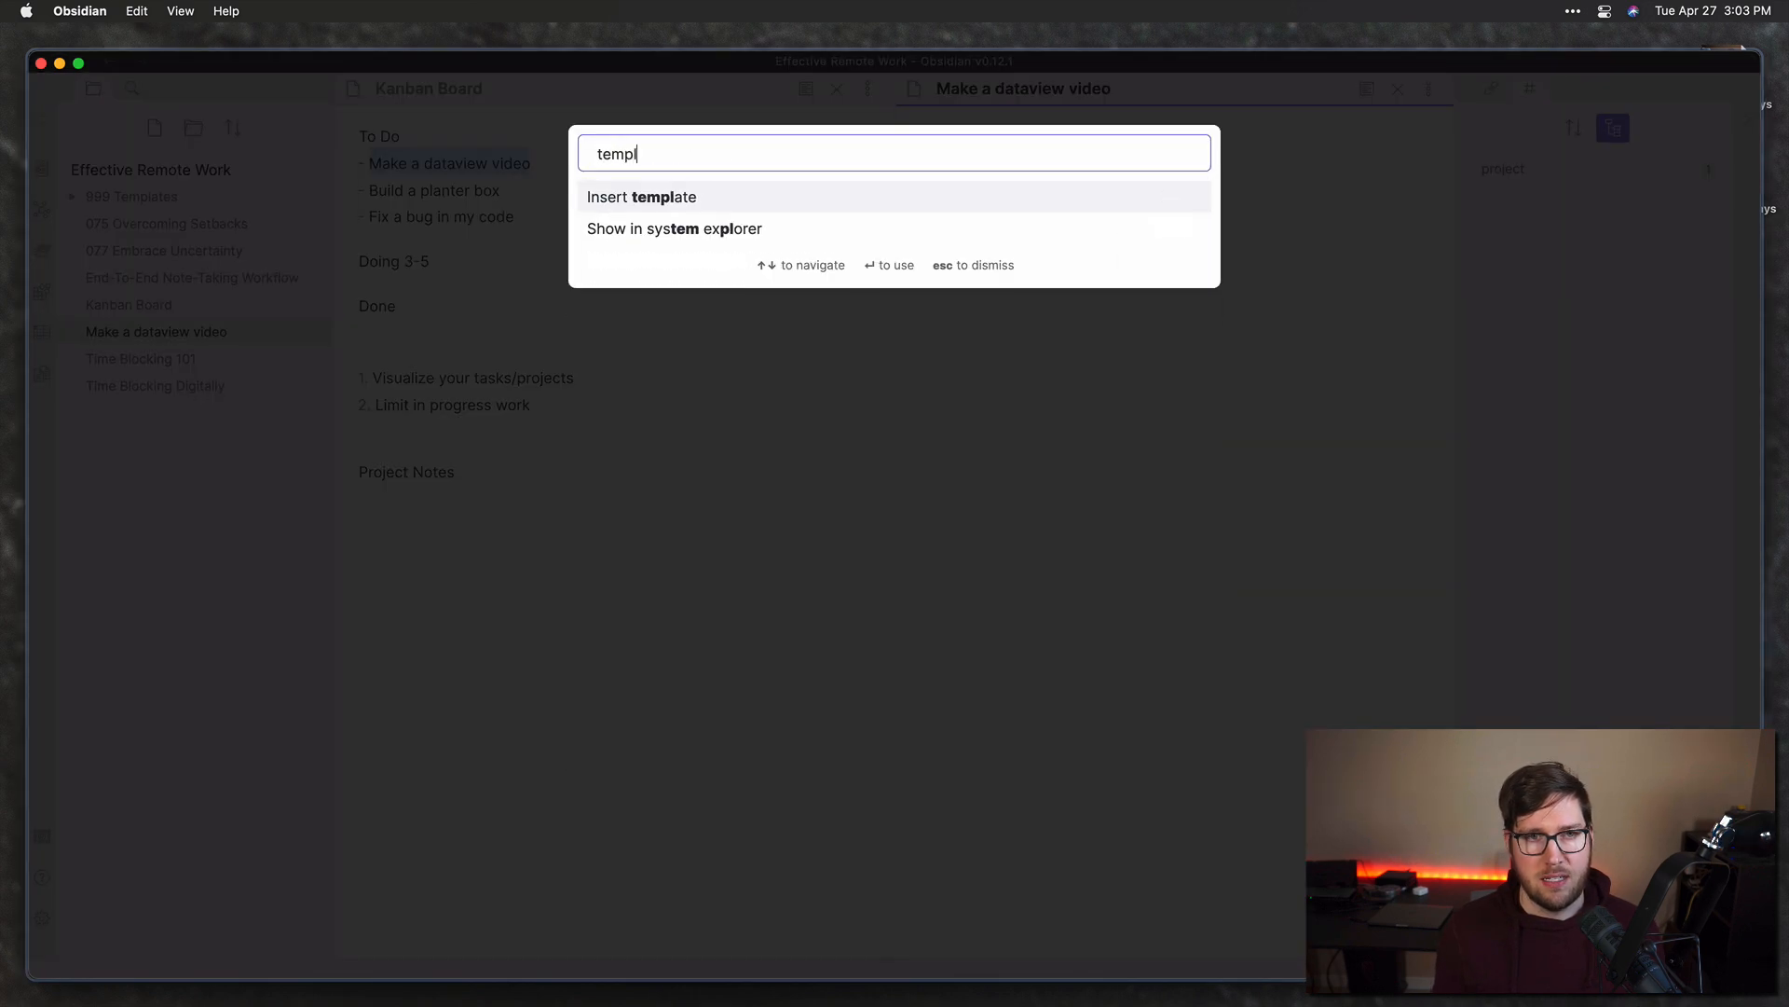
{"action": "key", "text": "Return"}
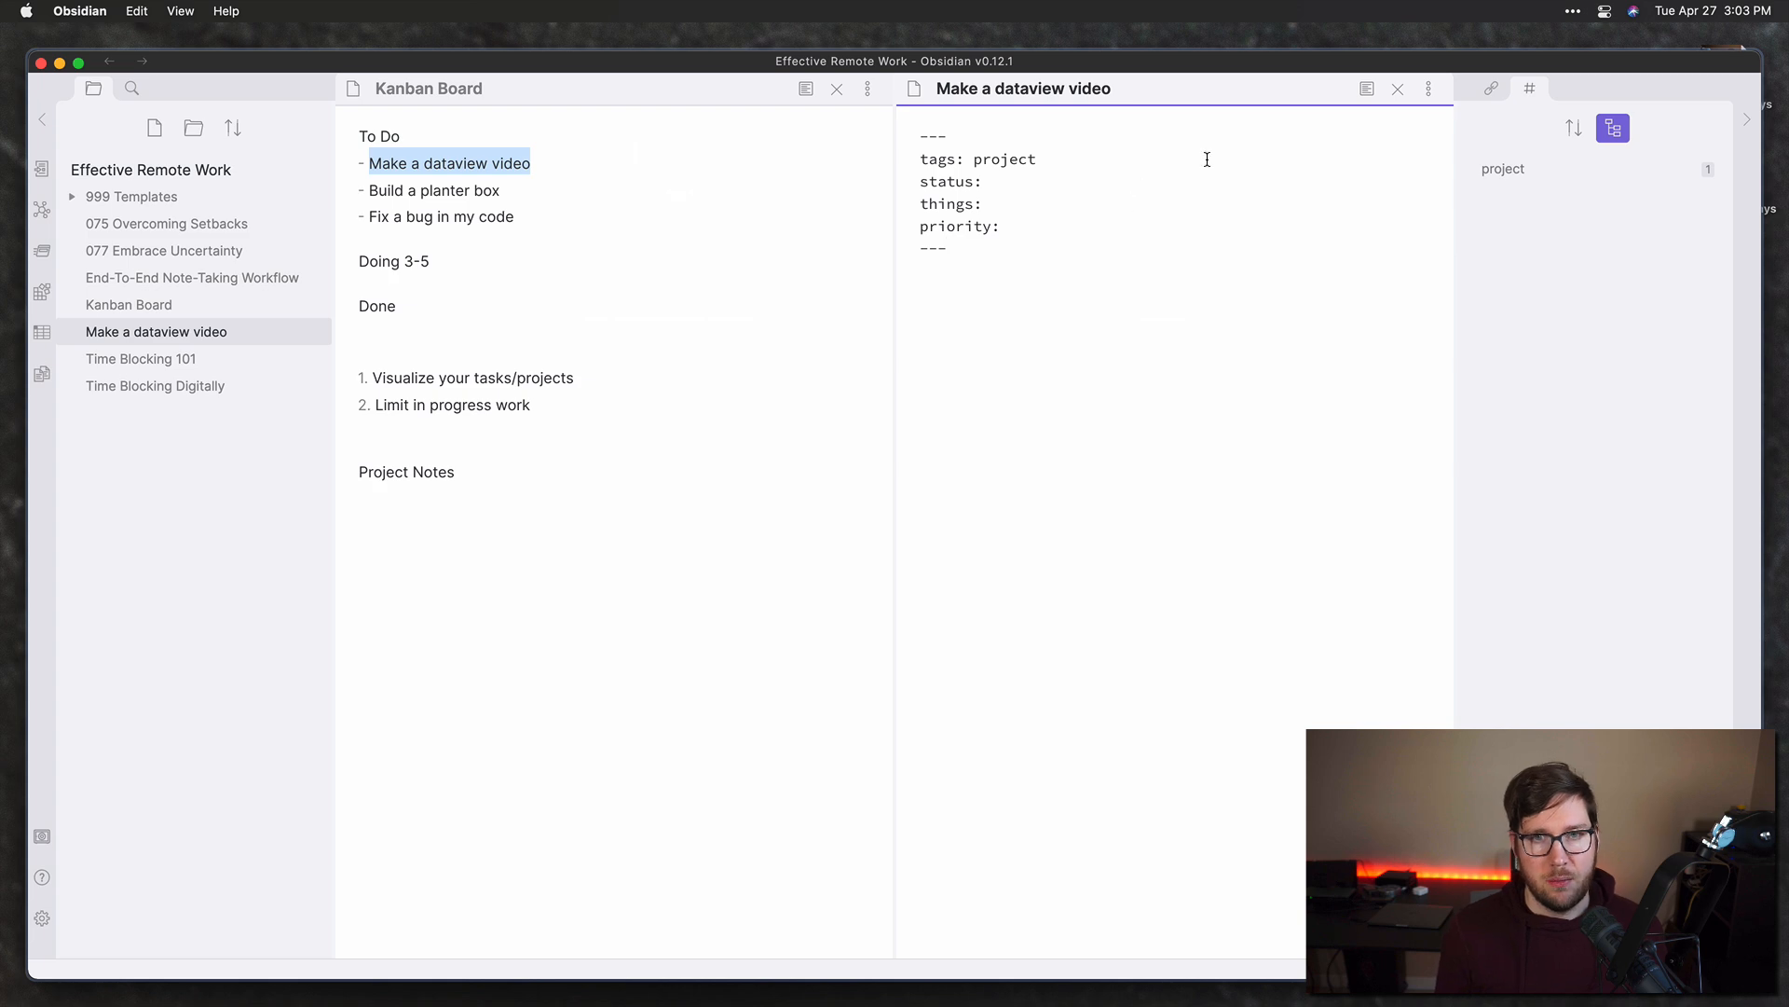
{"action": "type", "text": "doing"}
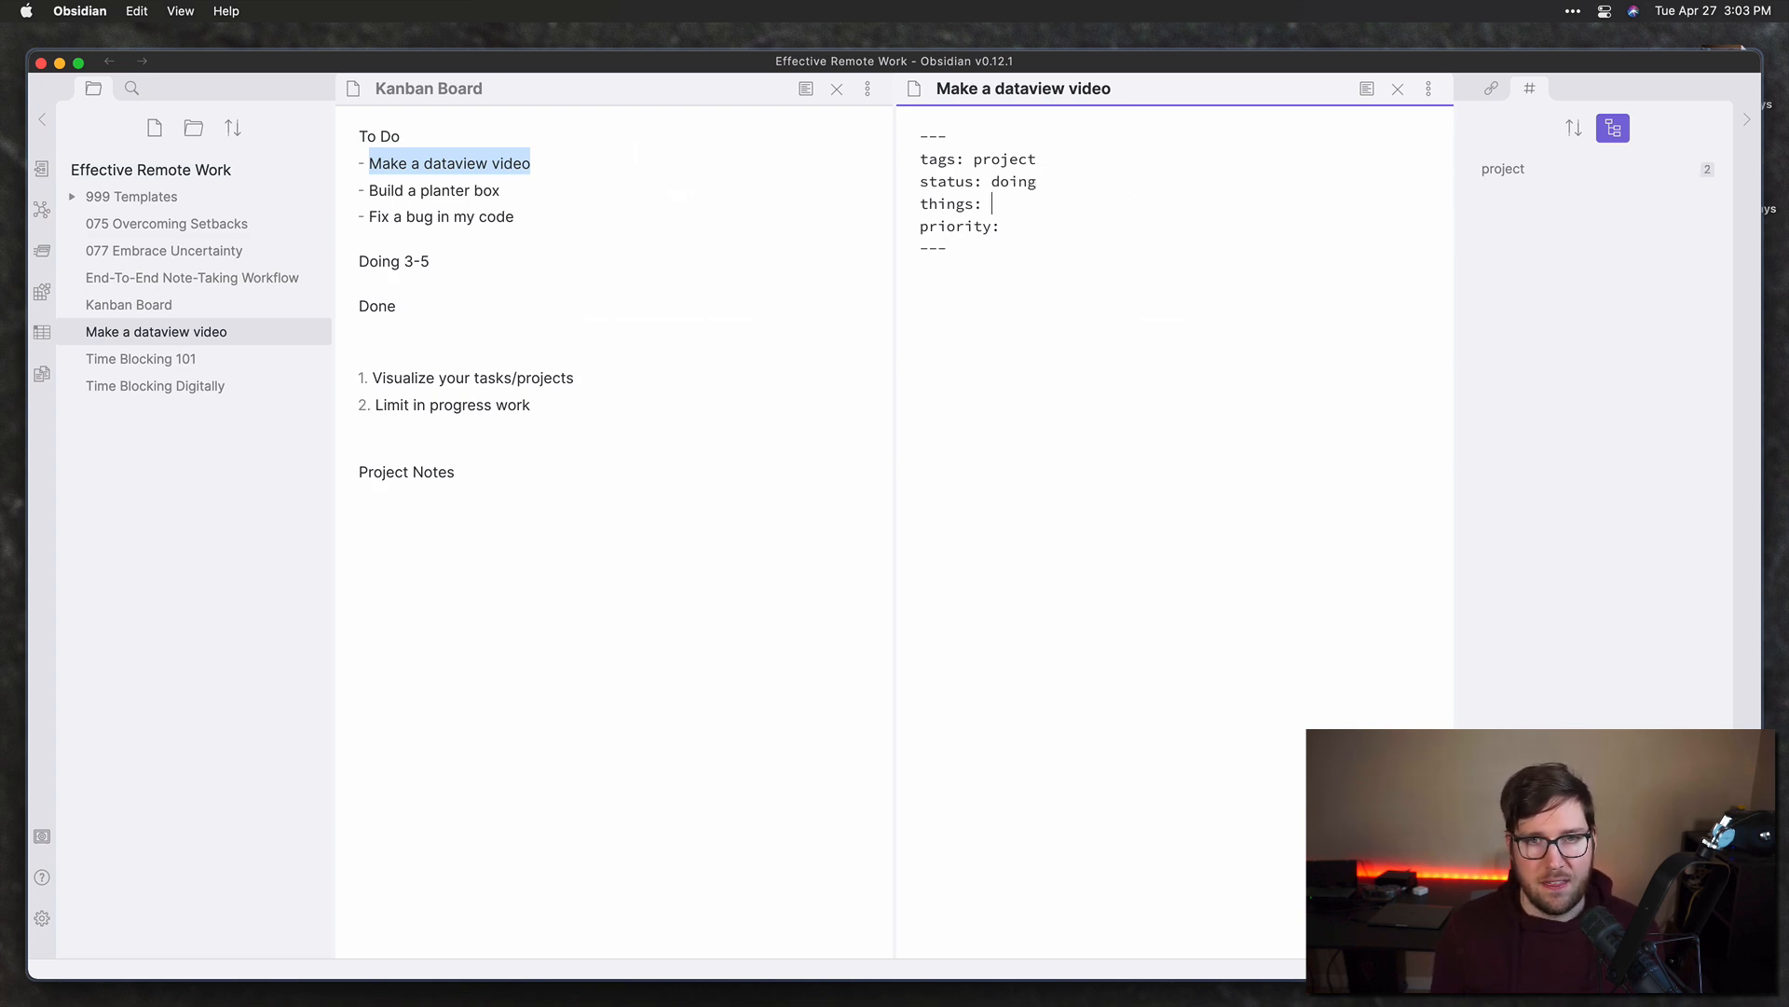
{"action": "key", "text": "Down"}
{"action": "key", "text": "Down"}
{"action": "type", "text": "1"}
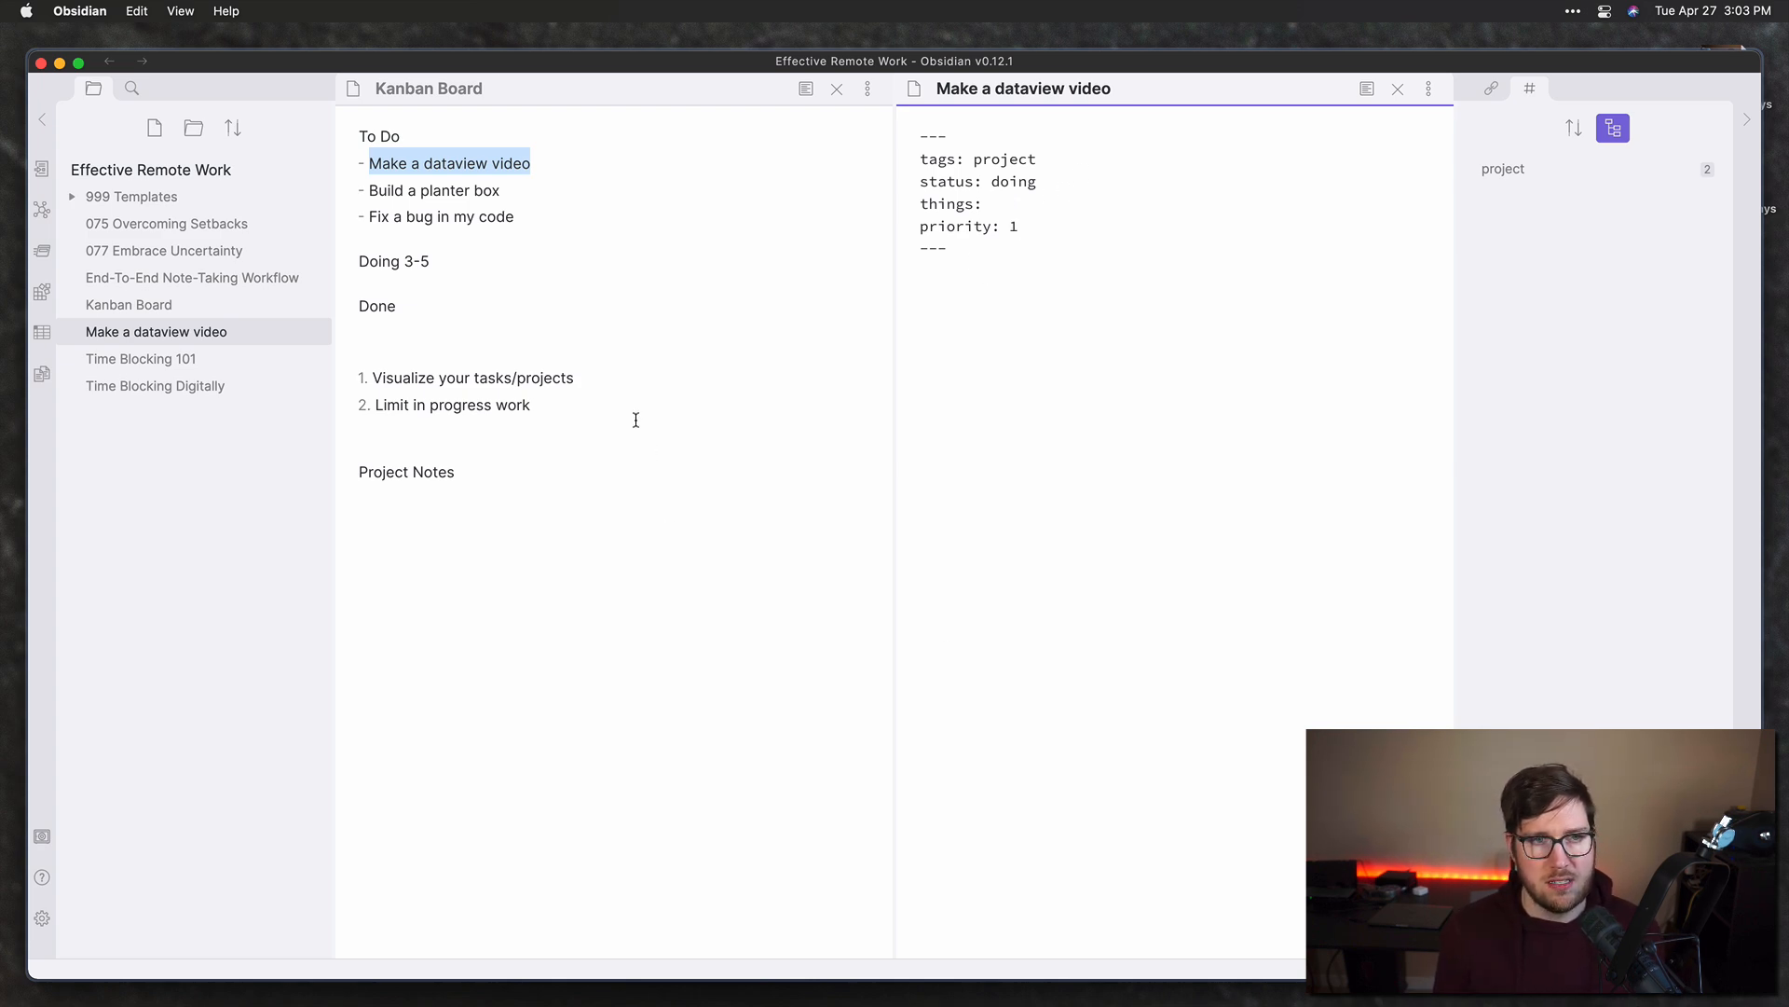
{"action": "left_click", "coordinate": [1202, 401]}
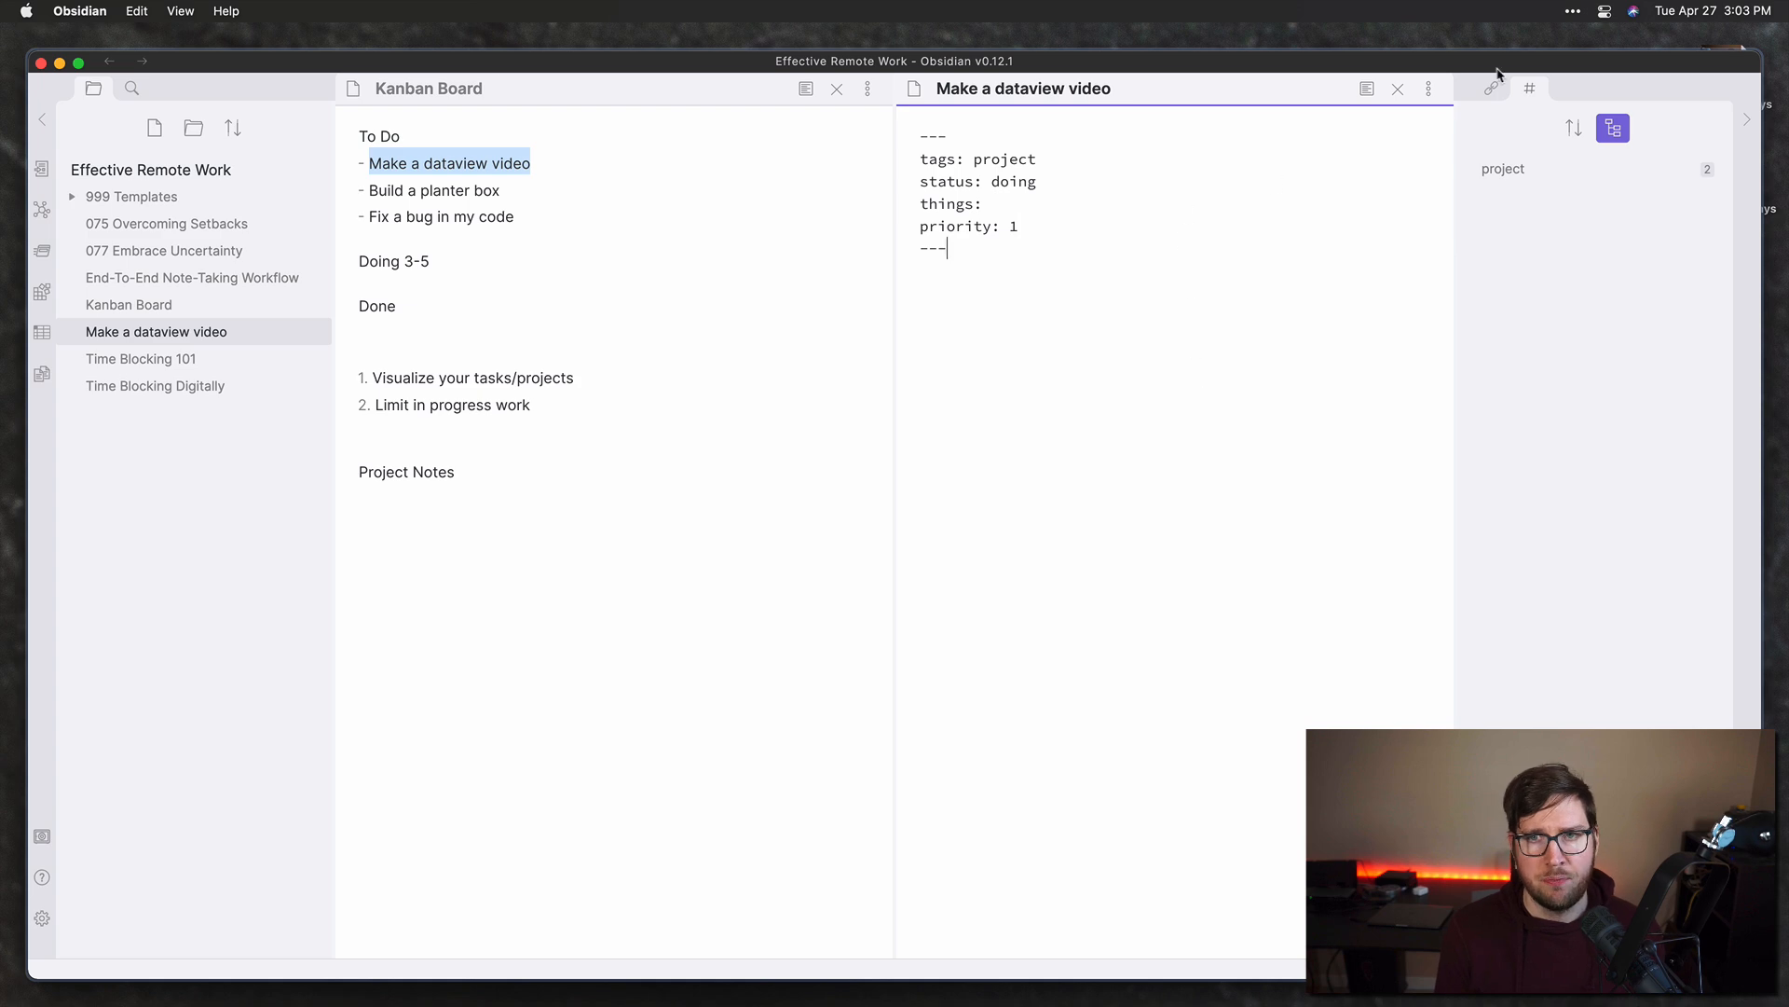
Step: Create another note titled with the copied to-do item "Build a planter box"
{"action": "key", "text": "super+n"}
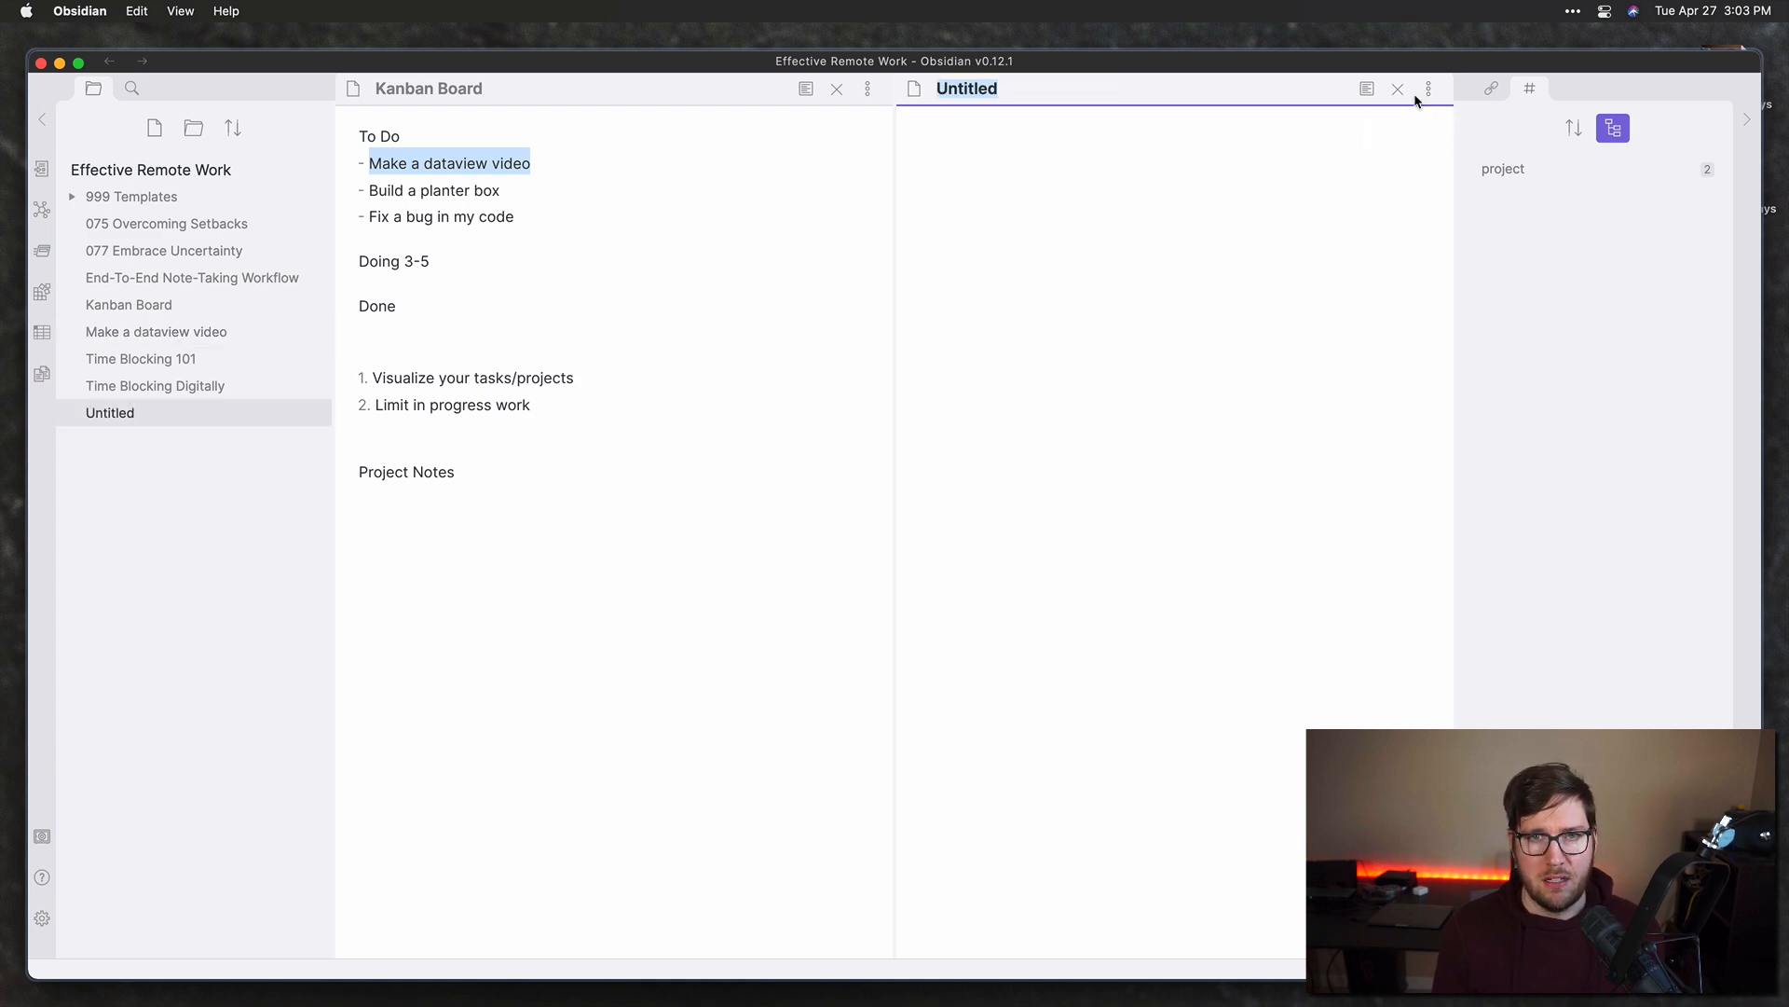
{"action": "left_click_drag", "start_coordinate": [369, 190], "coordinate": [500, 191]}
{"action": "key", "text": "super+c"}
{"action": "left_click", "coordinate": [976, 230]}
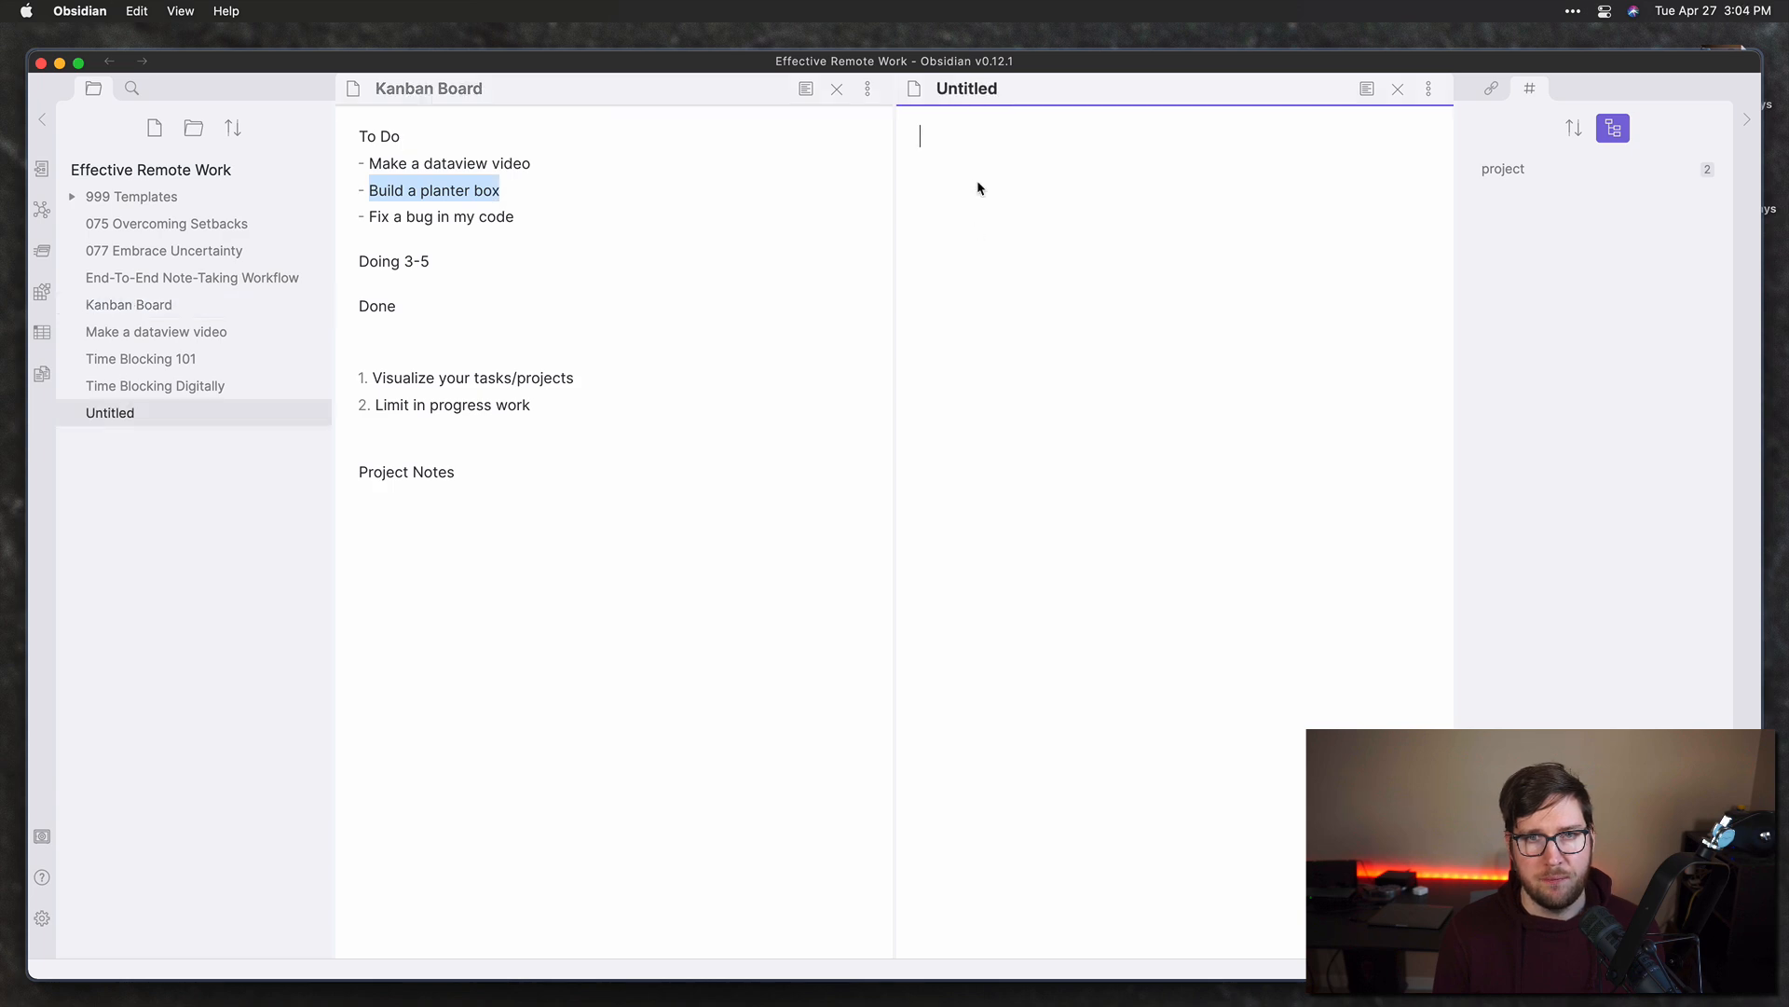
{"action": "double_click", "coordinate": [971, 88]}
{"action": "key", "text": "super+v"}
{"action": "key", "text": "Return"}
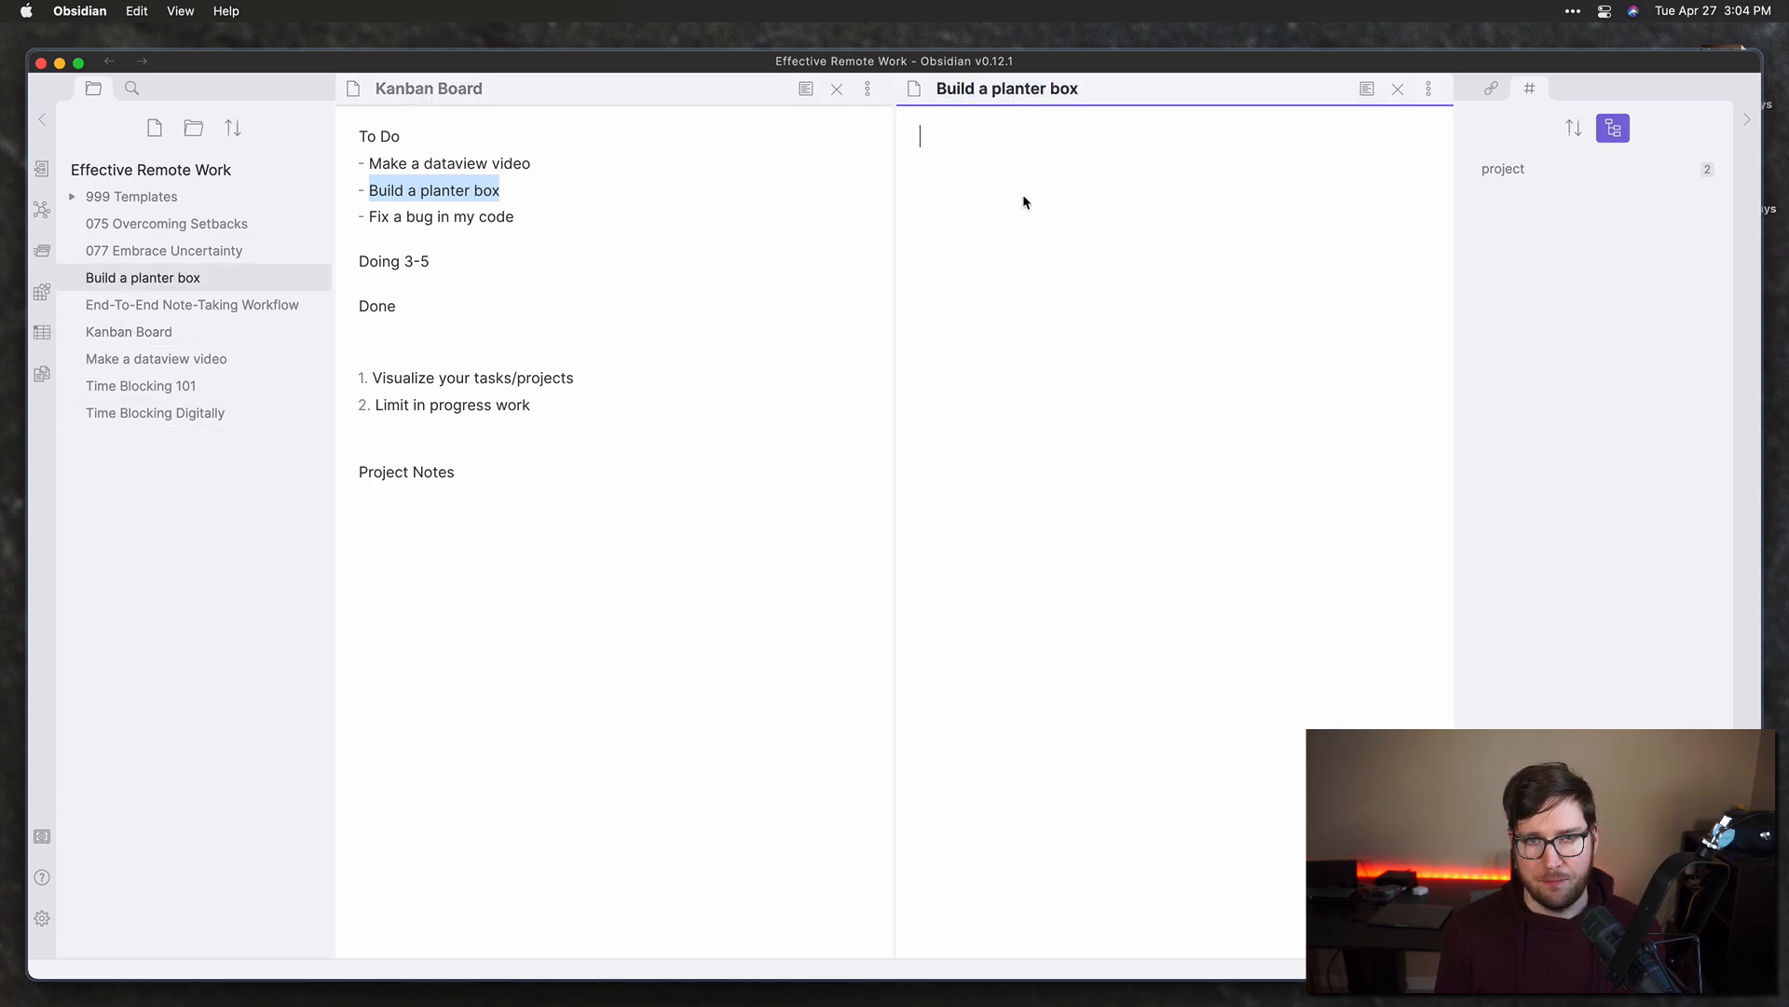
Step: Insert the project template into the "Build a planter box" note, setting status to todo and priority to 4
{"action": "key", "text": "super+p"}
{"action": "type", "text": "temp"}
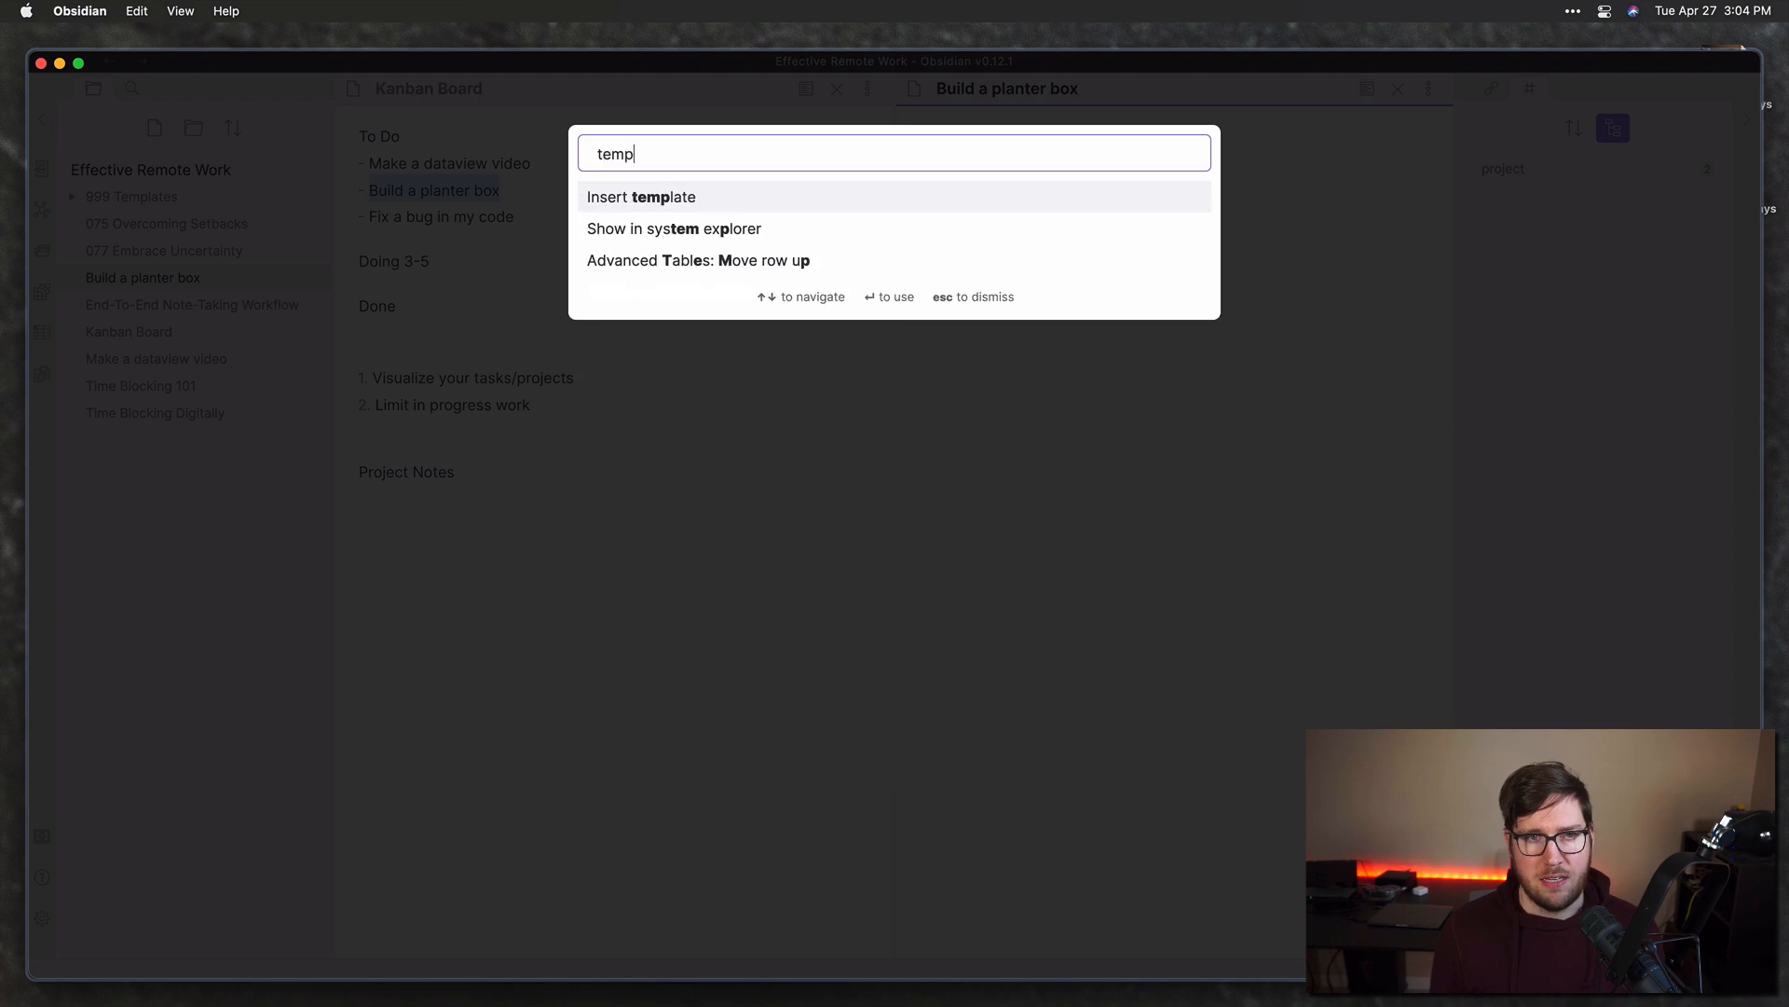
{"action": "key", "text": "Return"}
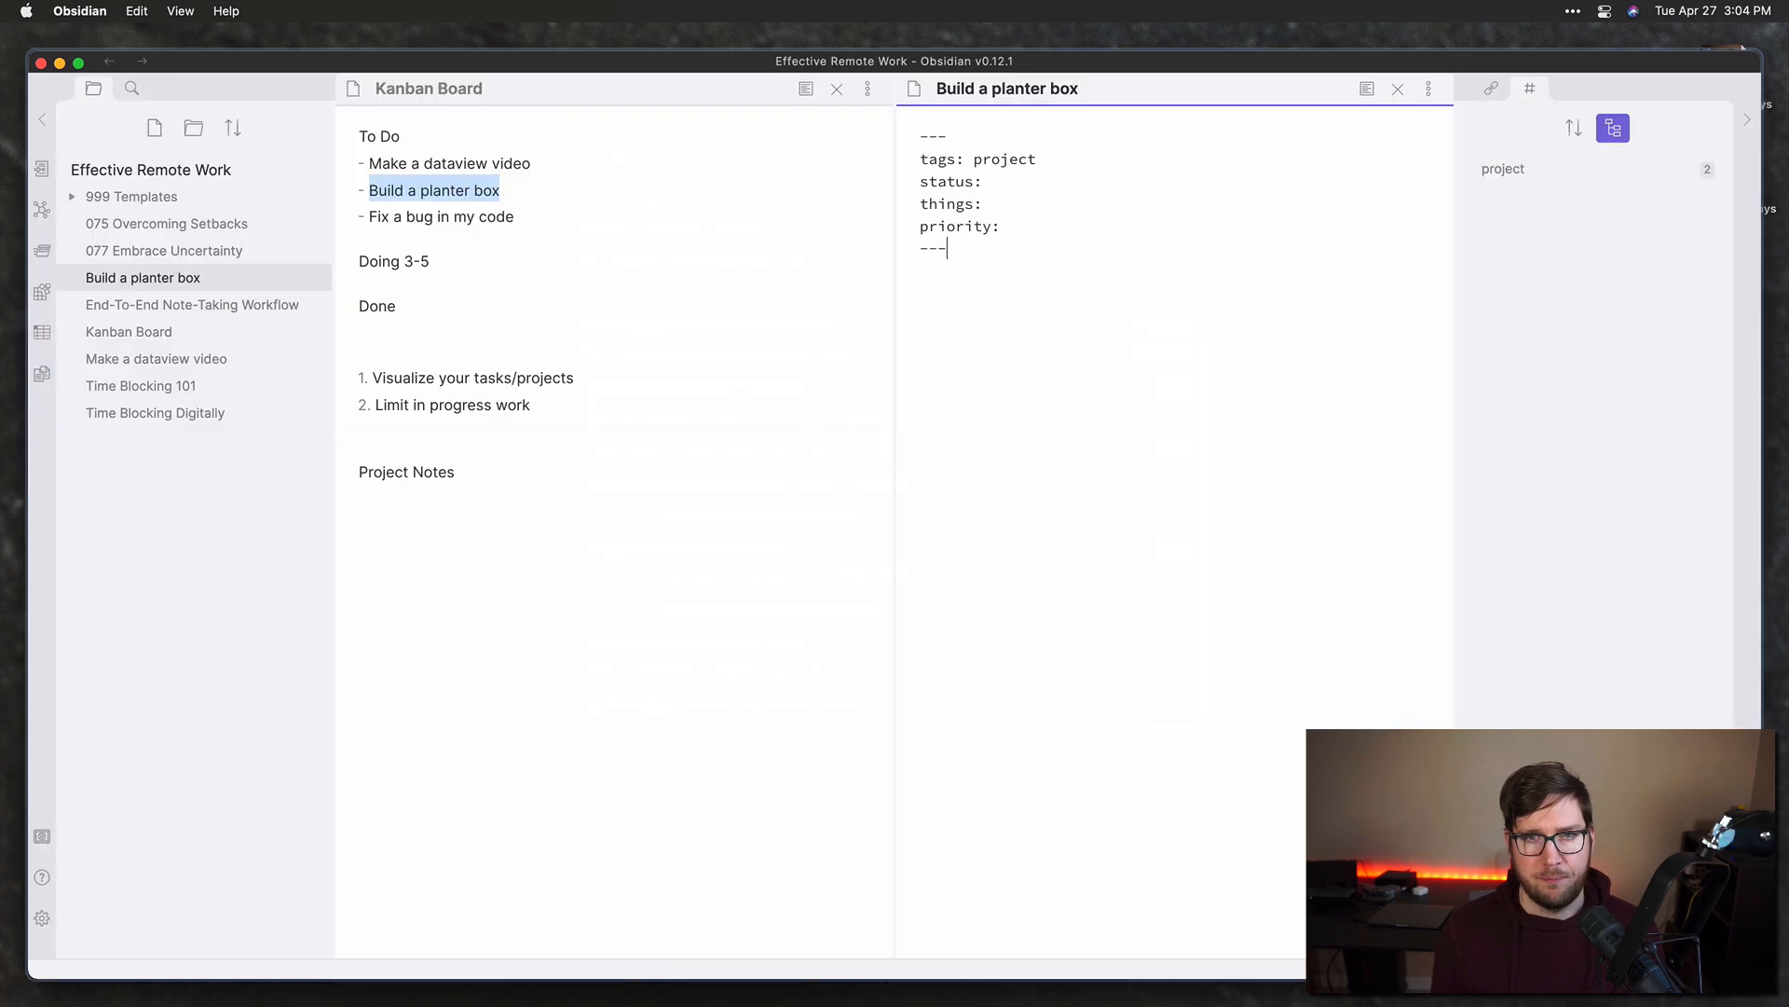
{"action": "type", "text": "todo"}
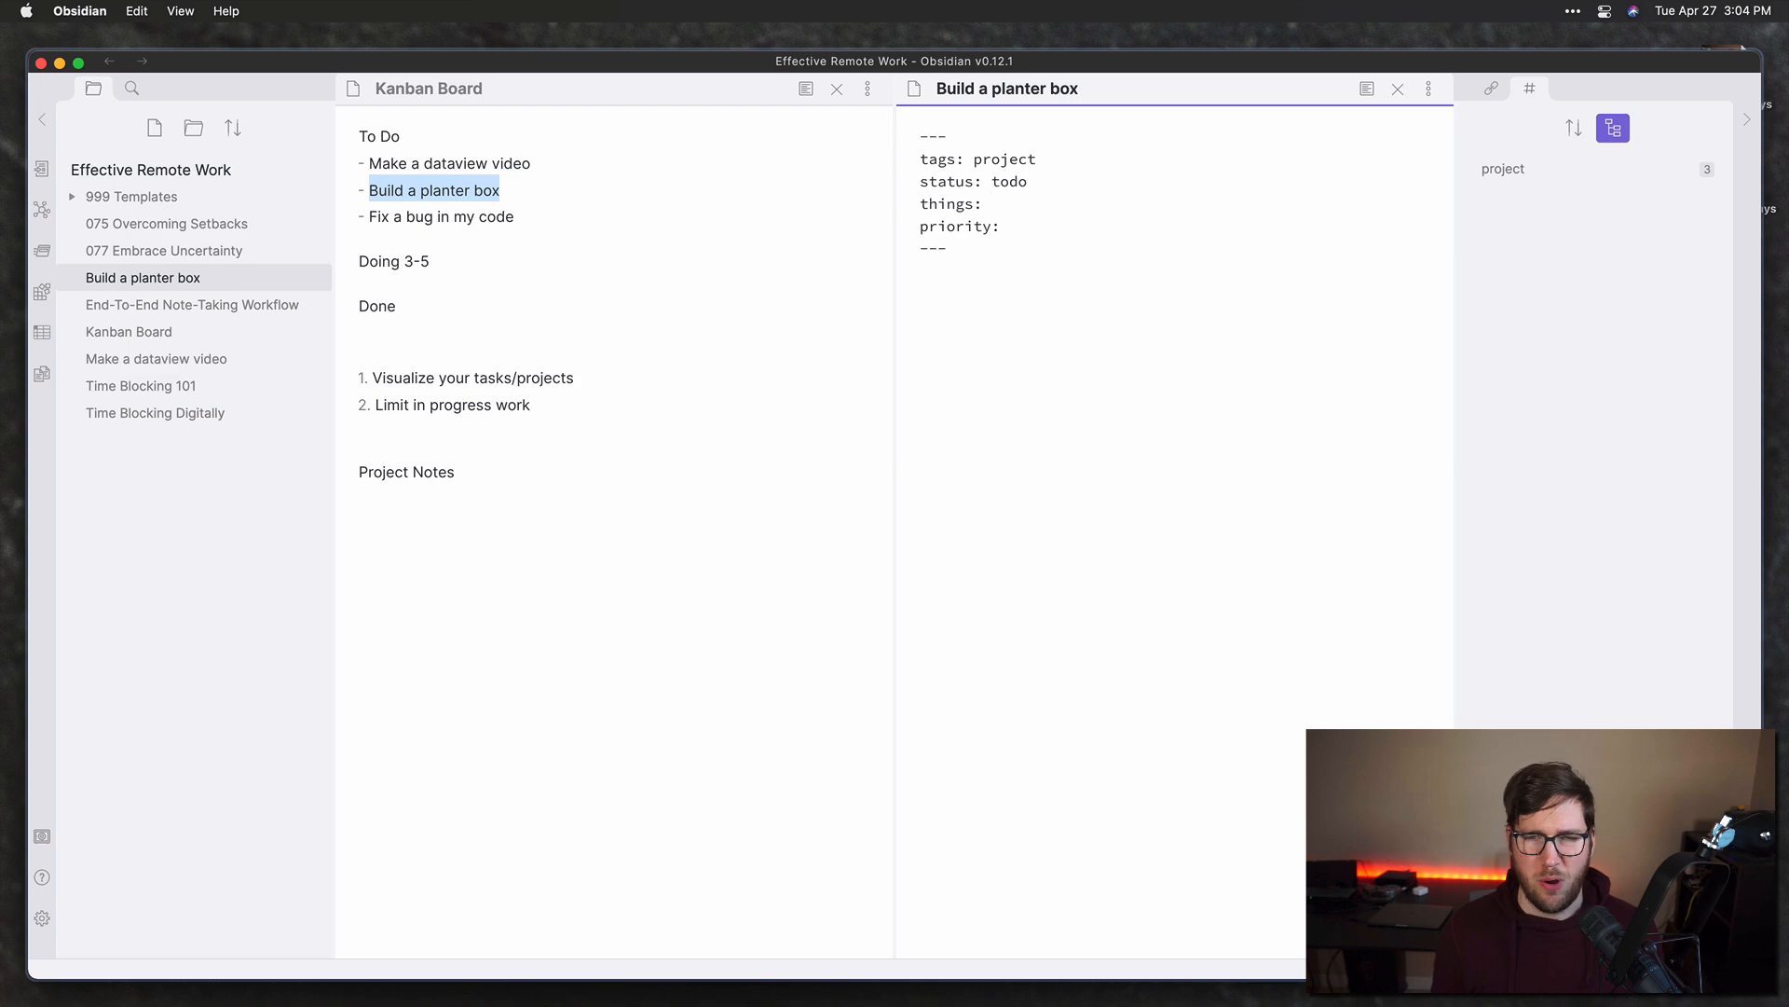
{"action": "key", "text": "BackSpace"}
{"action": "type", "text": "4"}
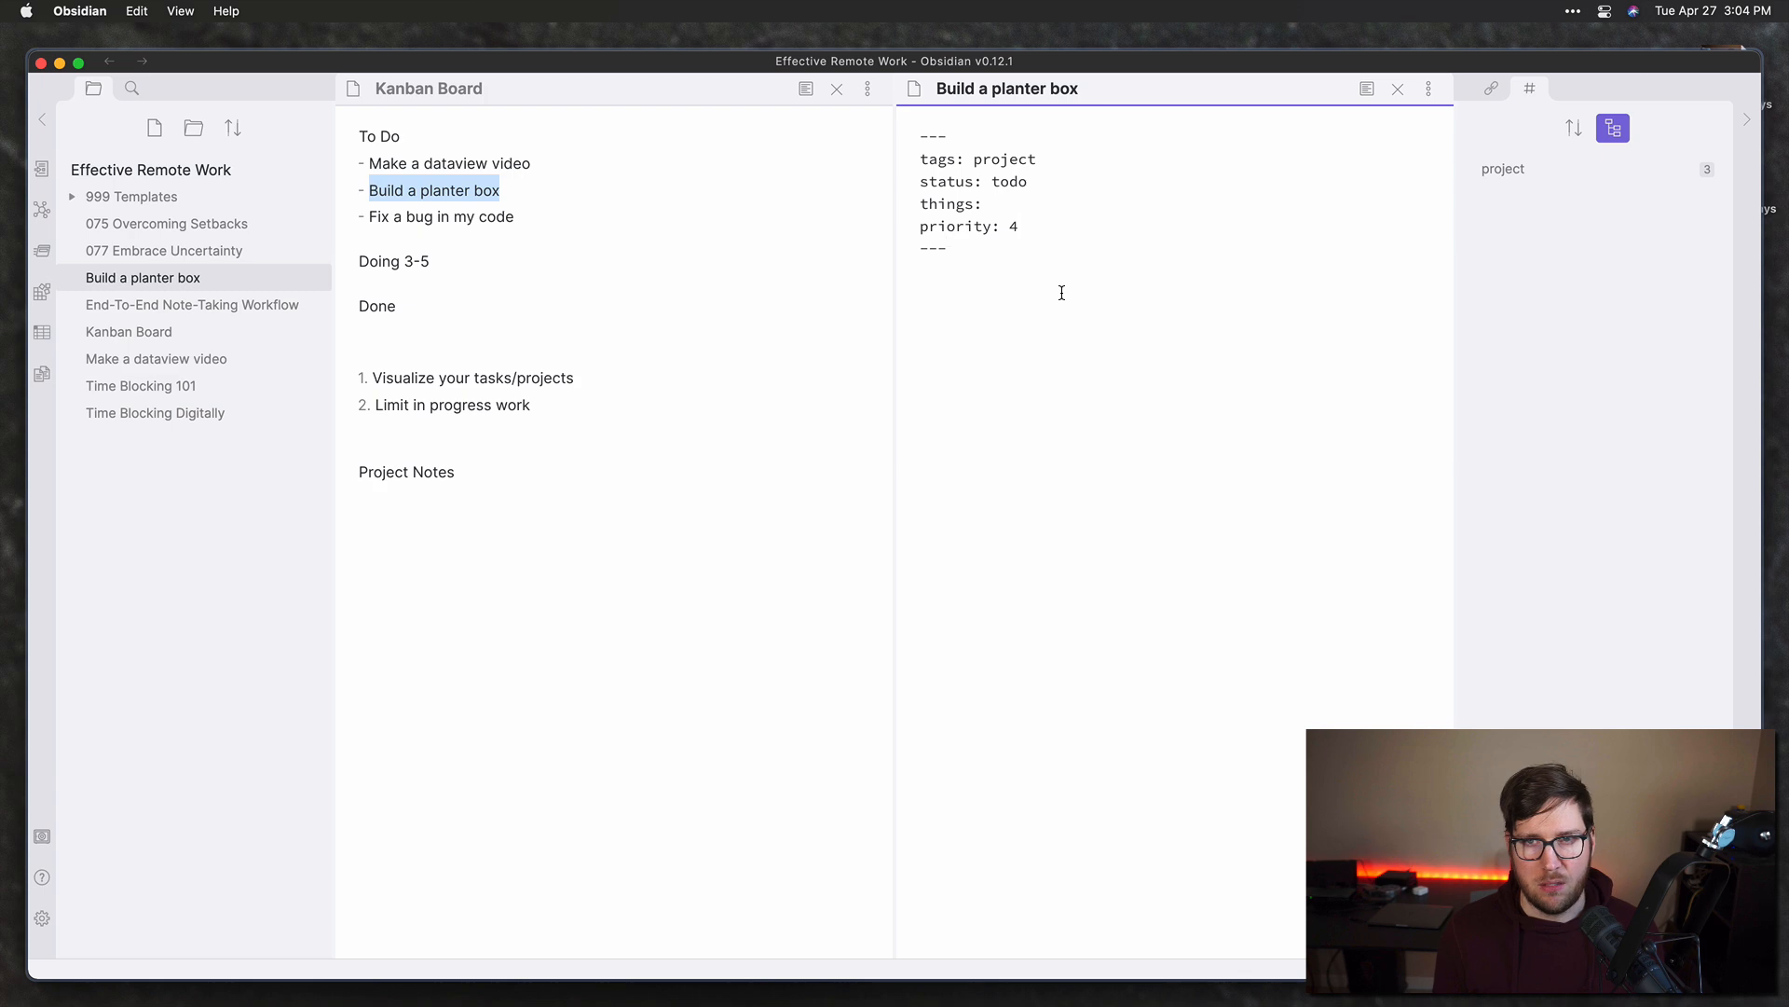
Step: Create a third project note titled with the copied to-do item "Fix a bug in my code"
{"action": "key", "text": "super+n"}
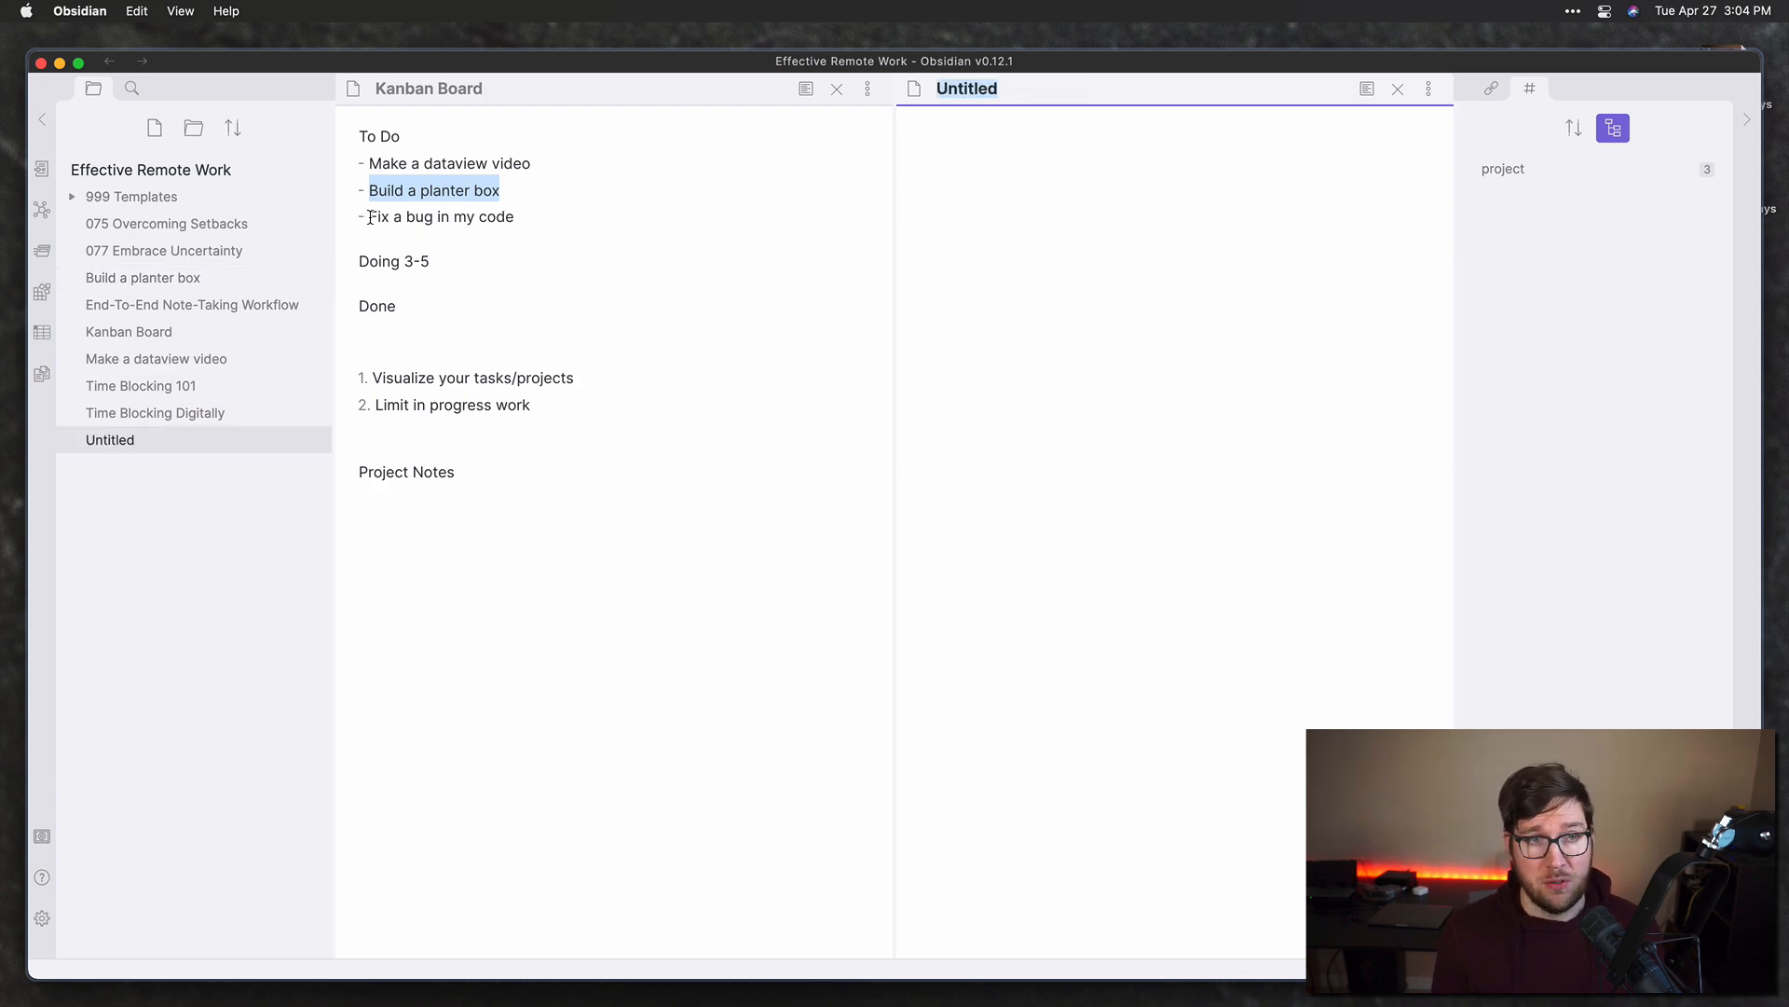
{"action": "left_click_drag", "start_coordinate": [370, 217], "coordinate": [522, 216]}
{"action": "key", "text": "super+c"}
{"action": "left_click", "coordinate": [951, 121]}
{"action": "left_click", "coordinate": [957, 89]}
{"action": "key", "text": "super+v"}
{"action": "key", "text": "Return"}
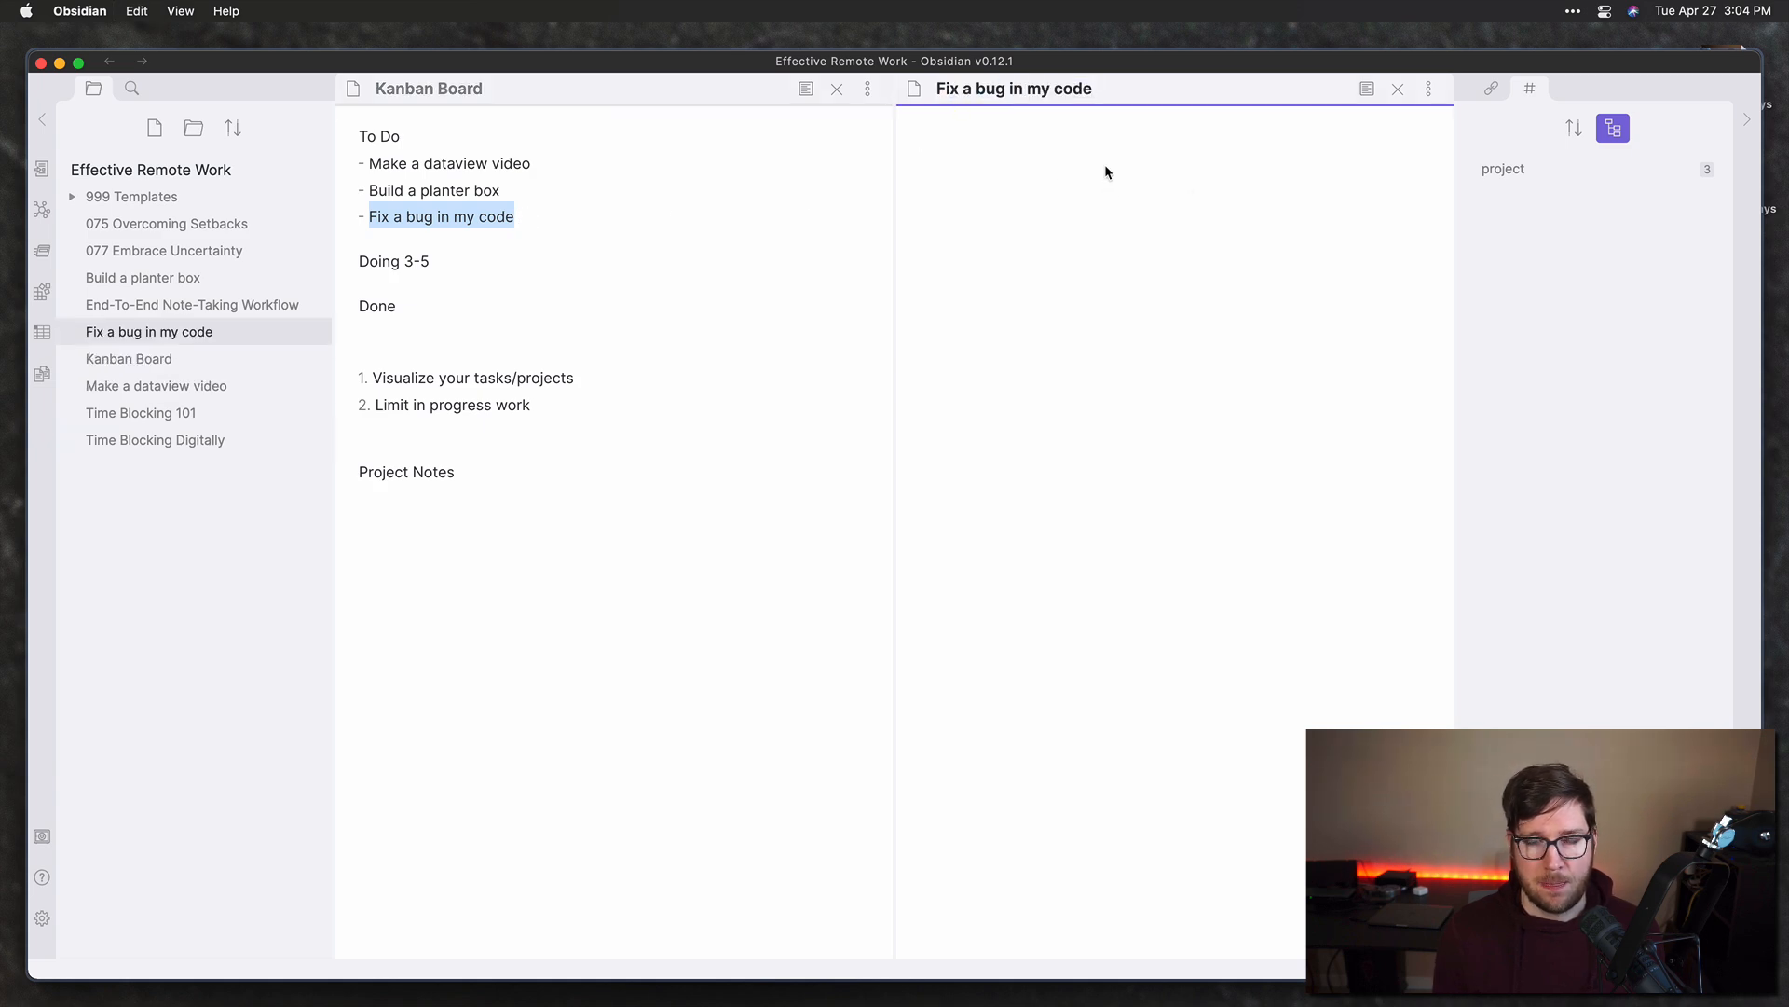
Step: Insert the project template into the "Fix a bug in my code" note, setting status to todo and priority to 2
{"action": "key", "text": "super+p"}
{"action": "type", "text": "templ"}
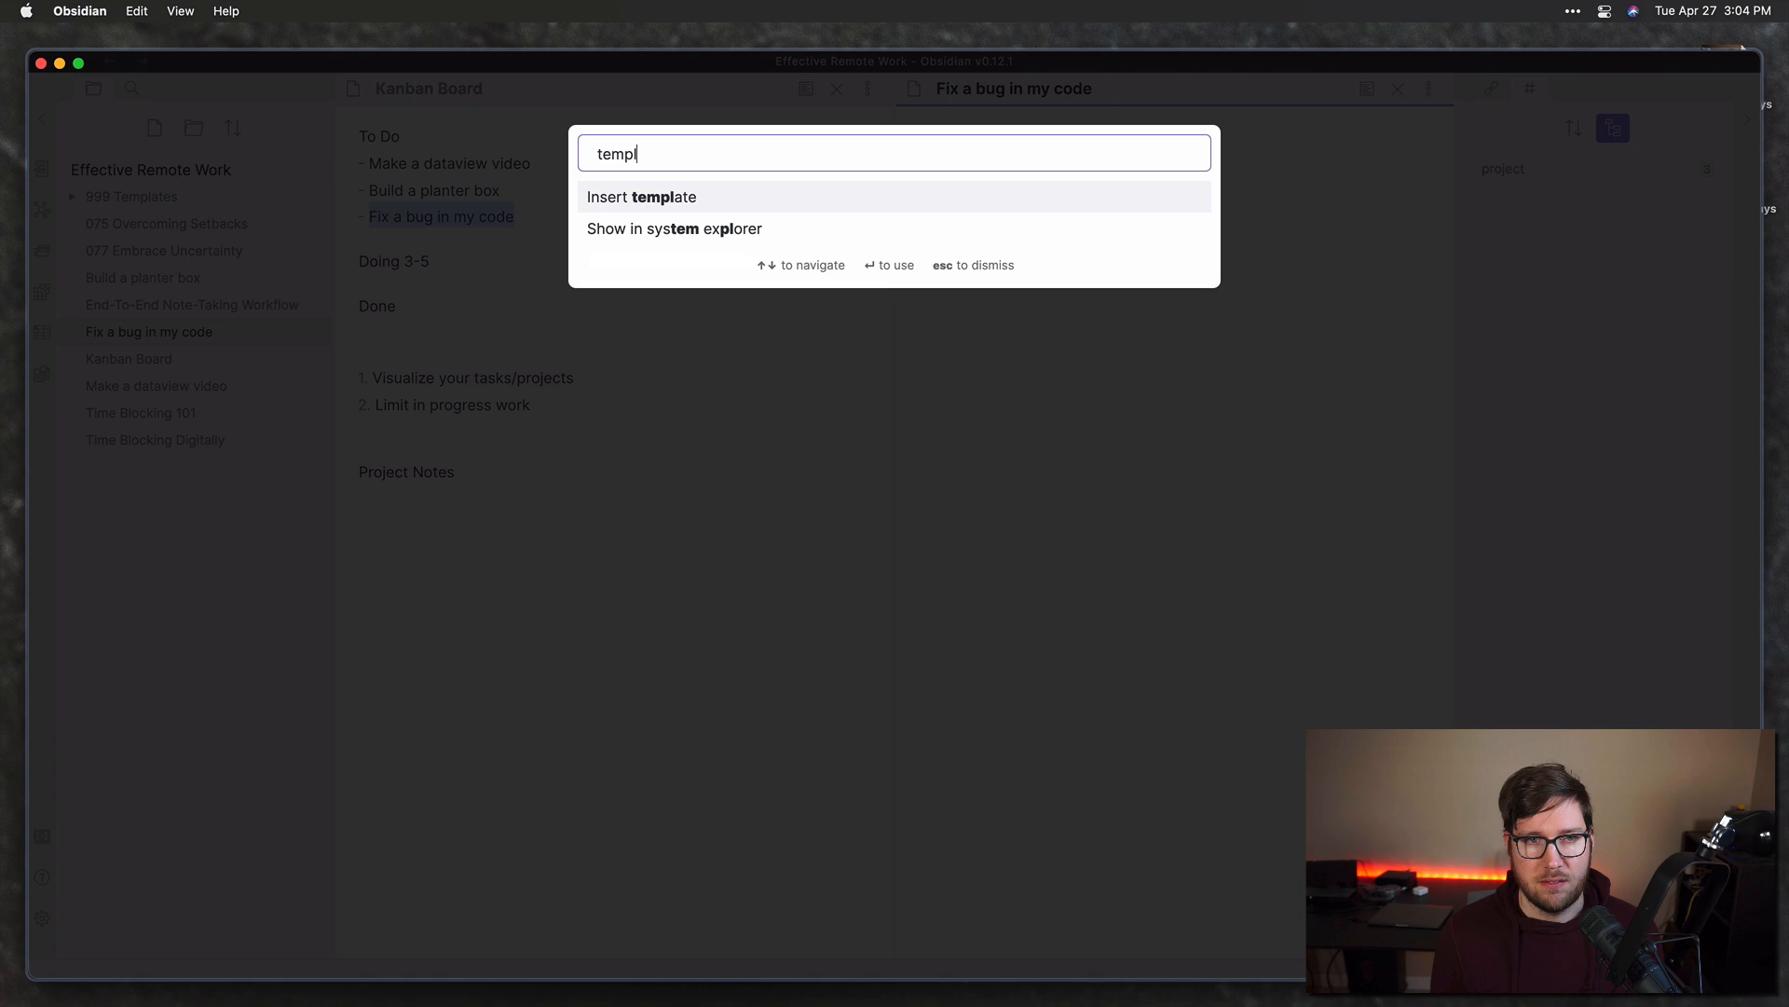
{"action": "key", "text": "Return"}
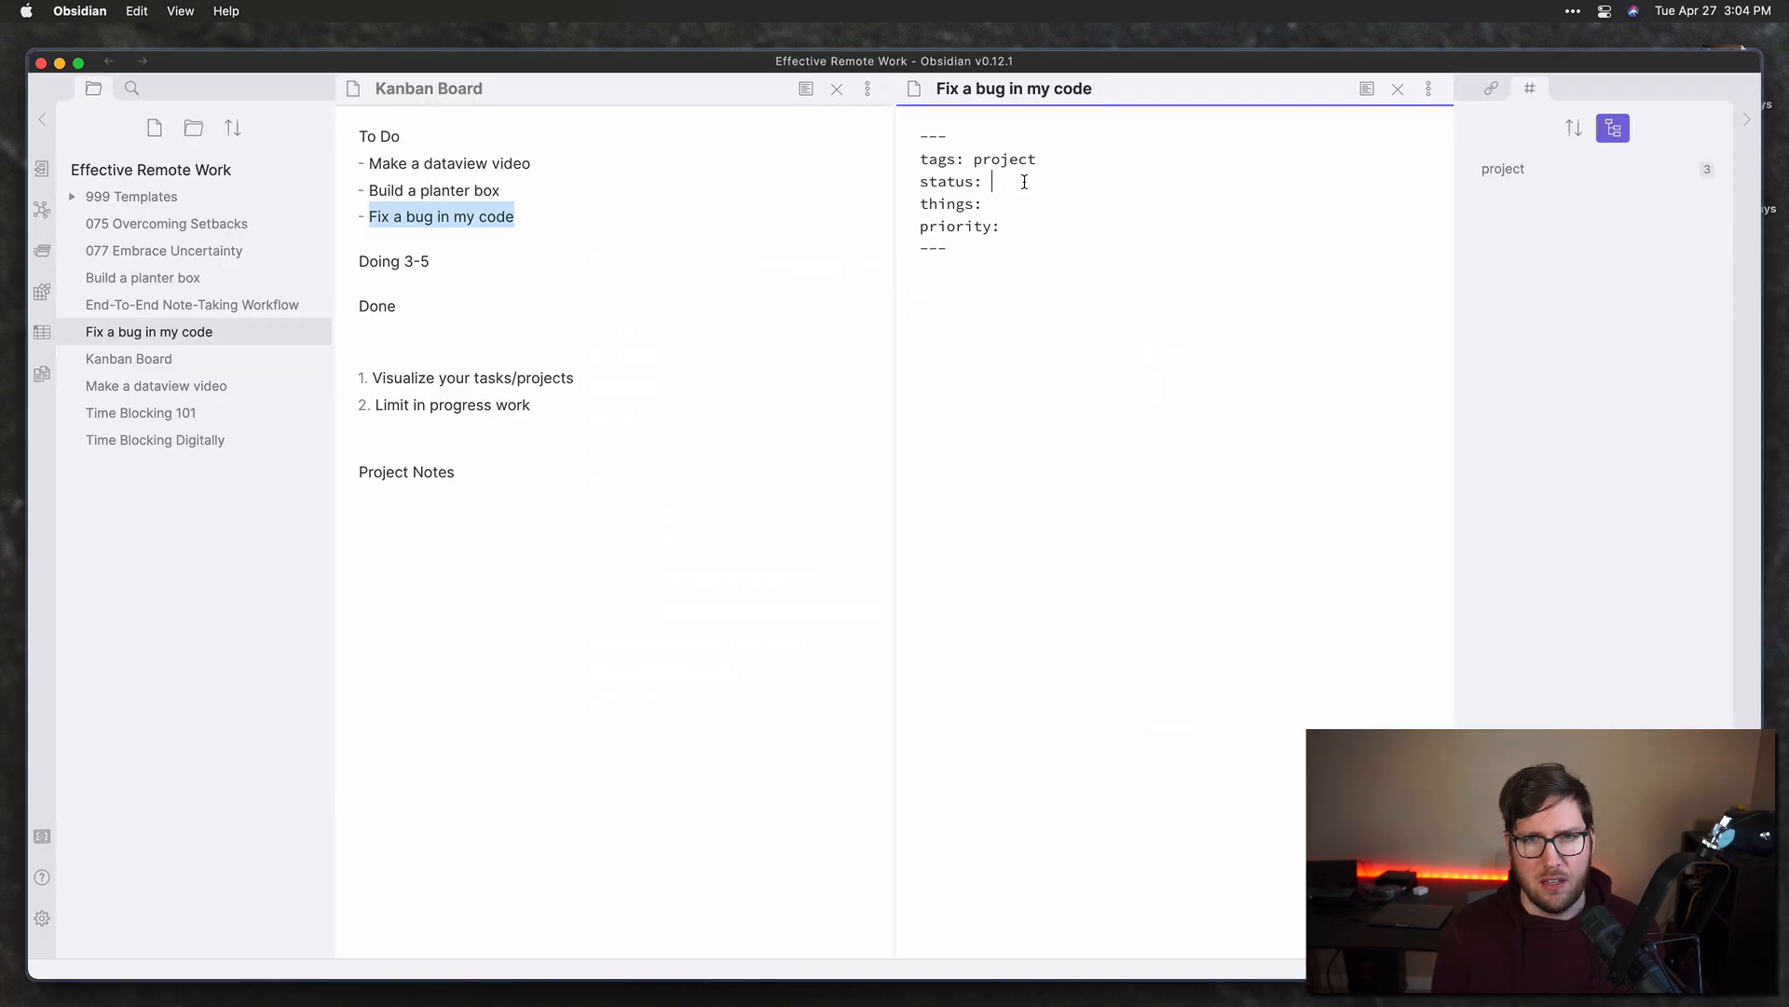
{"action": "type", "text": "todo"}
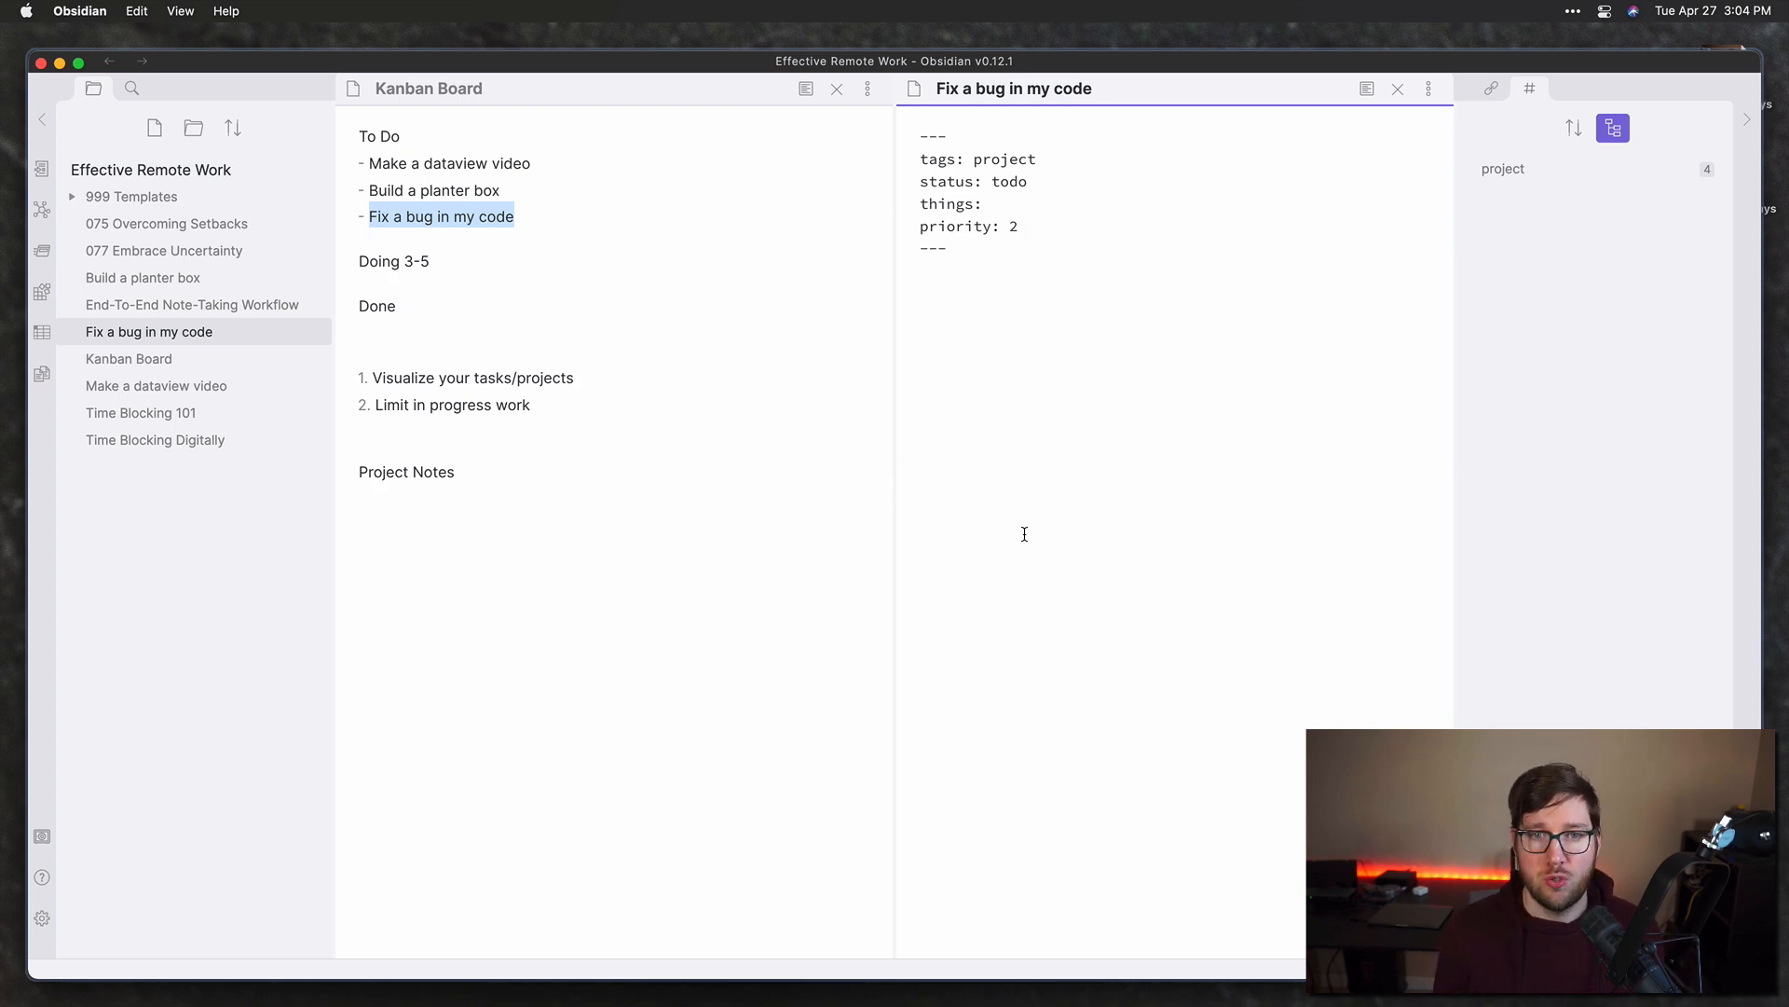
Step: Add two blank lines above the To Do heading in the Kanban Board note and place the cursor on the first
{"action": "left_click", "coordinate": [552, 495]}
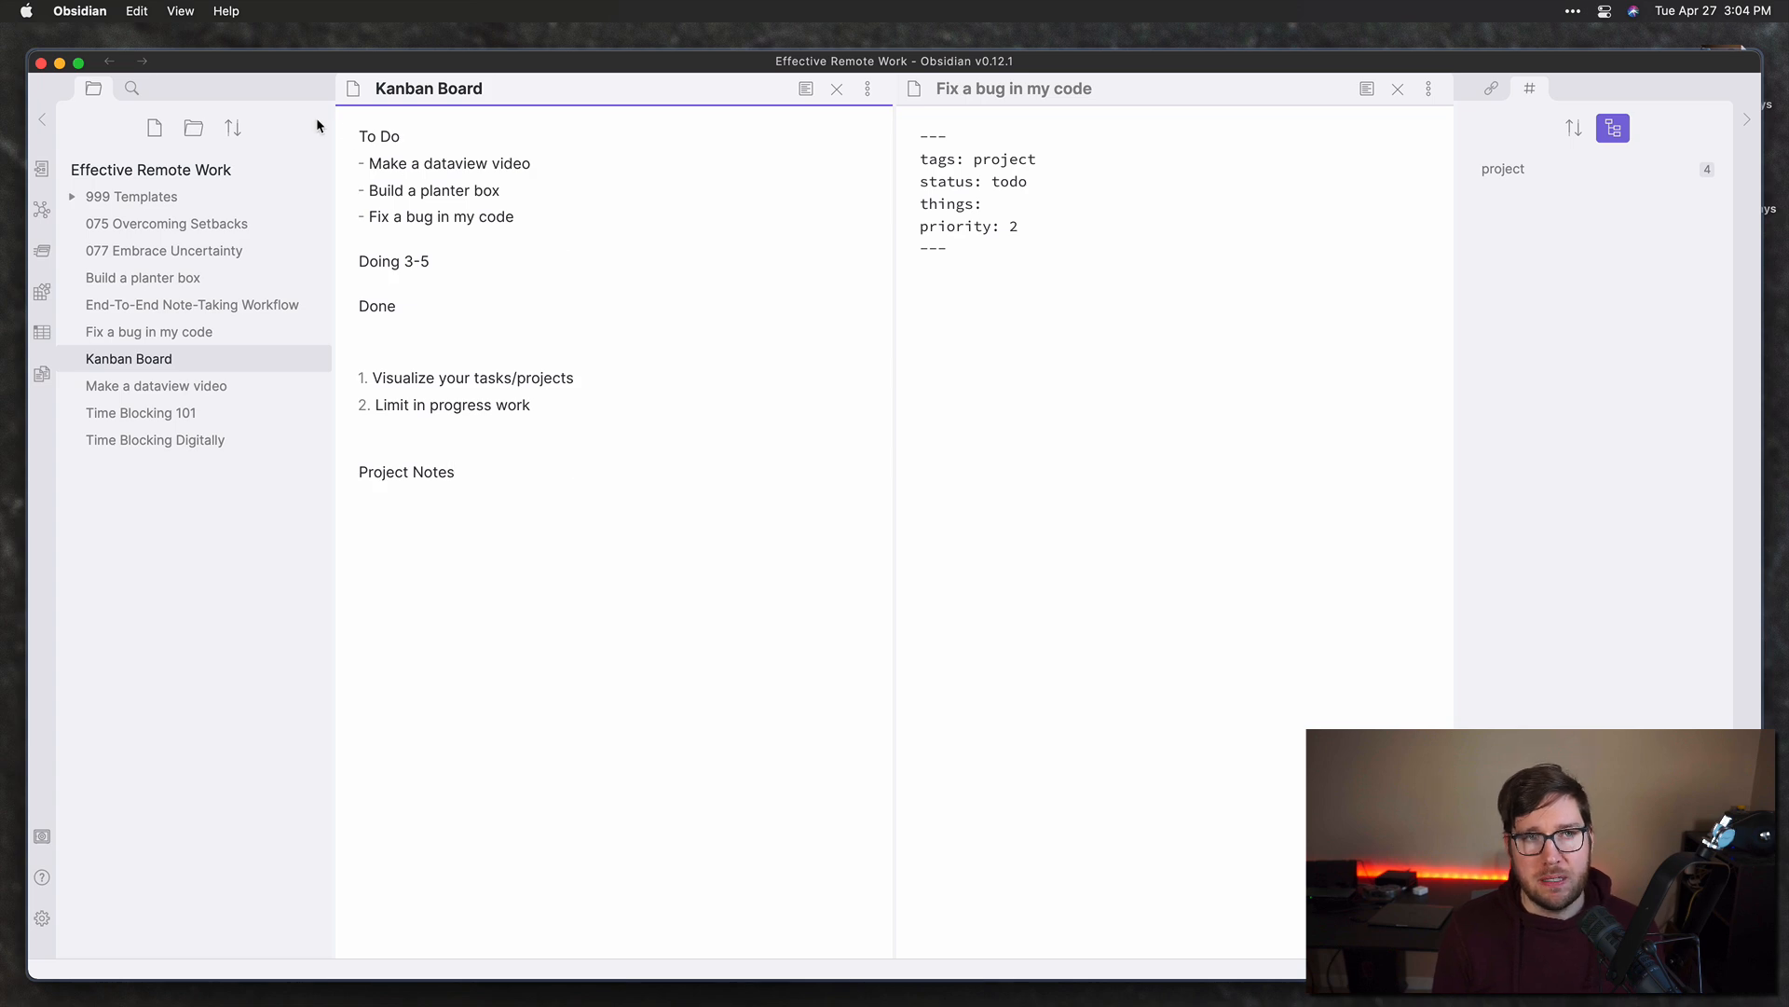
{"action": "left_click", "coordinate": [360, 137]}
{"action": "key", "text": "Return"}
{"action": "key", "text": "Return"}
{"action": "key", "text": "Up"}
{"action": "key", "text": "Up"}
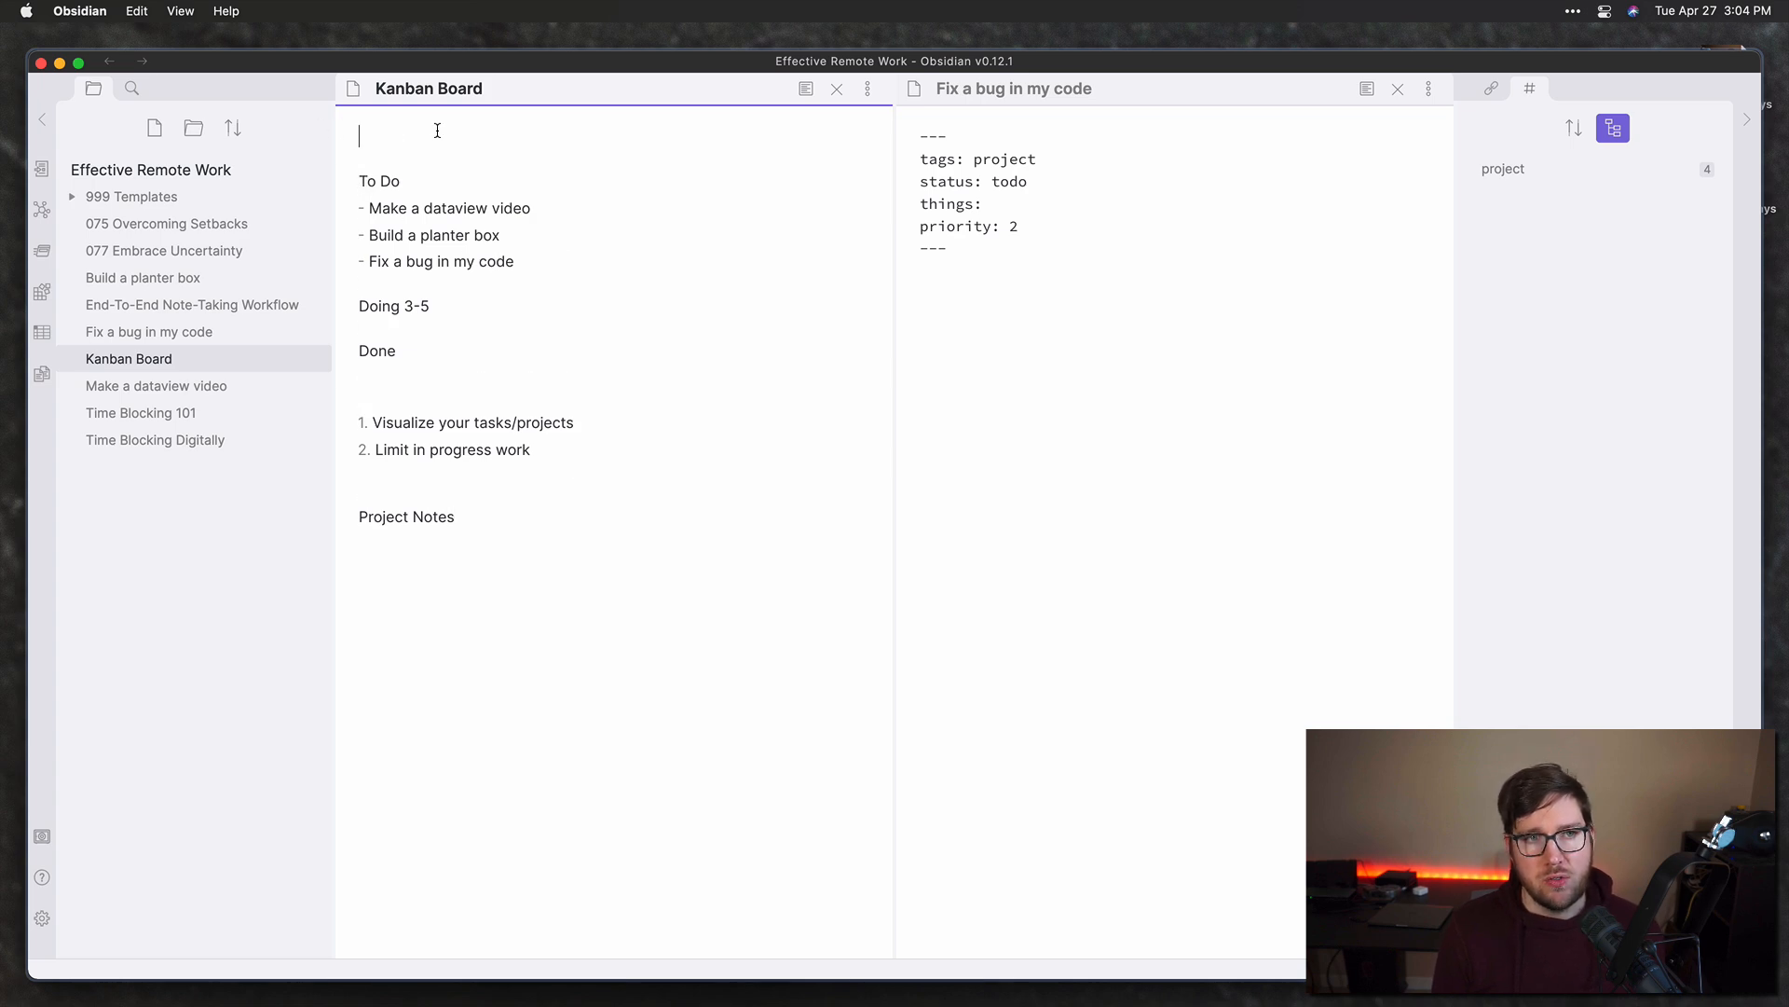
Step: Insert an empty dataview code block above the To Do heading in the Kanban Board note
{"action": "type", "text": "```"}
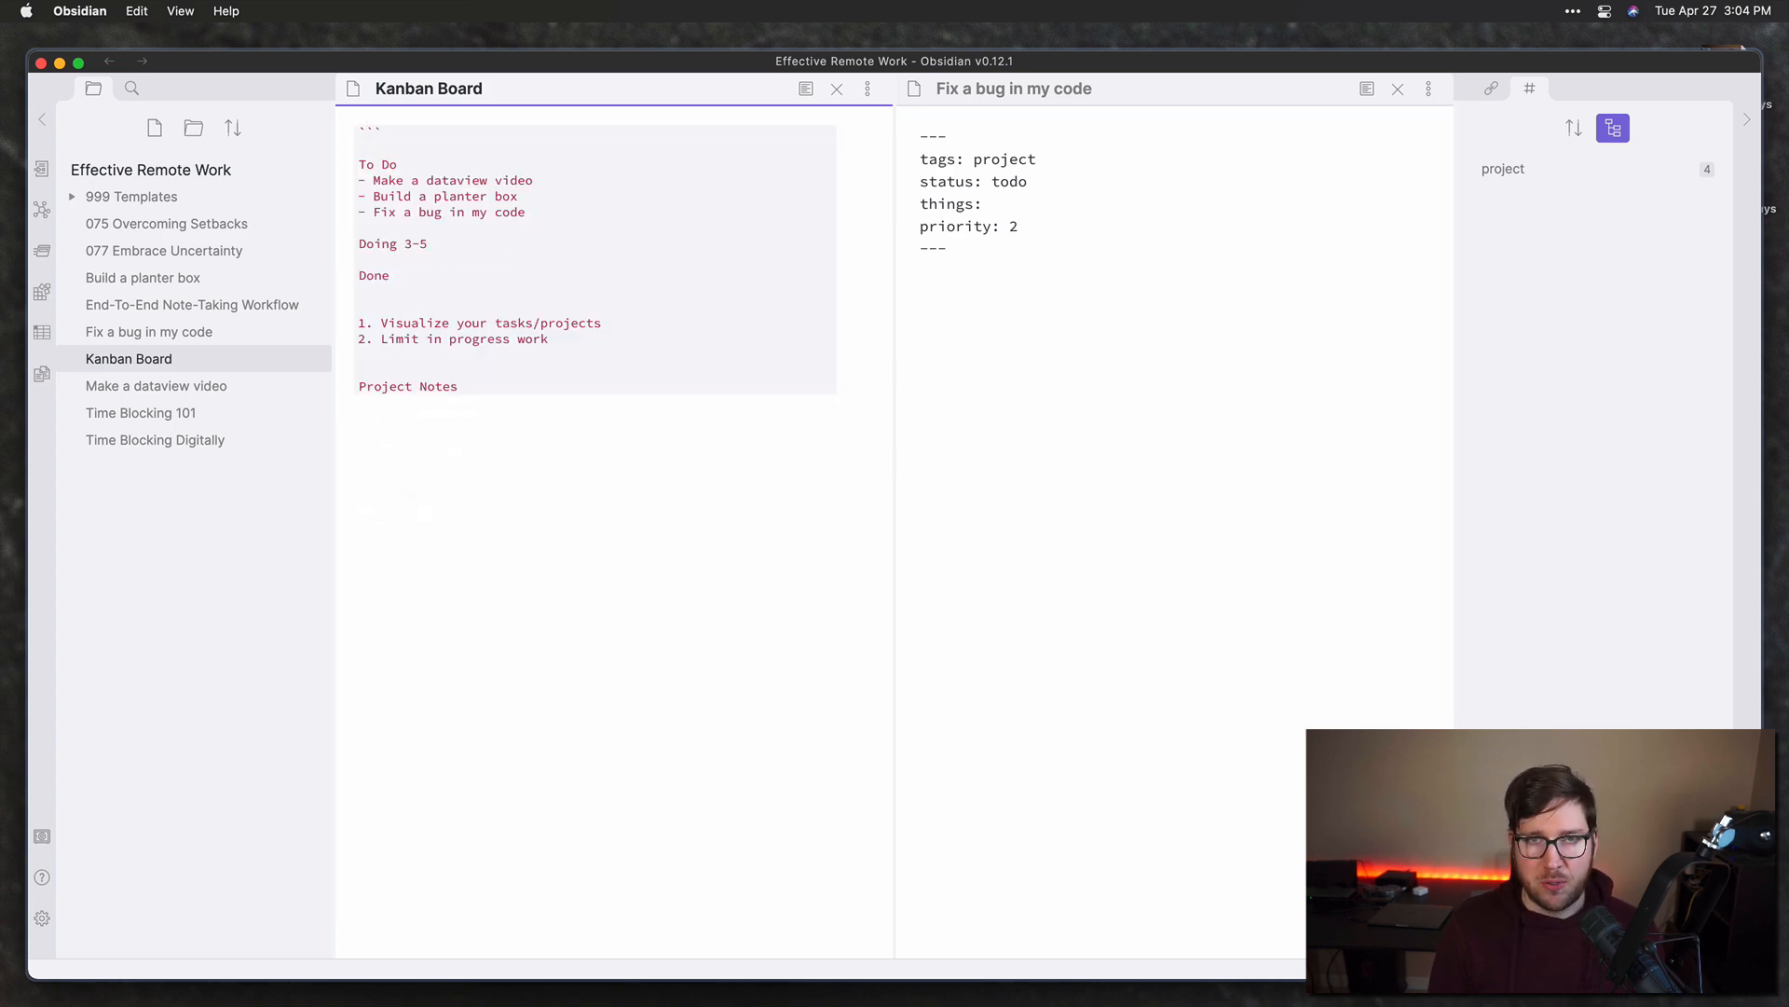
{"action": "key", "text": "Return"}
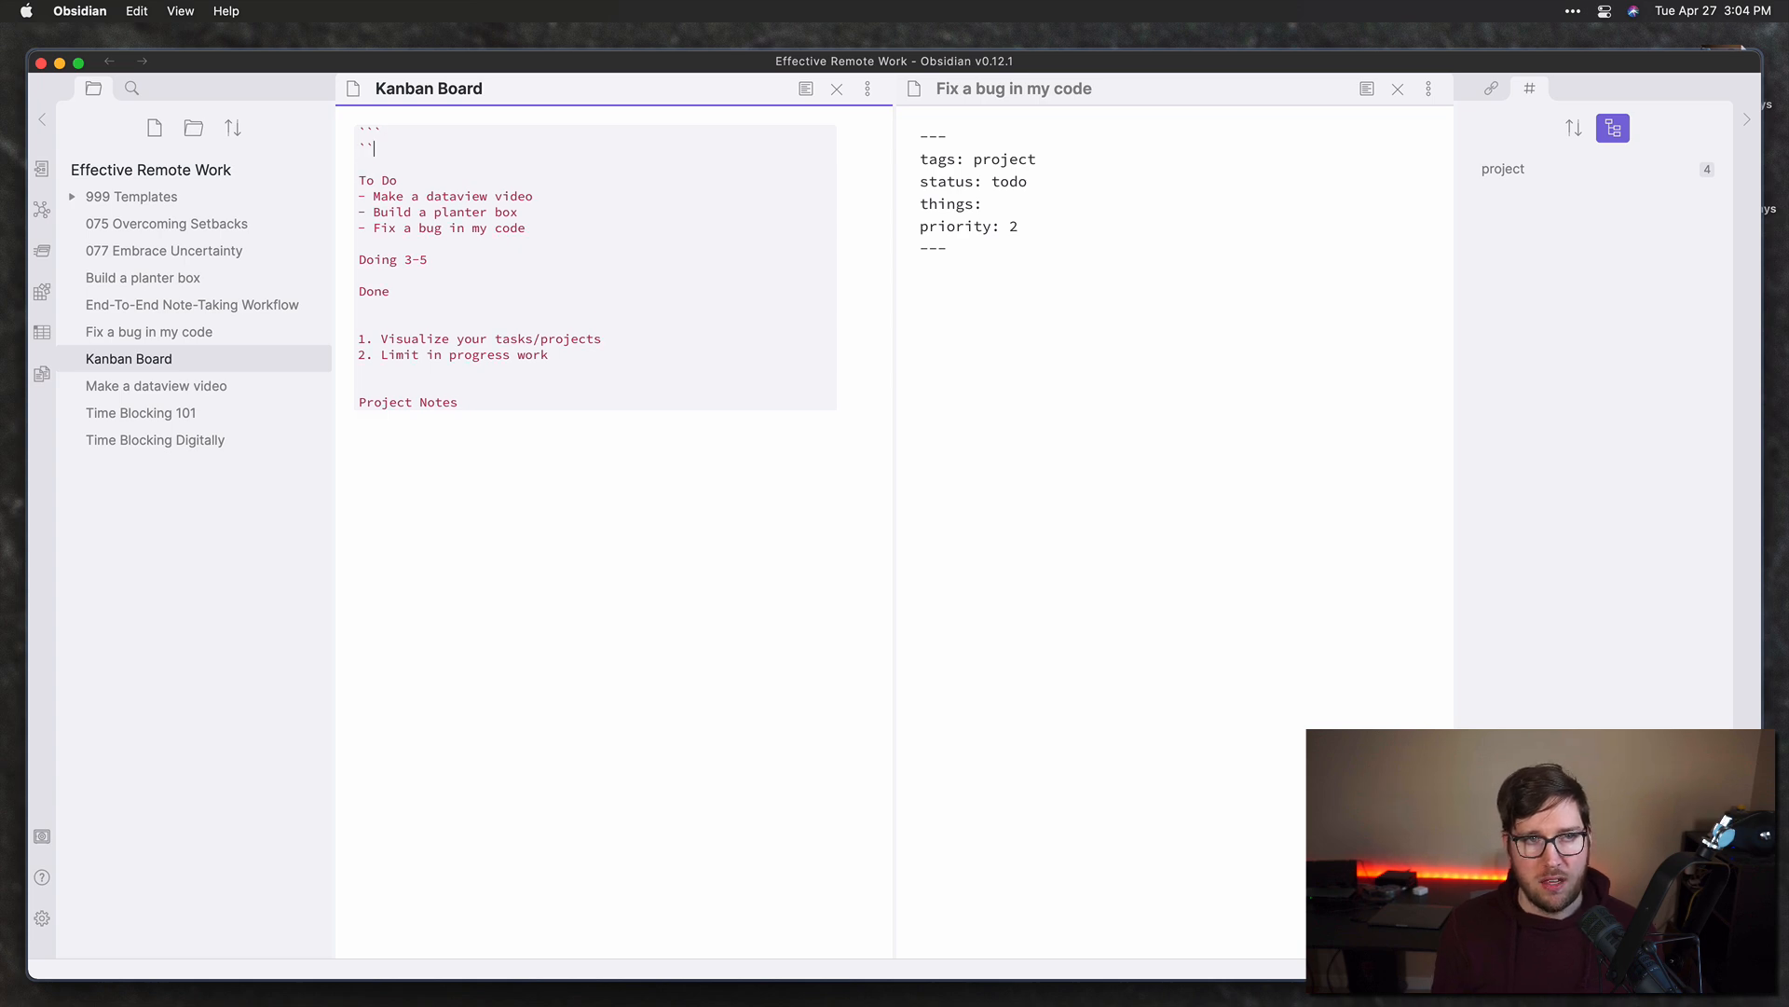
{"action": "type", "text": "```"}
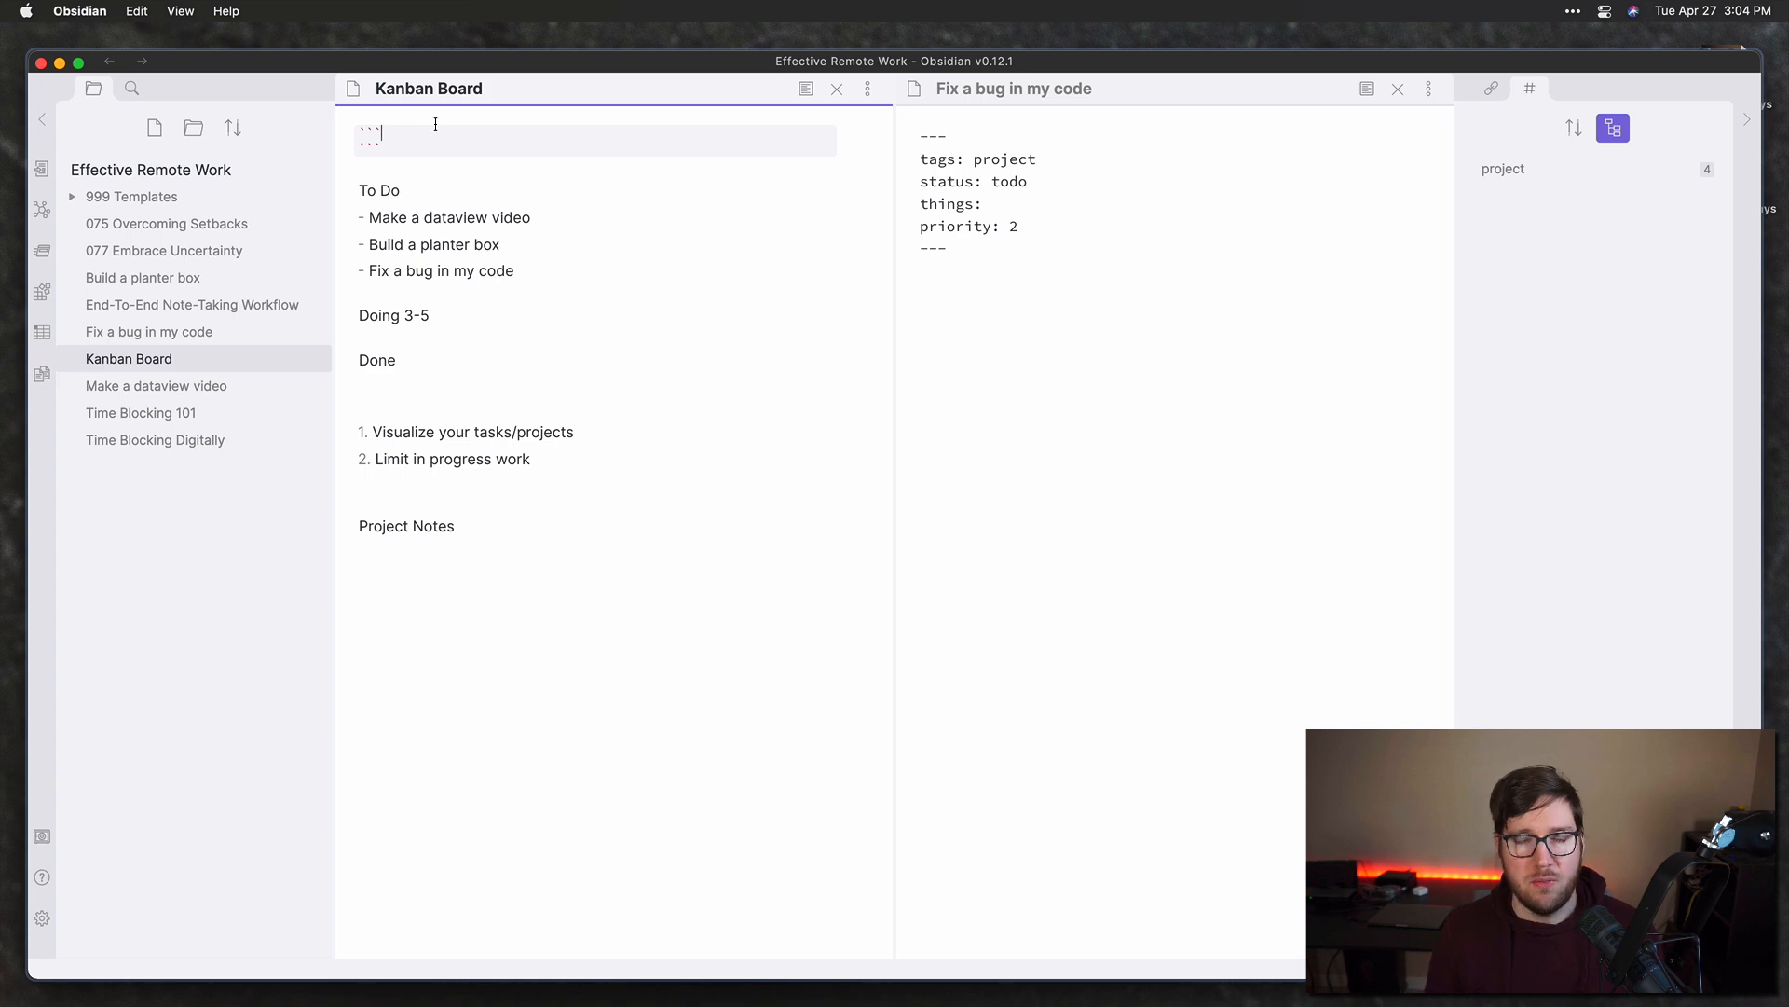
{"action": "type", "text": "dataview"}
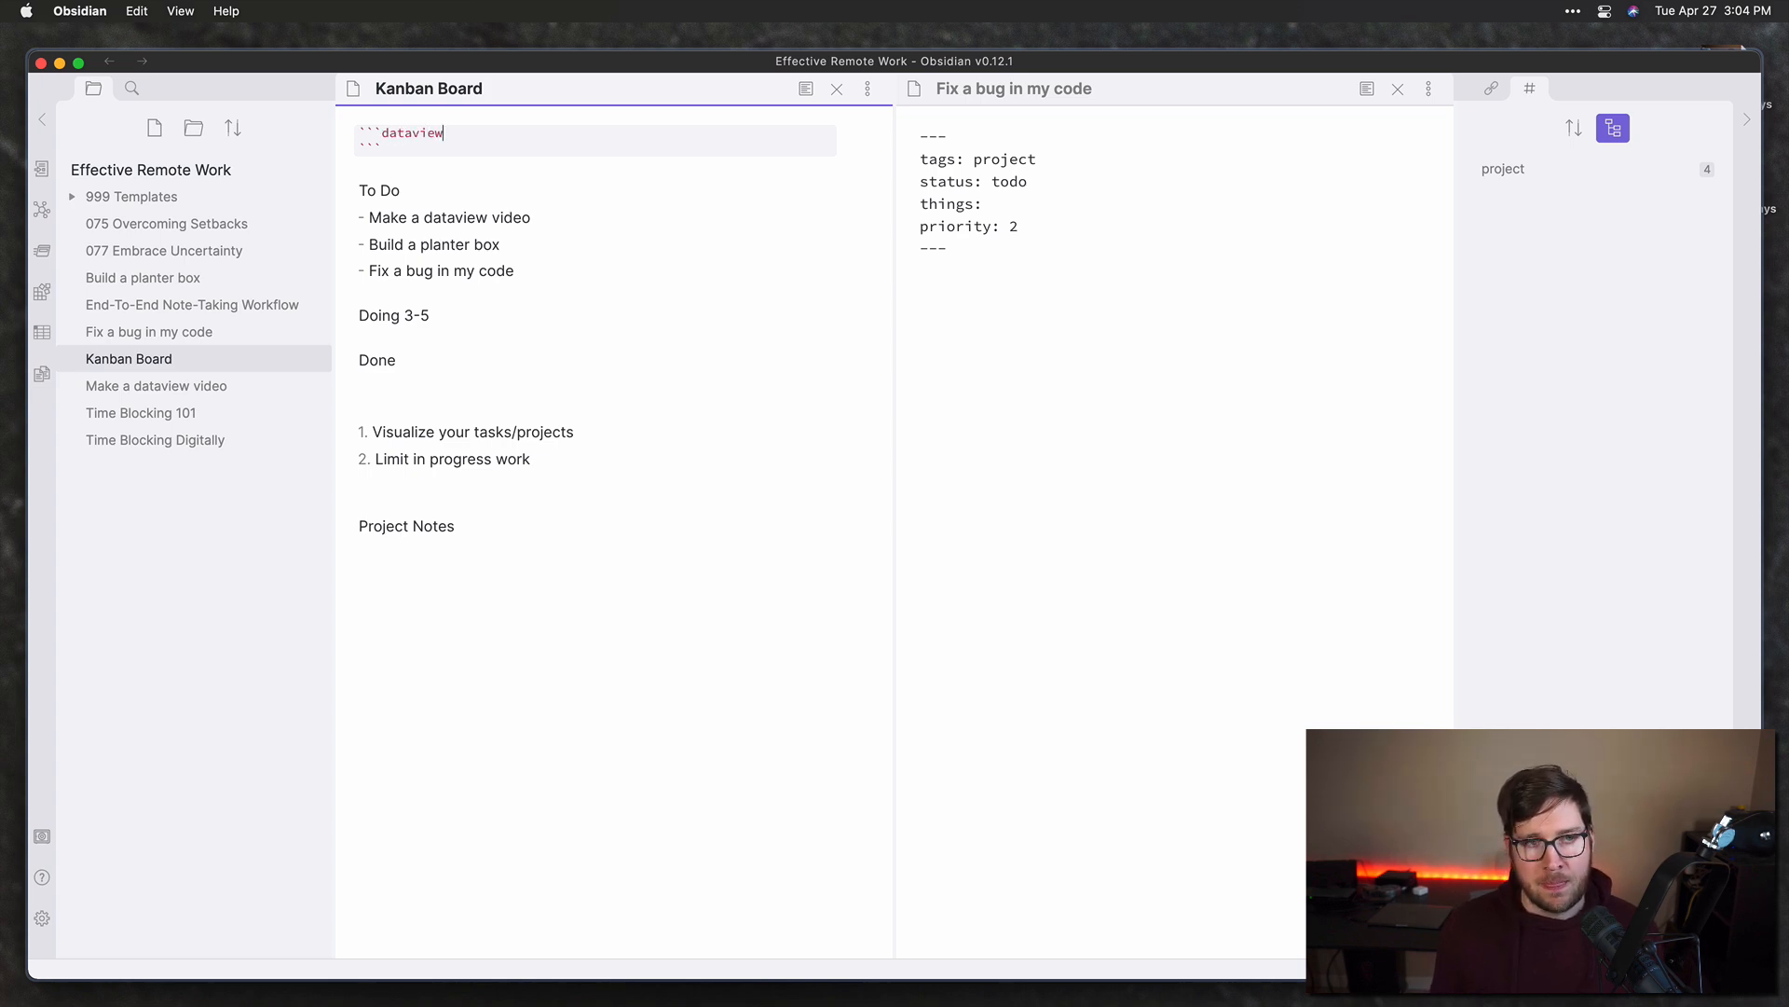
{"action": "key", "text": "Return"}
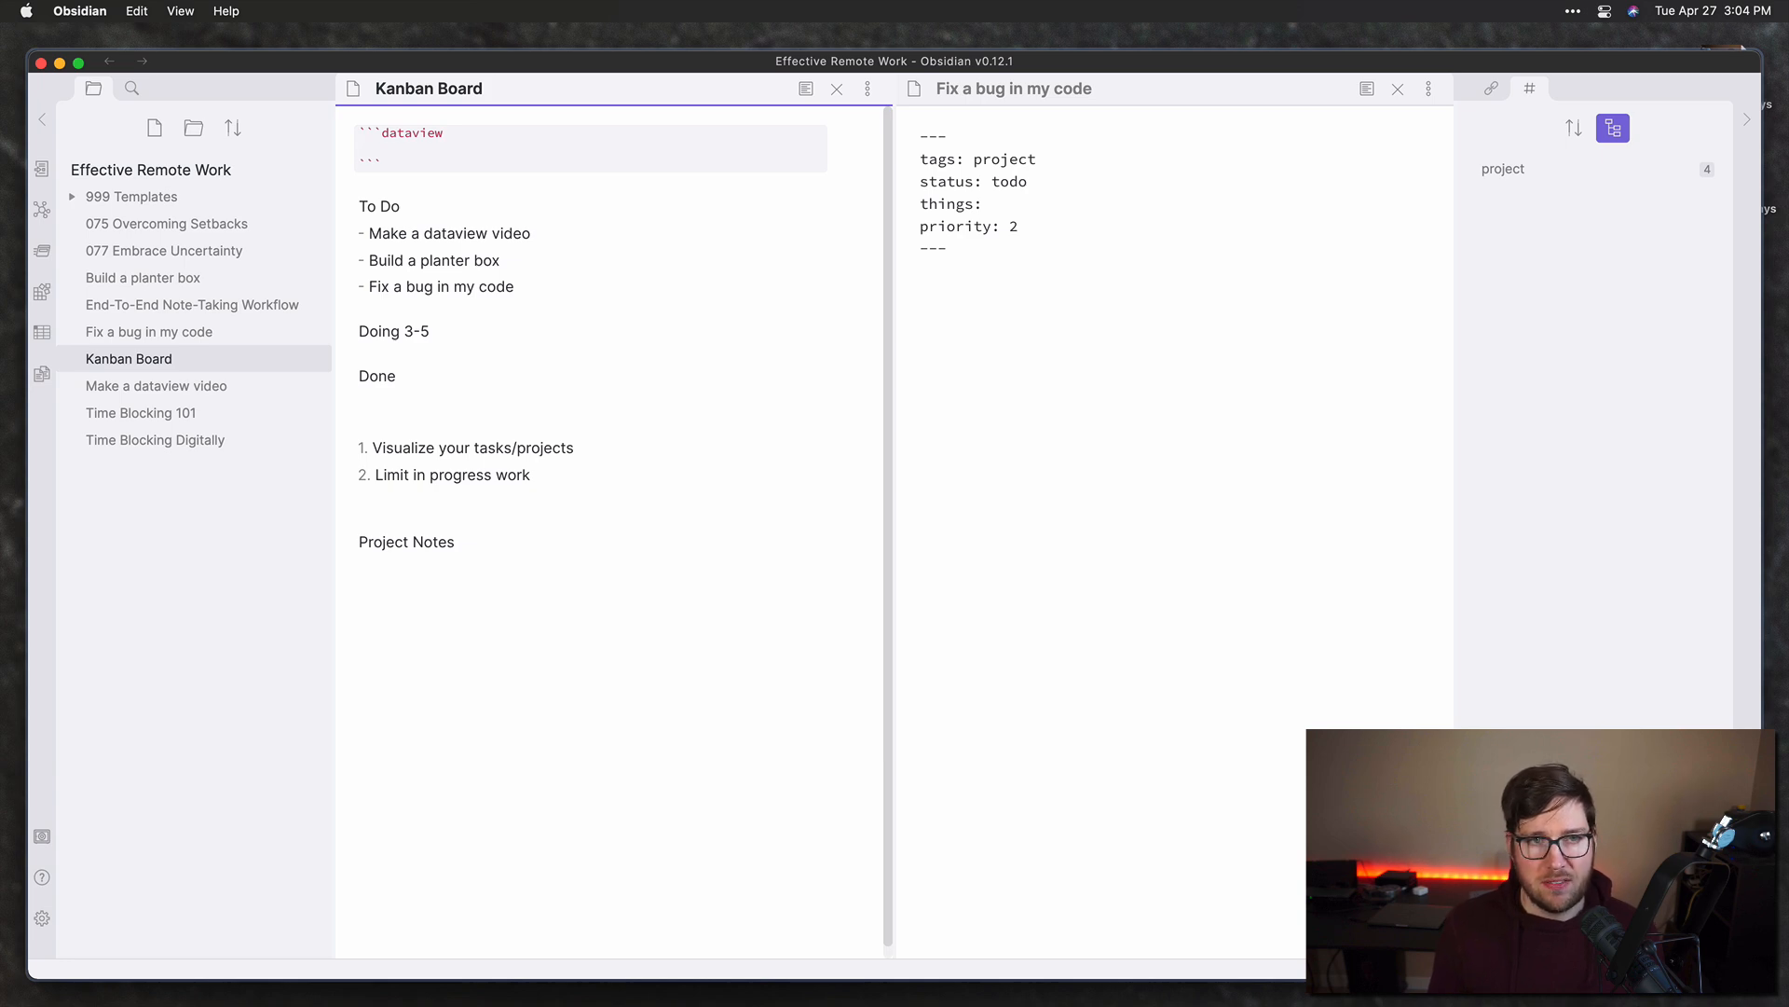
Step: Switch to the Dataview GitHub page in Firefox and examine the README's table, list and task query examples
{"action": "key", "text": "super+Tab"}
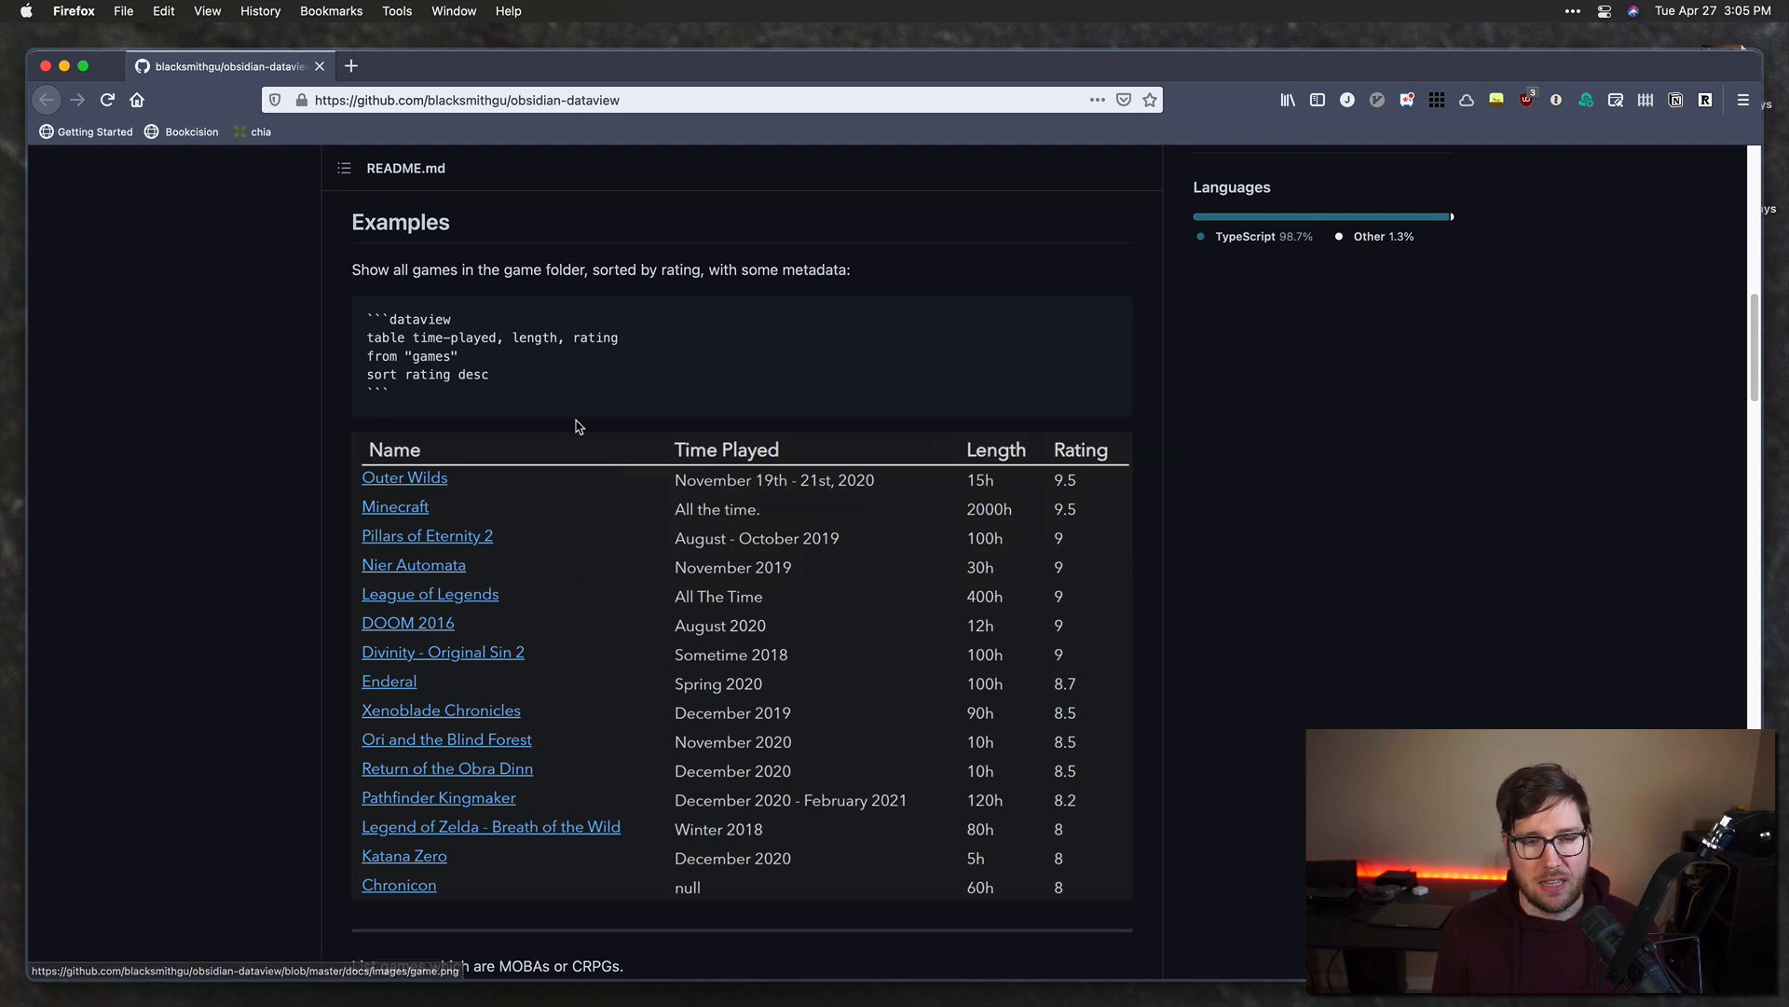
{"action": "scroll", "coordinate": [578, 424], "scroll_direction": "down", "scroll_amount": 10}
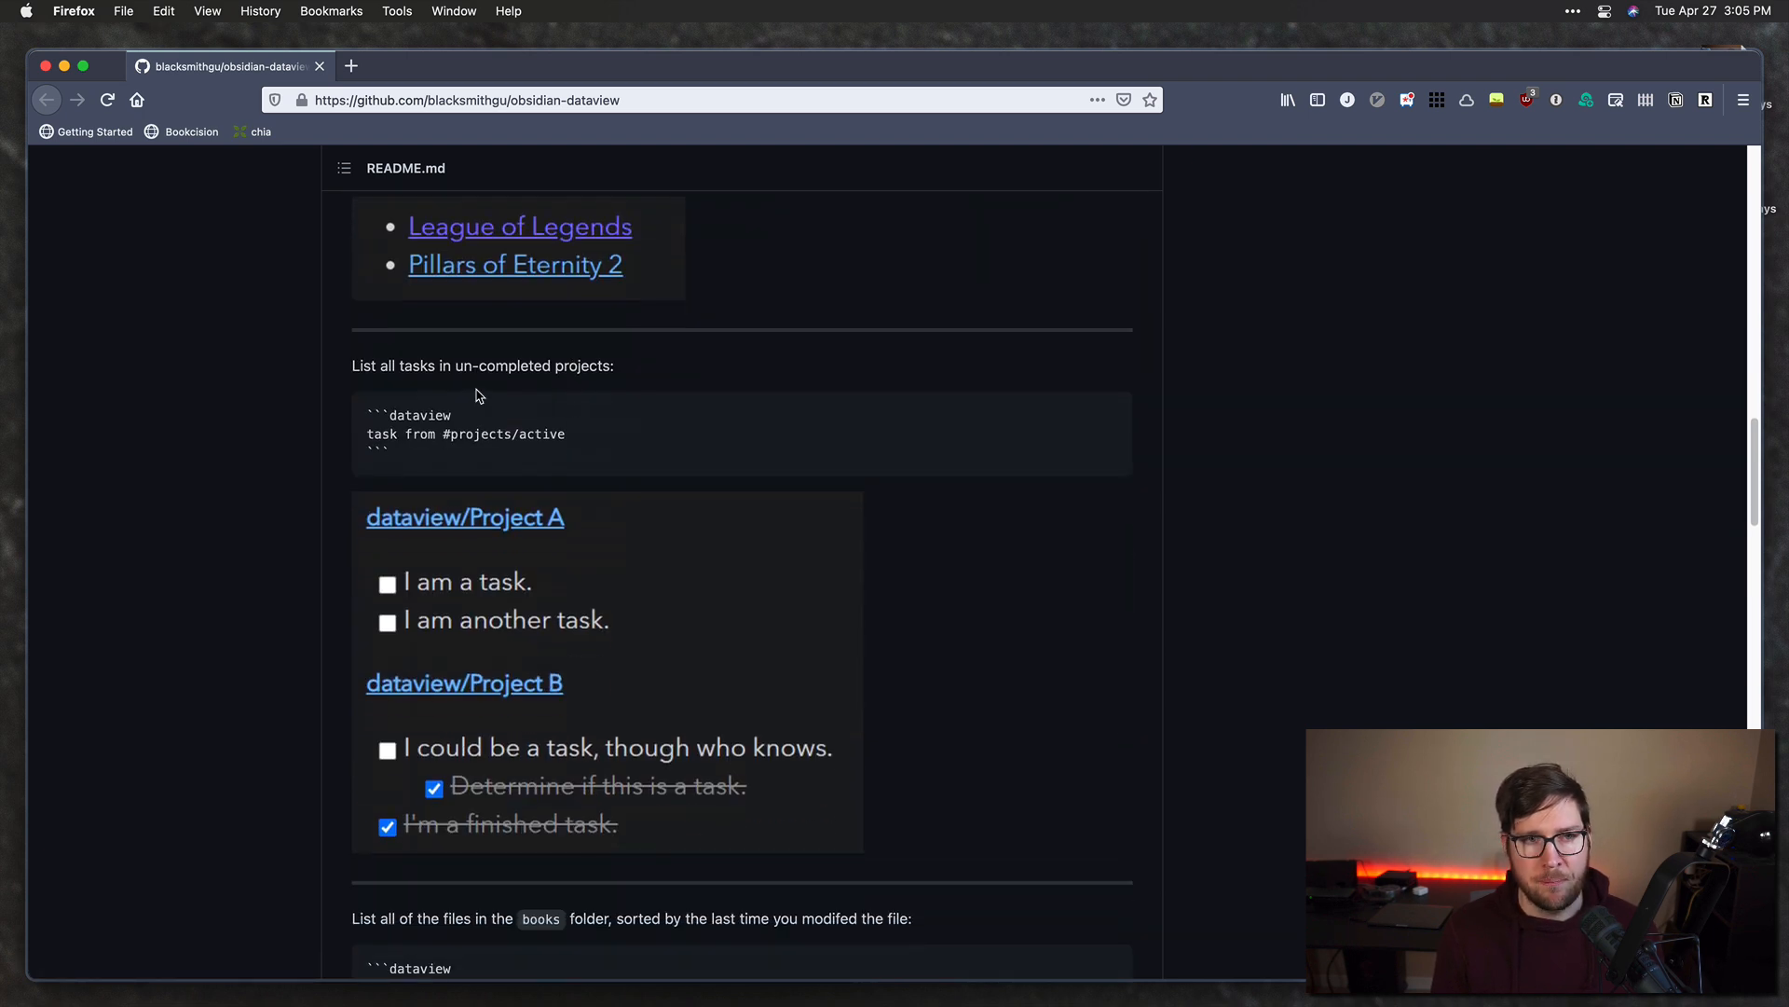
{"action": "scroll", "coordinate": [489, 401], "scroll_direction": "up", "scroll_amount": 3}
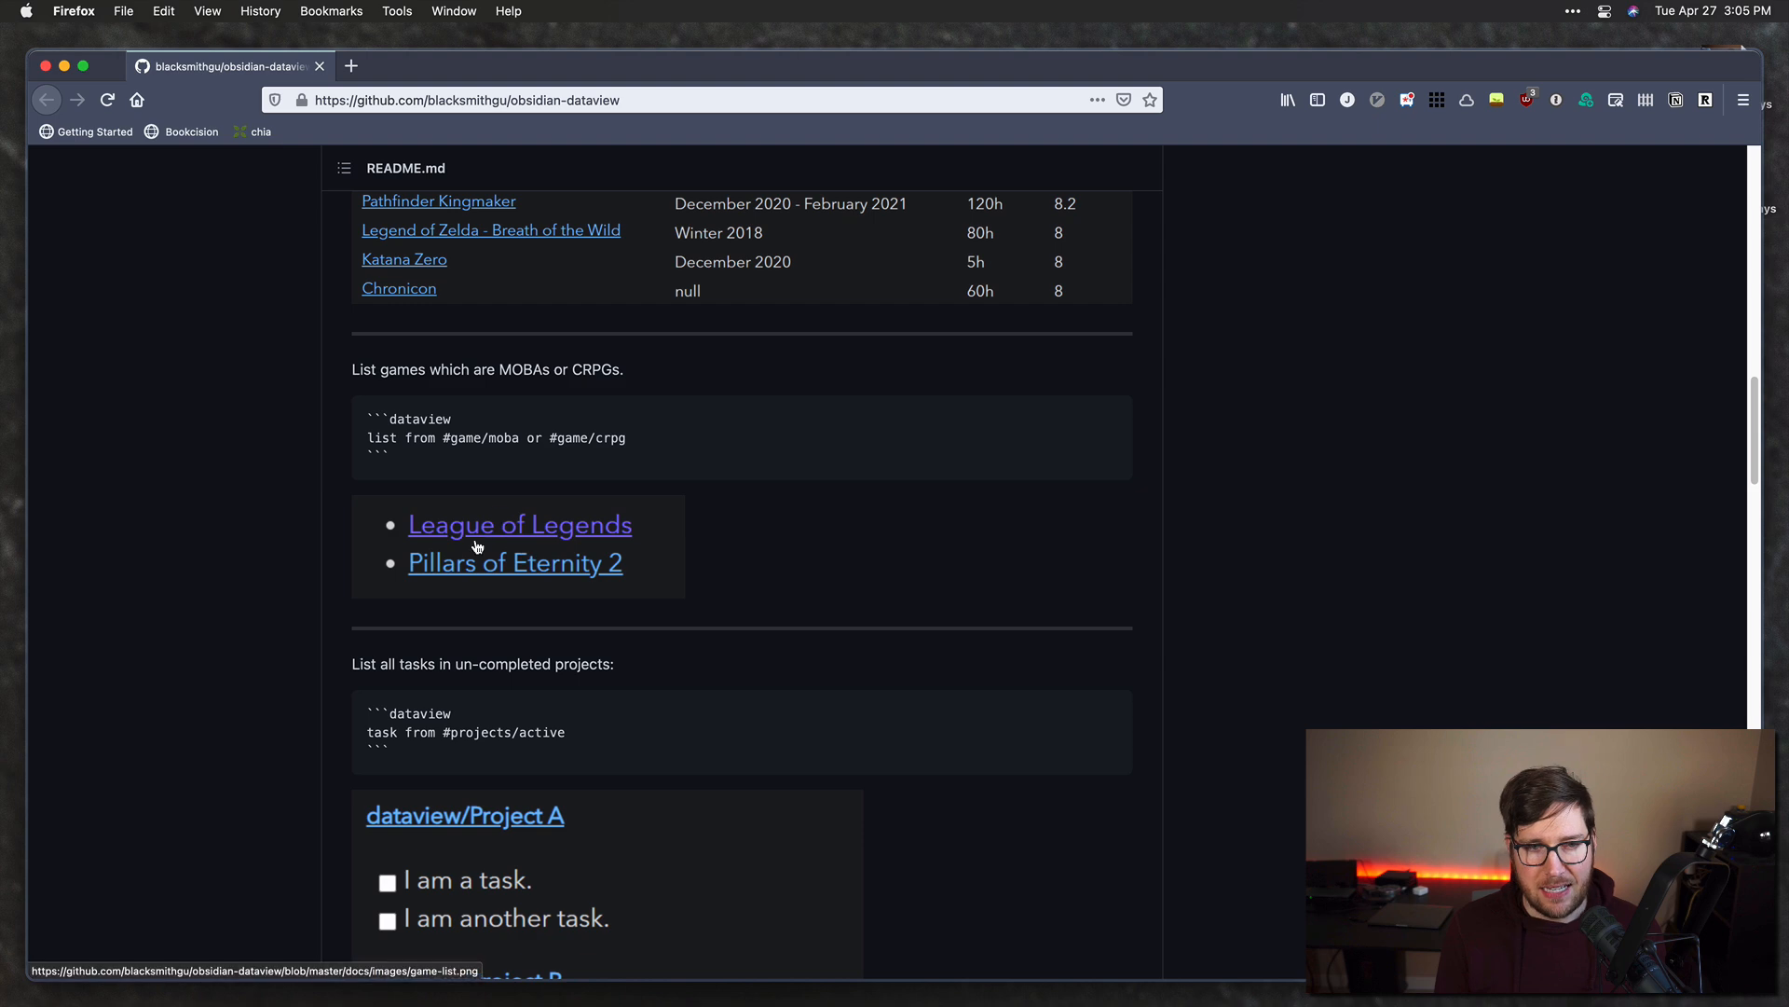
{"action": "scroll", "coordinate": [641, 576], "scroll_direction": "down", "scroll_amount": 3}
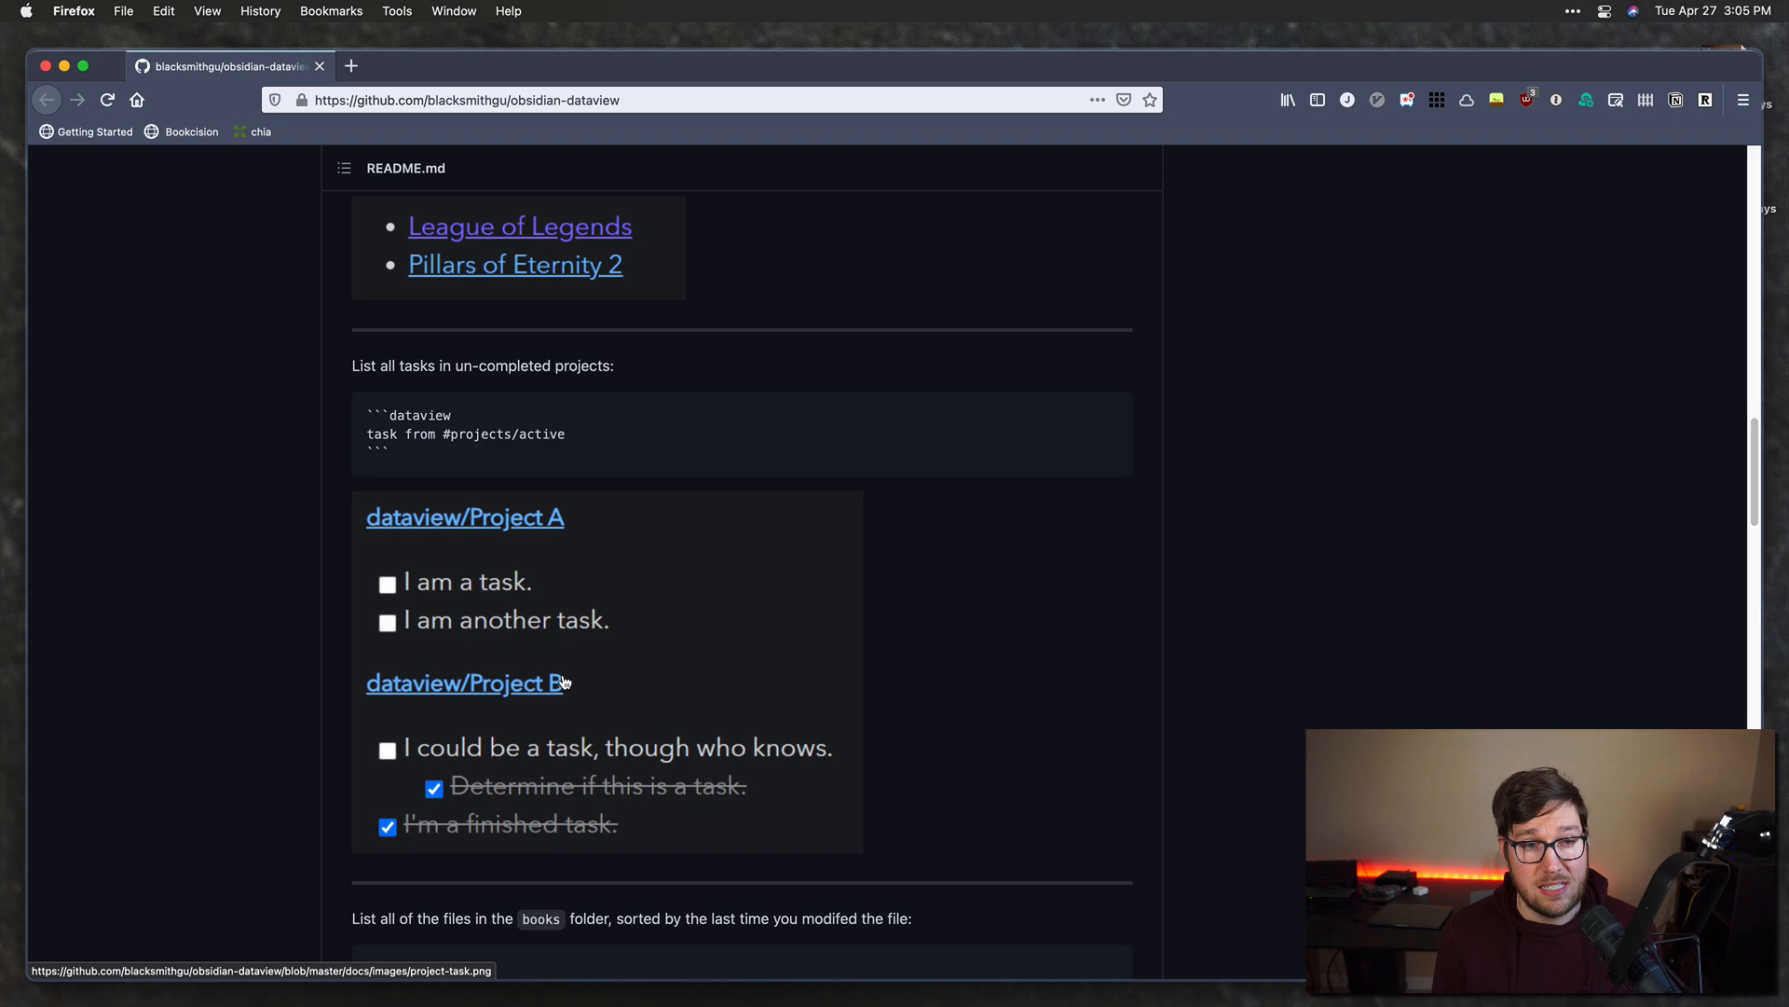
{"action": "scroll", "coordinate": [515, 508], "scroll_direction": "up", "scroll_amount": 10}
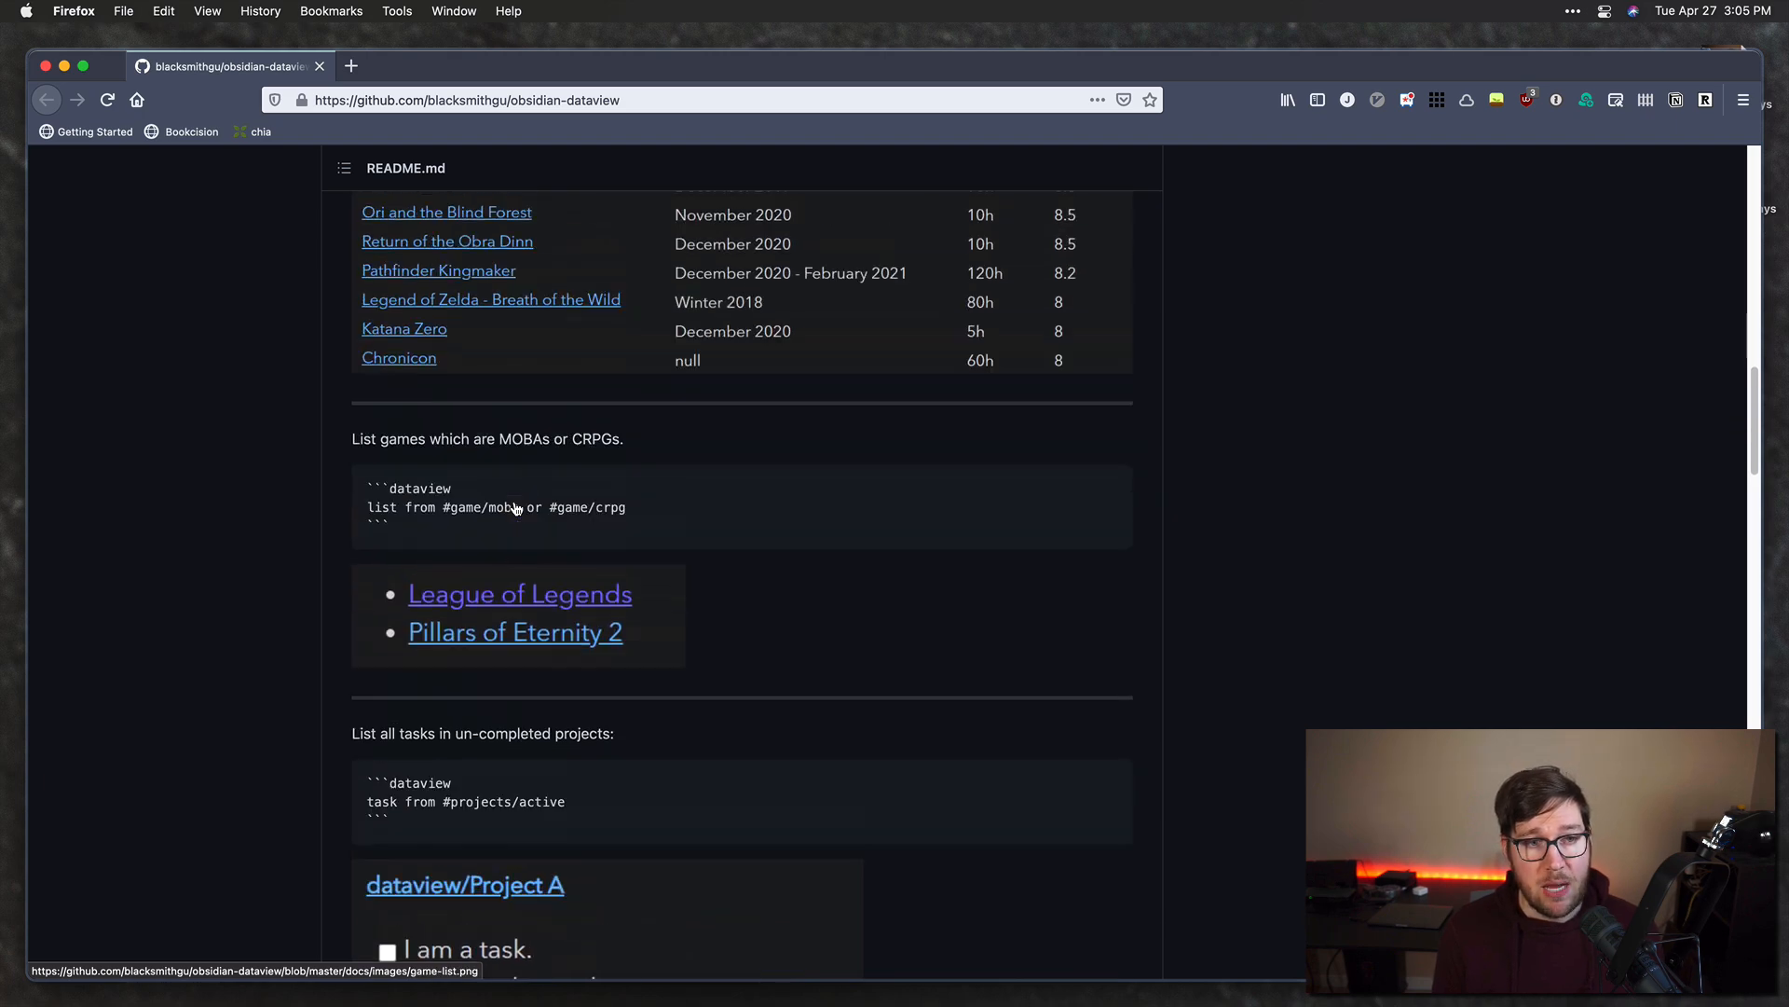
{"action": "left_click_drag", "start_coordinate": [366, 335], "coordinate": [531, 387]}
{"action": "left_click", "coordinate": [531, 387]}
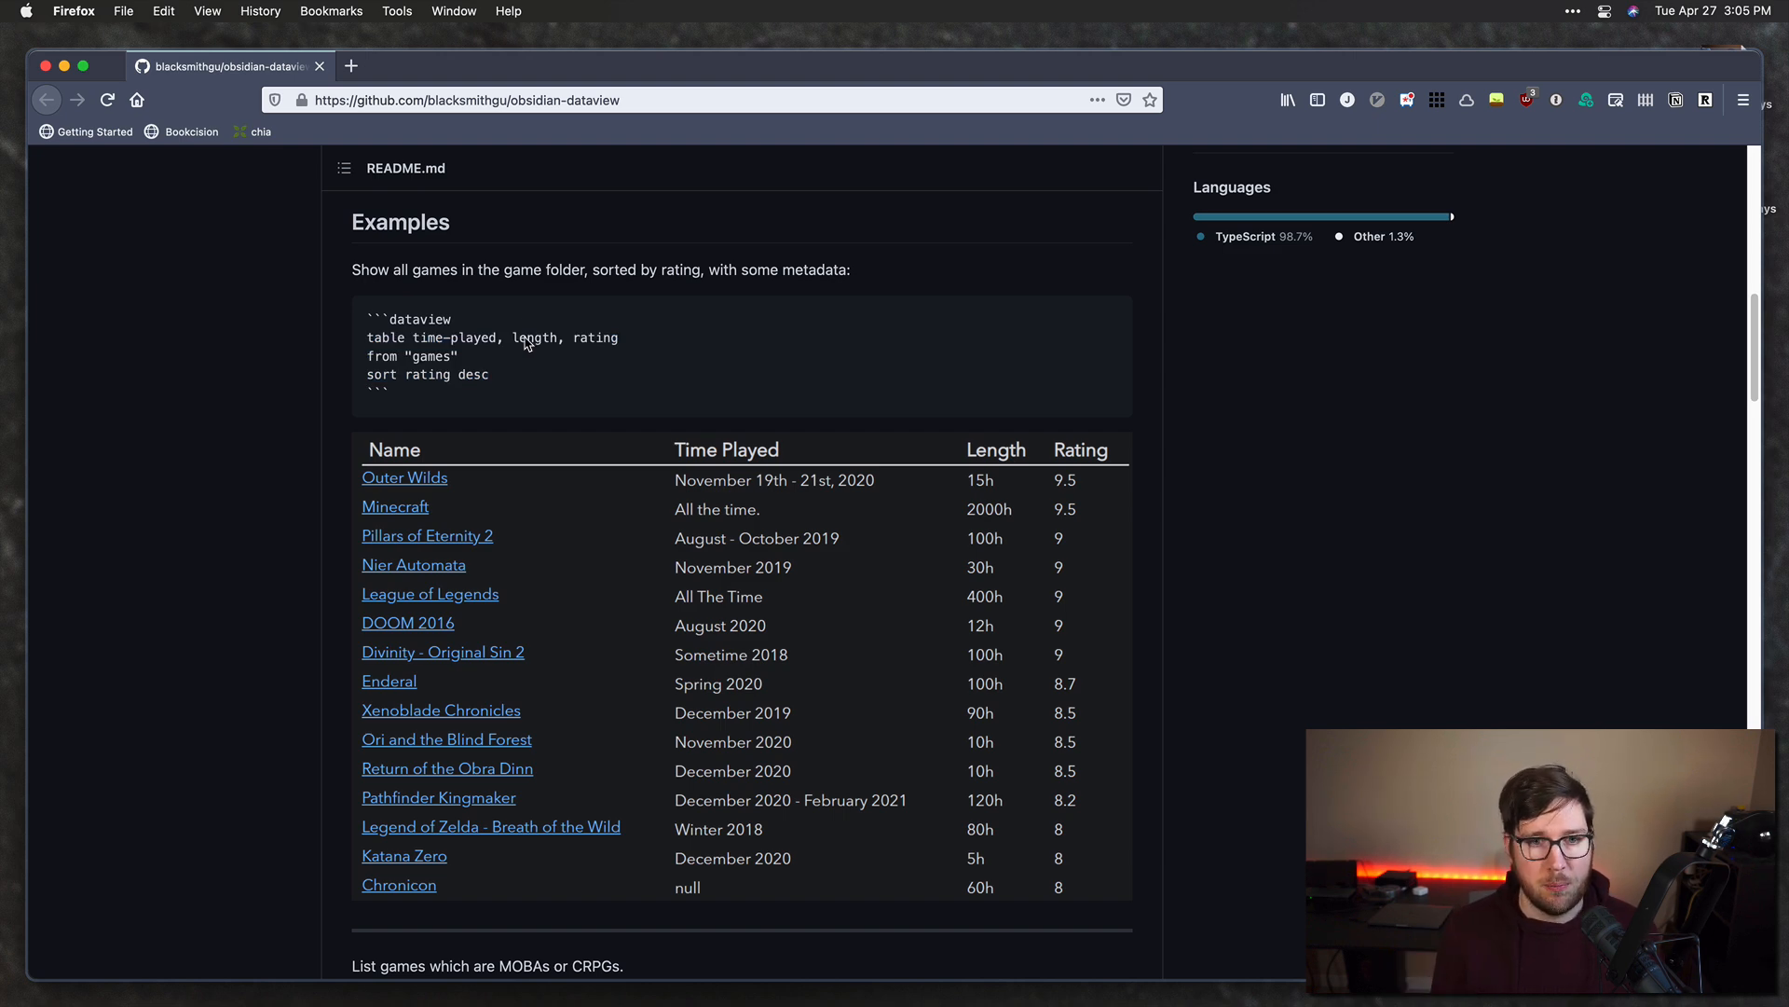
{"action": "left_click_drag", "start_coordinate": [412, 338], "coordinate": [616, 343]}
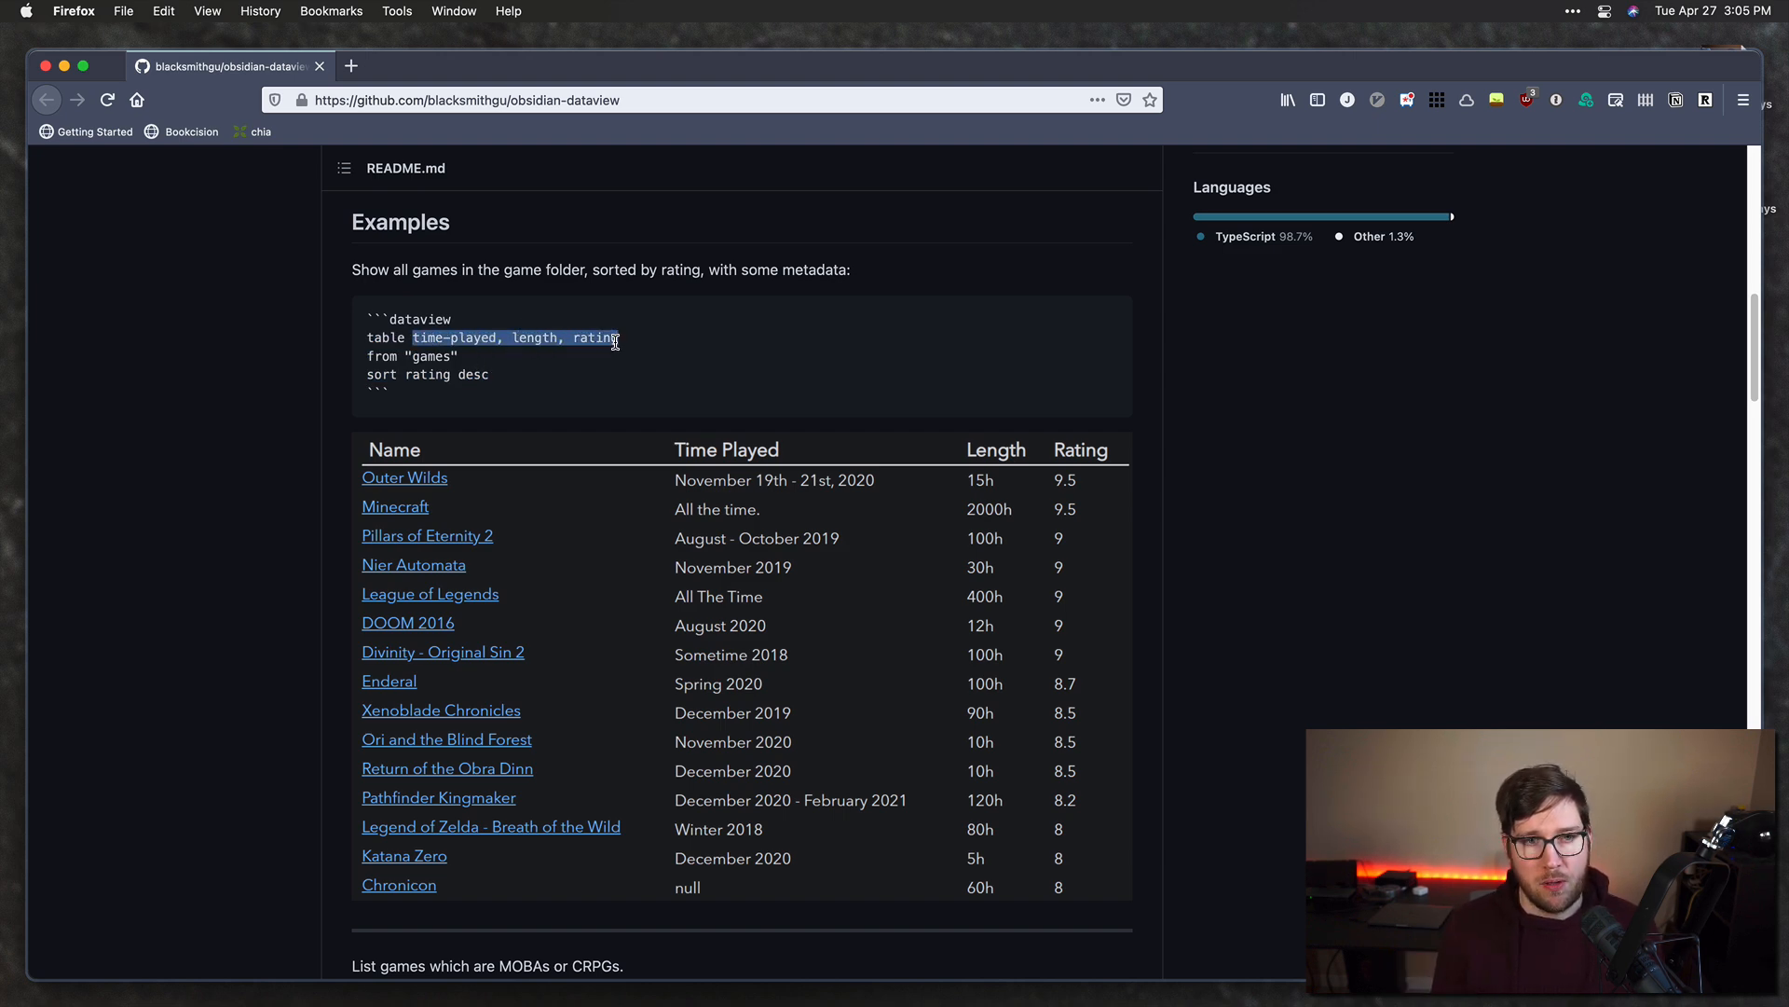
{"action": "left_click", "coordinate": [646, 350]}
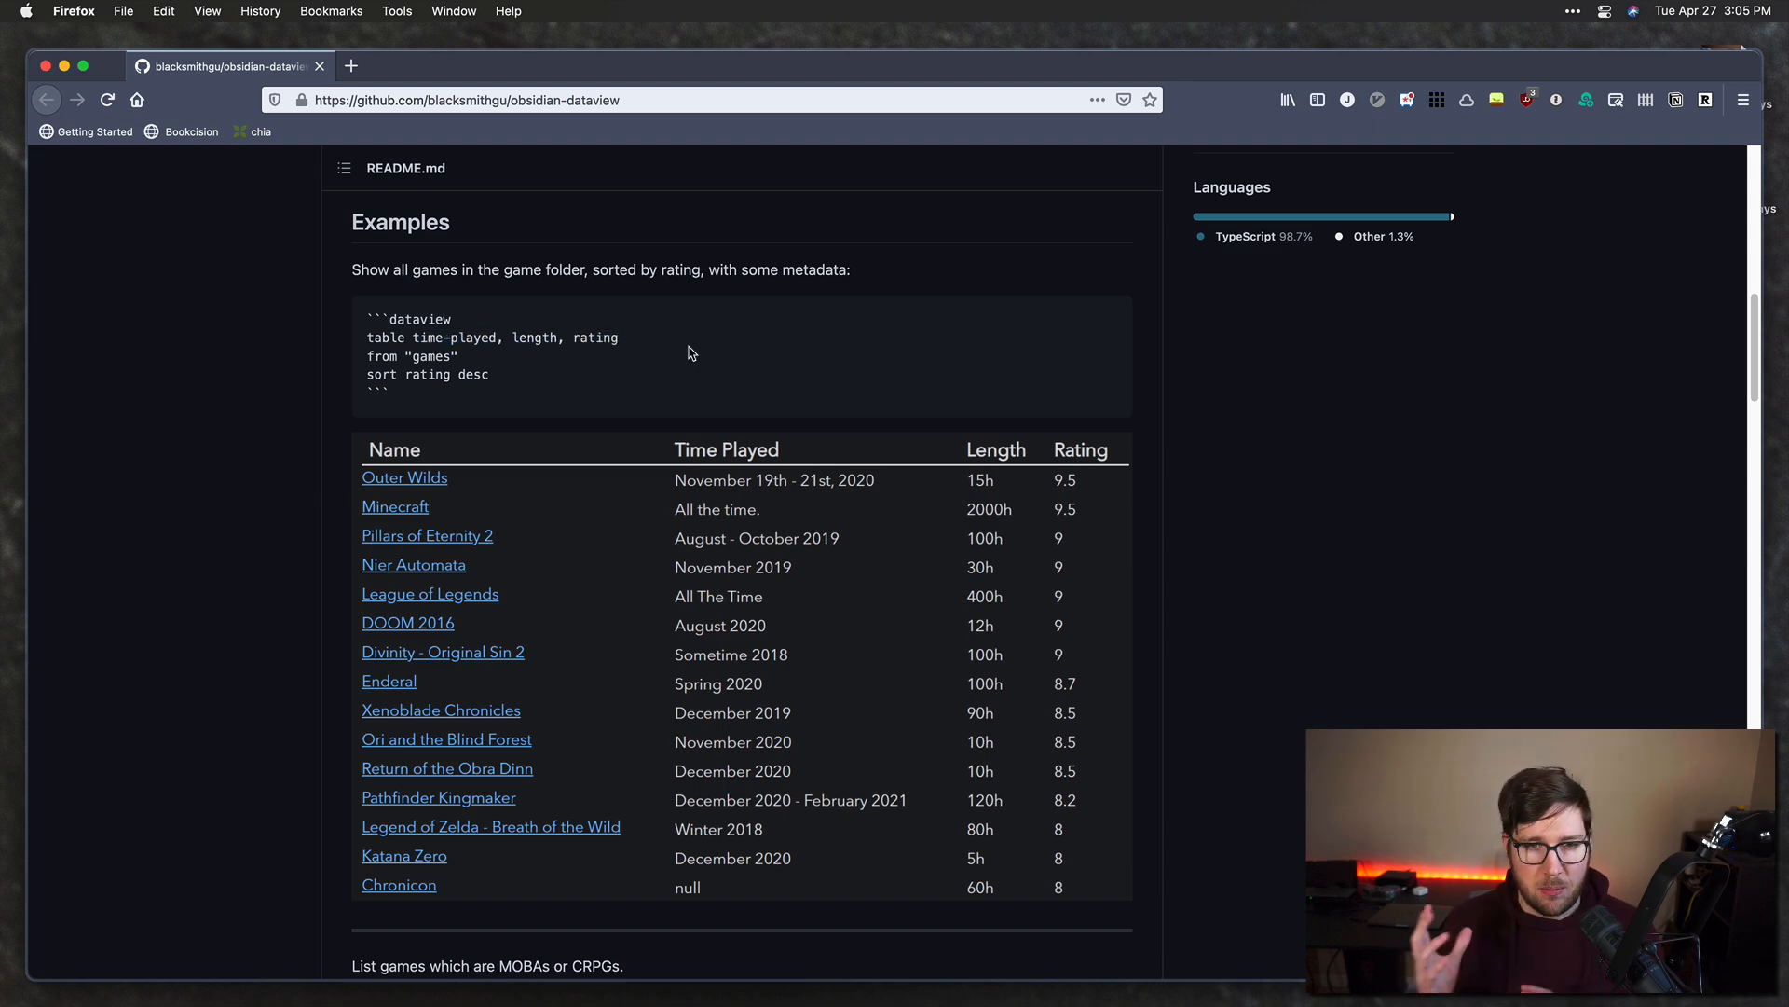
Step: Switch back to Obsidian and begin the query in the dataview block with the table keyword
{"action": "key", "text": "super+Tab"}
{"action": "key", "text": "super+Tab"}
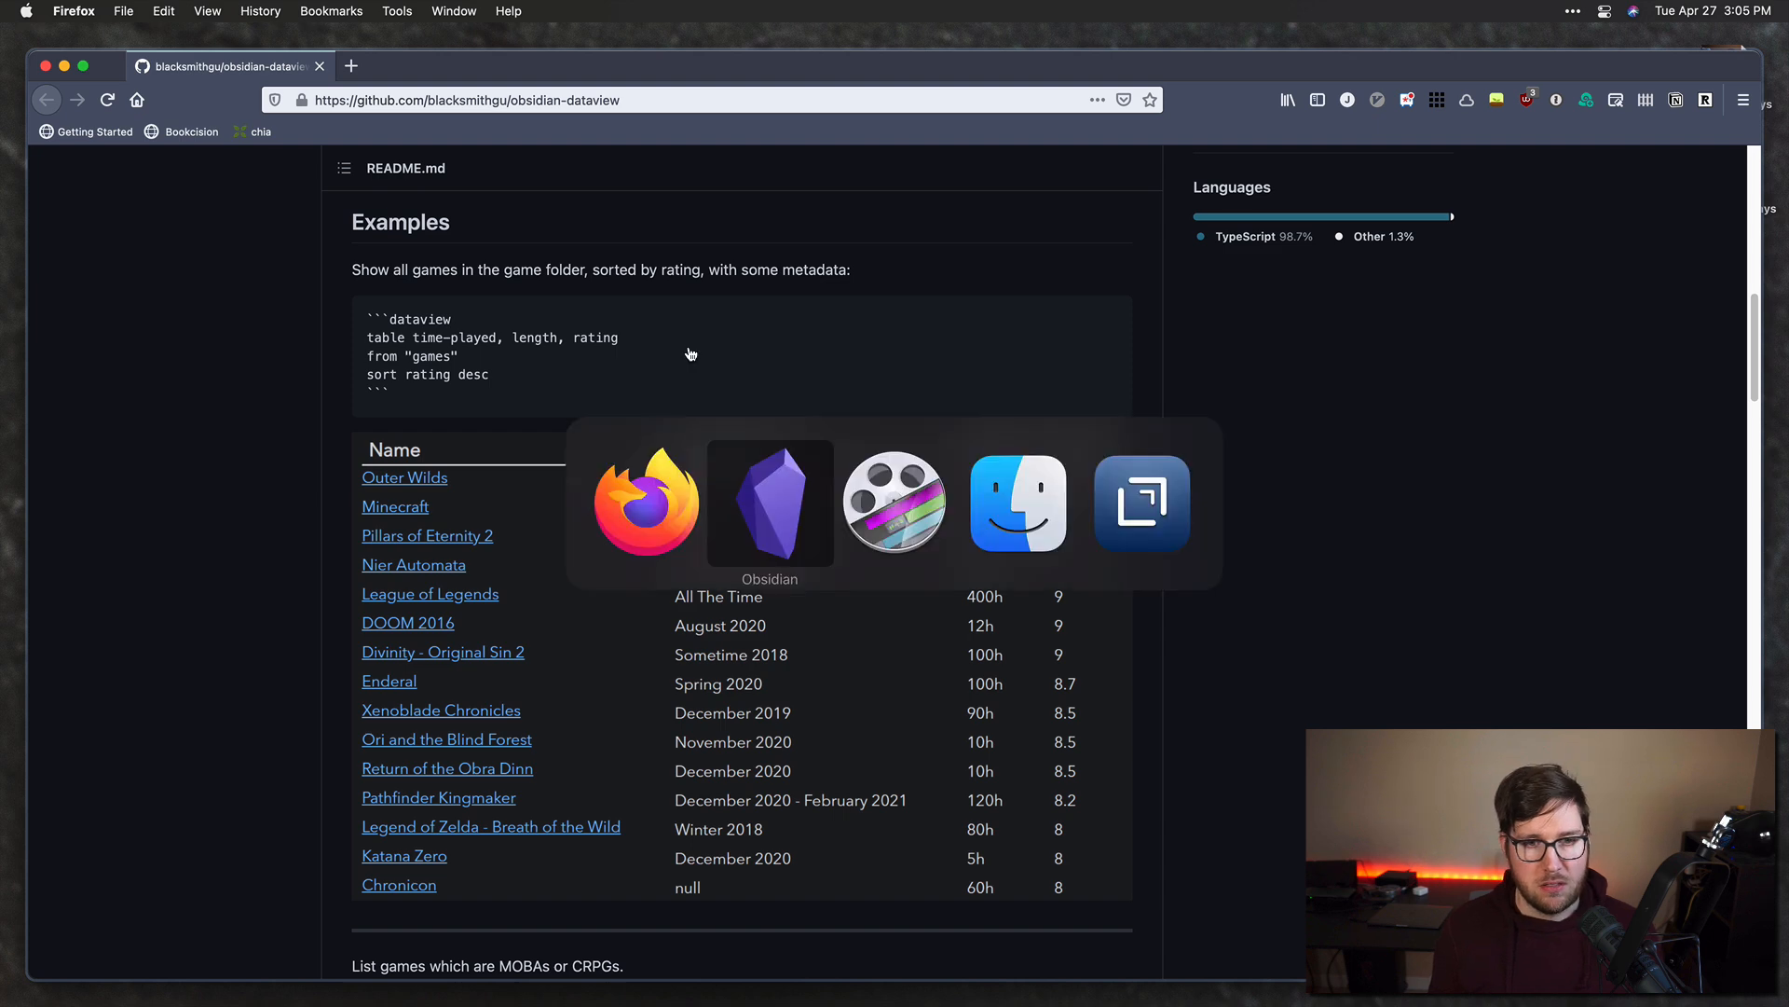
{"action": "key", "text": "super+Tab"}
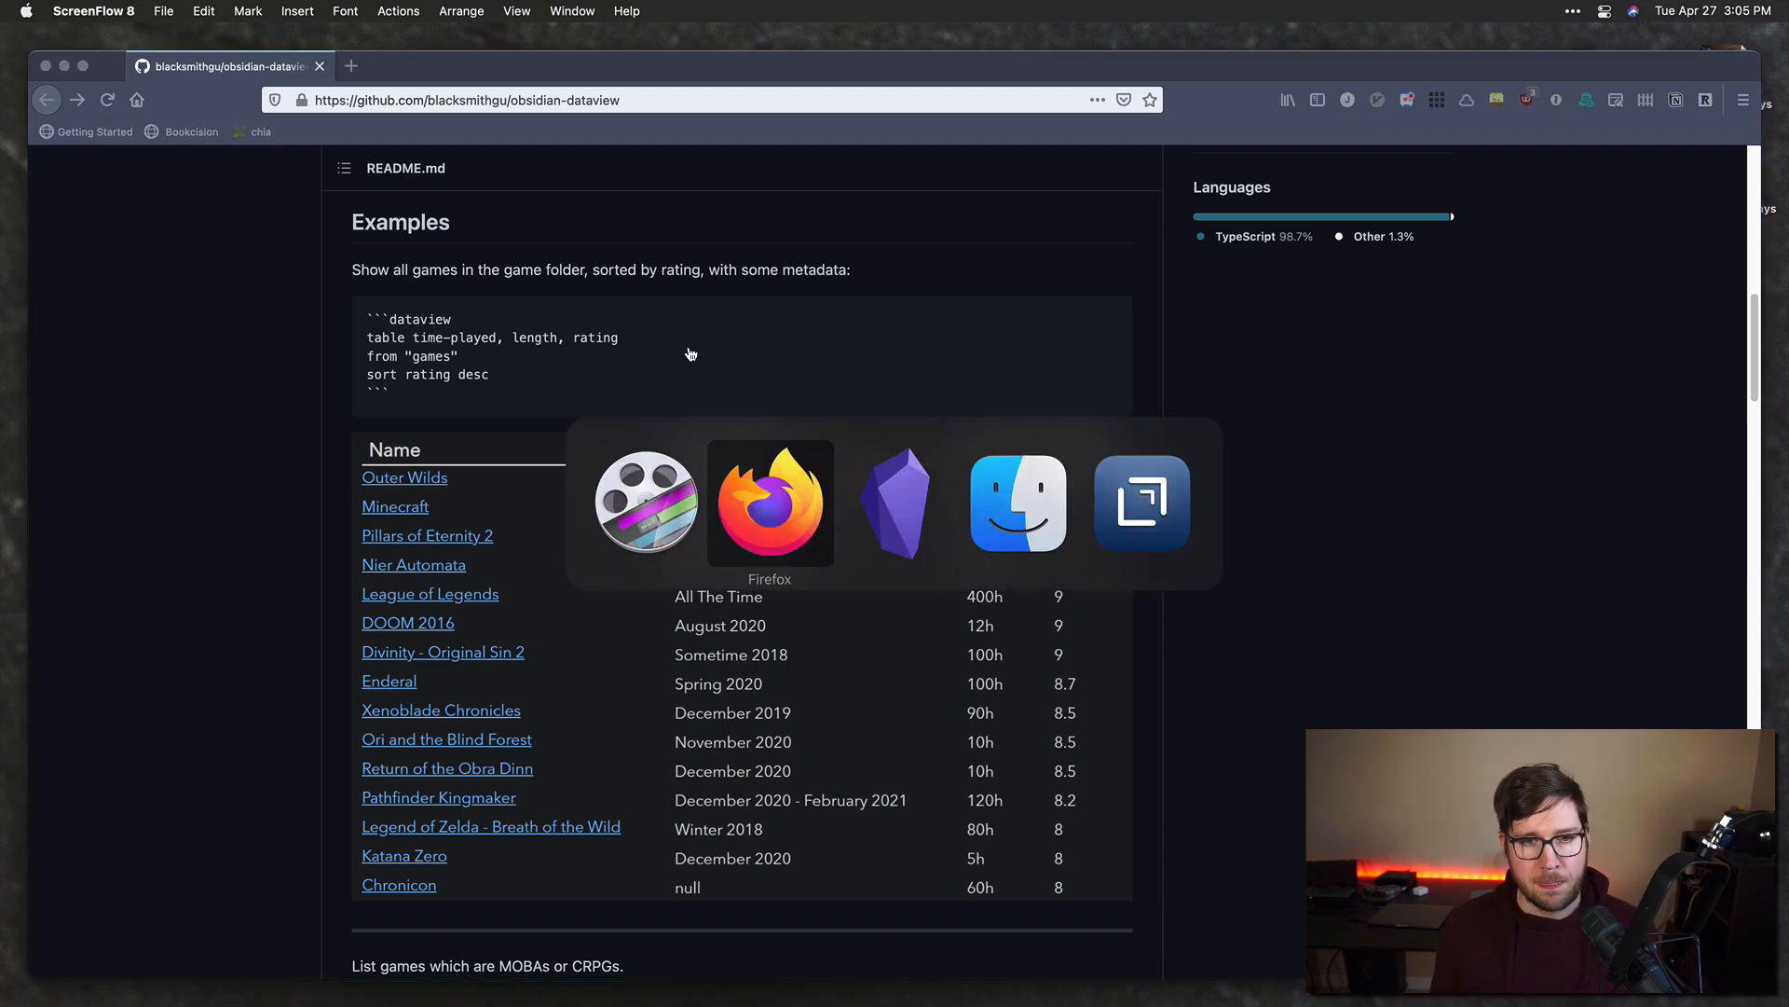
{"action": "key", "text": "super+Tab"}
{"action": "key", "text": "super+Tab"}
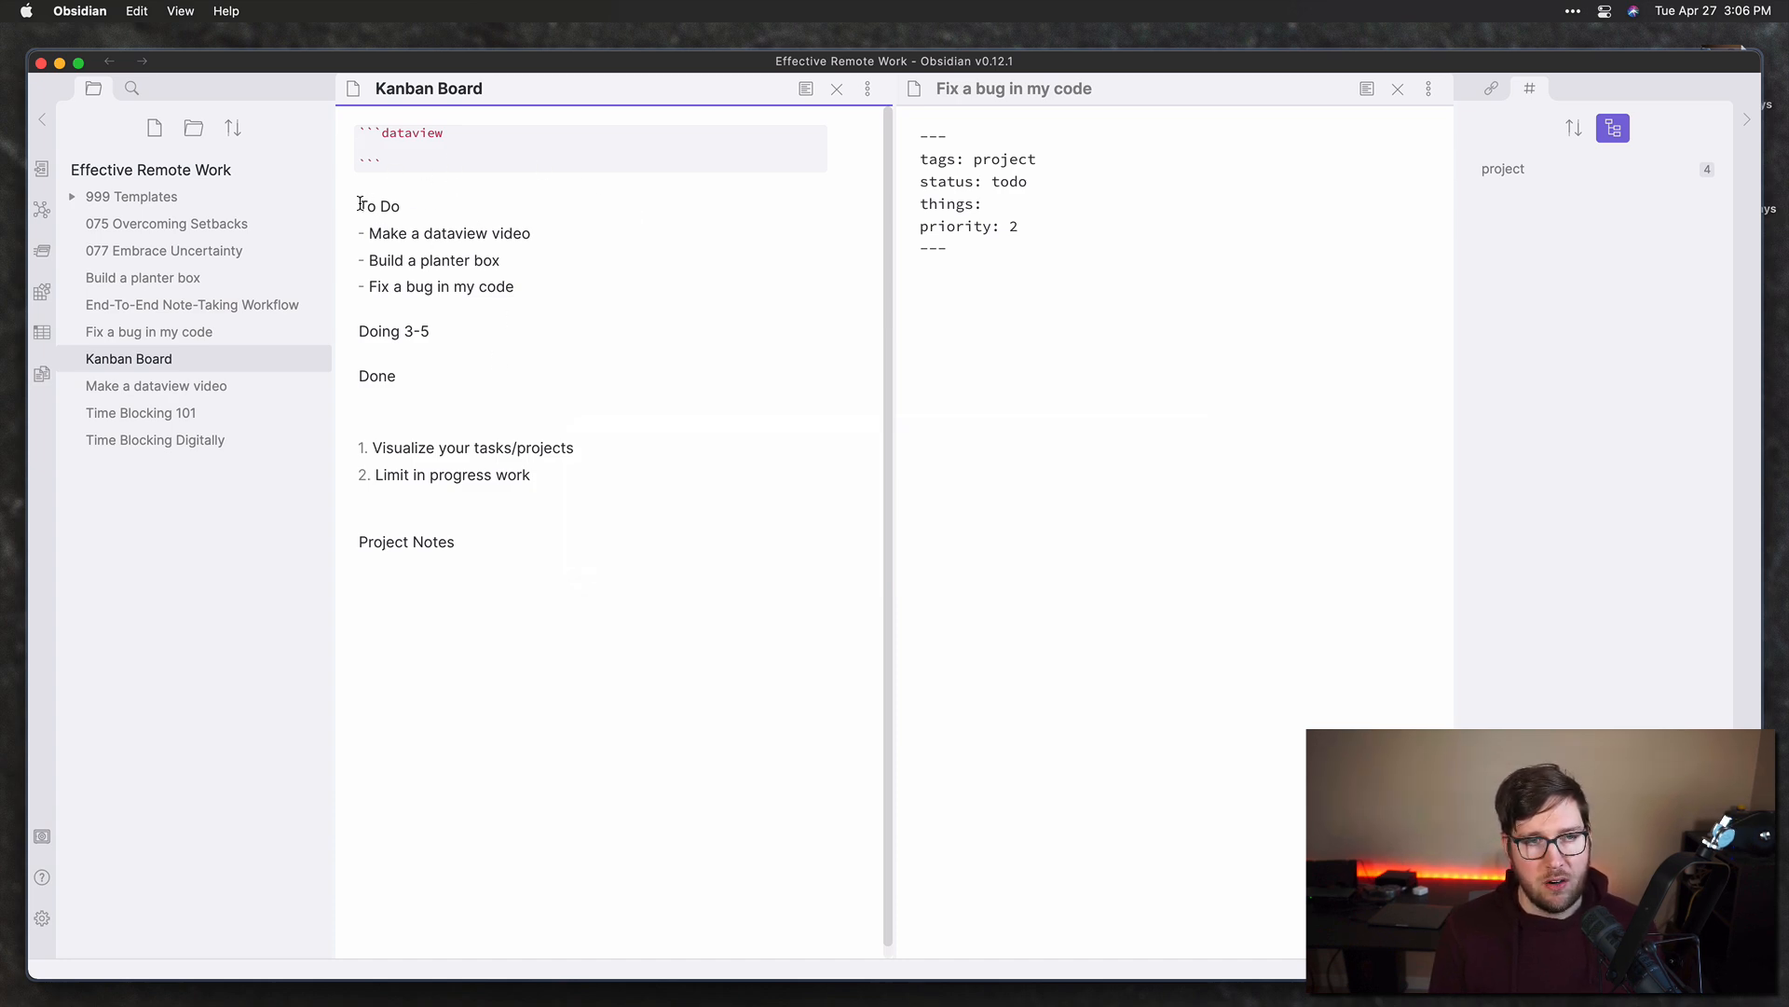
{"action": "left_click_drag", "start_coordinate": [360, 206], "coordinate": [410, 206]}
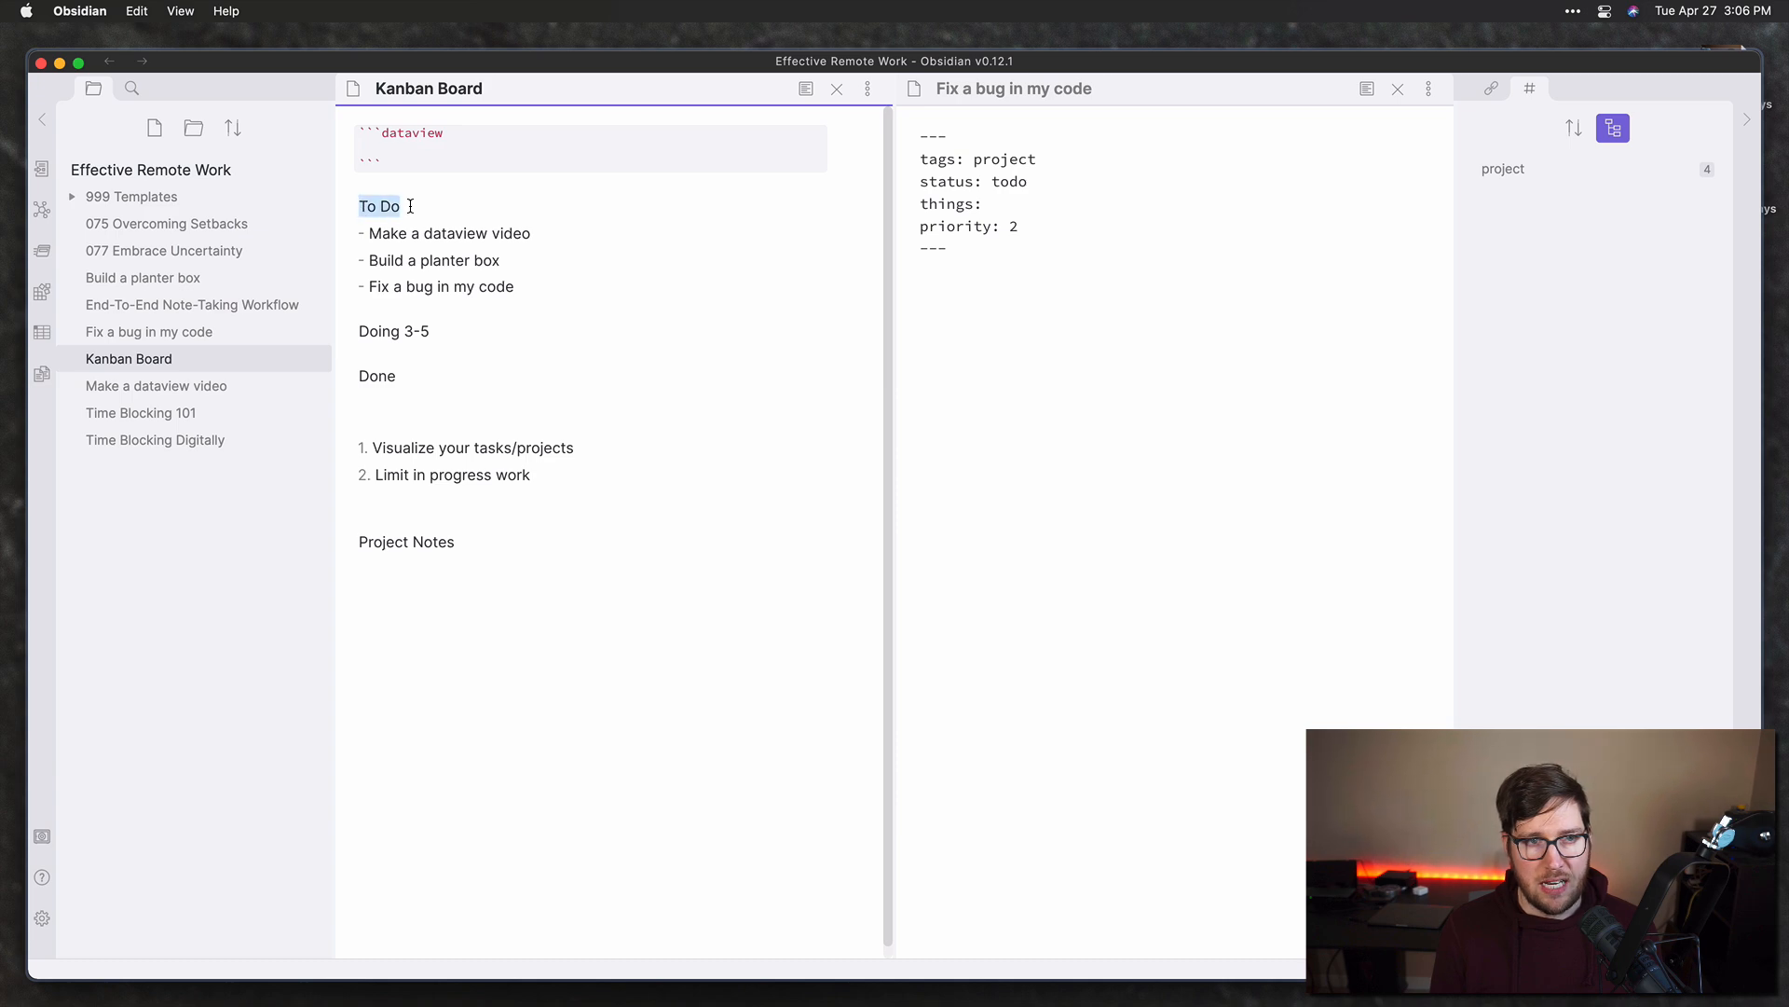
{"action": "left_click", "coordinate": [414, 211]}
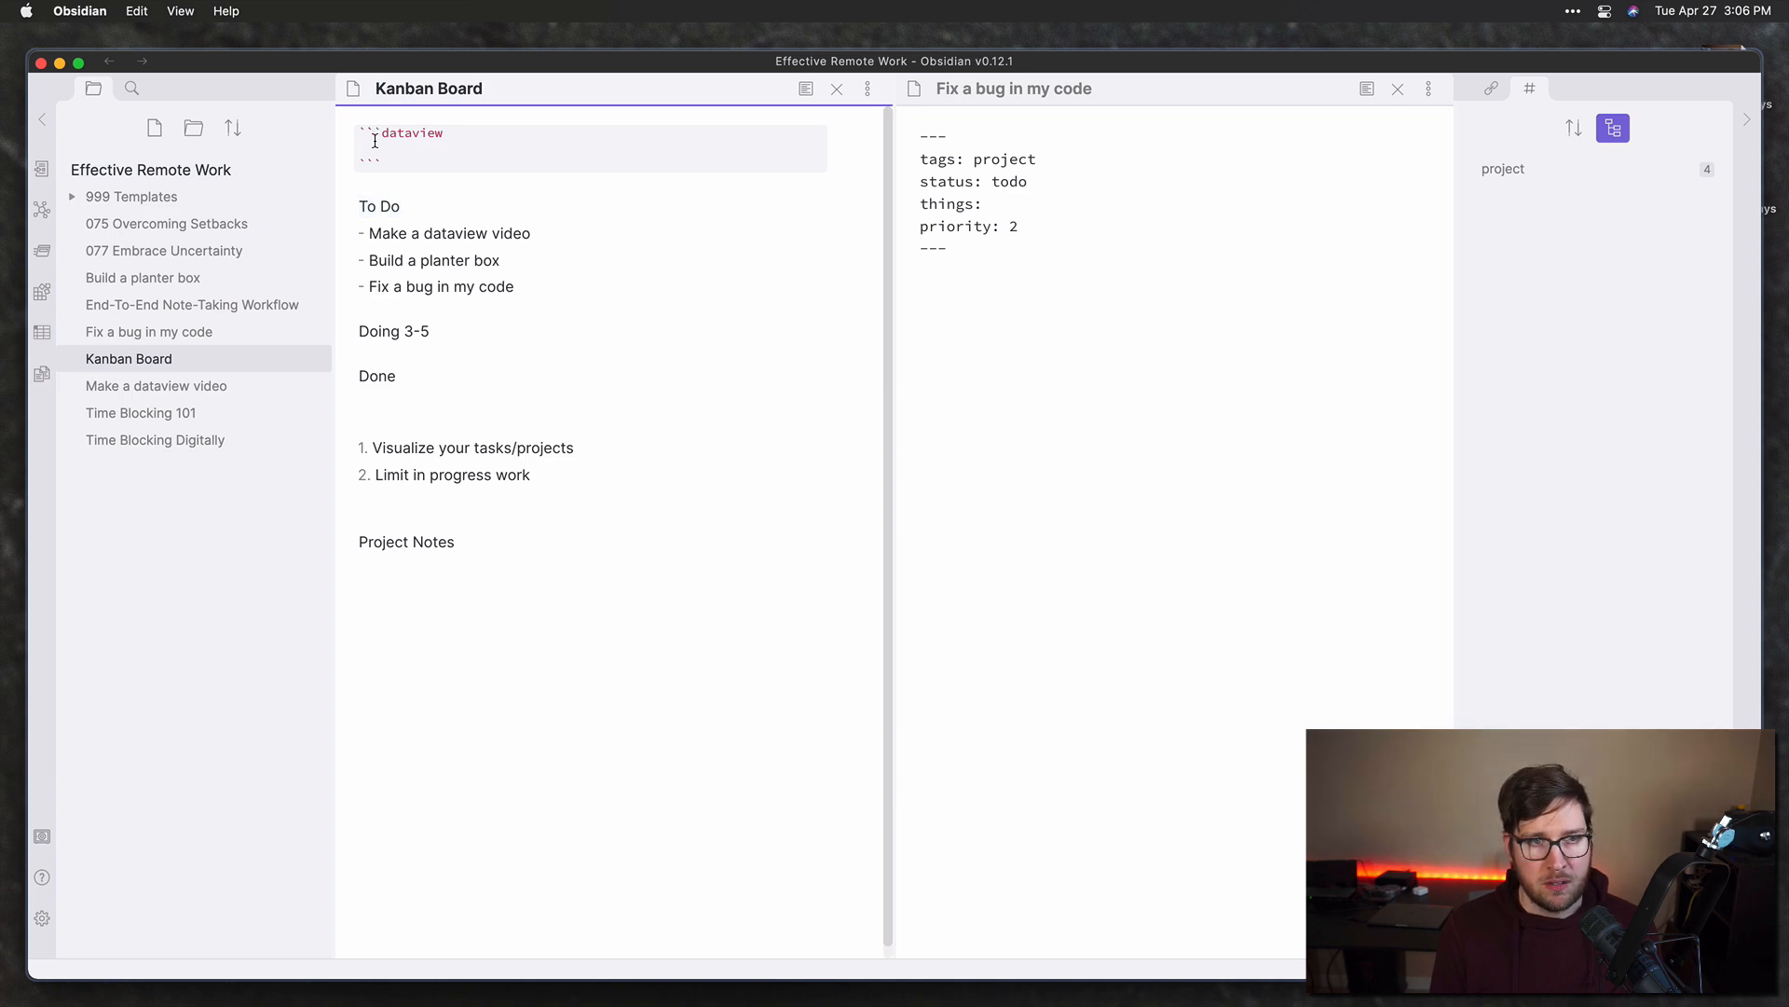
{"action": "type", "text": "table"}
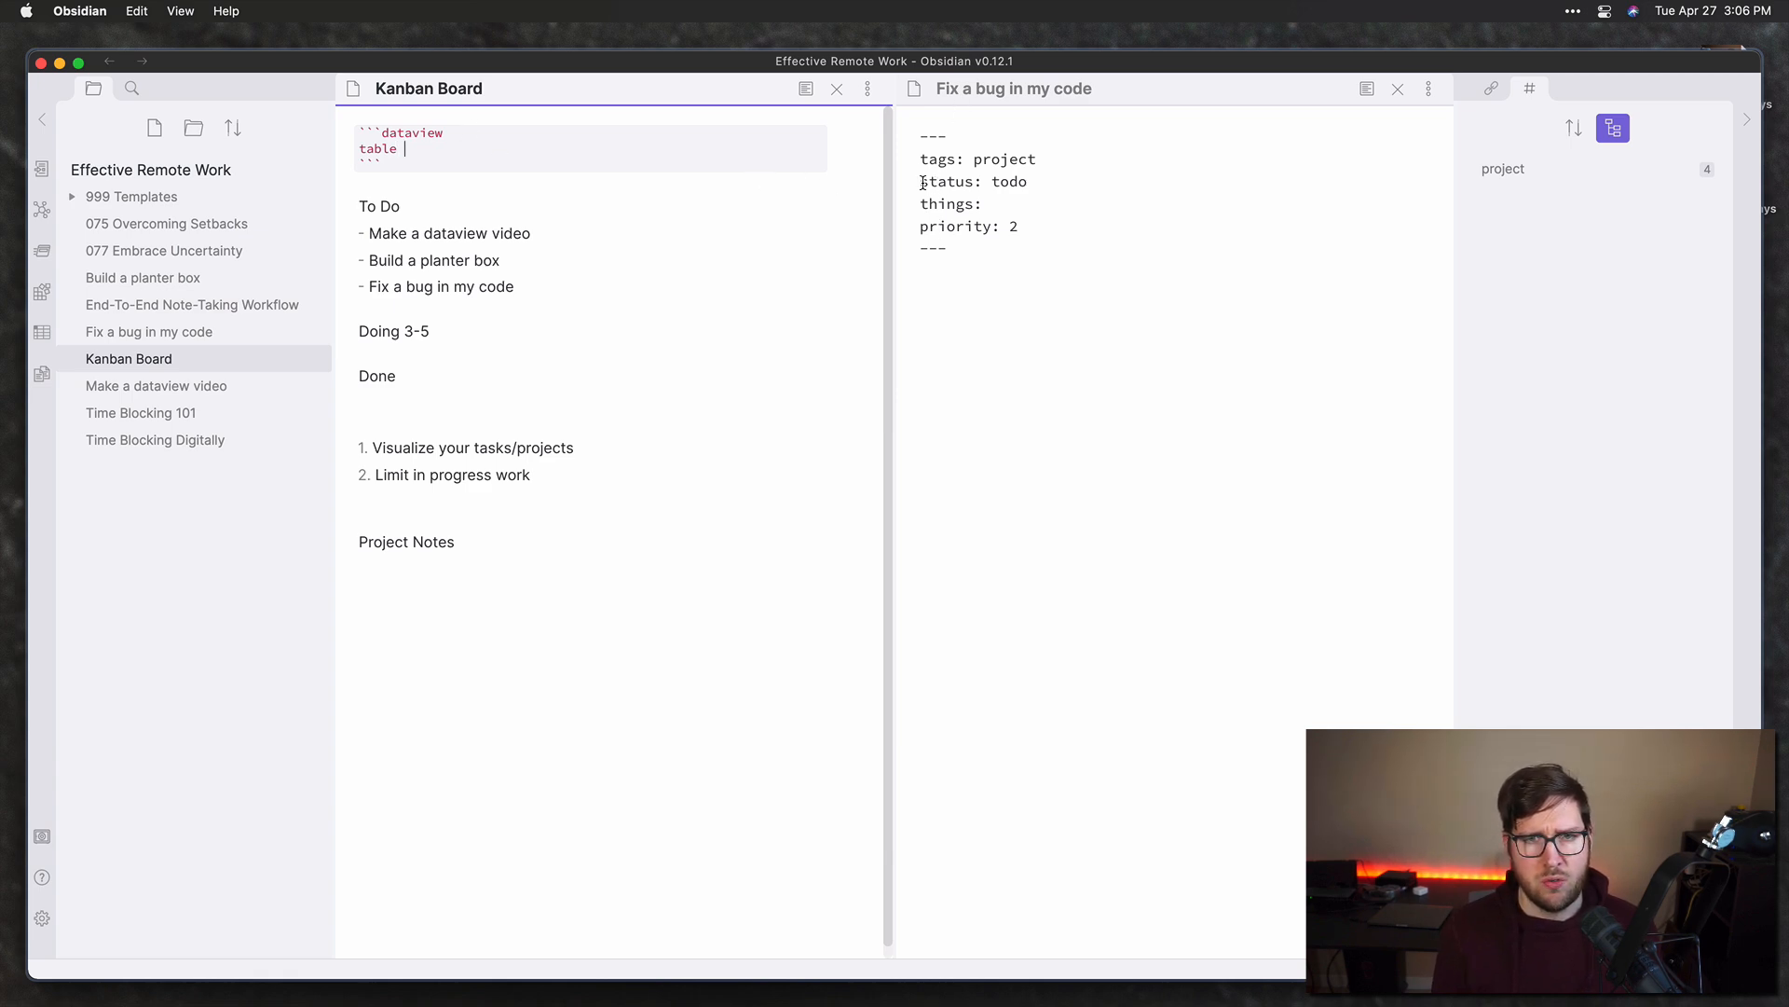
Step: Examine the frontmatter fields of the "Fix a bug in my code" note as possible table columns
{"action": "left_click_drag", "start_coordinate": [922, 163], "coordinate": [1023, 224]}
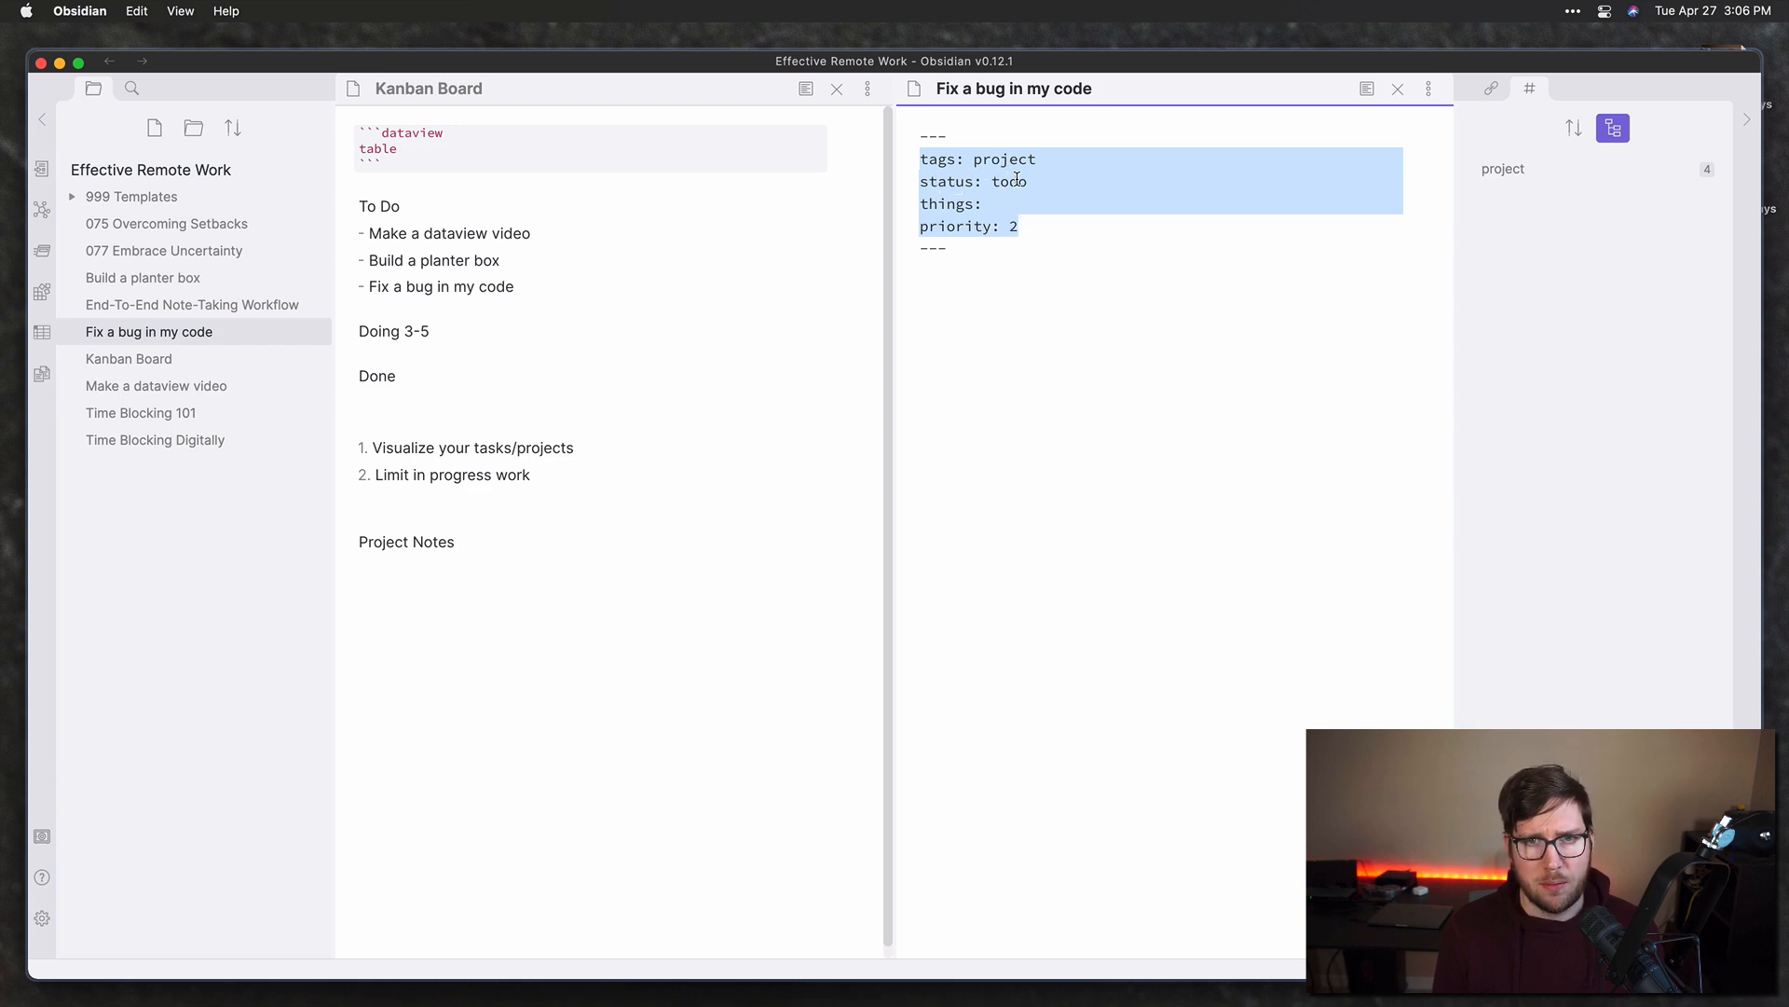
{"action": "left_click", "coordinate": [1058, 181]}
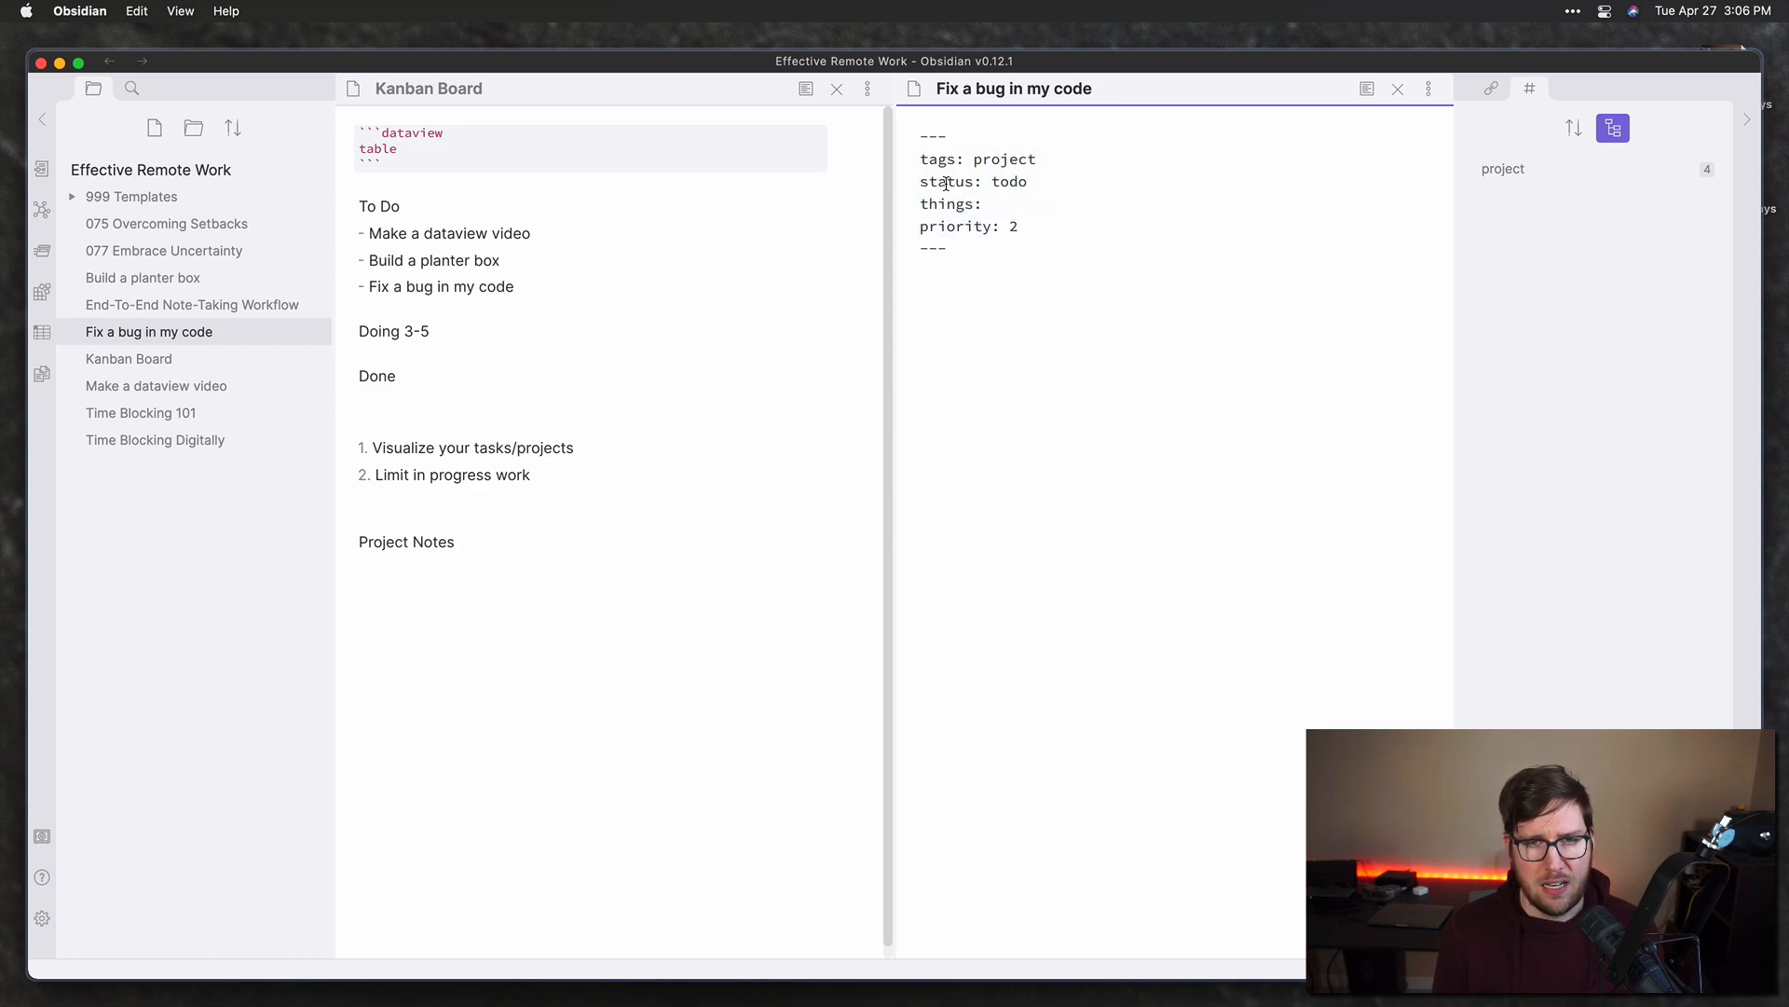
{"action": "left_click_drag", "start_coordinate": [920, 182], "coordinate": [978, 183]}
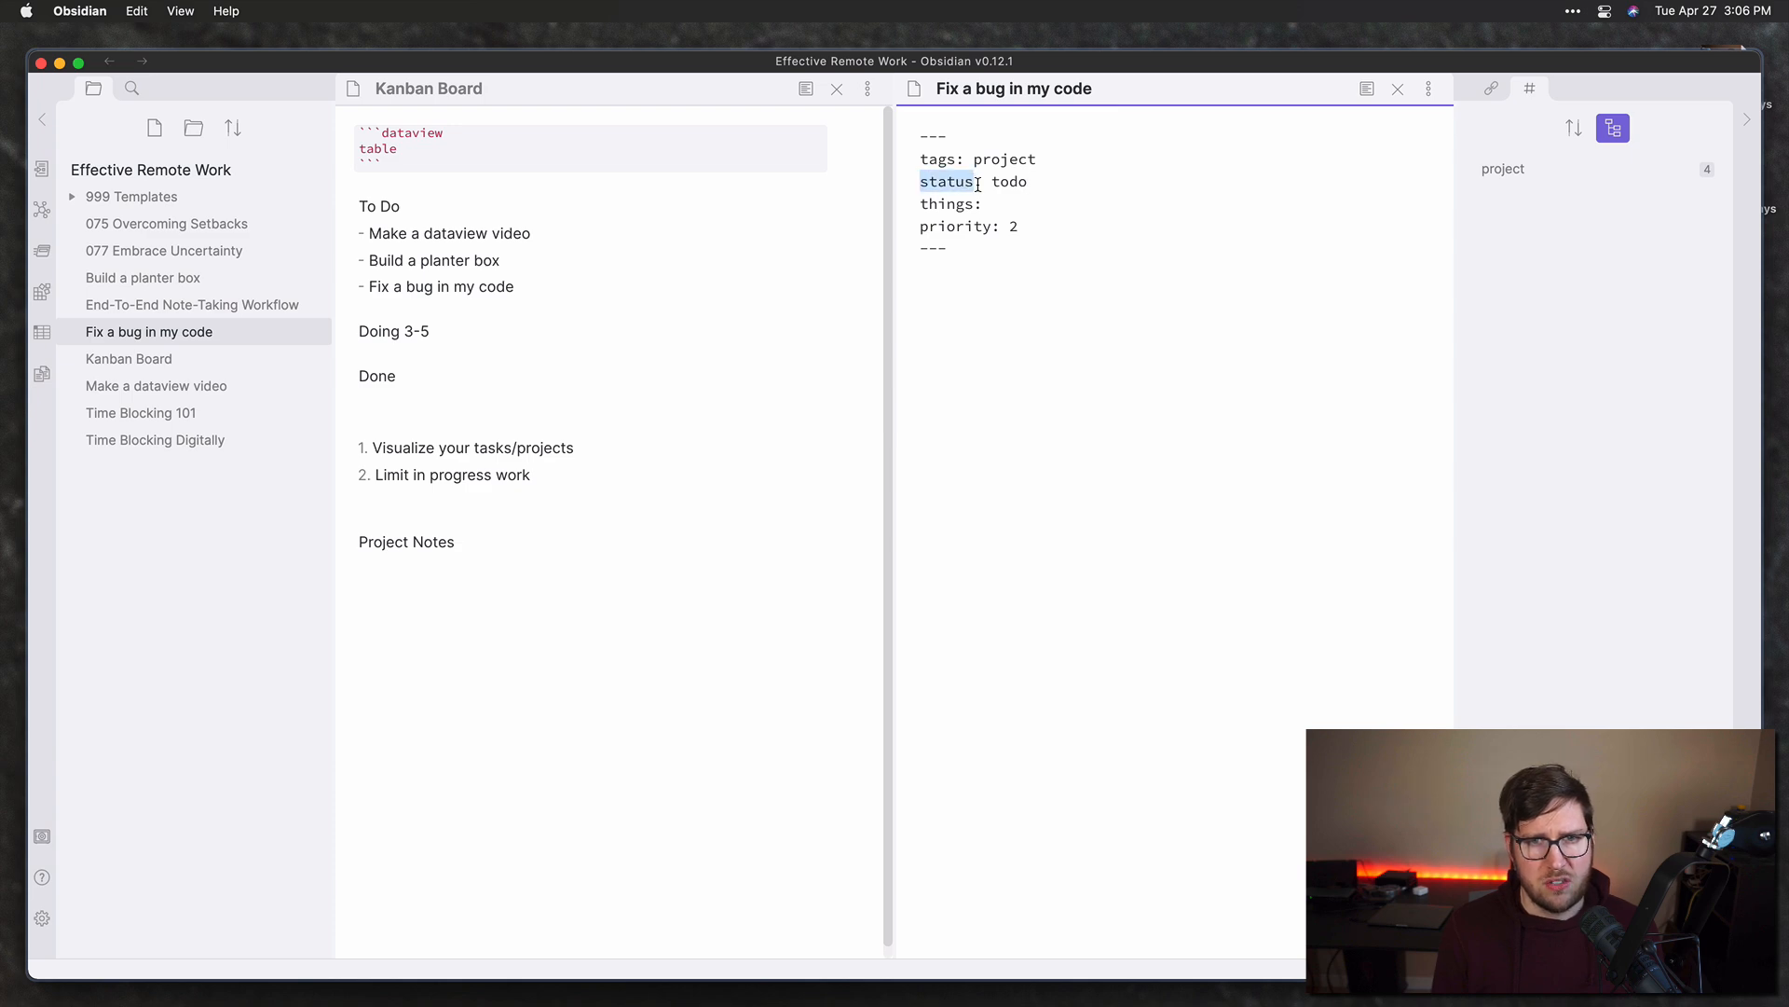
{"action": "left_click", "coordinate": [959, 184]}
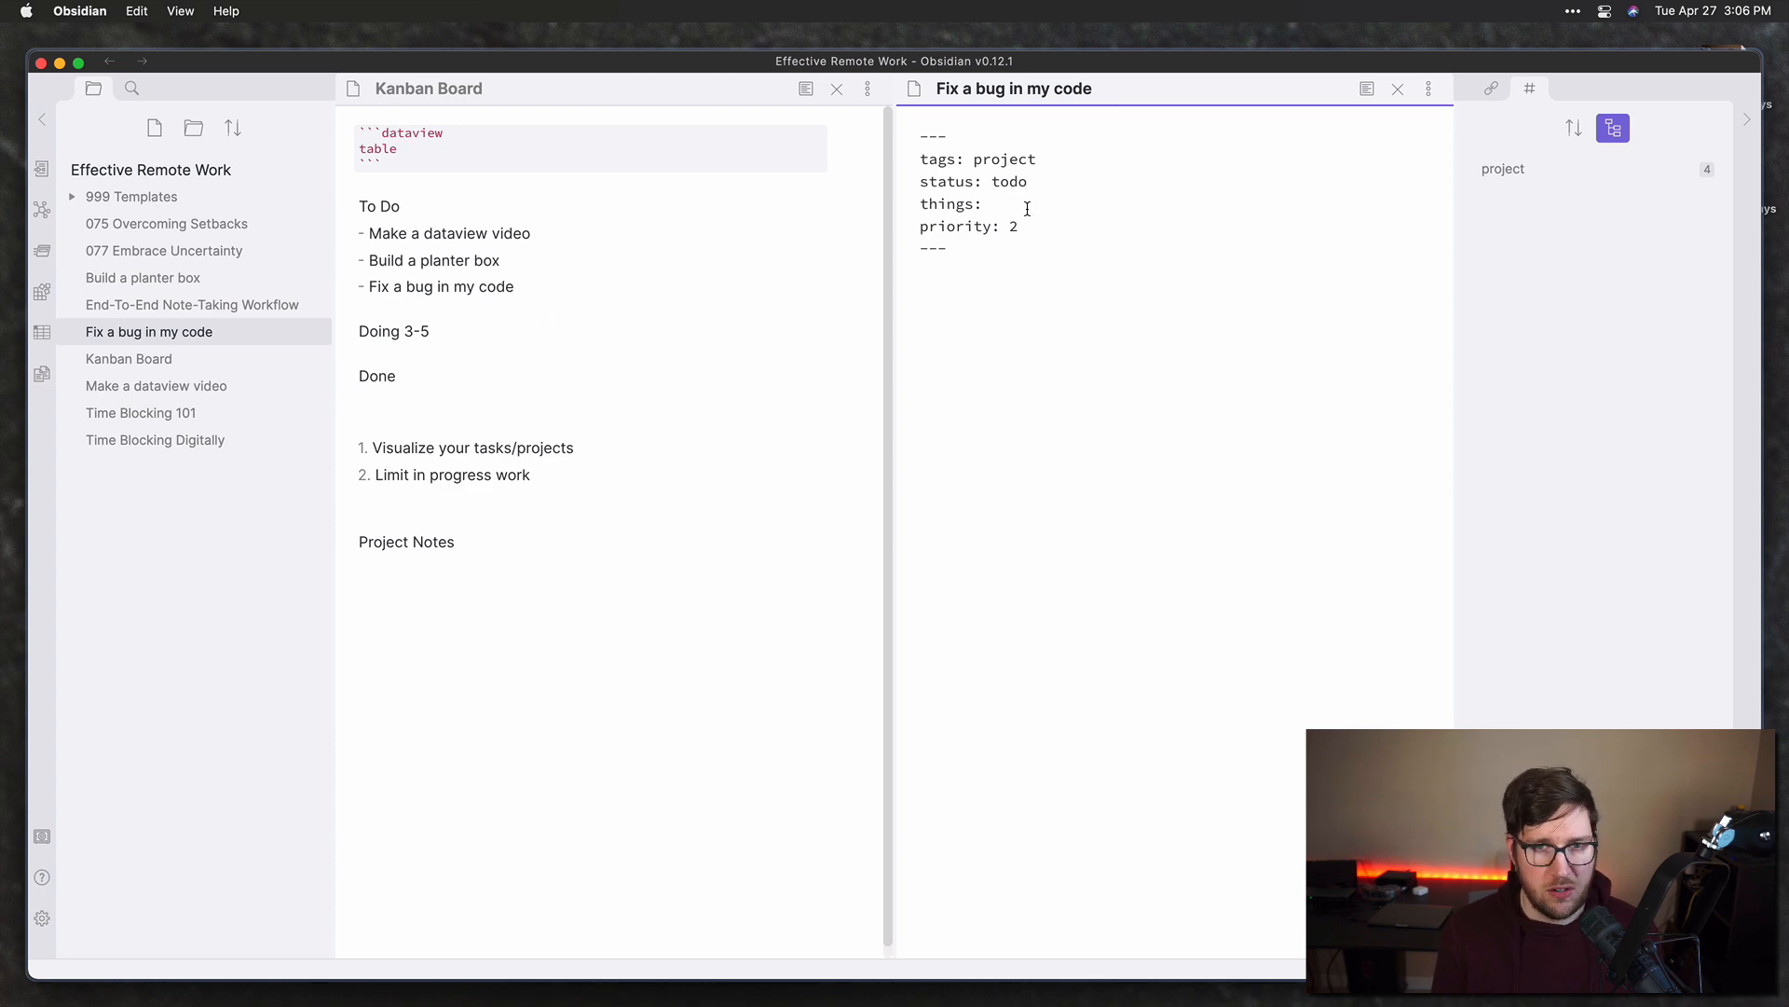
{"action": "triple_click", "coordinate": [944, 213]}
{"action": "left_click", "coordinate": [945, 212]}
{"action": "double_click", "coordinate": [976, 224]}
{"action": "left_click", "coordinate": [1063, 233]}
Step: Add priority as the column of the dataview table query and start a from clause on the next line
{"action": "left_click", "coordinate": [487, 146]}
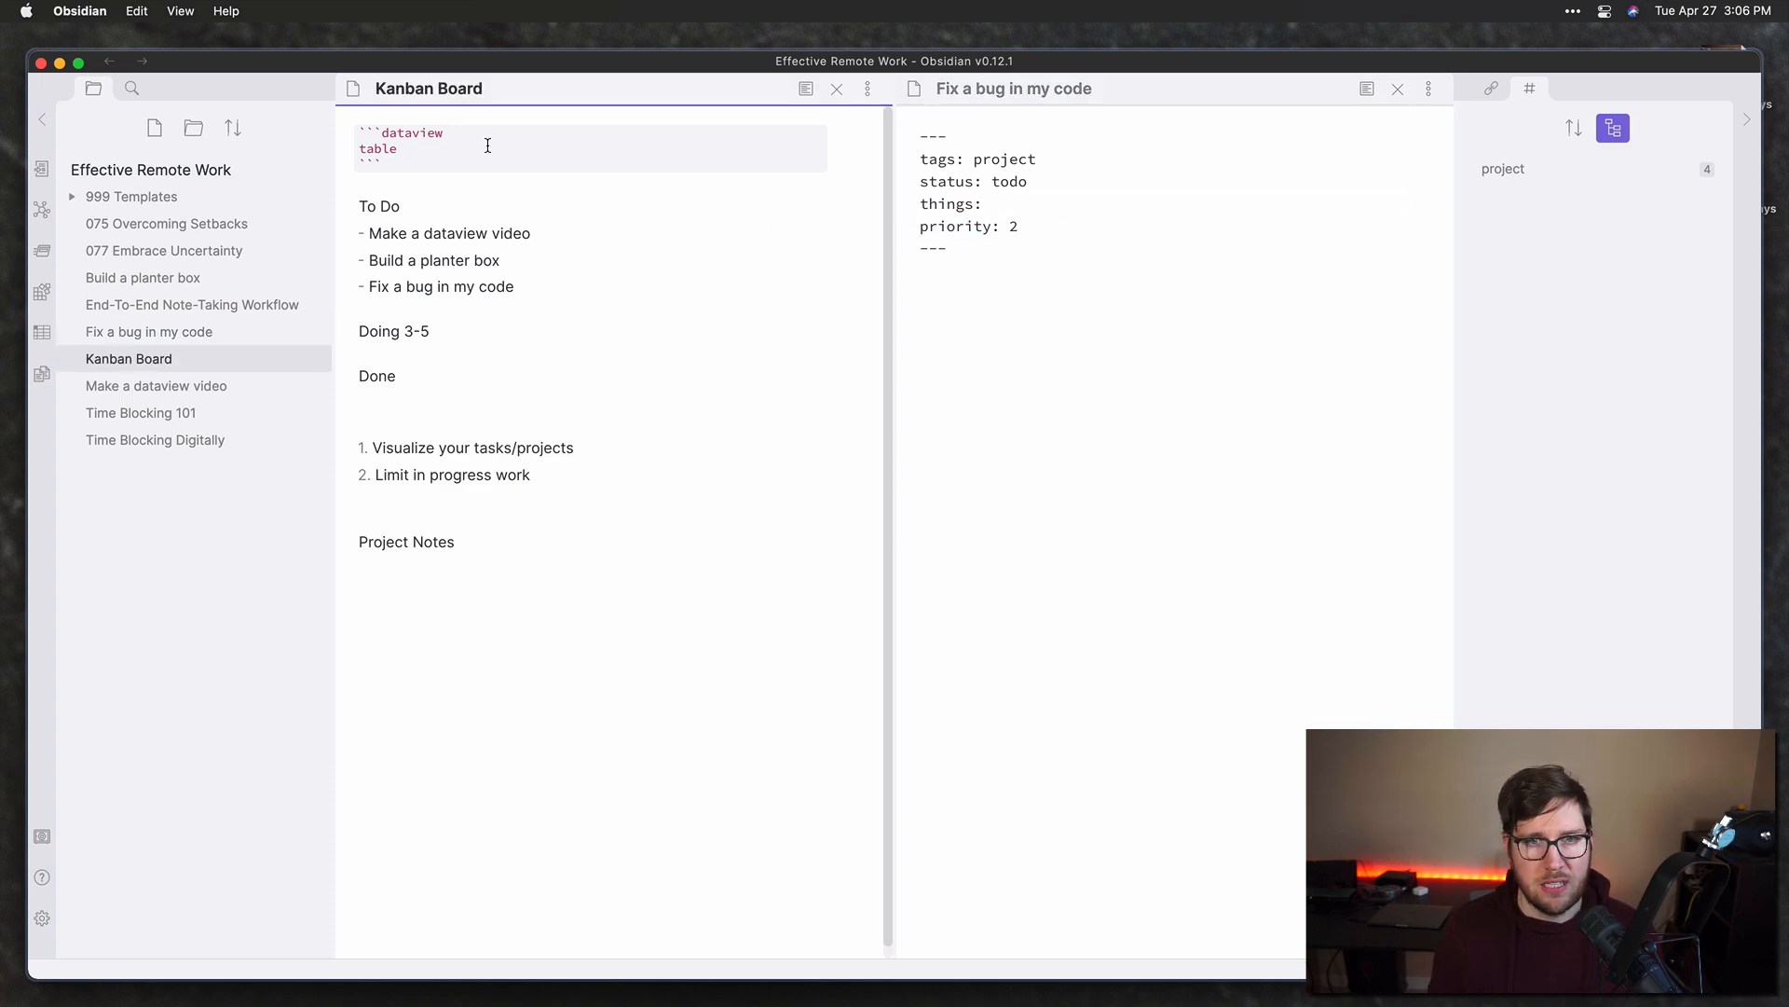
{"action": "type", "text": "rity"}
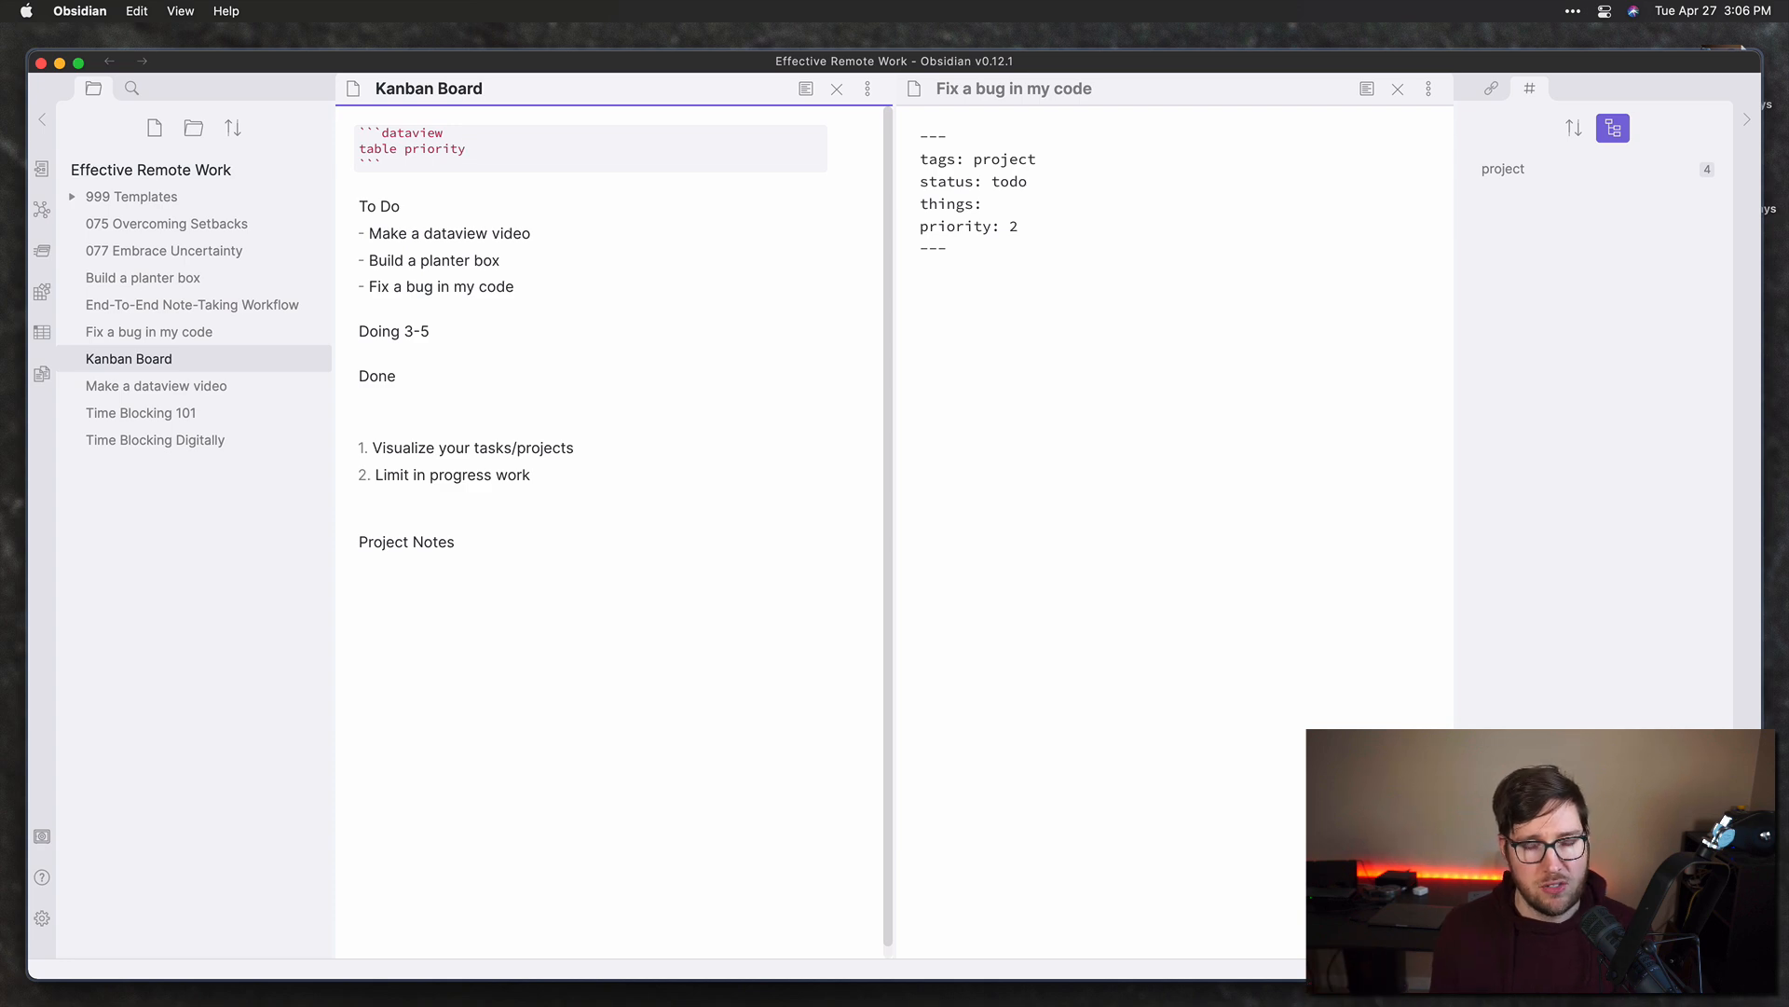
{"action": "key", "text": "Return"}
{"action": "type", "text": "from "}
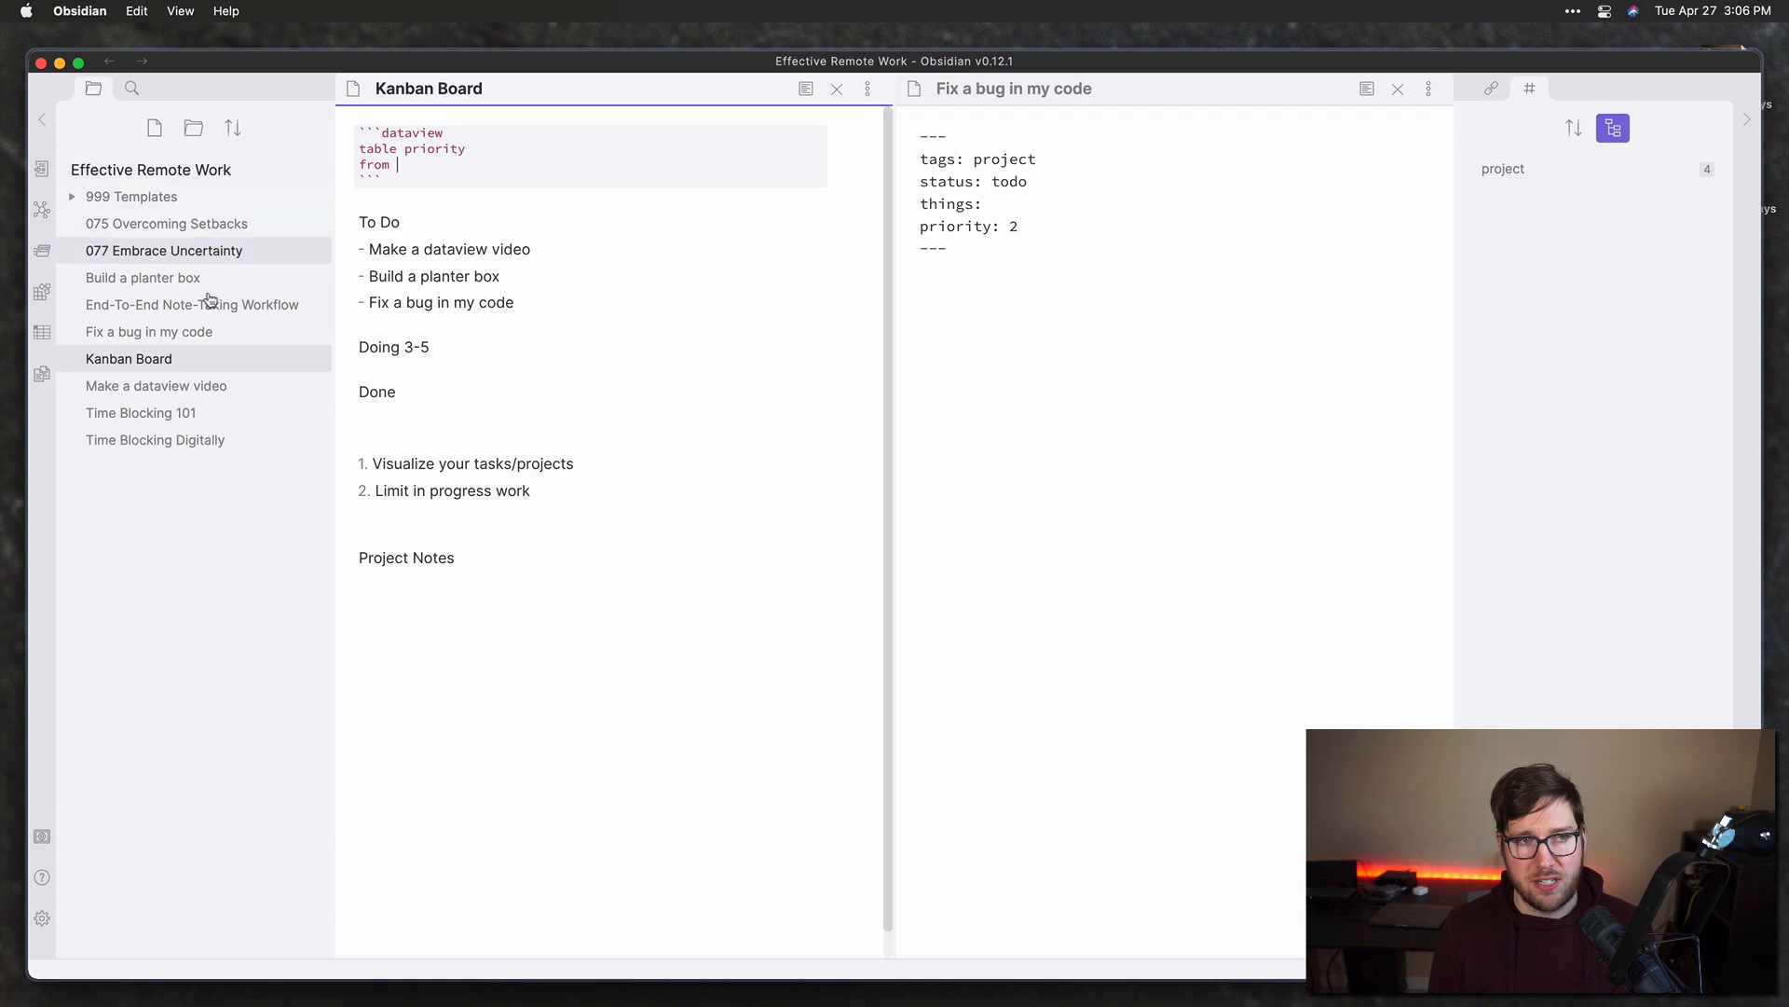
{"action": "type", "text": "\"\""}
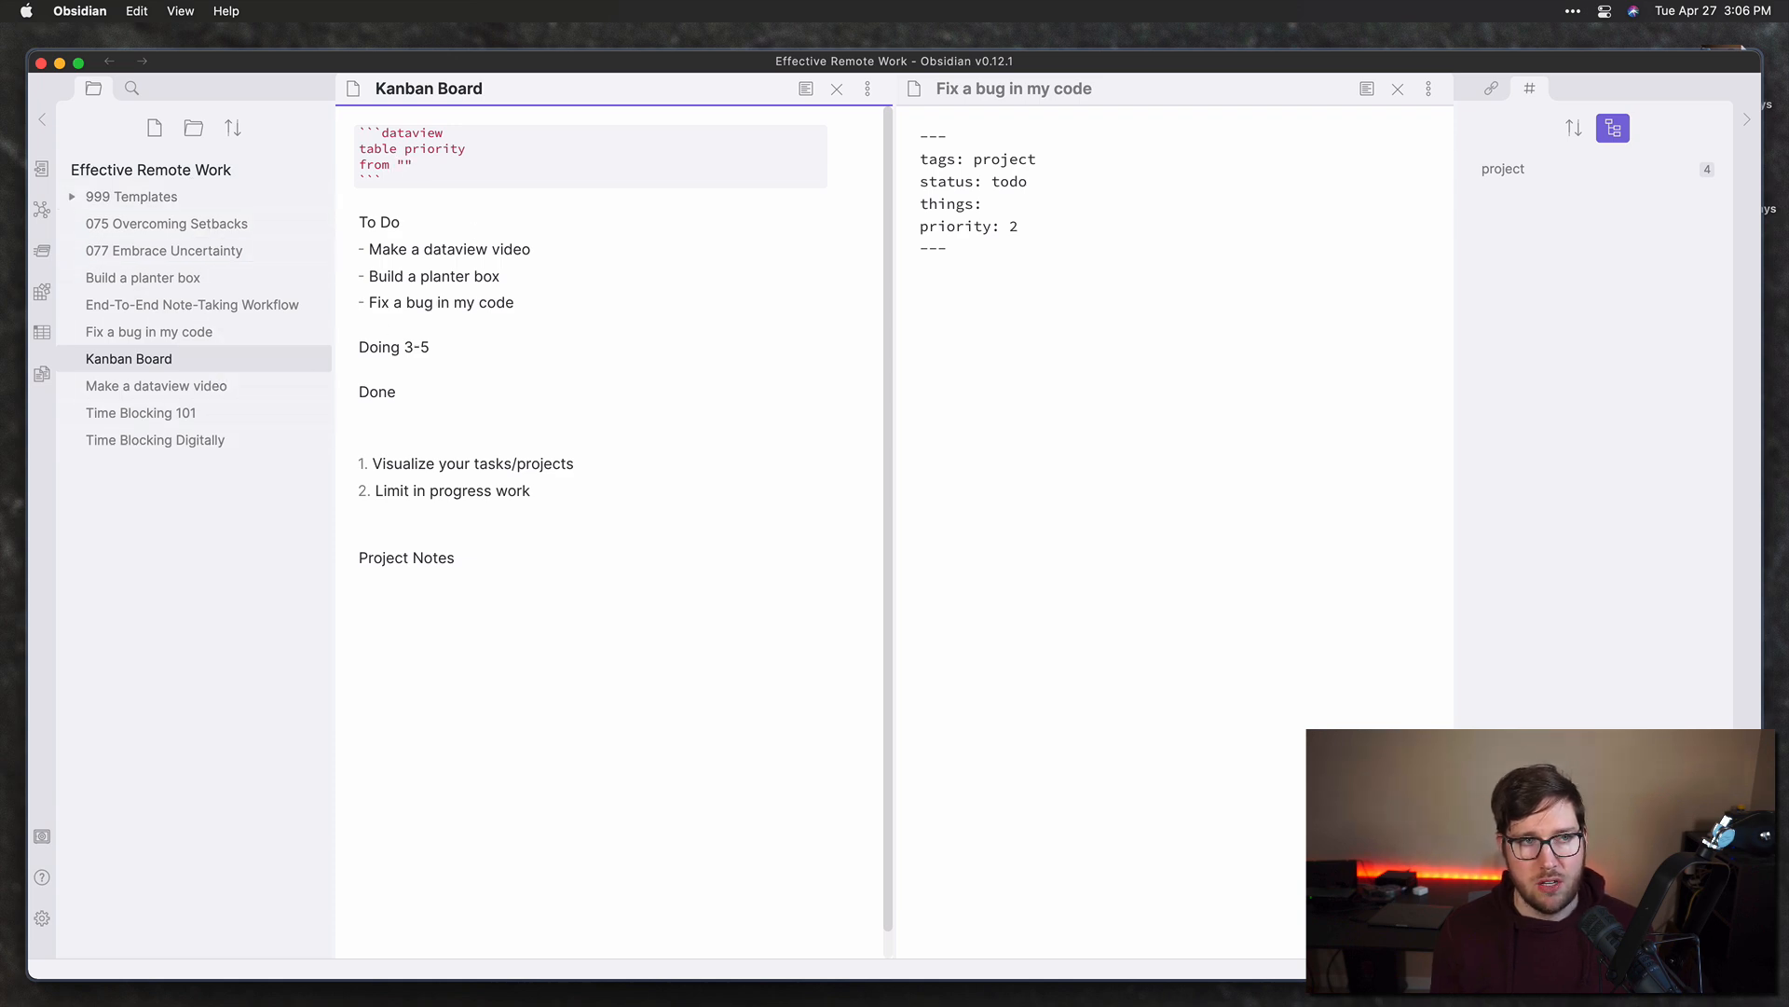
{"action": "type", "text": "999 Templat"}
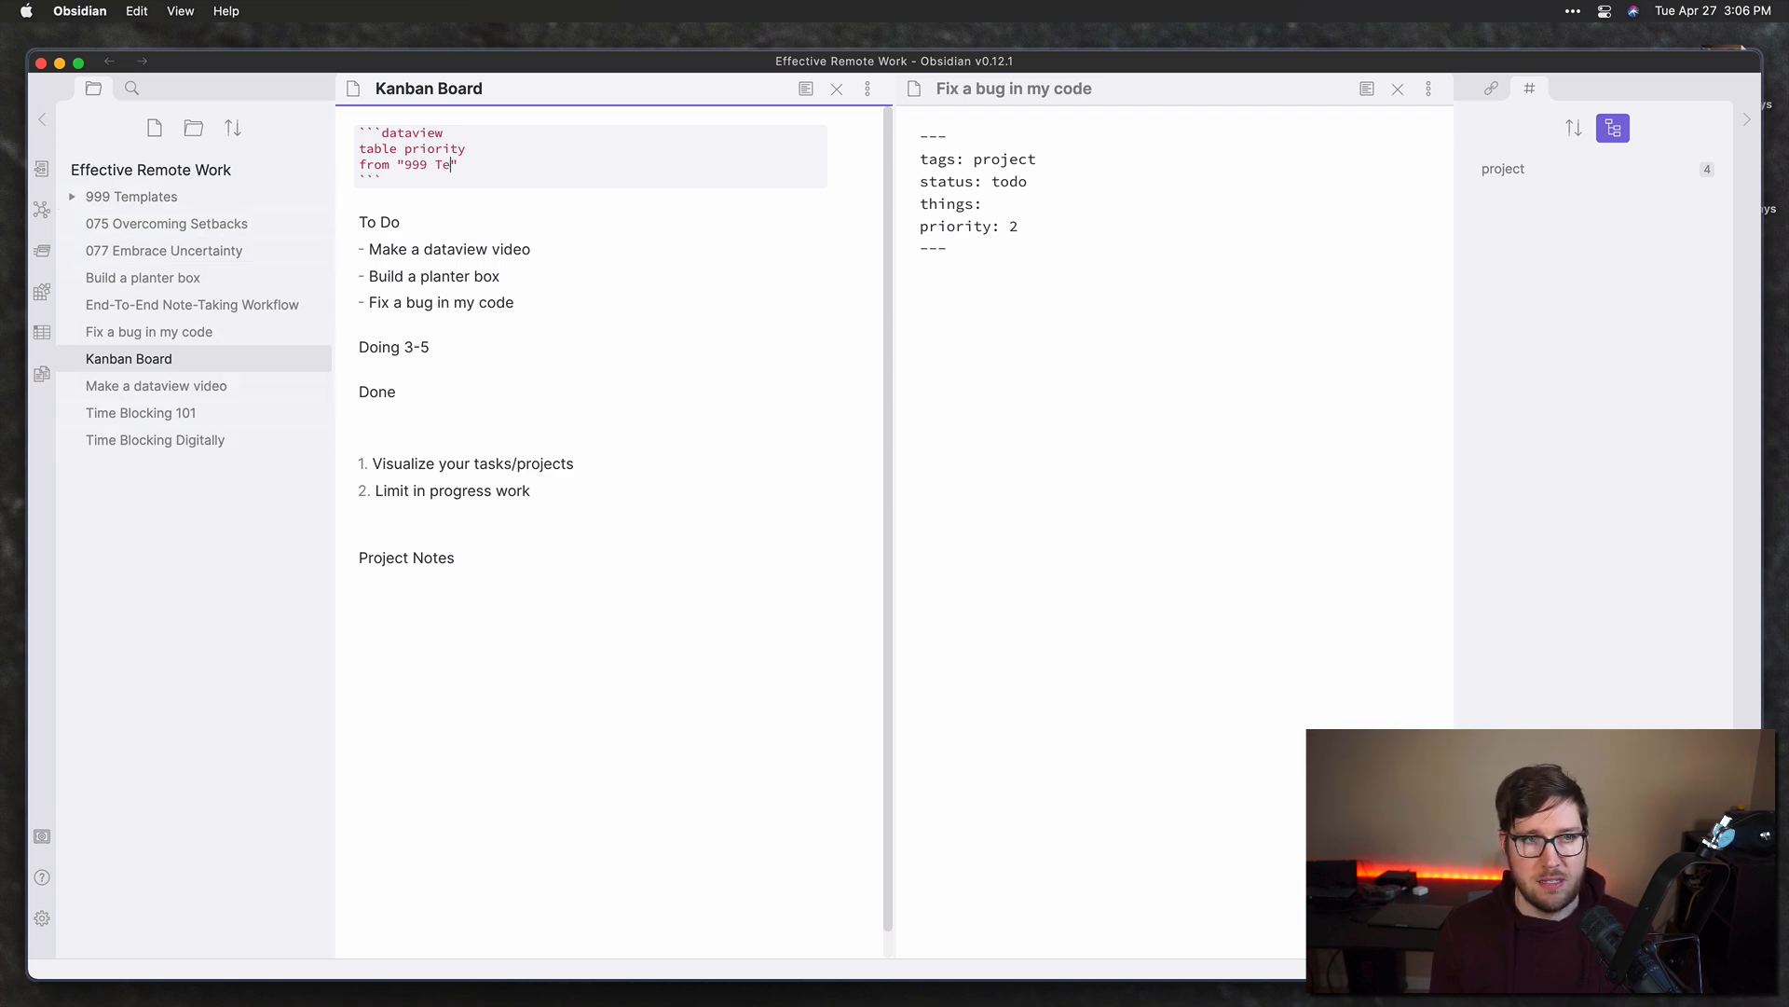
{"action": "type", "text": "es"}
{"action": "key", "text": "BackSpace"}
{"action": "key", "text": "BackSpace"}
{"action": "key", "text": "BackSpace"}
{"action": "key", "text": "BackSpace"}
{"action": "key", "text": "BackSpace"}
{"action": "key", "text": "BackSpace"}
{"action": "key", "text": "BackSpace"}
{"action": "key", "text": "BackSpace"}
{"action": "key", "text": "BackSpace"}
{"action": "key", "text": "BackSpace"}
{"action": "key", "text": "BackSpace"}
{"action": "key", "text": "BackSpace"}
{"action": "key", "text": "BackSpace"}
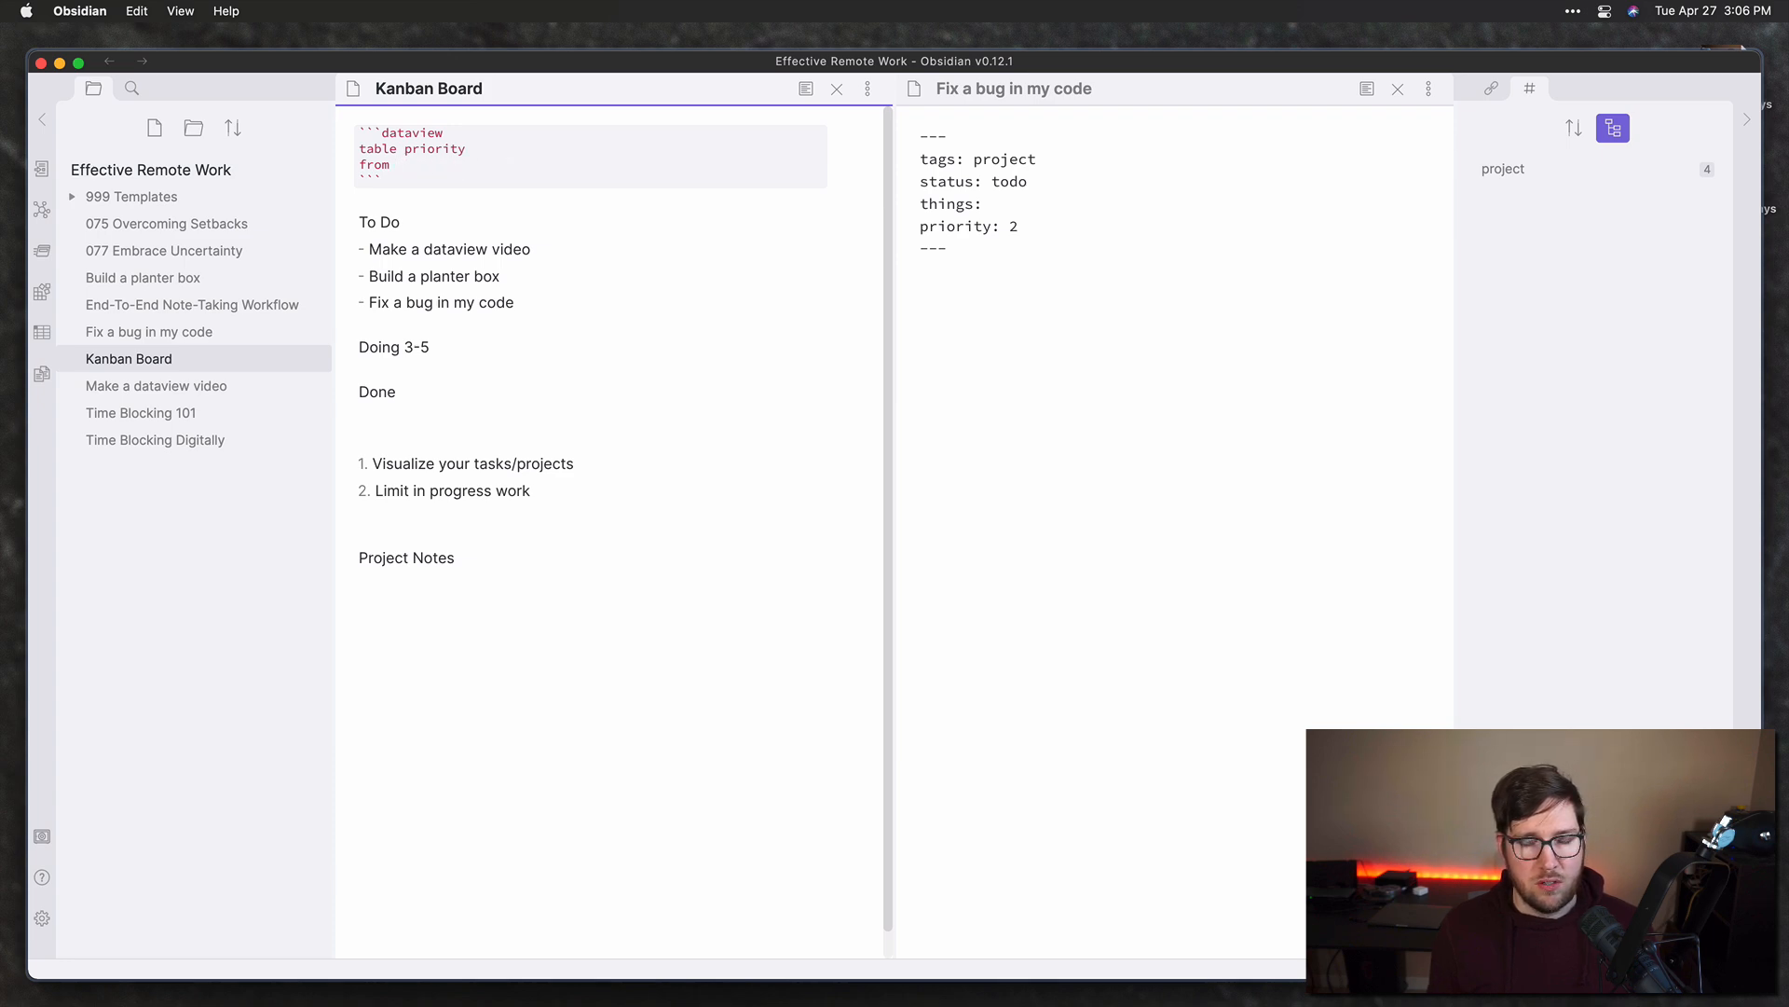
Step: Set the query's from source to the #project tag
{"action": "type", "text": "p"}
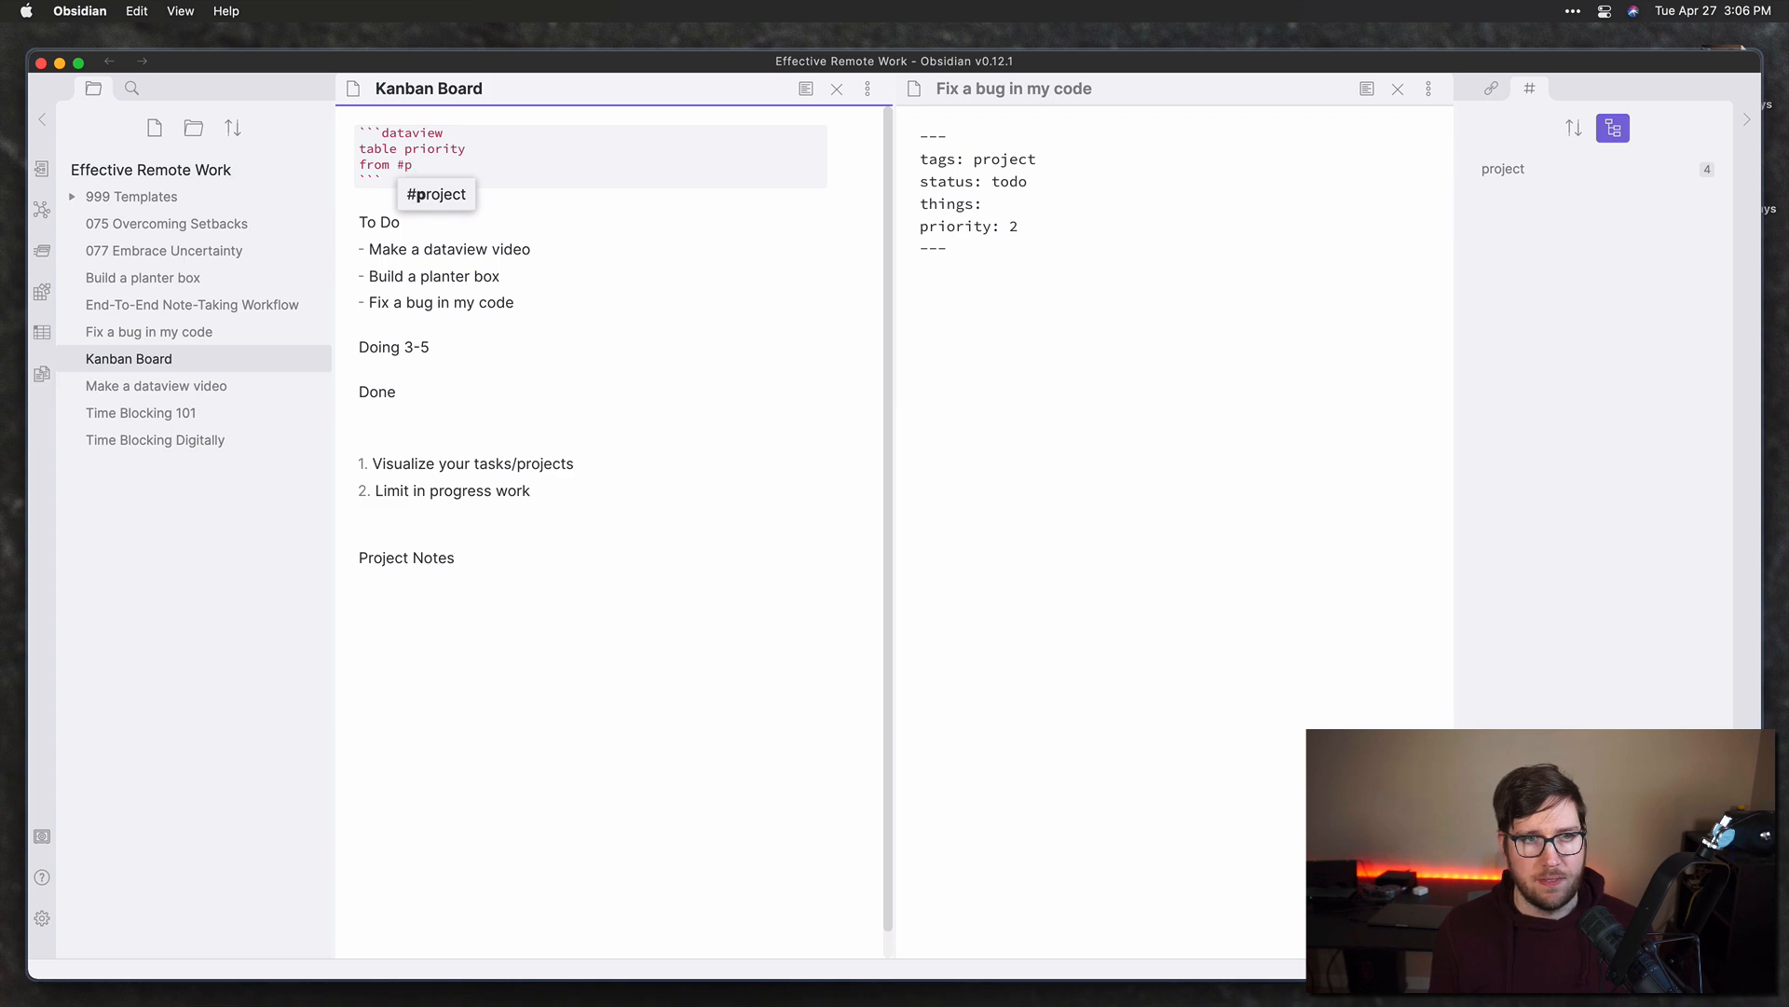
{"action": "left_click", "coordinate": [470, 201]}
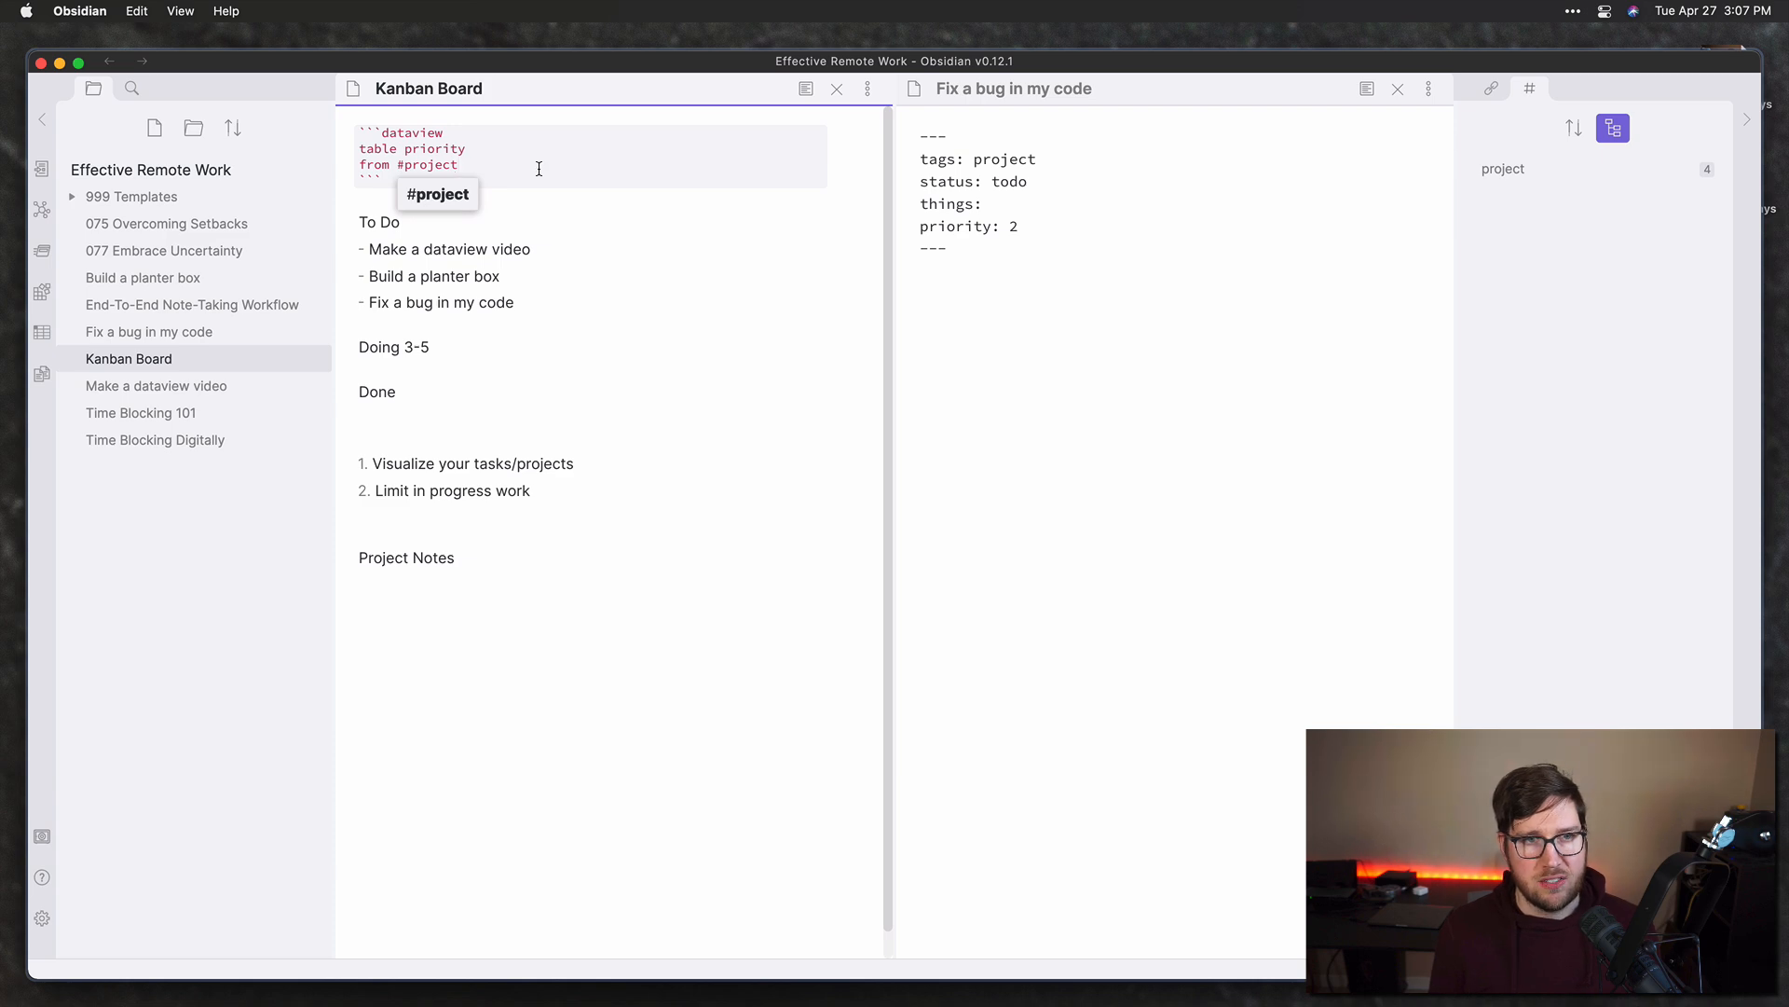
{"action": "left_click", "coordinate": [536, 167]}
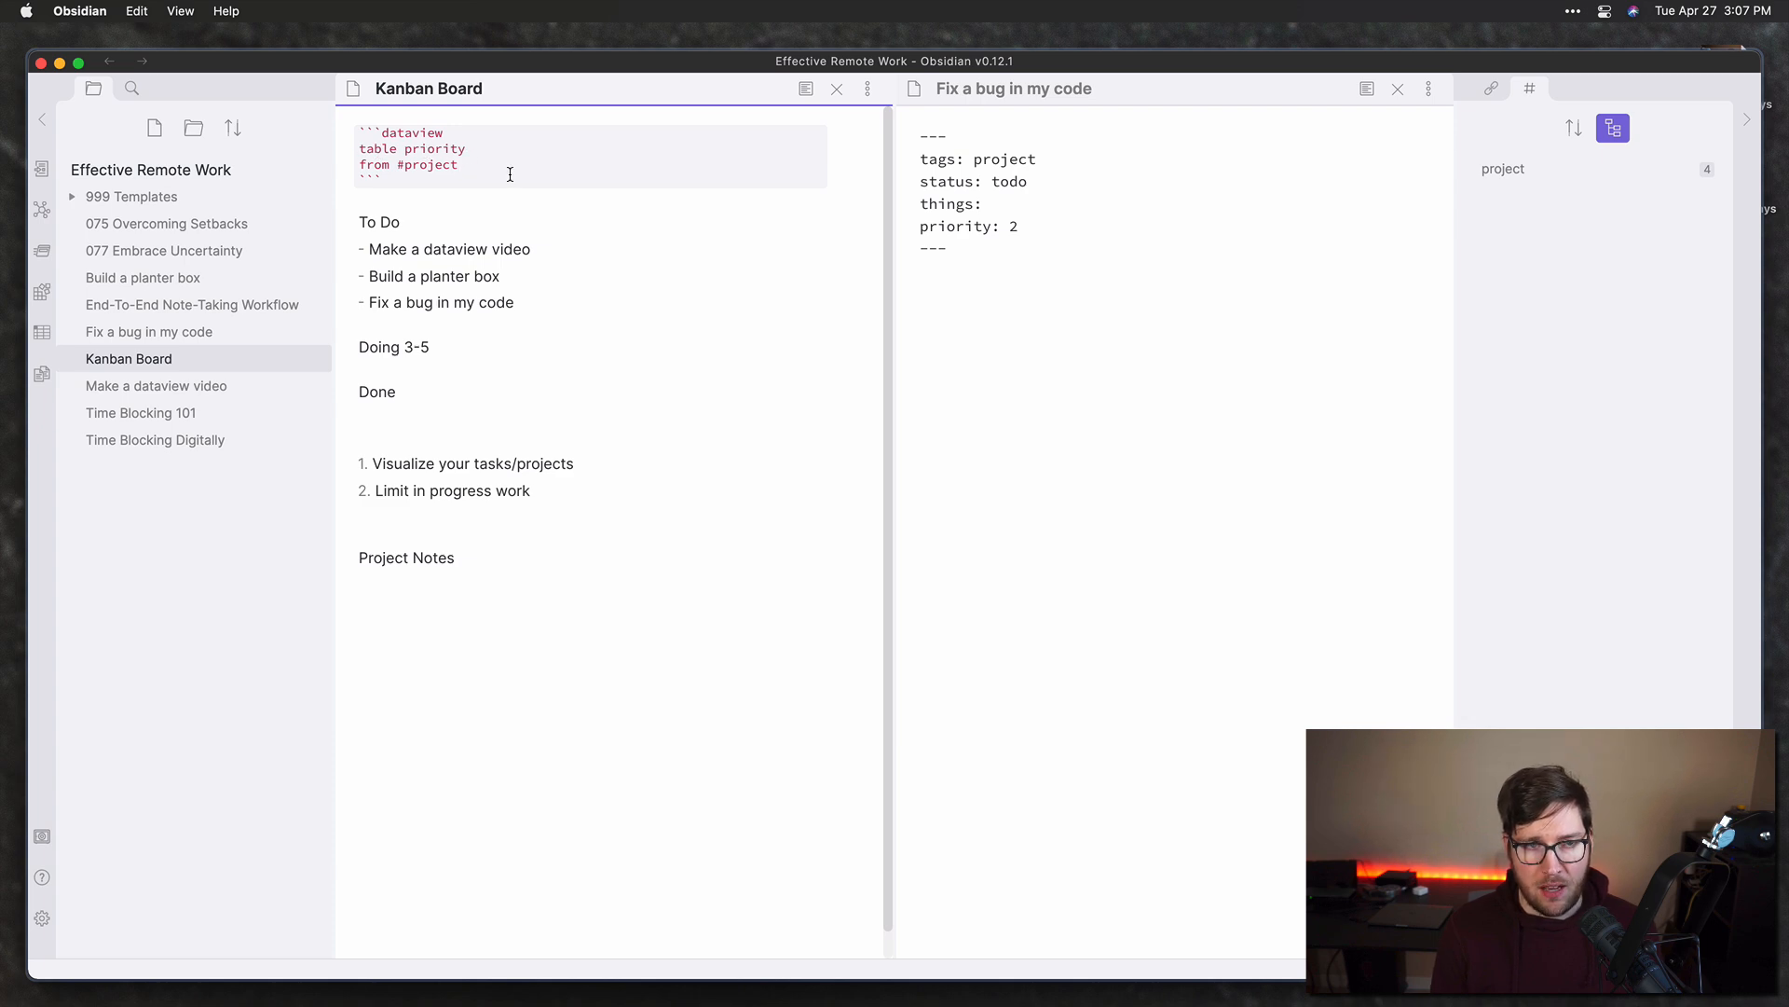
Step: Show the Kanban Board note in reading view and compare the rendered table with the bug note's status field
{"action": "left_click", "coordinate": [803, 94]}
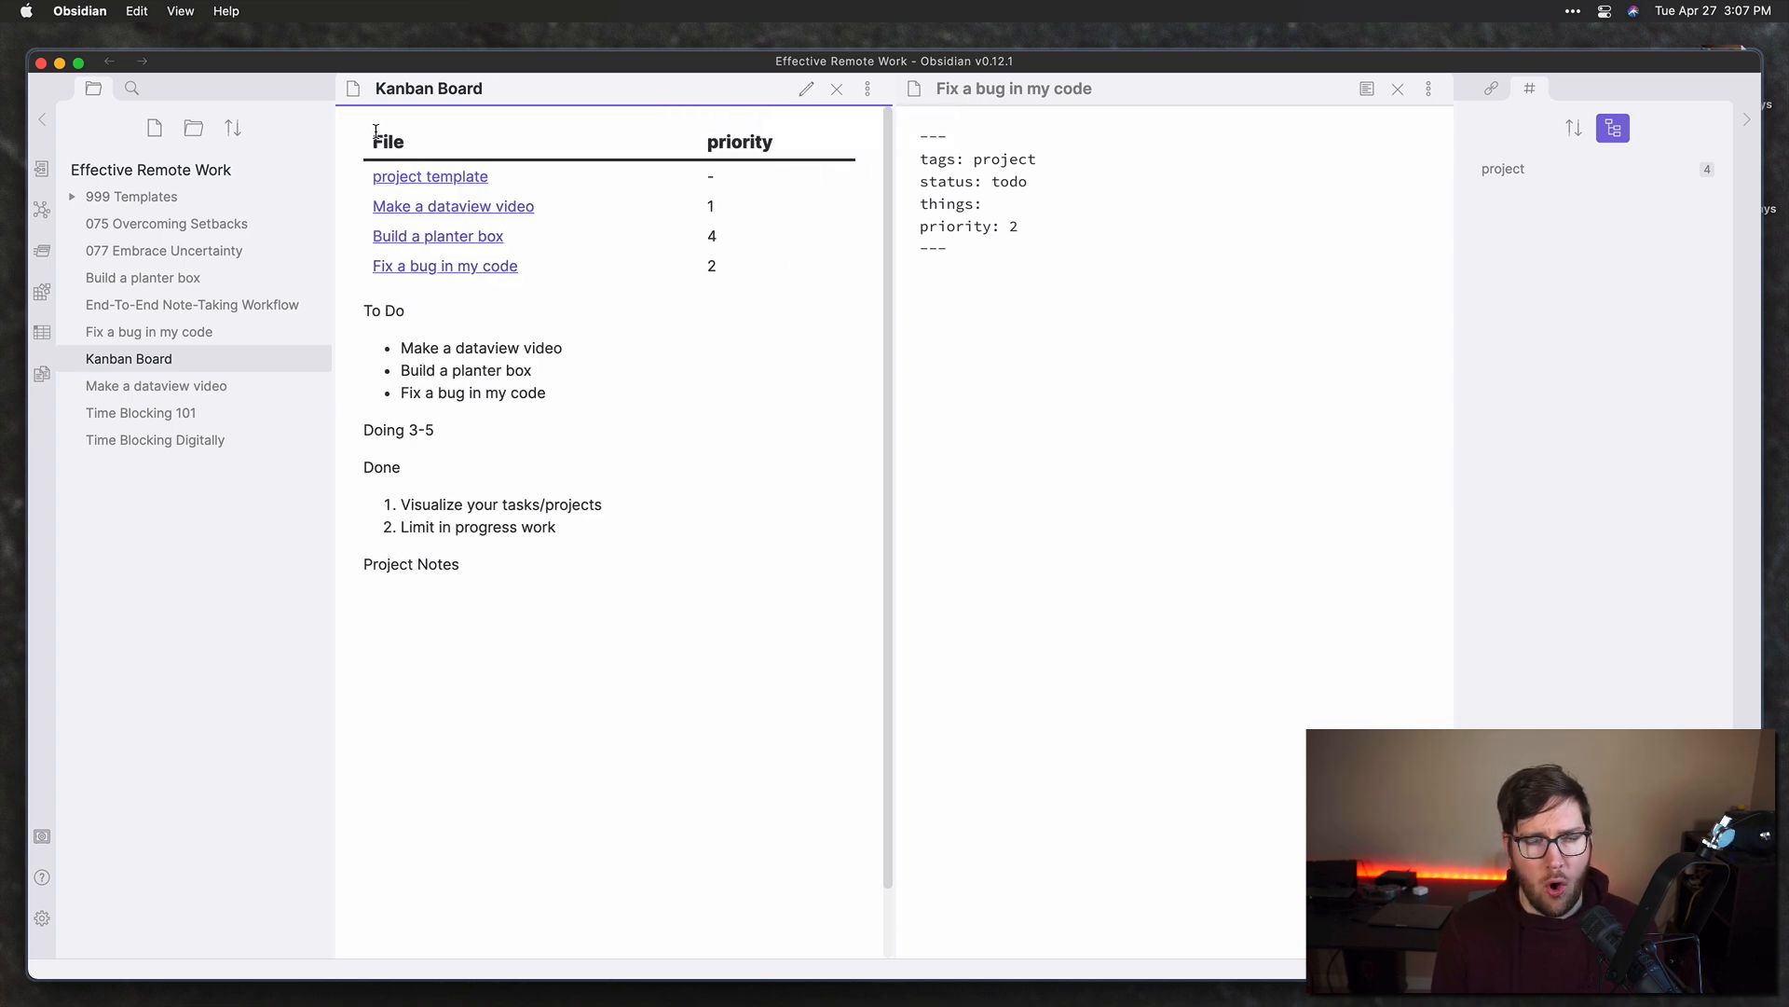
{"action": "mouse_move", "coordinate": [457, 180]}
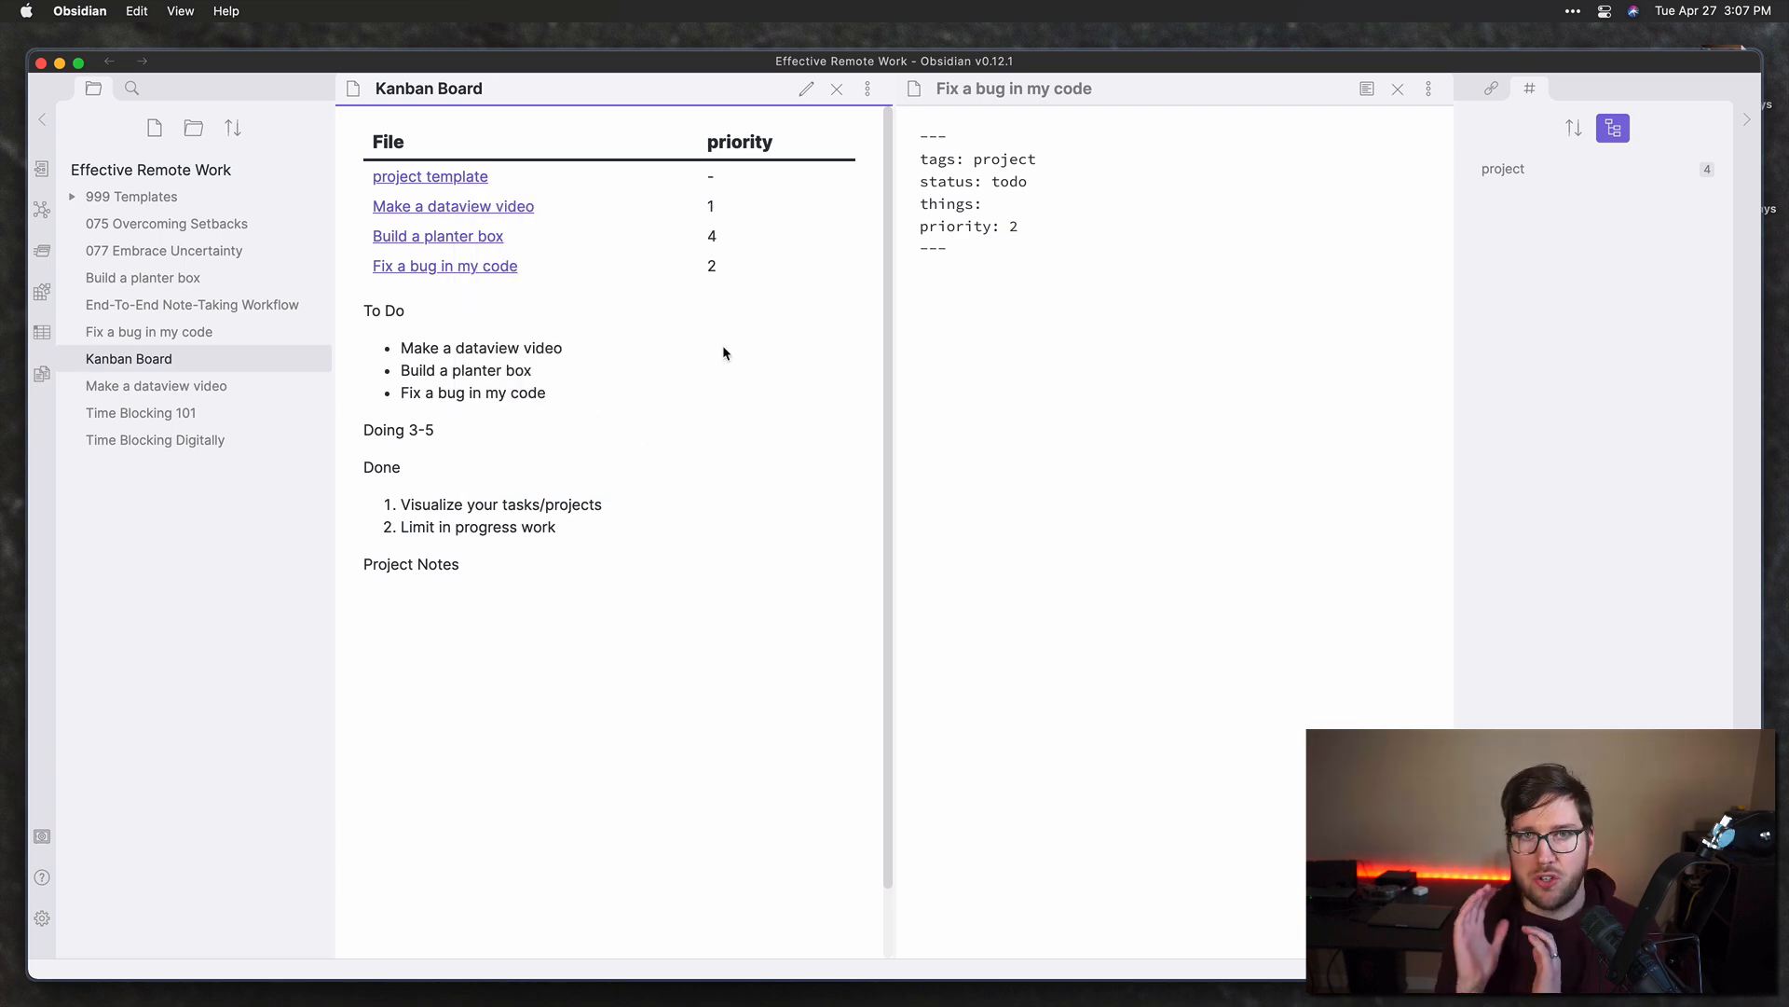
{"action": "double_click", "coordinate": [948, 181]}
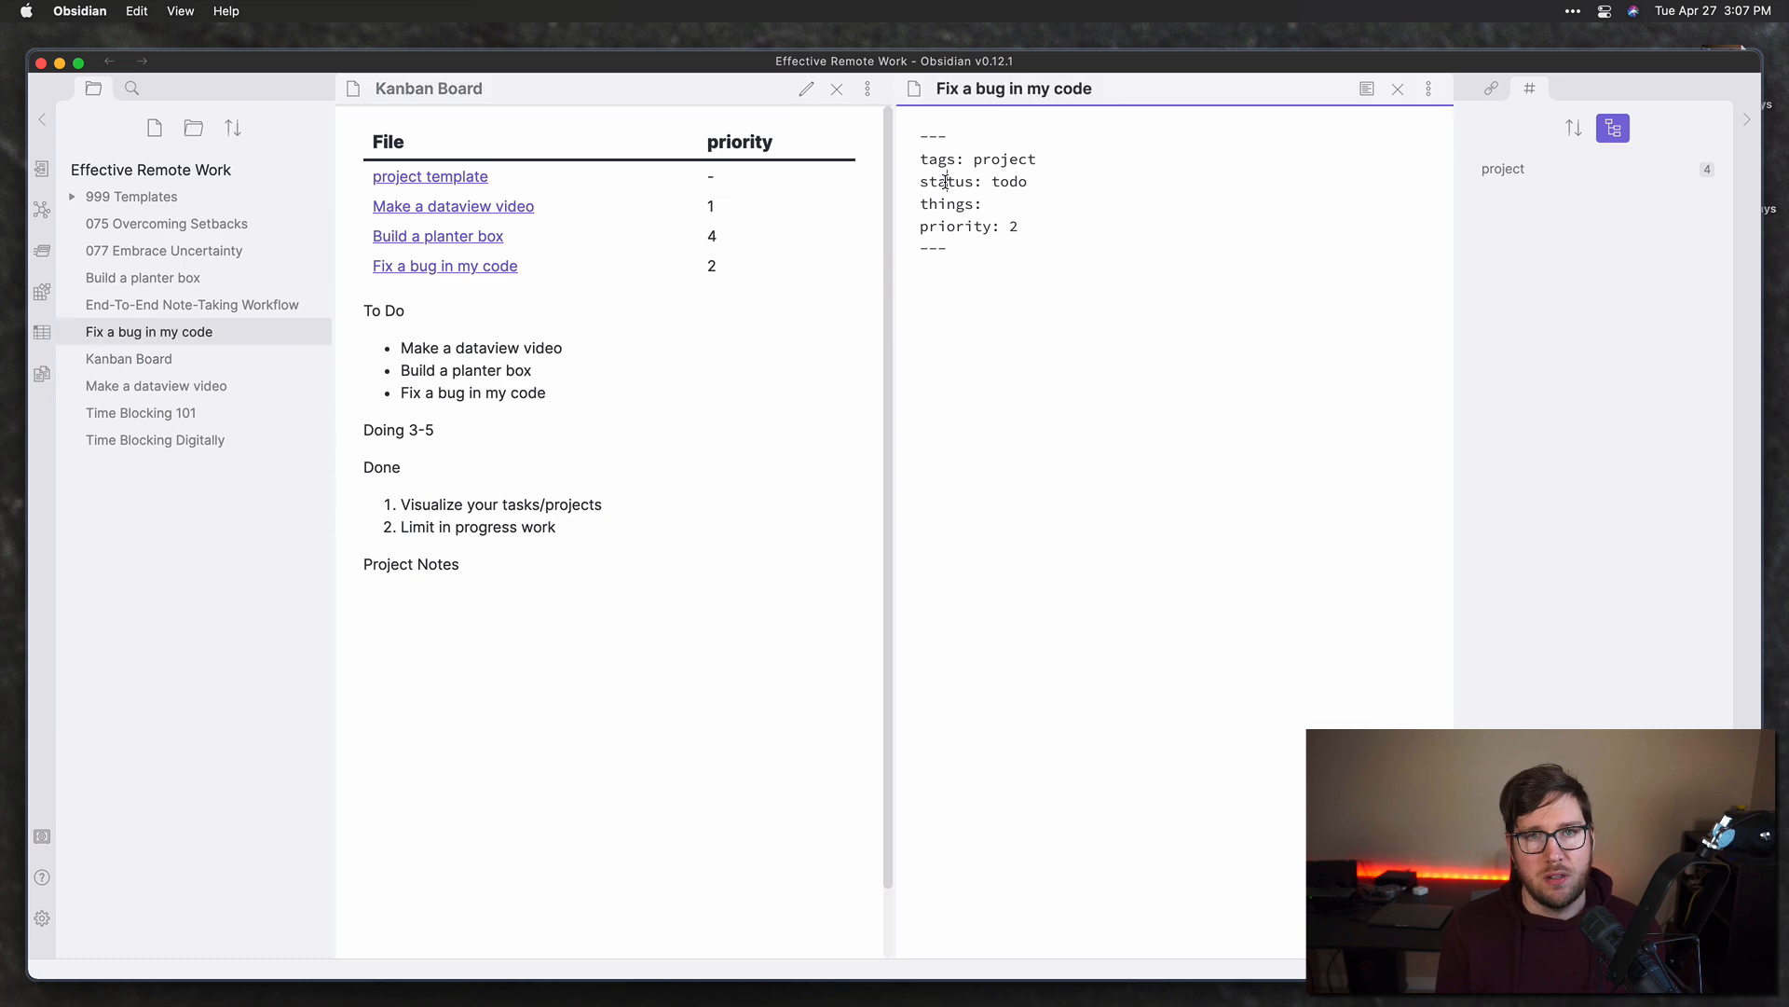
Step: Add the condition where status = "todo" below the from line of the Kanban Board note's dataview query
{"action": "left_click", "coordinate": [1026, 199]}
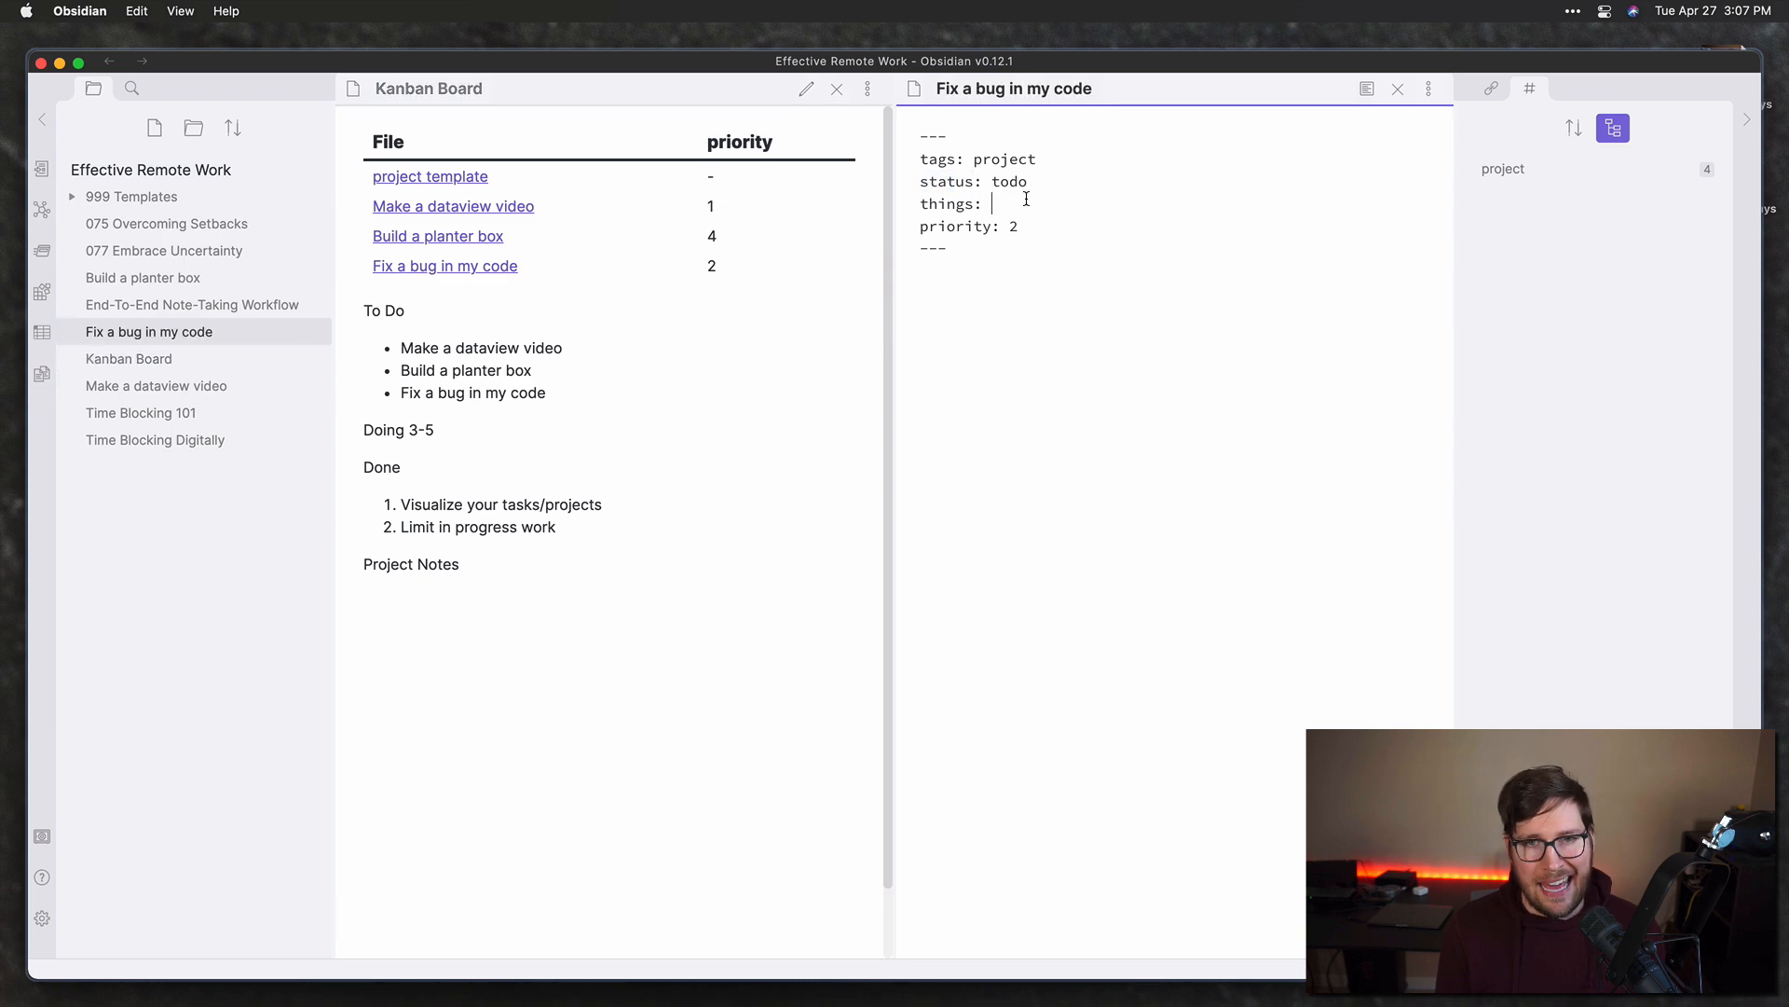
{"action": "left_click", "coordinate": [804, 93]}
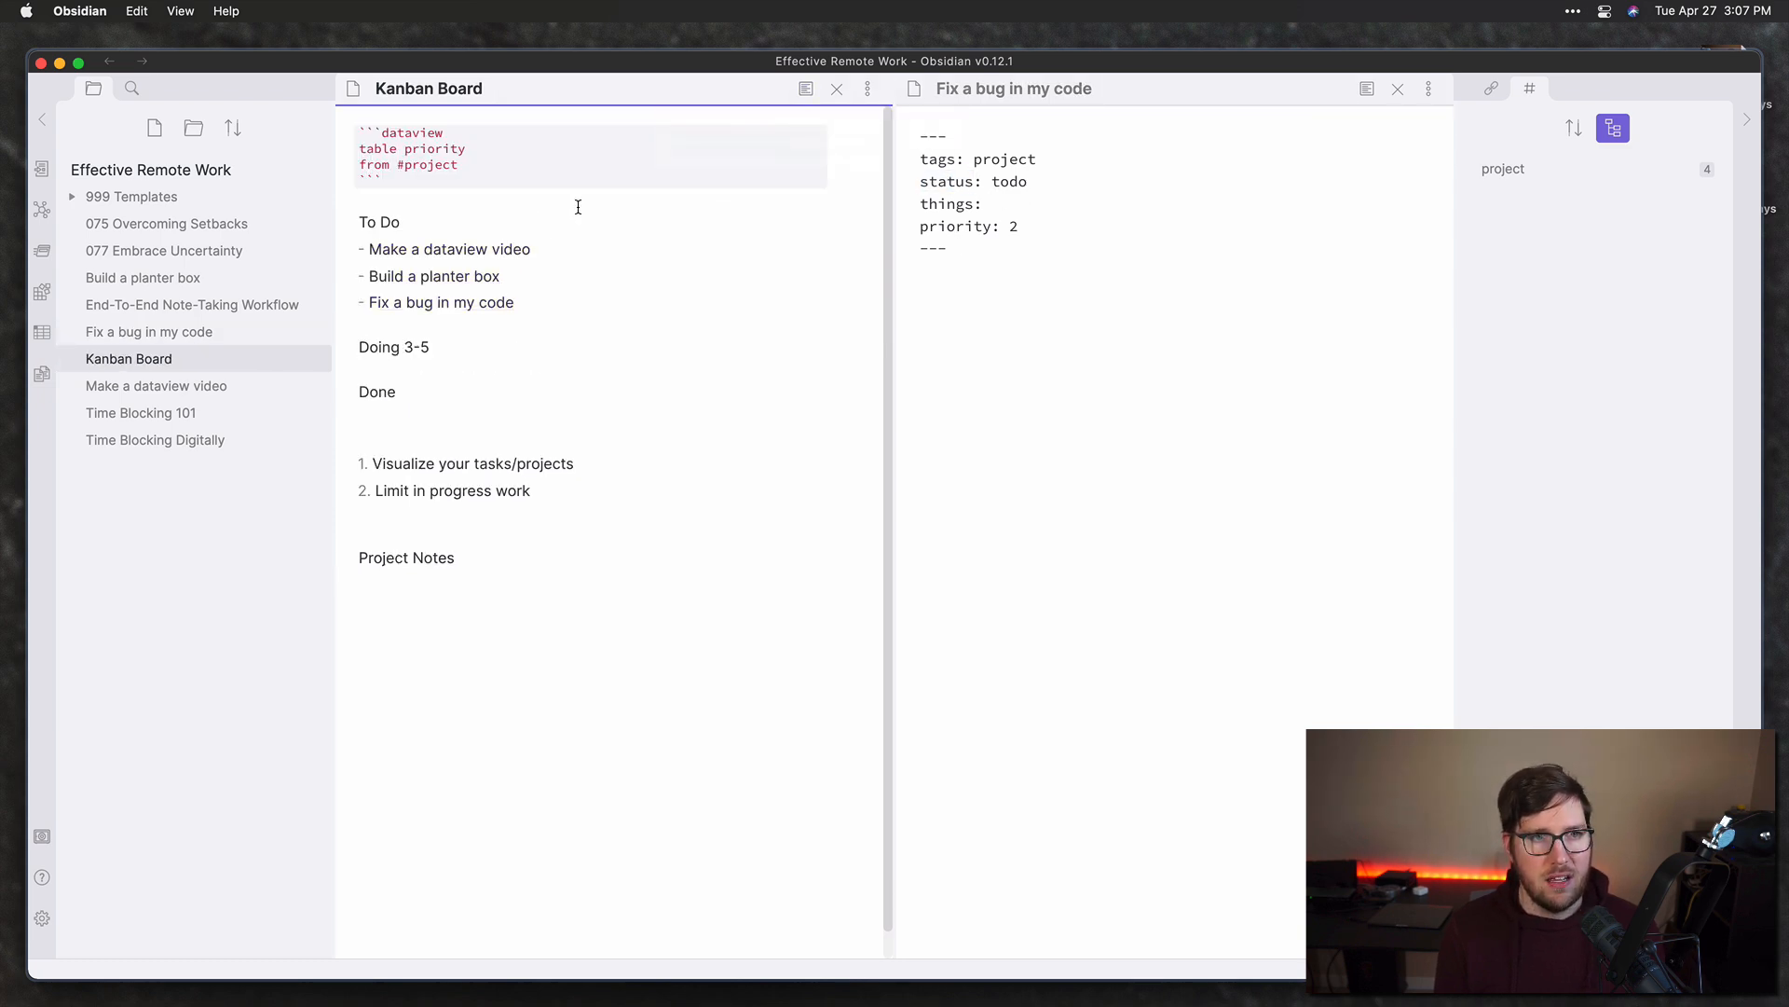
{"action": "left_click", "coordinate": [491, 164]}
{"action": "key", "text": "Return"}
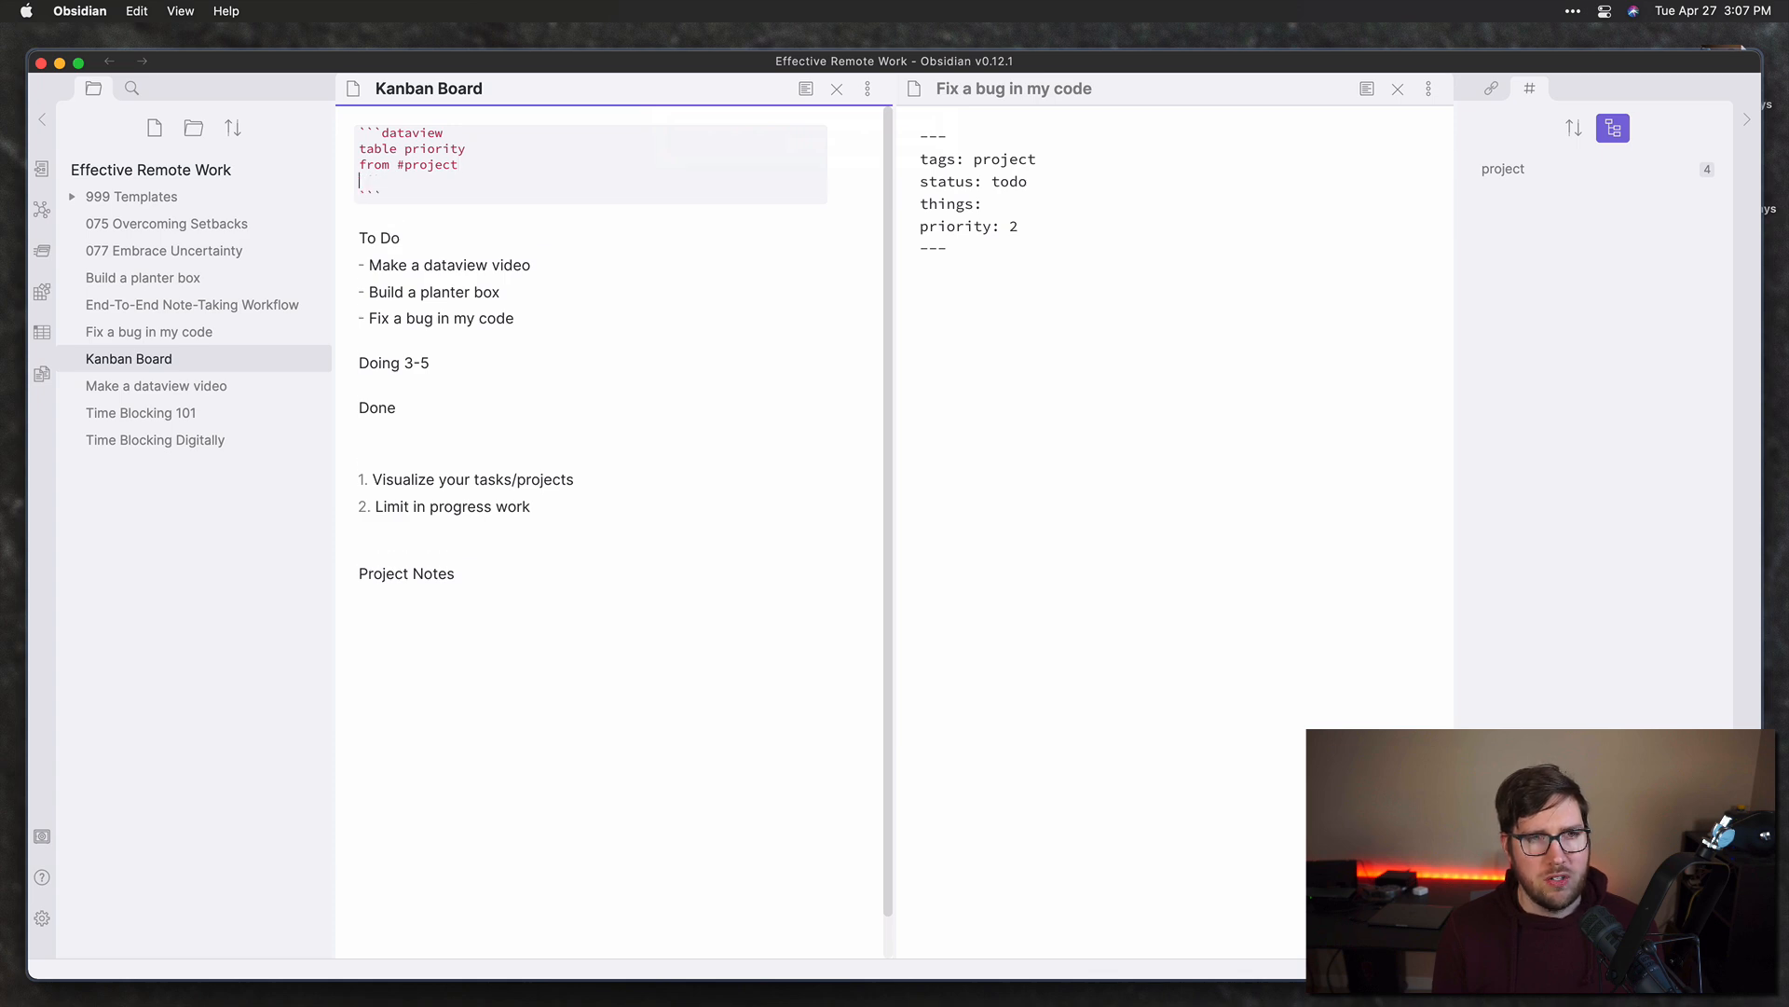
{"action": "type", "text": "where status = "}
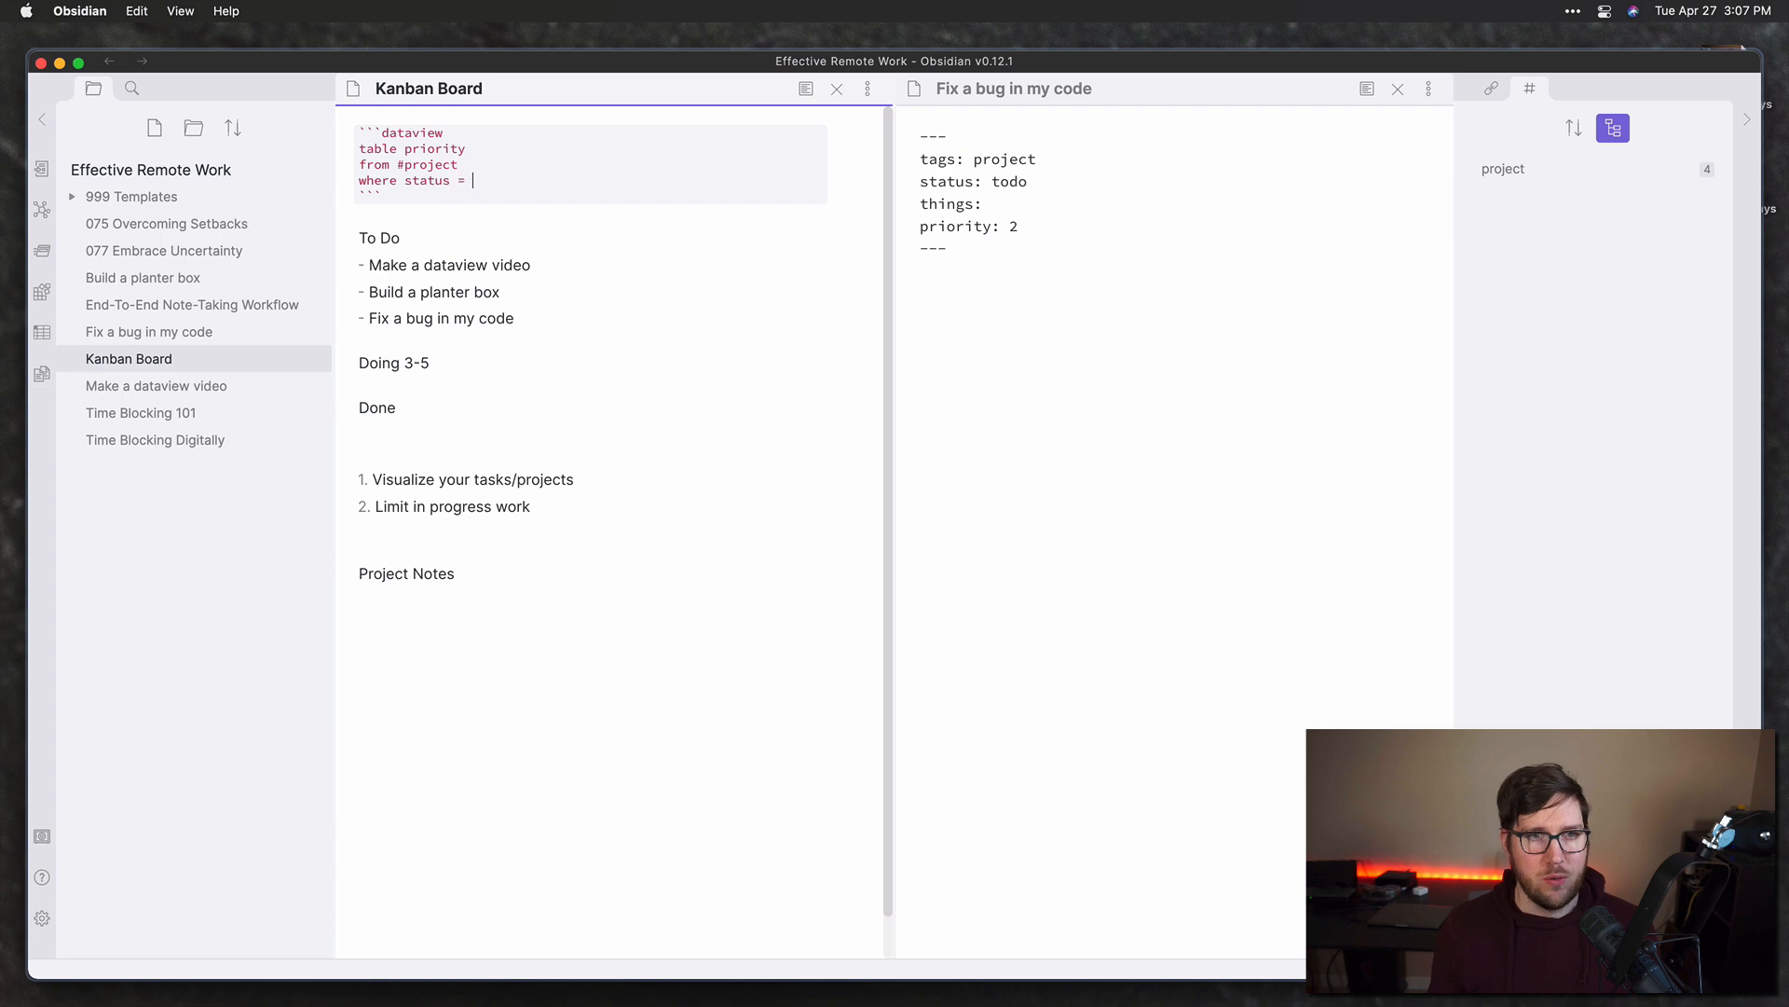
{"action": "type", "text": "\"todo\""}
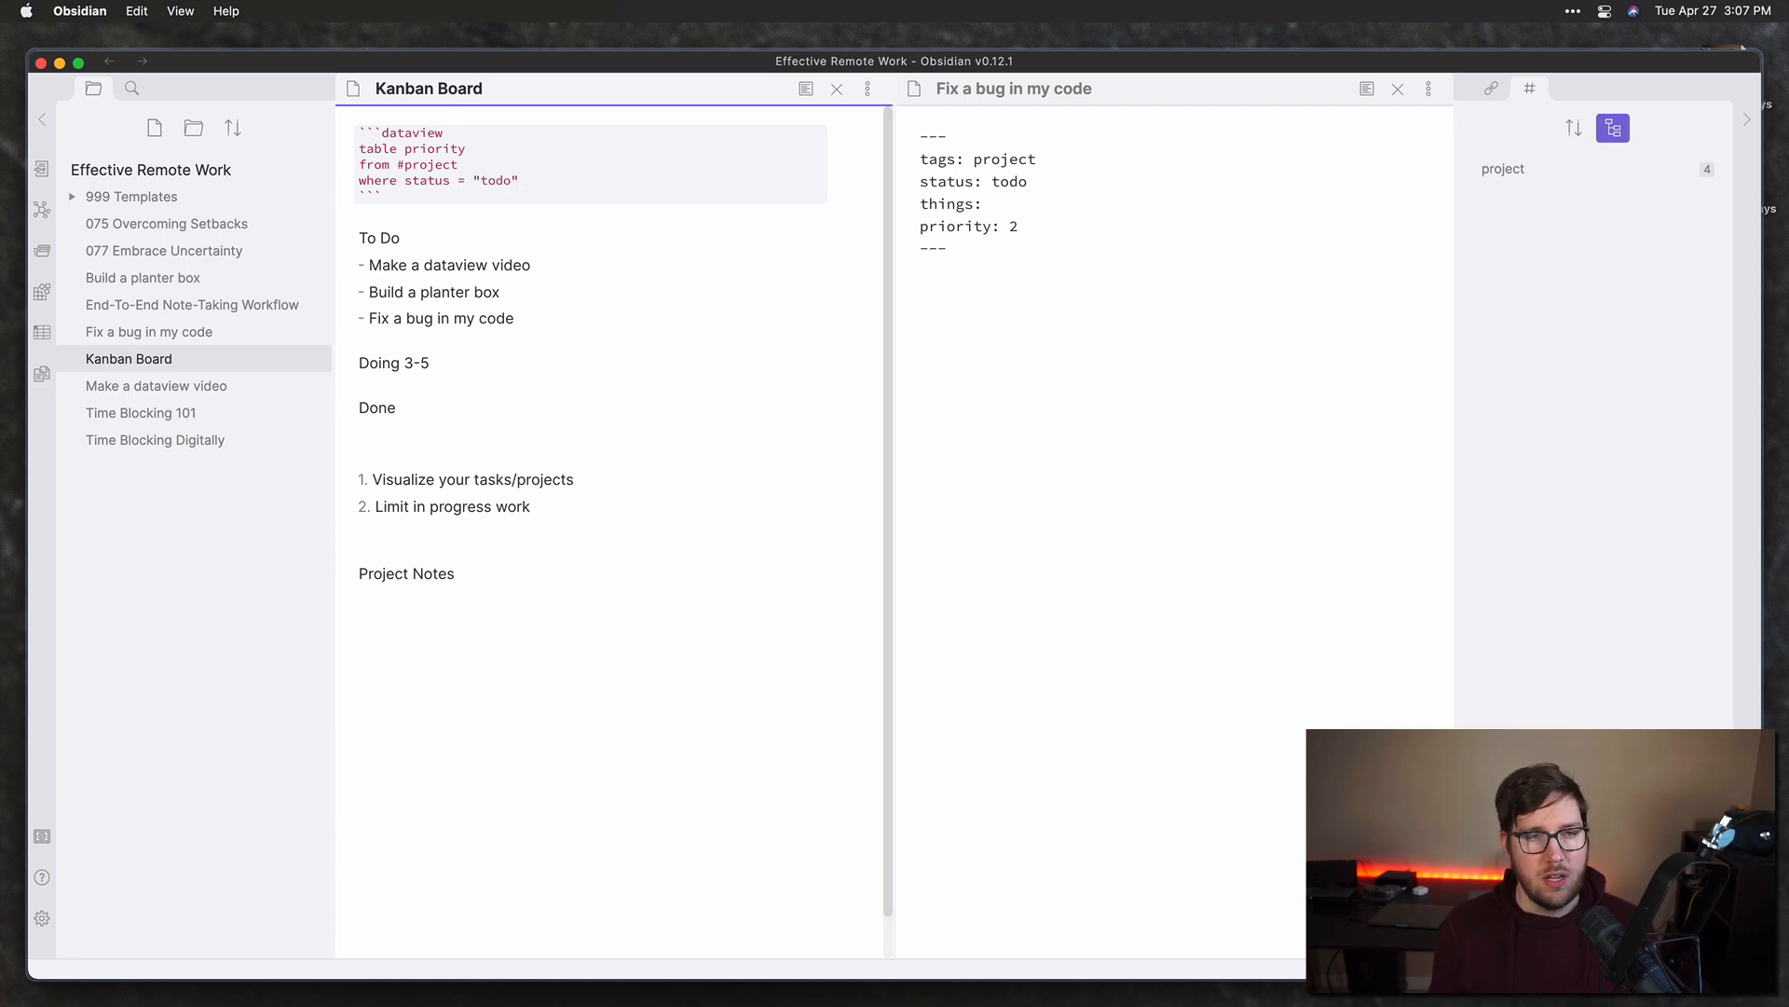
Step: Check the bug note's status value against the query and view the filtered table in the board's reading view
{"action": "double_click", "coordinate": [1016, 181]}
{"action": "left_click", "coordinate": [1065, 184]}
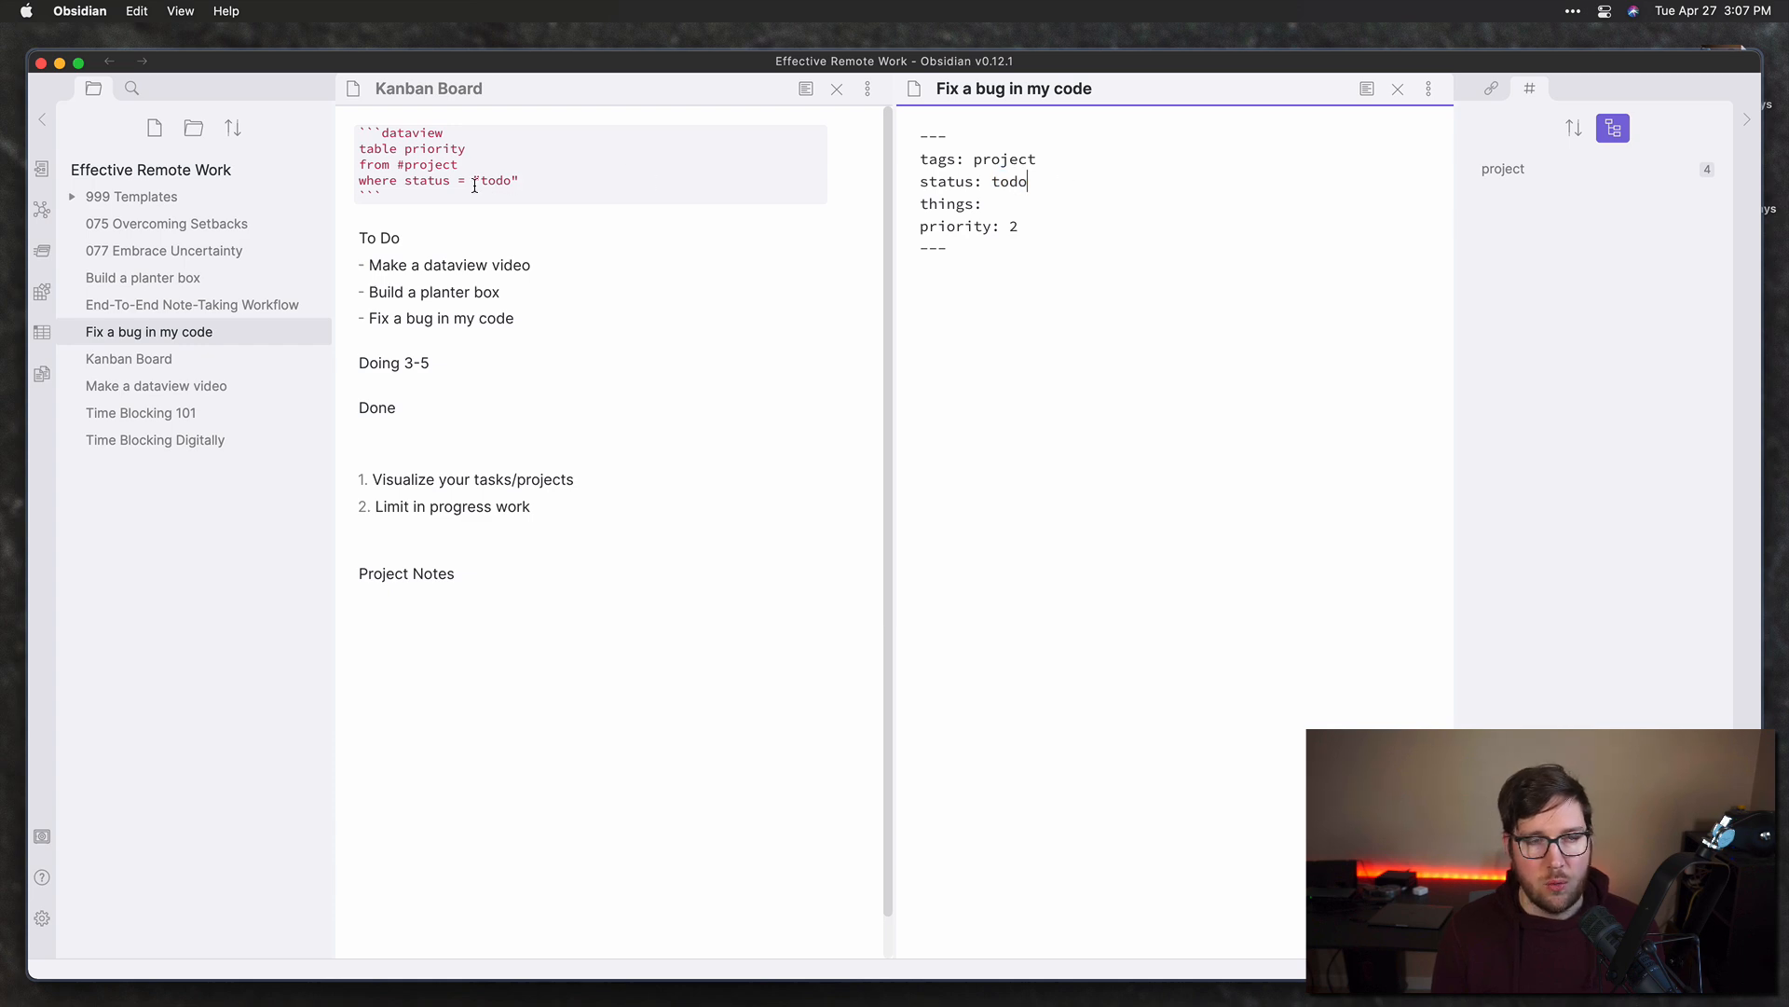
{"action": "left_click", "coordinate": [803, 94]}
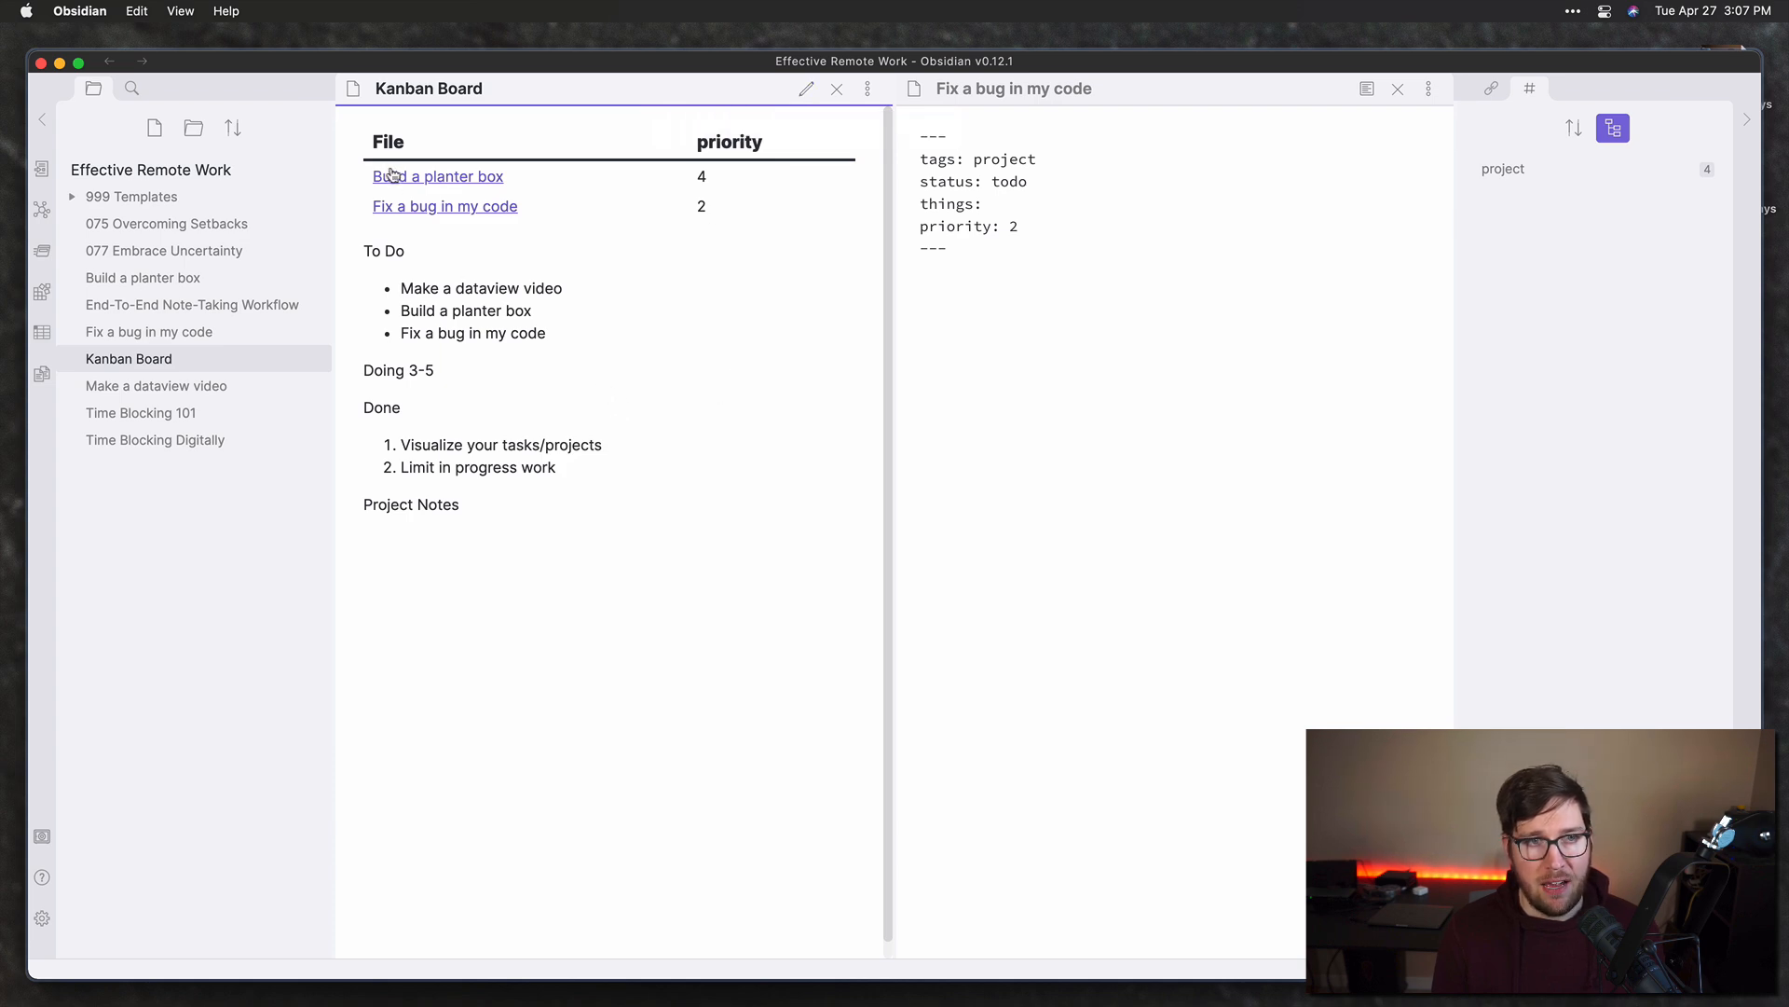
{"action": "mouse_move", "coordinate": [398, 176]}
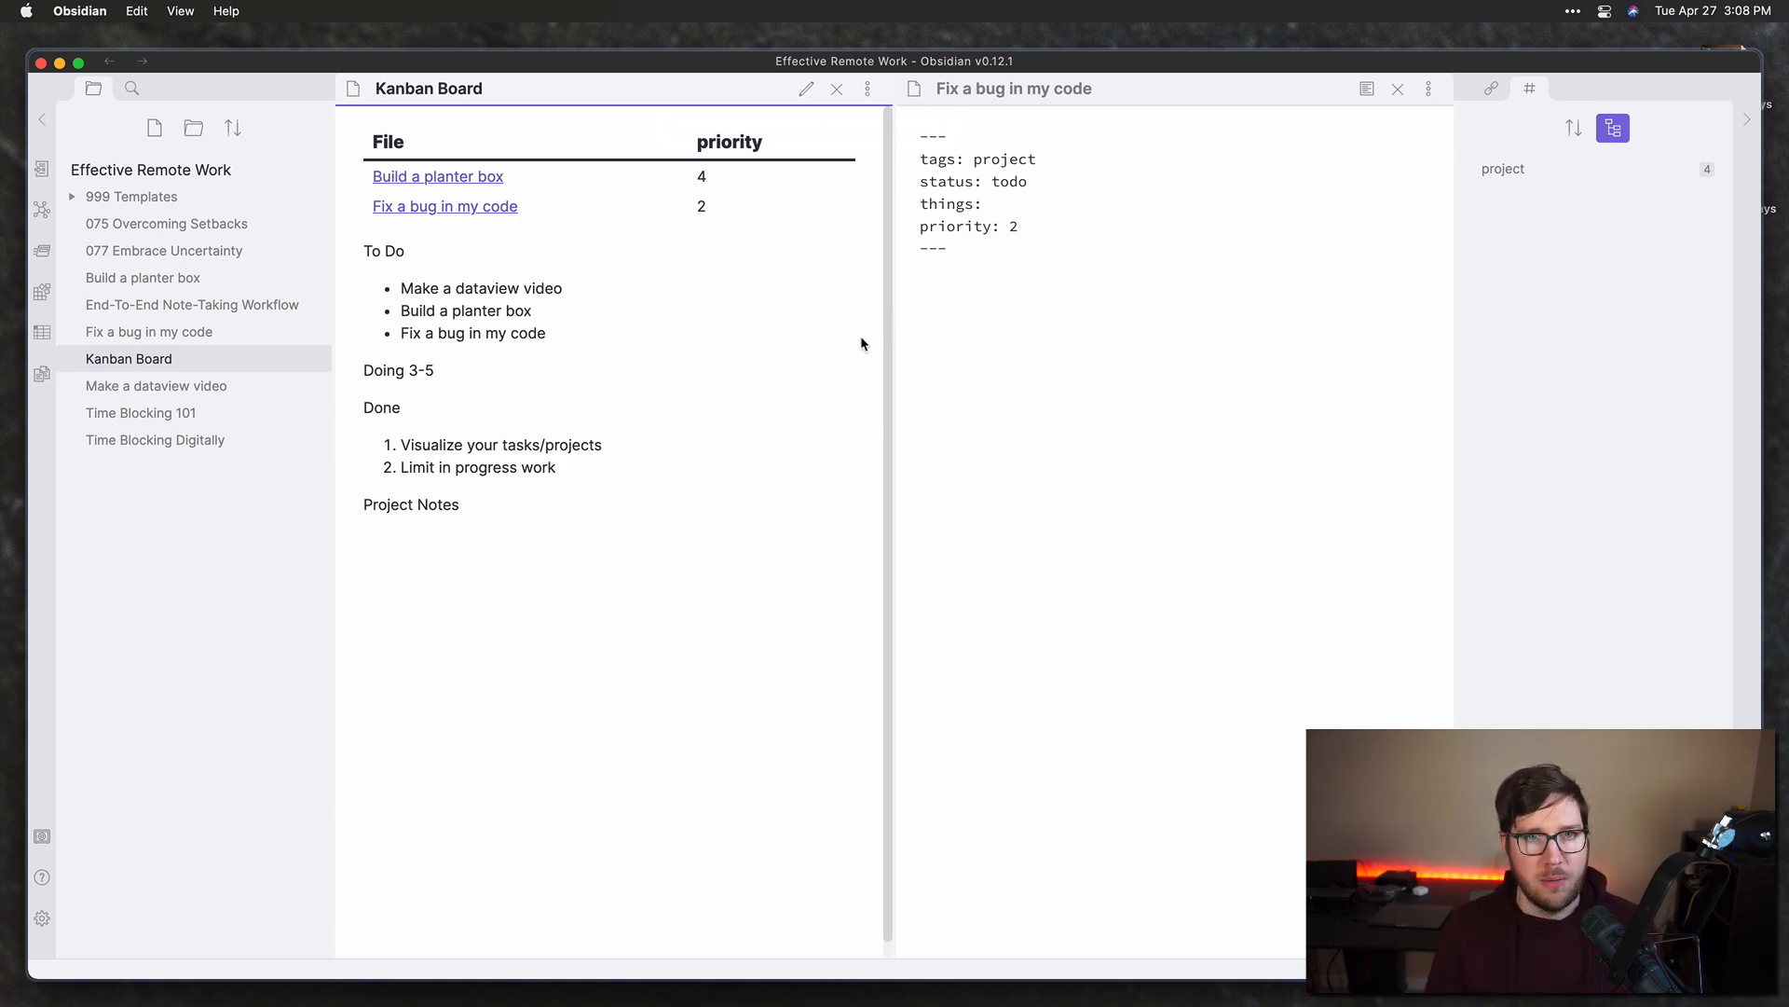
Step: Add the line sort priority asc after the where condition in the board's dataview query
{"action": "left_click", "coordinate": [807, 93]}
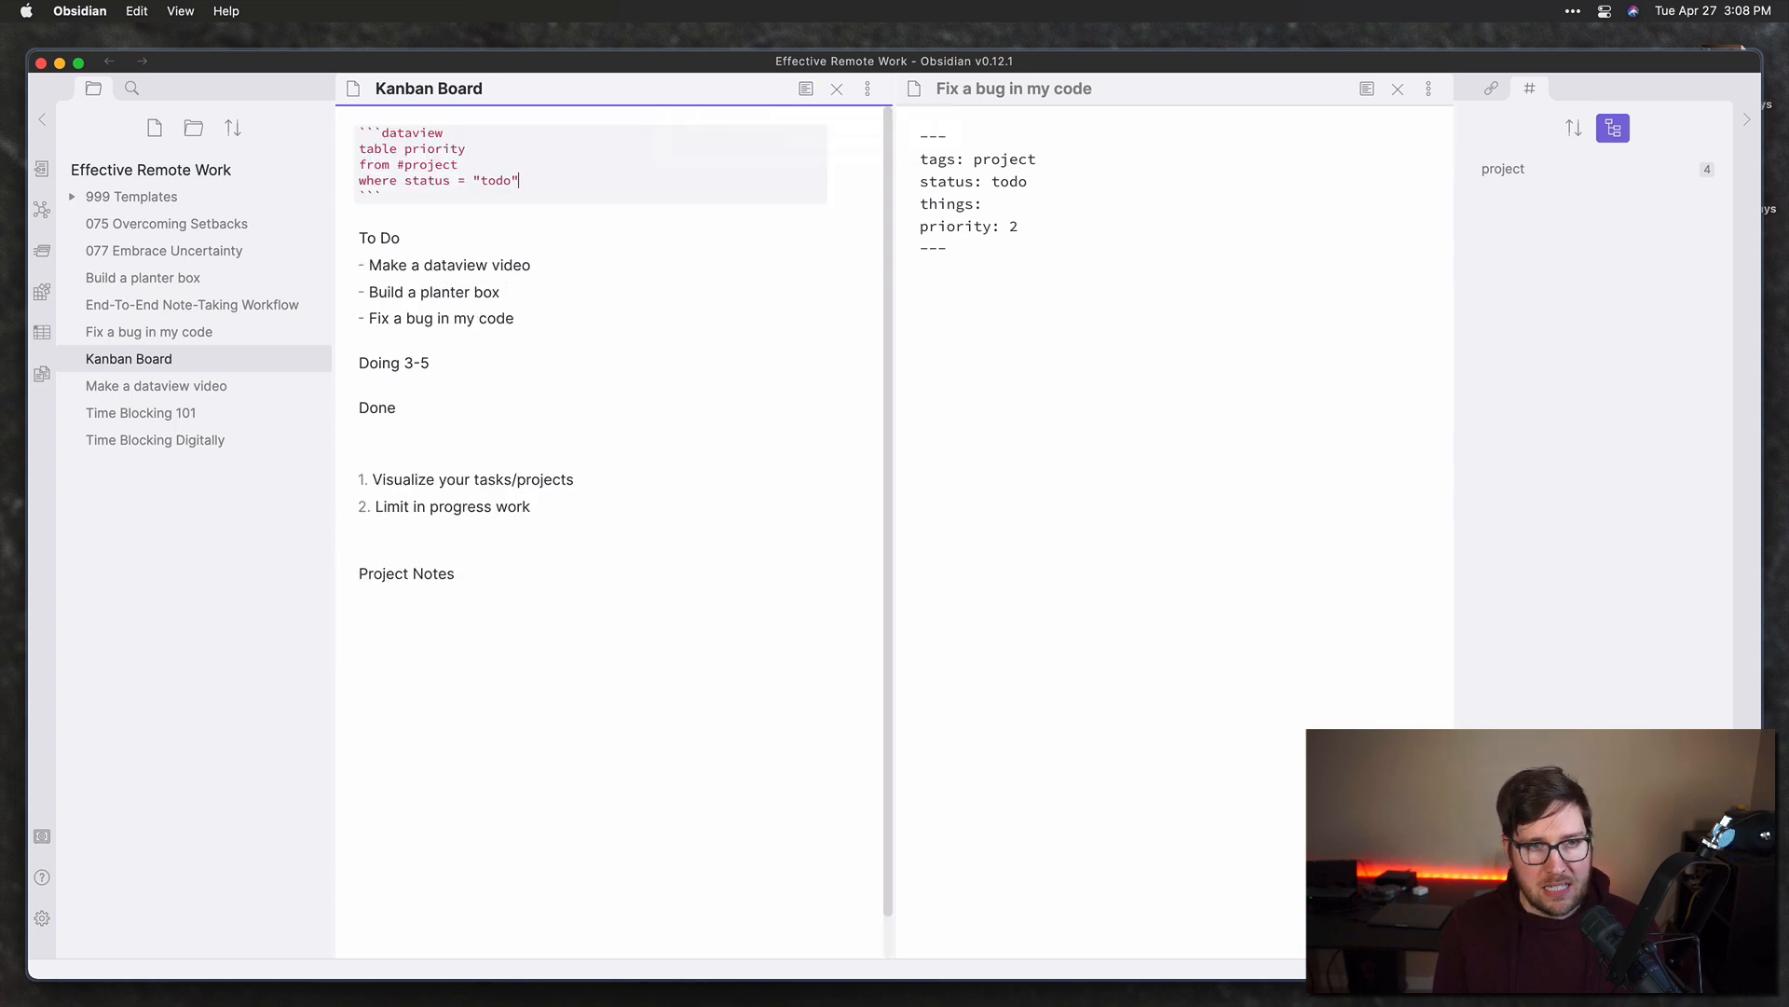
{"action": "key", "text": "Return"}
{"action": "type", "text": "sort "}
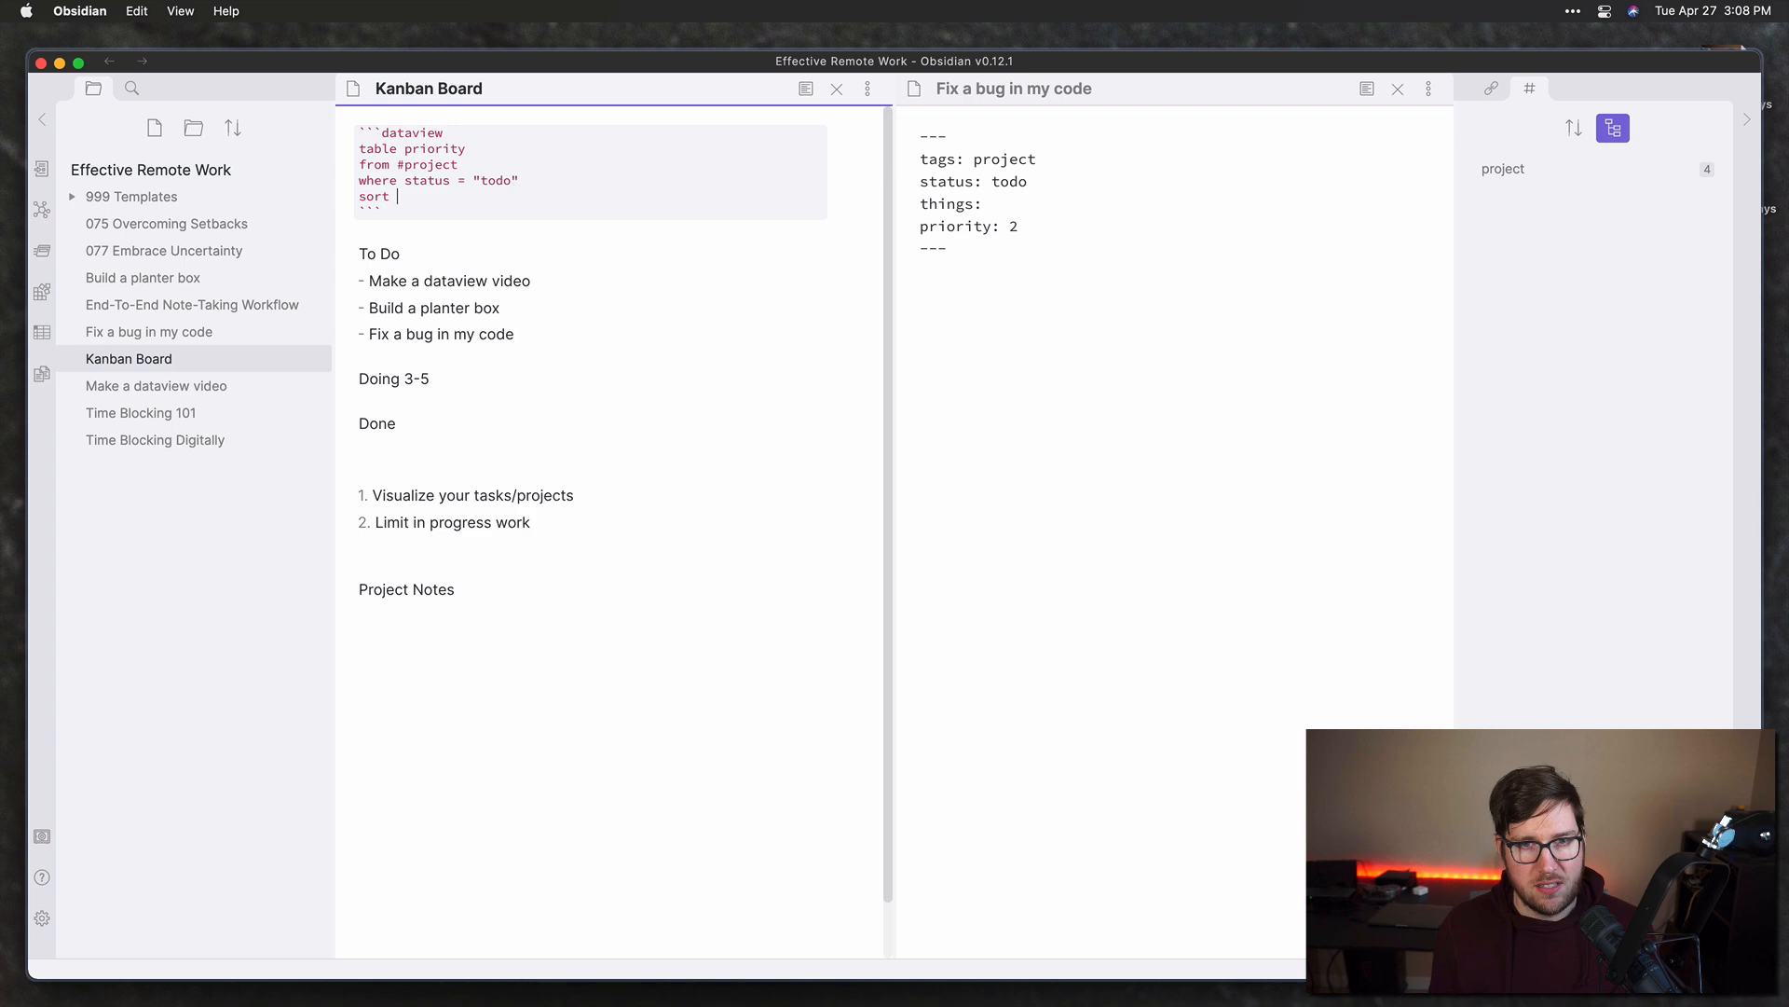
{"action": "type", "text": "priority asc"}
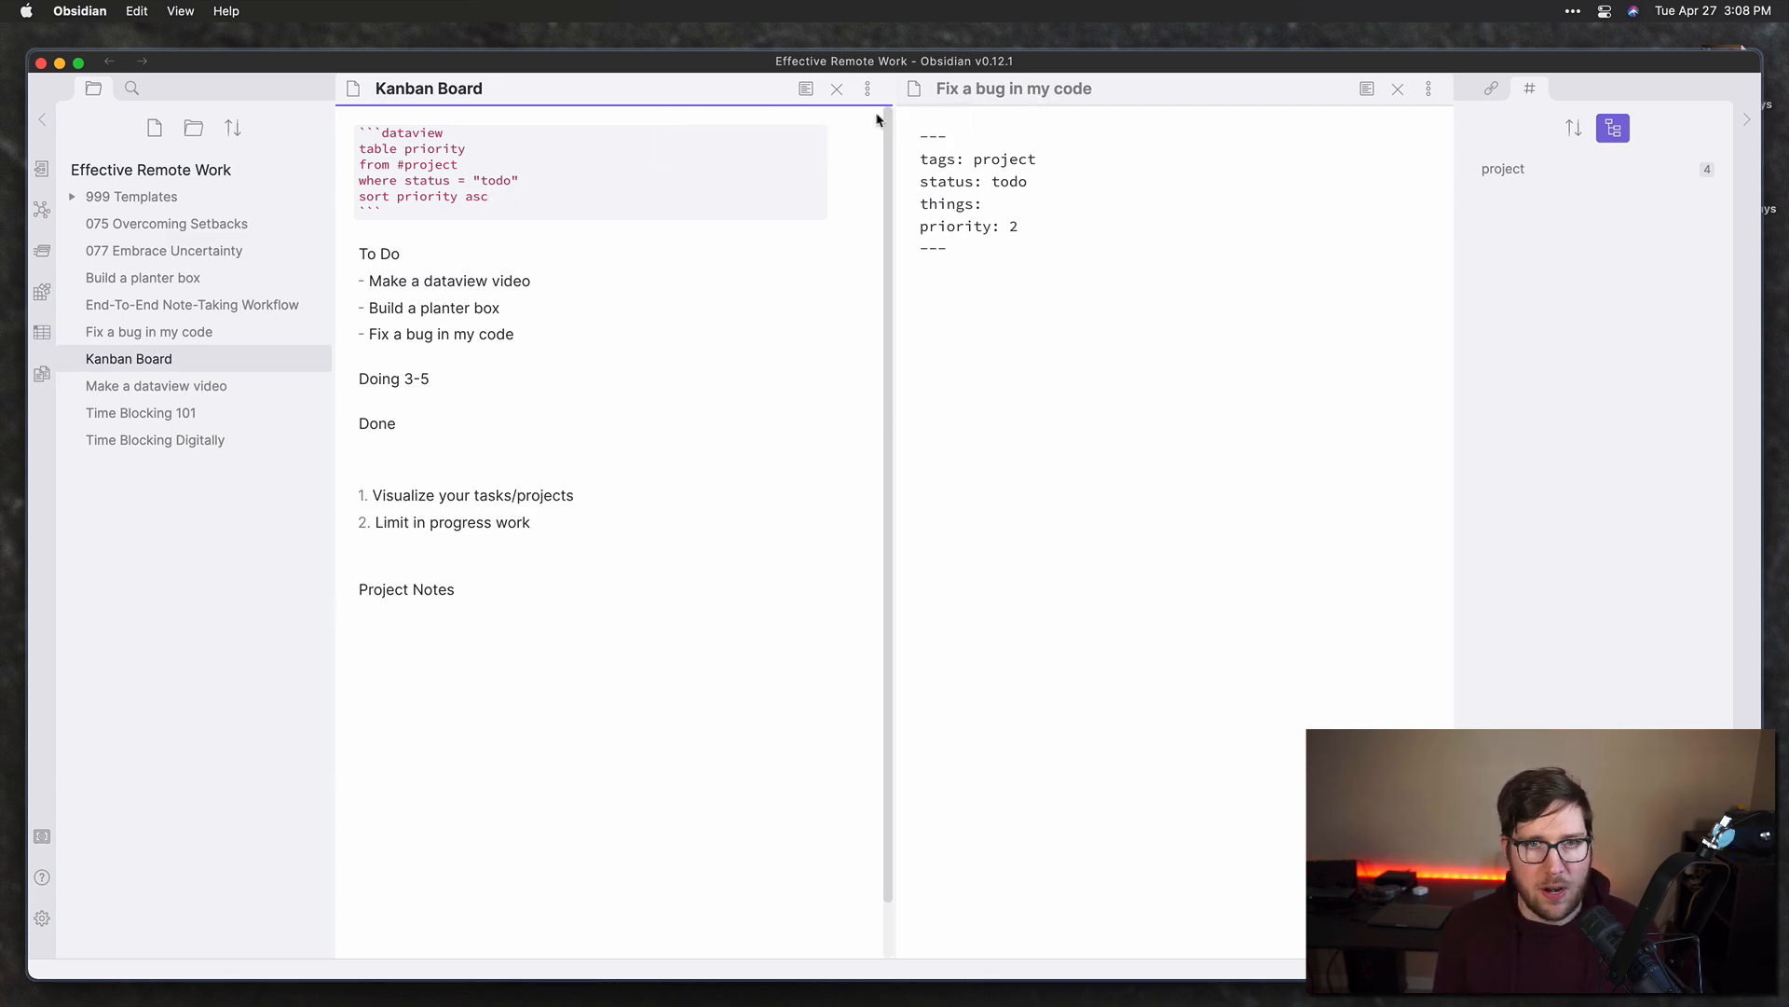
Step: Show the board in reading view and examine the sorted table's File and priority column headings
{"action": "left_click", "coordinate": [804, 90]}
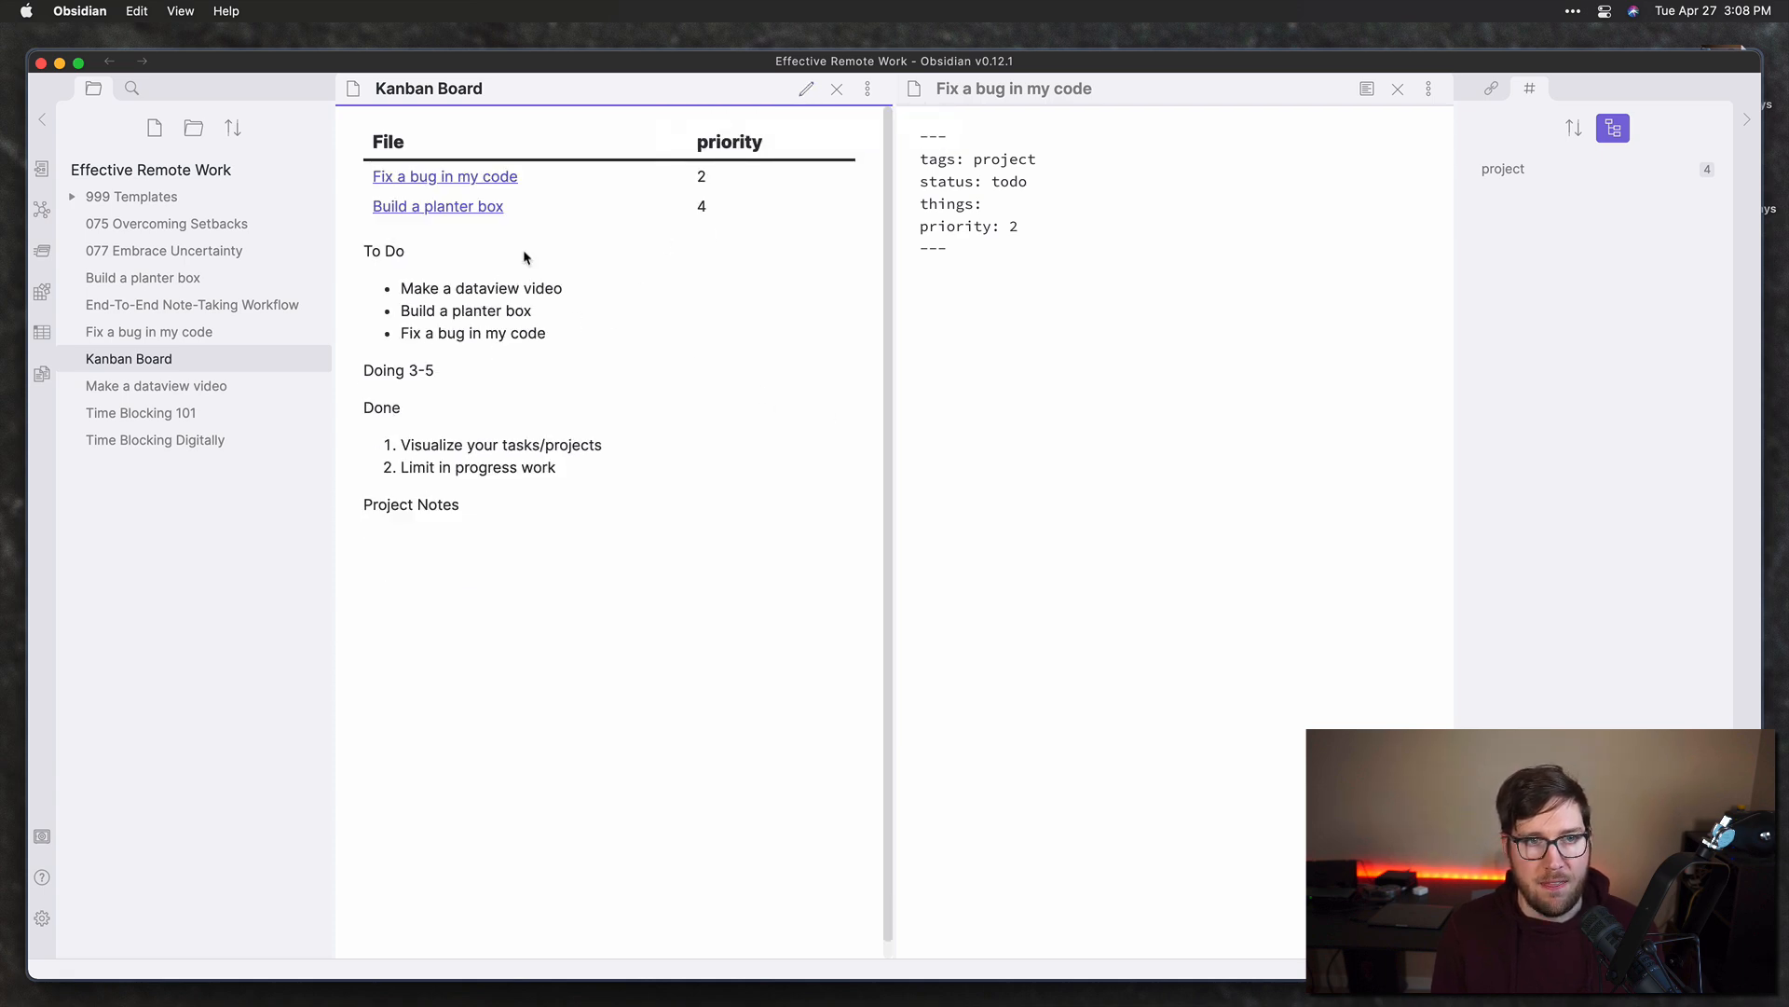
{"action": "left_click_drag", "start_coordinate": [375, 142], "coordinate": [414, 147]}
{"action": "left_click", "coordinate": [414, 148]}
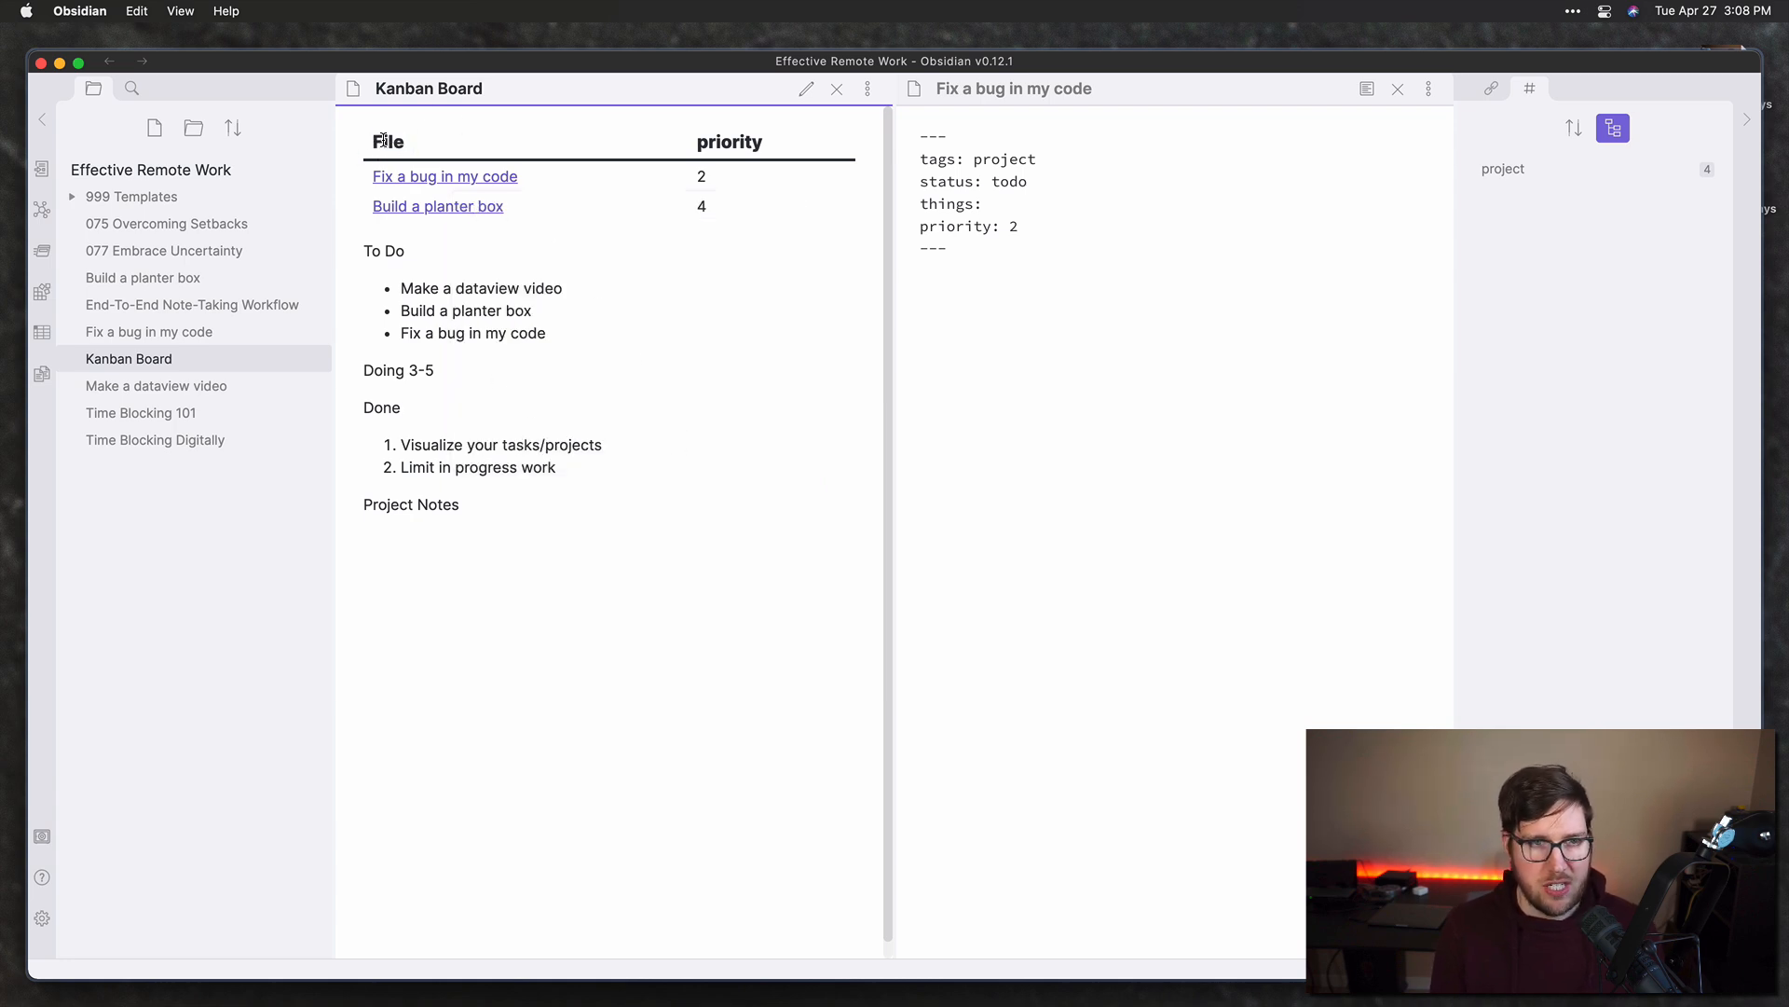
{"action": "left_click_drag", "start_coordinate": [699, 146], "coordinate": [766, 140]}
{"action": "left_click", "coordinate": [767, 140]}
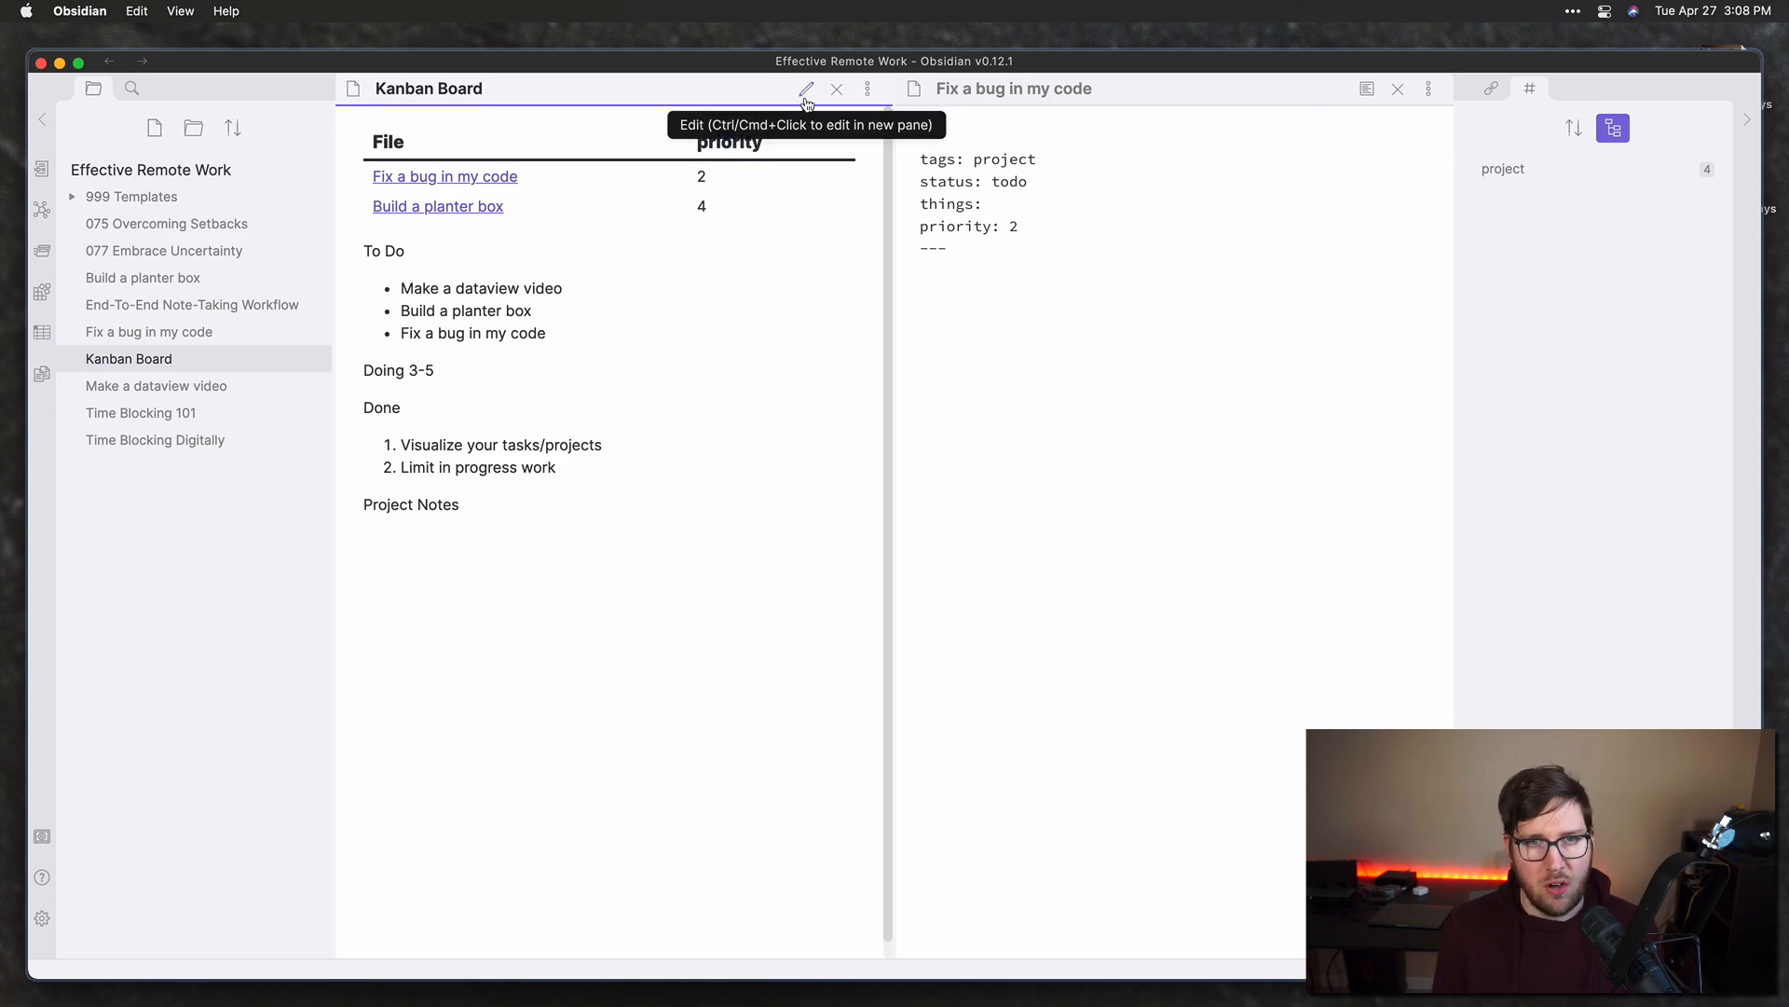
Step: Rename the query's priority column with the alias "as Priority" and check the heading in reading view
{"action": "left_click", "coordinate": [807, 93]}
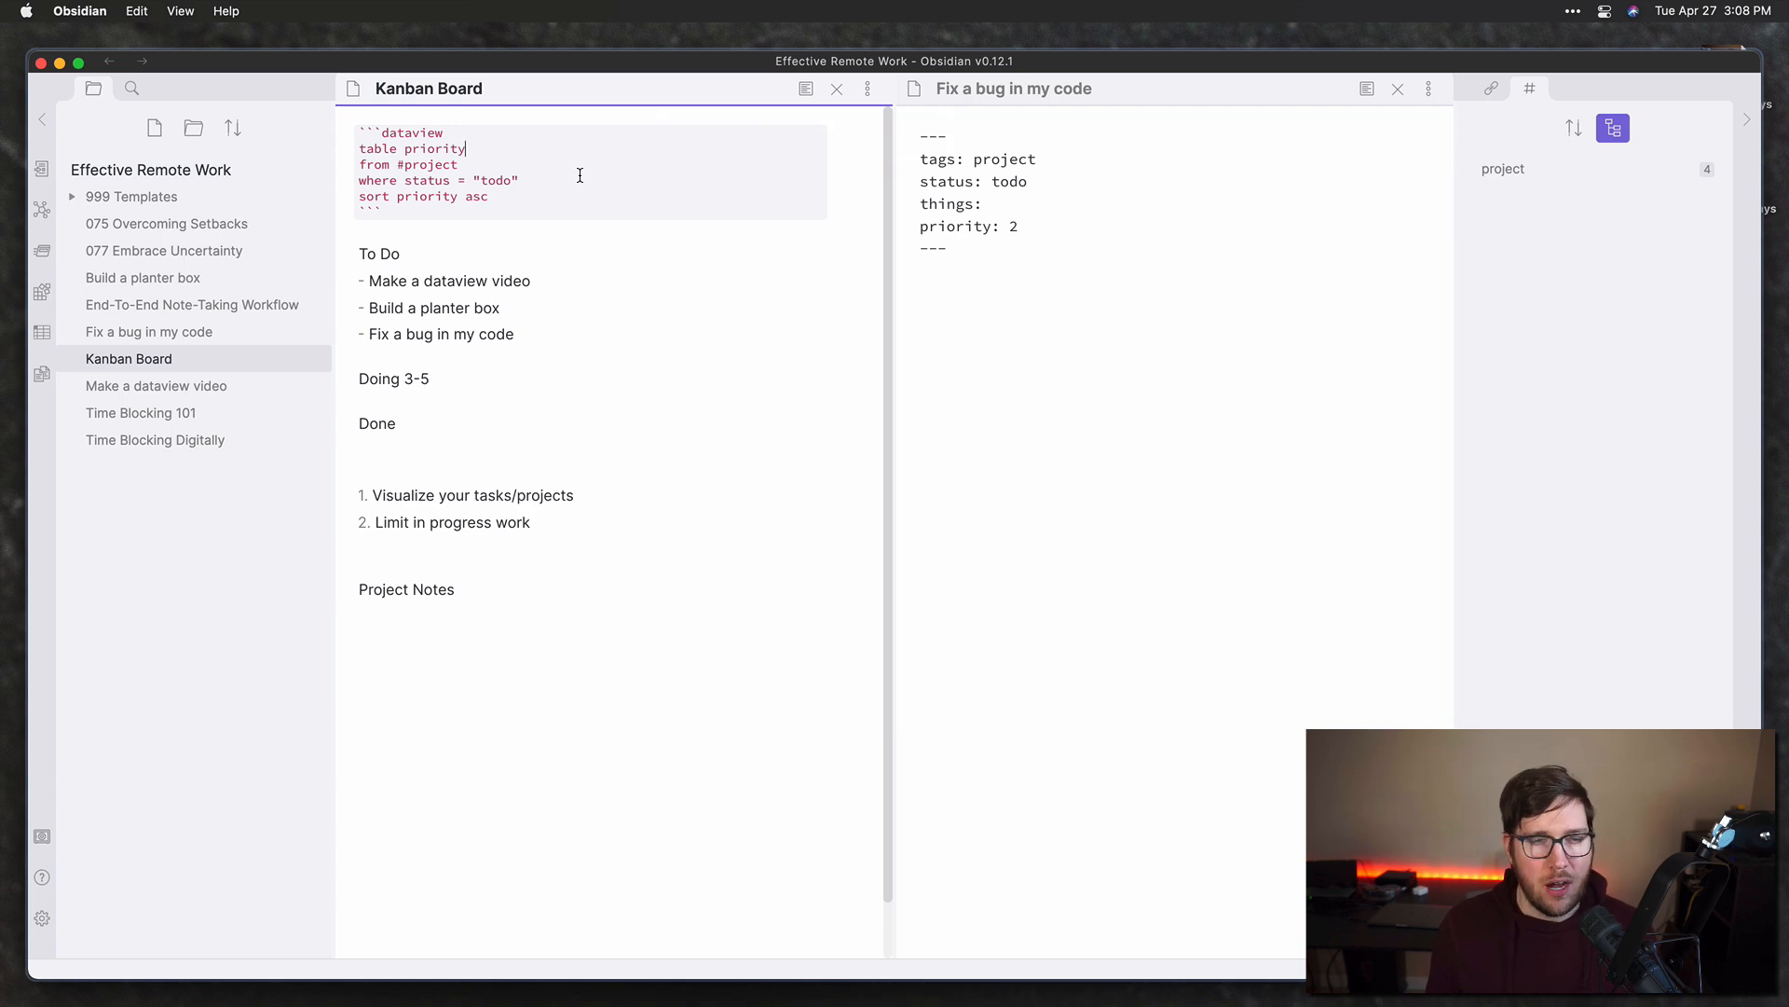
{"action": "type", "text": "riority"}
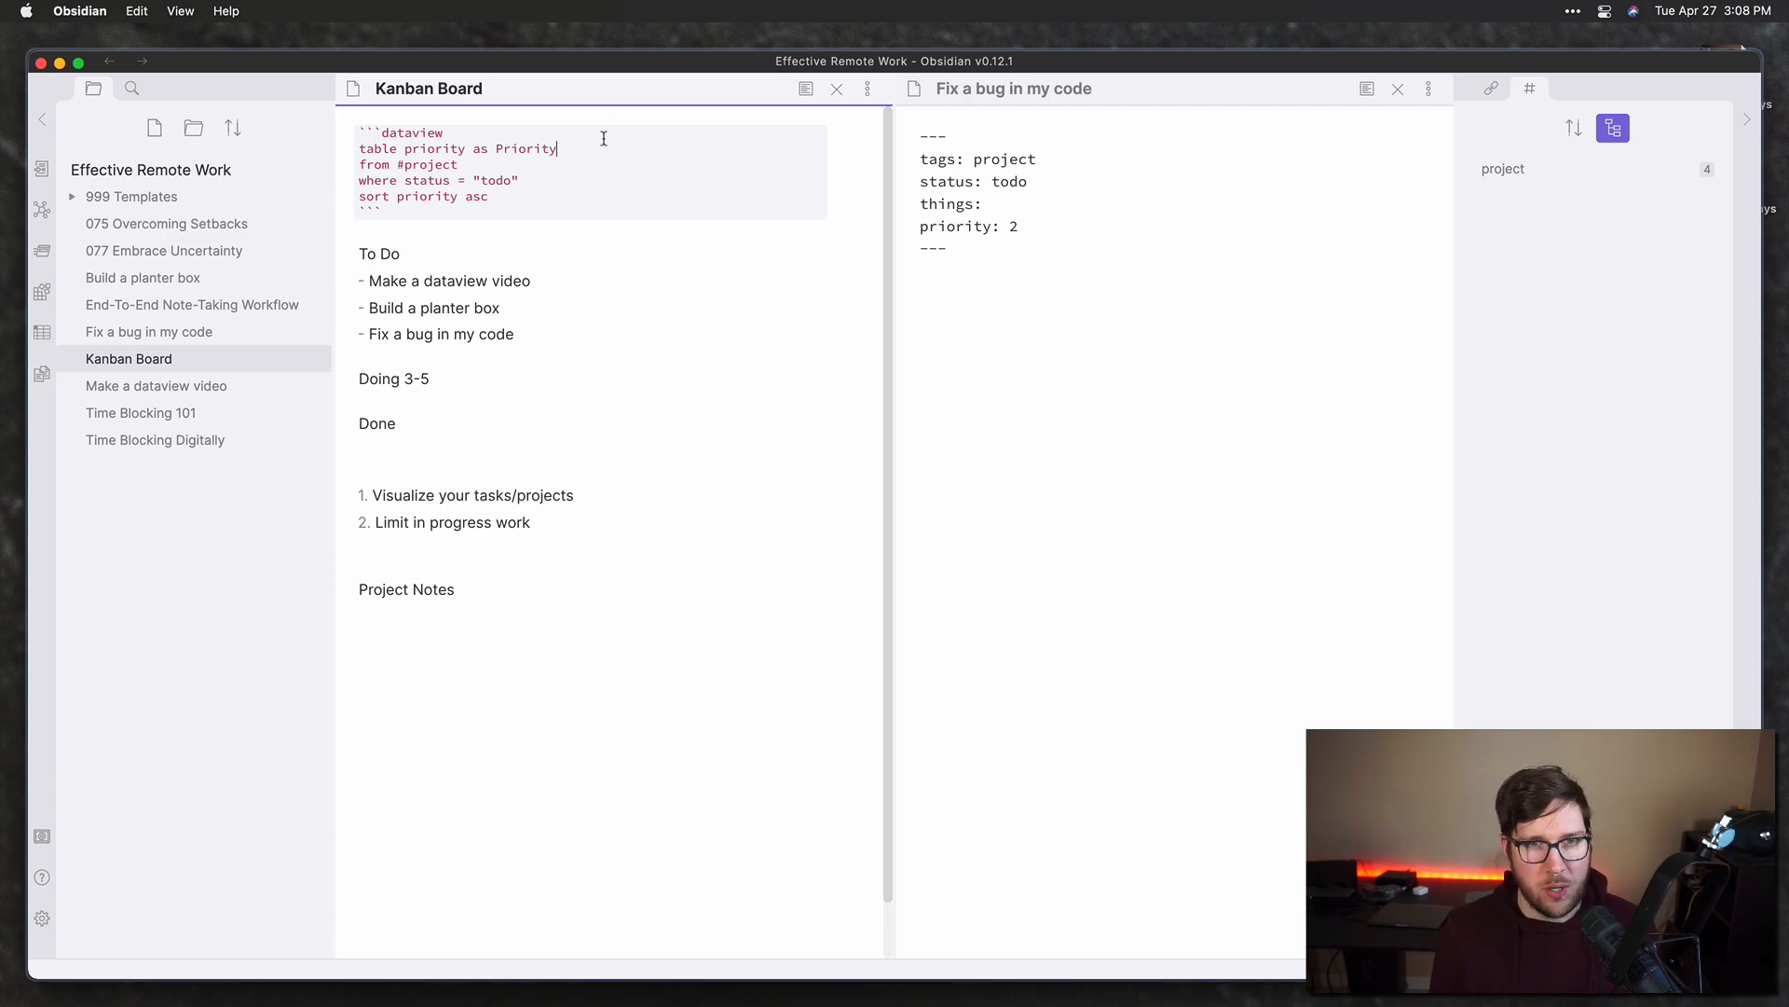
{"action": "left_click_drag", "start_coordinate": [496, 146], "coordinate": [567, 147]}
{"action": "left_click", "coordinate": [570, 147]}
{"action": "left_click", "coordinate": [805, 91]}
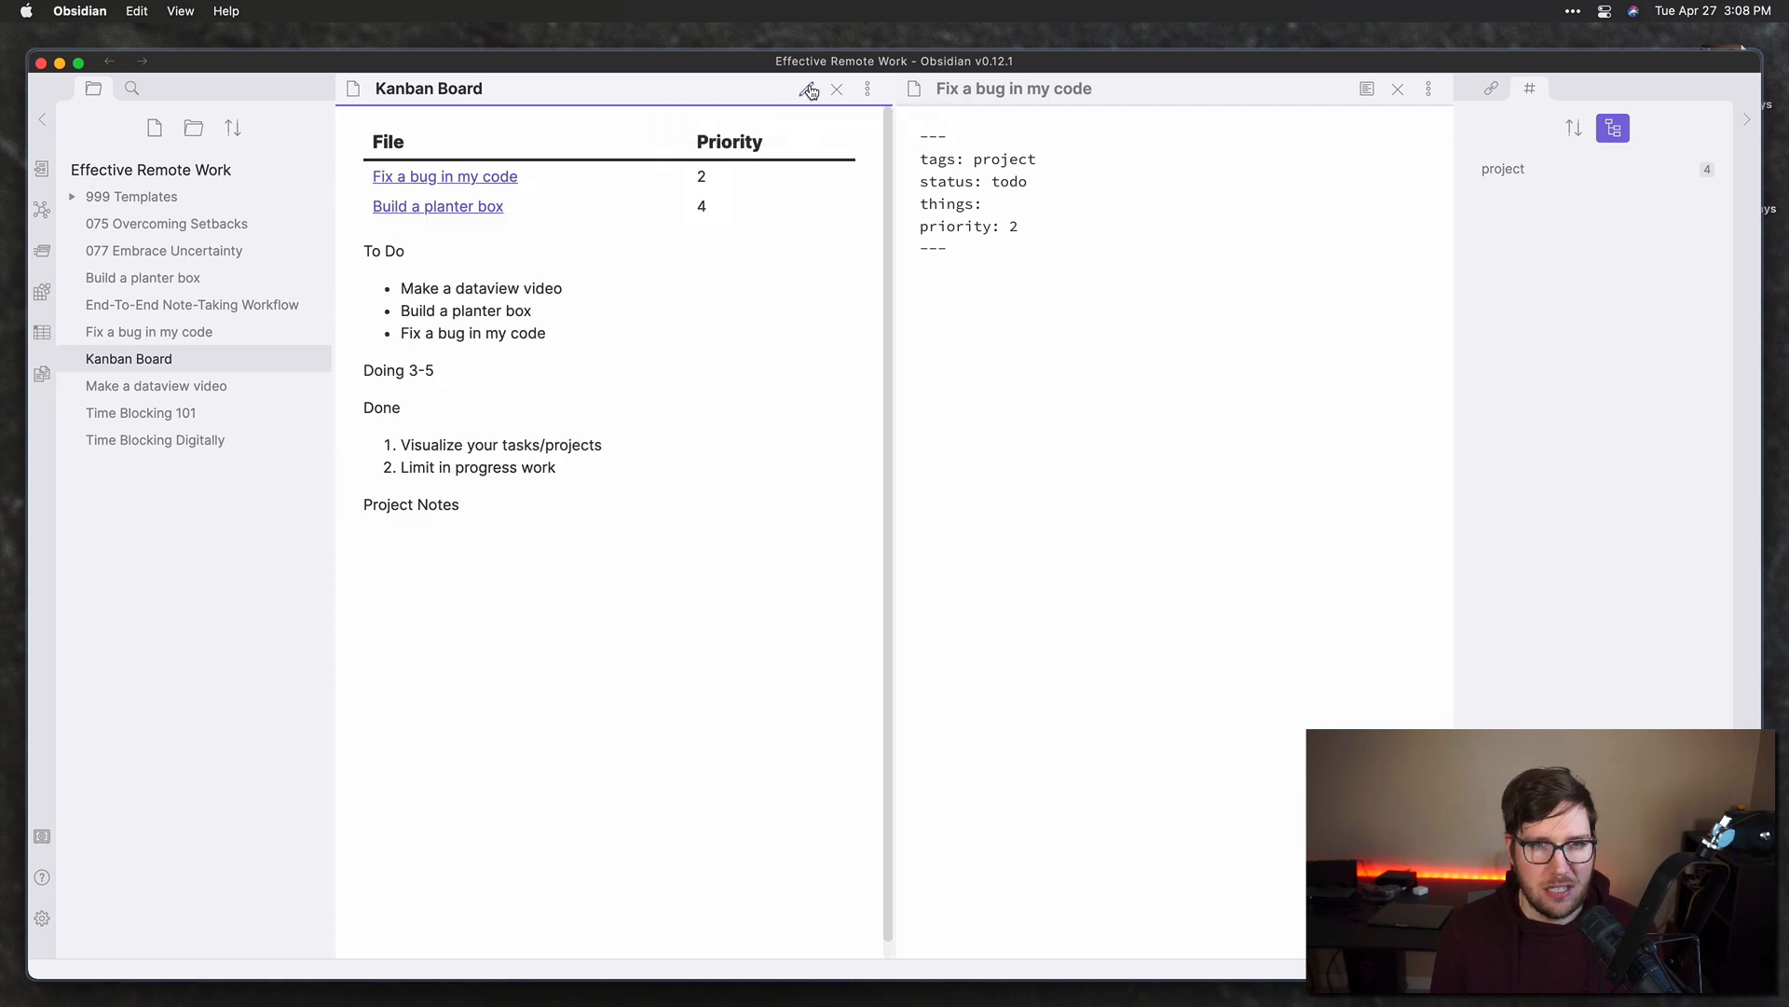
{"action": "left_click_drag", "start_coordinate": [694, 138], "coordinate": [808, 137]}
{"action": "left_click", "coordinate": [808, 137]}
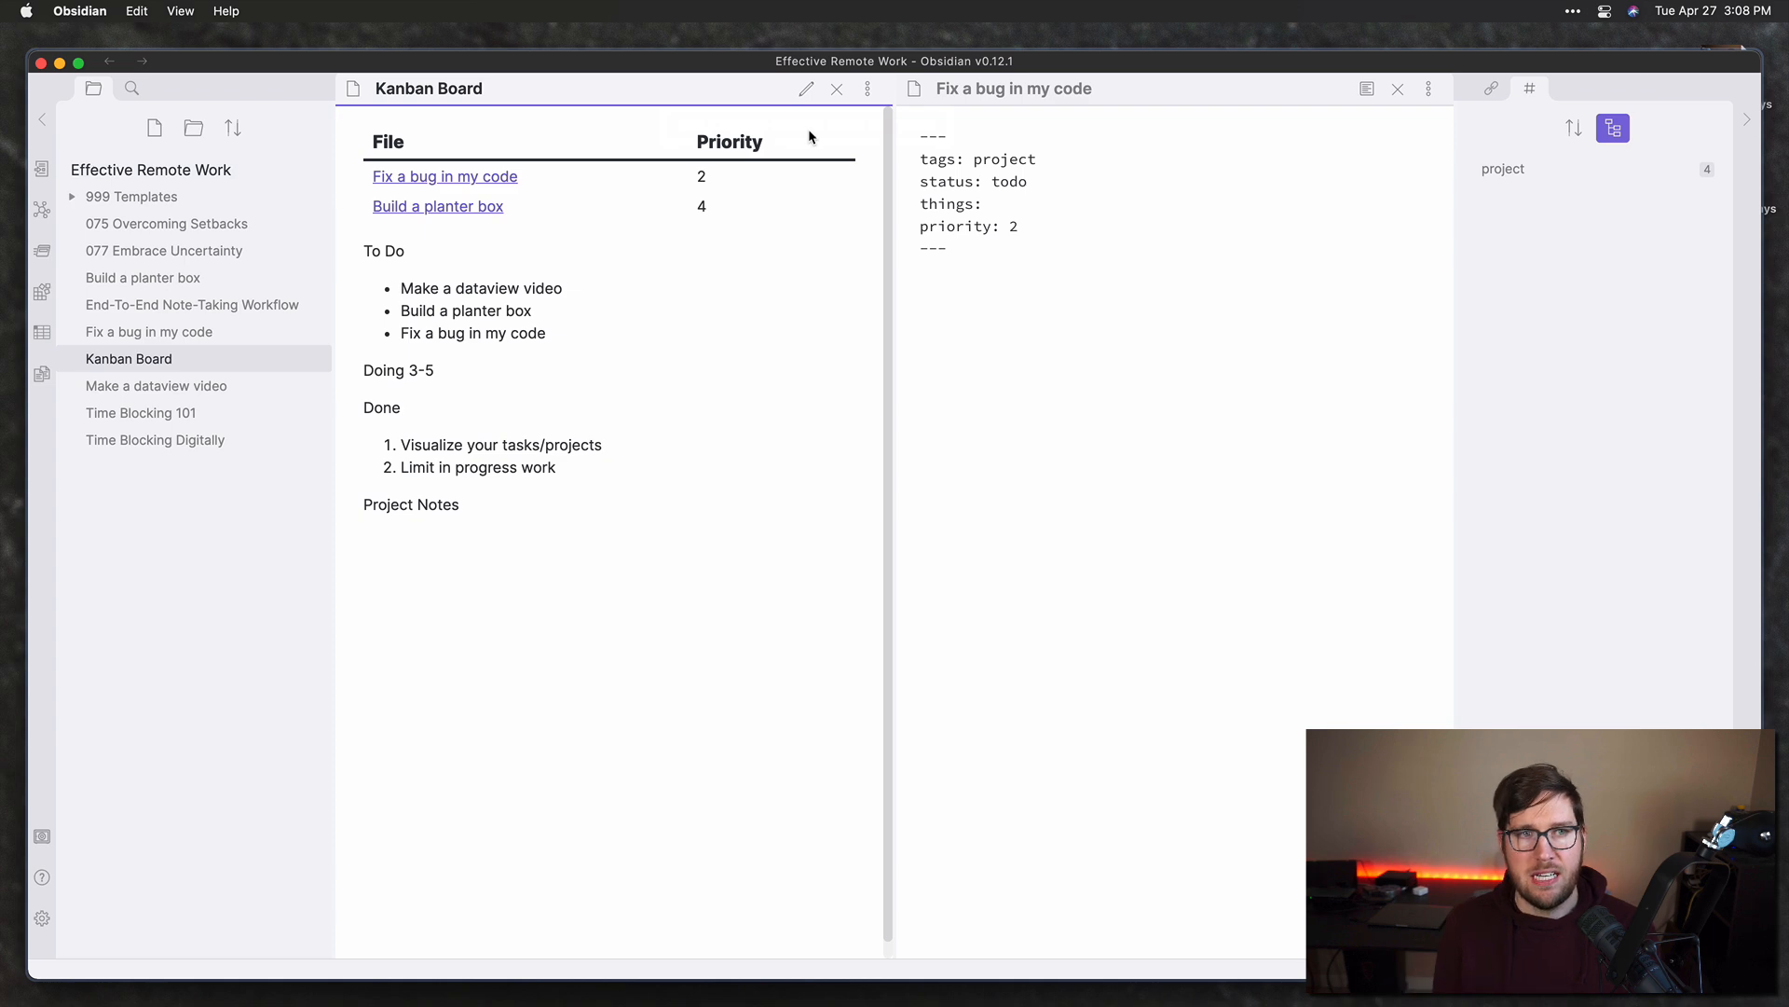
Step: Replace the single query and placeholder lists with Todo, Doing 3-5 and Done sections, each holding a dataview query for its own status
{"action": "left_click", "coordinate": [807, 91]}
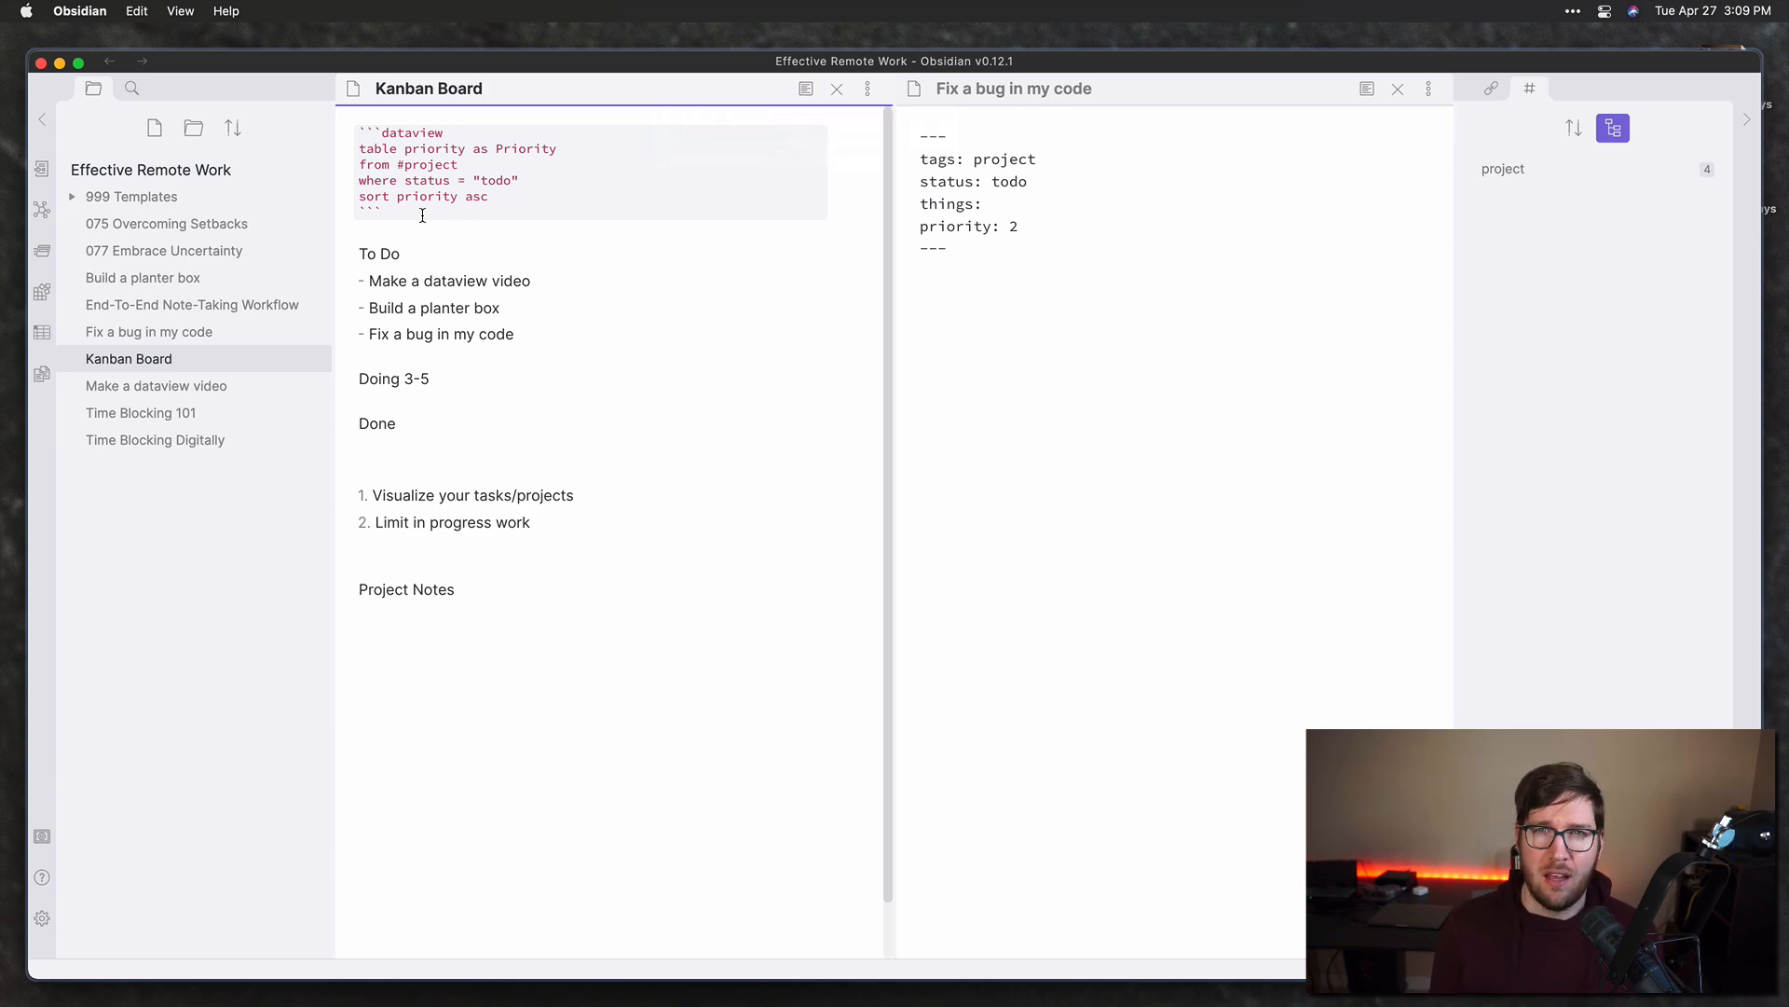
{"action": "left_click_drag", "start_coordinate": [402, 207], "coordinate": [360, 142]}
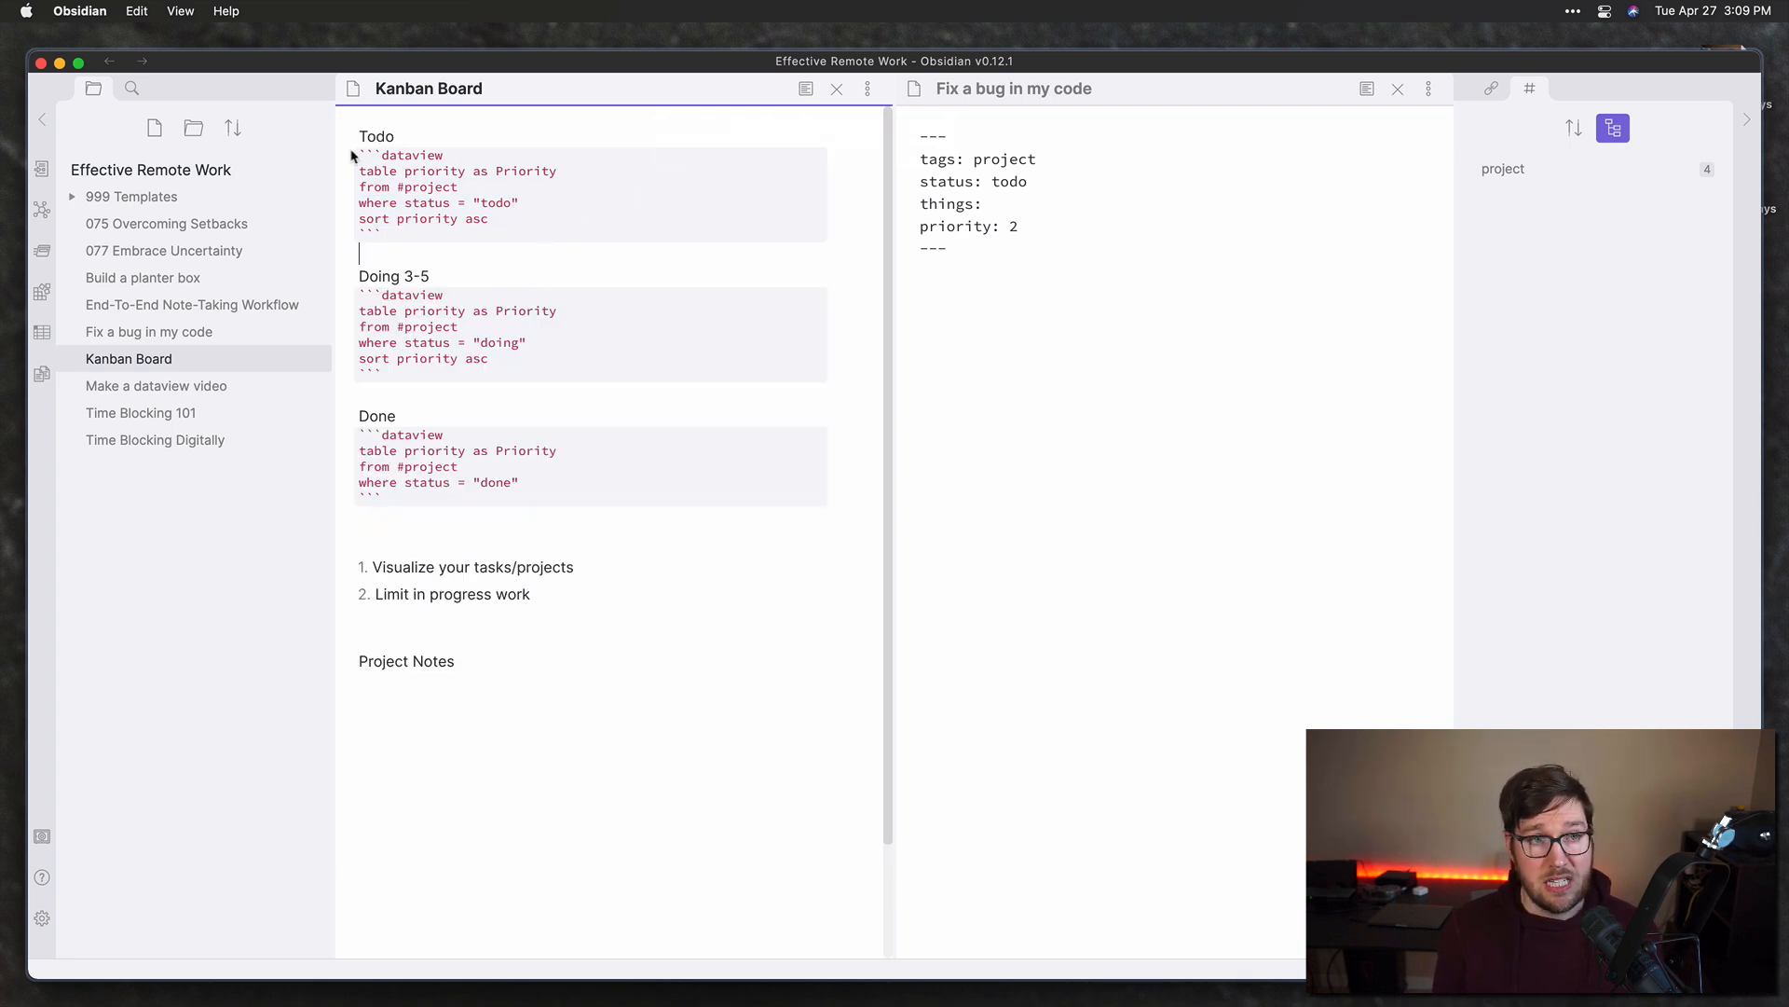
{"action": "left_click_drag", "start_coordinate": [351, 155], "coordinate": [491, 248]}
{"action": "left_click", "coordinate": [491, 245]}
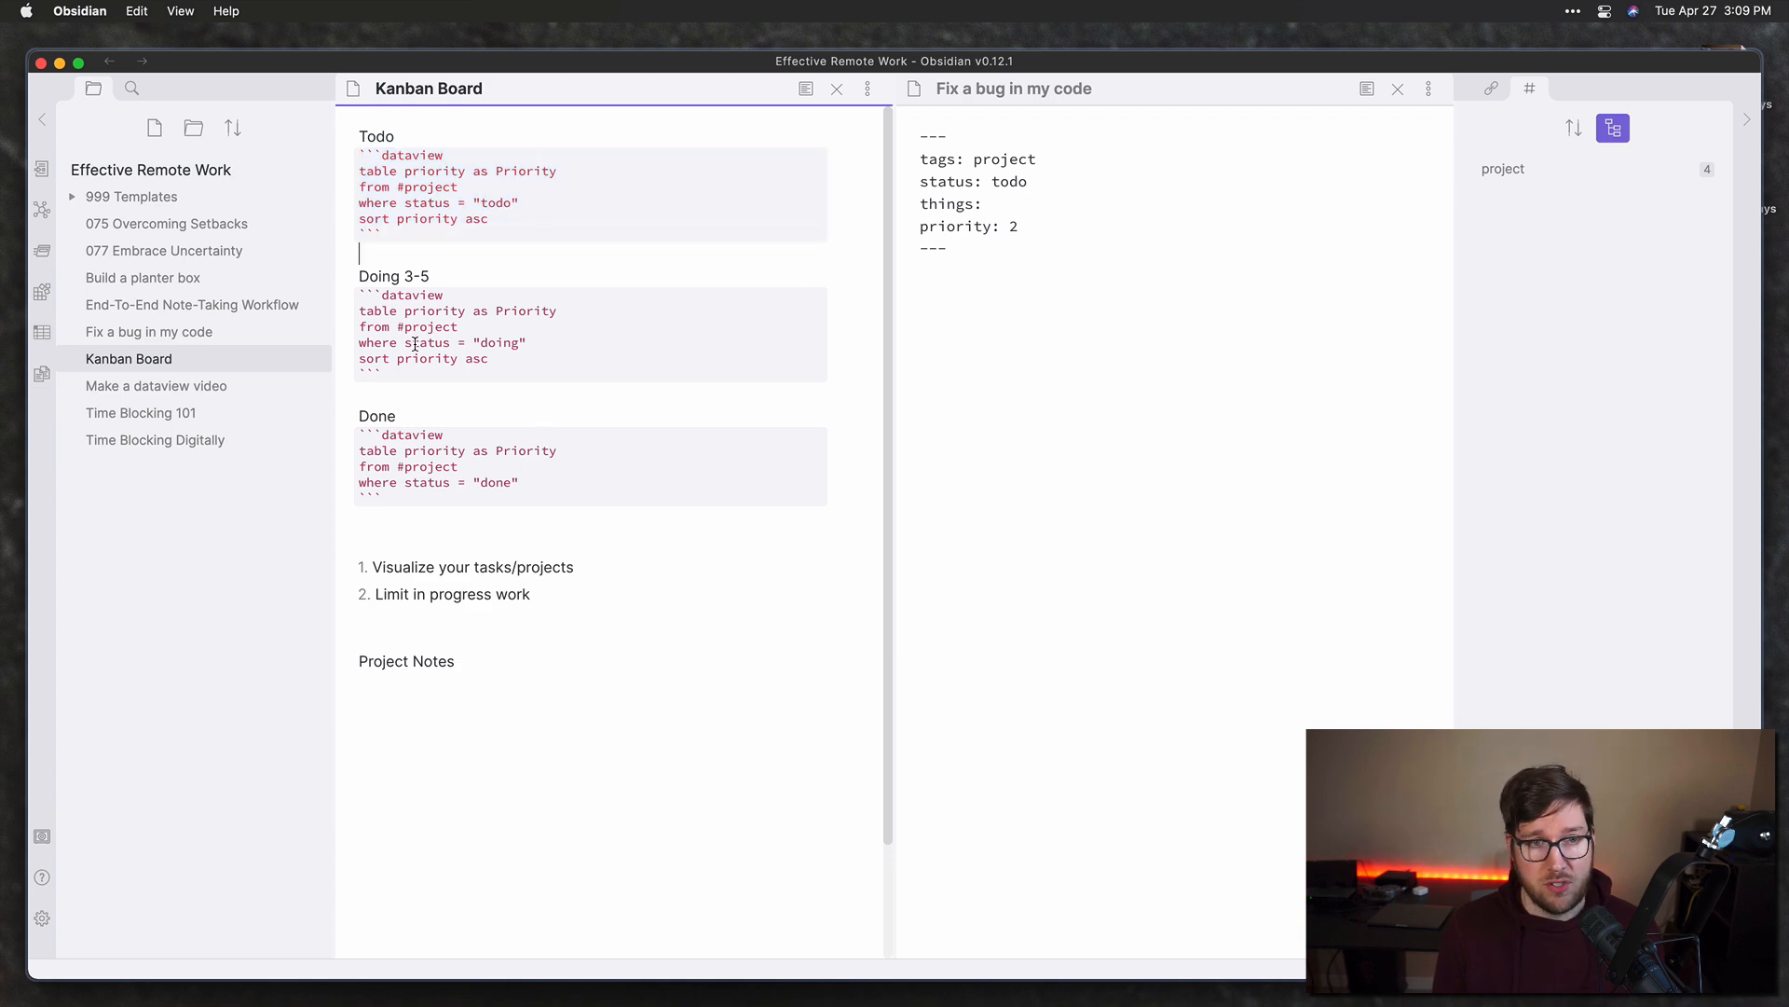
Step: Compare the status conditions of the section queries and view all three tables in reading view
{"action": "left_click_drag", "start_coordinate": [359, 345], "coordinate": [479, 344]}
{"action": "left_click", "coordinate": [478, 345]}
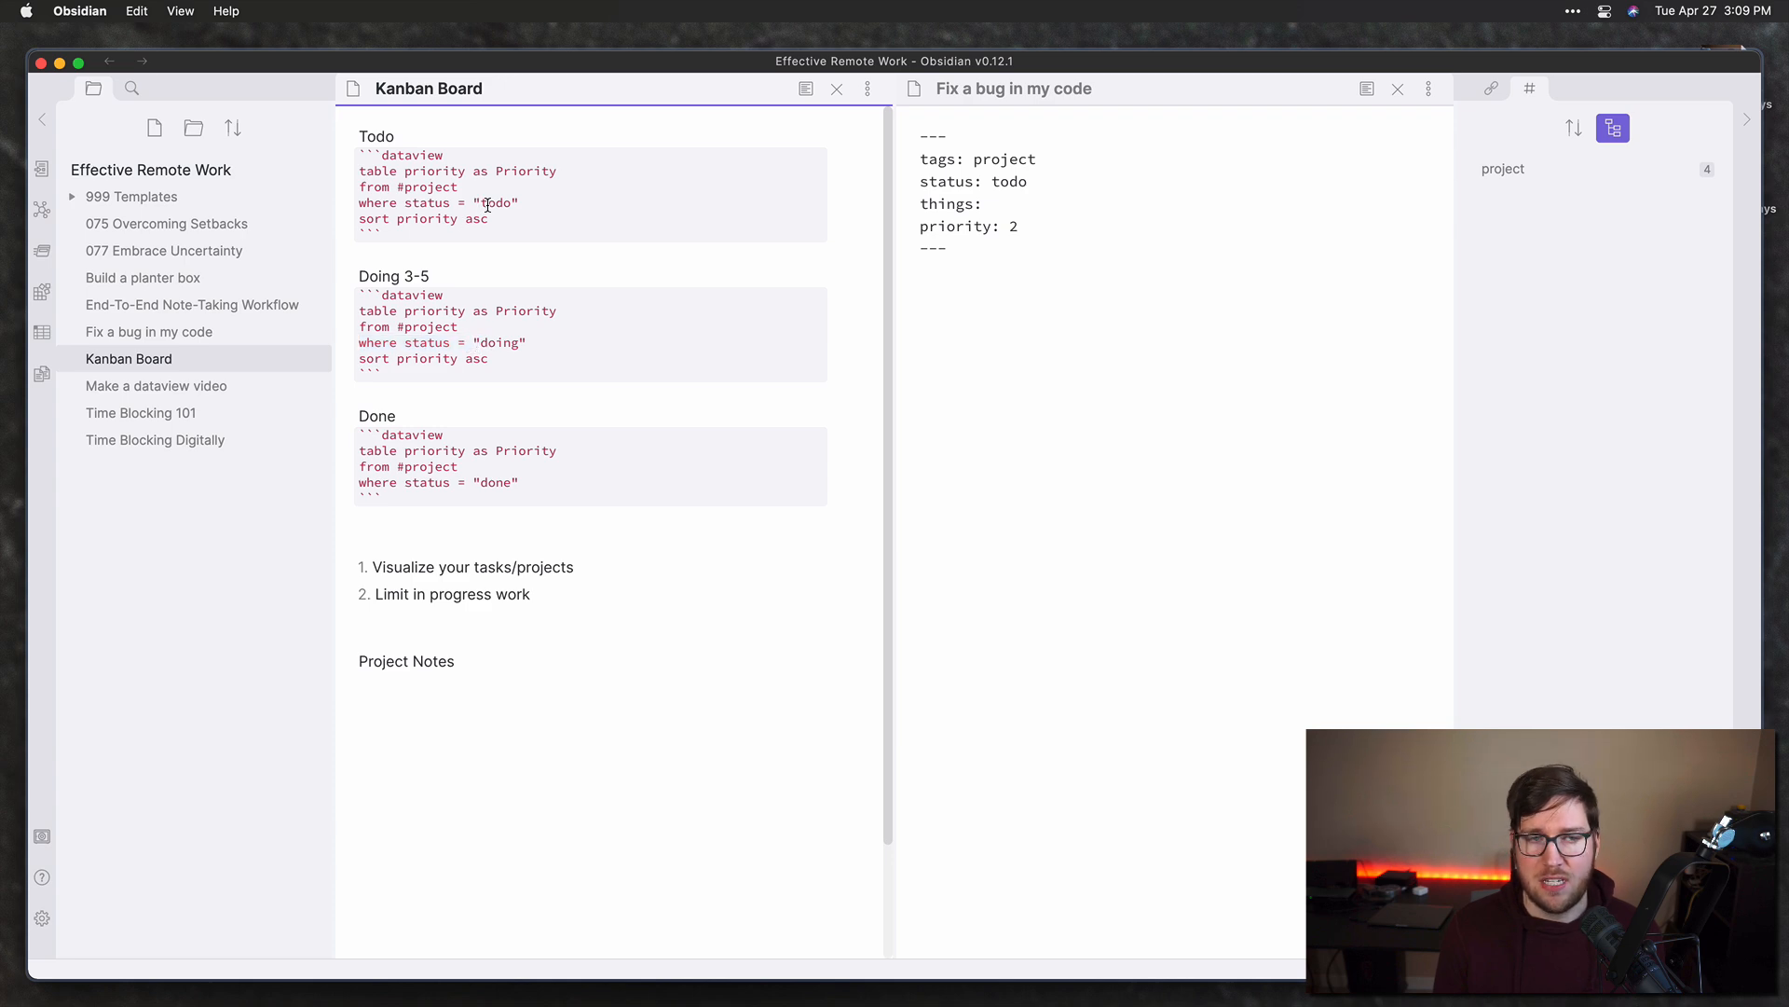
{"action": "left_click", "coordinate": [516, 260]}
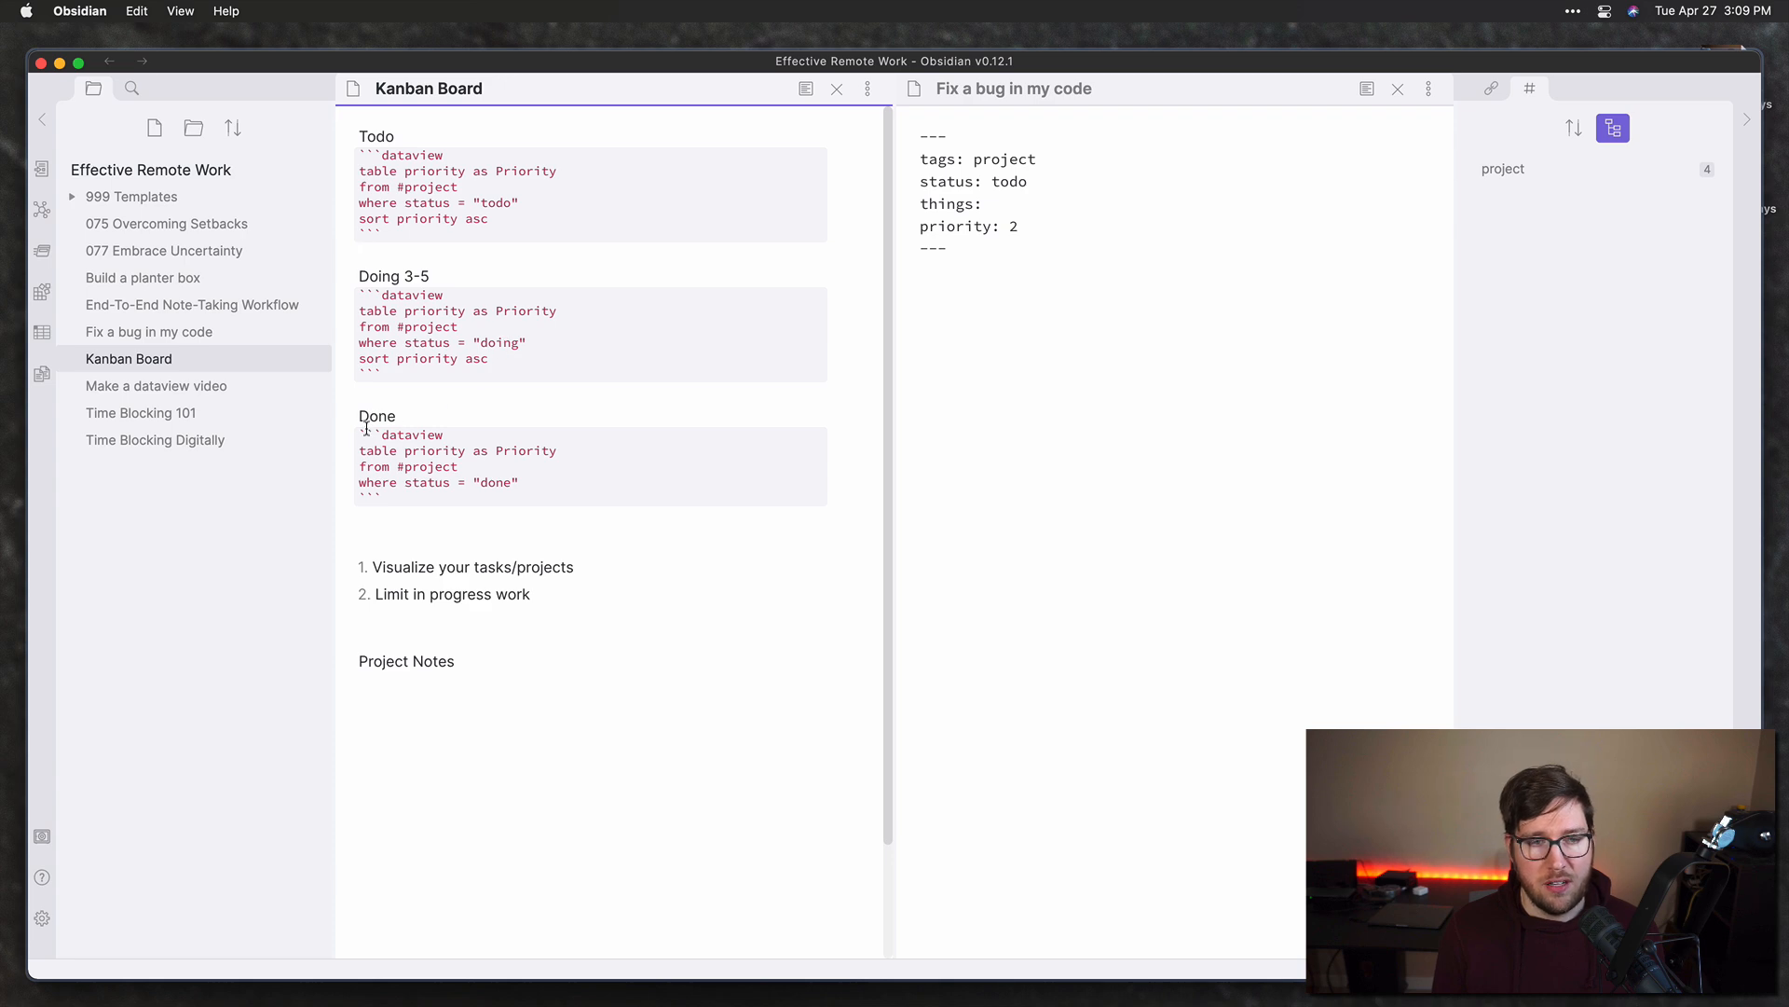
{"action": "left_click", "coordinate": [807, 90]}
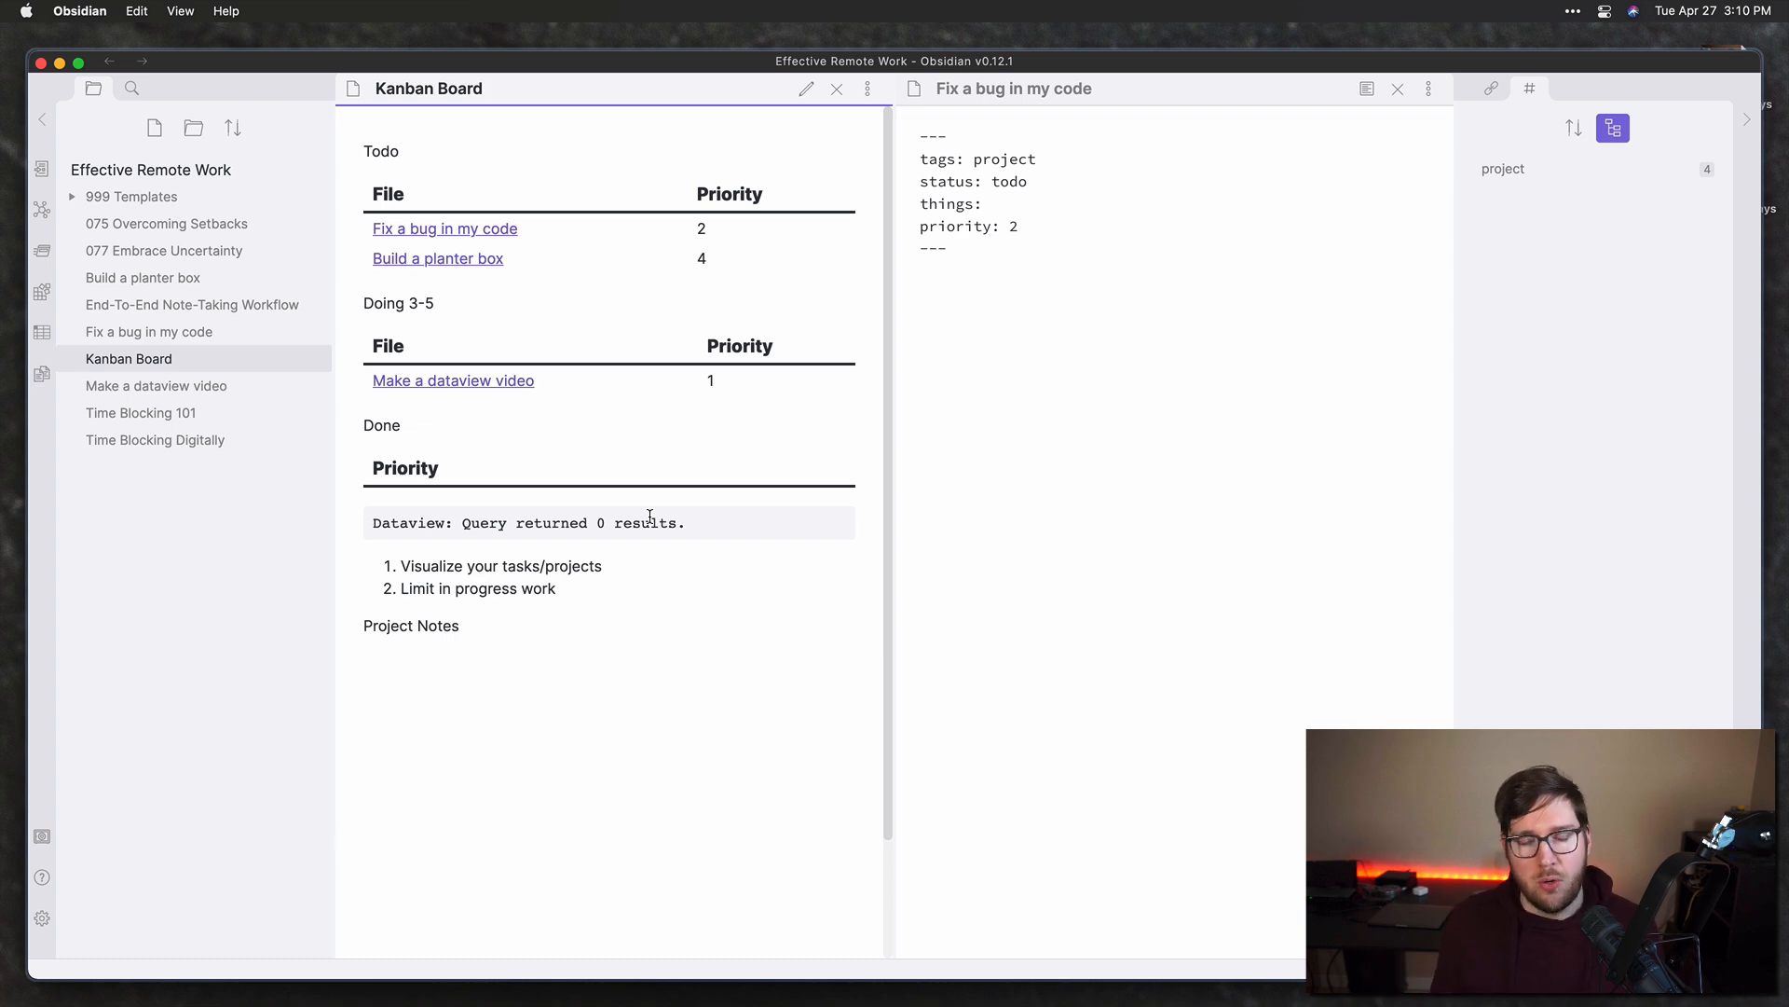
Step: Create a new note titled "Make desk vlog" in the pane beside the board
{"action": "left_click", "coordinate": [954, 191]}
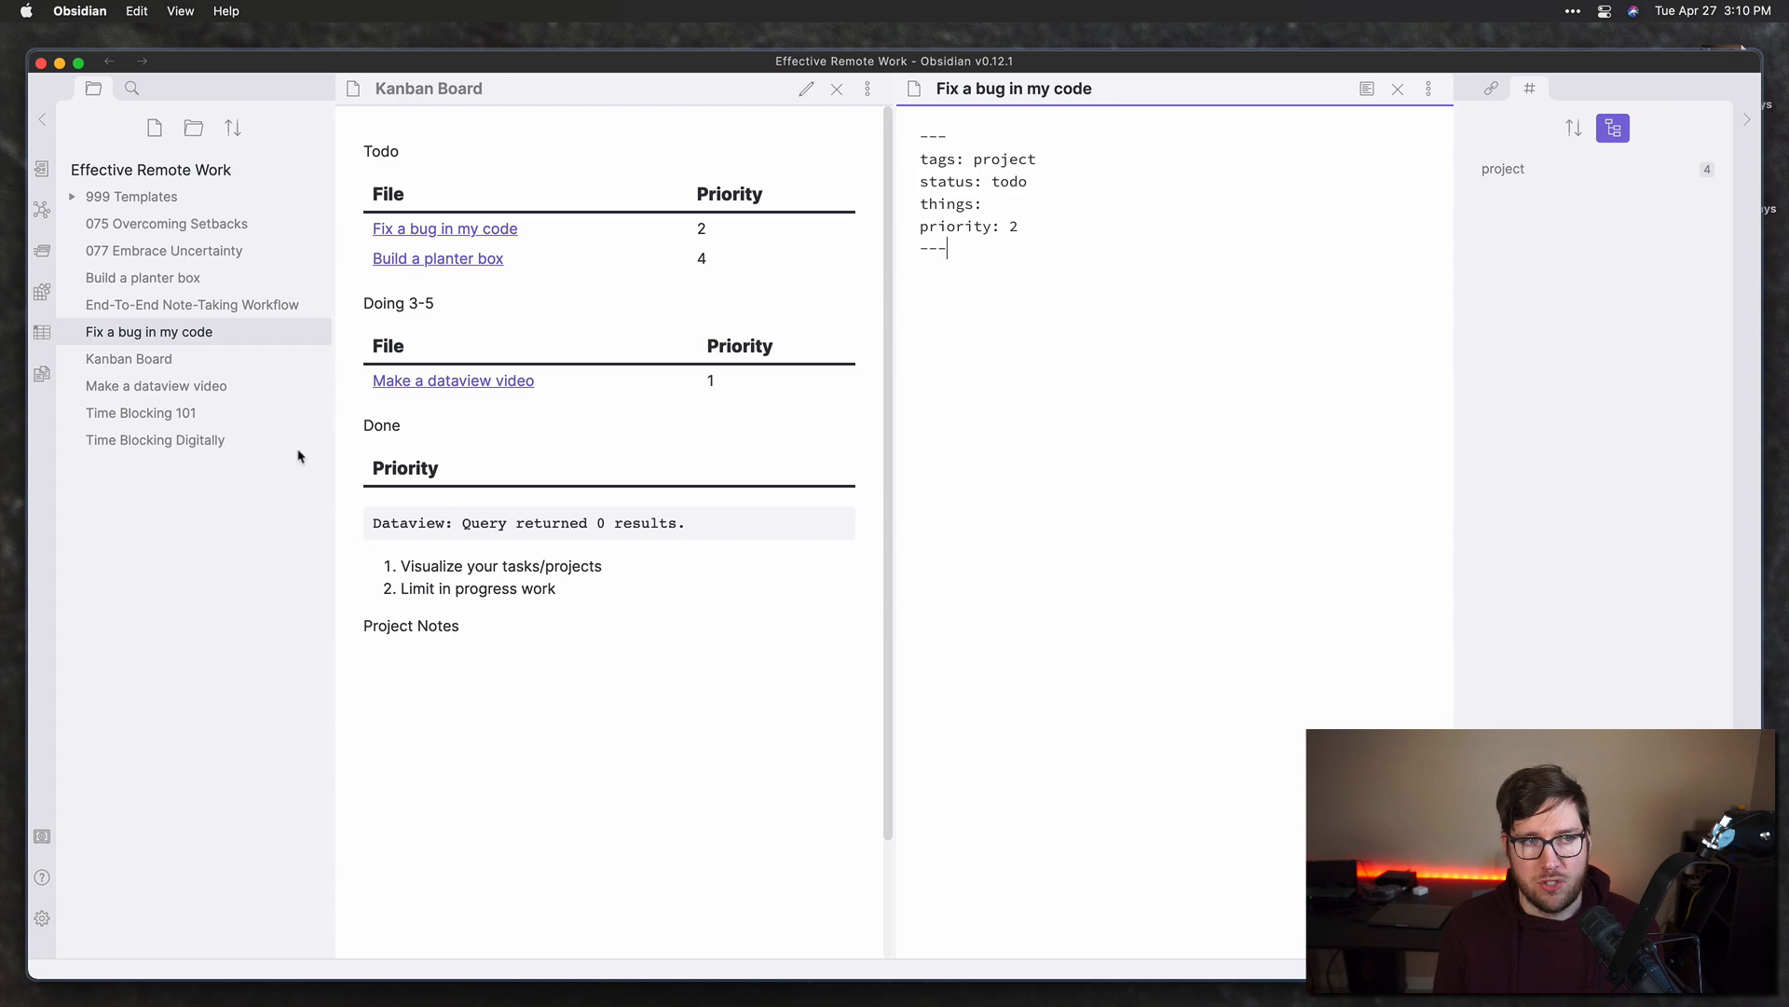
{"action": "left_click", "coordinate": [155, 131]}
{"action": "type", "text": "Make desk vlog"}
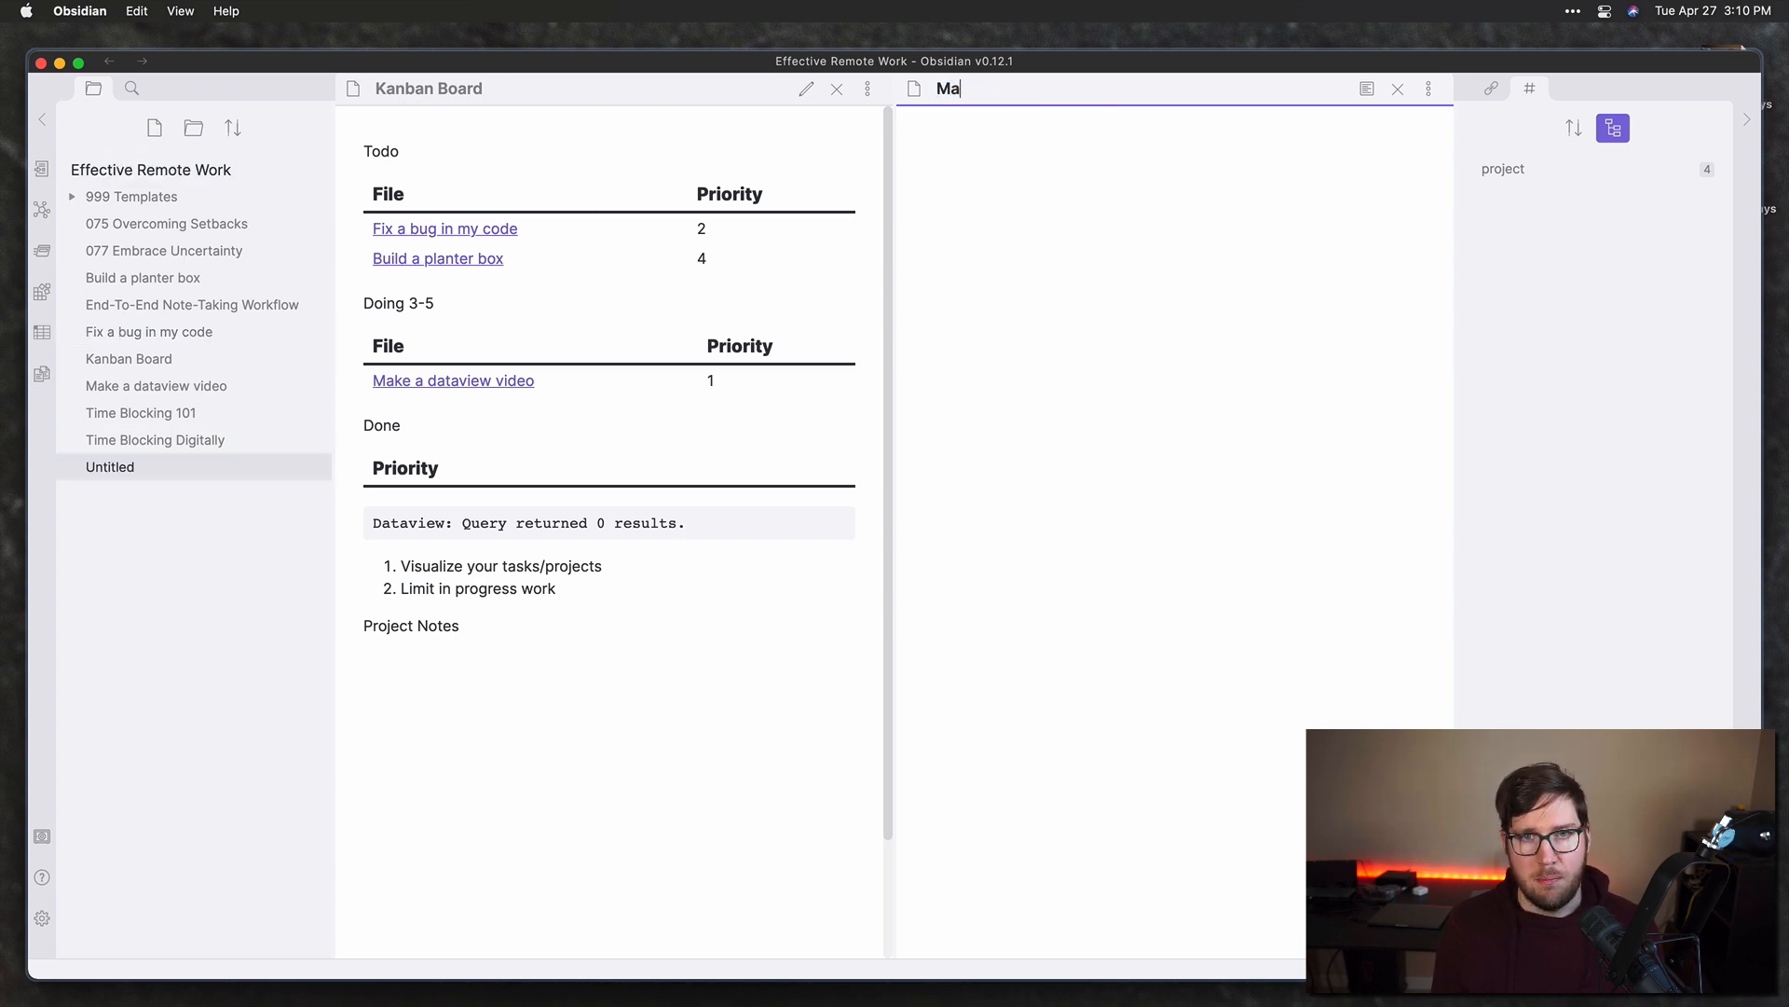
{"action": "key", "text": "Return"}
Step: Insert the project template into the "Make desk vlog" note and set its status to done and priority to 1
{"action": "key", "text": "super+p"}
{"action": "type", "text": "template"}
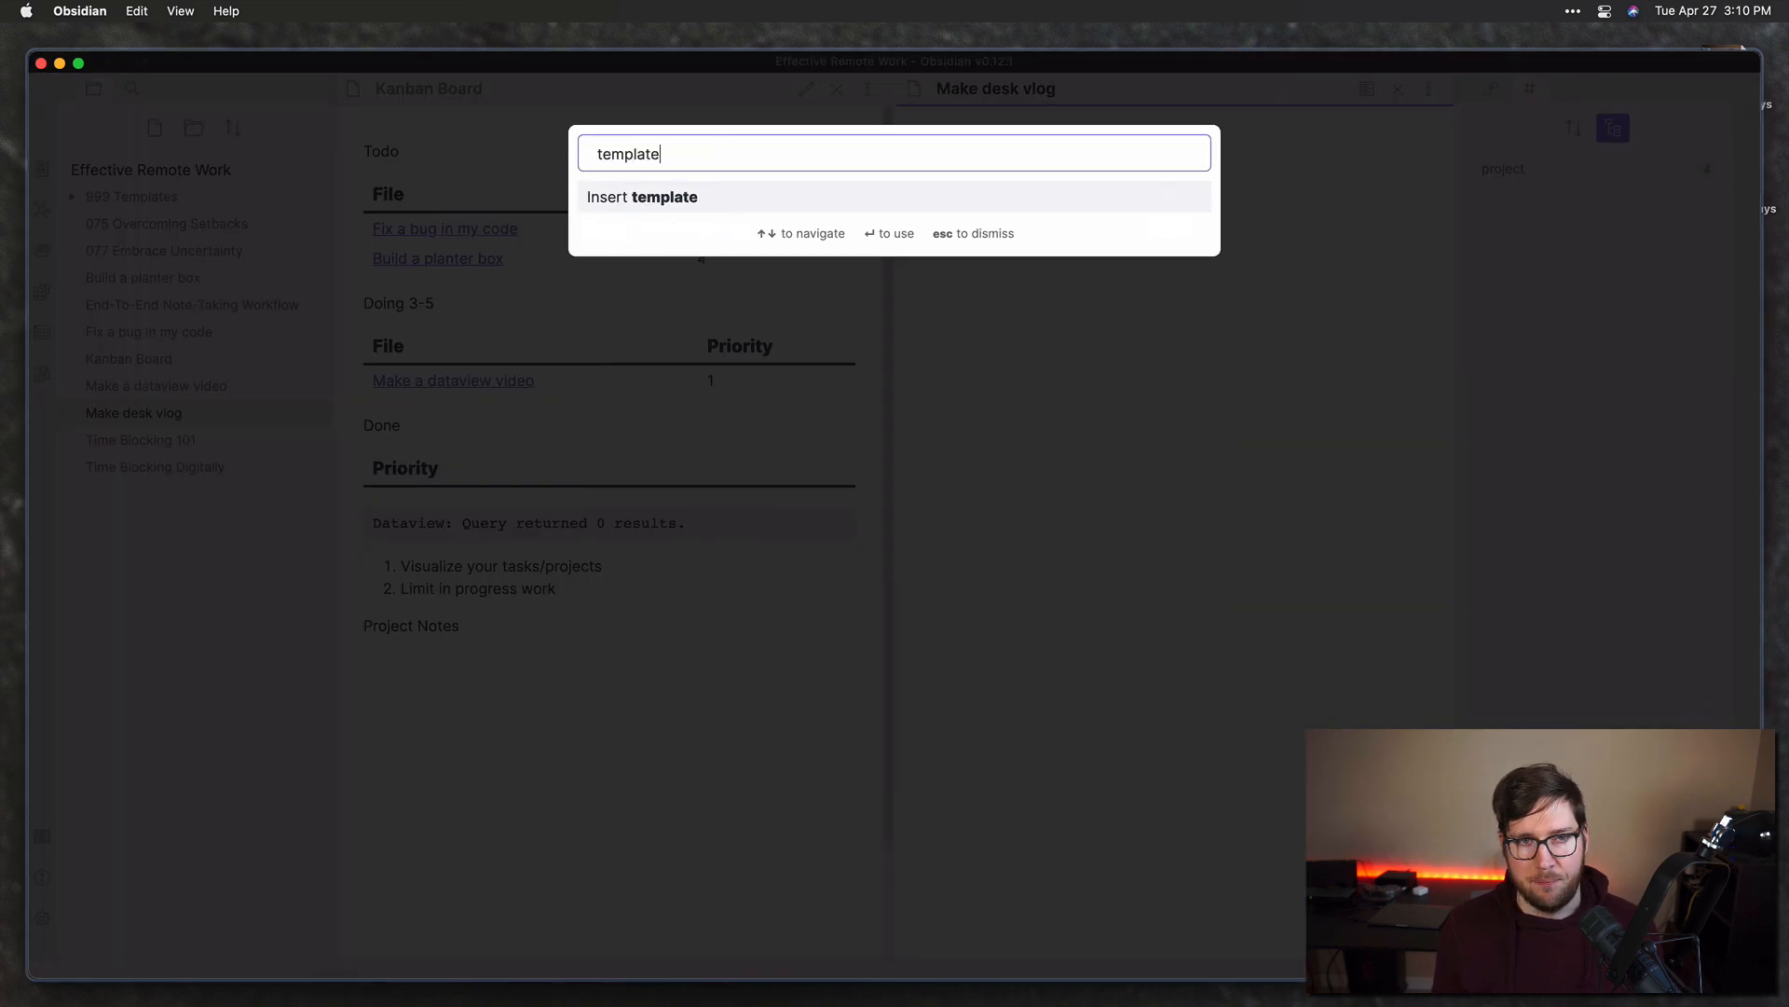
{"action": "key", "text": "Return"}
{"action": "type", "text": "done"}
{"action": "type", "text": "1"}
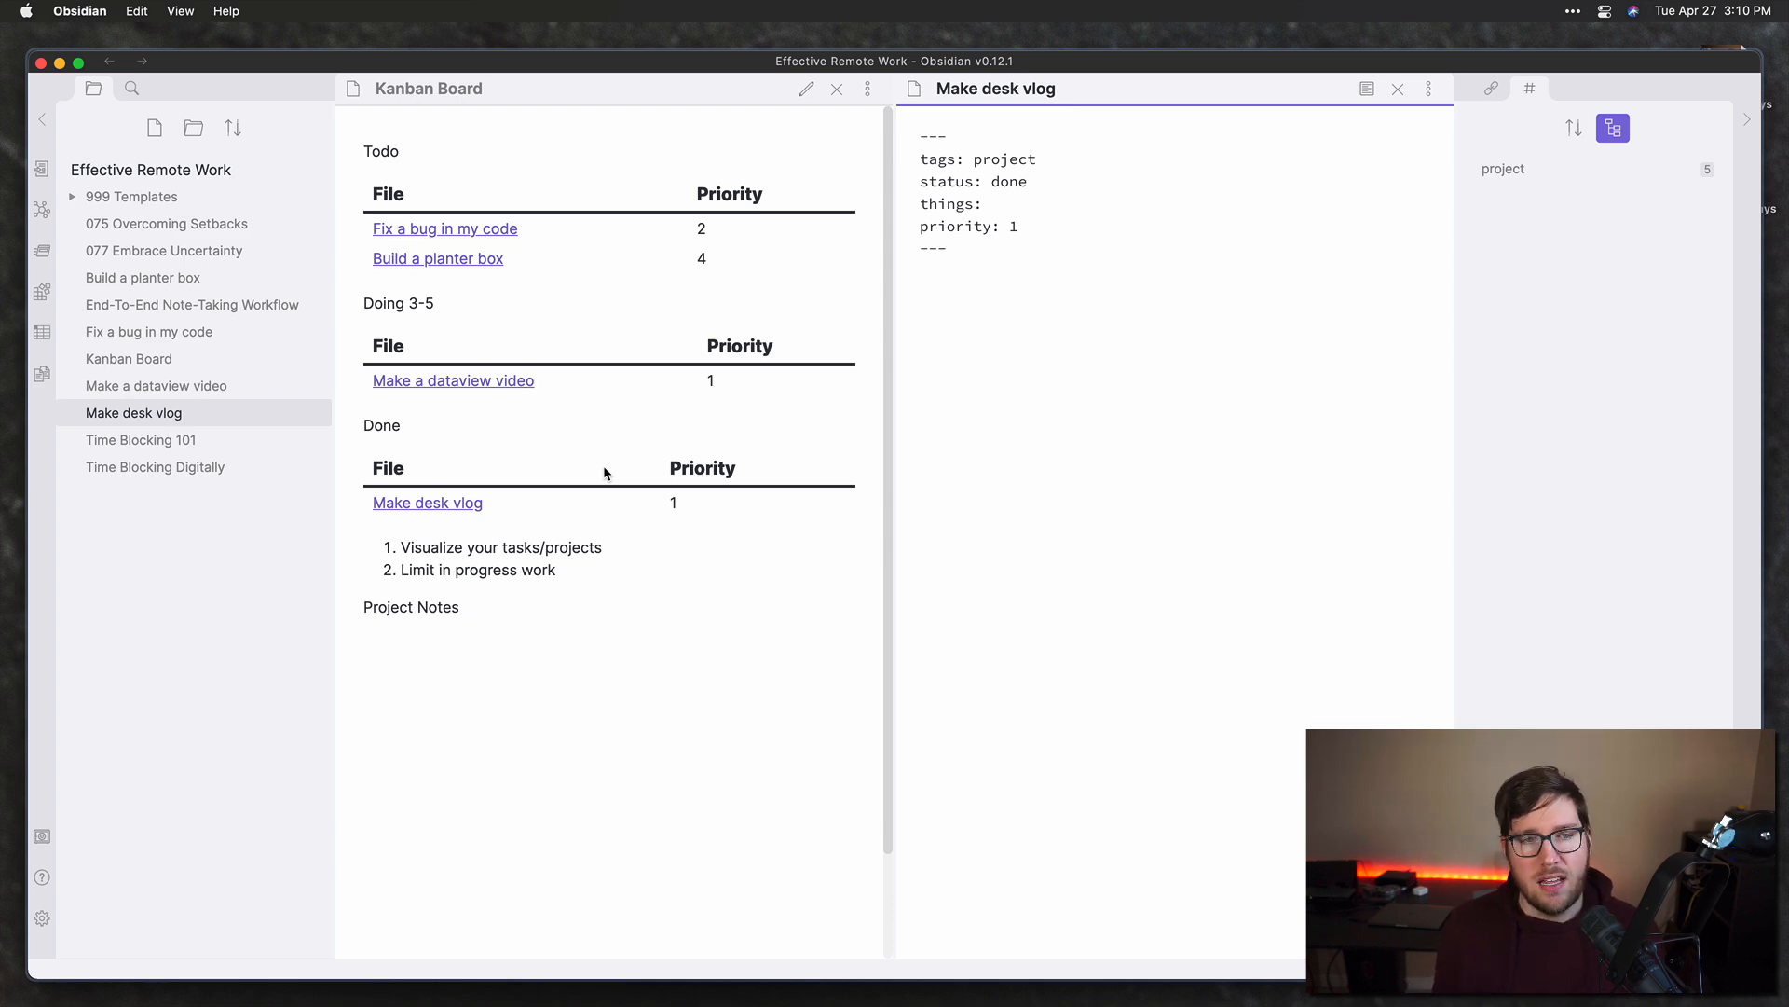
Step: Close the side-by-side Kanban Board pane and open the board note in the single remaining pane
{"action": "left_click", "coordinate": [844, 90]}
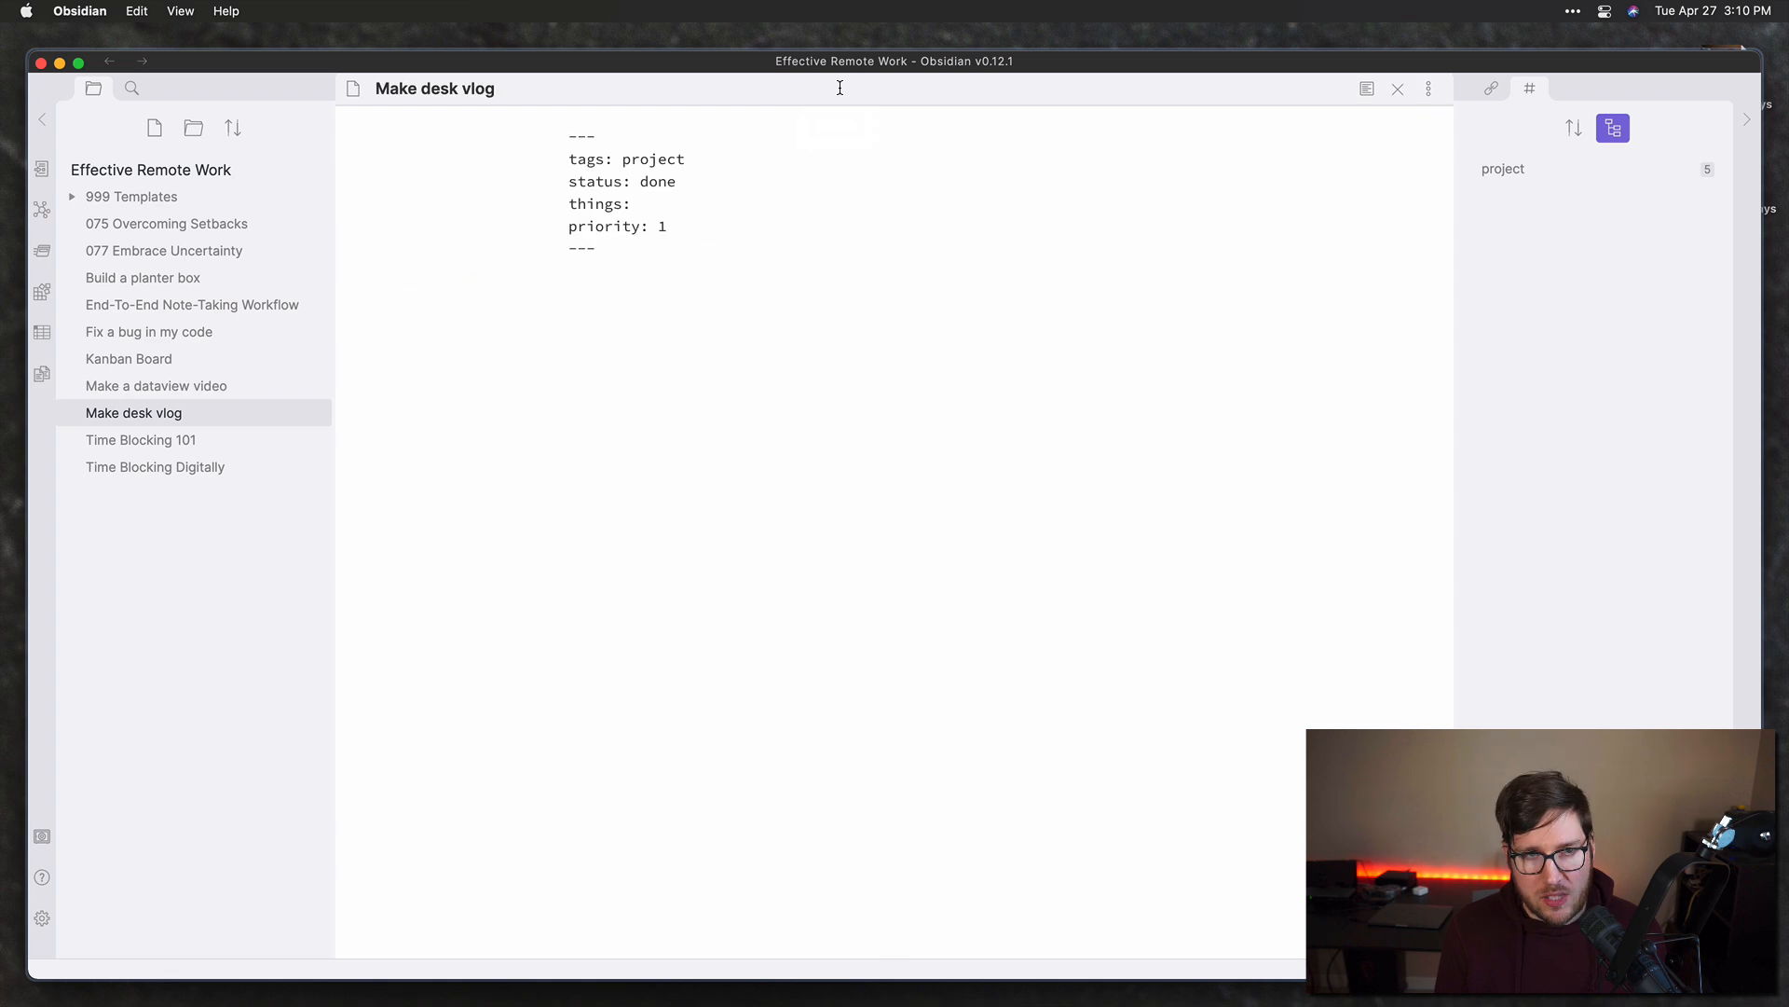
{"action": "left_click", "coordinate": [172, 360]}
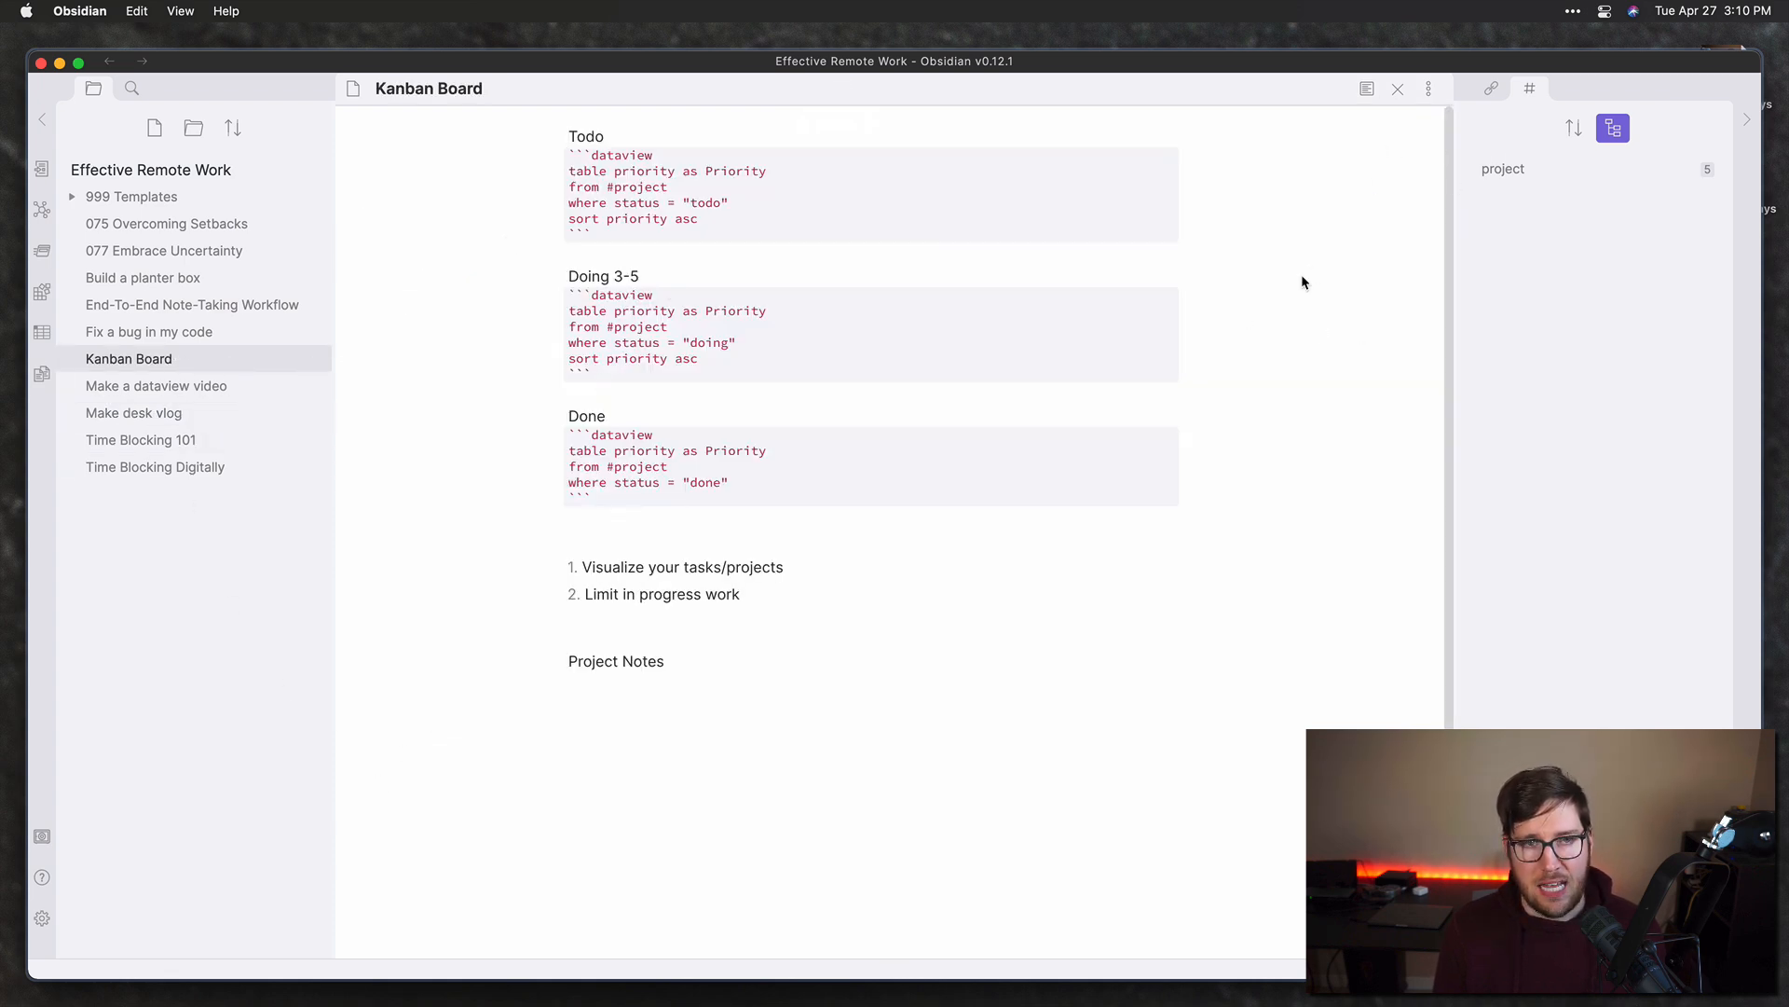
{"action": "key", "text": "super+e"}
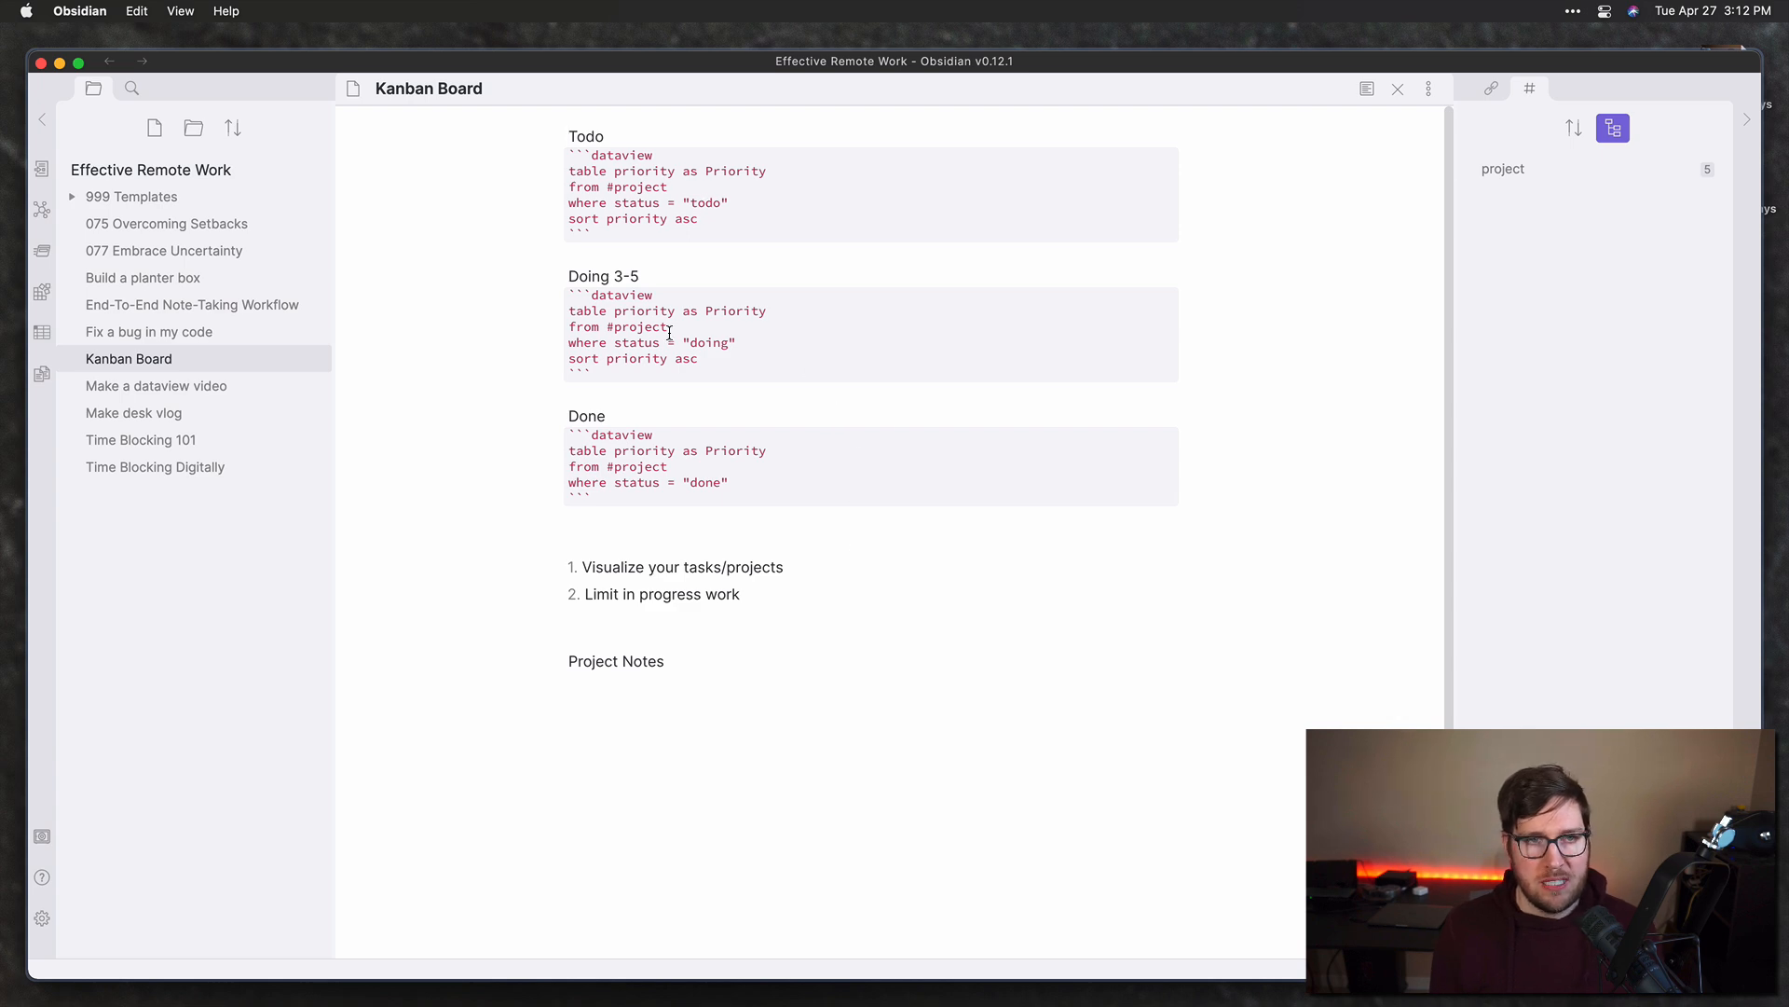
Step: Format the Todo, Doing 3-5 and Done titles in the board note as level-three headings
{"action": "type", "text": "#"}
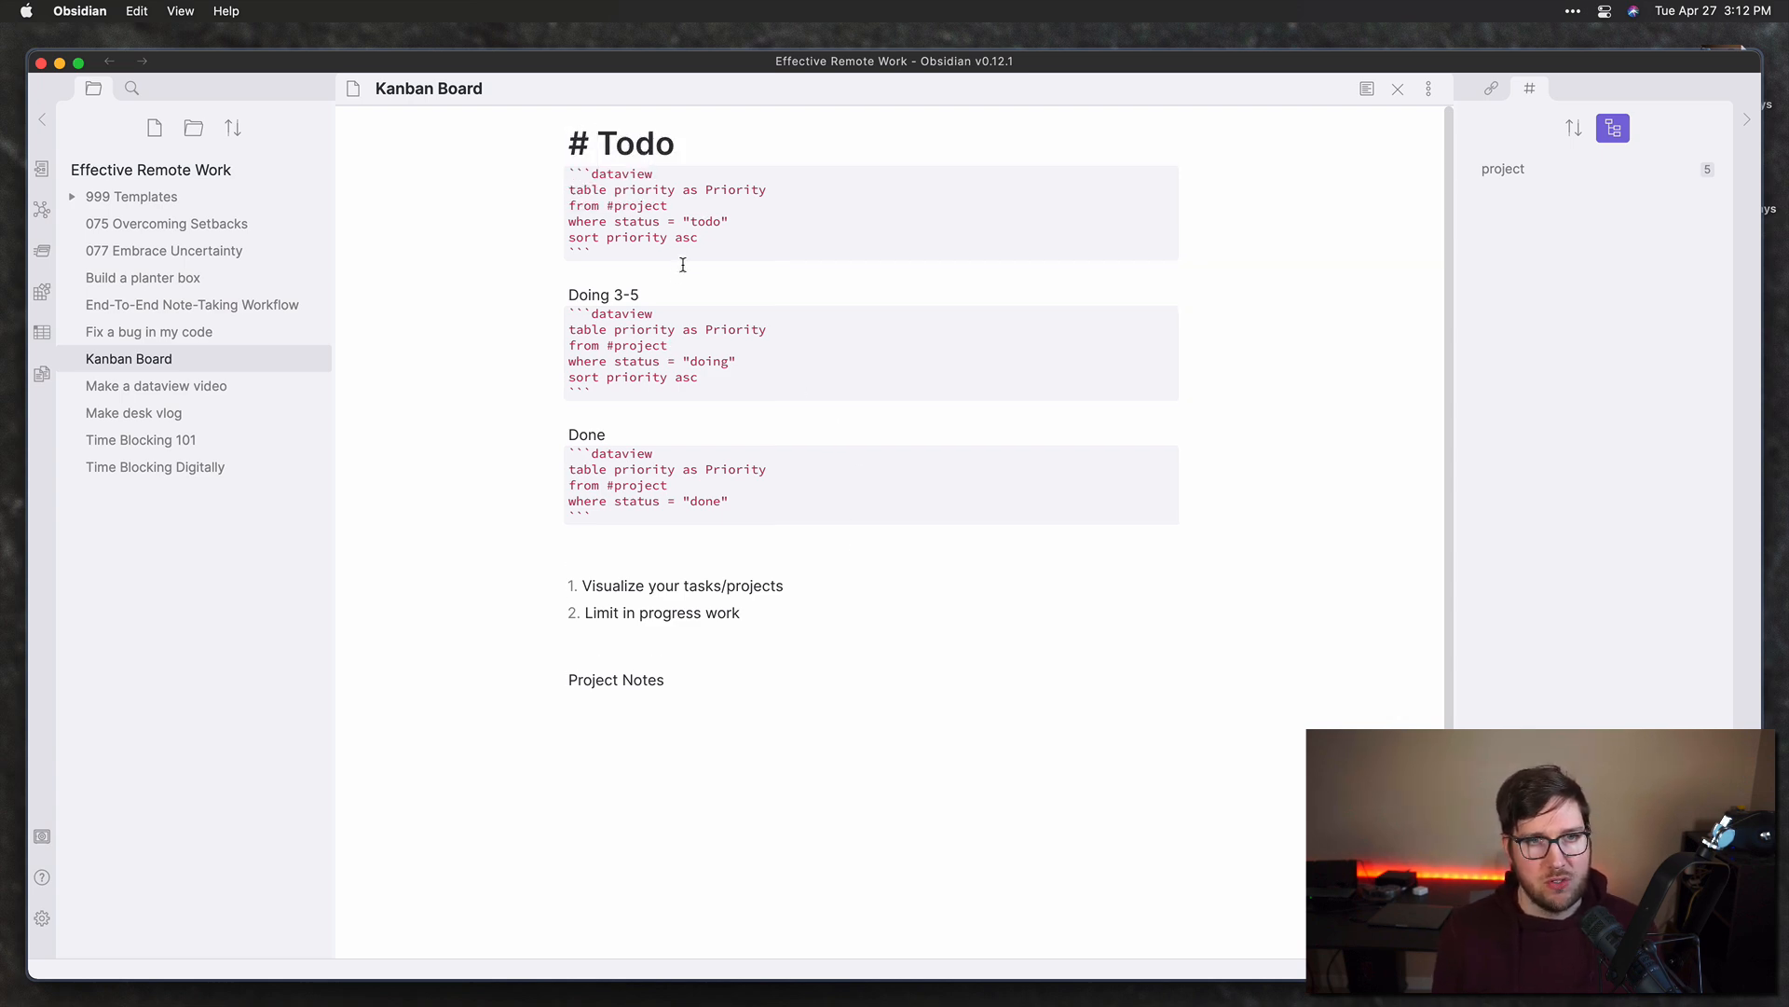
{"action": "key", "text": "BackSpace"}
{"action": "type", "text": "#"}
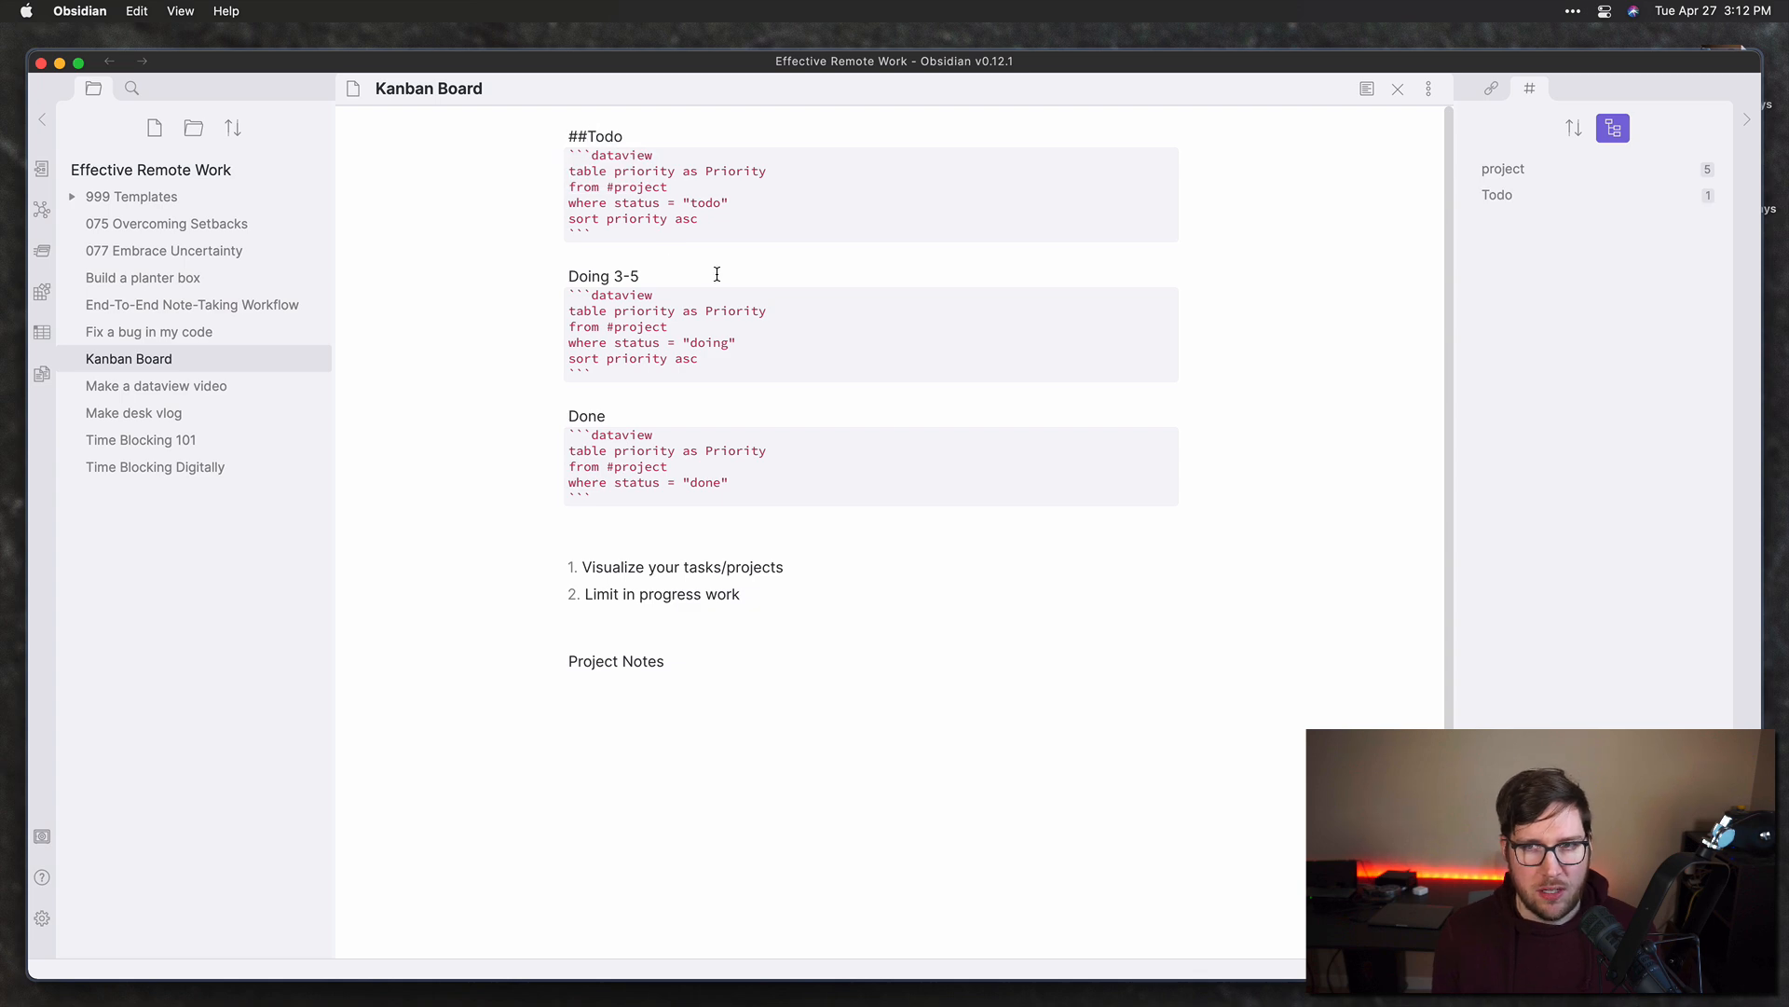
{"action": "type", "text": "#"}
{"action": "left_click", "coordinate": [566, 280], "text": "shift"}
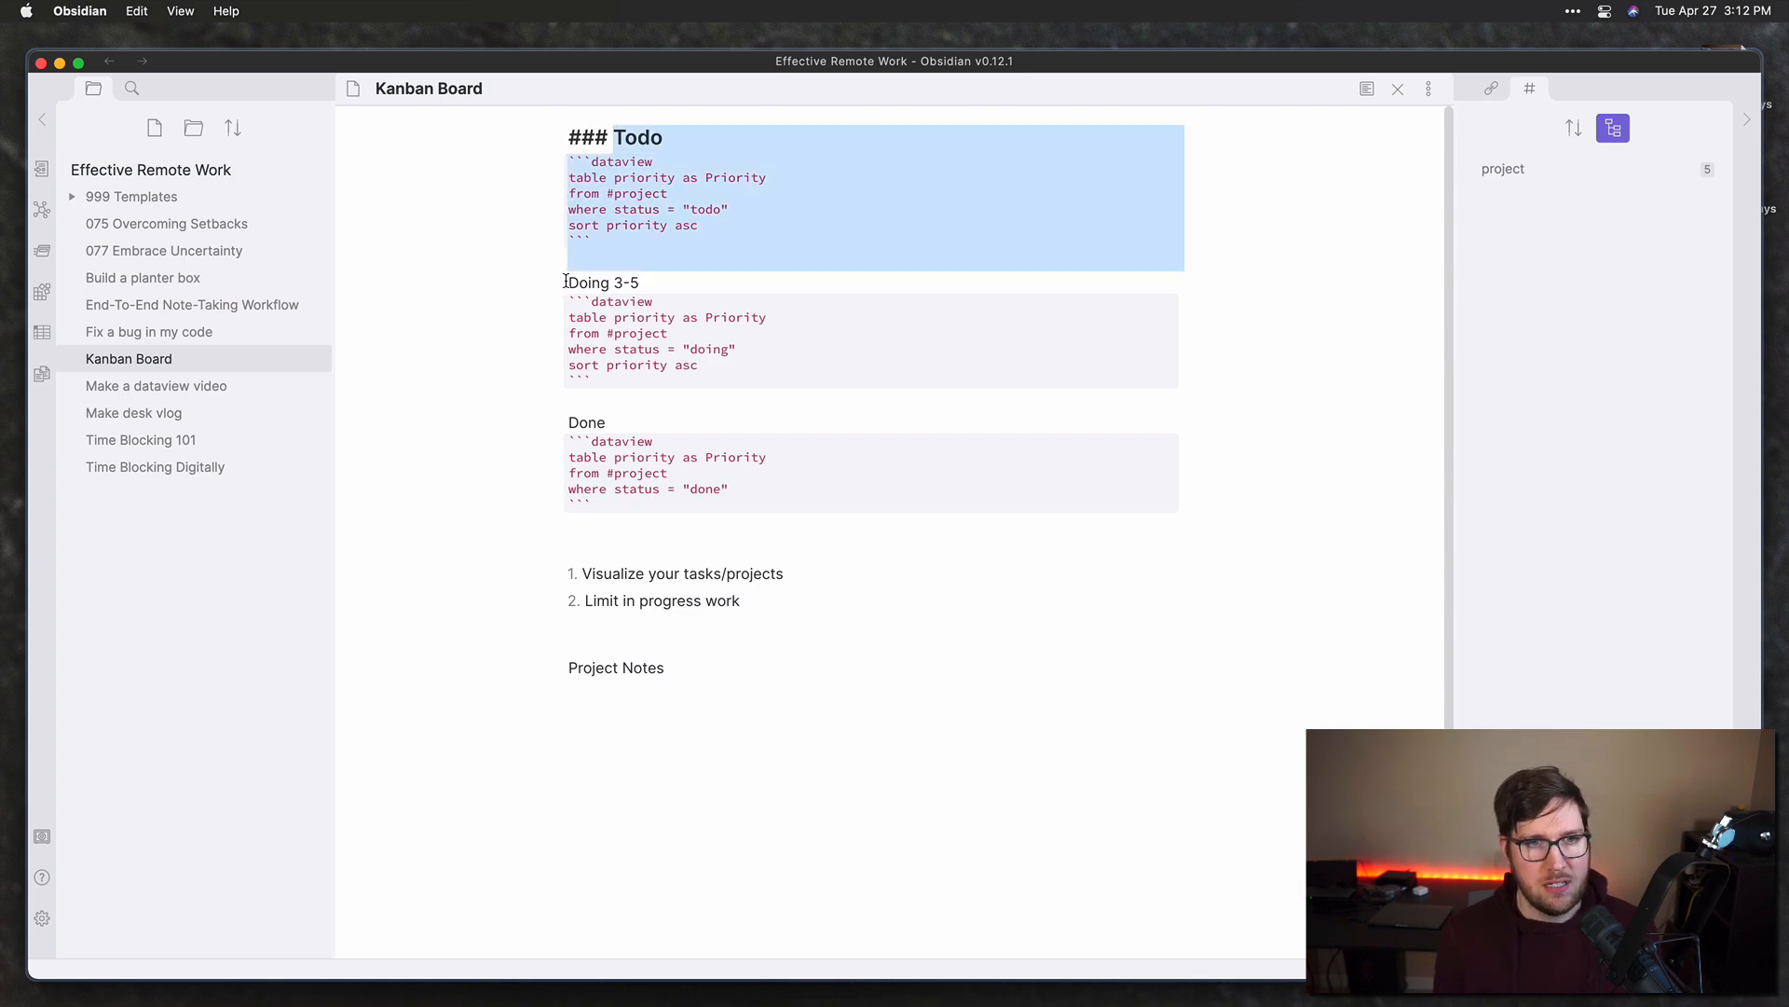
{"action": "left_click", "coordinate": [565, 280]}
{"action": "type", "text": "###"}
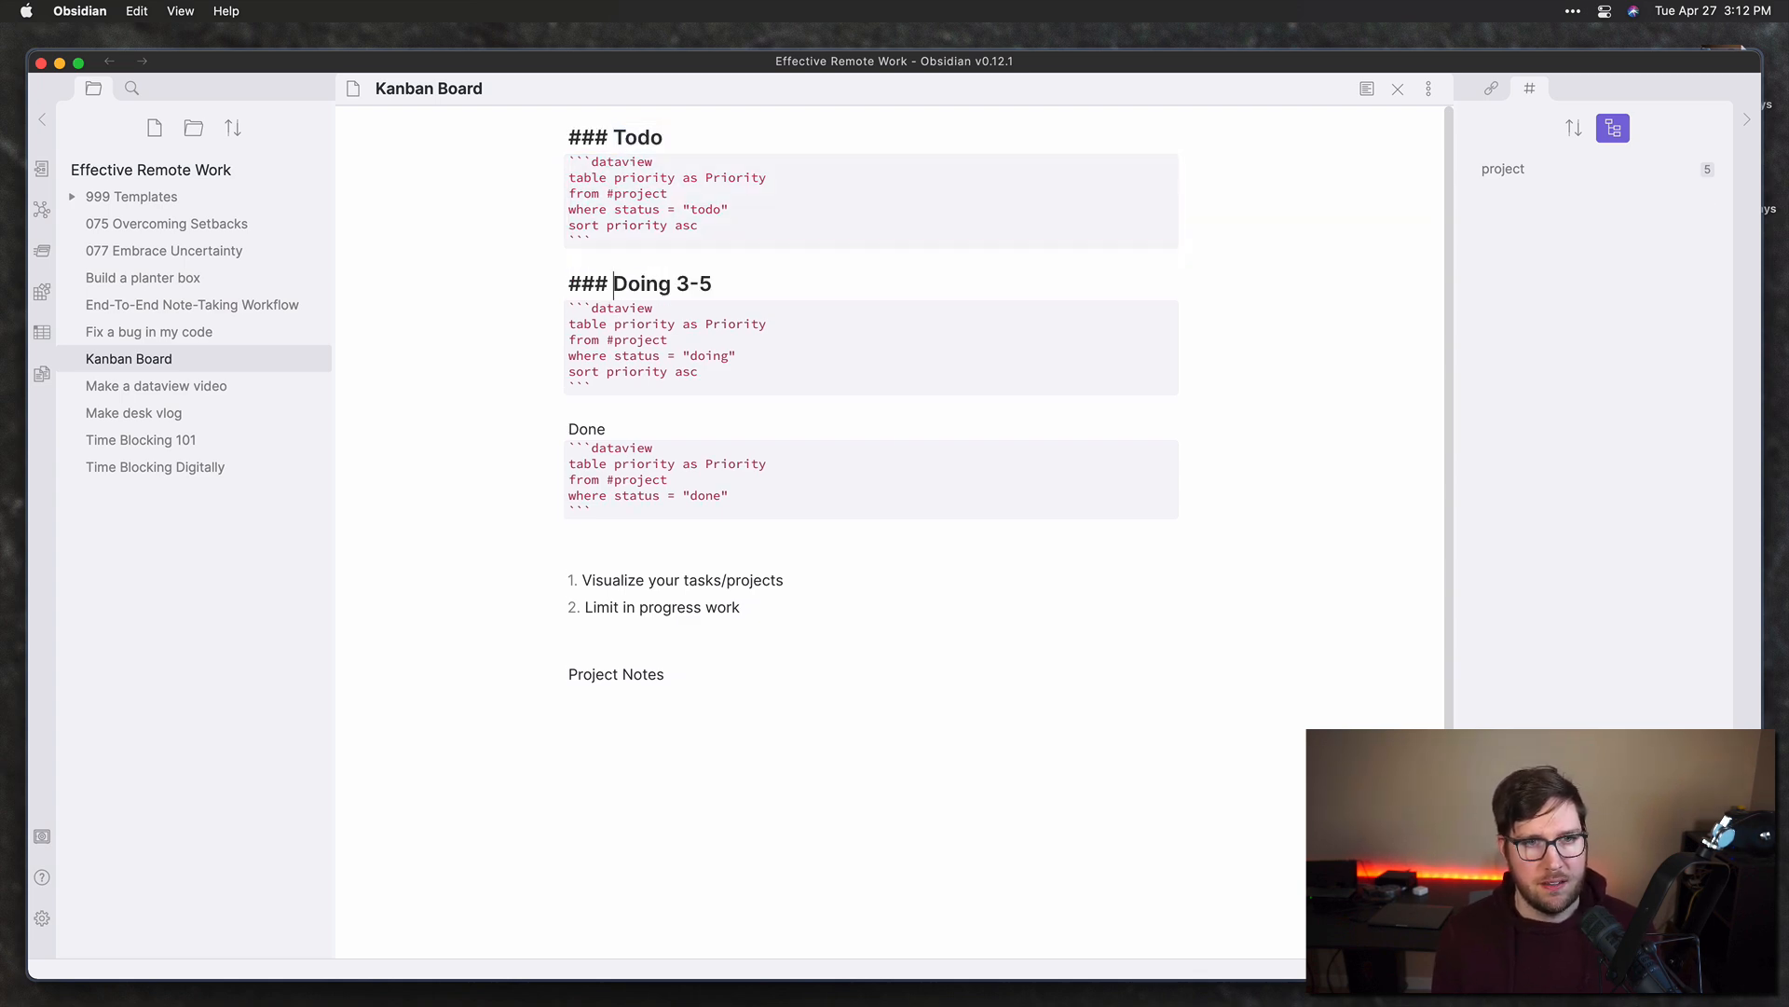
{"action": "left_click", "coordinate": [566, 428]}
{"action": "type", "text": "###"}
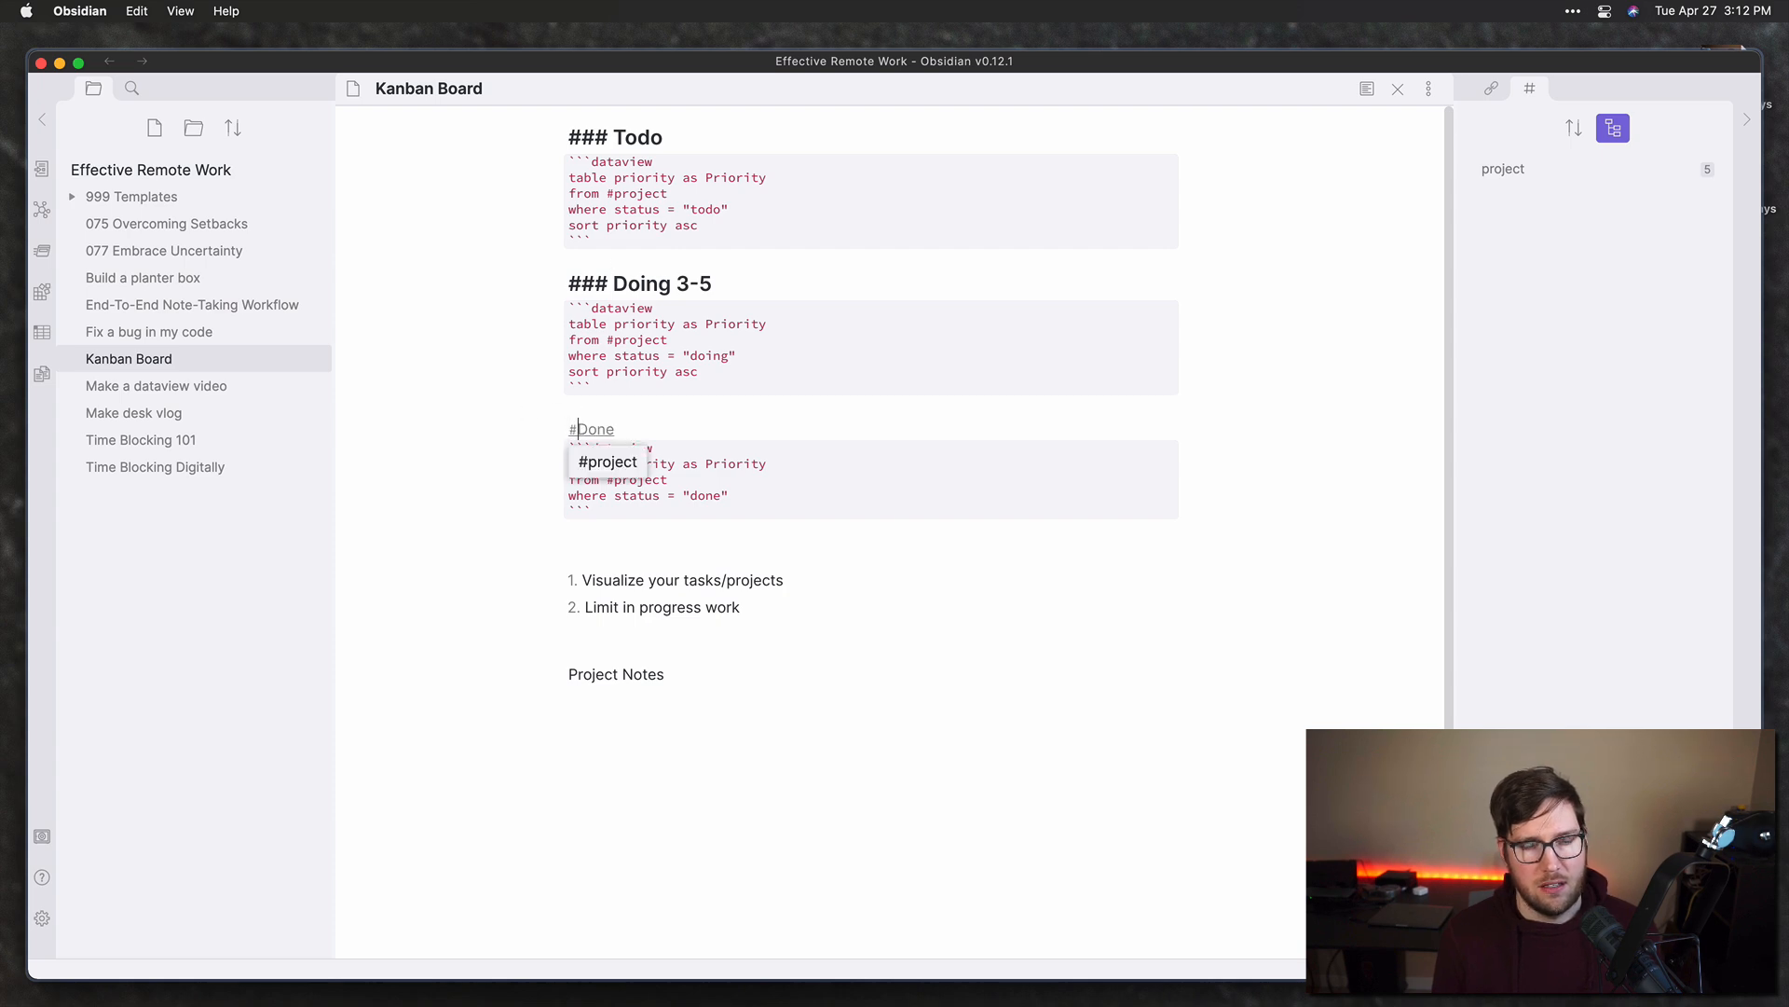
Step: Delete the leftover text below the Done query, put parentheses around 3-5 in the Doing heading and show the board in reading view
{"action": "left_click_drag", "start_coordinate": [678, 680], "coordinate": [571, 550]}
{"action": "key", "text": "BackSpace"}
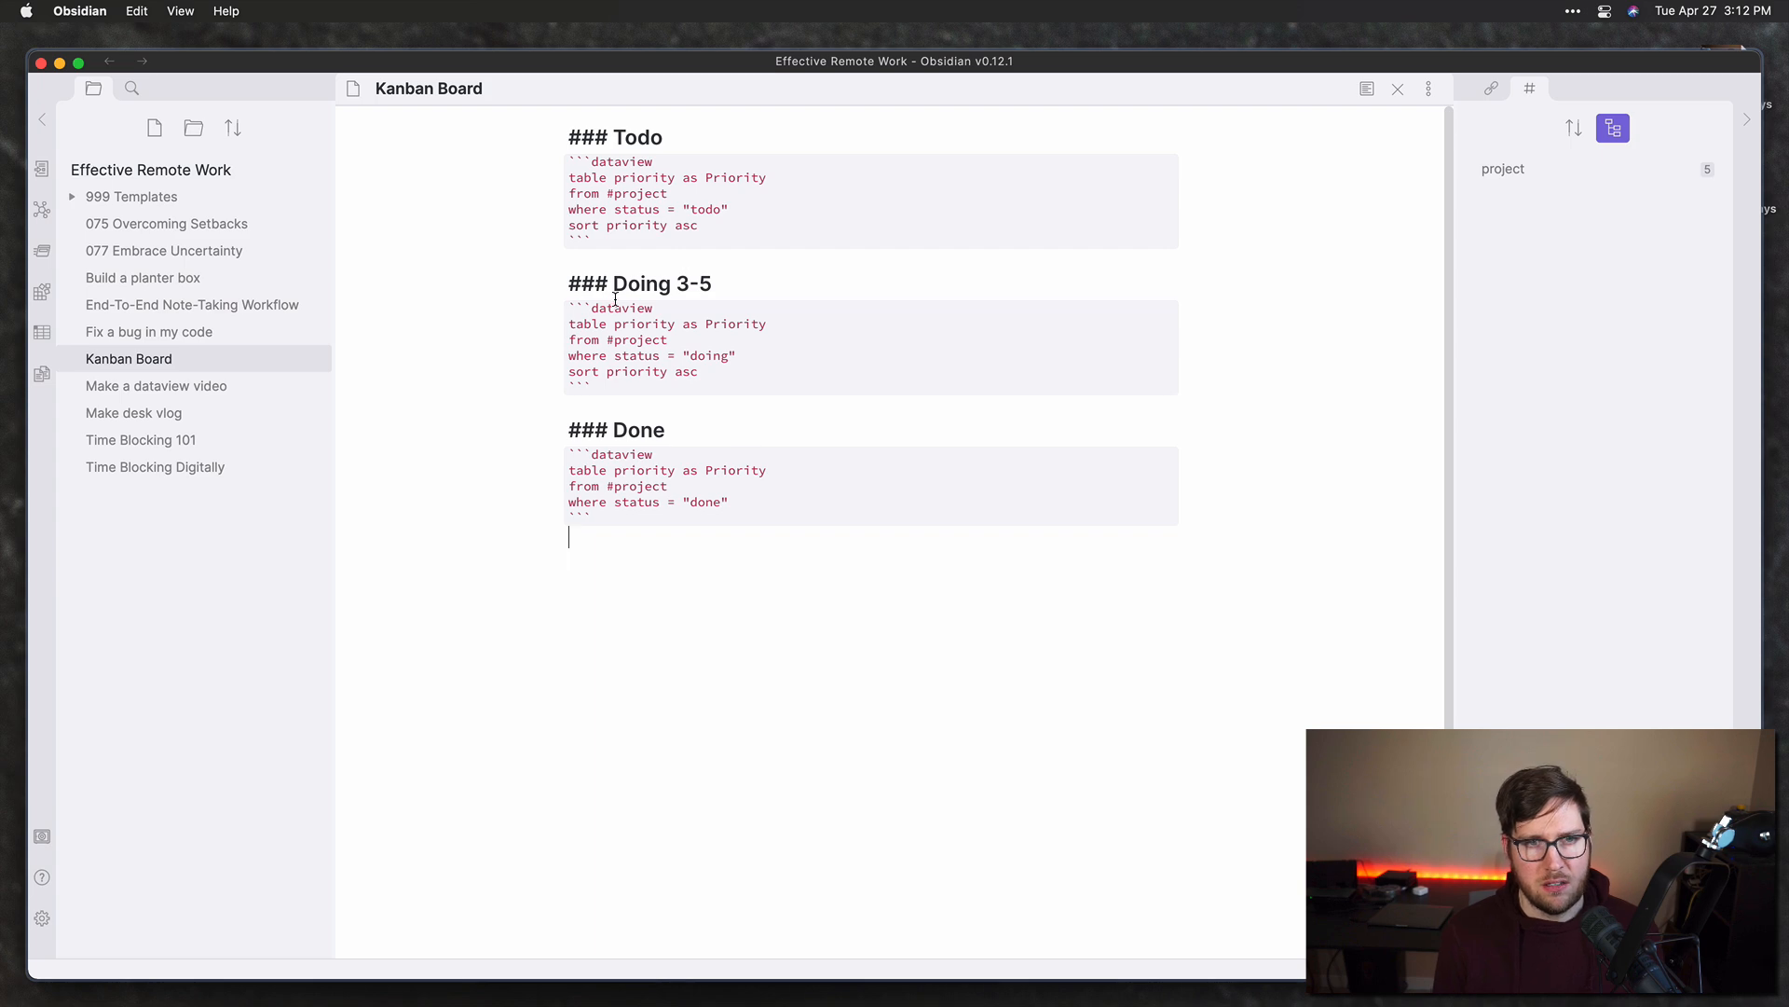
{"action": "left_click", "coordinate": [677, 282]}
{"action": "type", "text": "("}
{"action": "left_click", "coordinate": [723, 283]}
{"action": "type", "text": ")"}
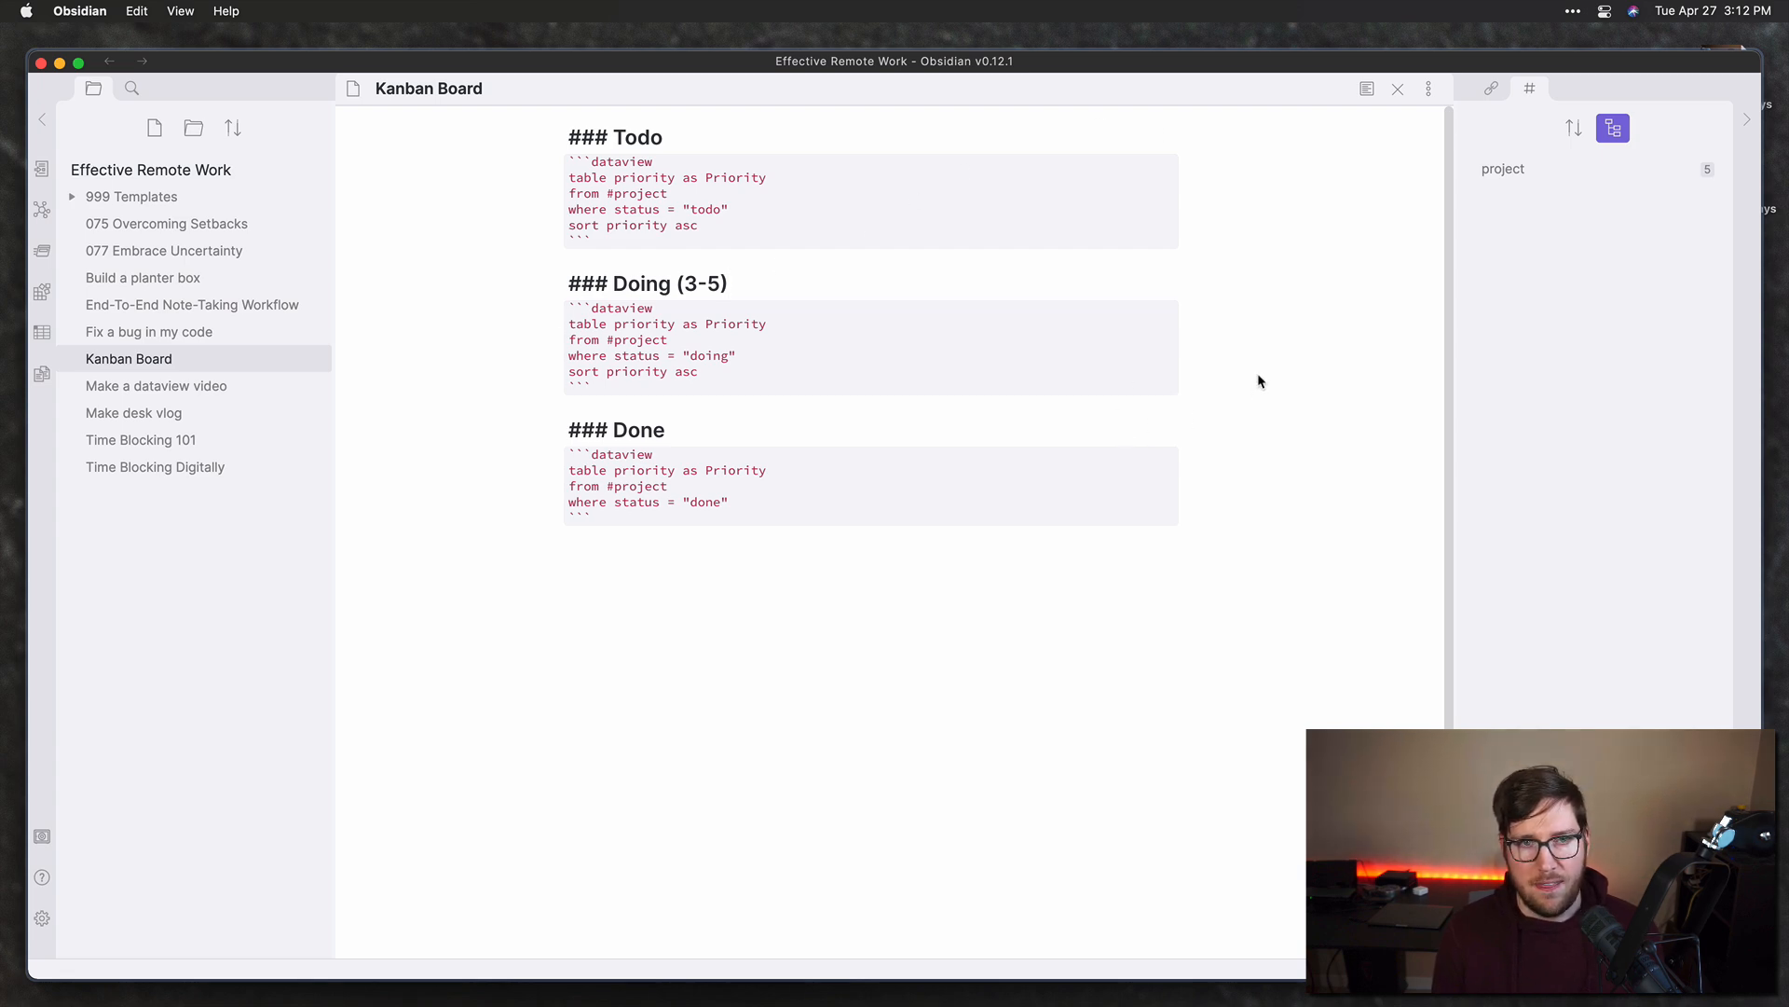
{"action": "key", "text": "super+e"}
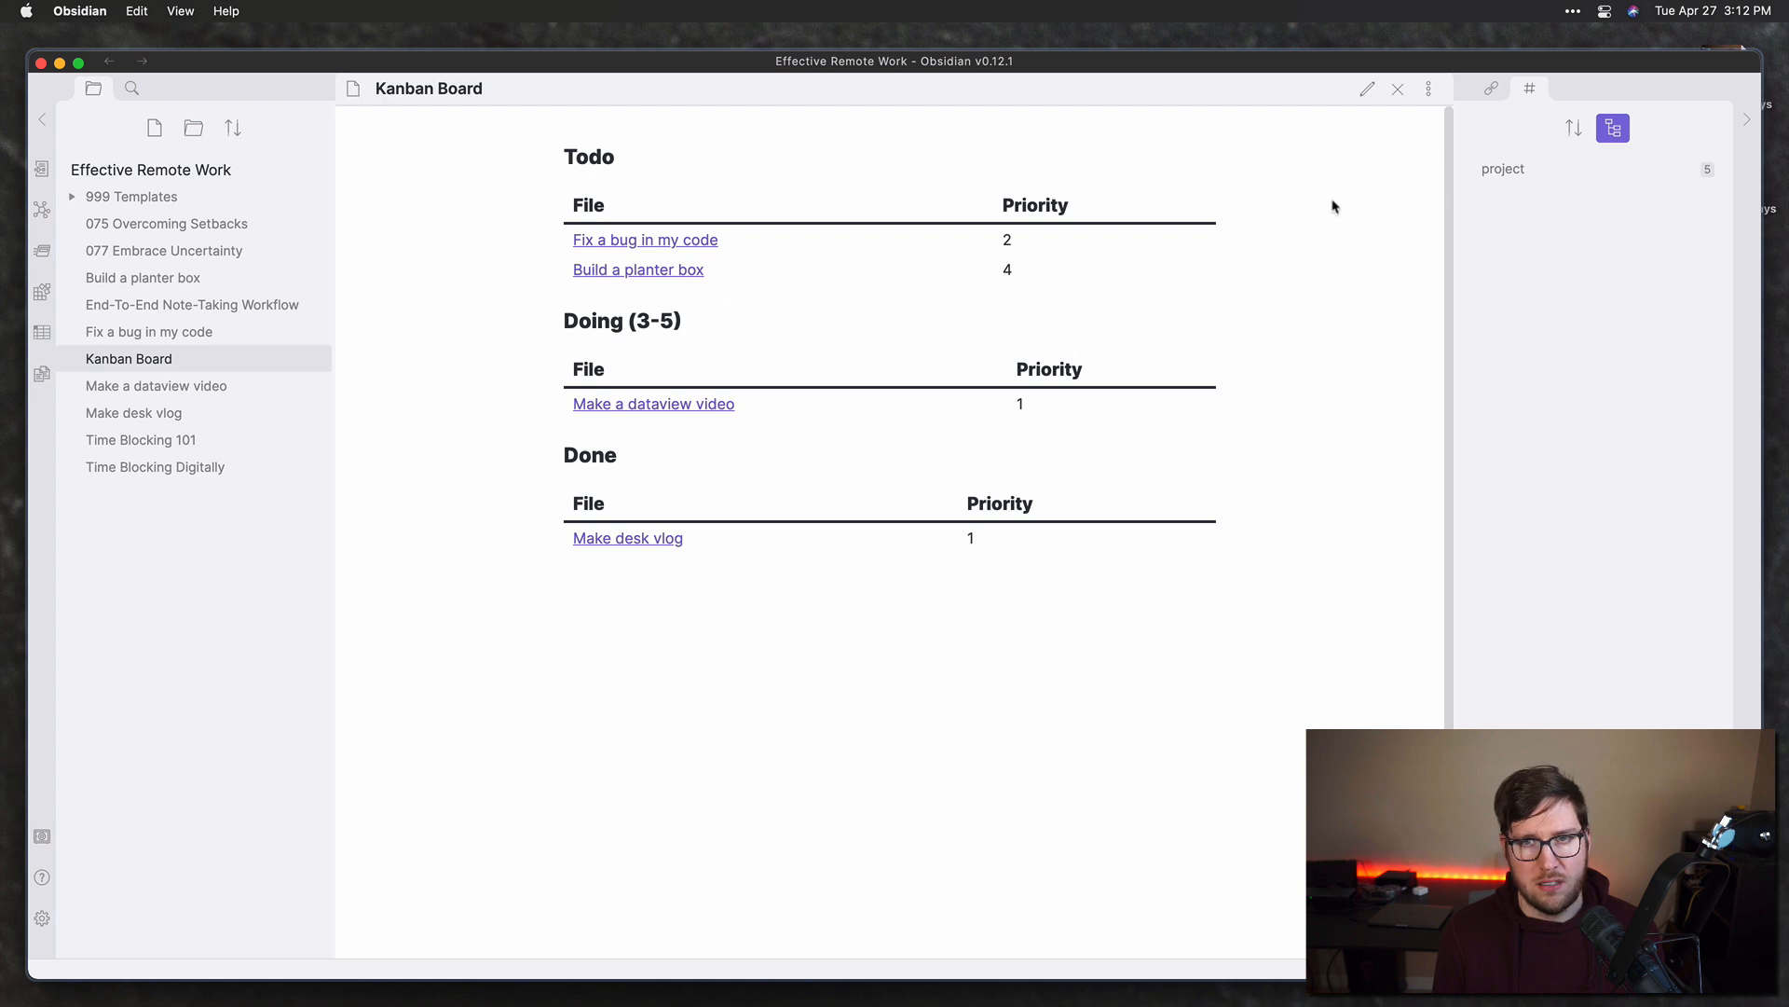
Step: Change the Todo, Doing (3-5) and Done headings to level two and show the board in reading view
{"action": "key", "text": "super+e"}
{"action": "left_click", "coordinate": [595, 137]}
{"action": "key", "text": "BackSpace"}
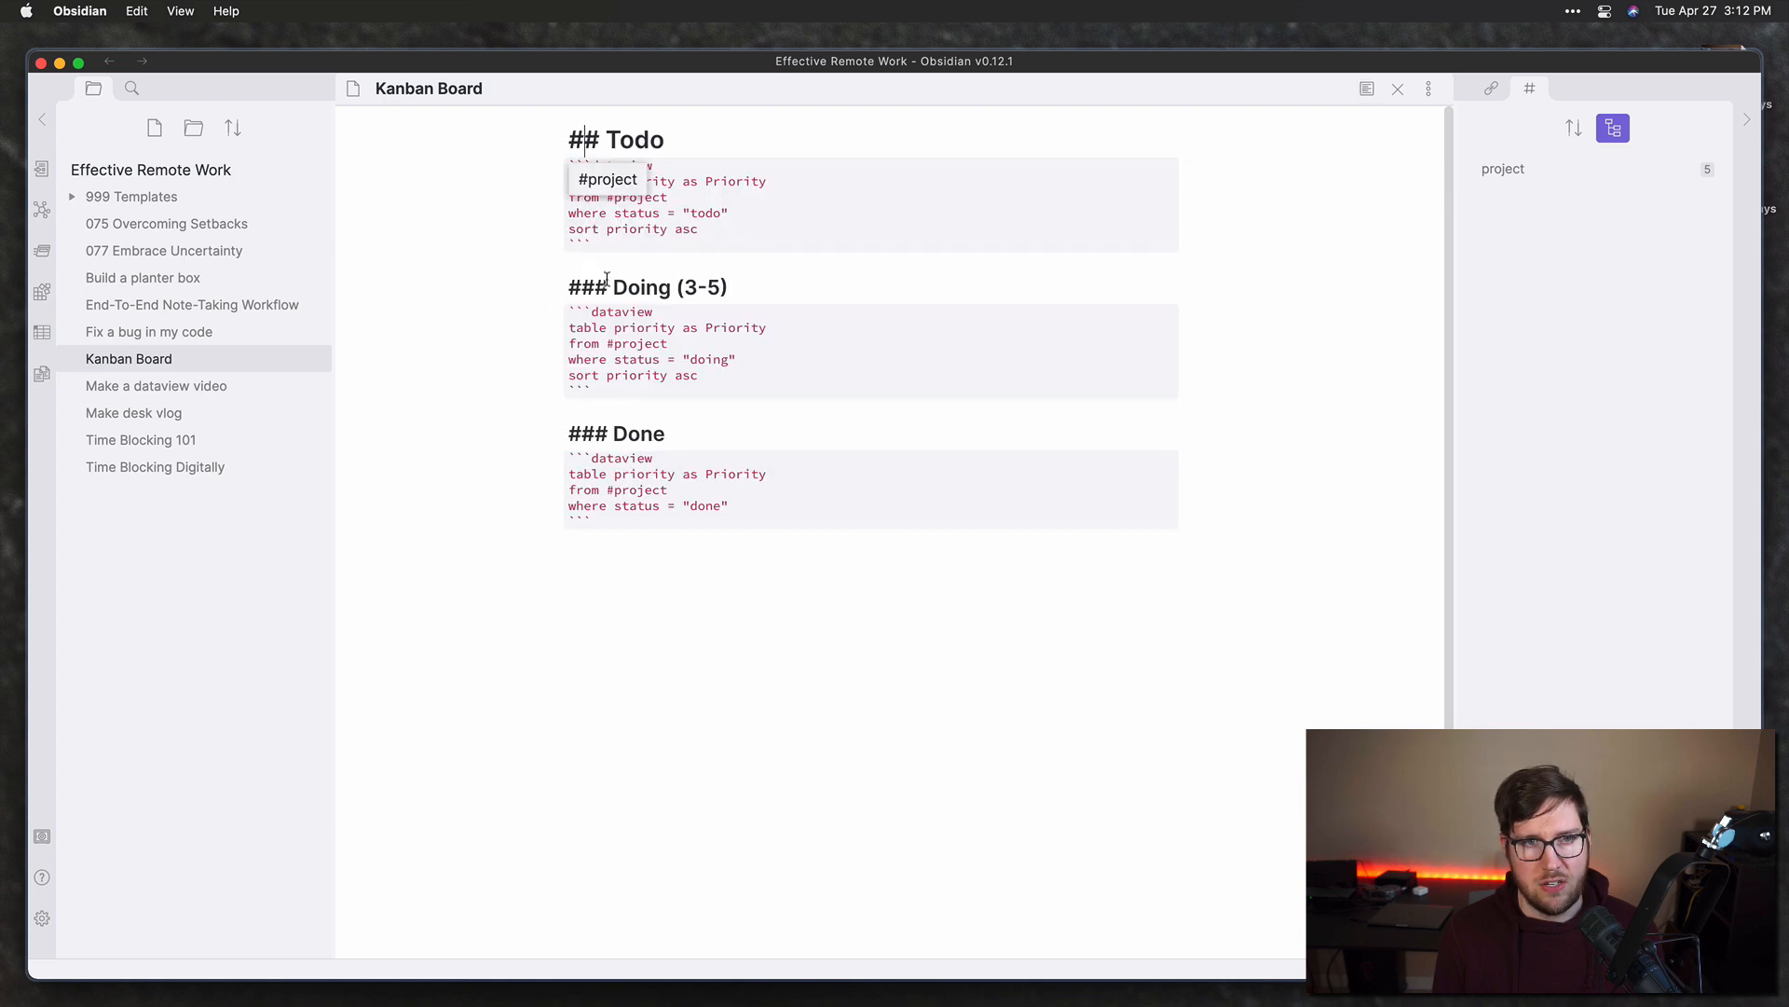
{"action": "left_click", "coordinate": [595, 286]}
{"action": "key", "text": "BackSpace"}
{"action": "left_click", "coordinate": [595, 438]}
{"action": "key", "text": "BackSpace"}
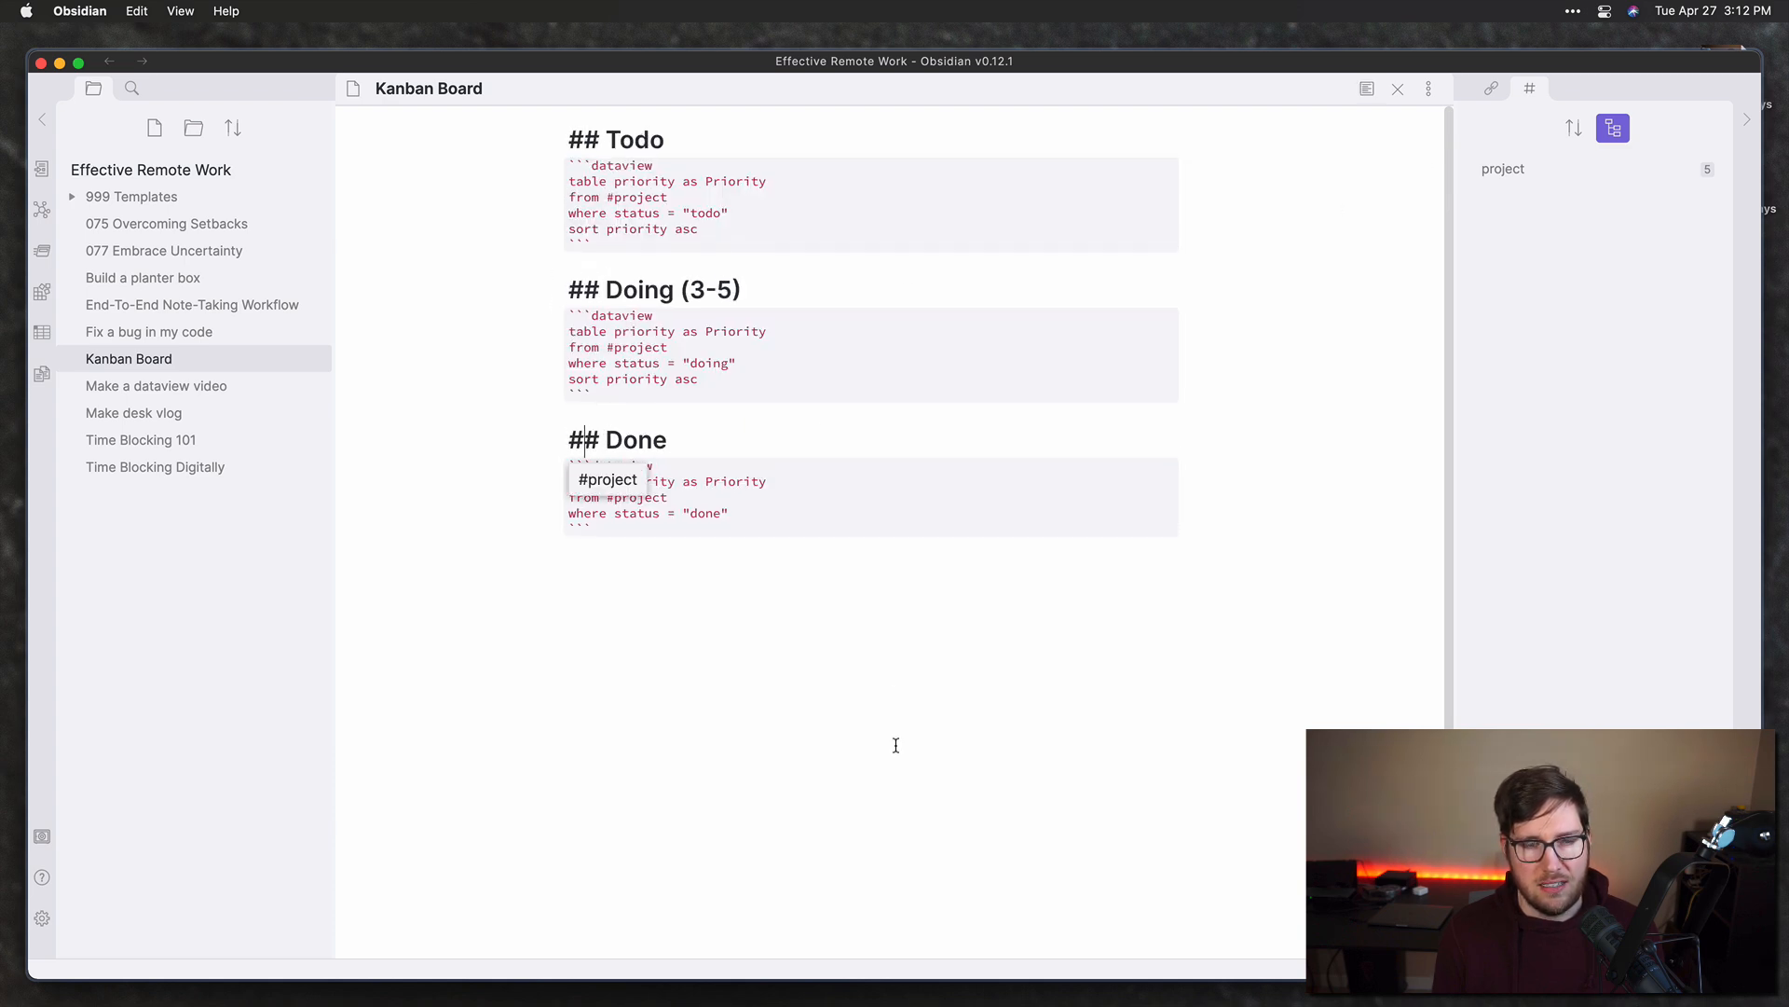
{"action": "key", "text": "super+e"}
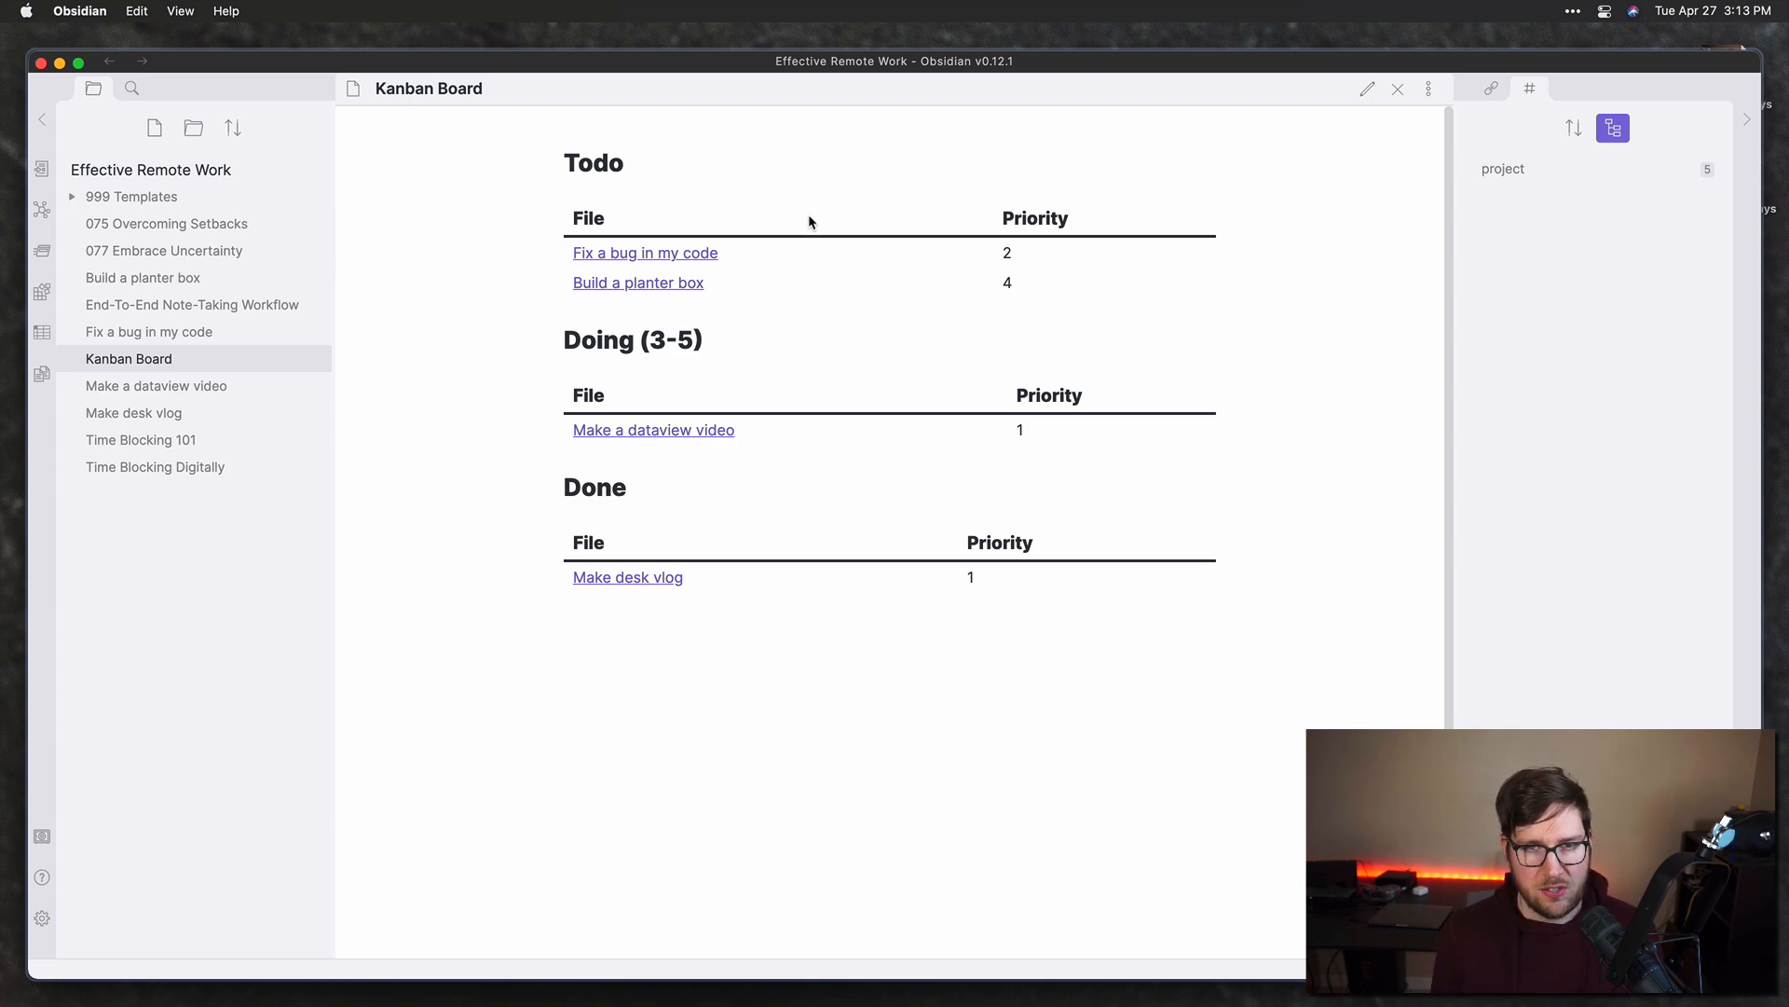
Step: Examine the "priority as Priority" column definition in the Done section's query
{"action": "key", "text": "super+e"}
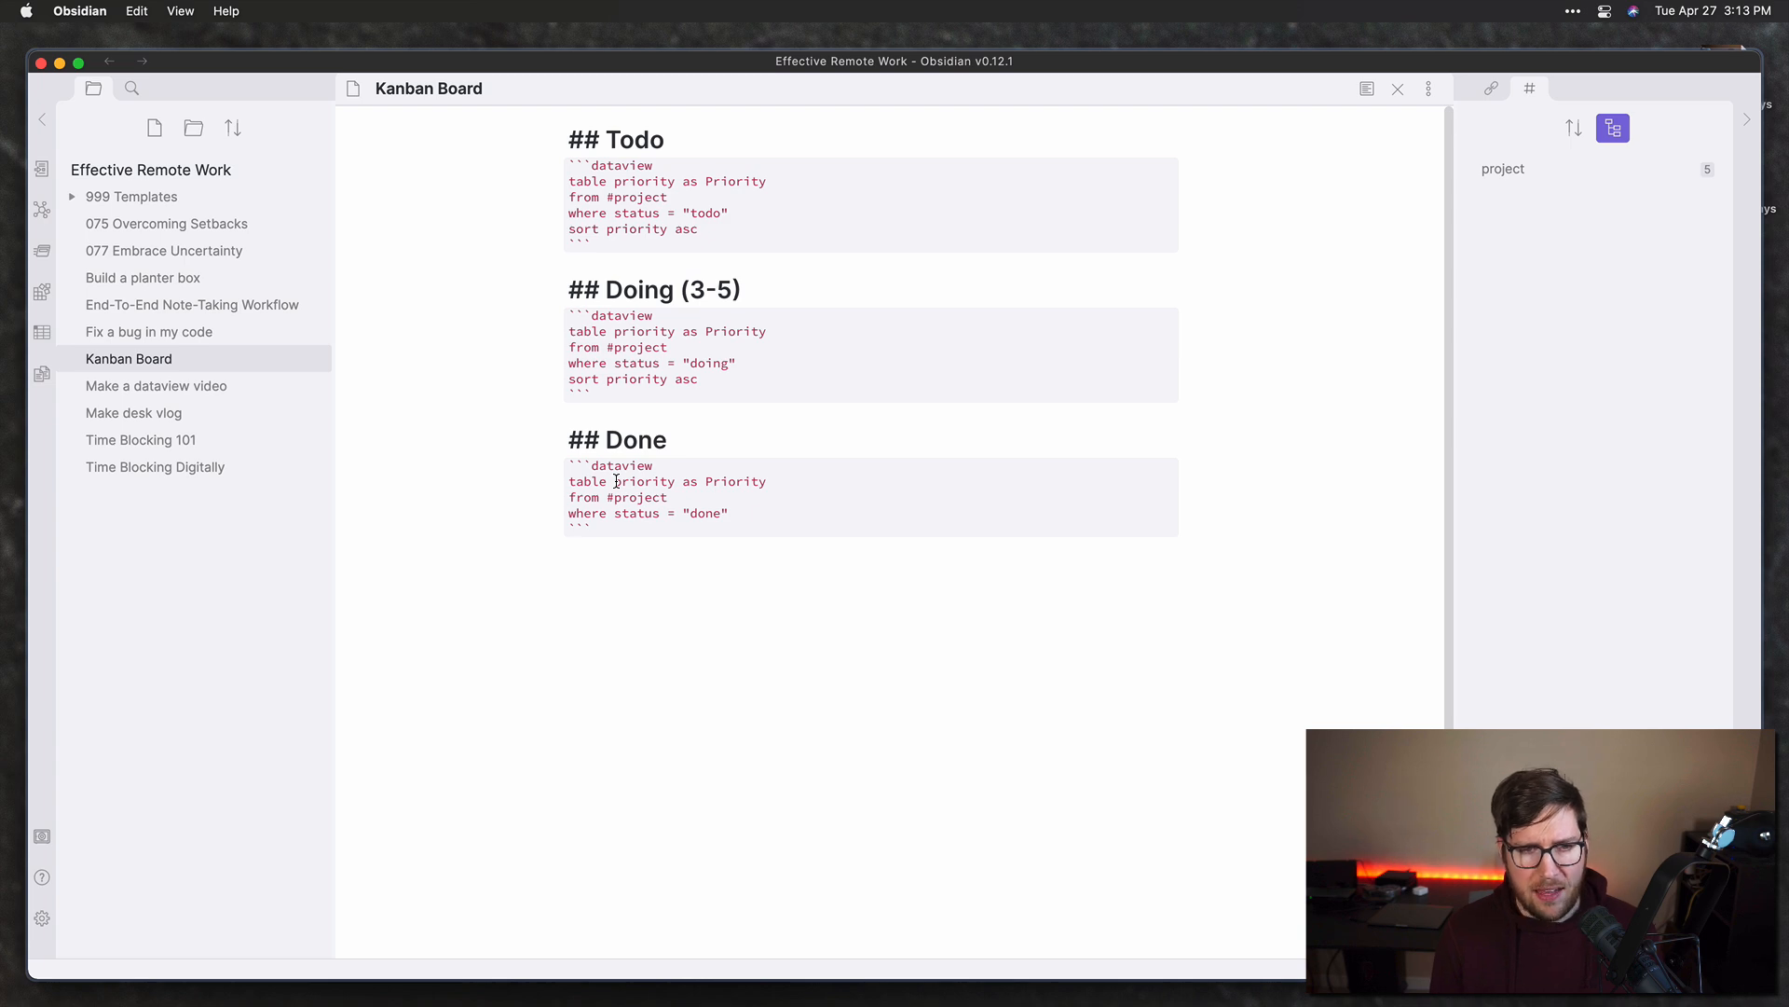
{"action": "left_click_drag", "start_coordinate": [616, 480], "coordinate": [769, 482]}
{"action": "left_click", "coordinate": [798, 481]}
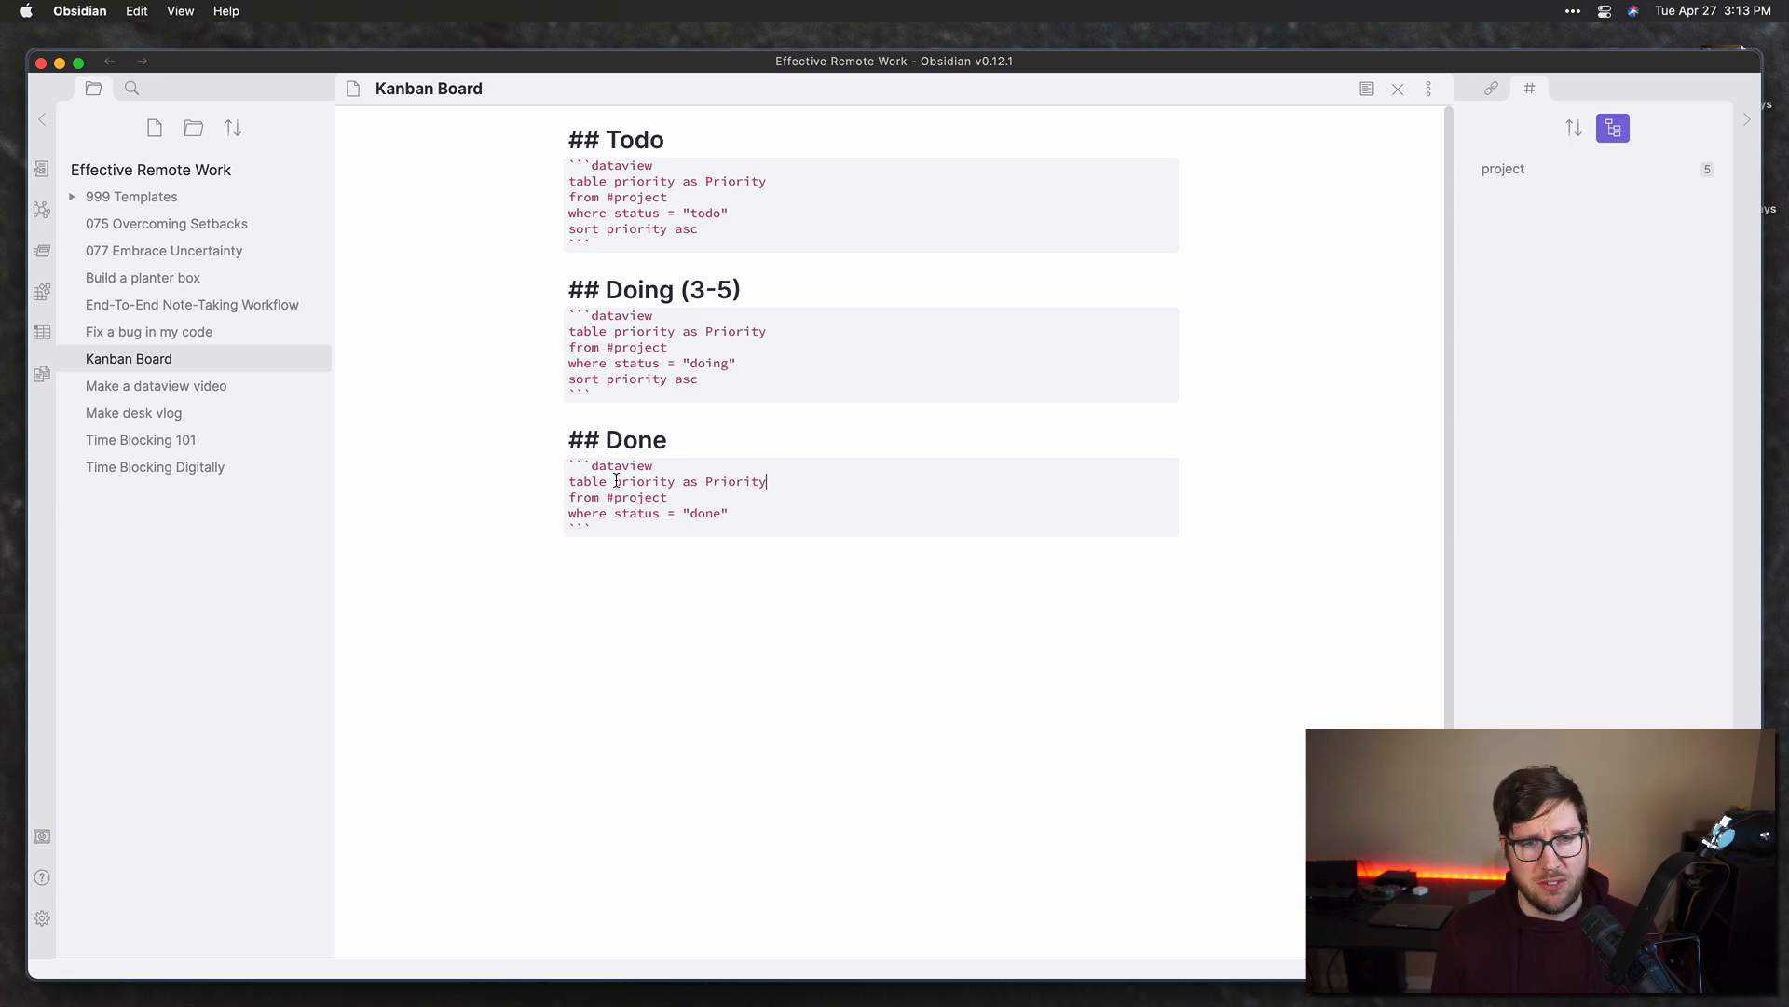
{"action": "left_click_drag", "start_coordinate": [615, 481], "coordinate": [771, 481]}
{"action": "left_click", "coordinate": [770, 481]}
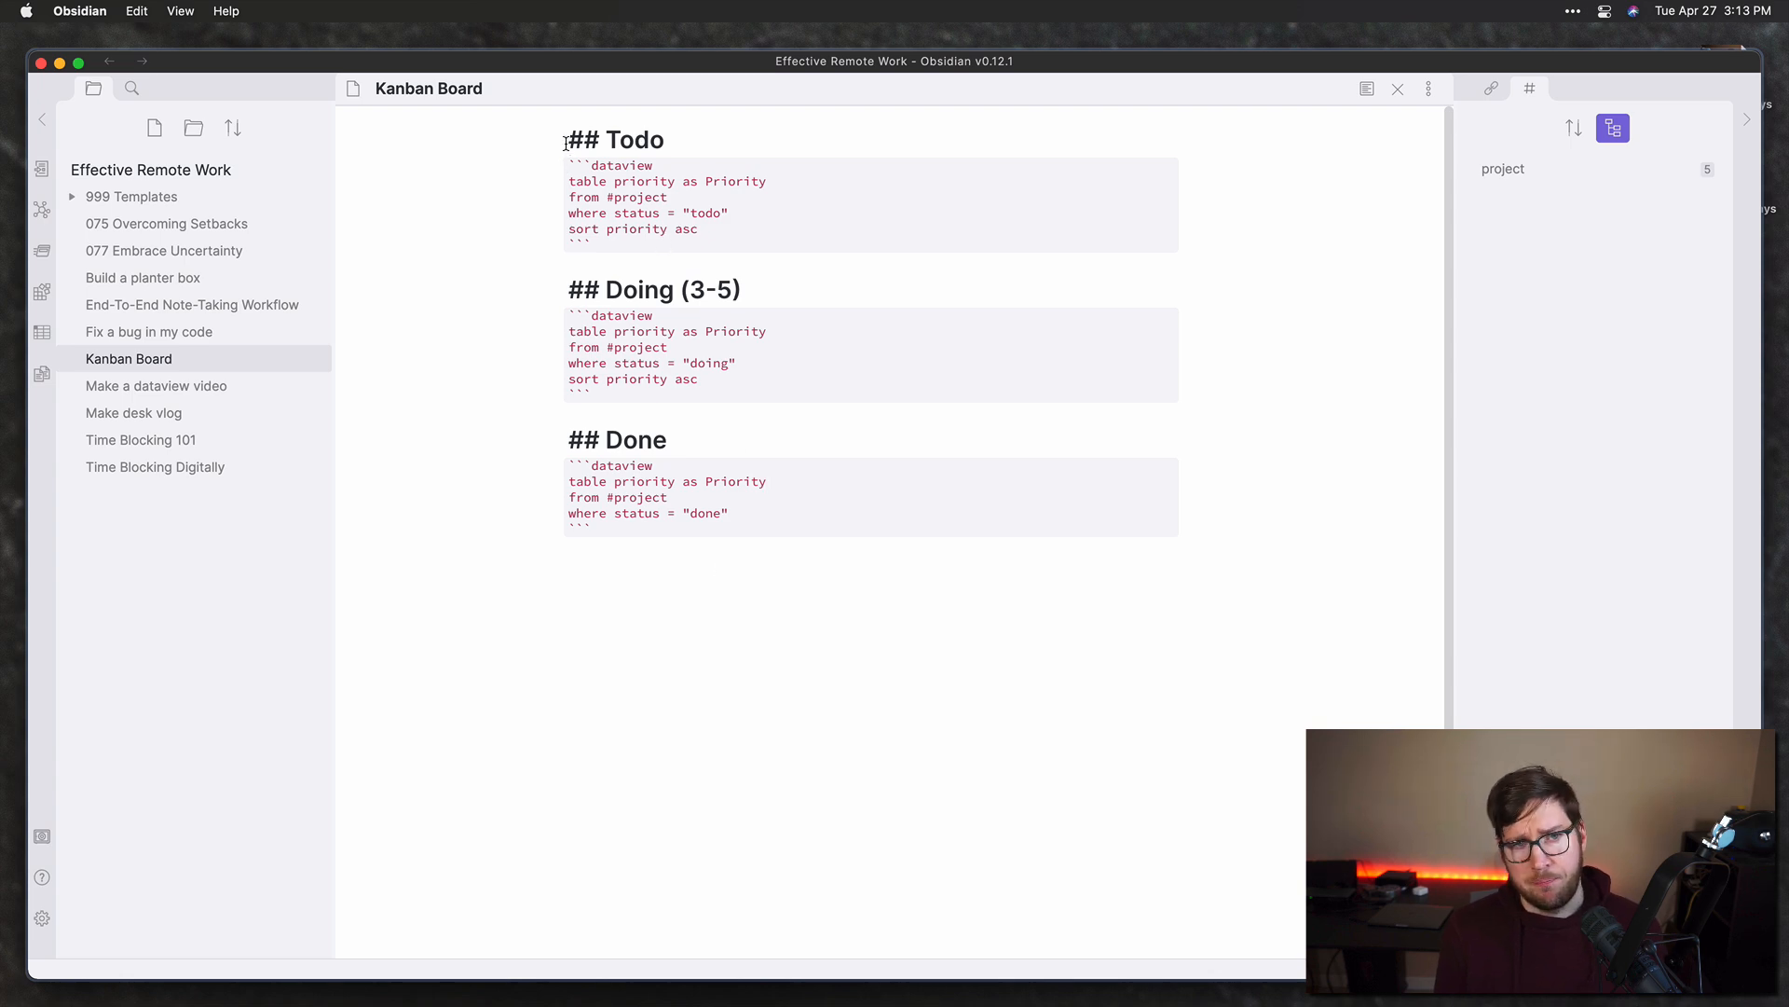
Step: Move the Todo heading with its query between the Doing (3-5) and Done sections and show the board in reading view
{"action": "left_click_drag", "start_coordinate": [566, 143], "coordinate": [628, 240]}
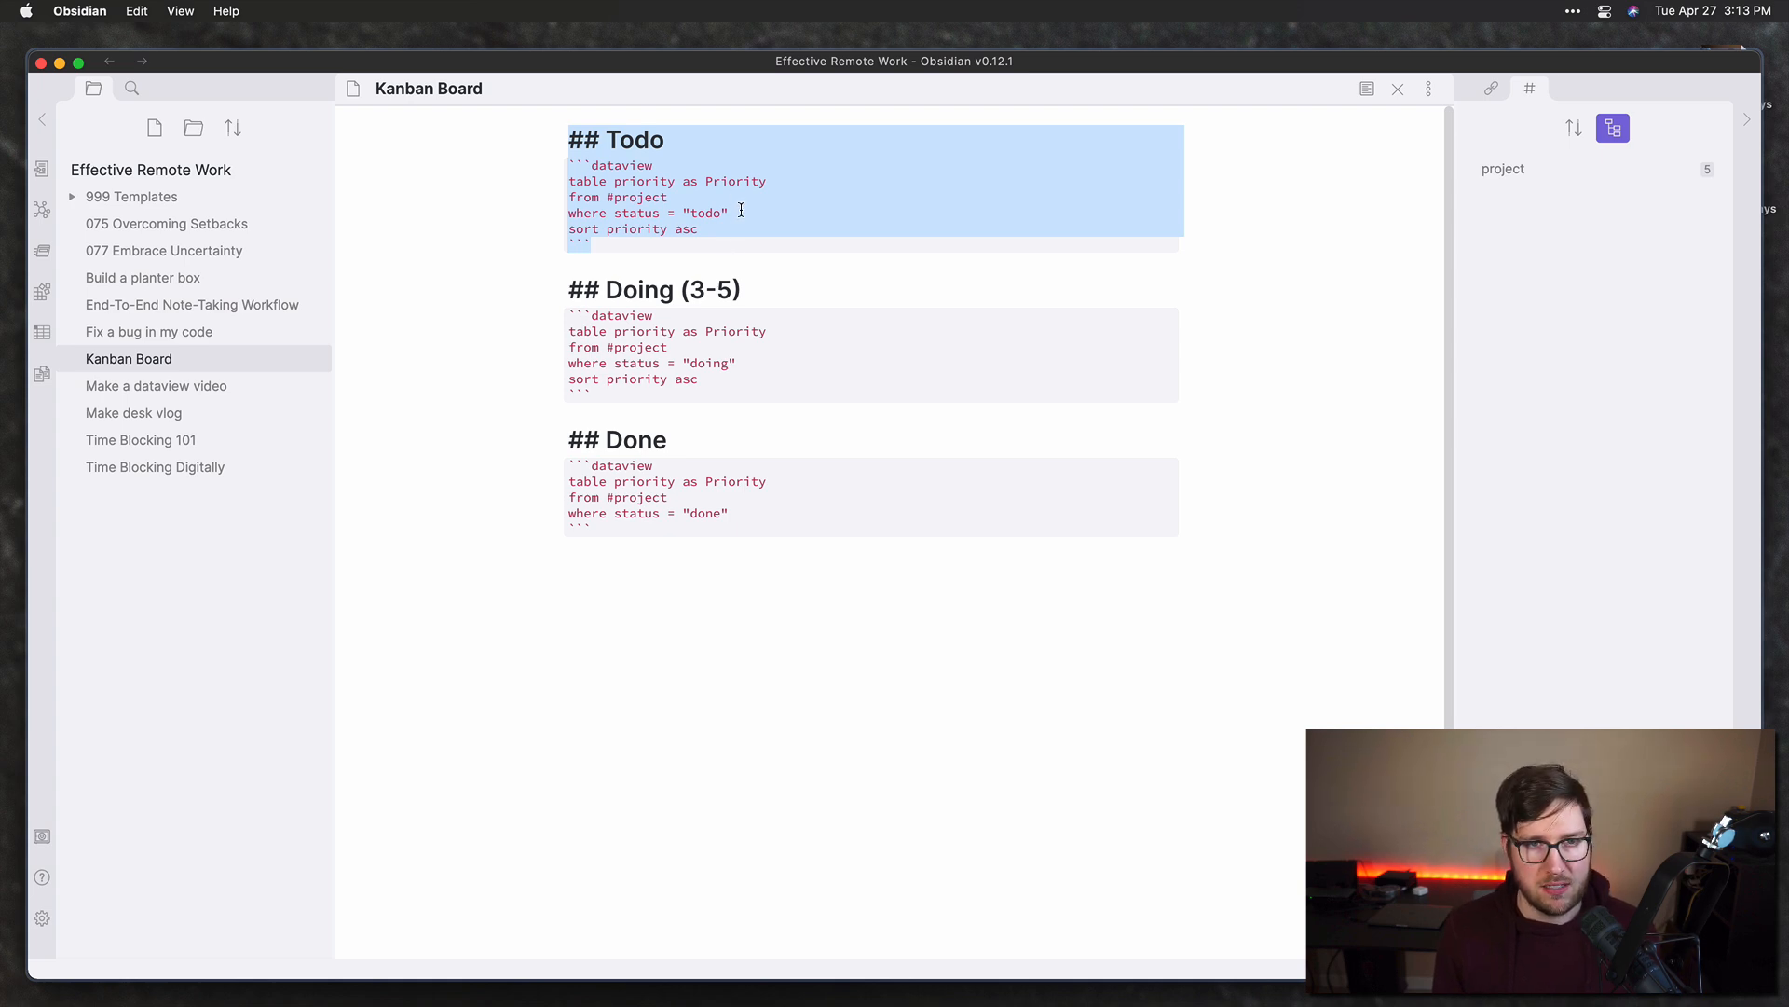
{"action": "key", "text": "cmd+x"}
{"action": "left_click", "coordinate": [658, 307]}
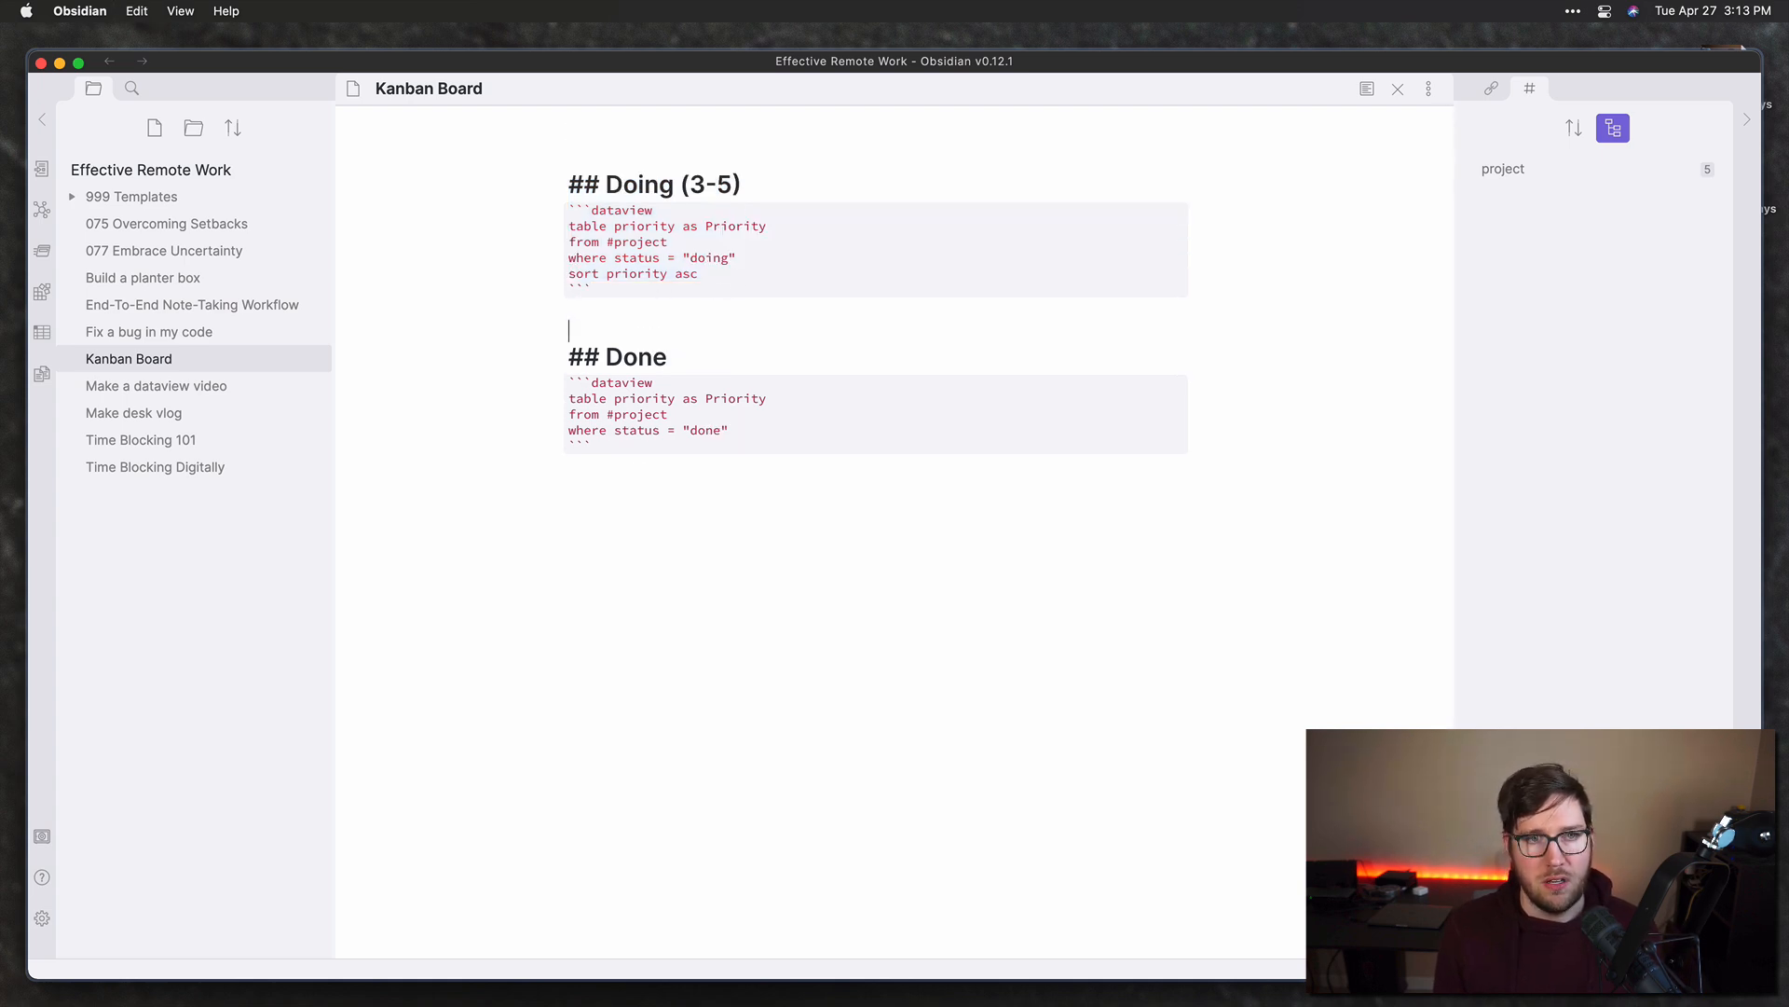
{"action": "key", "text": "cmd+v"}
{"action": "key", "text": "Return"}
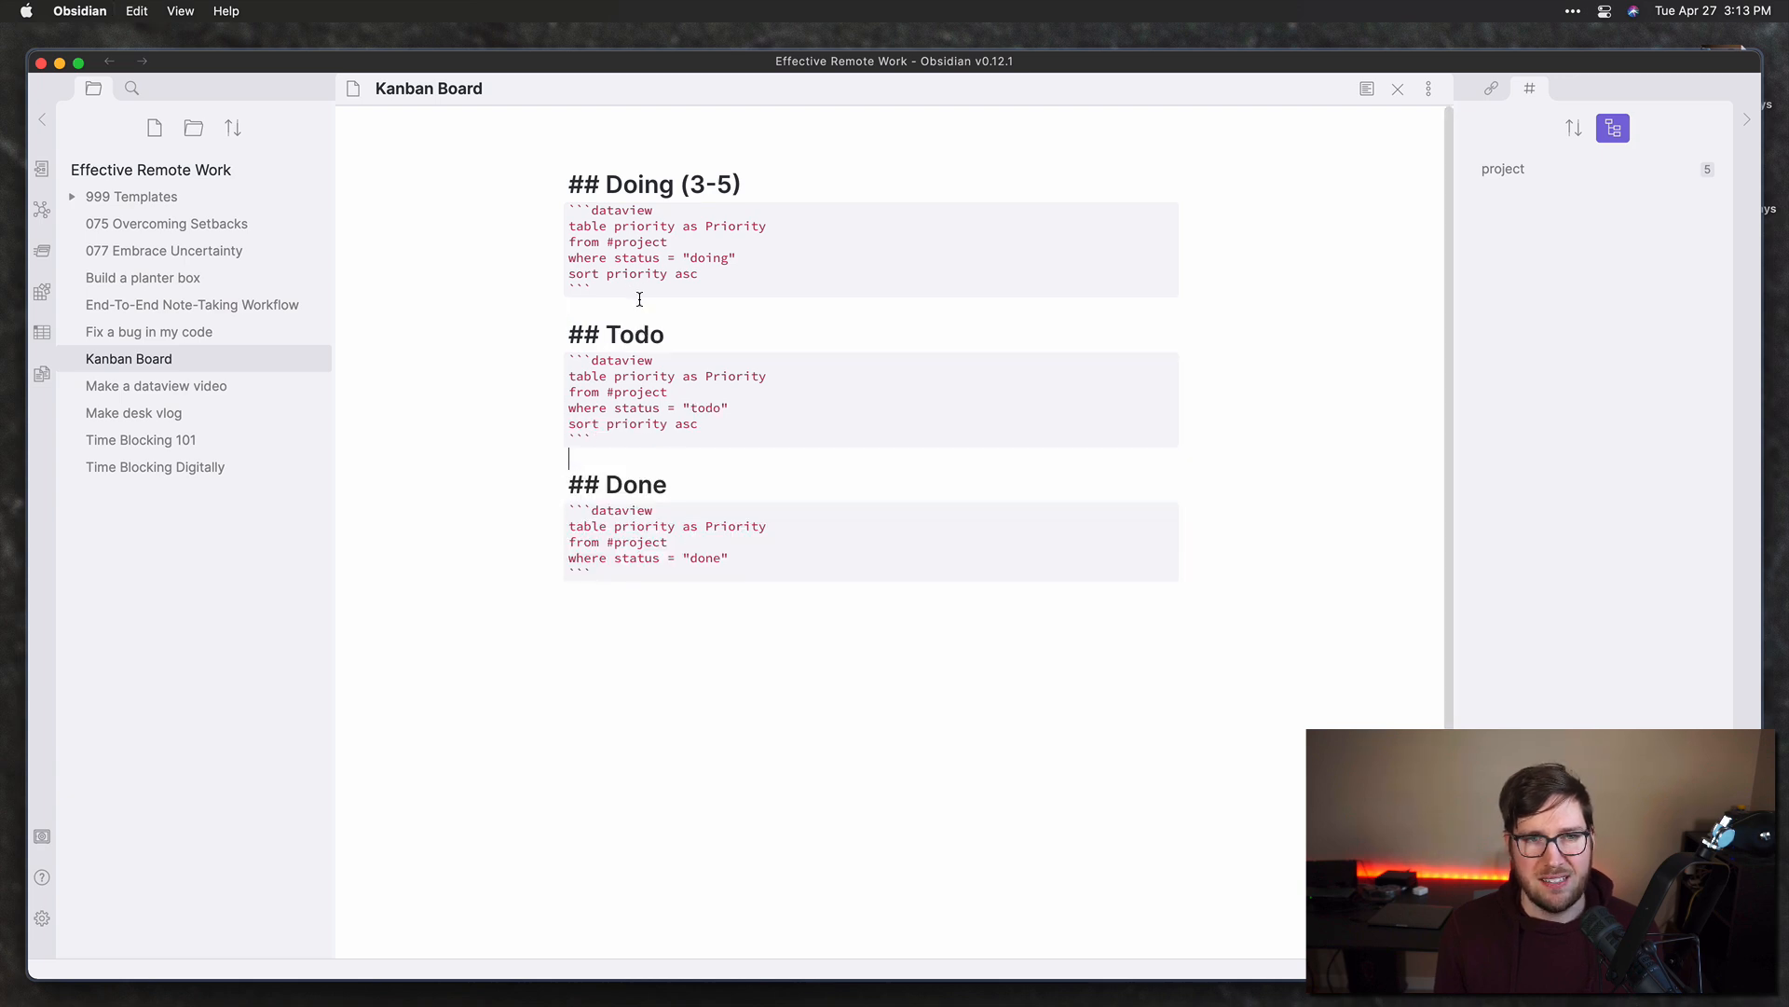
{"action": "scroll", "coordinate": [636, 153], "scroll_direction": "down", "scroll_amount": 1}
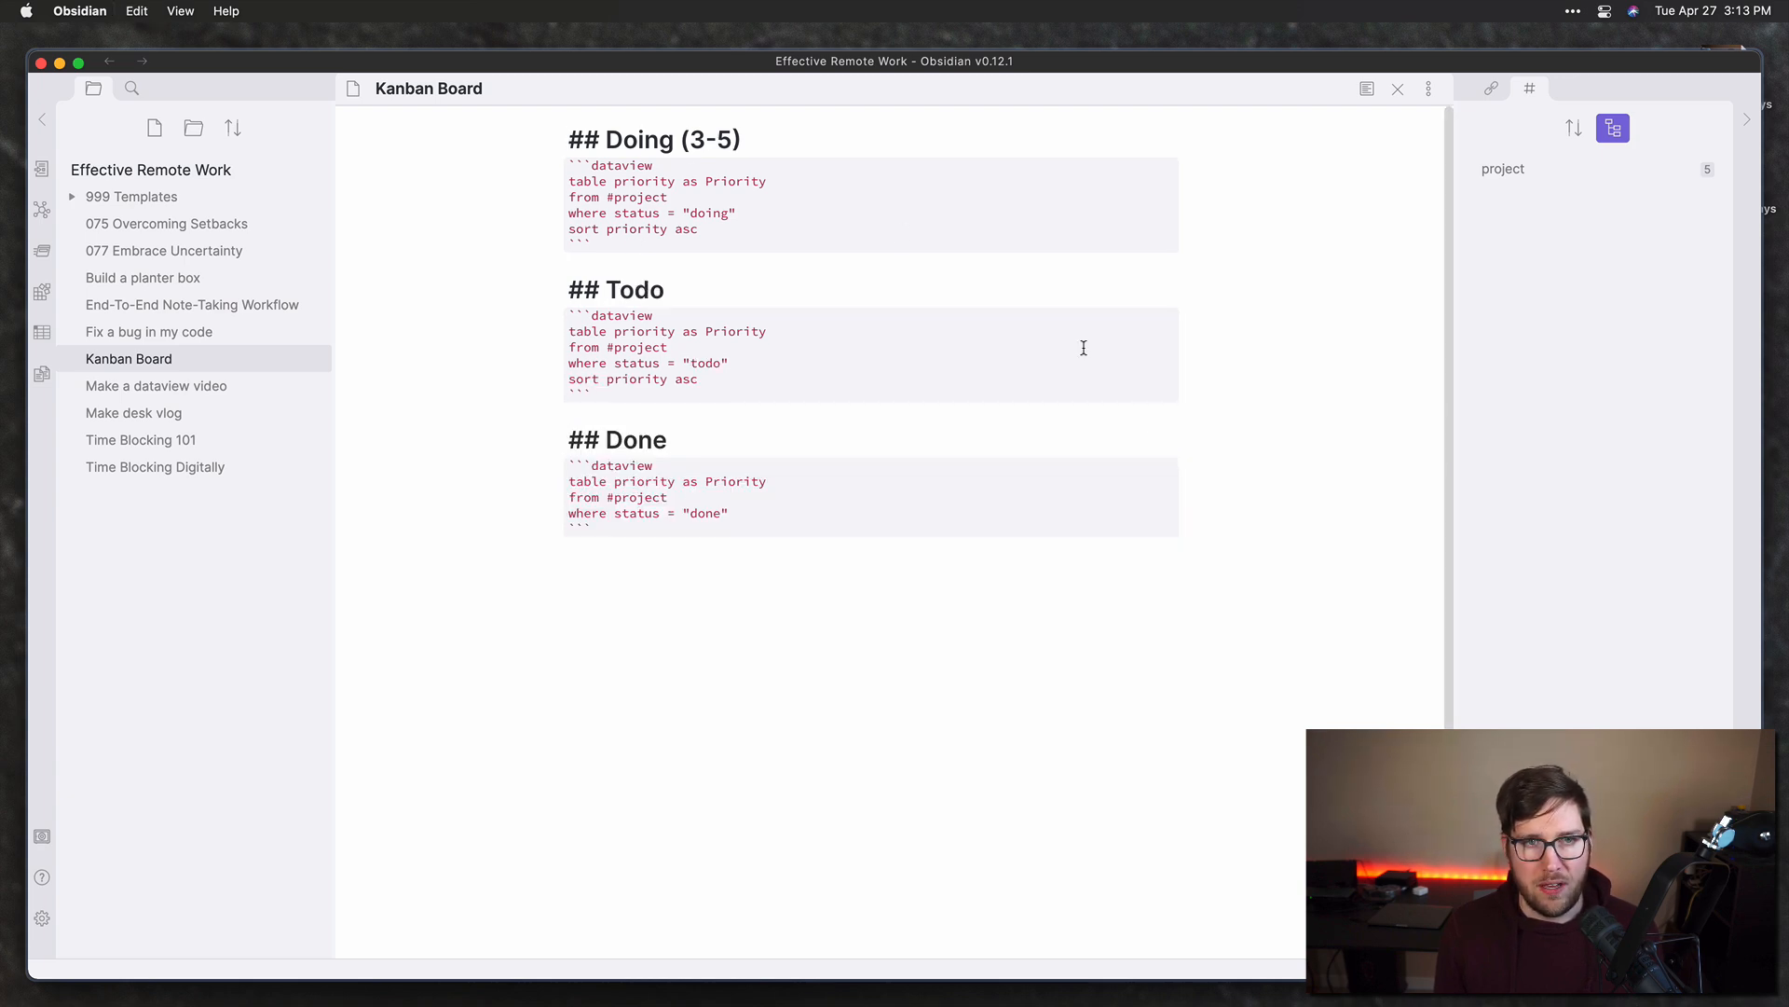
{"action": "key", "text": "cmd+e"}
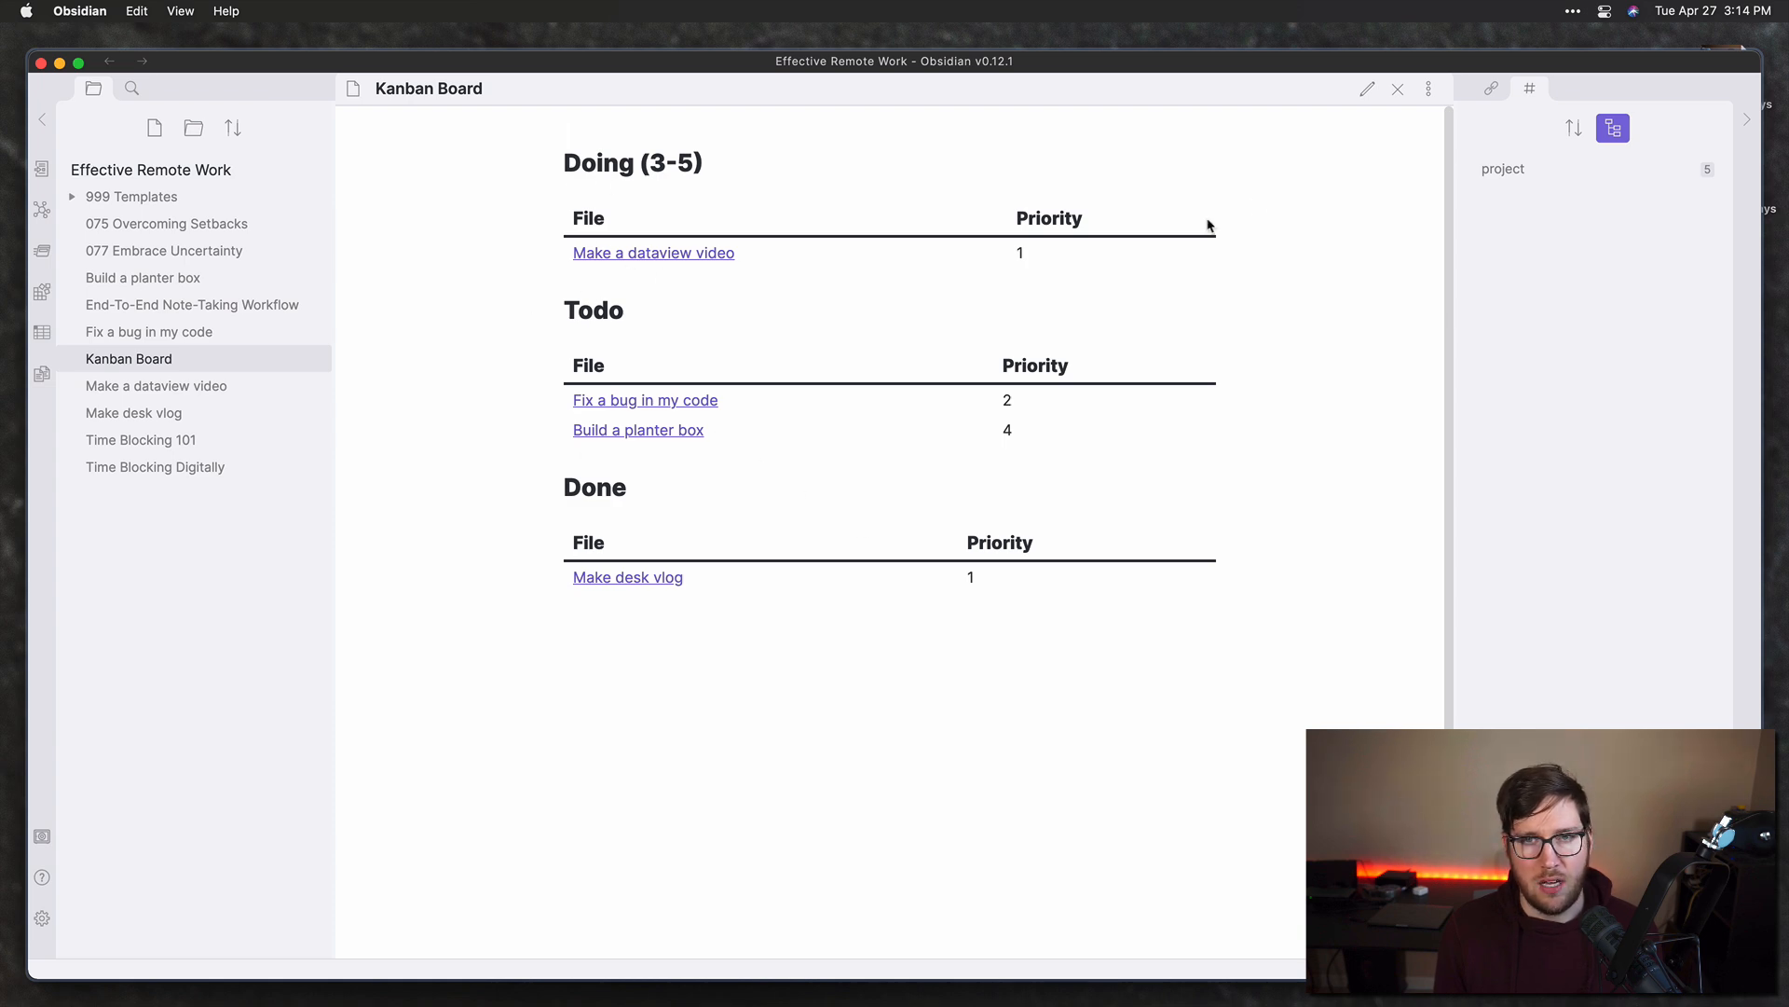
Step: Add the column "things as Tasks" after Priority in the Doing query and show the board in reading view
{"action": "key", "text": "cmd+e"}
{"action": "left_click", "coordinate": [790, 748]}
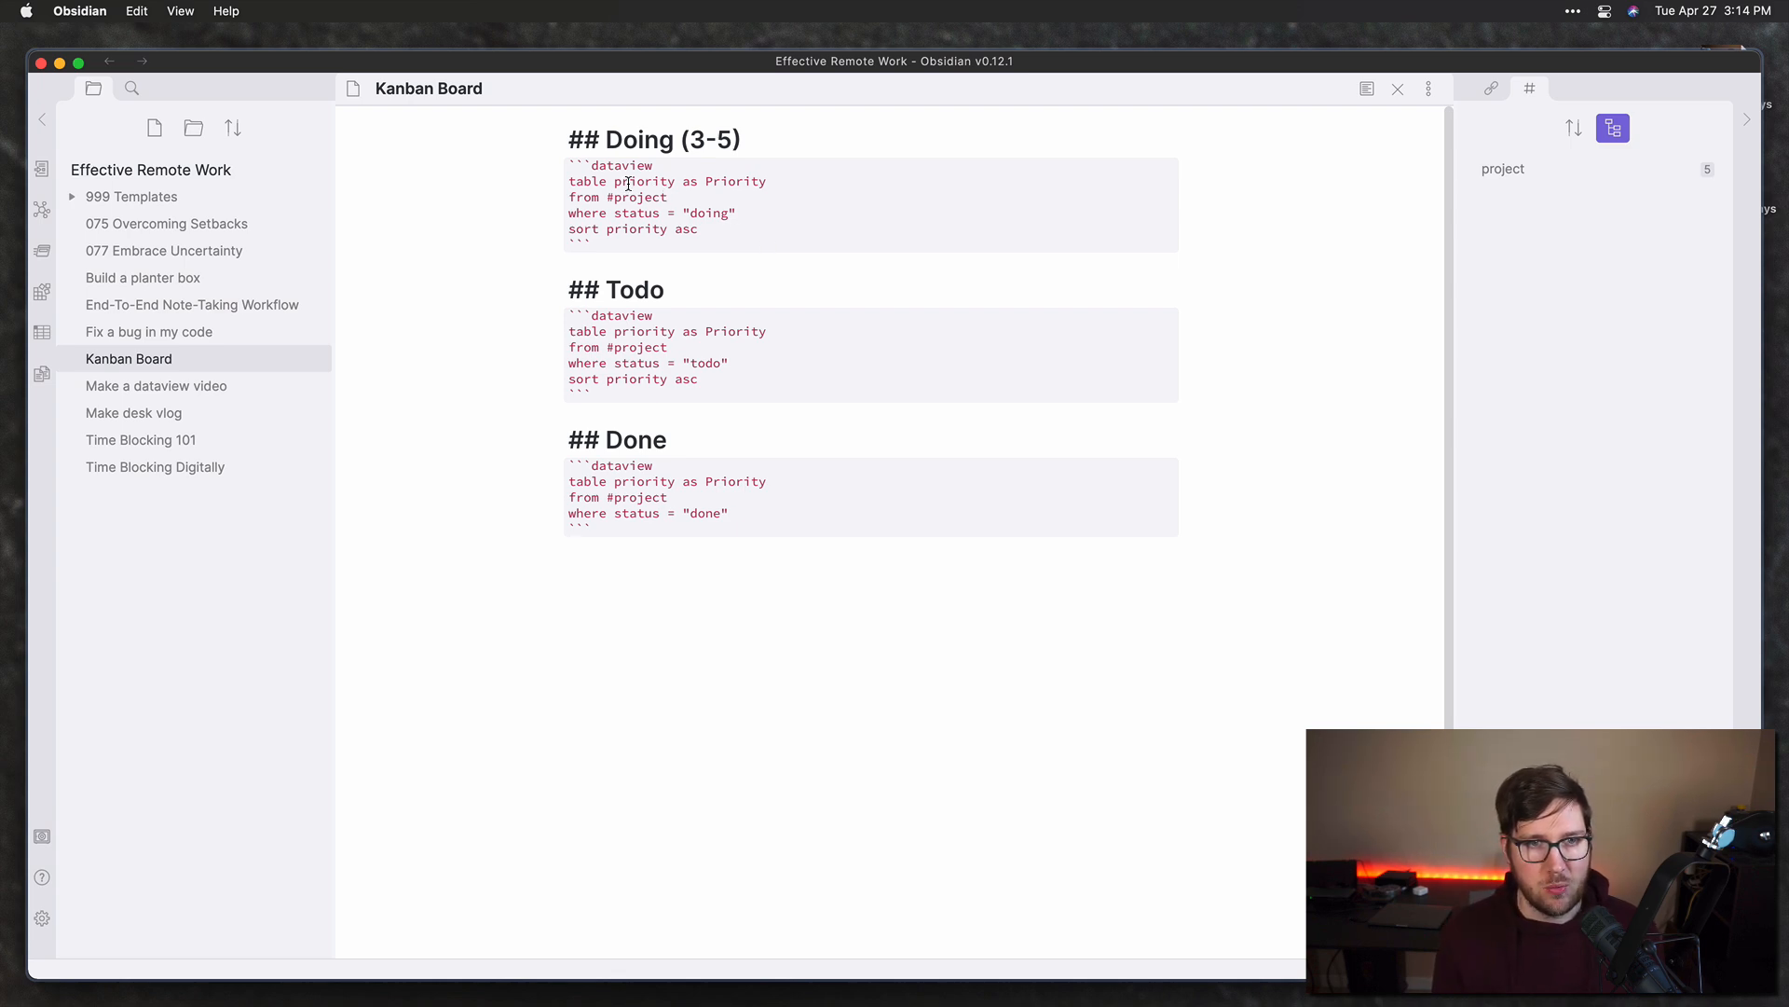
{"action": "left_click", "coordinate": [763, 181]}
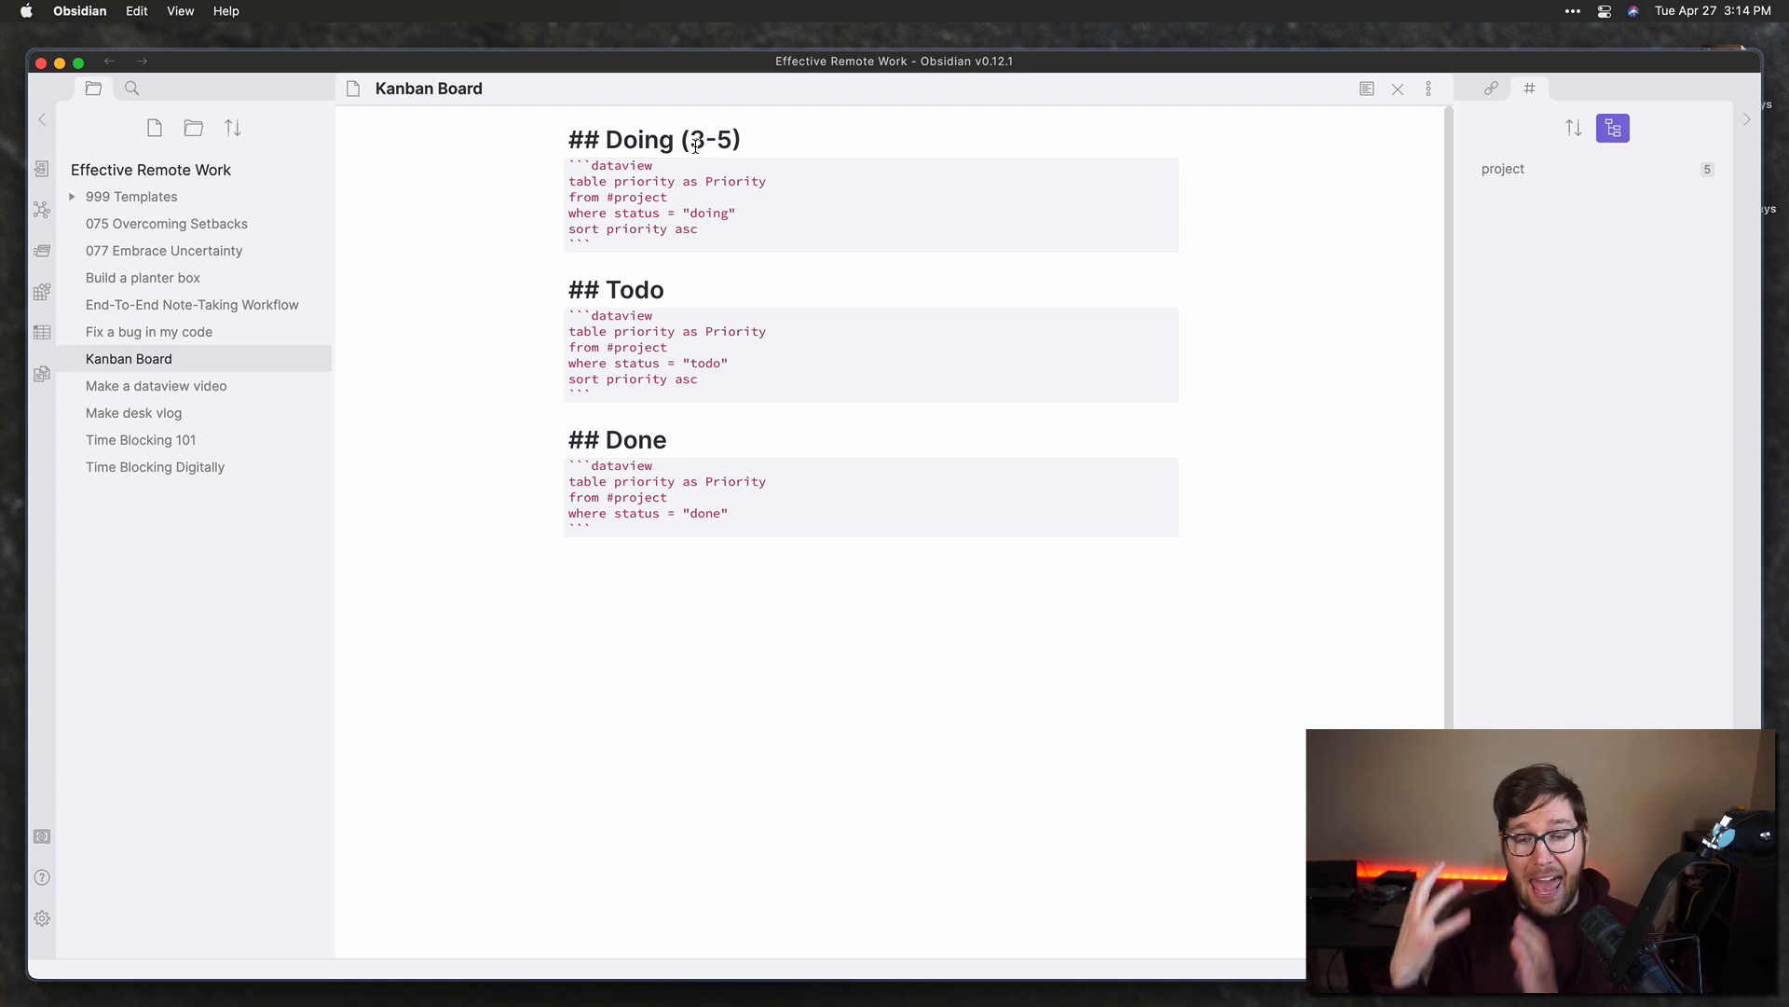
{"action": "type", "text": ", "}
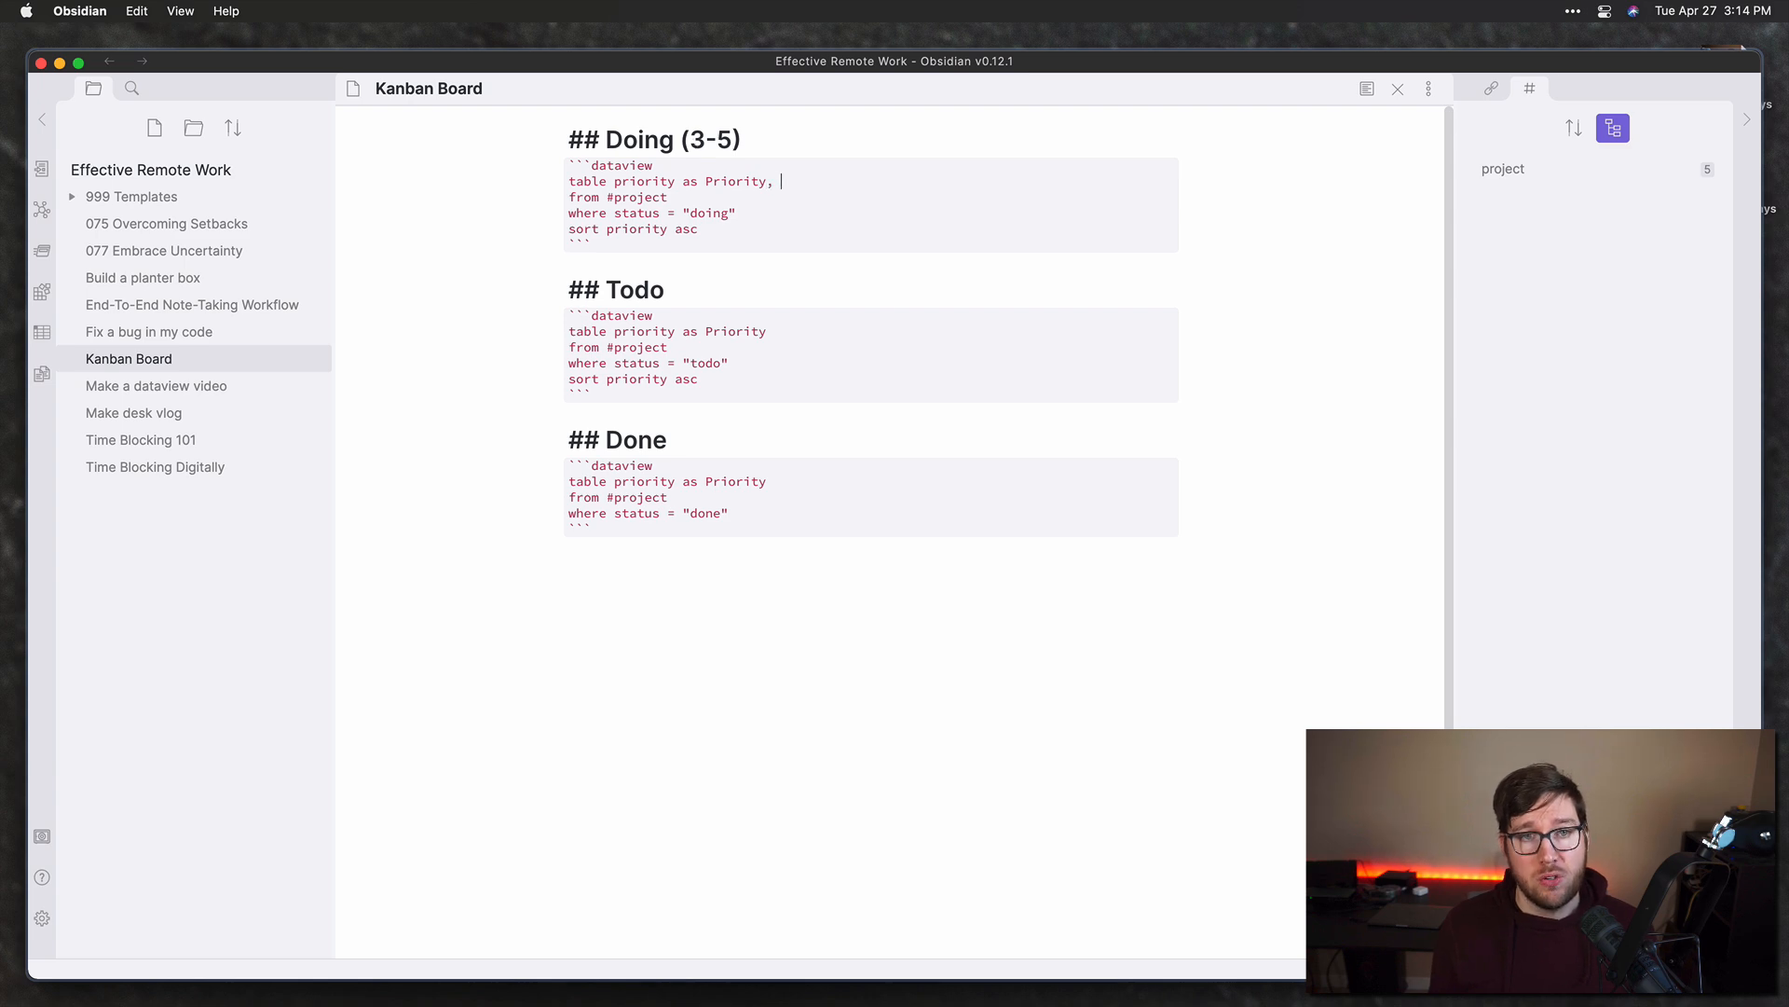
{"action": "type", "text": "things as Tasks"}
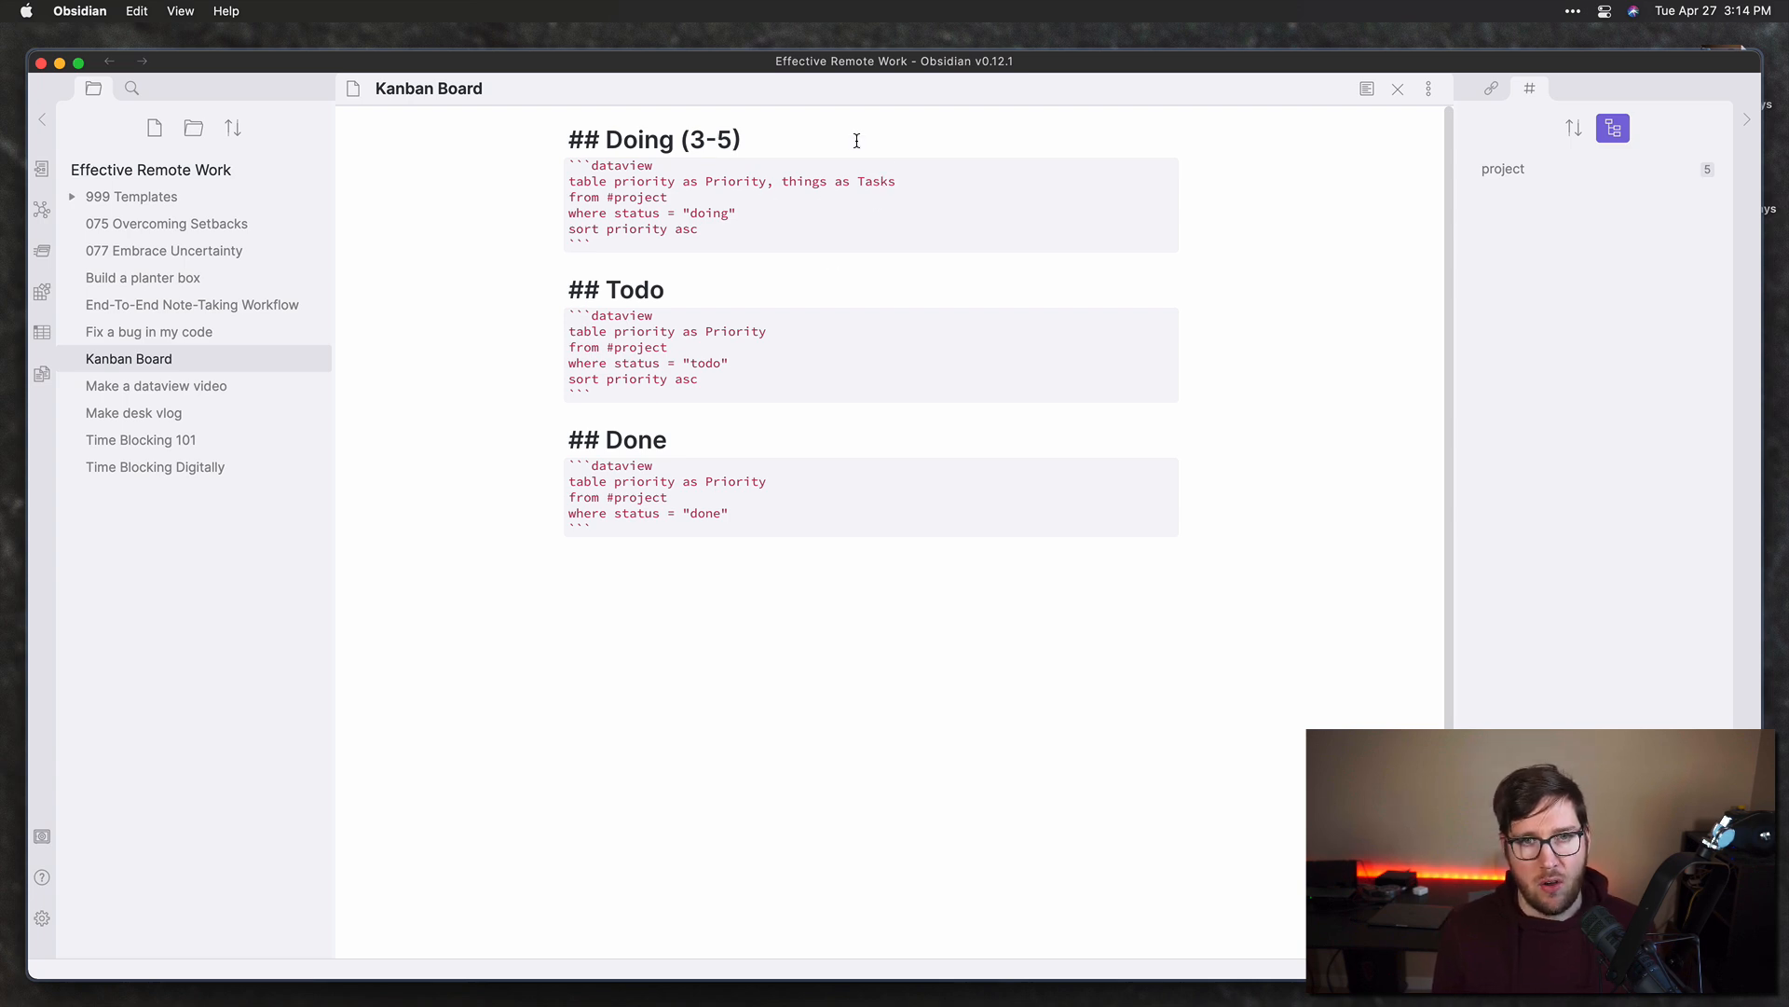
{"action": "key", "text": "super+e"}
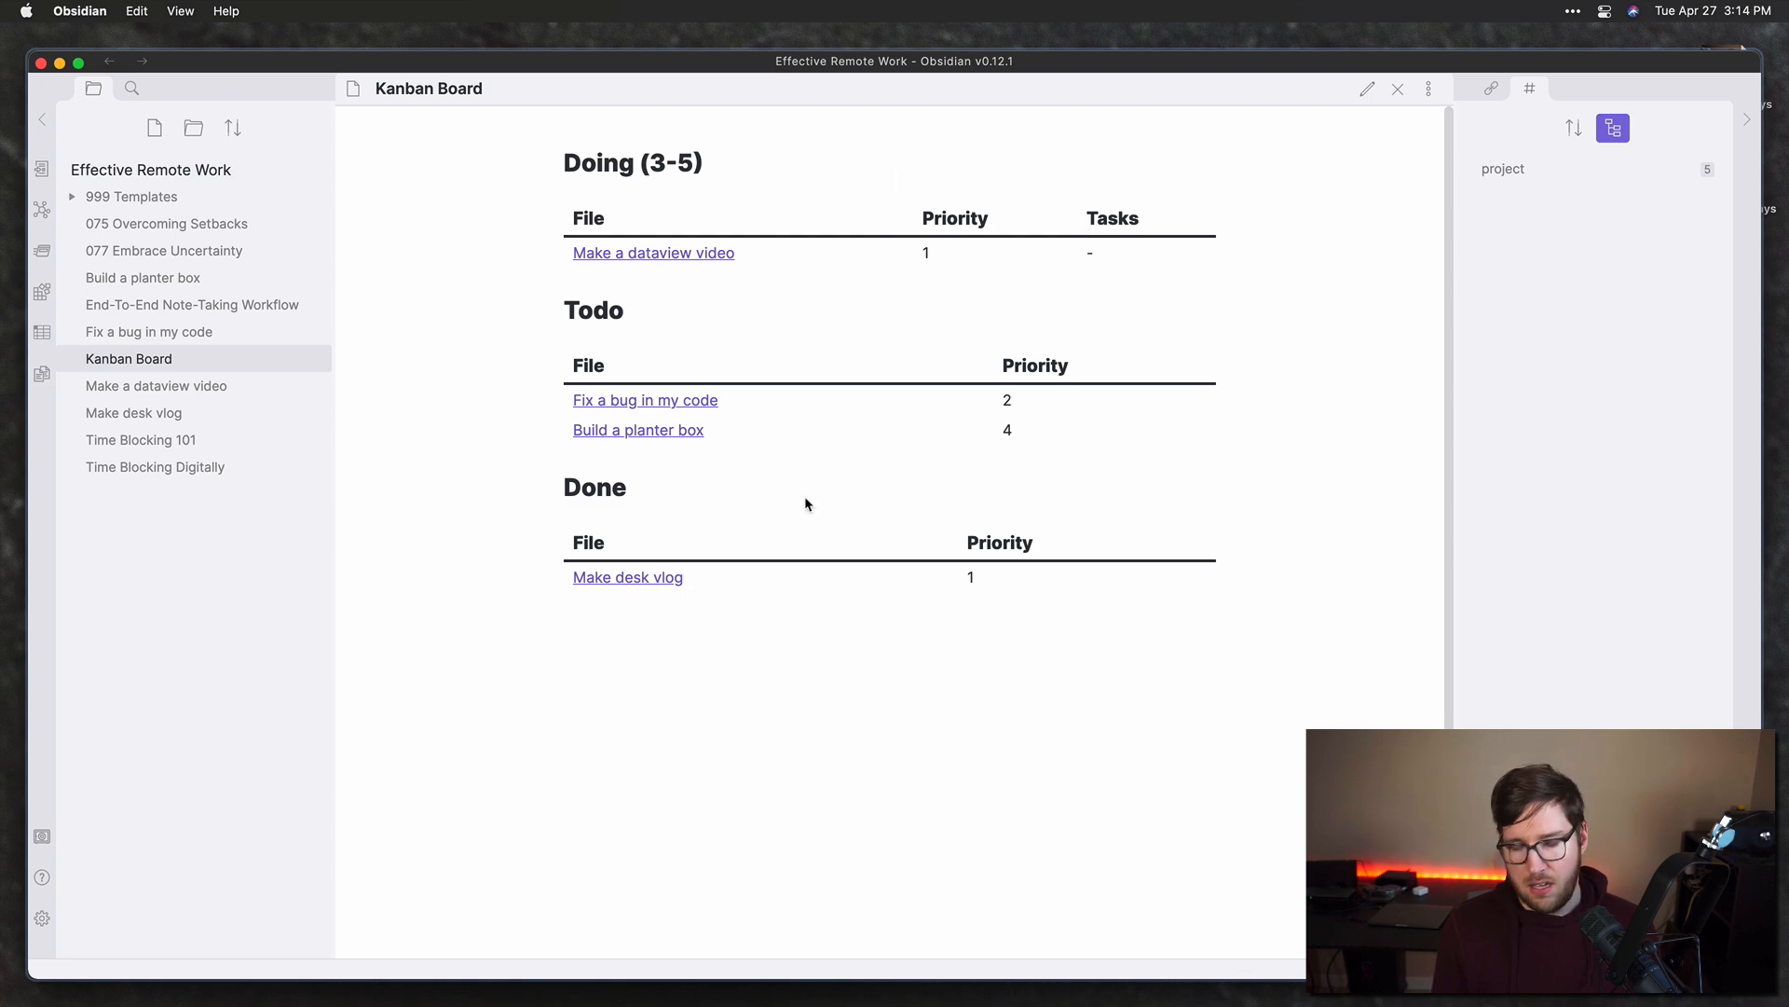
{"action": "key", "text": "alt+space"}
{"action": "type", "text": "t"}
{"action": "key", "text": "Escape"}
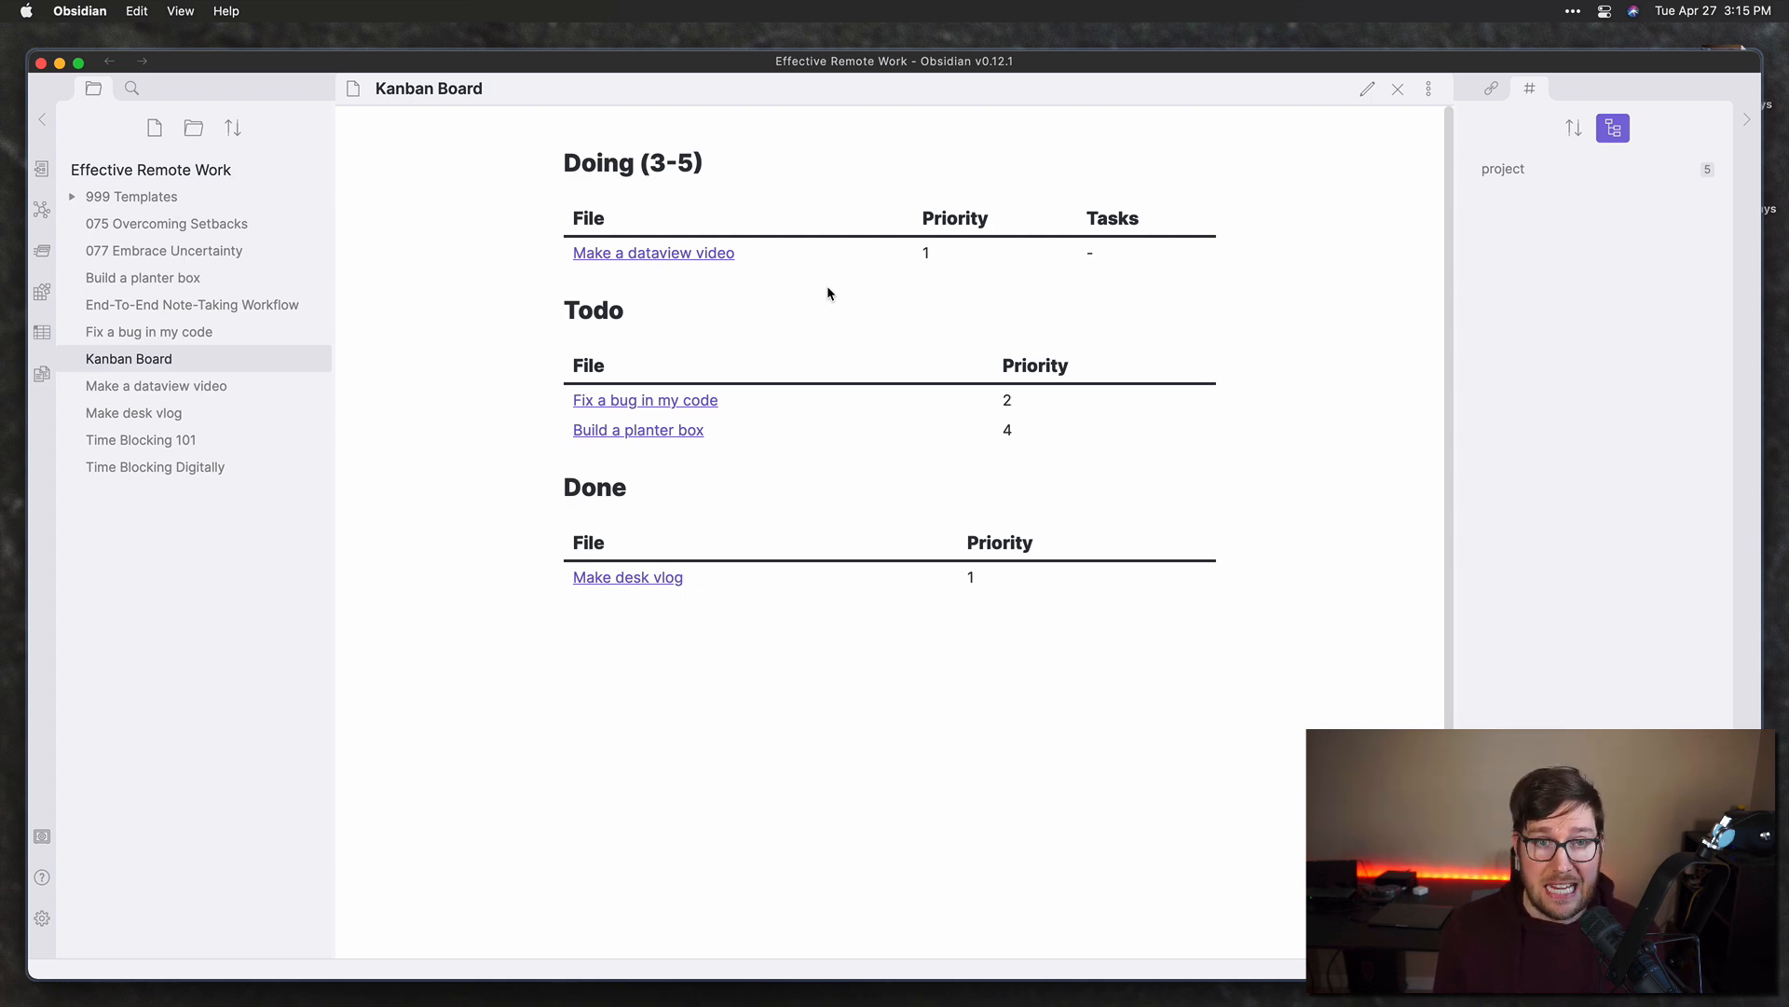
Step: Paste the project link things:///show?id=r6kaZYTDyLsdNzFFHcn6u into the things field of the "Make a dataview video" note
{"action": "left_click", "coordinate": [685, 257]}
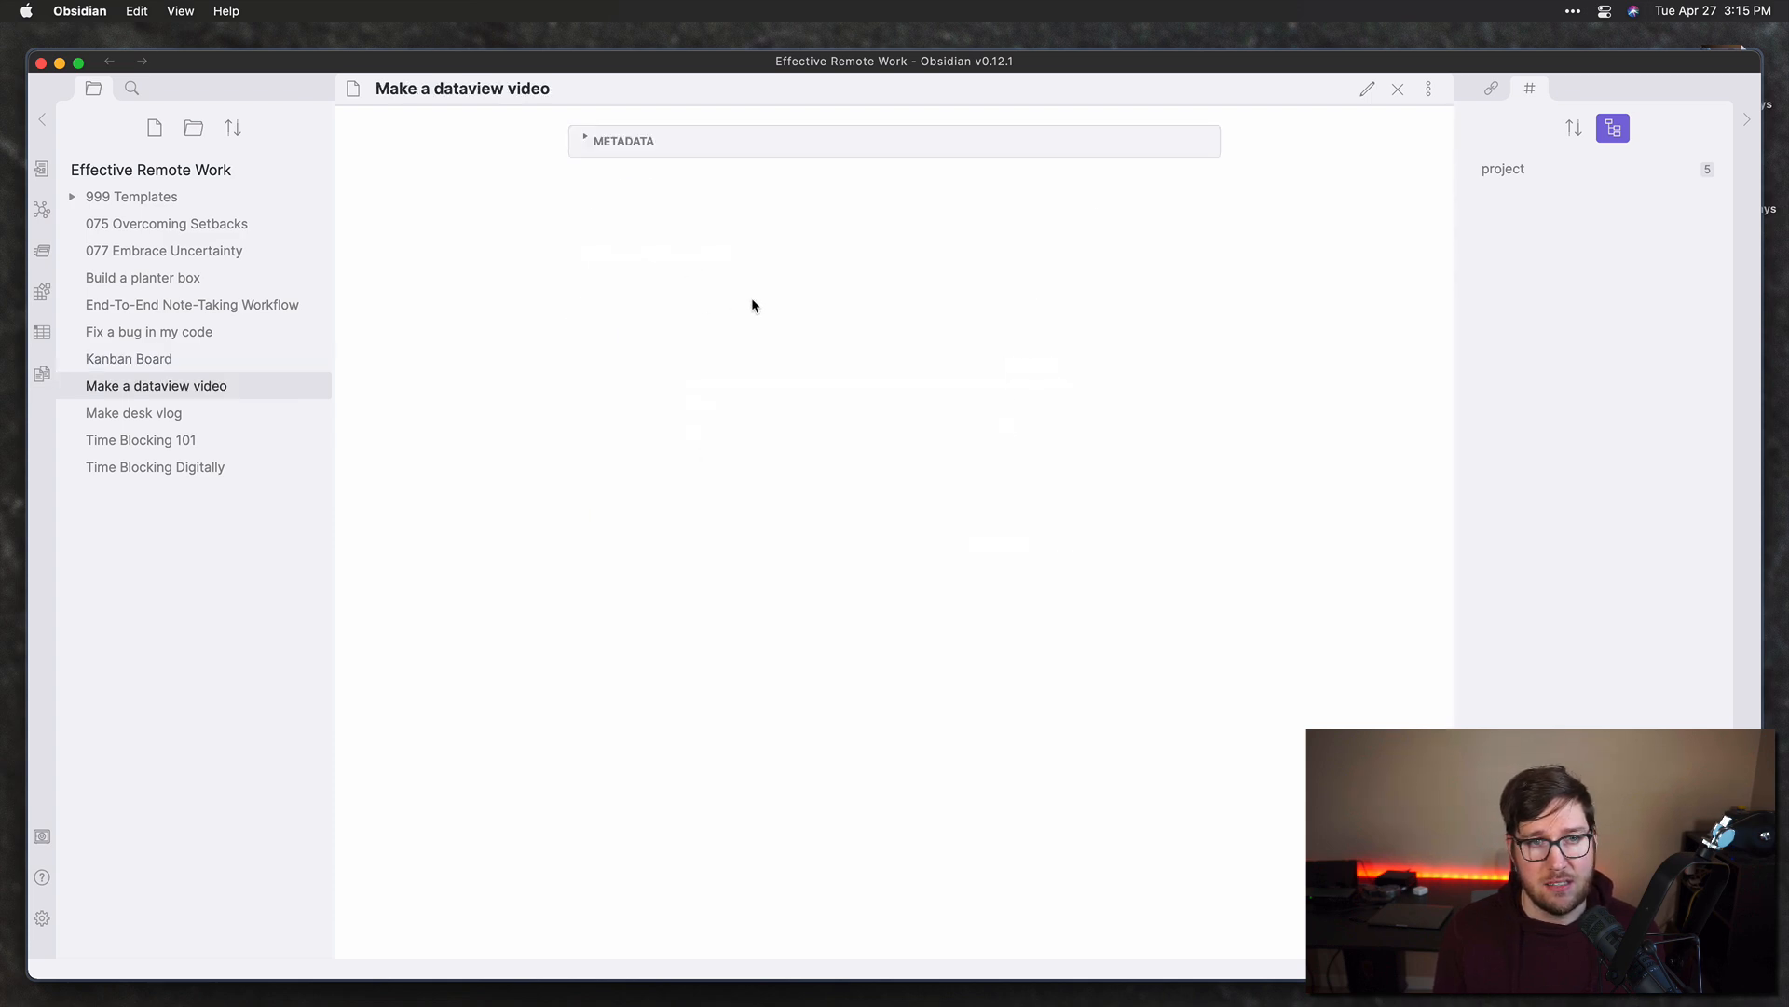
{"action": "left_click", "coordinate": [615, 138]}
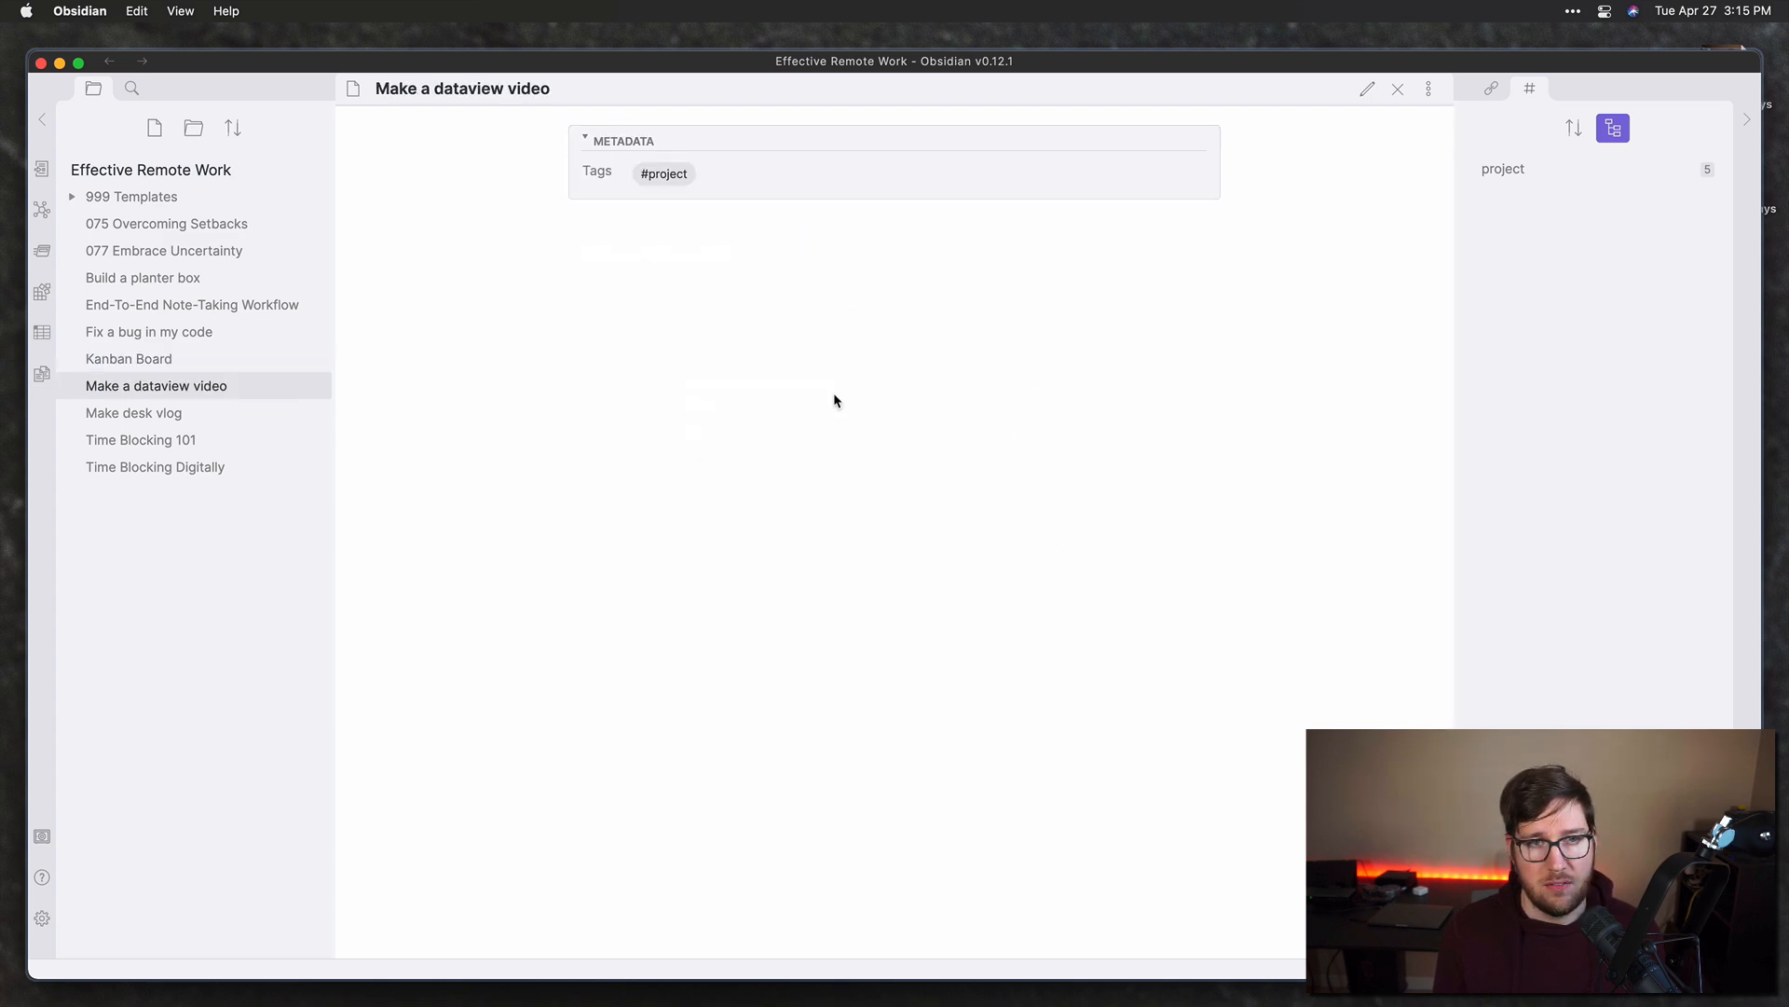
{"action": "key", "text": "super+e"}
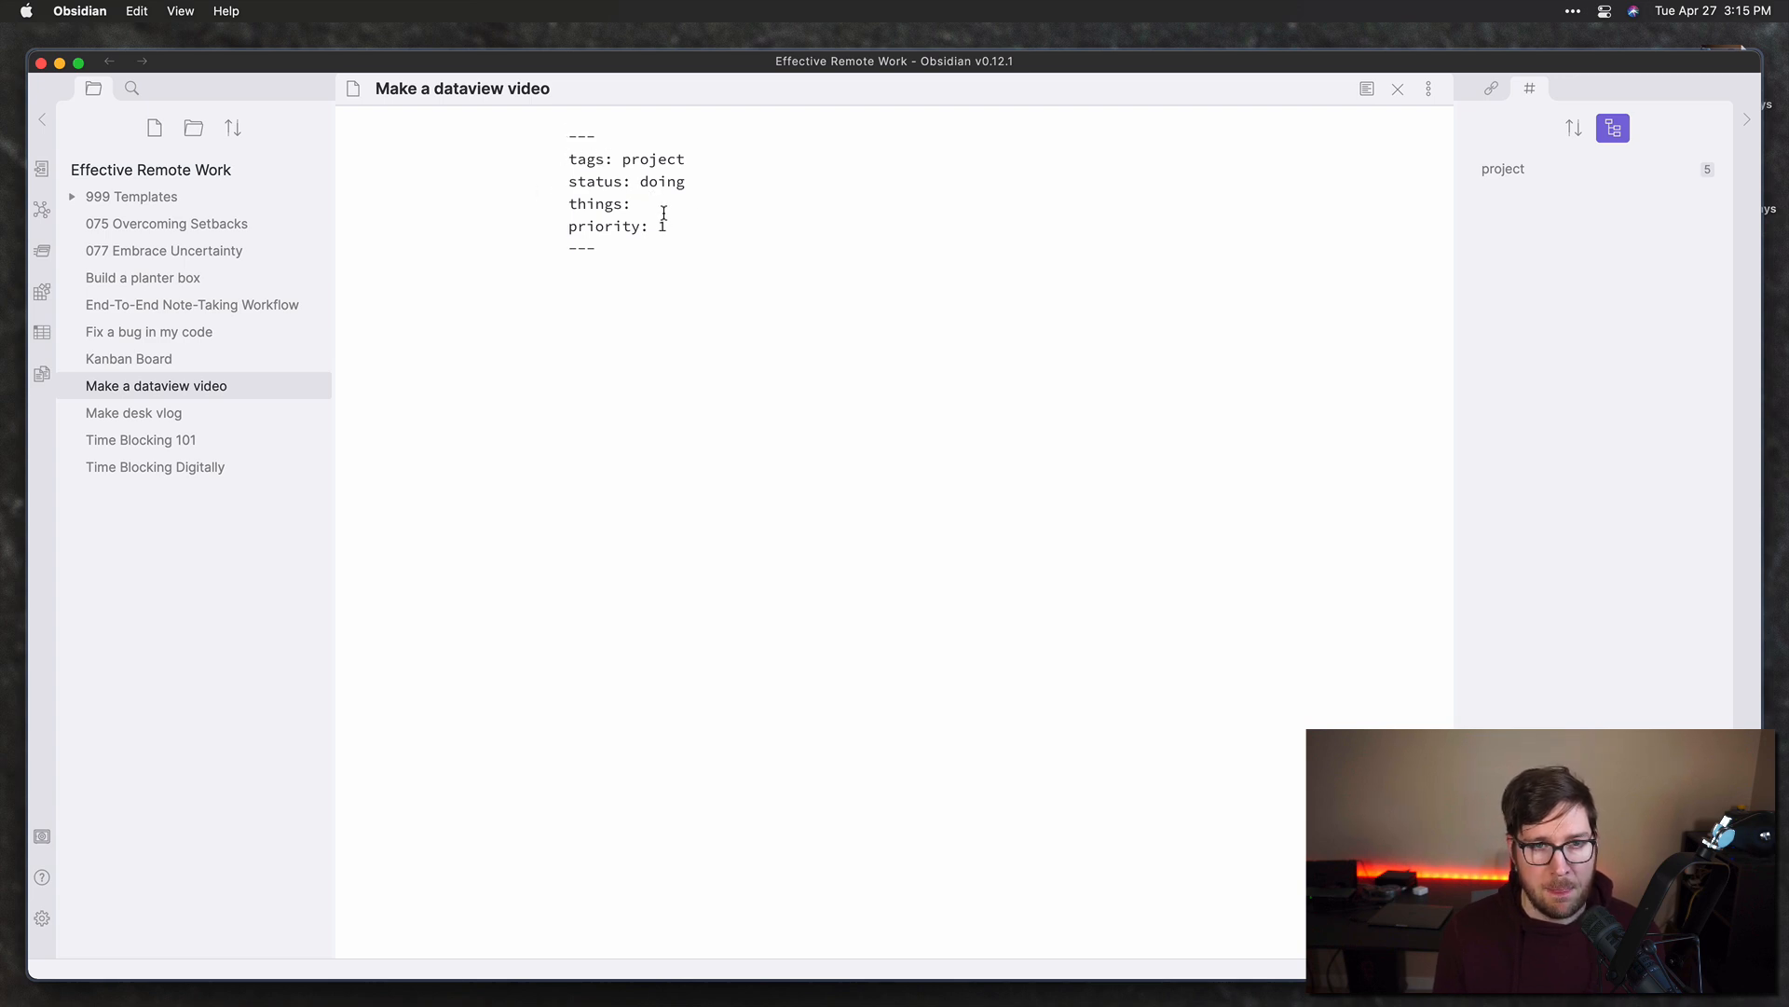
{"action": "key", "text": "super+v"}
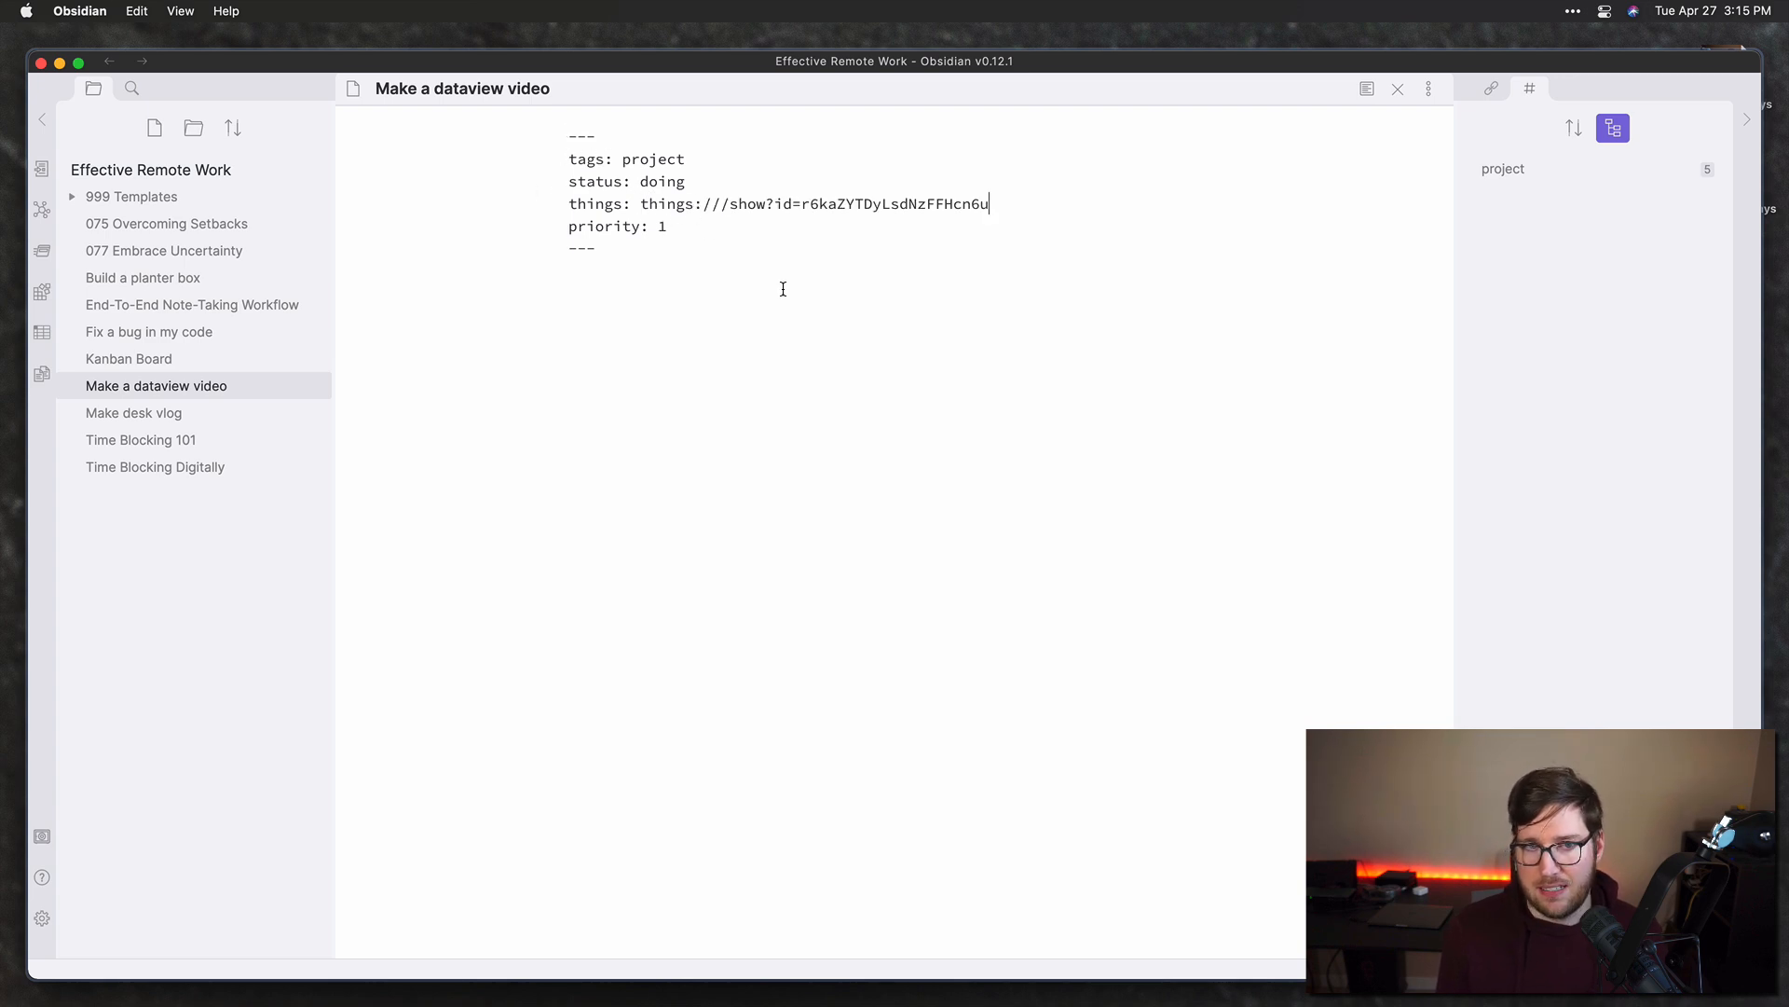
{"action": "left_click_drag", "start_coordinate": [641, 205], "coordinate": [975, 206]}
{"action": "left_click", "coordinate": [652, 341]}
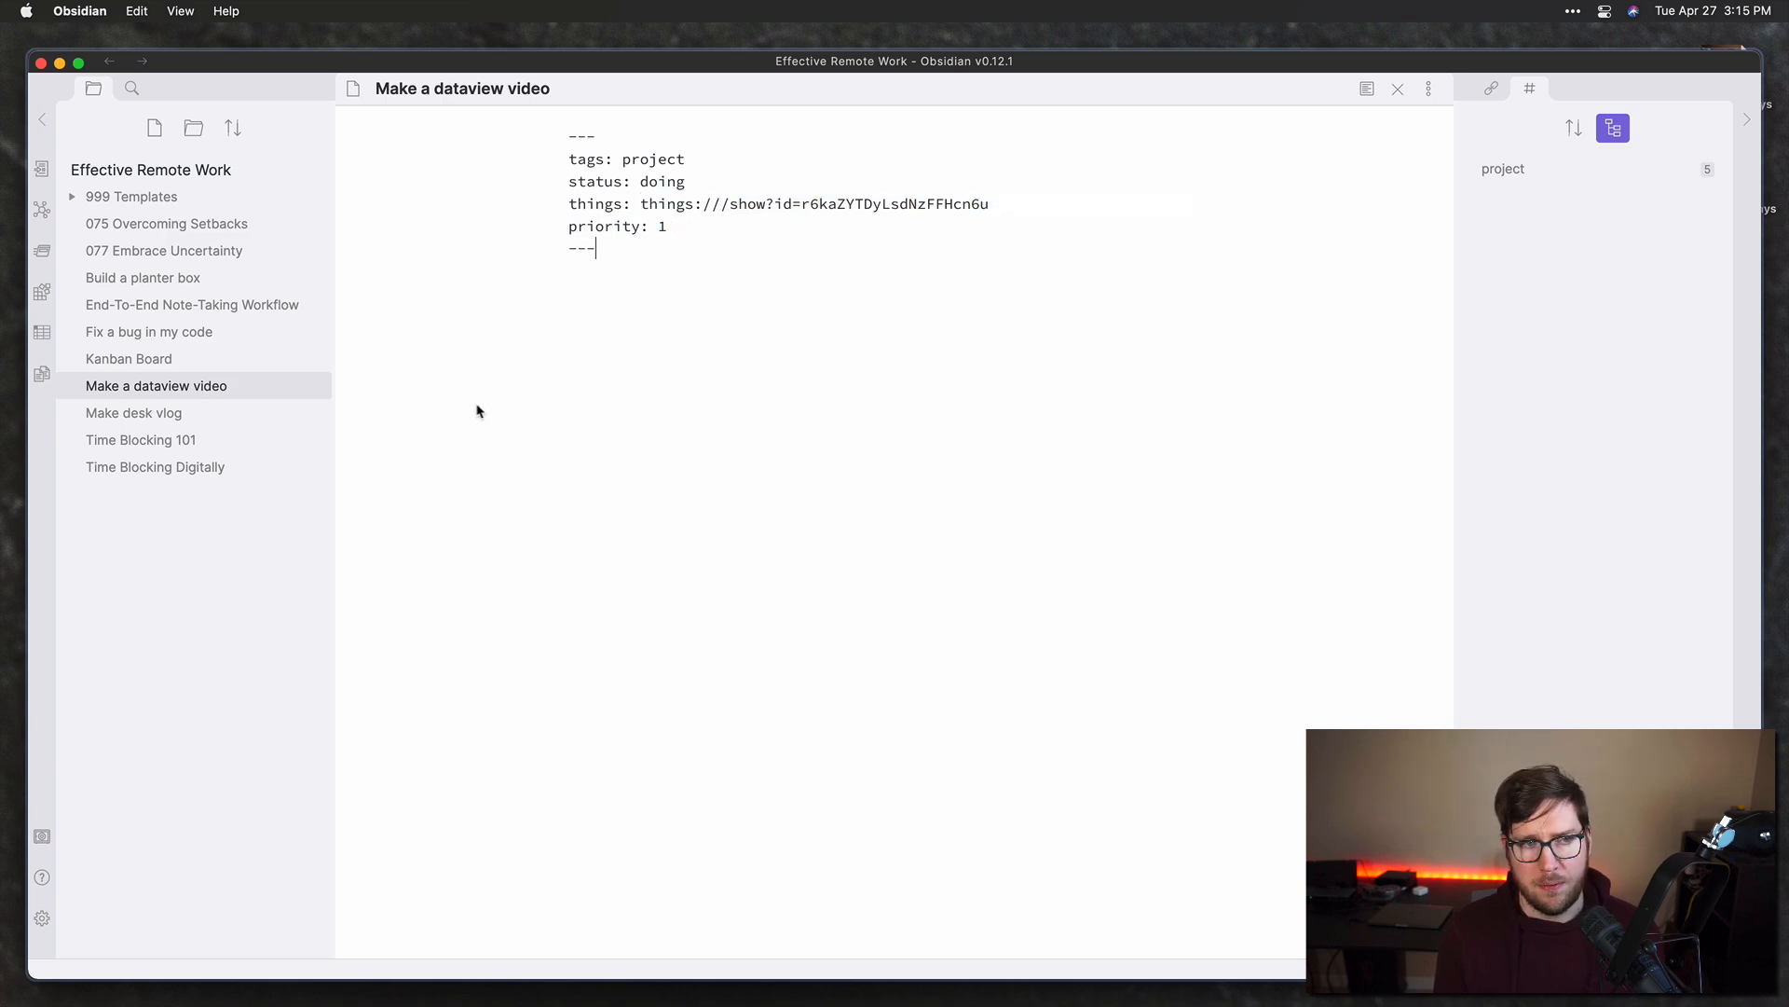
Step: Reopen the Kanban Board note in reading view and check the link in the Doing table's Tasks column
{"action": "right_click", "coordinate": [216, 369]}
{"action": "left_click", "coordinate": [215, 365]}
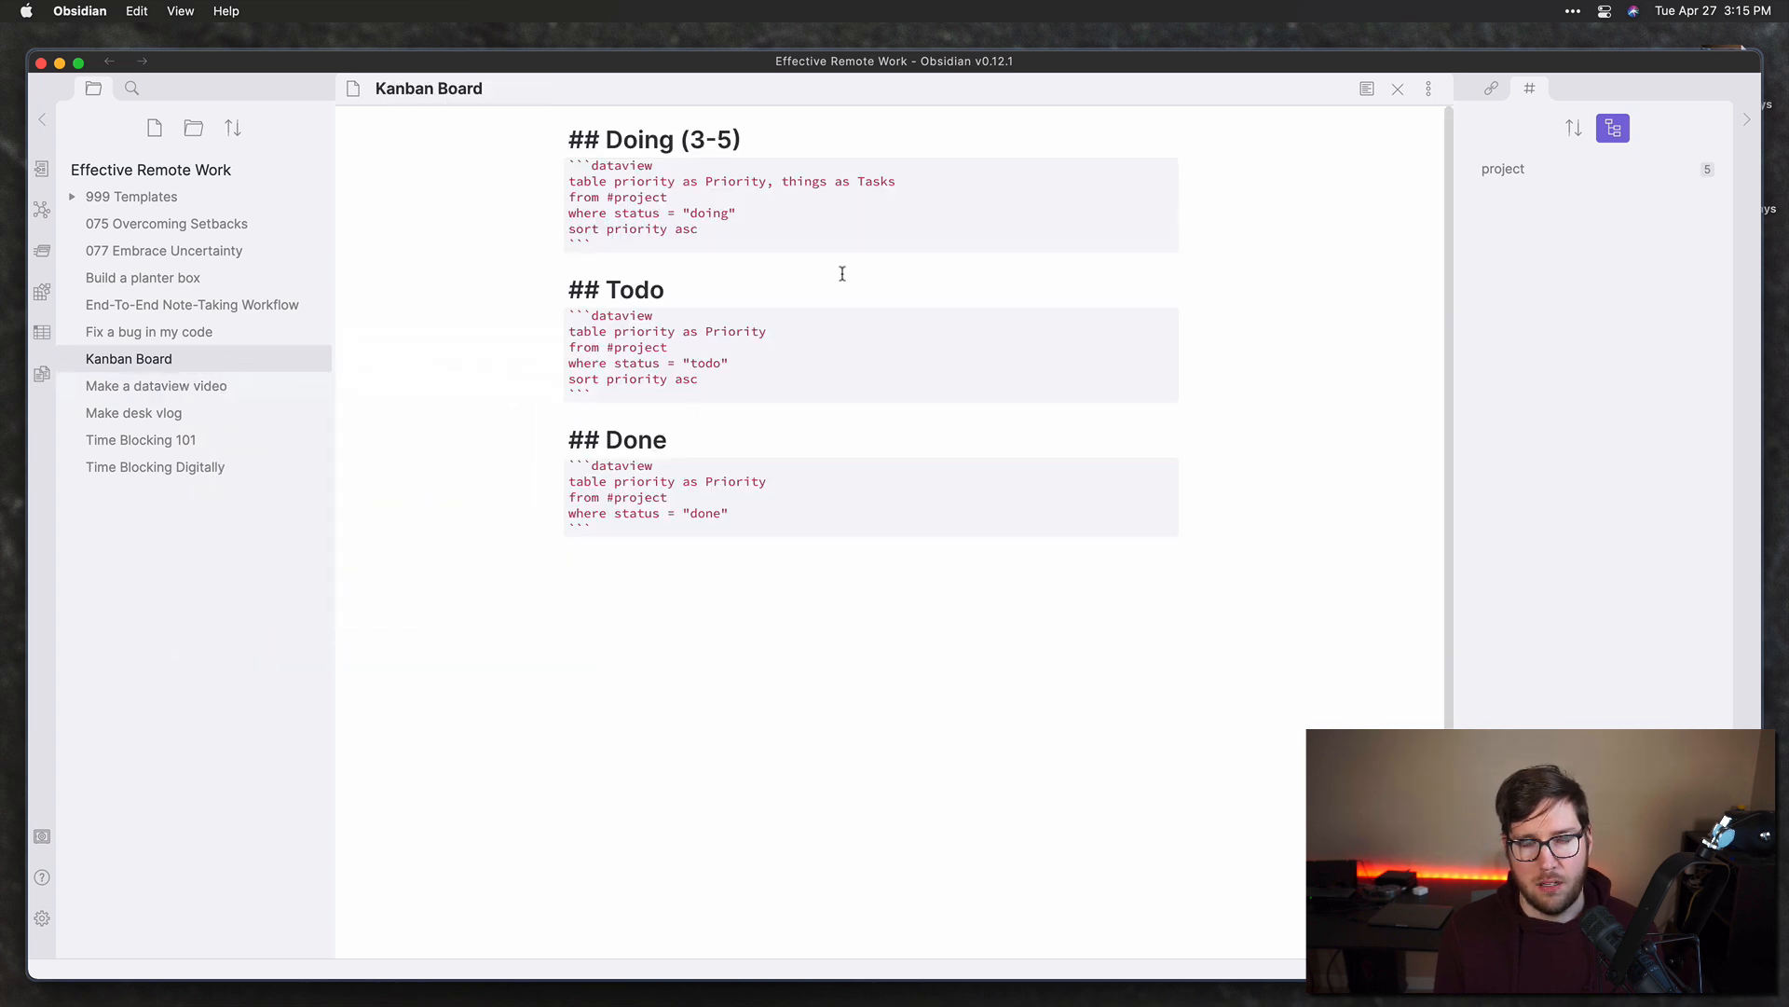
{"action": "left_click", "coordinate": [637, 692]}
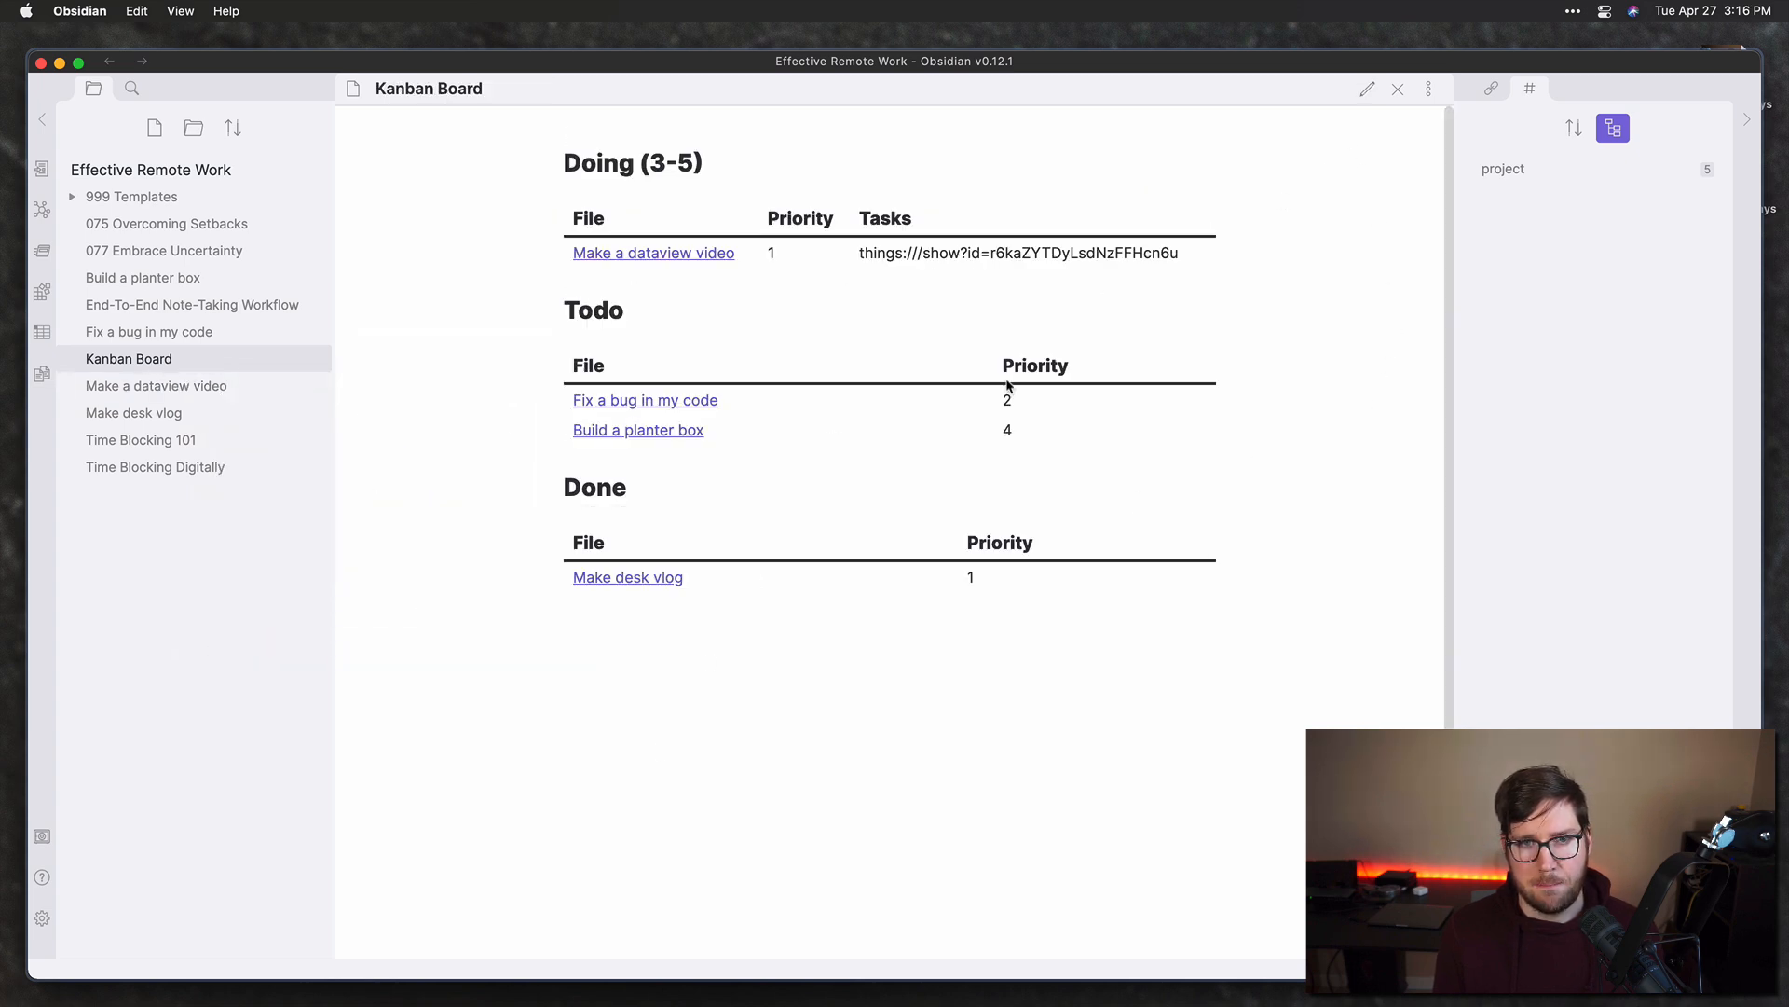
{"action": "left_click_drag", "start_coordinate": [859, 255], "coordinate": [1129, 273]}
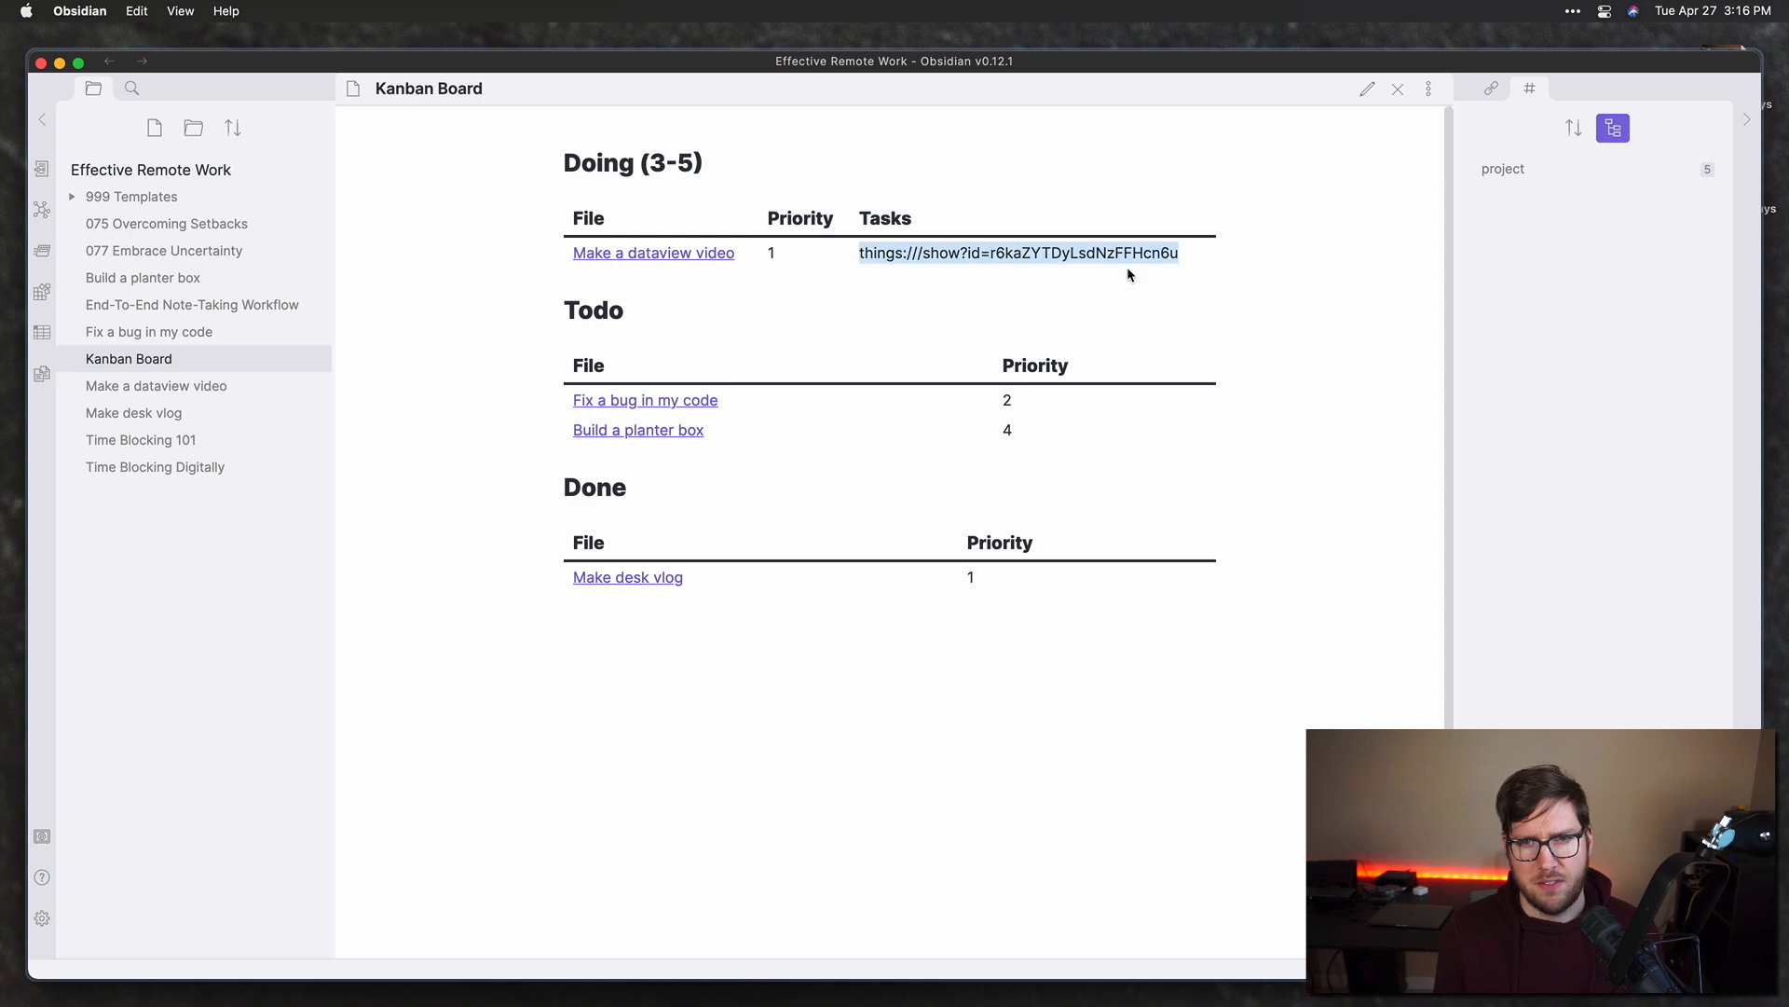
{"action": "left_click", "coordinate": [1209, 267]}
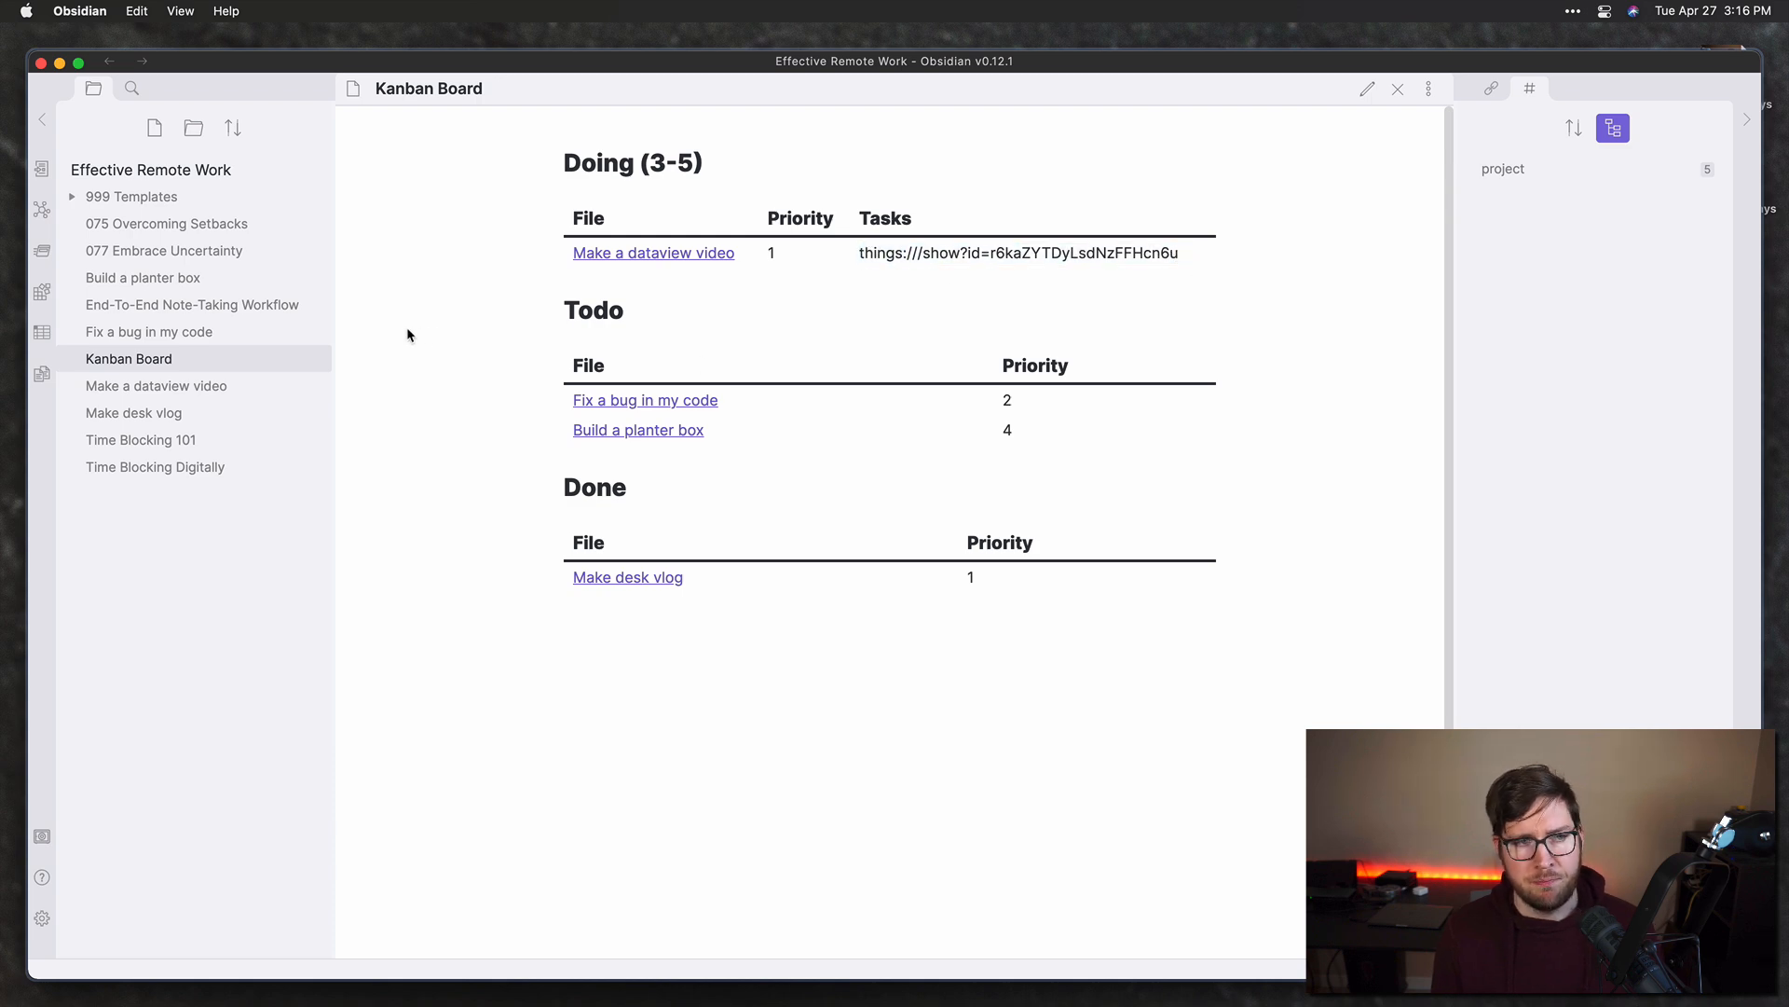
Step: Try wrapping the things link in the "Make a dataview video" note in angle brackets, with the Kanban Board reopened beside it in reading view
{"action": "left_click", "coordinate": [673, 252], "text": "super"}
{"action": "left_click", "coordinate": [992, 203]}
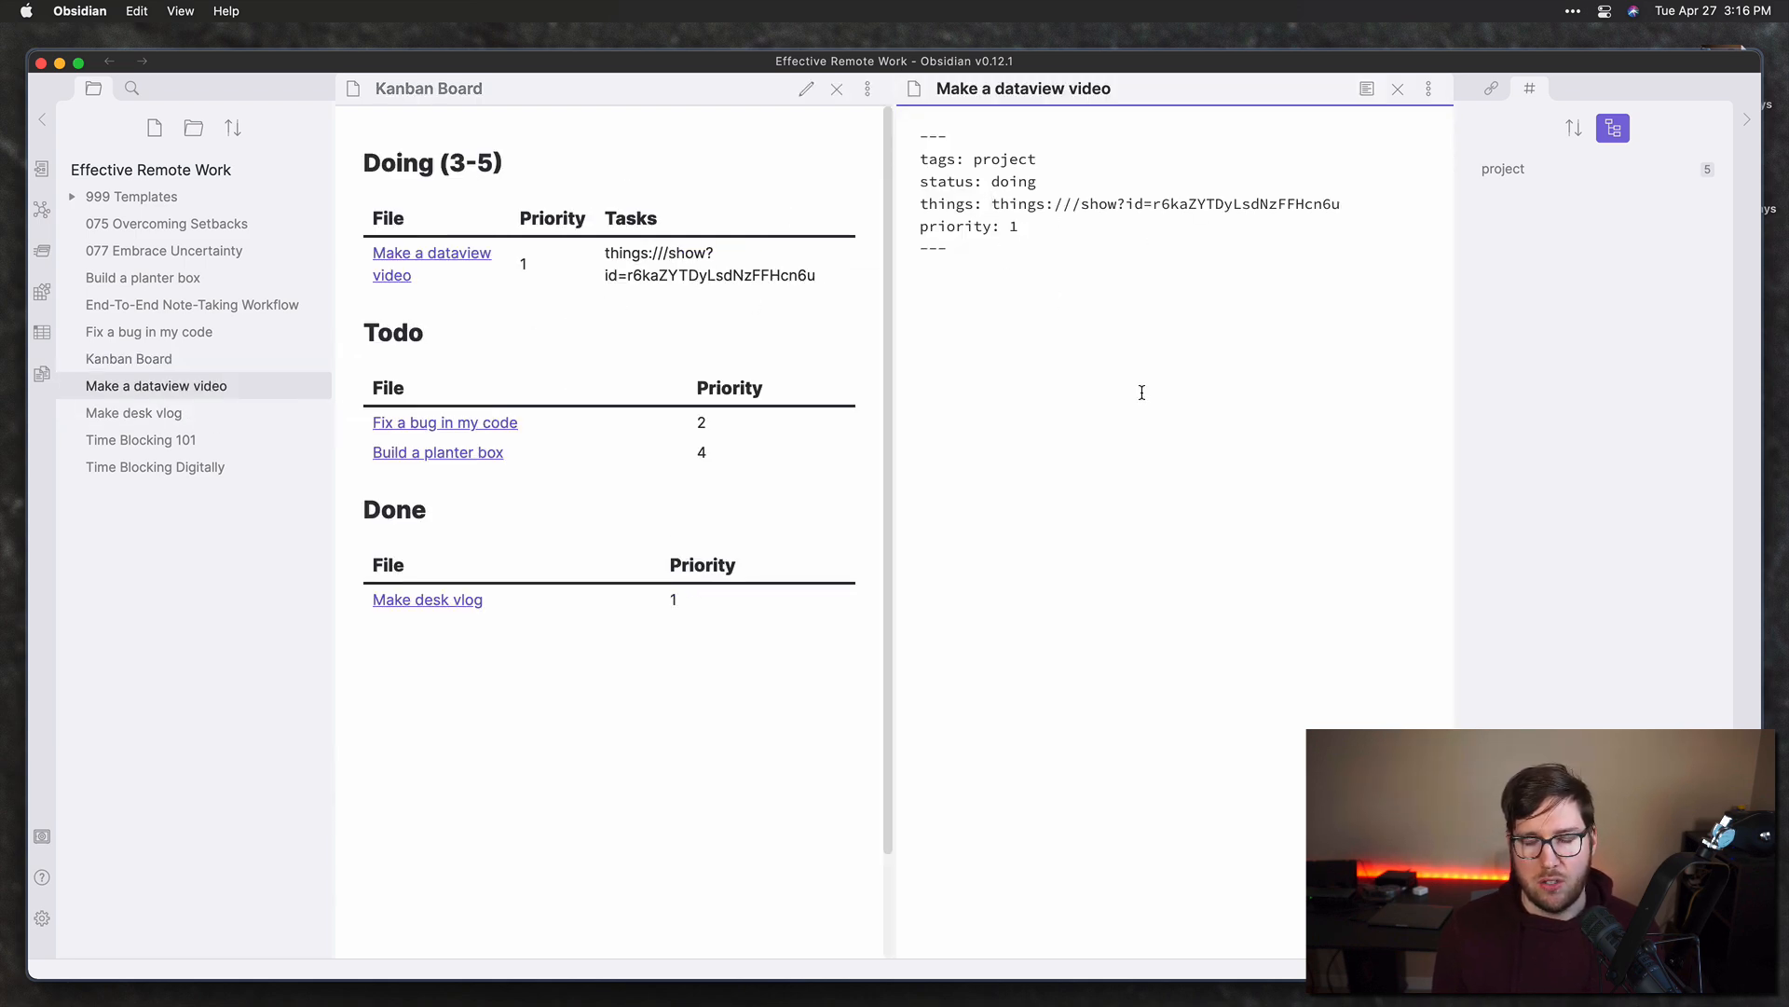
{"action": "type", "text": "<"}
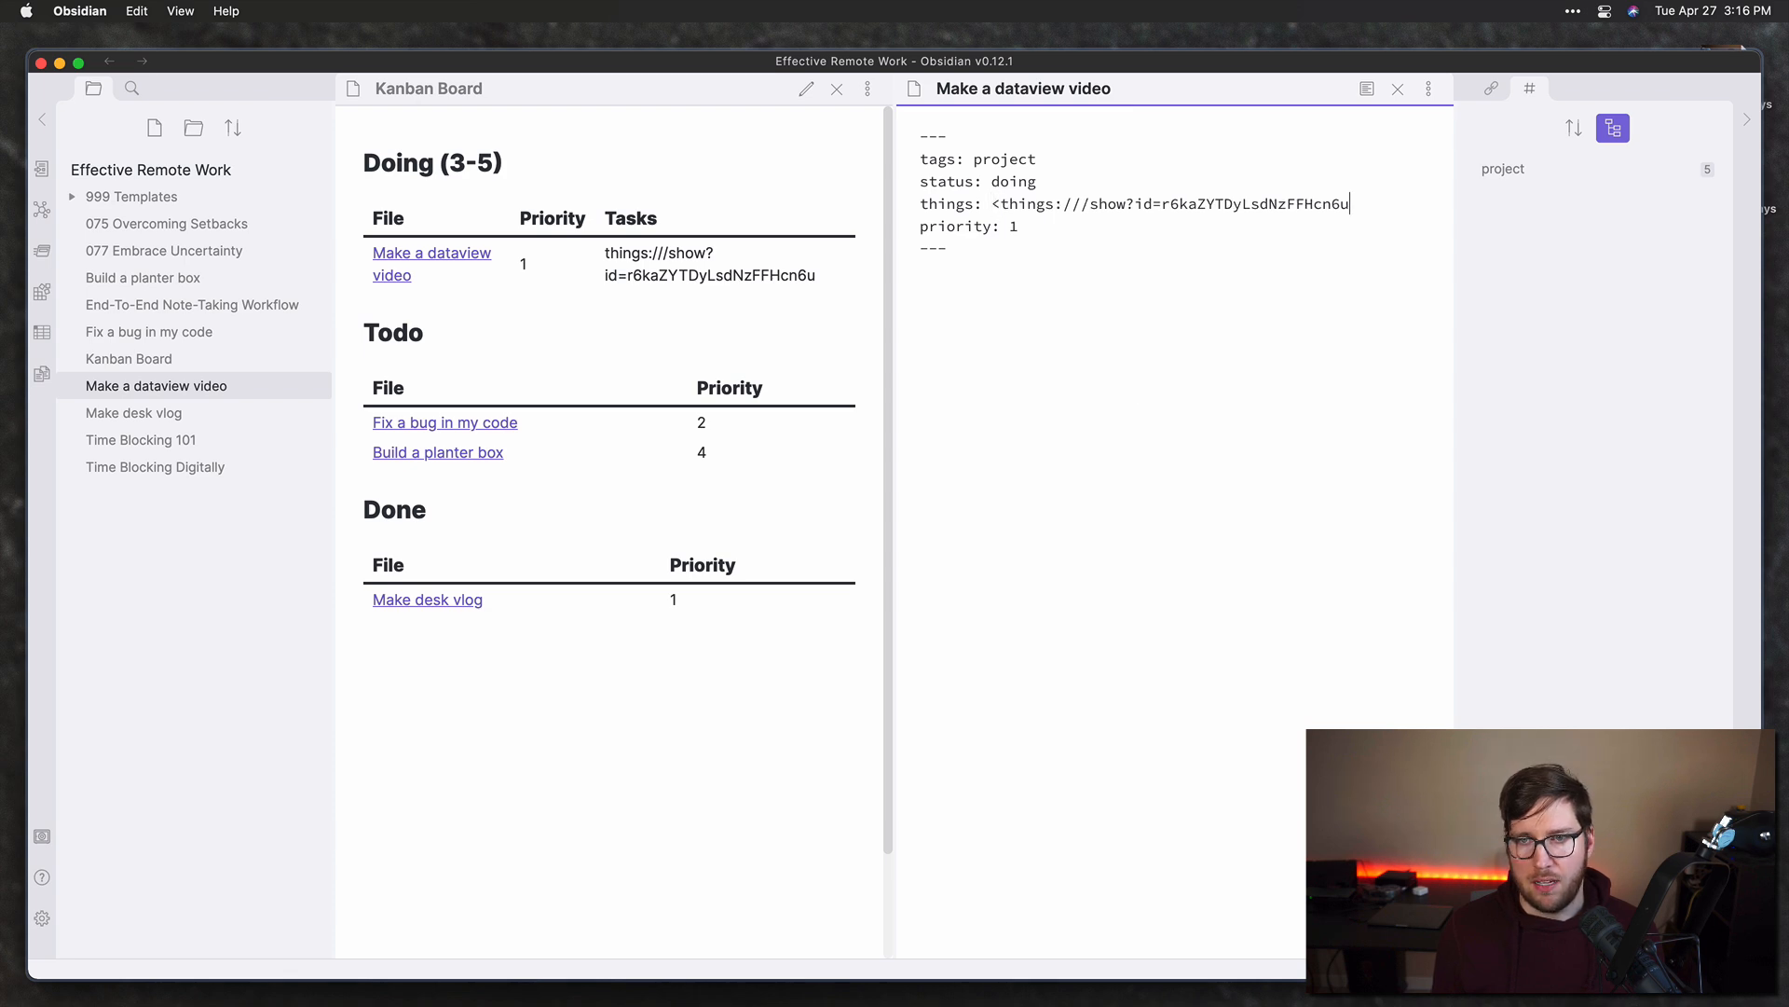
{"action": "left_click", "coordinate": [800, 158]}
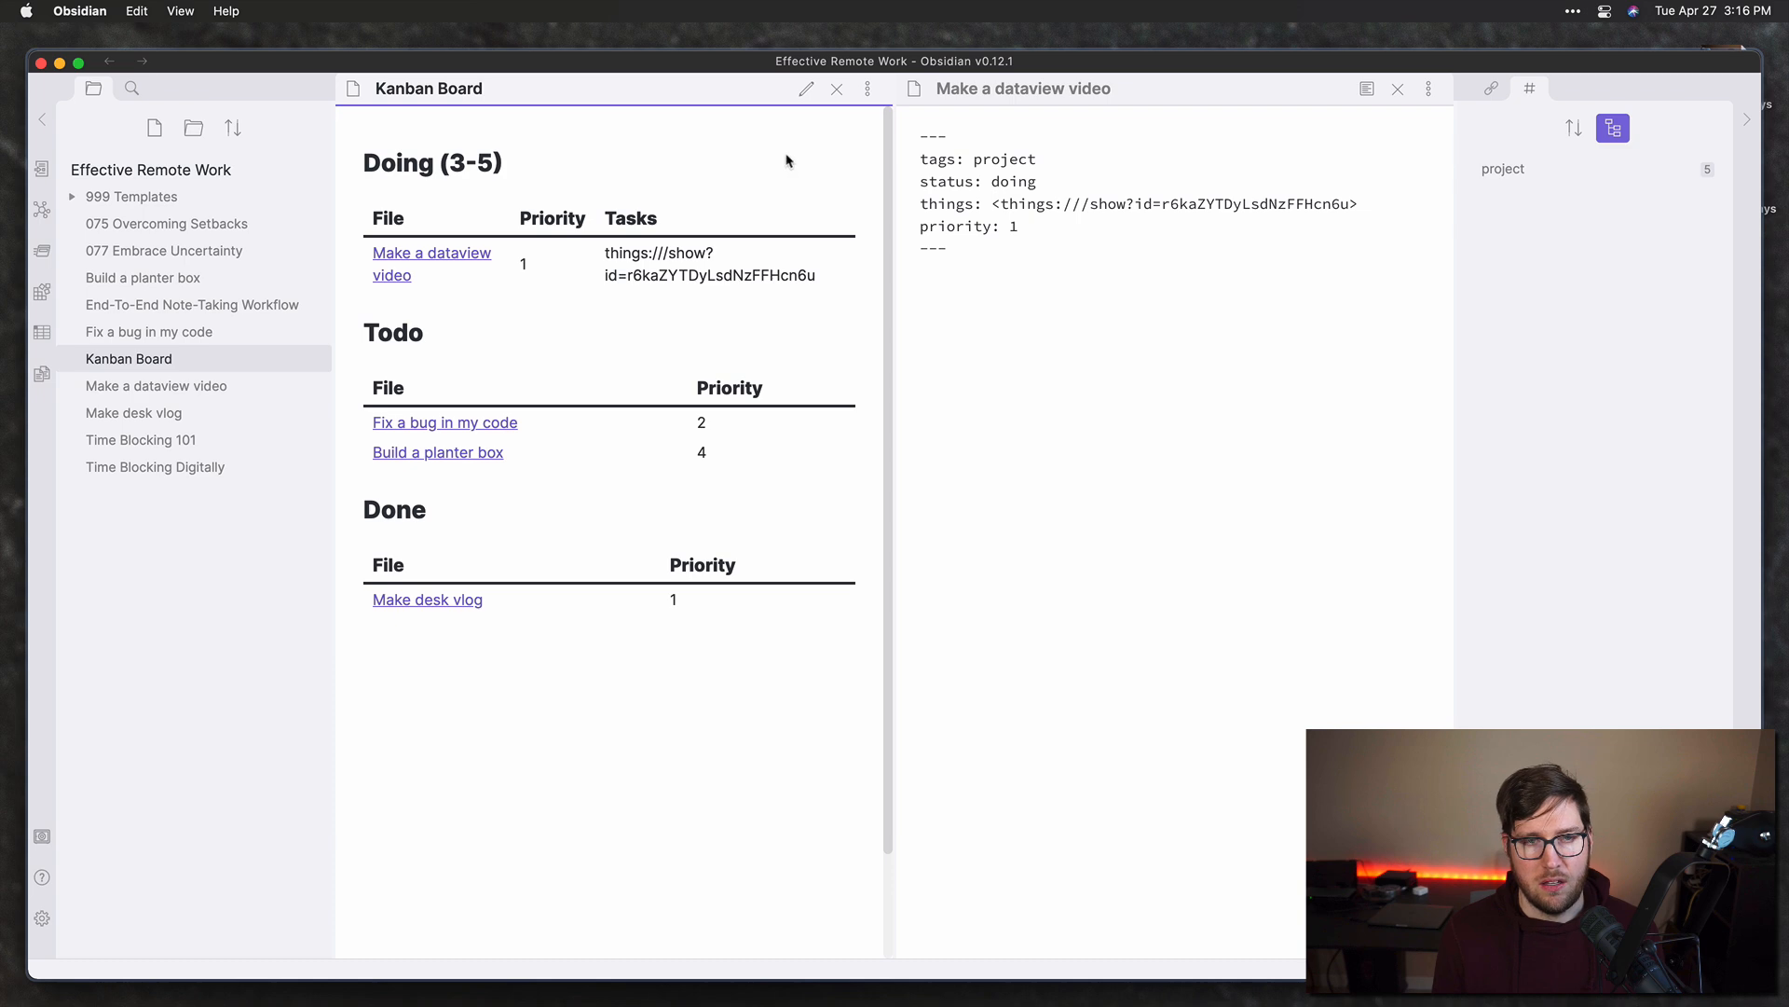
{"action": "left_click", "coordinate": [836, 100]}
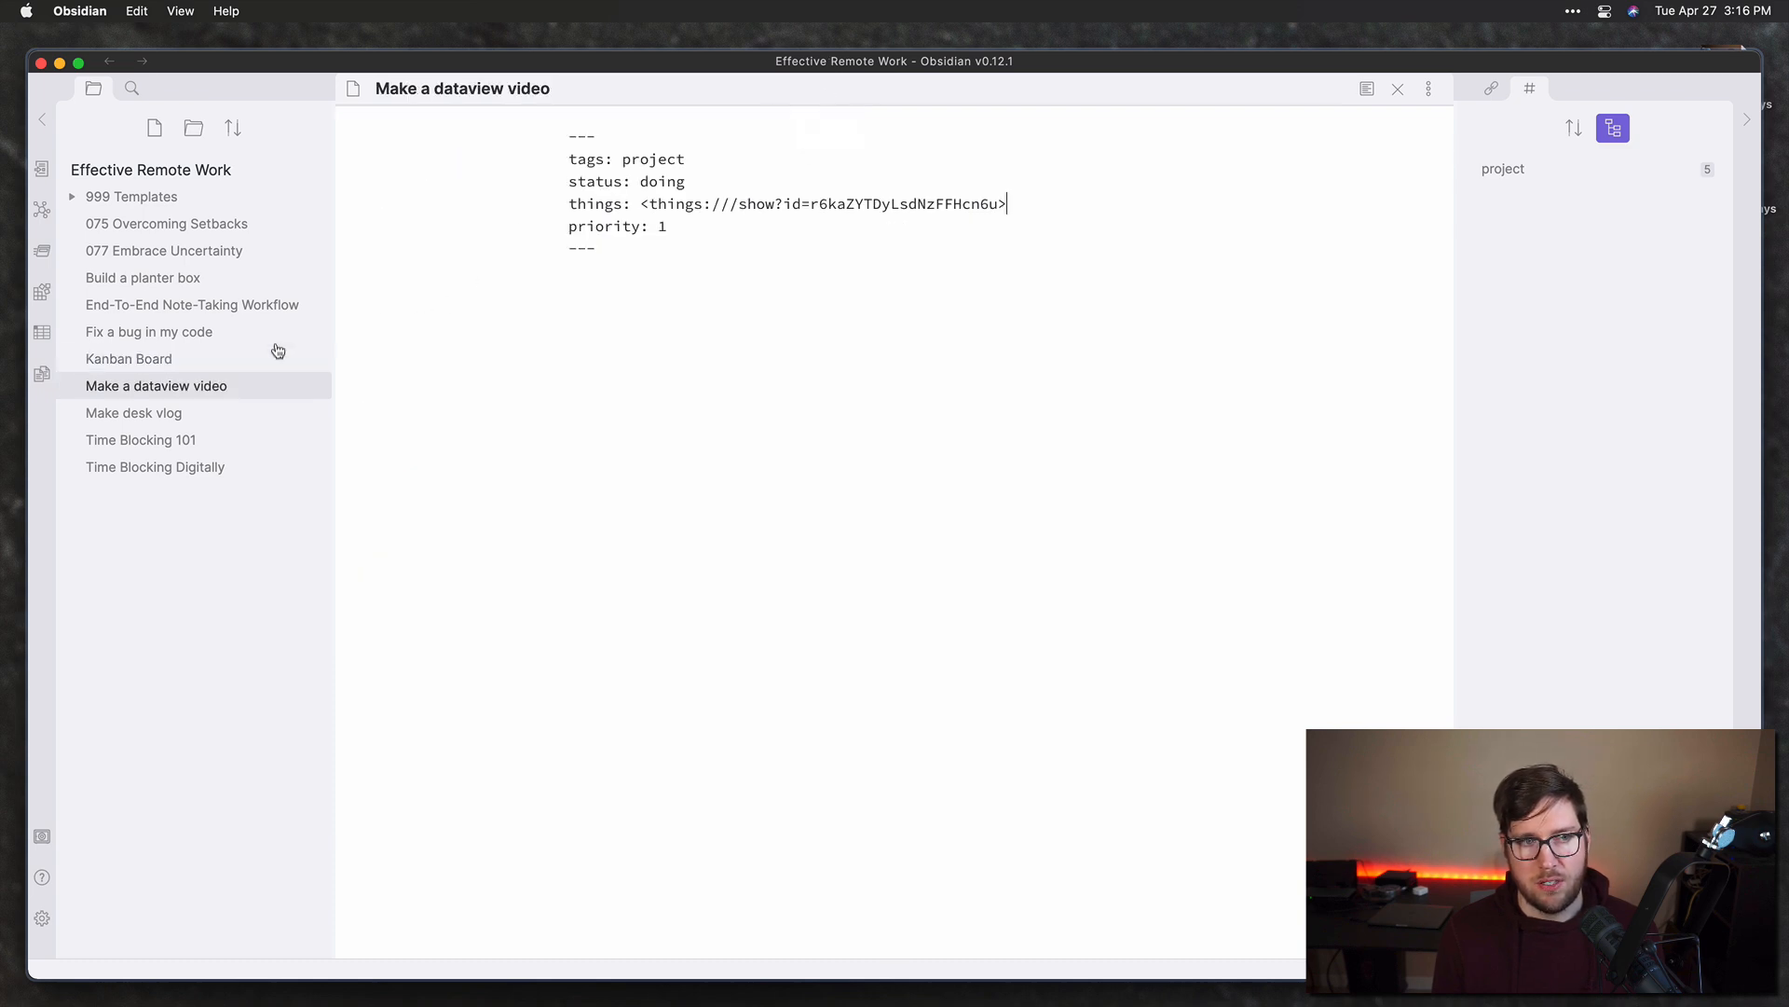
{"action": "left_click", "coordinate": [208, 360], "text": "super"}
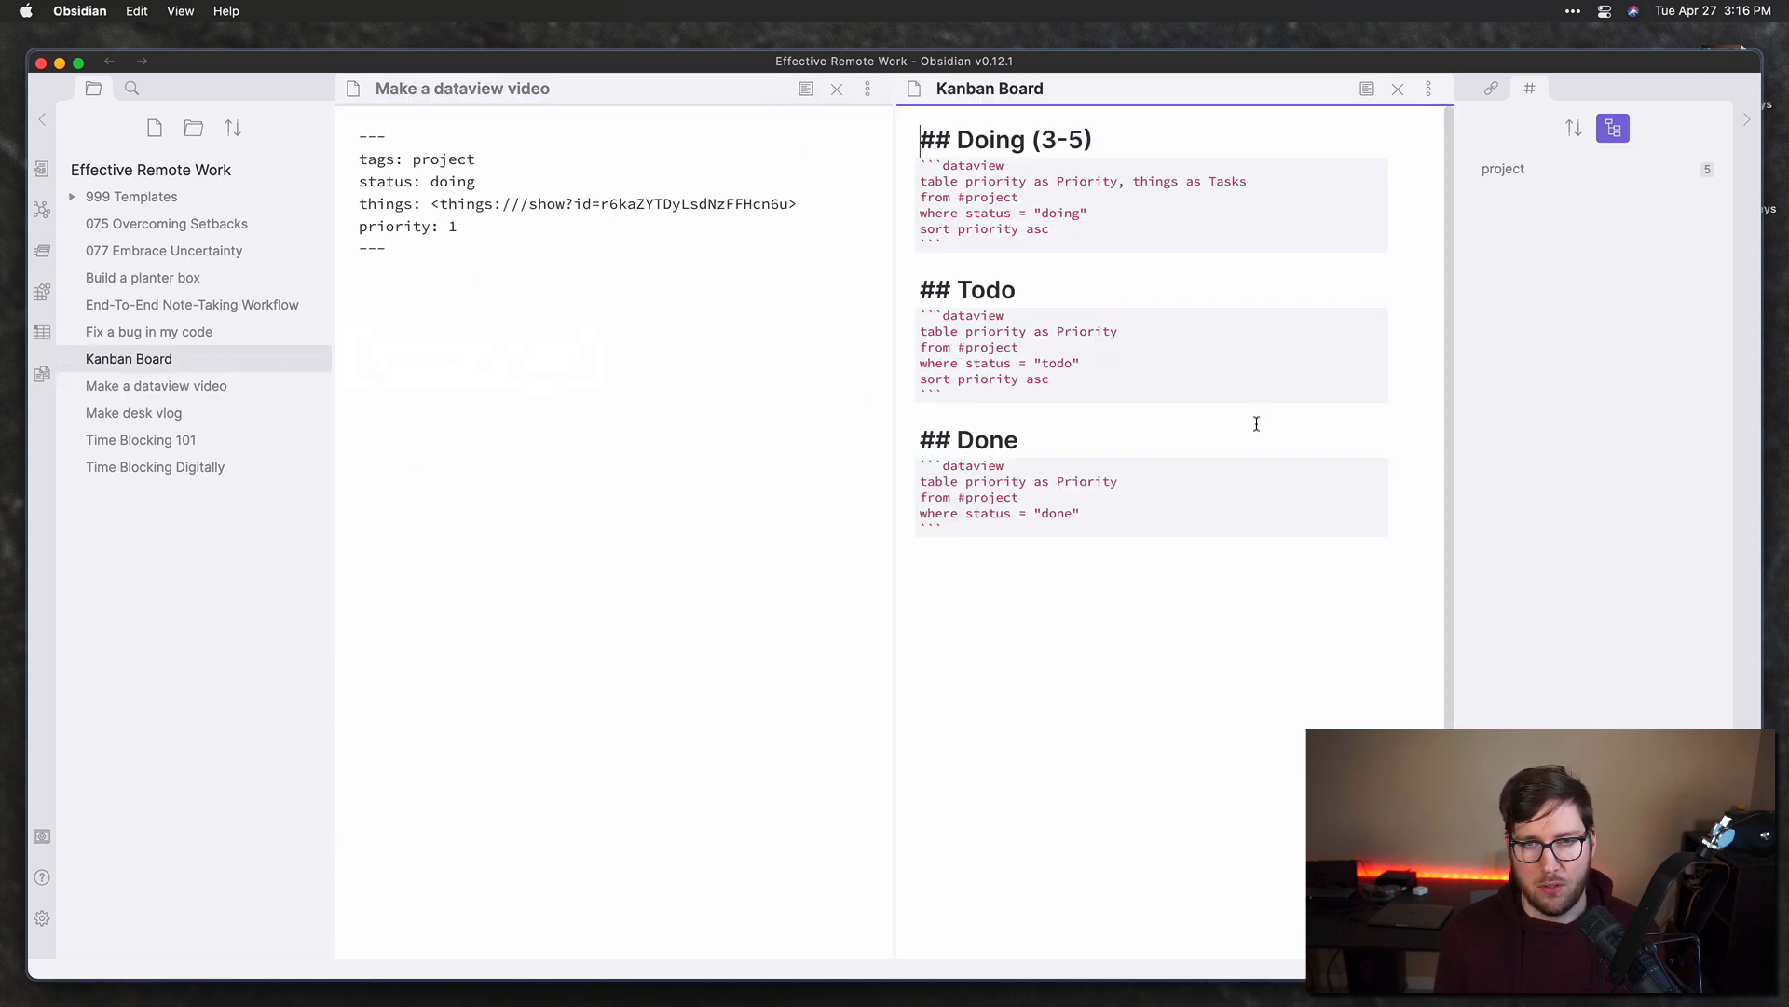
{"action": "key", "text": "super+e"}
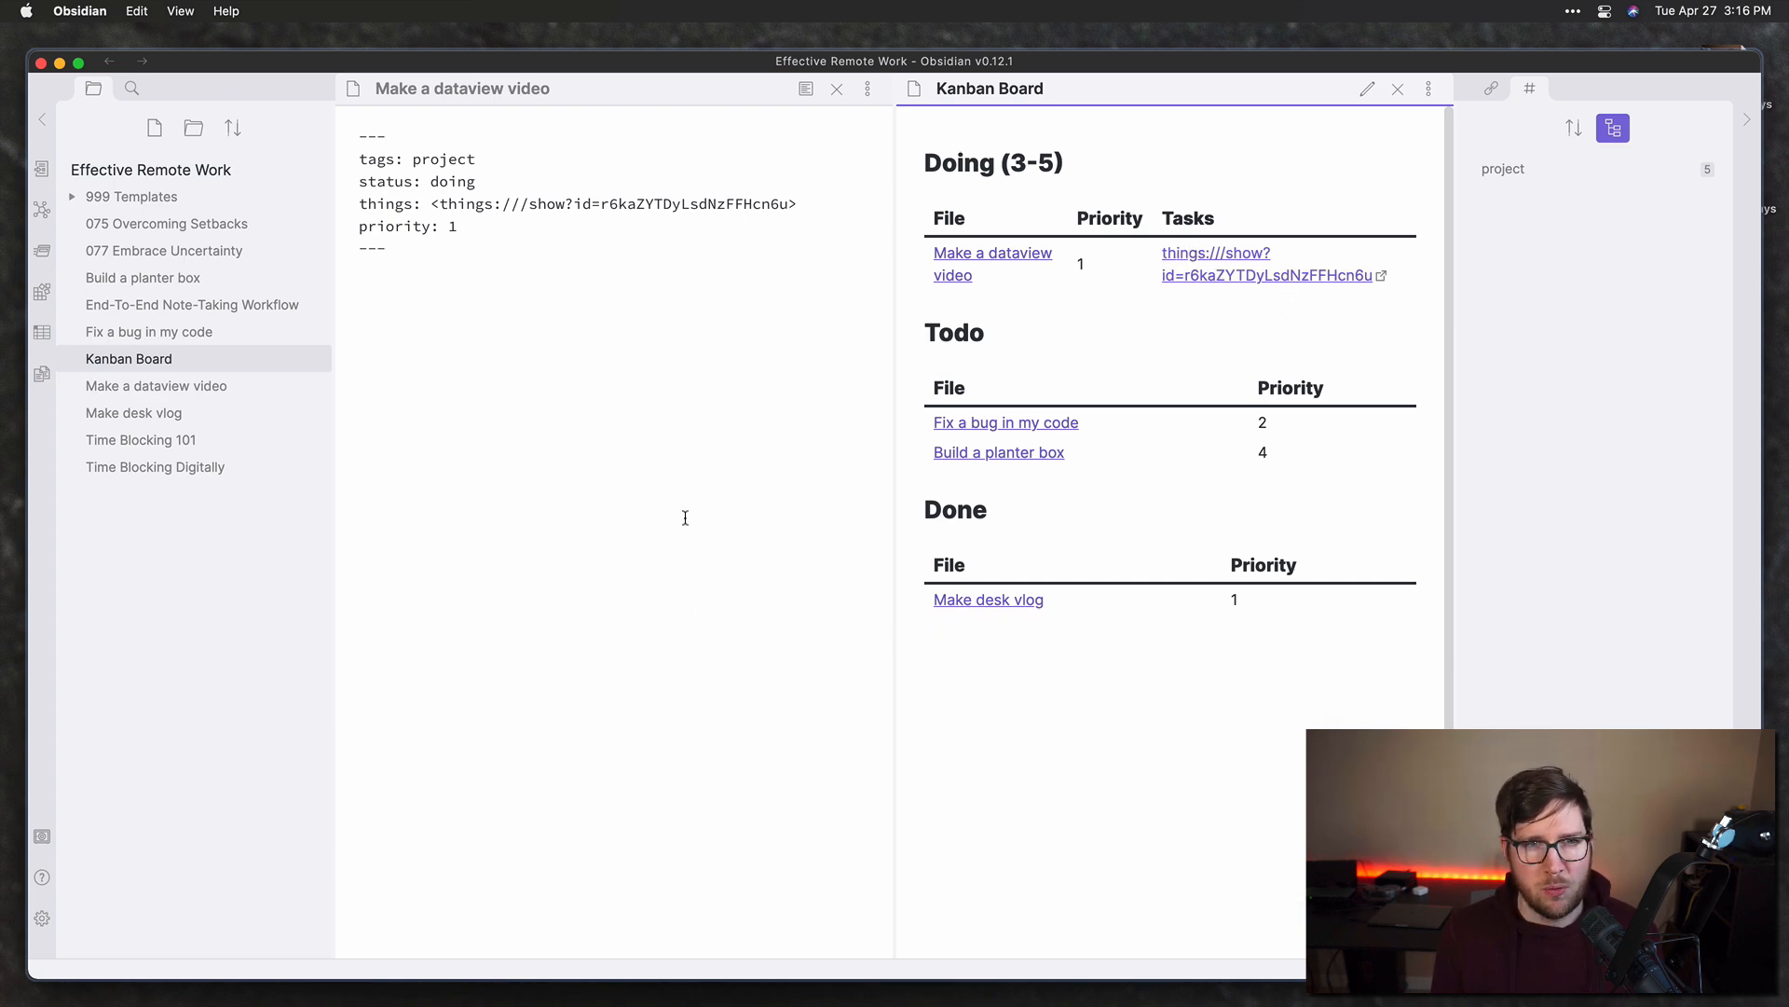
Step: Replace the angle brackets around the things link with Markdown link syntax, using the open book emoji as link text
{"action": "left_click", "coordinate": [539, 227]}
{"action": "left_click", "coordinate": [439, 203]}
{"action": "key", "text": "BackSpace"}
{"action": "left_click", "coordinate": [791, 204]}
{"action": "key", "text": "BackSpace"}
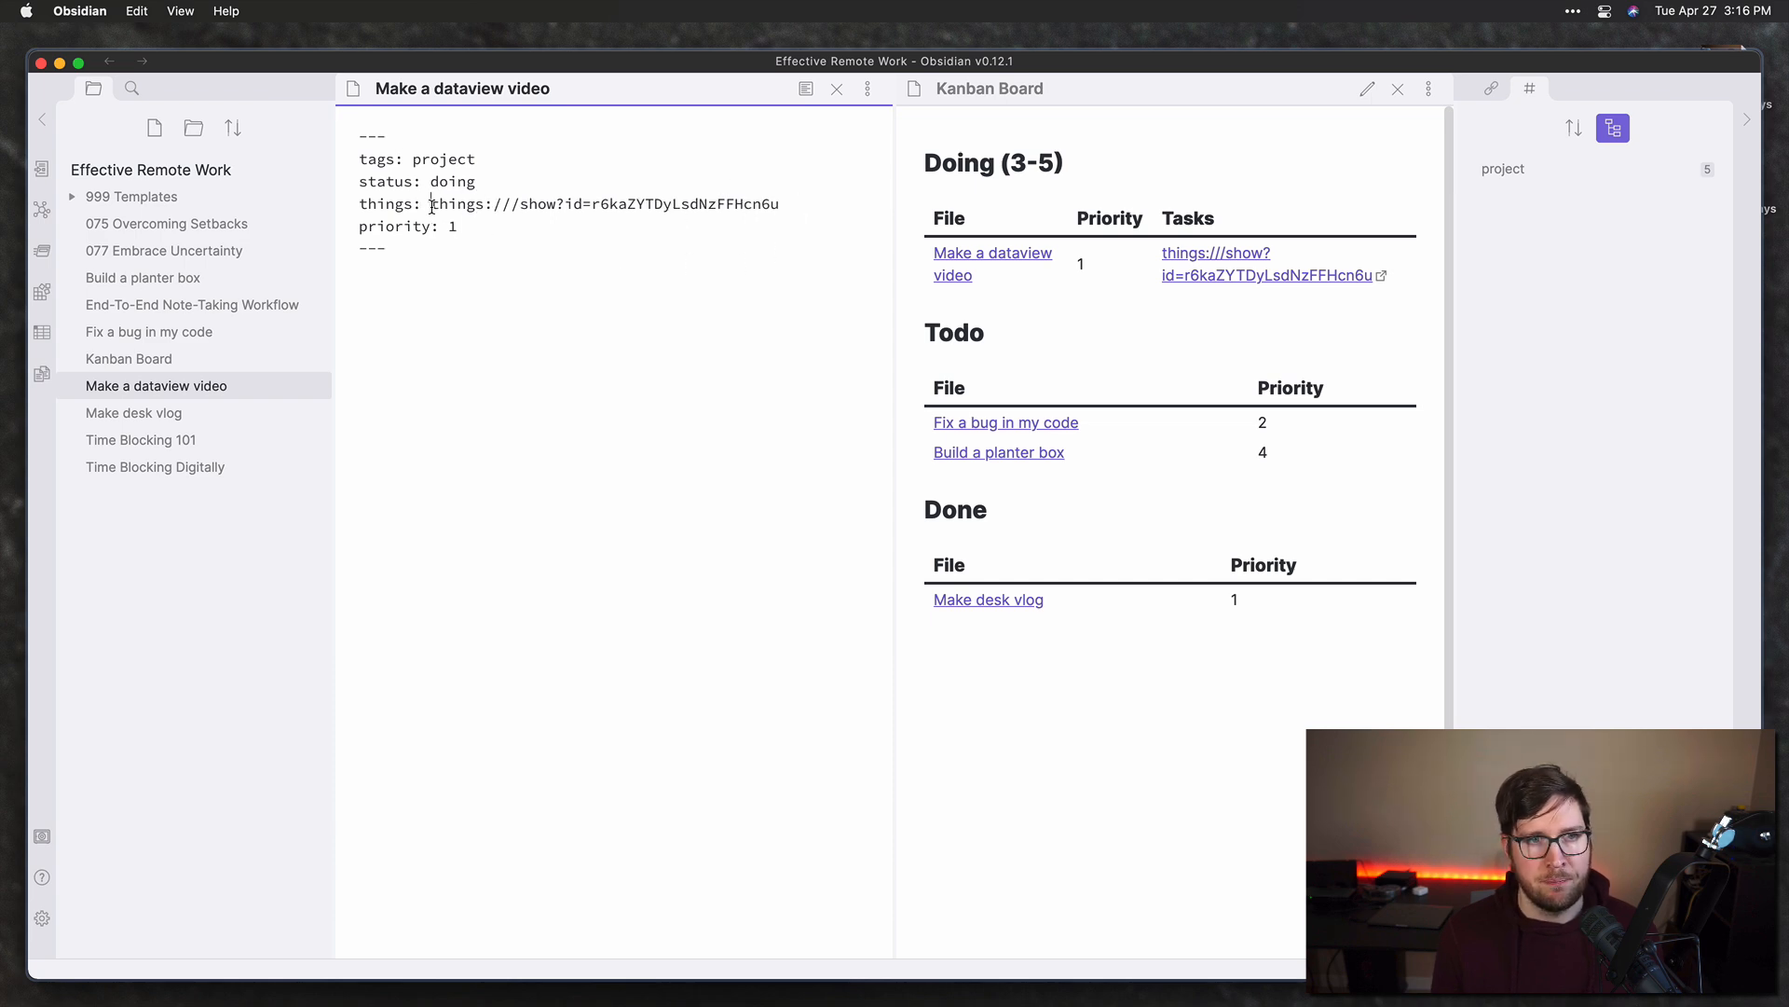
{"action": "type", "text": "[]"}
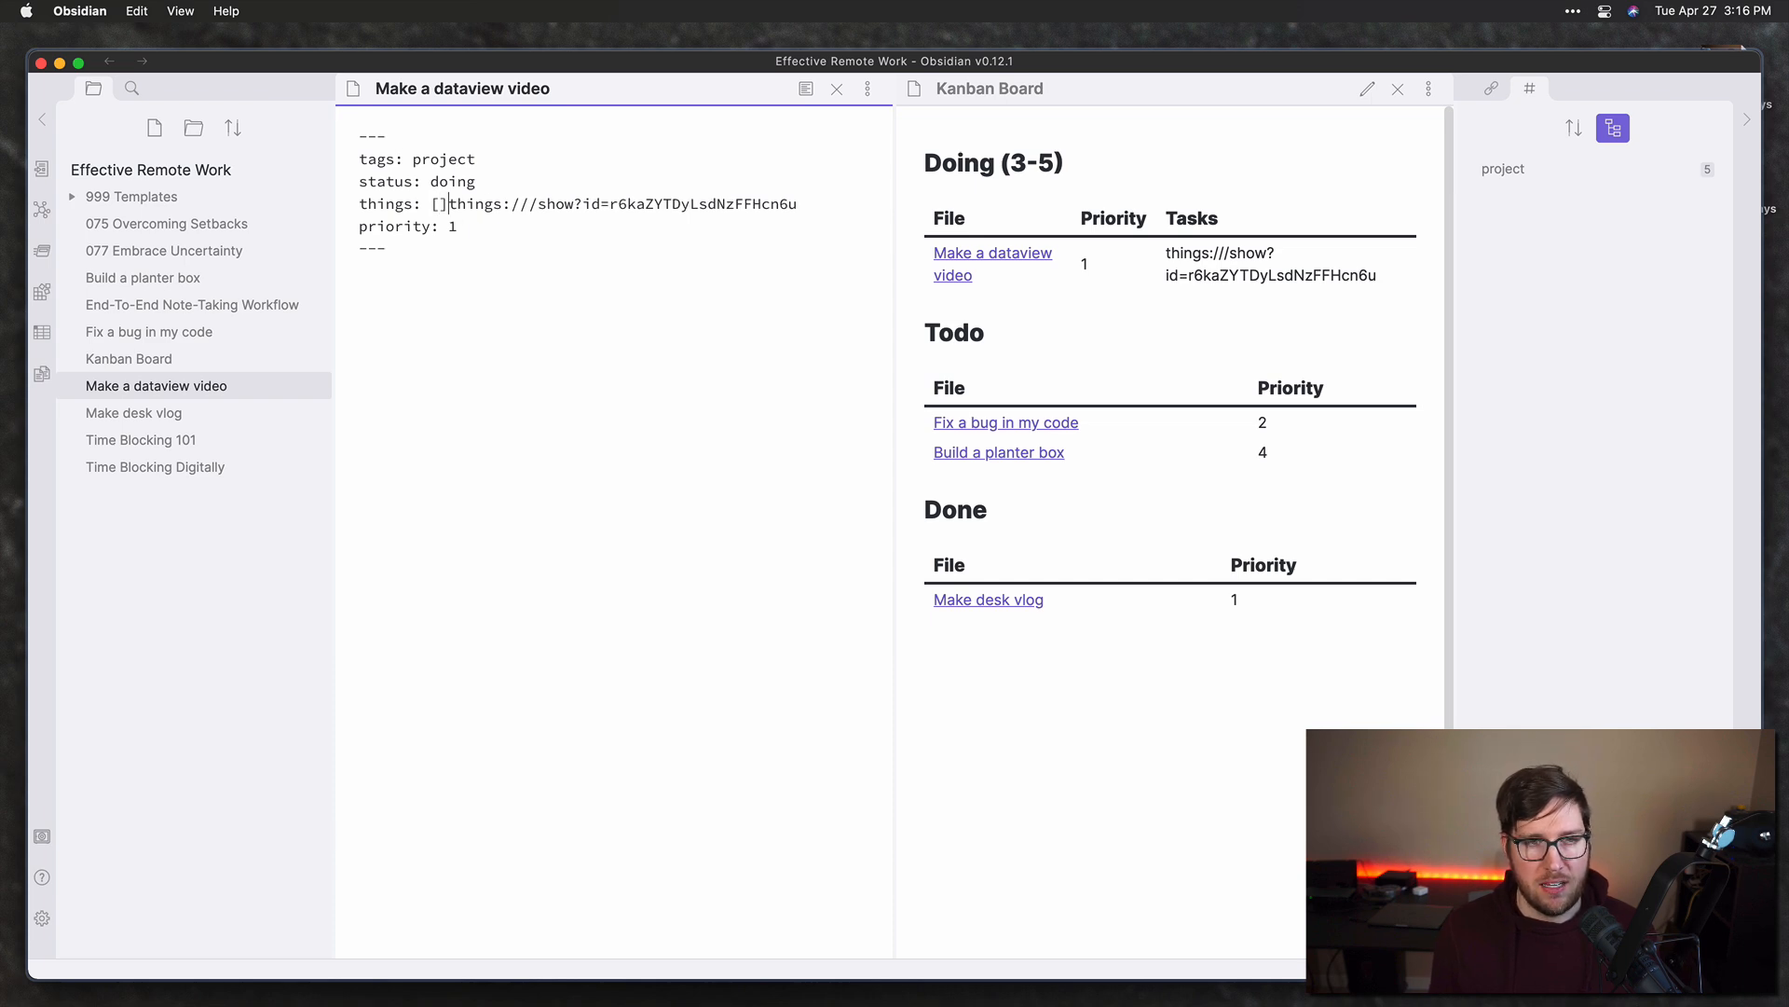
{"action": "type", "text": "("}
{"action": "type", "text": ")"}
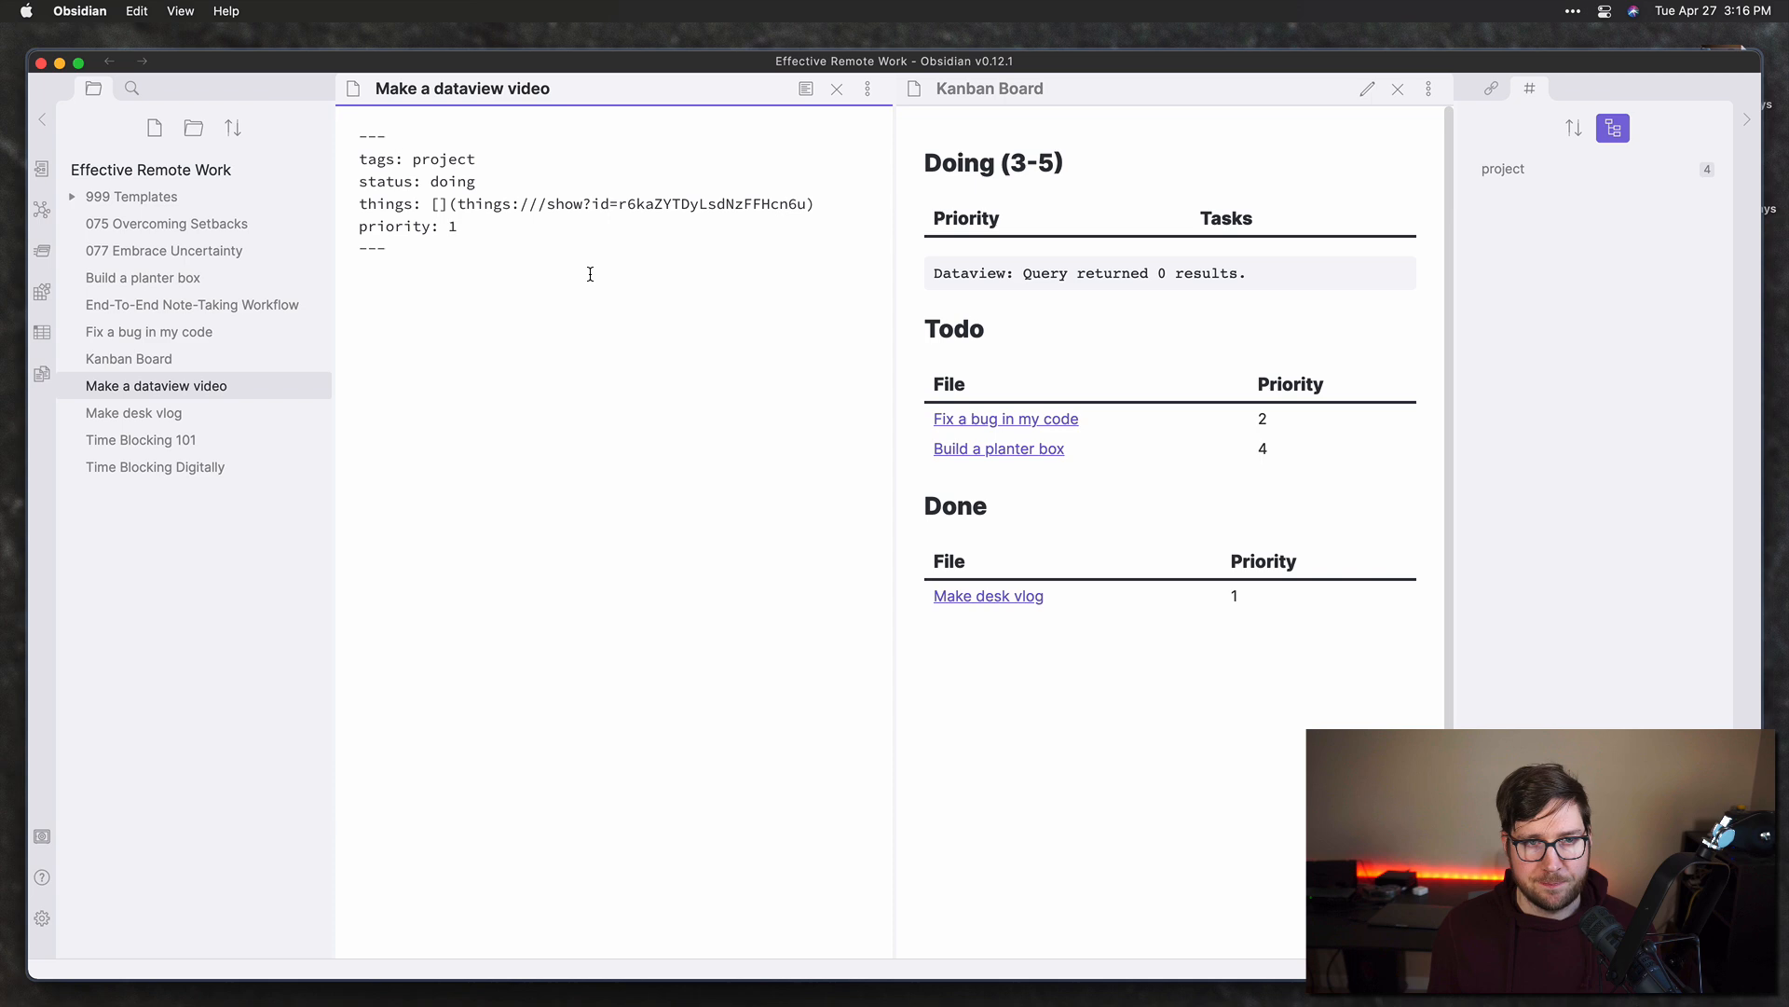
{"action": "key", "text": "ctrl+super+space"}
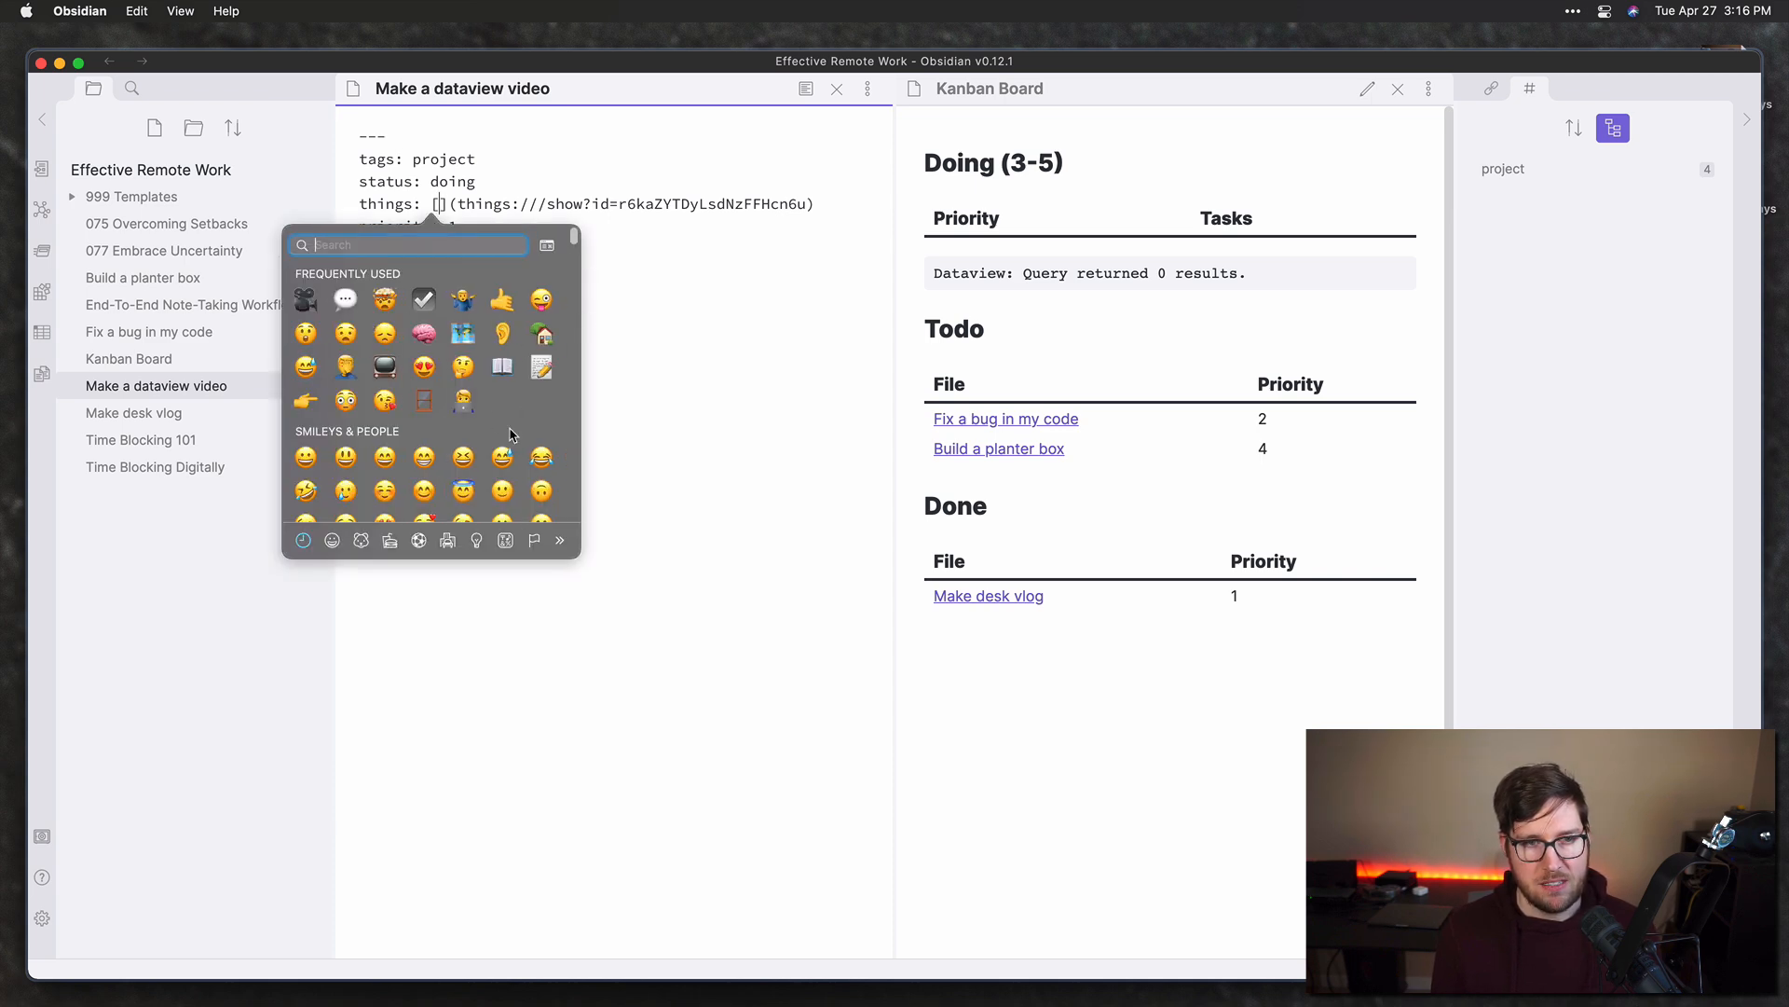
{"action": "left_click", "coordinate": [503, 368]}
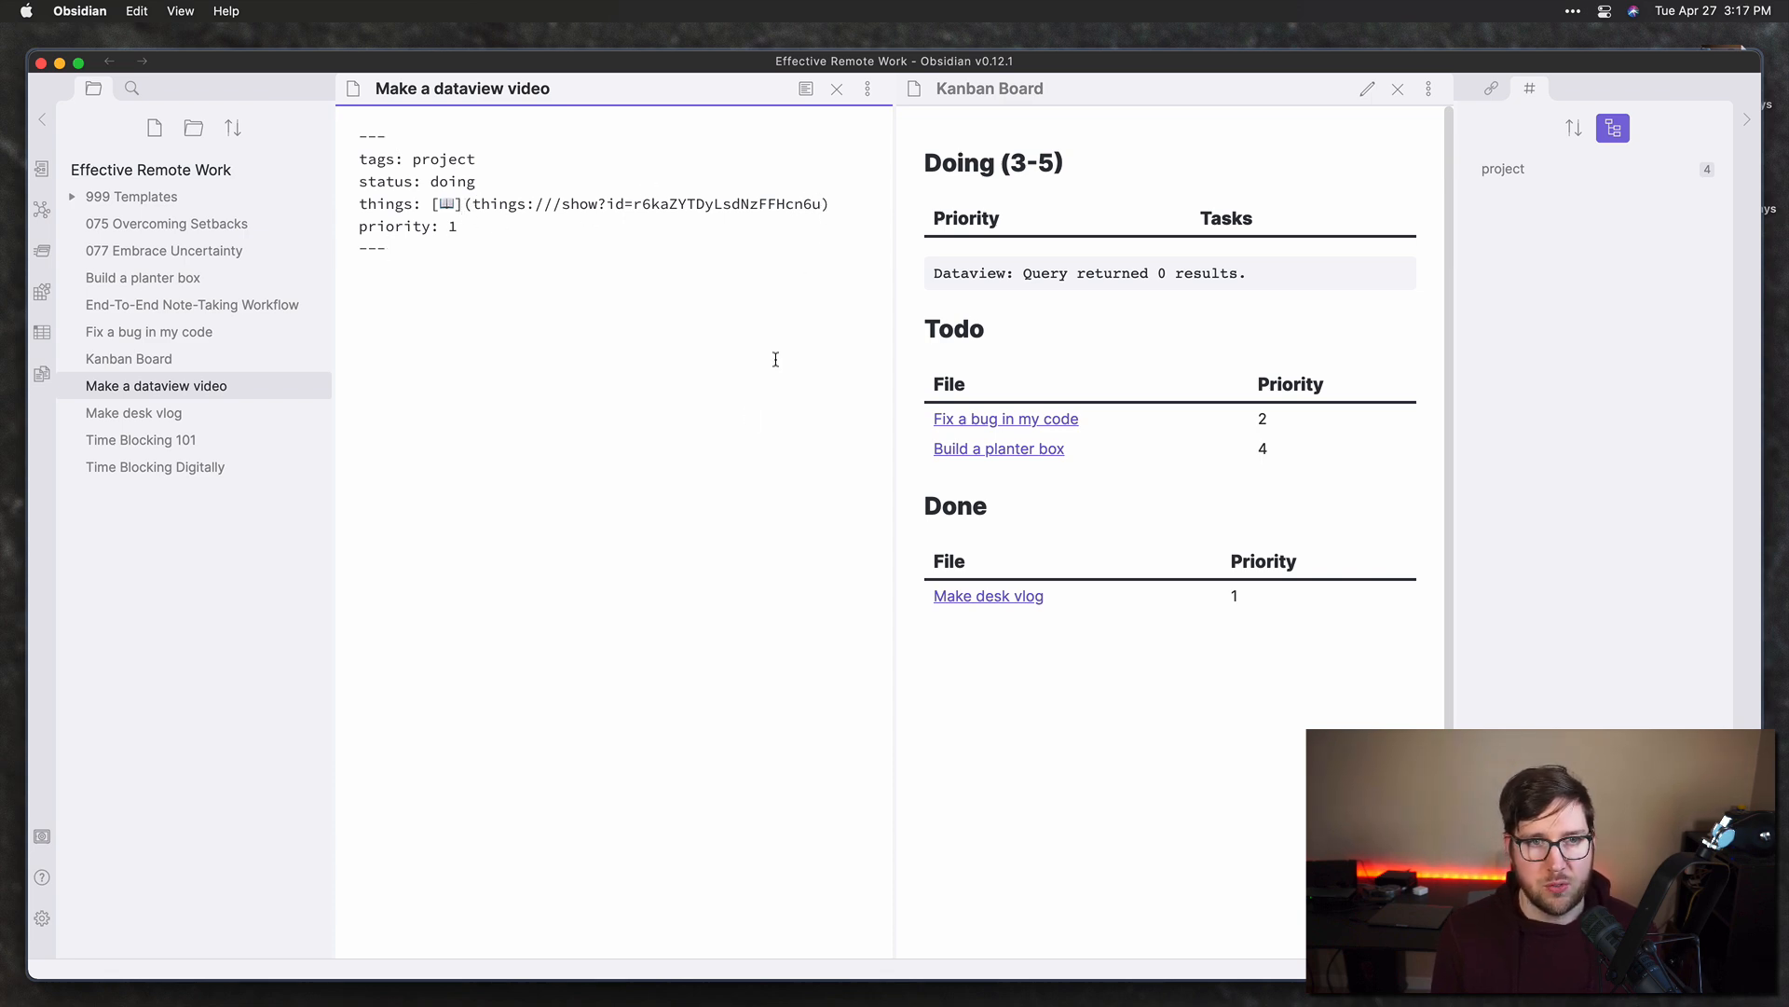
Step: Reopen the Kanban Board beside the note in reading view and check the Doing table
{"action": "left_click", "coordinate": [1398, 89]}
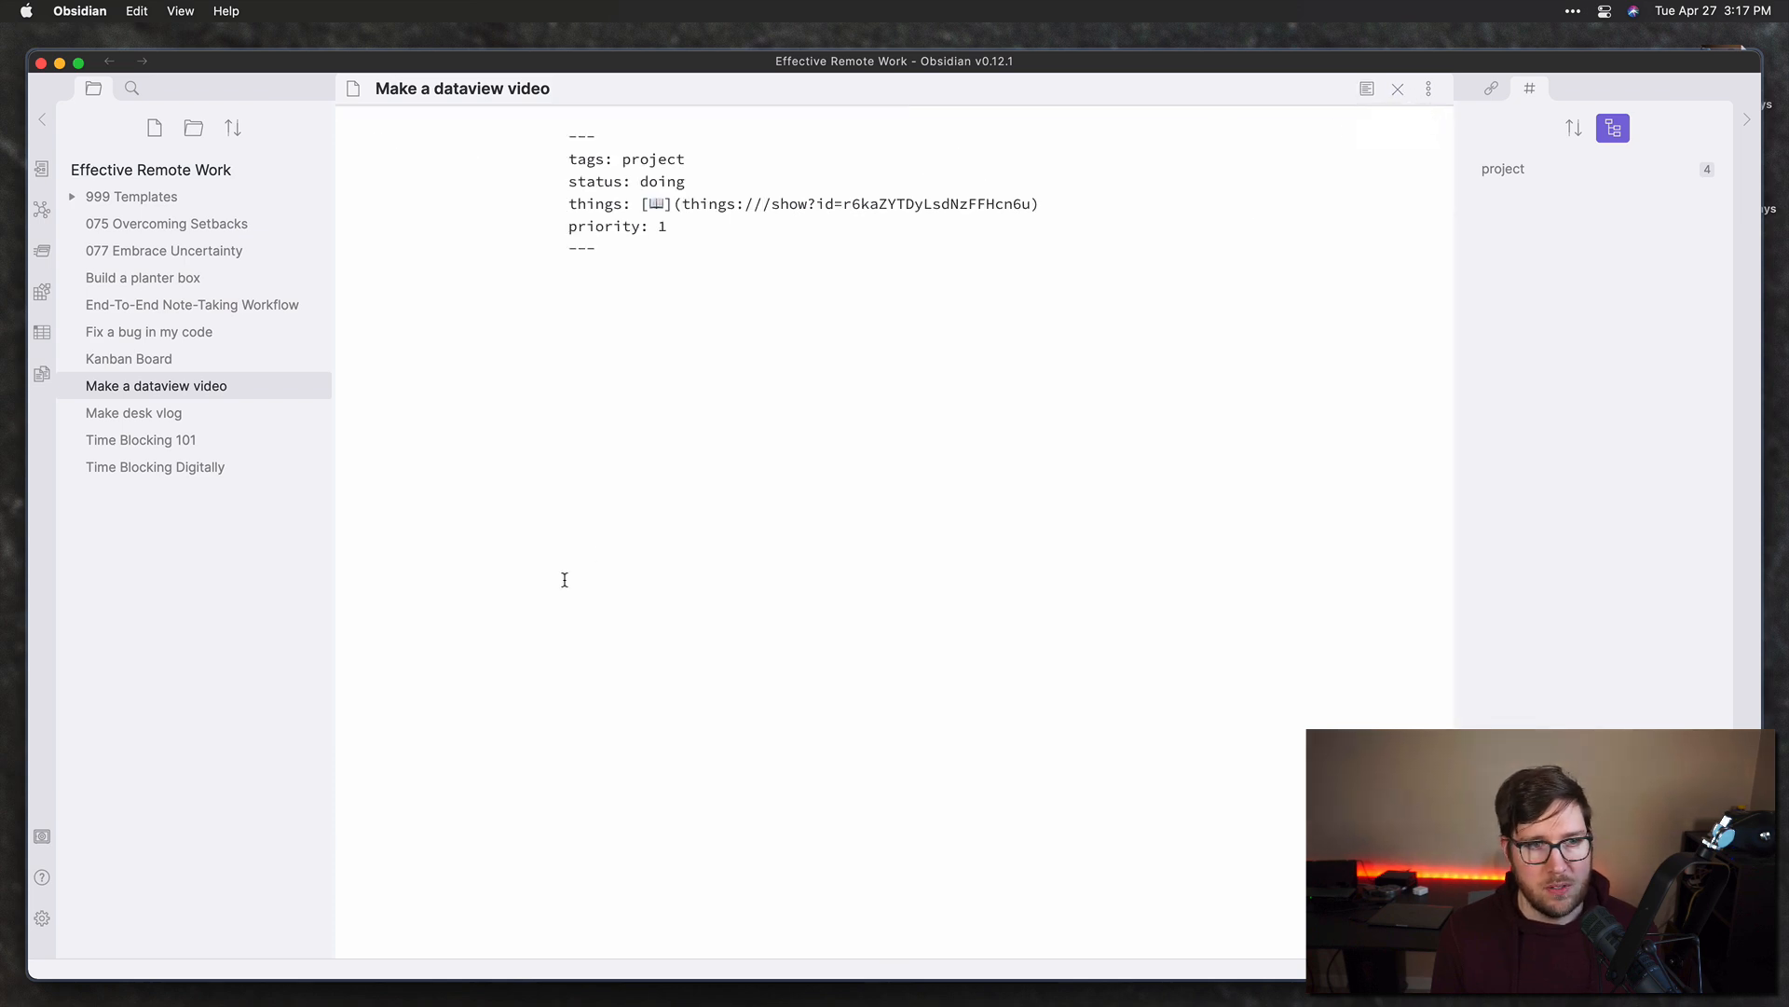
{"action": "left_click", "coordinate": [148, 364], "text": "super"}
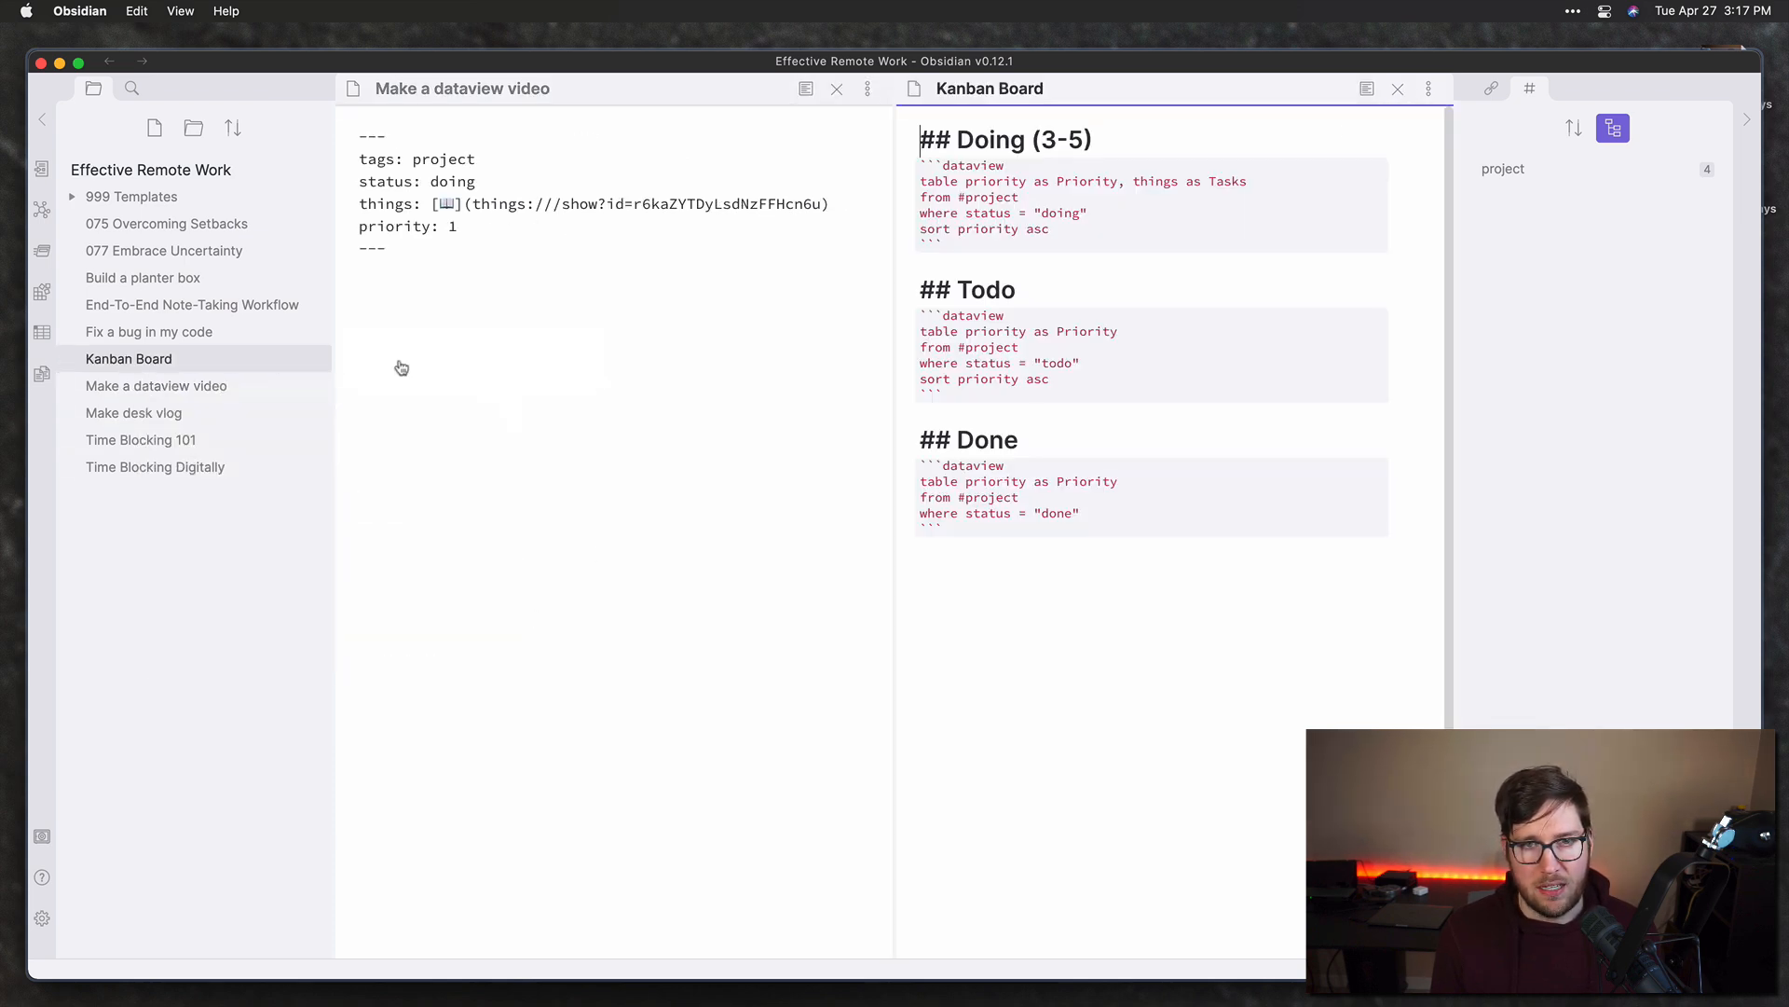
{"action": "key", "text": "super+e"}
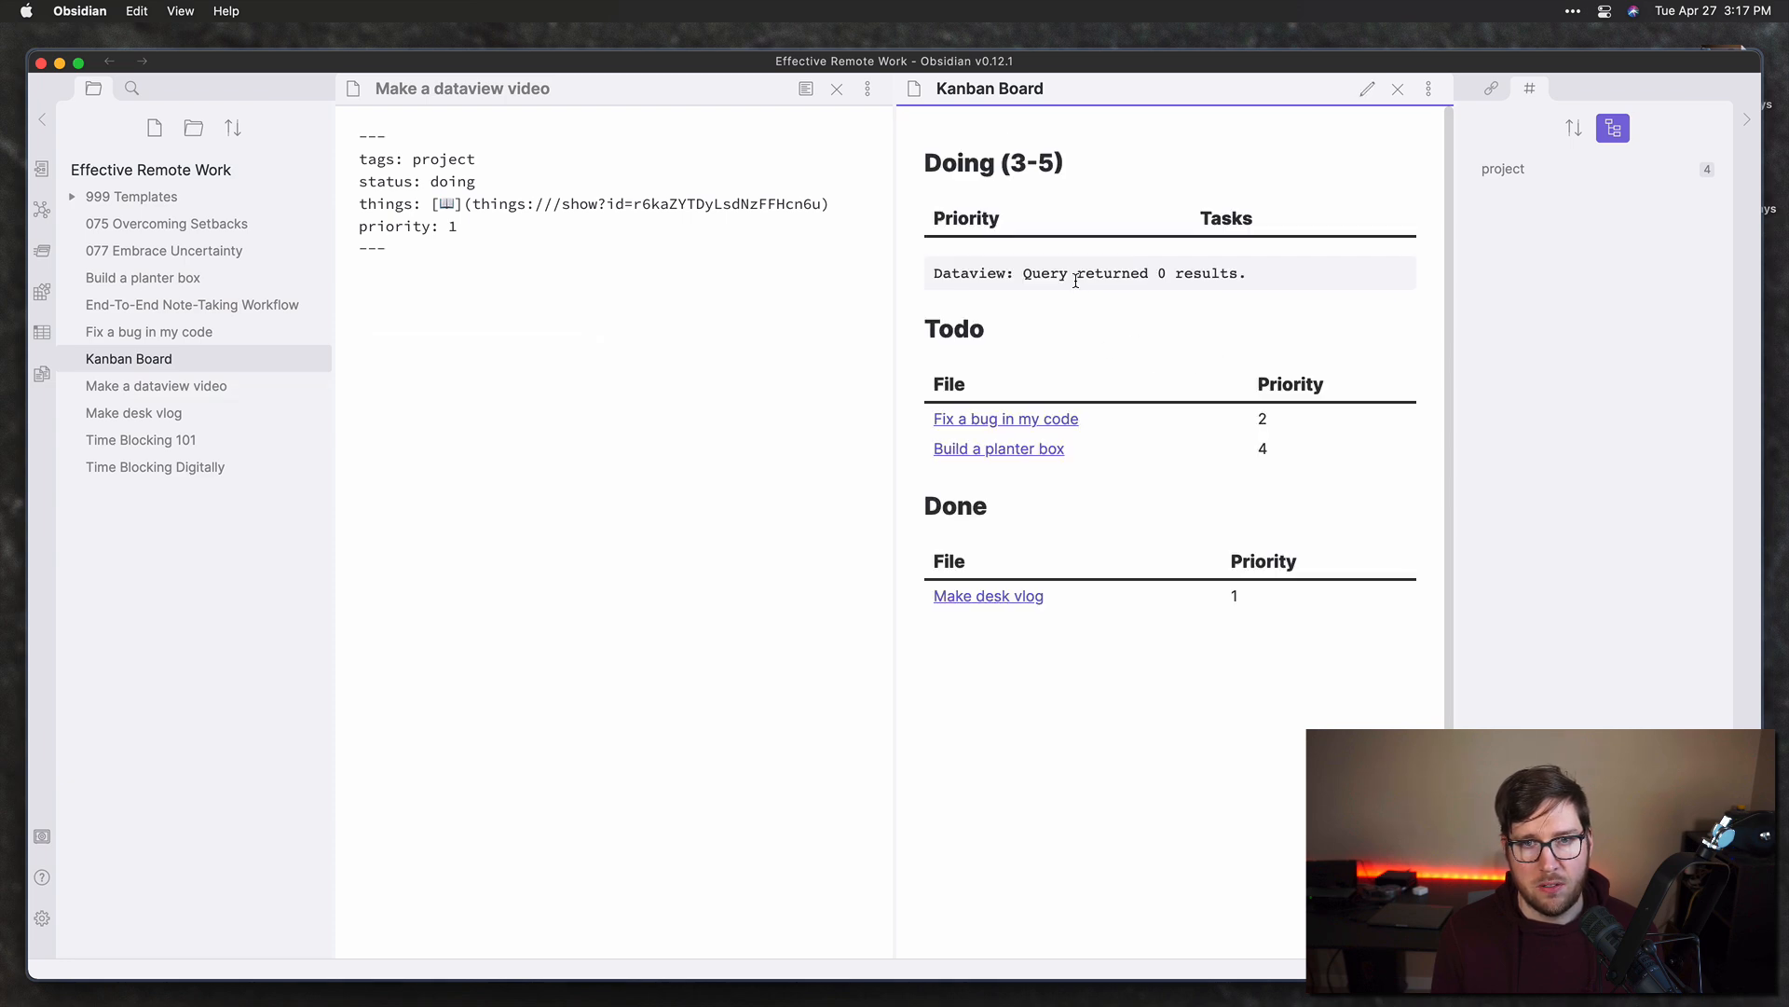
Step: Enclose the things field's Markdown link in double quotes and reload the Kanban Board beside the note in reading view
{"action": "left_click", "coordinate": [611, 233]}
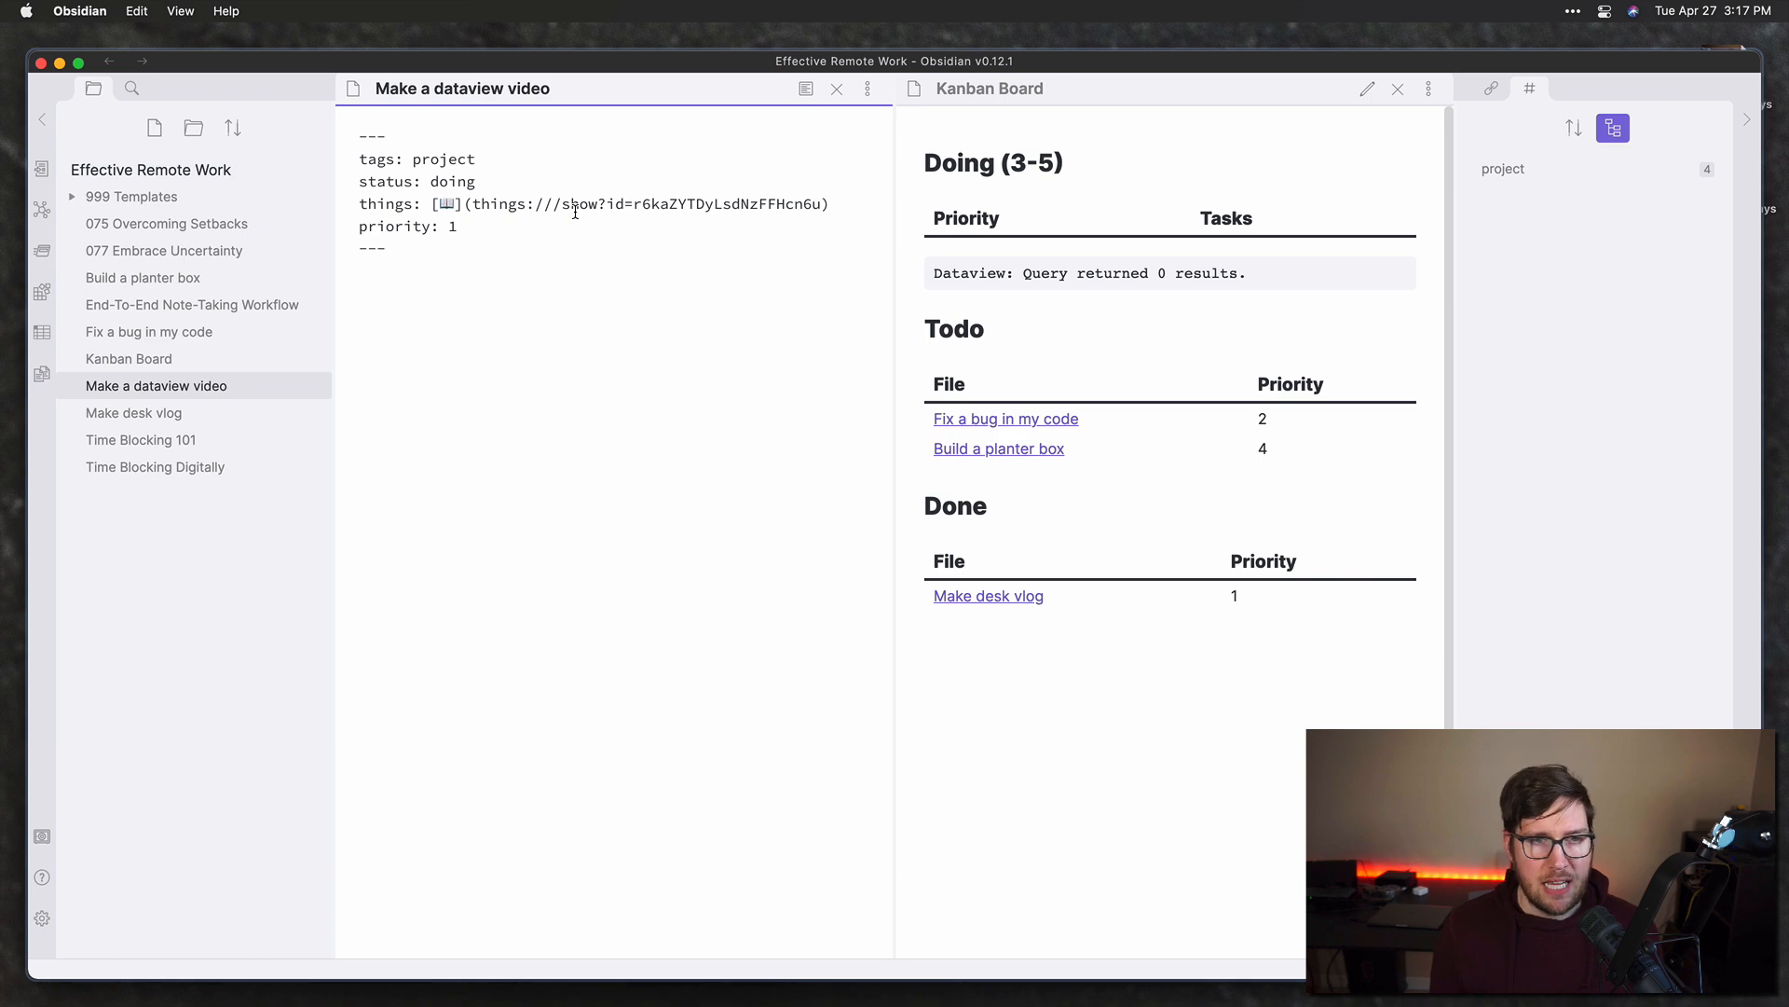
{"action": "type", "text": "\""}
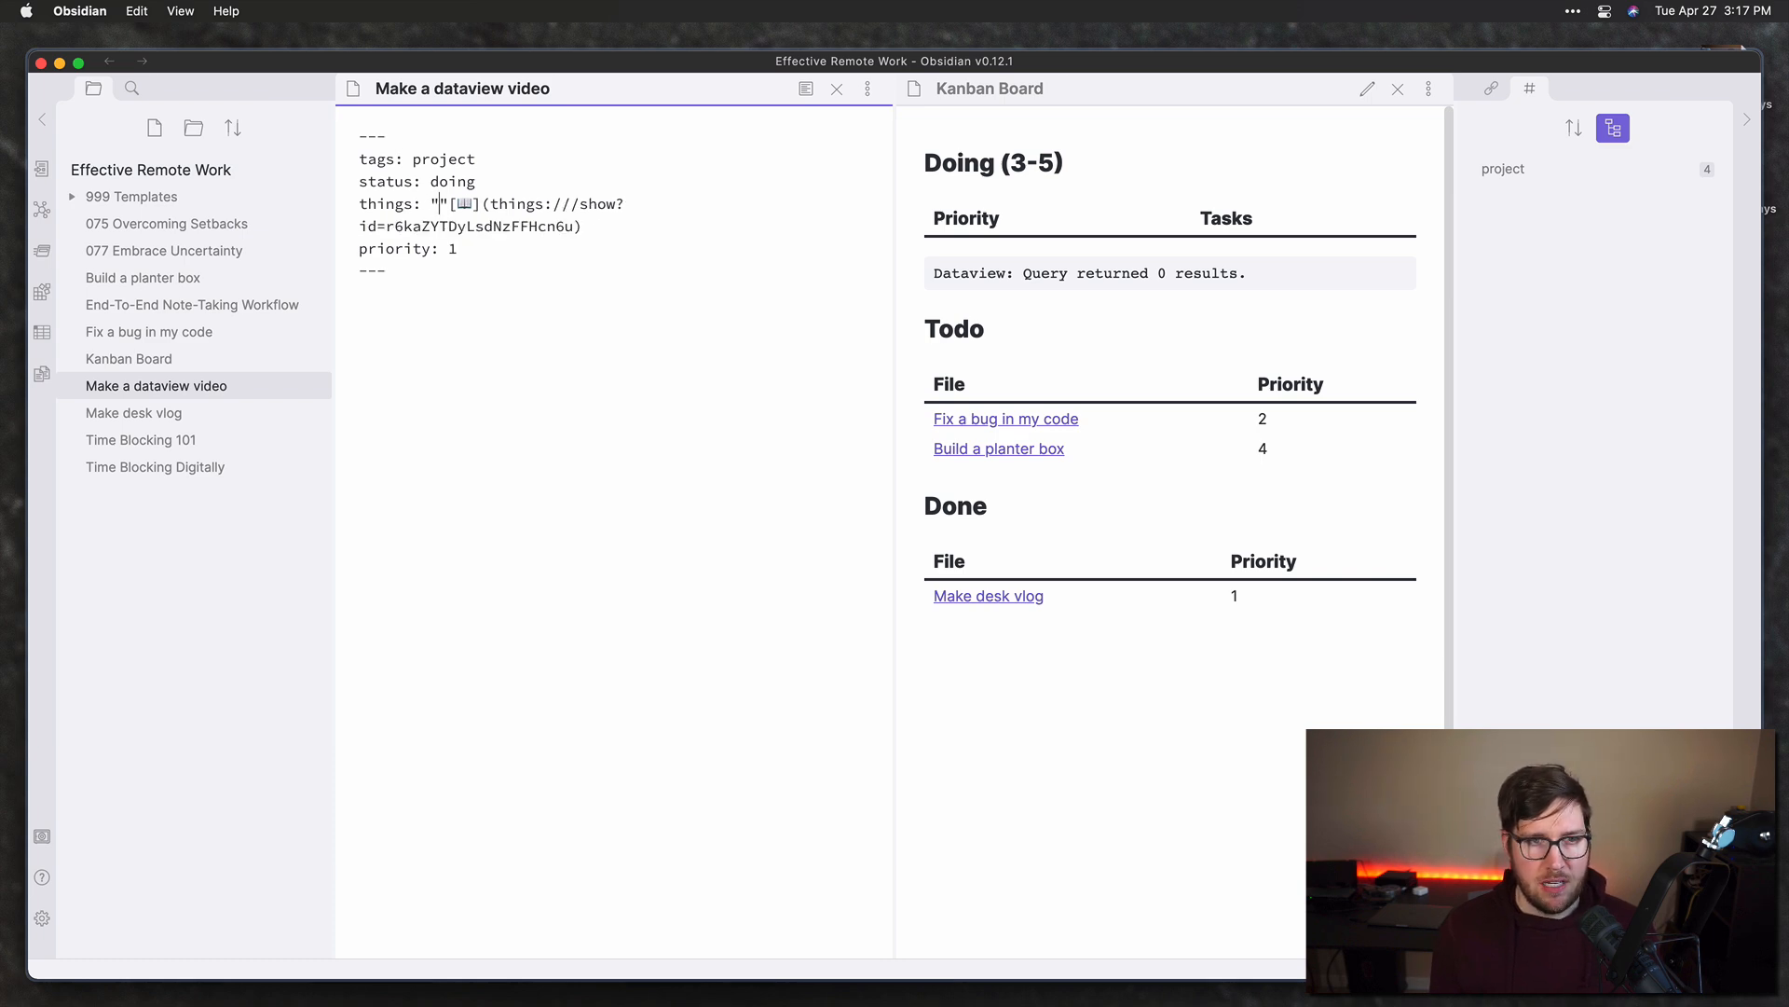
{"action": "key", "text": "Delete"}
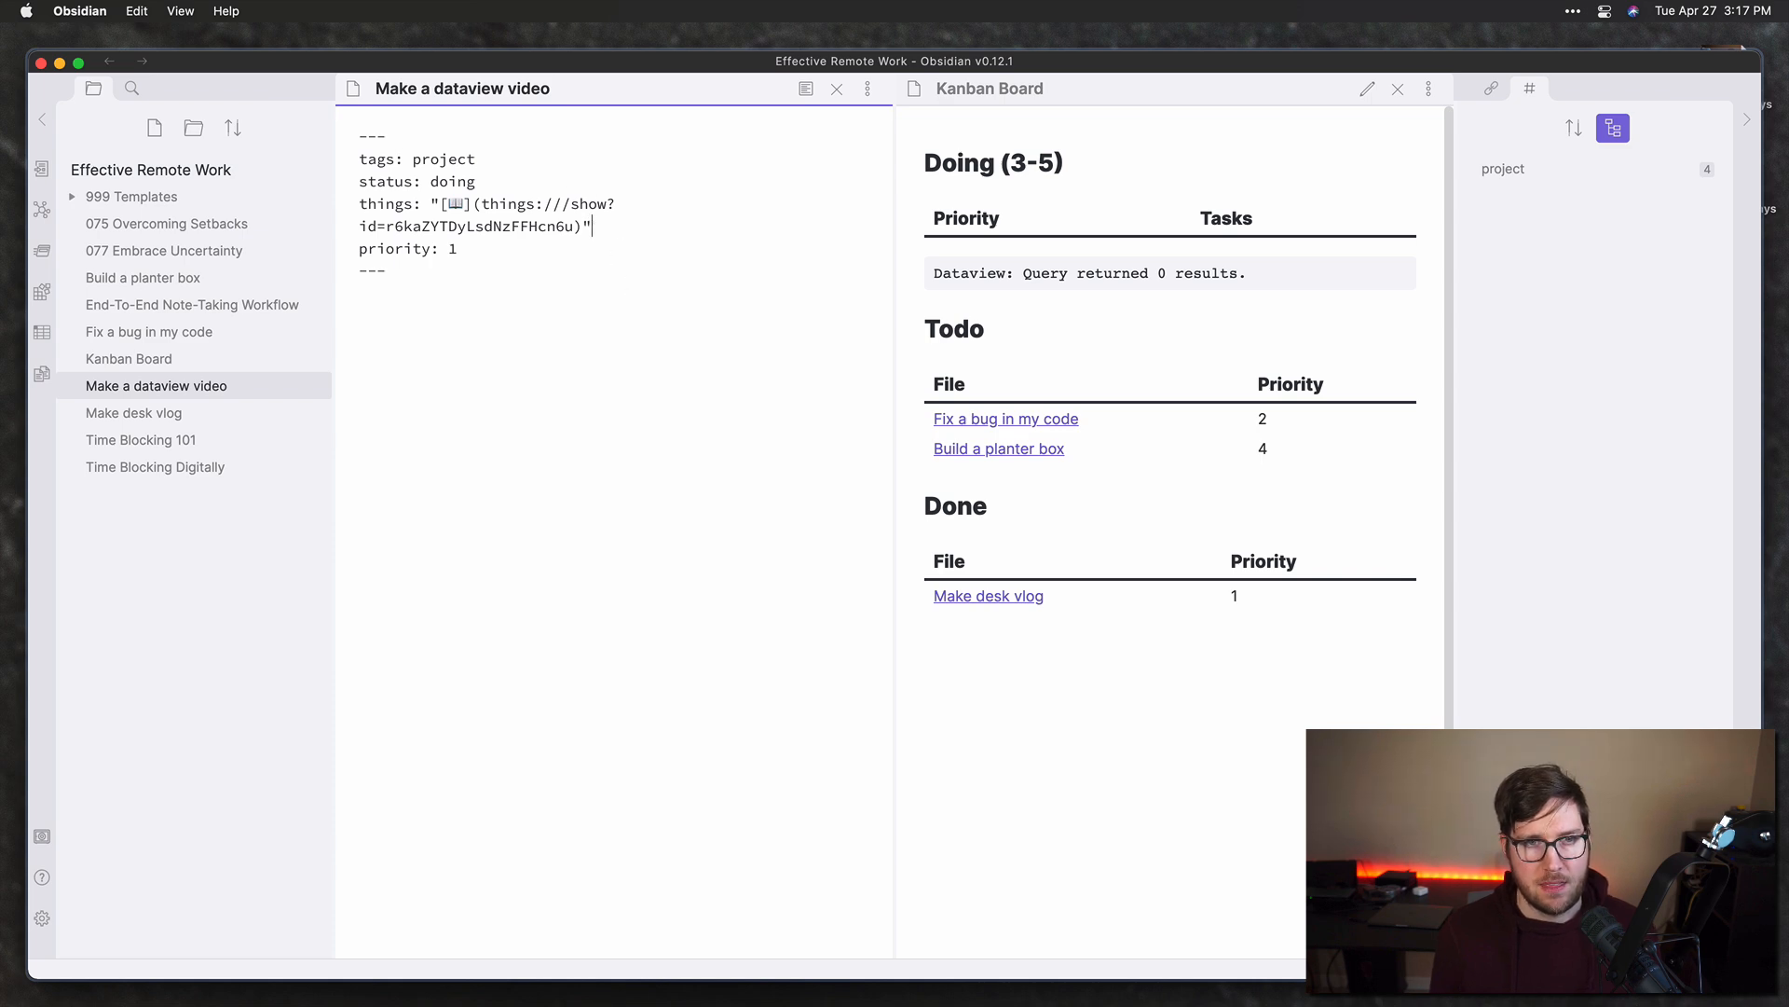
{"action": "left_click", "coordinate": [1398, 89]}
{"action": "left_click", "coordinate": [199, 362], "text": "super"}
{"action": "key", "text": "super+e"}
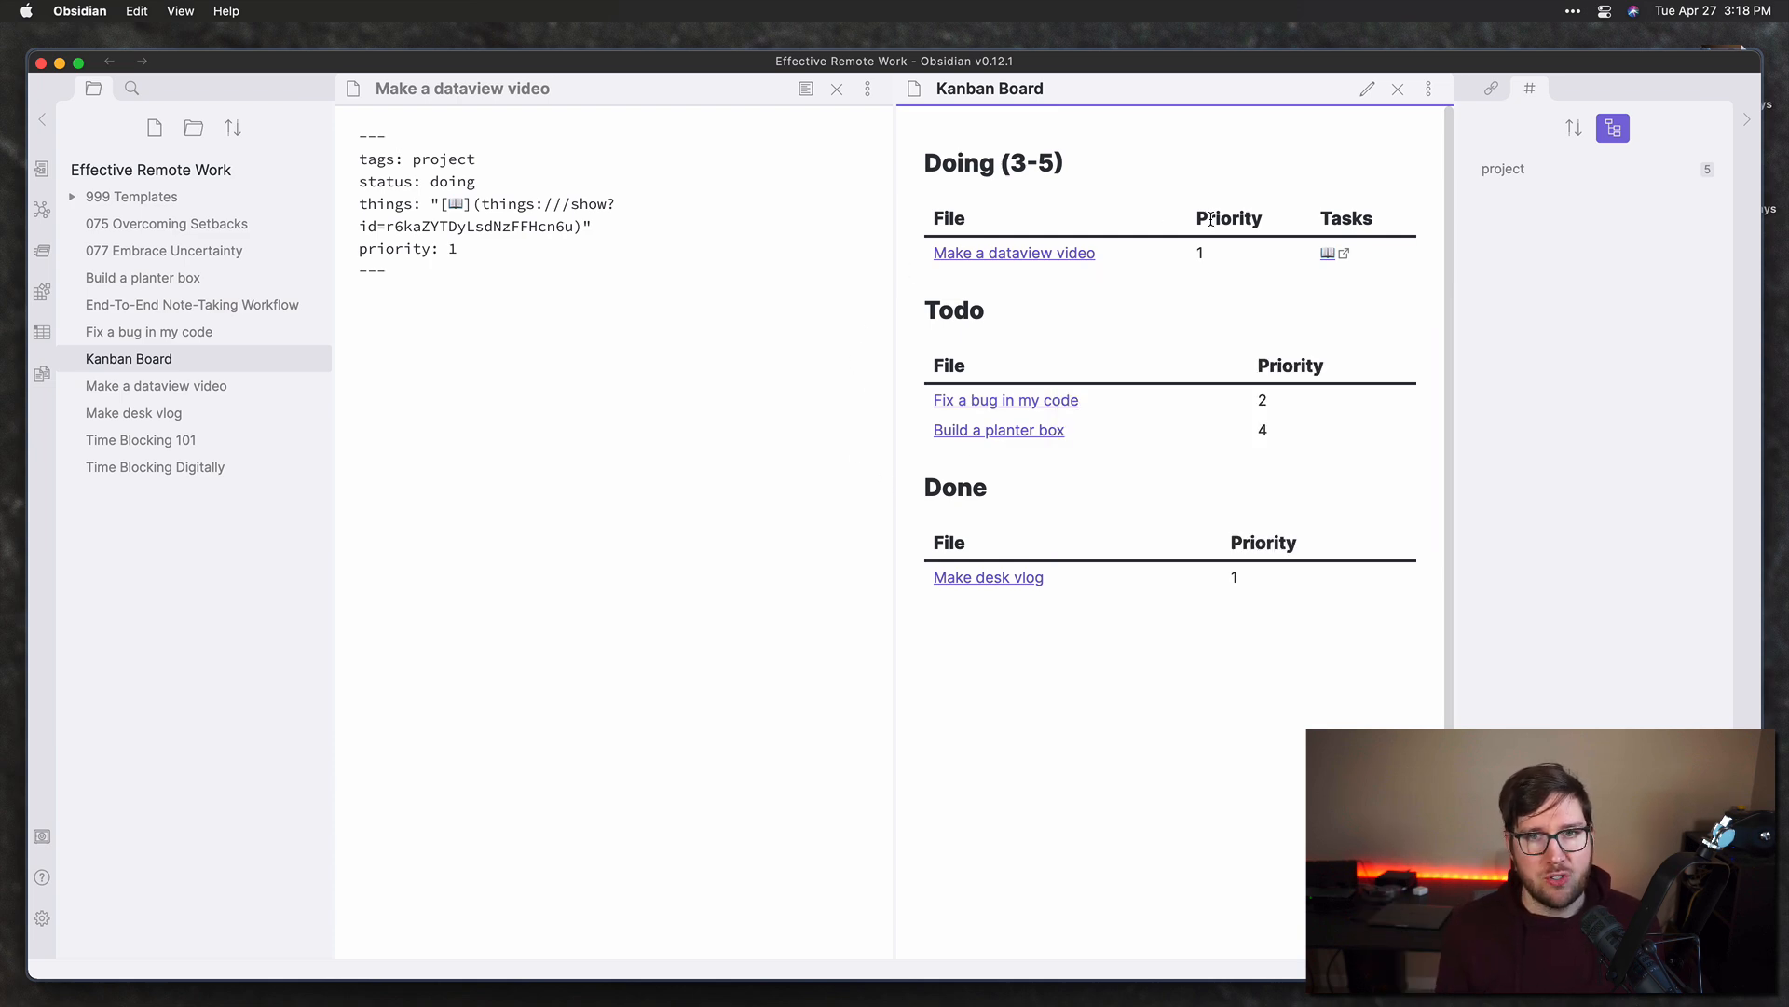
Step: Open "Make a dataview video" from the board and add below its front matter "I'm going to use dataview to build a kanban board in Obsidian."
{"action": "left_click", "coordinate": [999, 257]}
{"action": "key", "text": "super+e"}
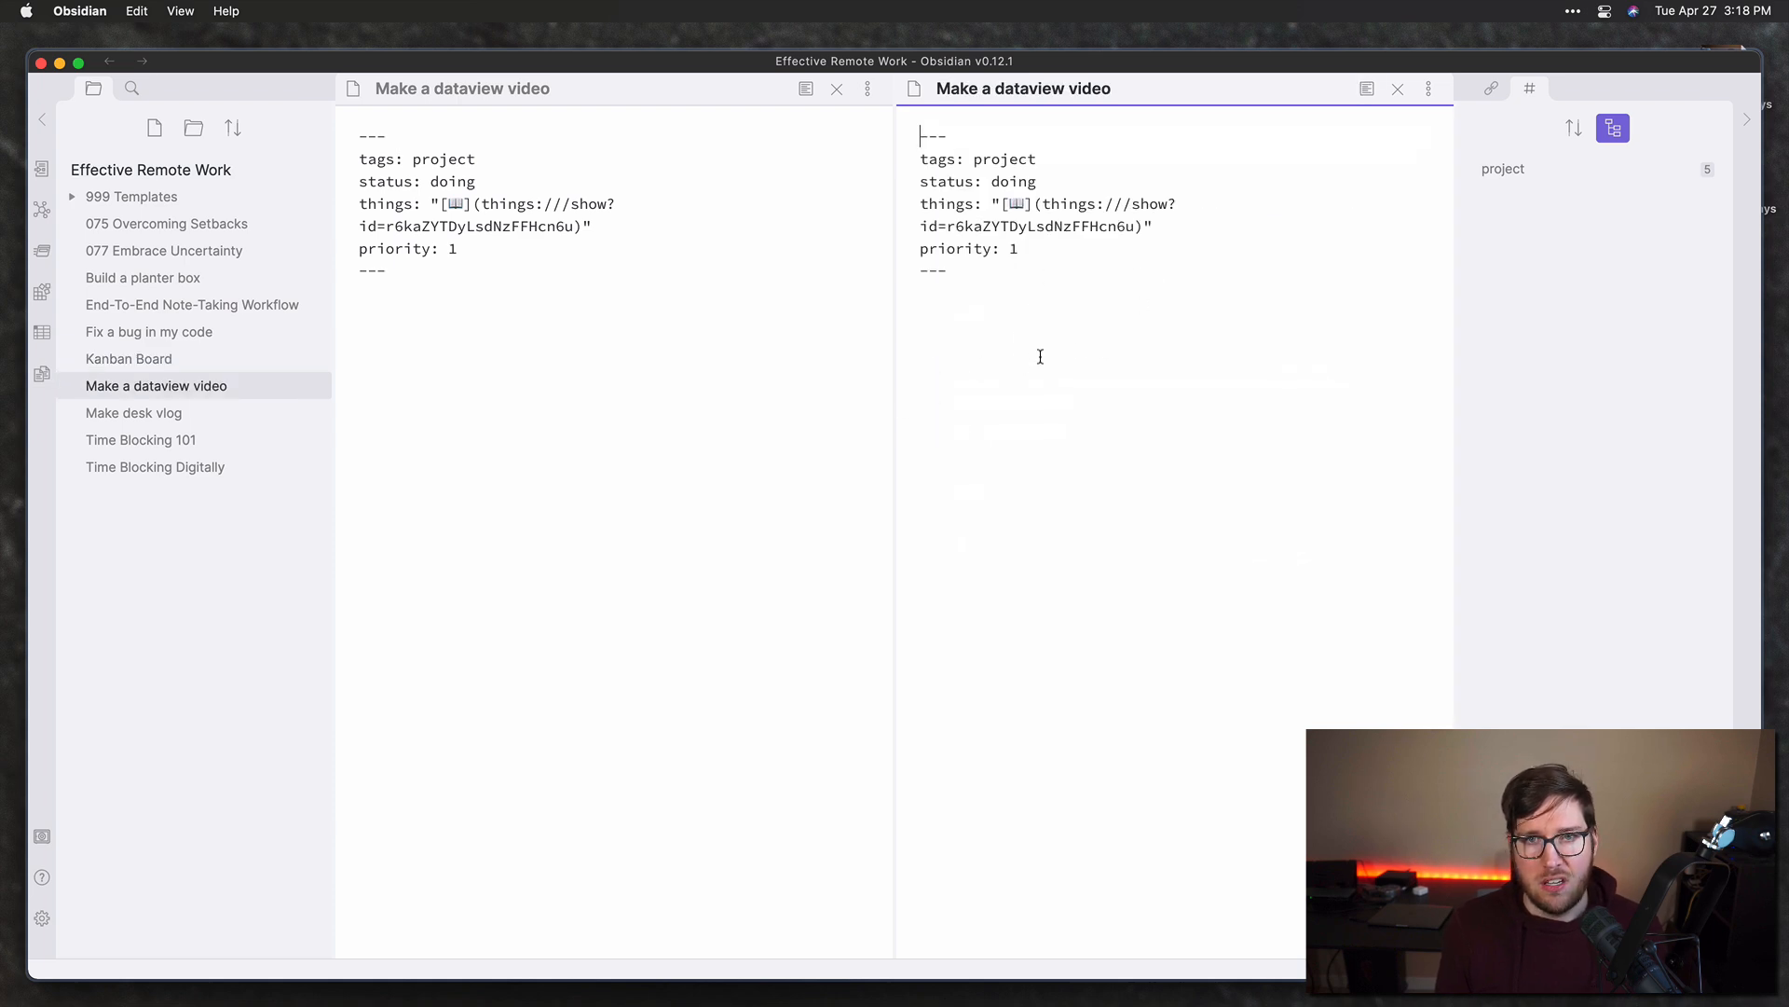
{"action": "type", "text": "I'm going"}
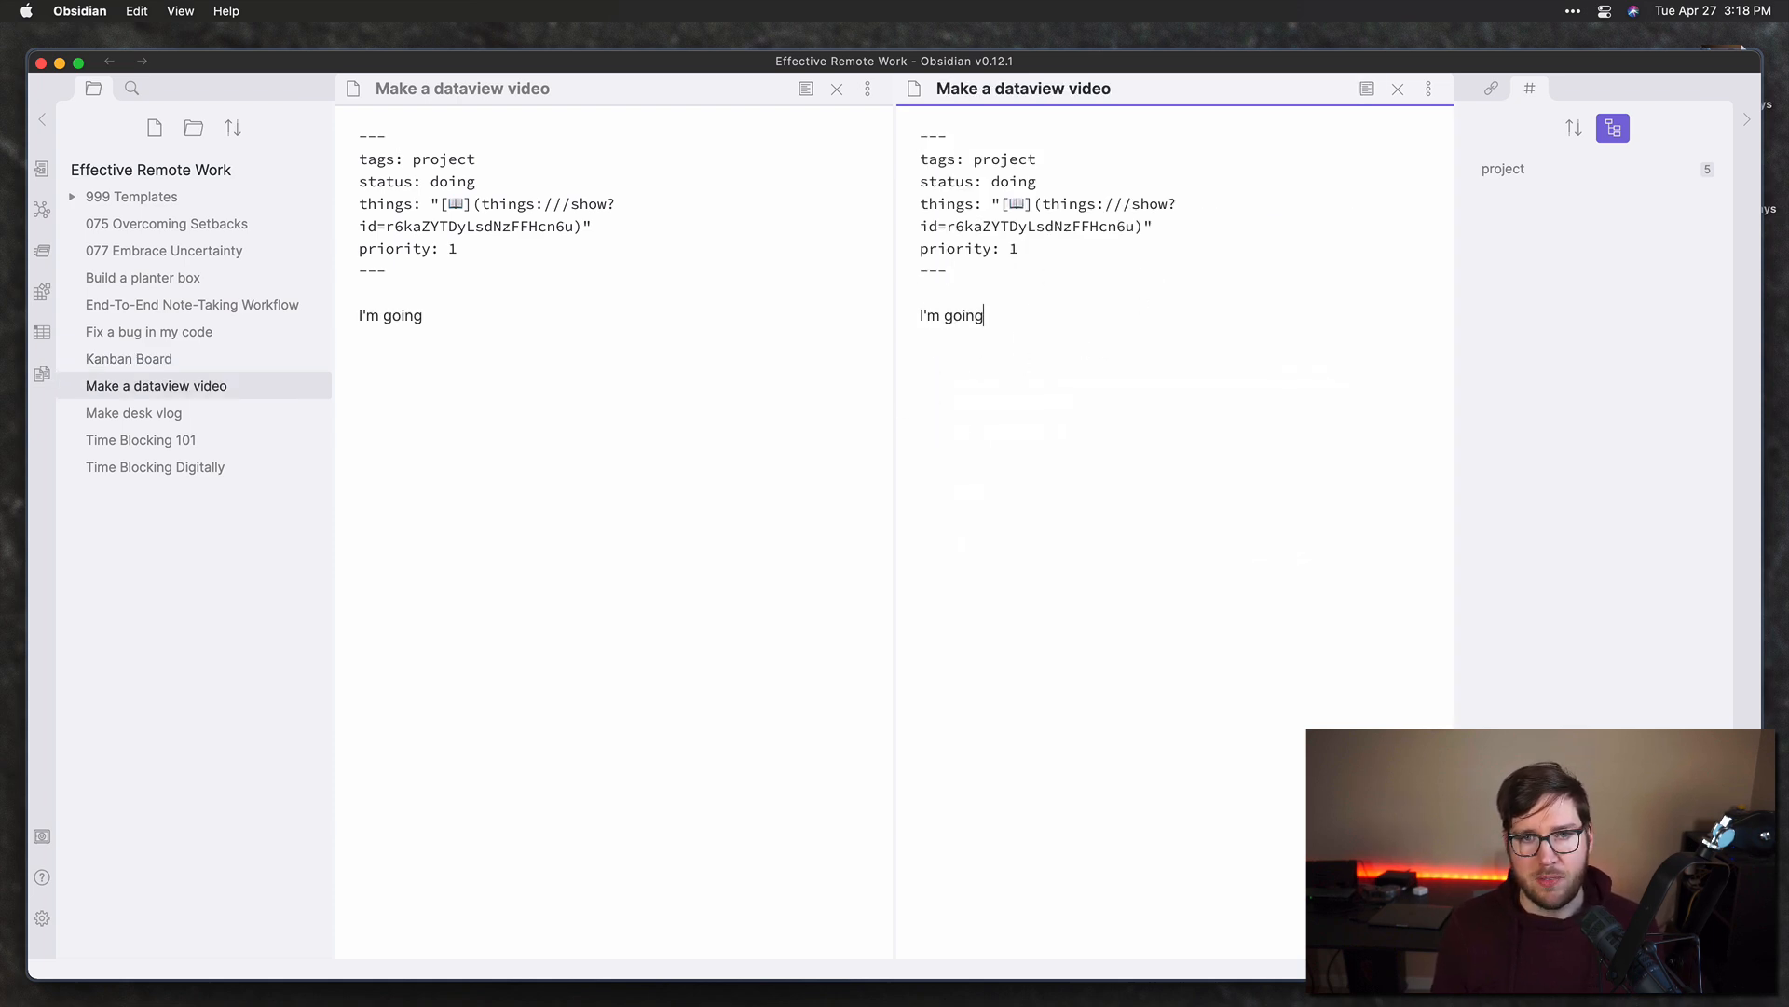
{"action": "type", "text": " to use dataview to build a kanban board in Obsidian."}
{"action": "key", "text": "Return"}
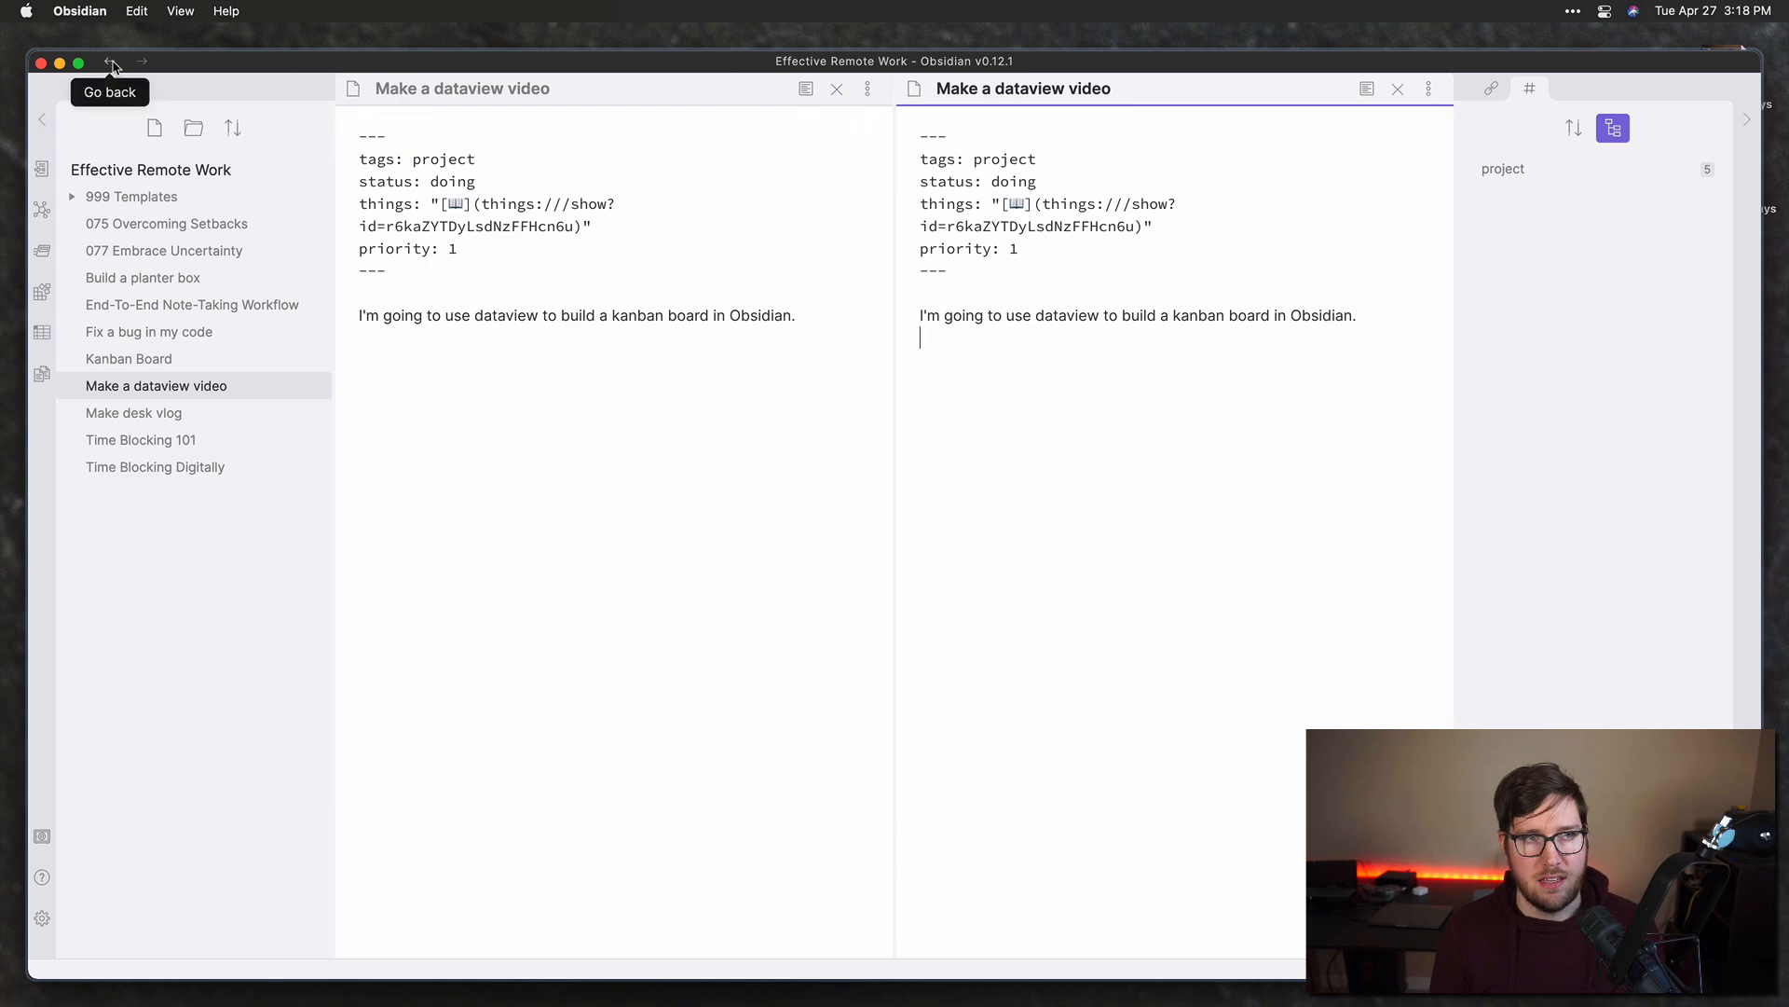
Step: Return to the Kanban Board, follow the emoji link in the Doing table's Tasks column and bring the linked Things project into view
{"action": "left_click", "coordinate": [129, 358]}
{"action": "left_click", "coordinate": [1328, 259]}
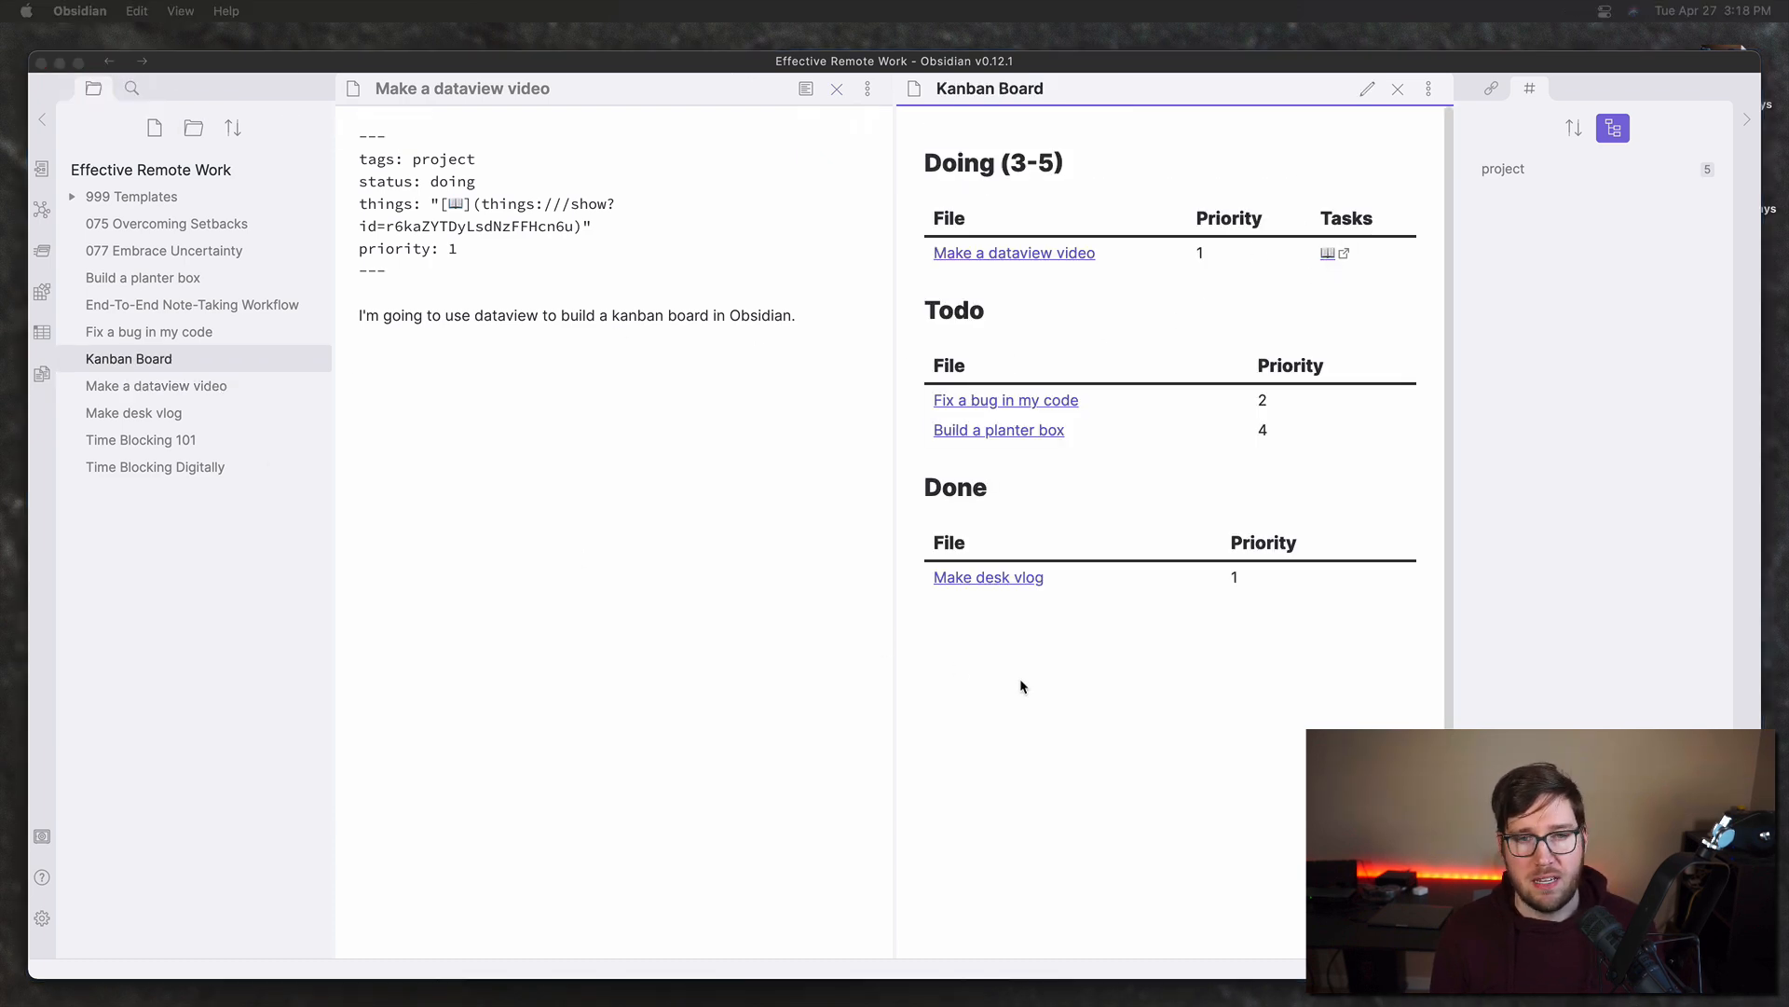
{"action": "left_click", "coordinate": [1074, 664]}
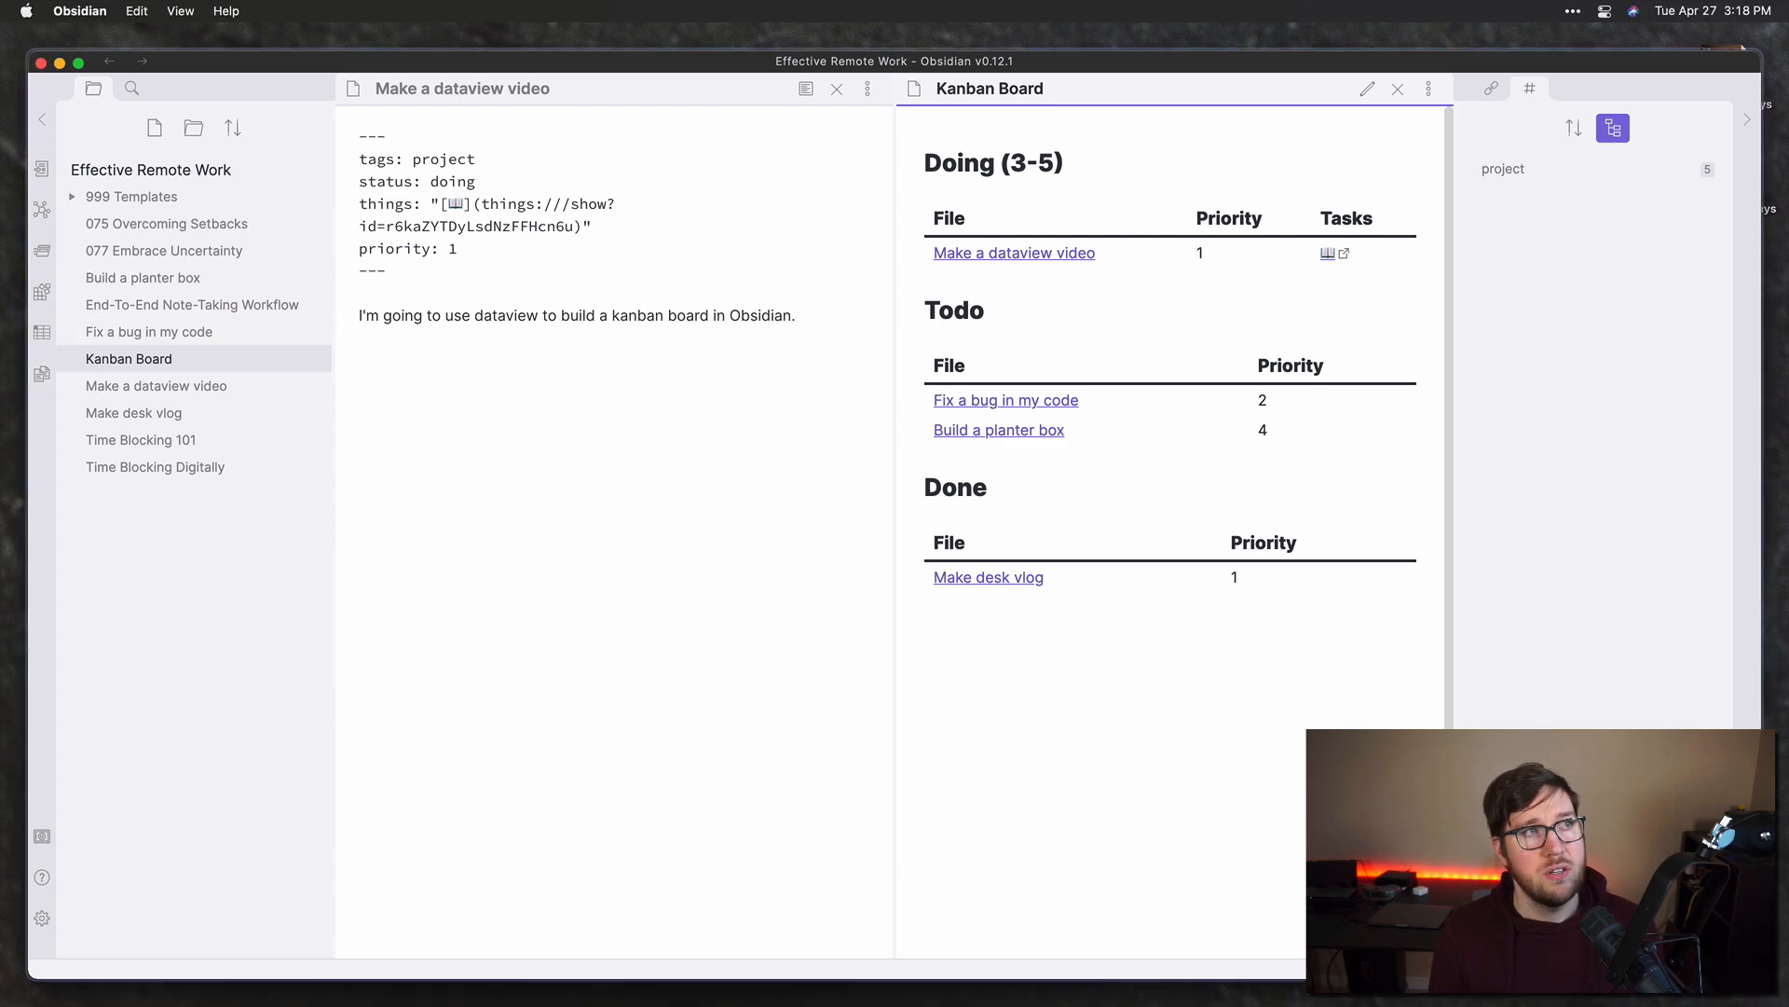
{"action": "left_click_drag", "start_coordinate": [0, 215], "coordinate": [960, 187]}
{"action": "key", "text": "ctrl+alt+j"}
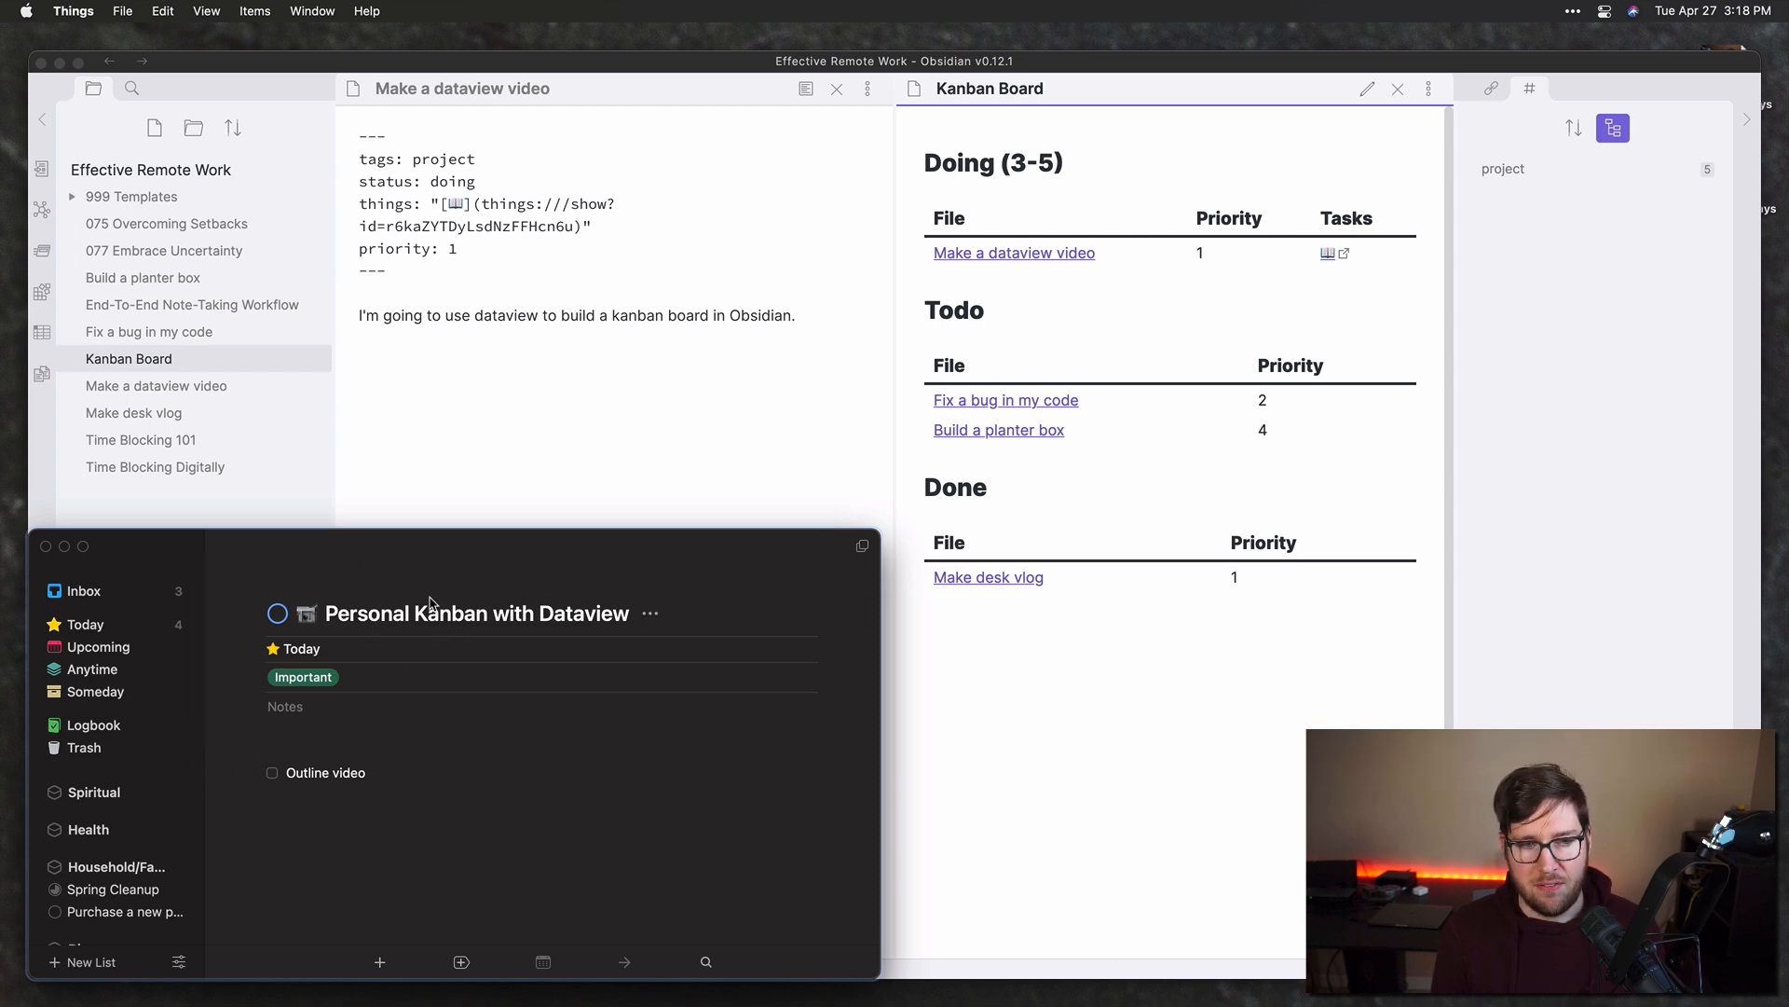
{"action": "double_click", "coordinate": [467, 547]}
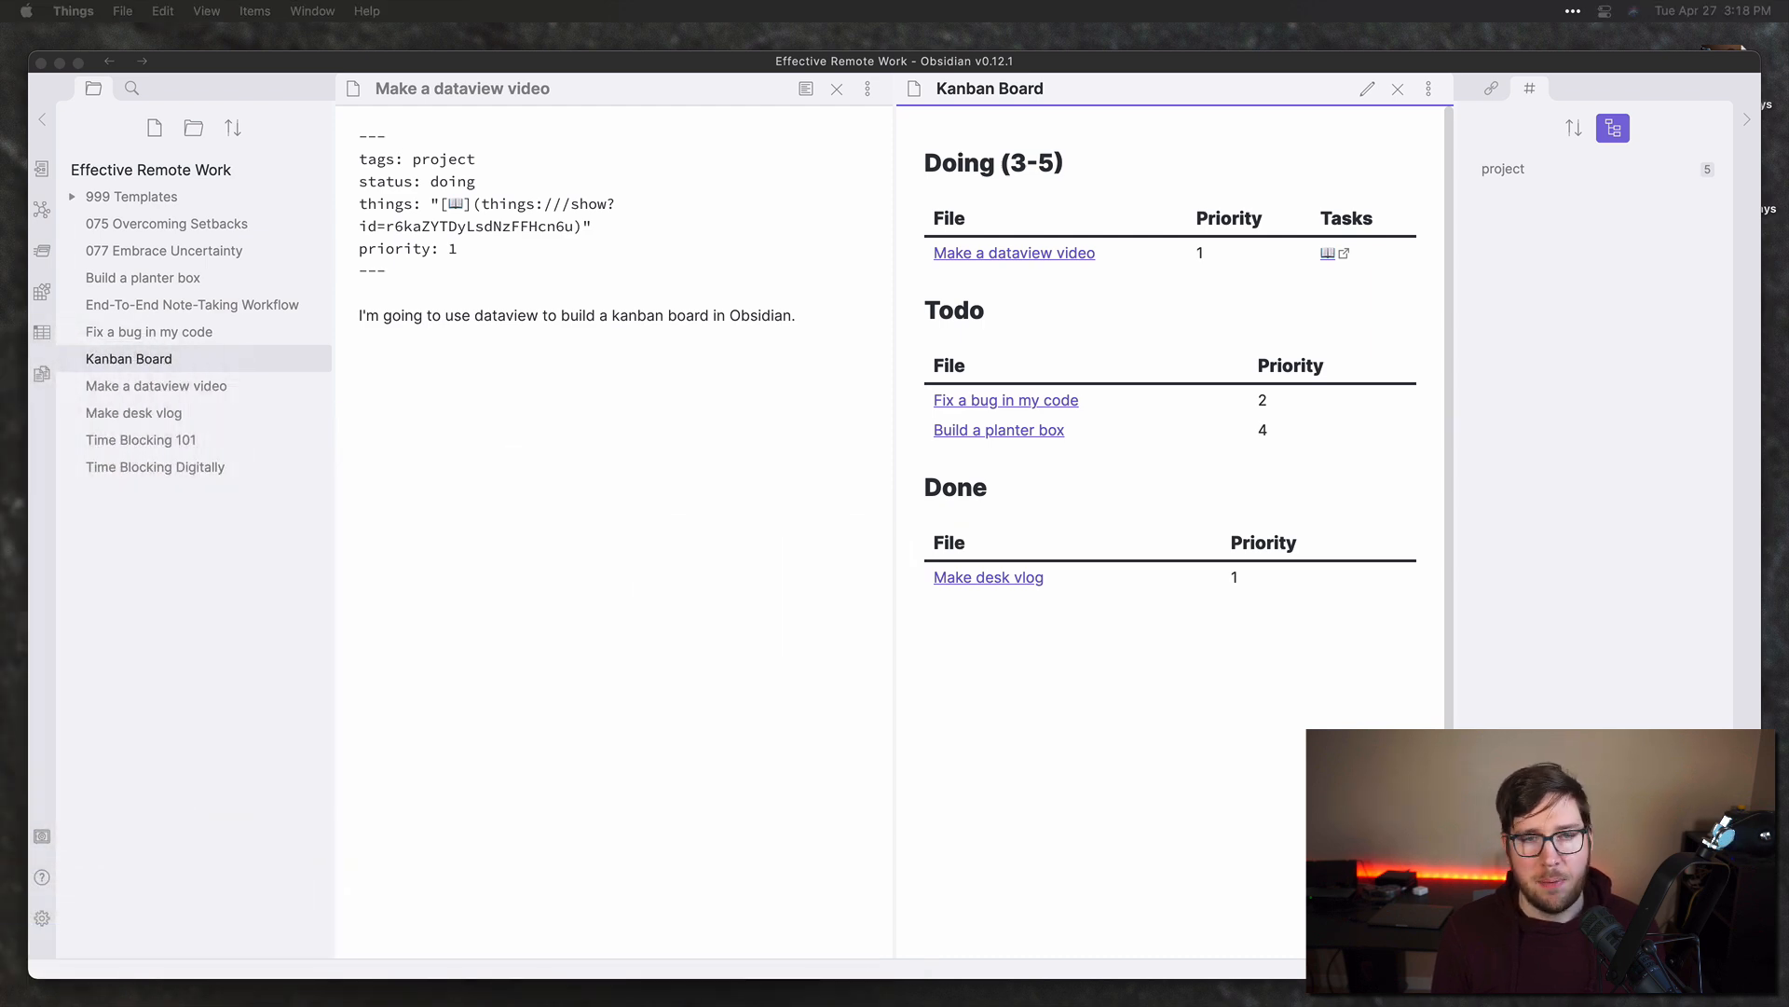